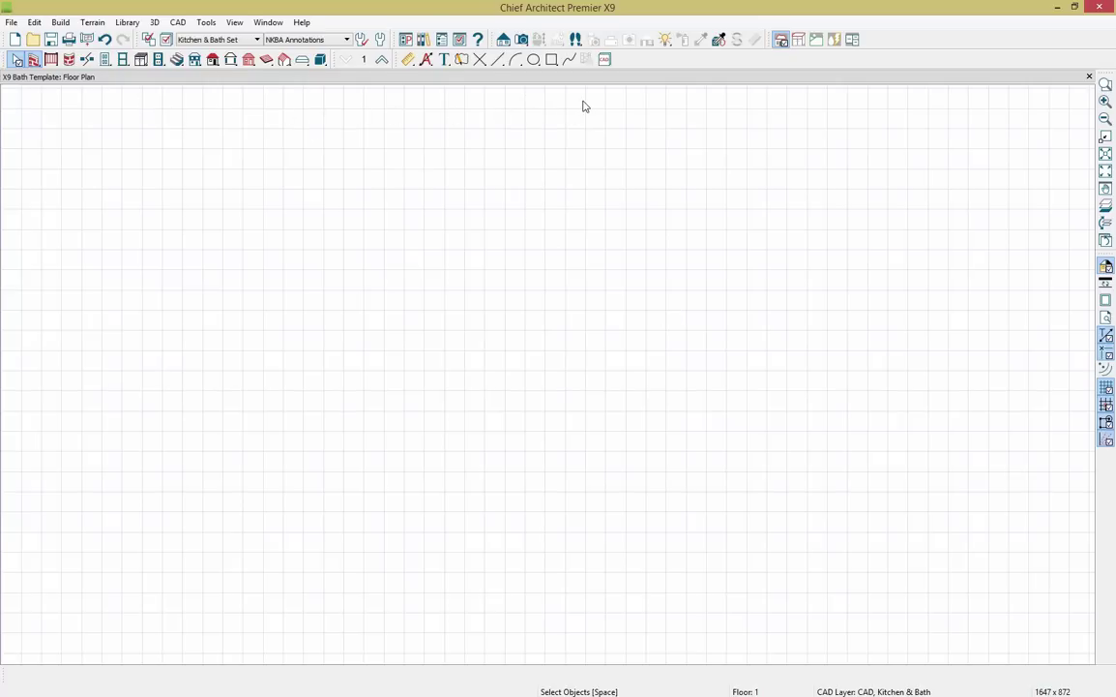
left_click(60, 22)
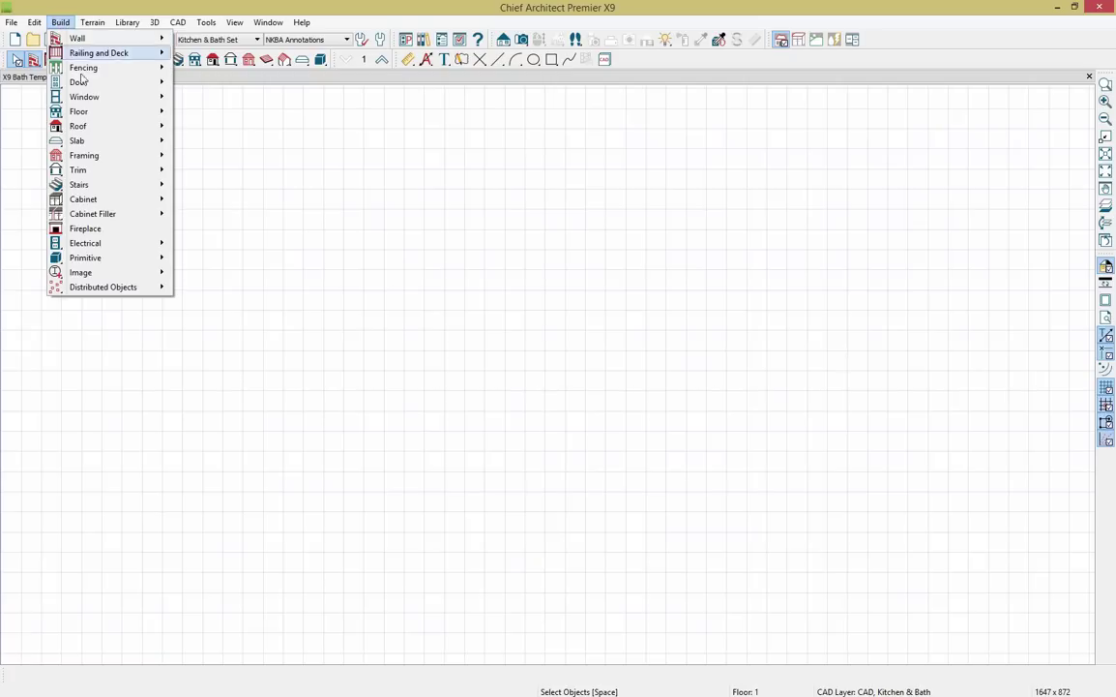
mouse_move(142, 199)
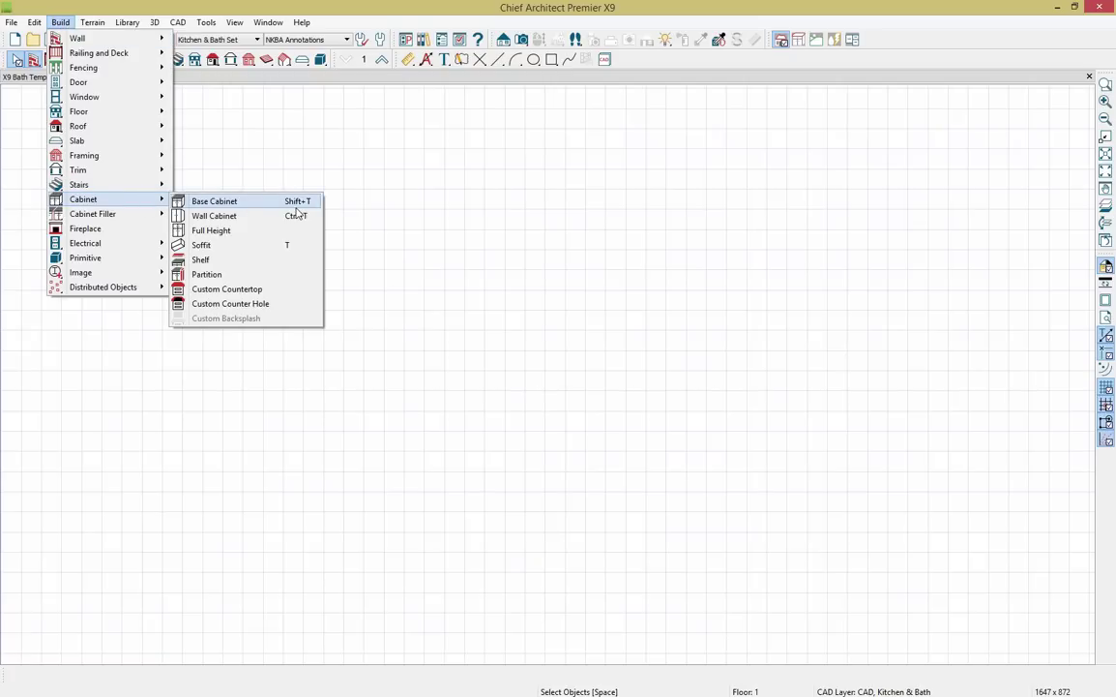
left_click(348, 275)
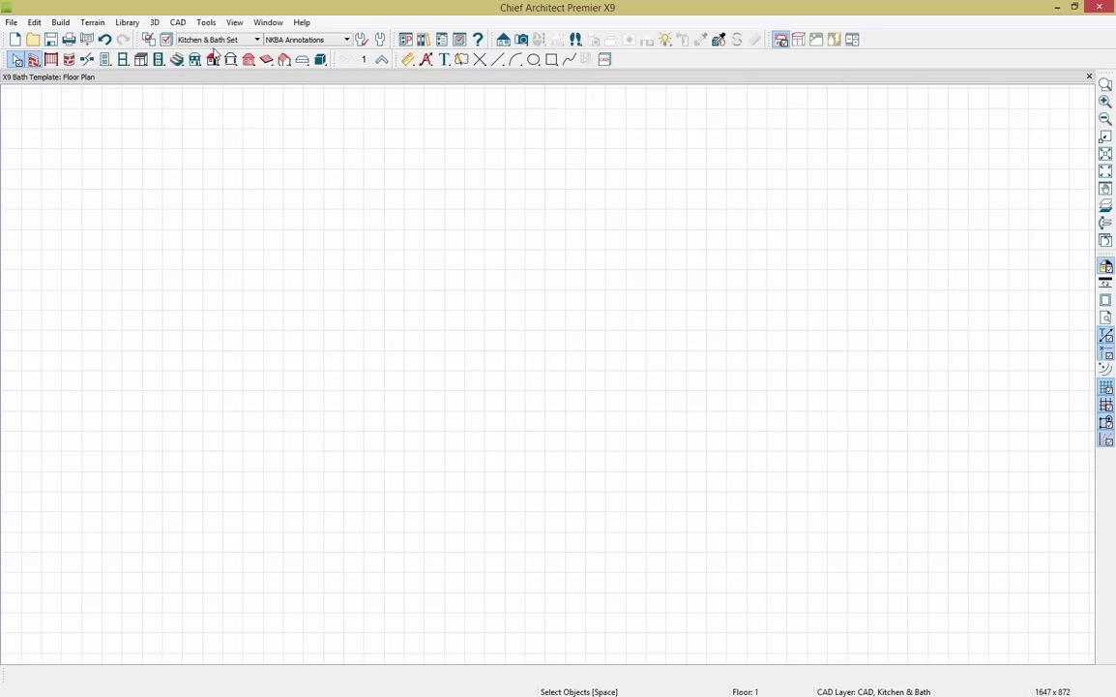
left_click(256, 40)
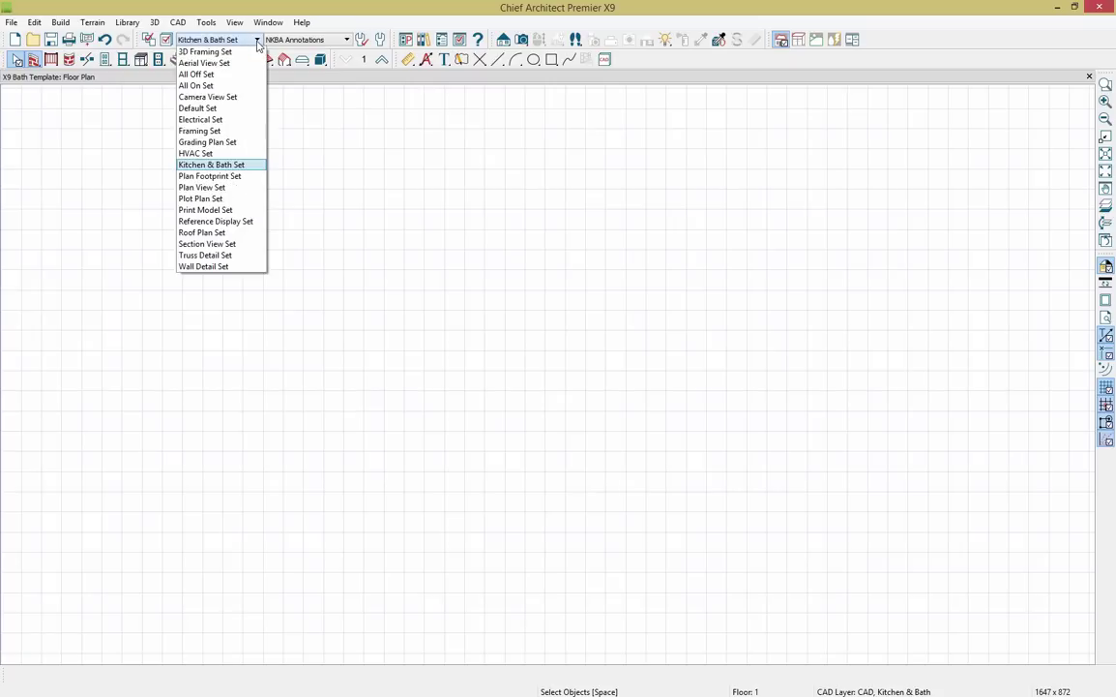
left_click(271, 162)
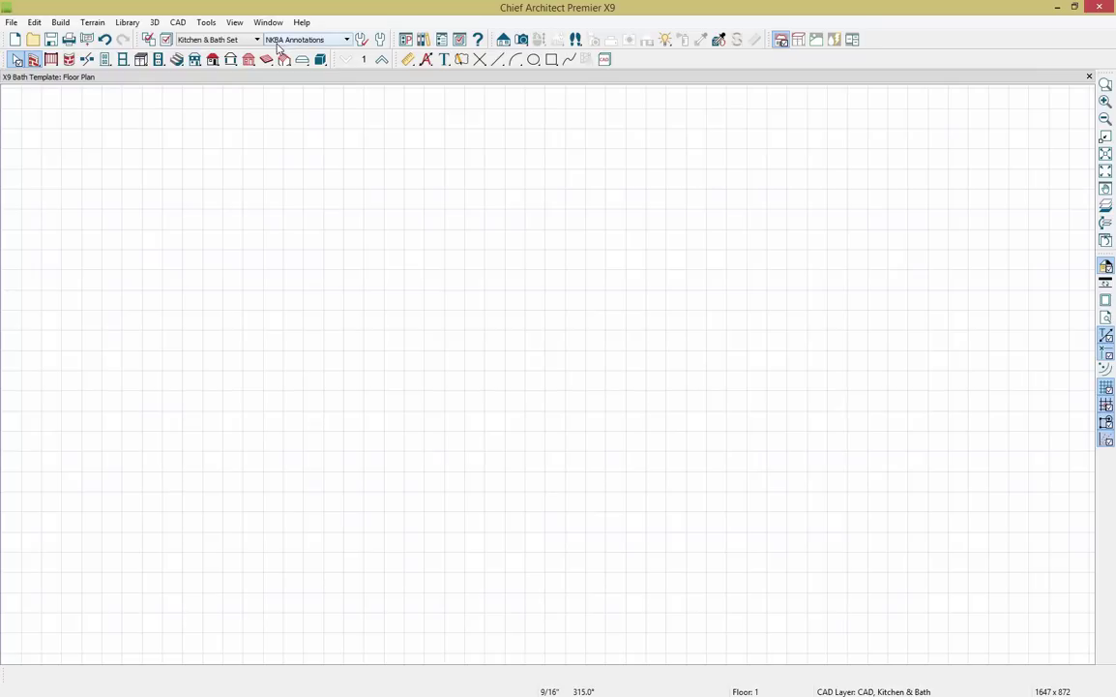
left_click(346, 40)
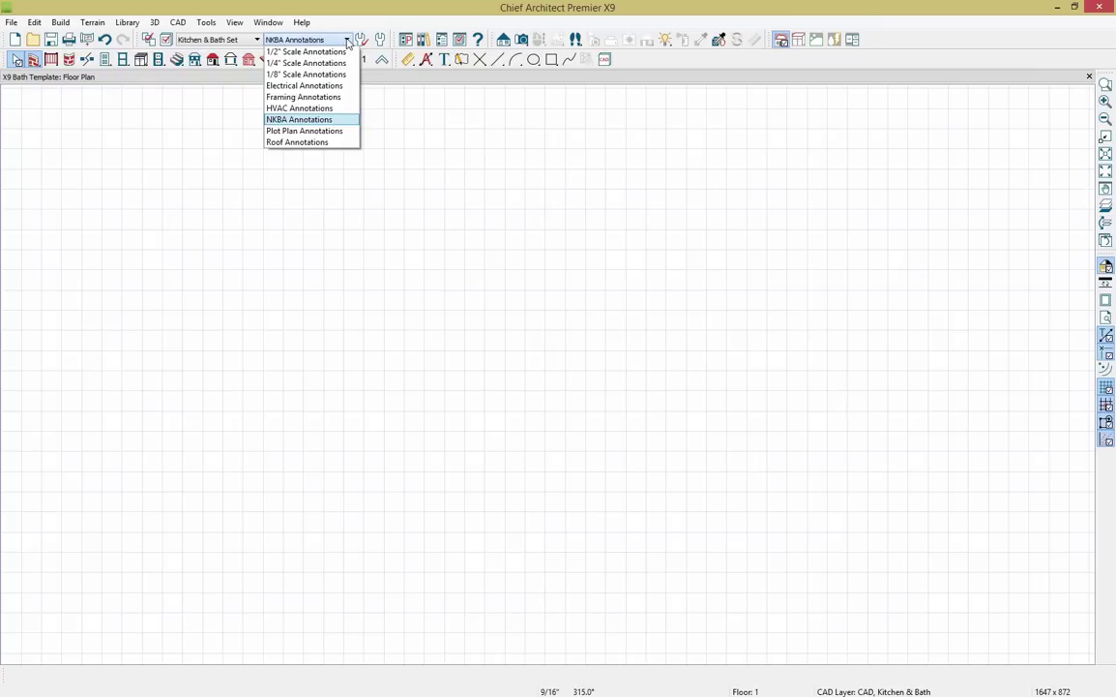
left_click(346, 41)
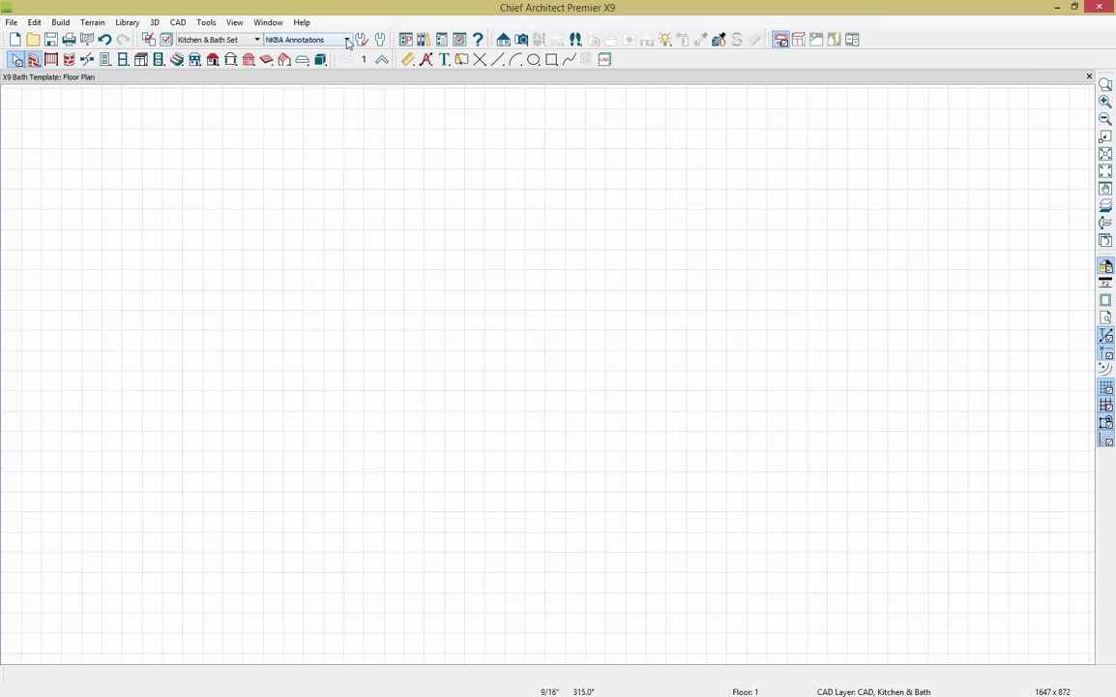
Draw straight exterior walls around a room about 206" by 144", leaving its lower side open and adding an upper alcove about 60" wide and deep.
left_click(33, 61)
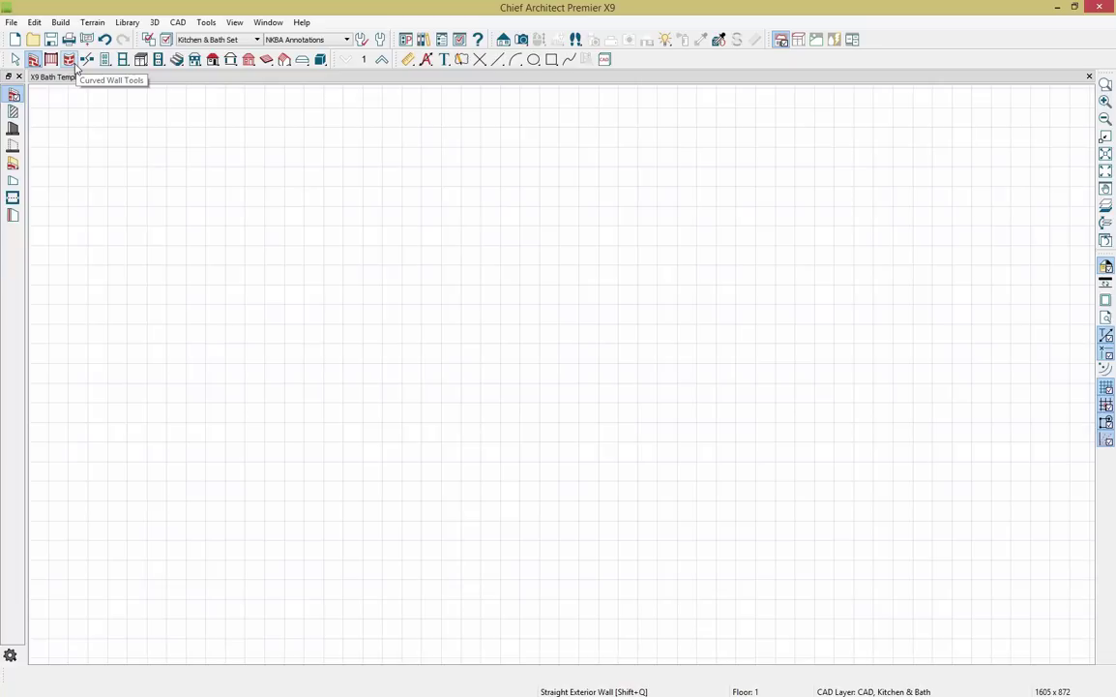
left_click(15, 96)
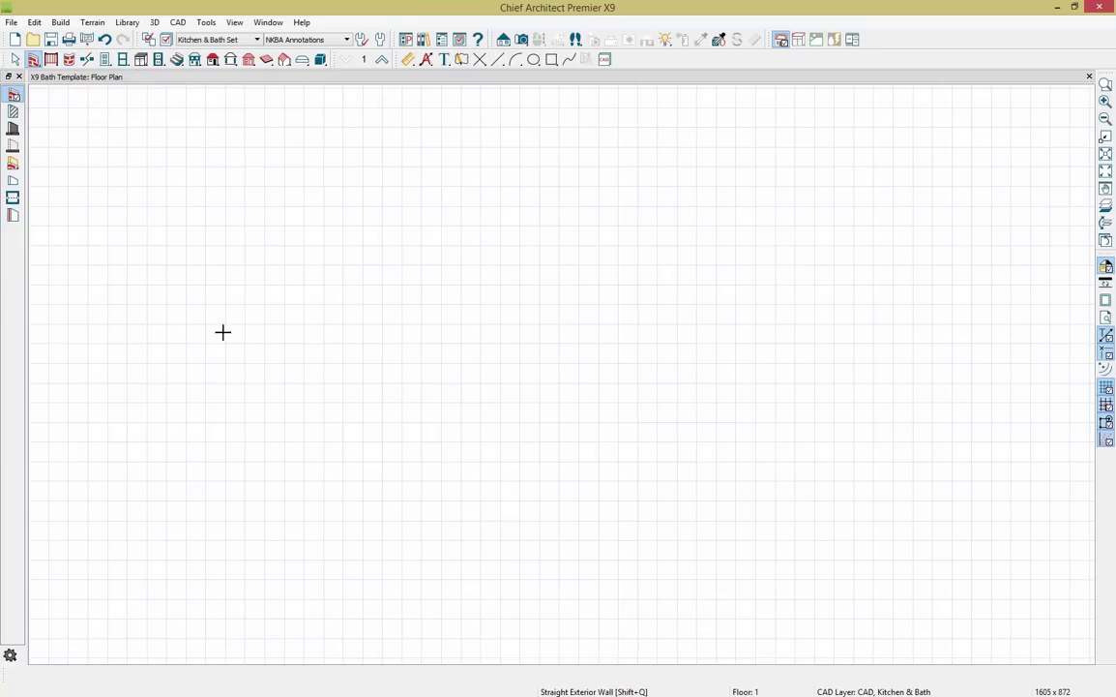
mouse_move(373, 528)
left_mouse_down()
mouse_move(382, 274)
mouse_move(468, 276)
mouse_move(484, 191)
mouse_move(473, 175)
mouse_move(620, 177)
mouse_move(621, 274)
mouse_move(727, 279)
mouse_move(731, 527)
left_mouse_up()
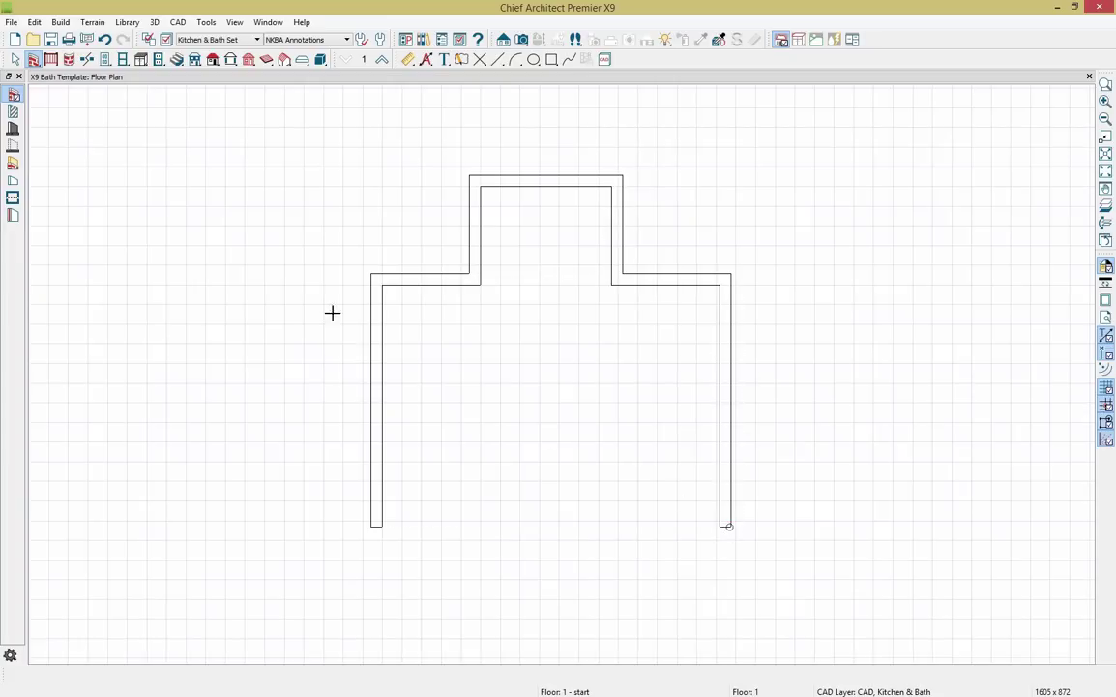
Close the room's open lower side with a straight interior wall about 206" long.
left_click(14, 112)
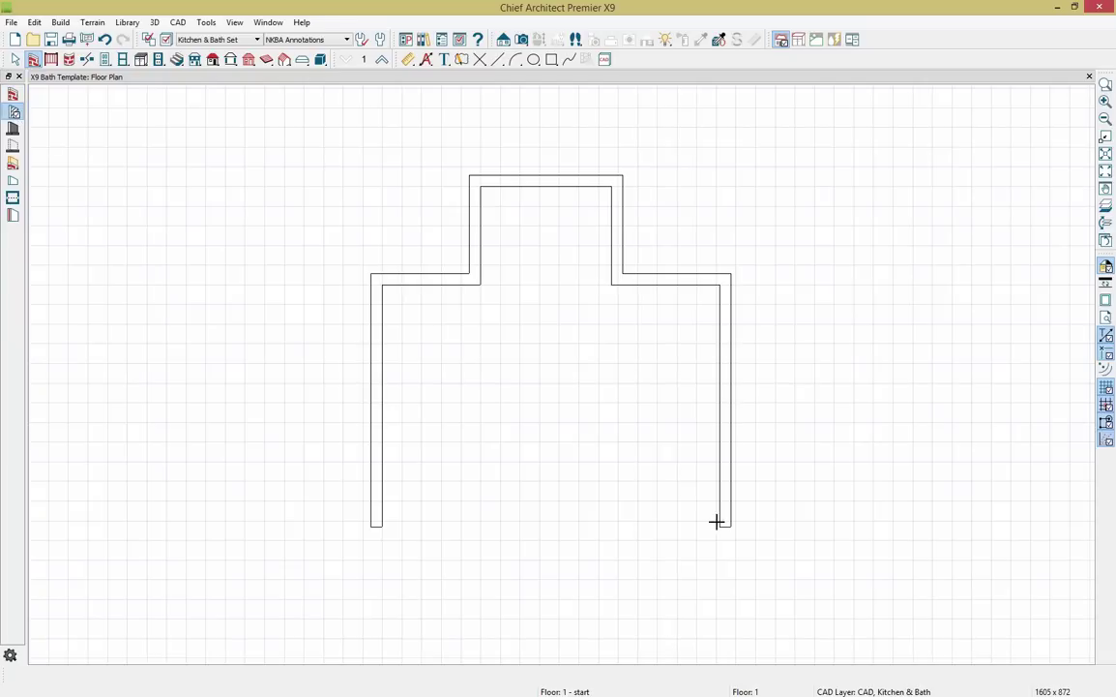
left_click_drag(728, 526, 384, 522)
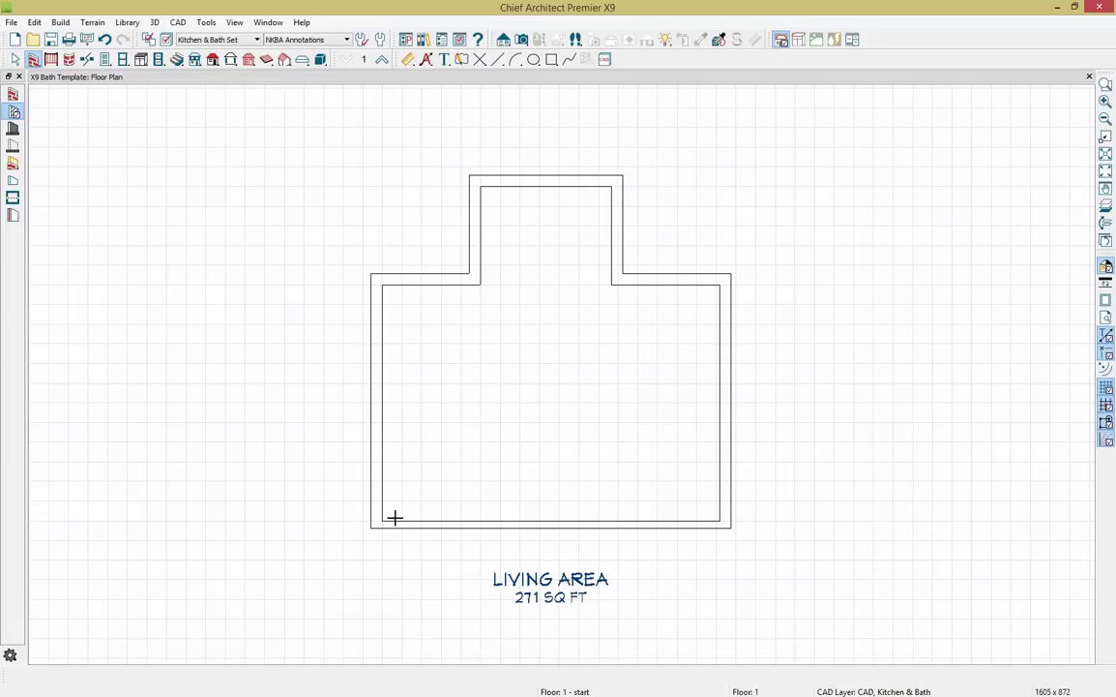
left_click(485, 605)
key("Escape")
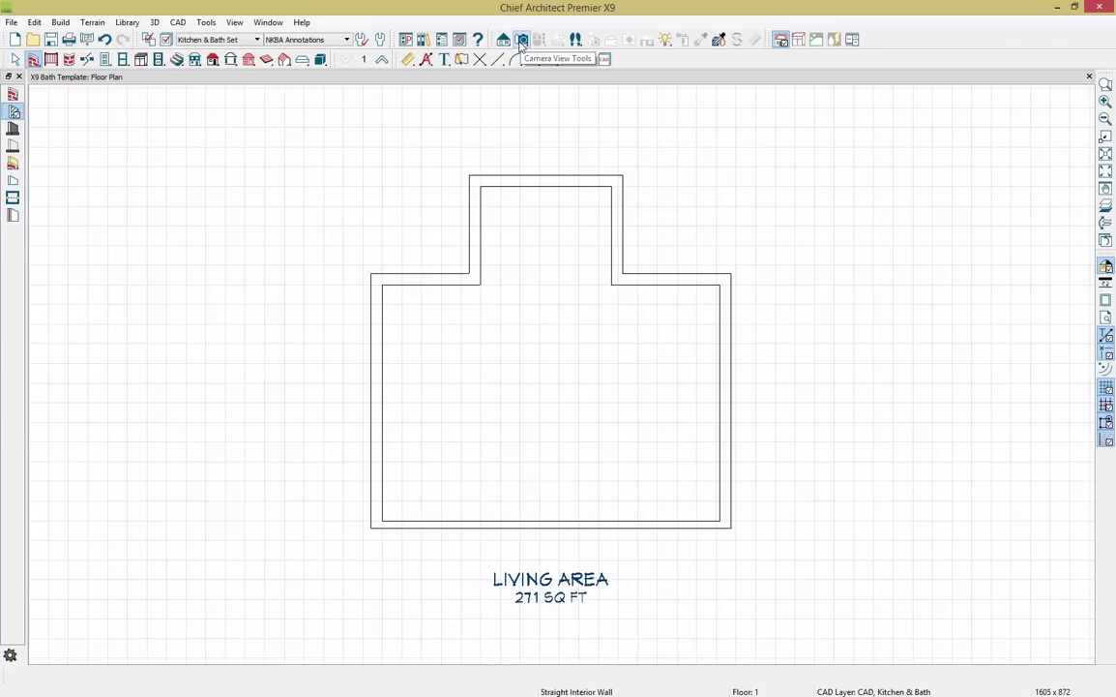
Create a perspective floor overview of the room and inspect the interior and exterior wall surfaces from different sides.
left_click(519, 41)
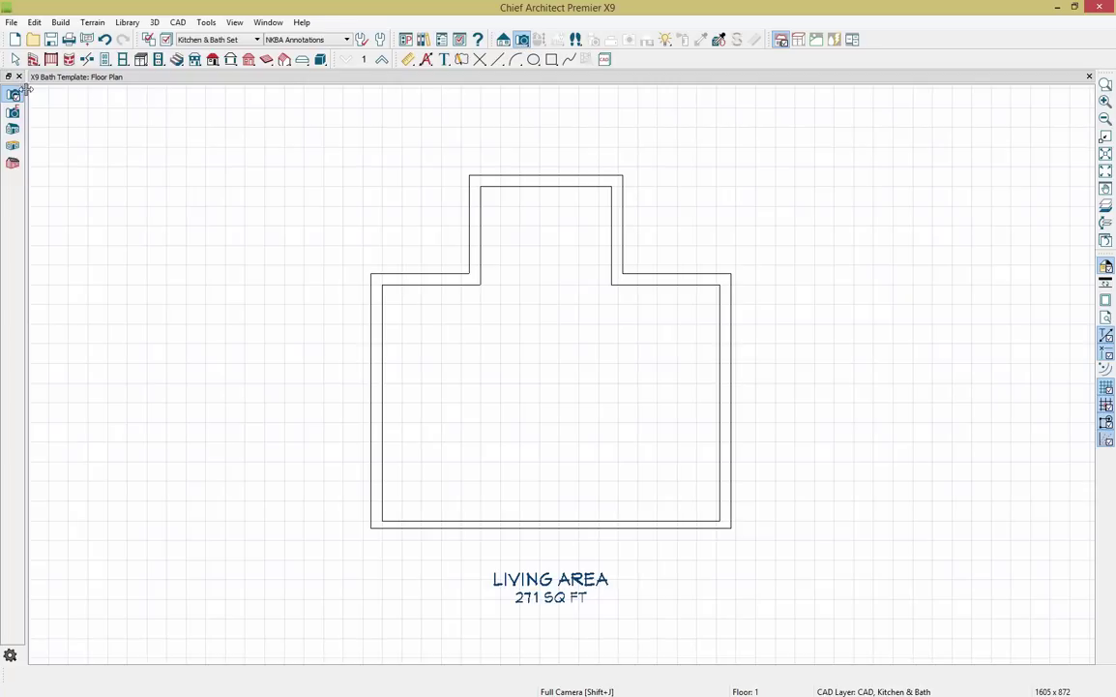
left_click(14, 146)
left_click_drag(444, 271, 468, 370)
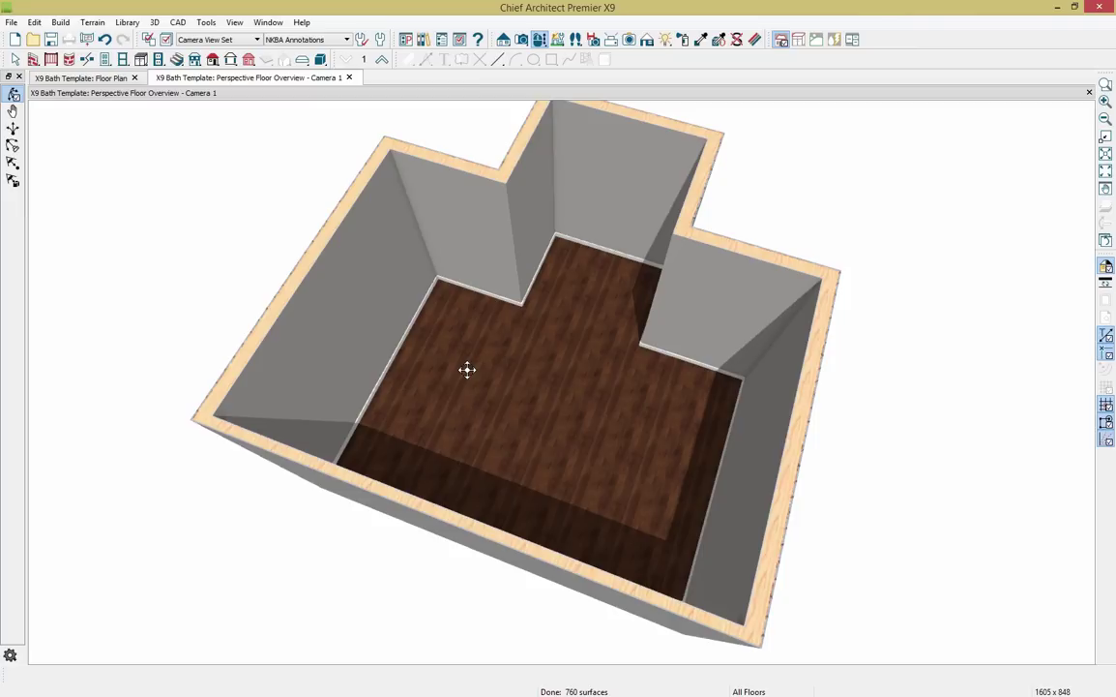
scroll(467, 369, "up", 4)
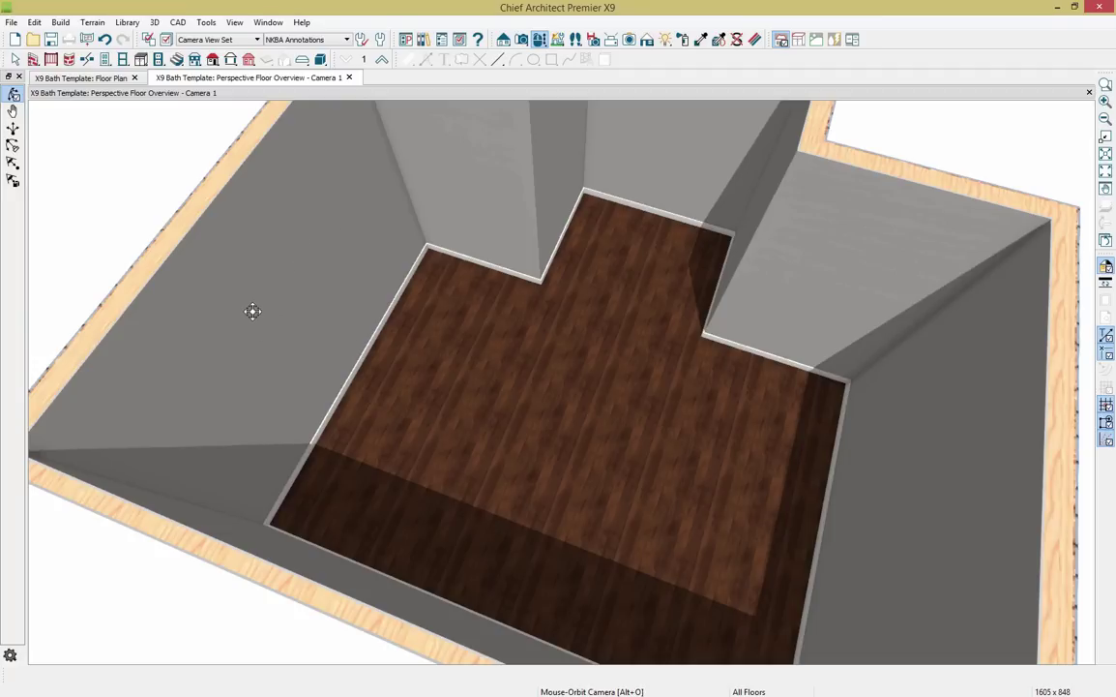
left_click_drag(380, 454, 441, 365)
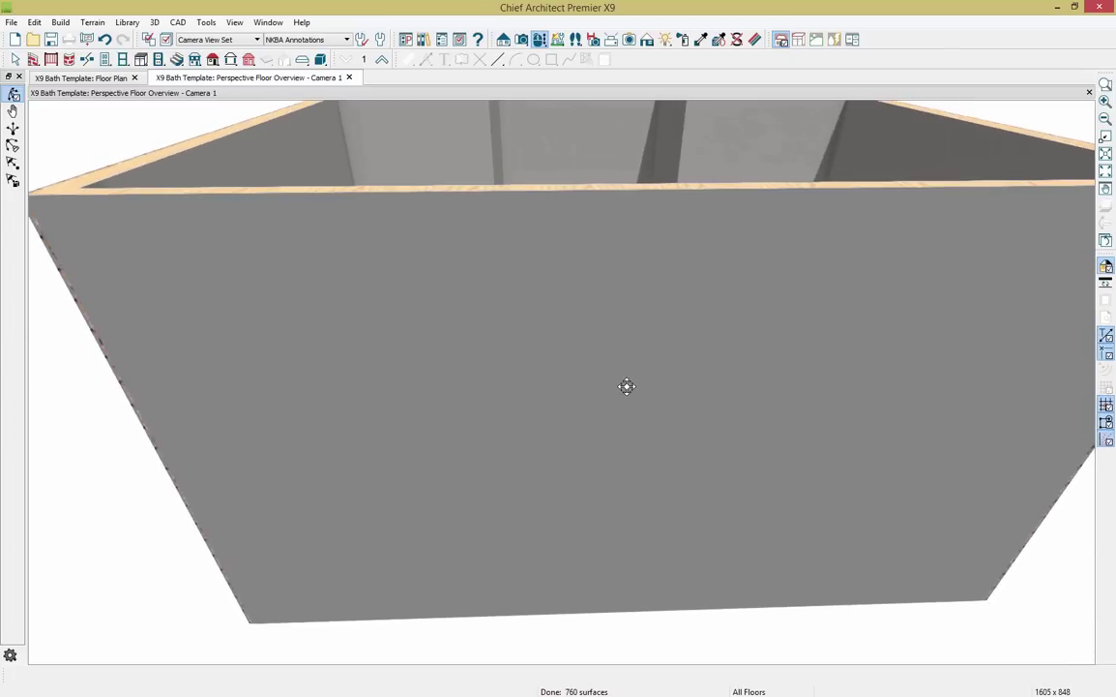
left_click_drag(234, 397, 404, 373)
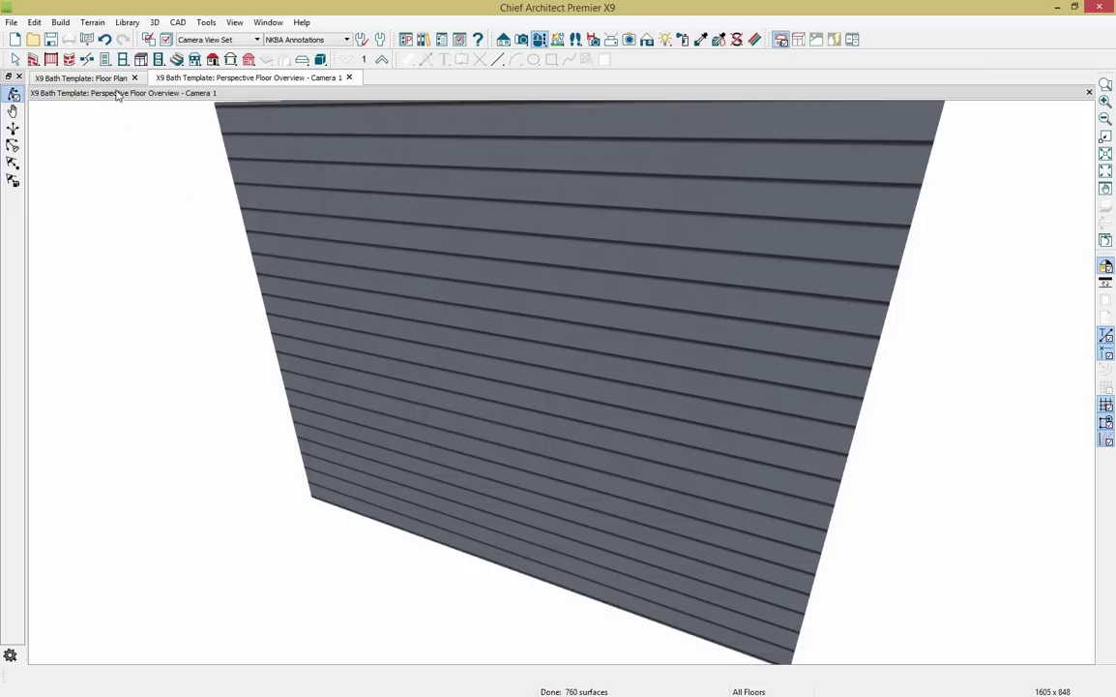
Show the floor plan and the perspective overview side by side, with the whole room framed in both views.
left_click_drag(121, 84, 114, 283)
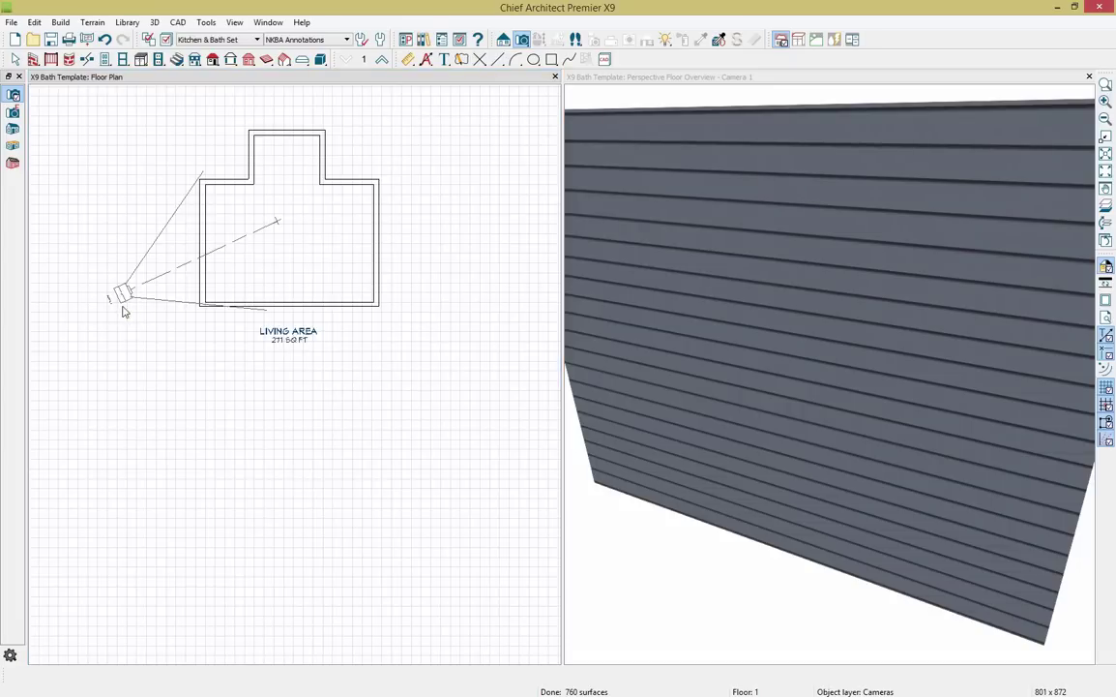
scroll(299, 253, "up", 3)
middle_click_drag(299, 252, 302, 353)
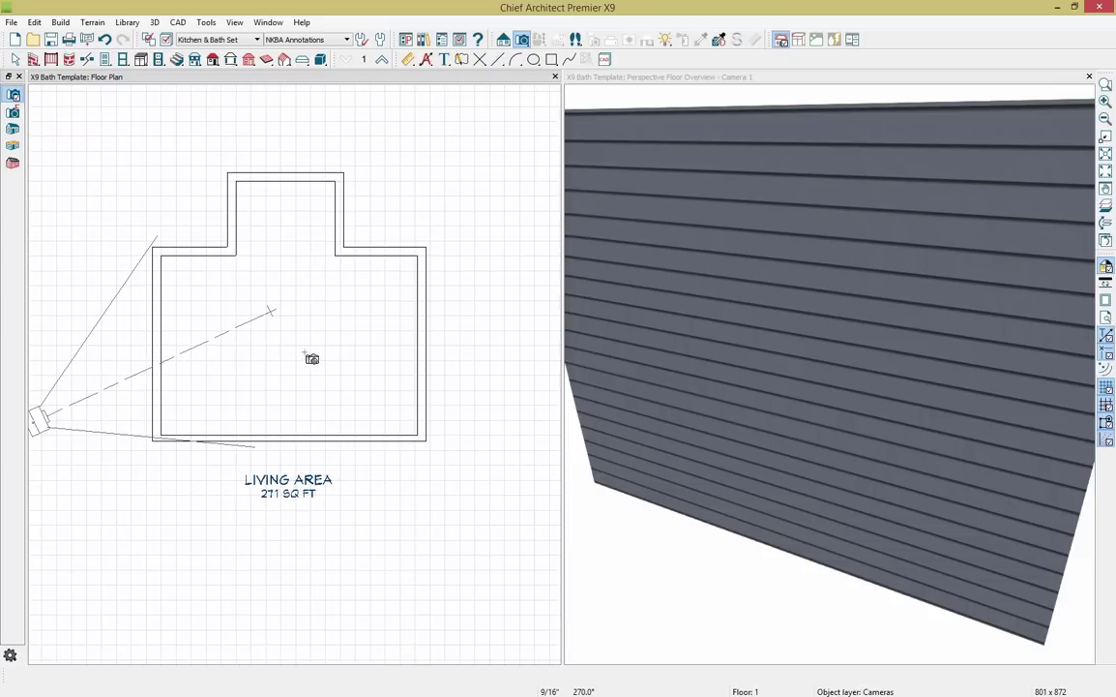
scroll(862, 364, "down", 3)
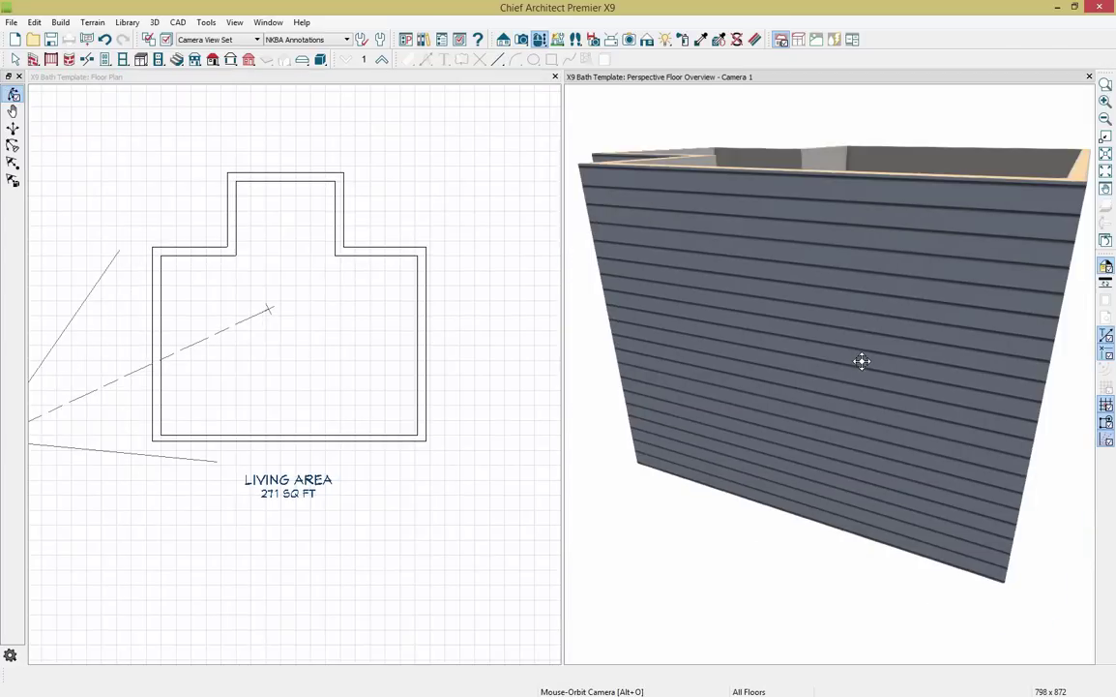
left_click_drag(856, 363, 793, 368)
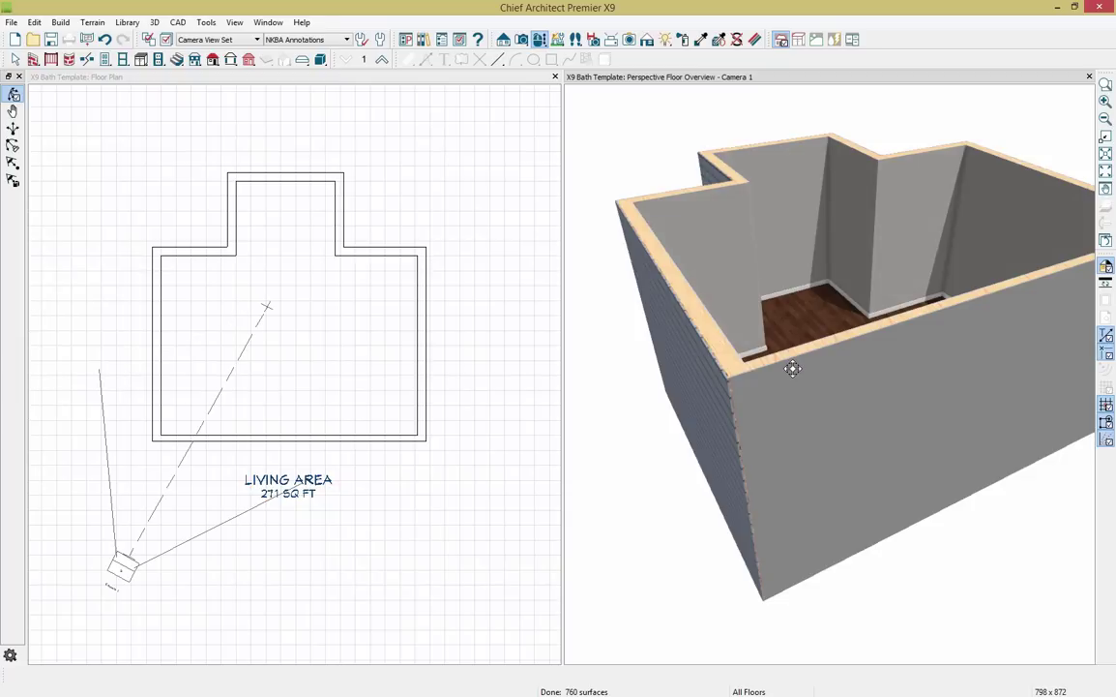
Set the room's type to Bath in its room specification.
left_click(312, 320)
key("space")
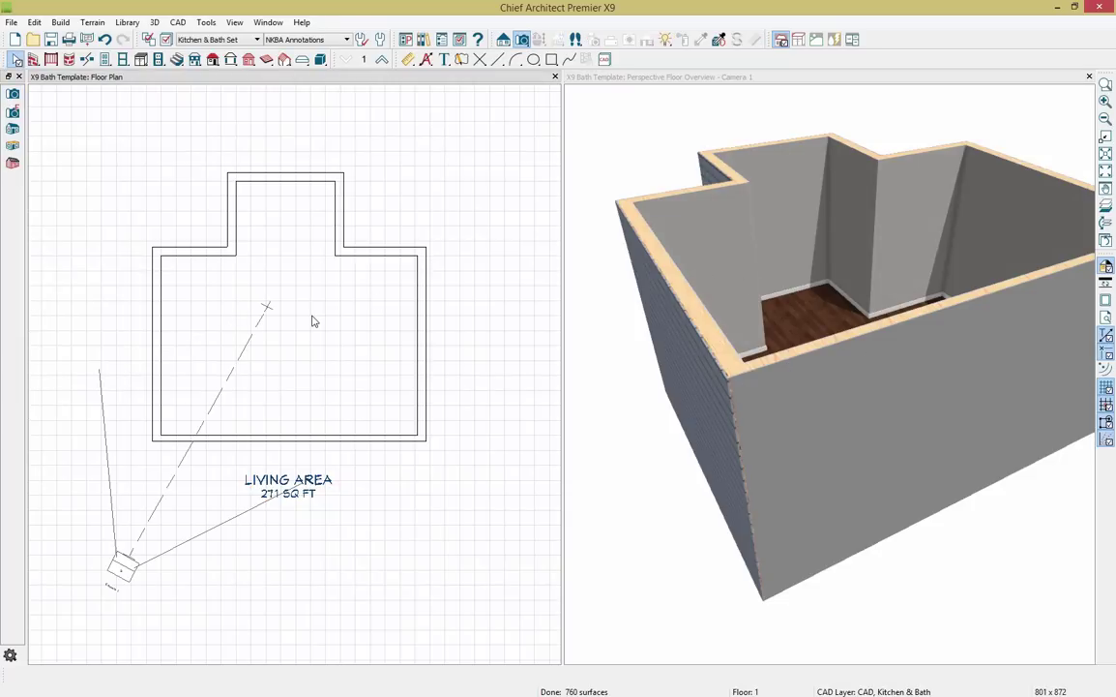
double_click(312, 320)
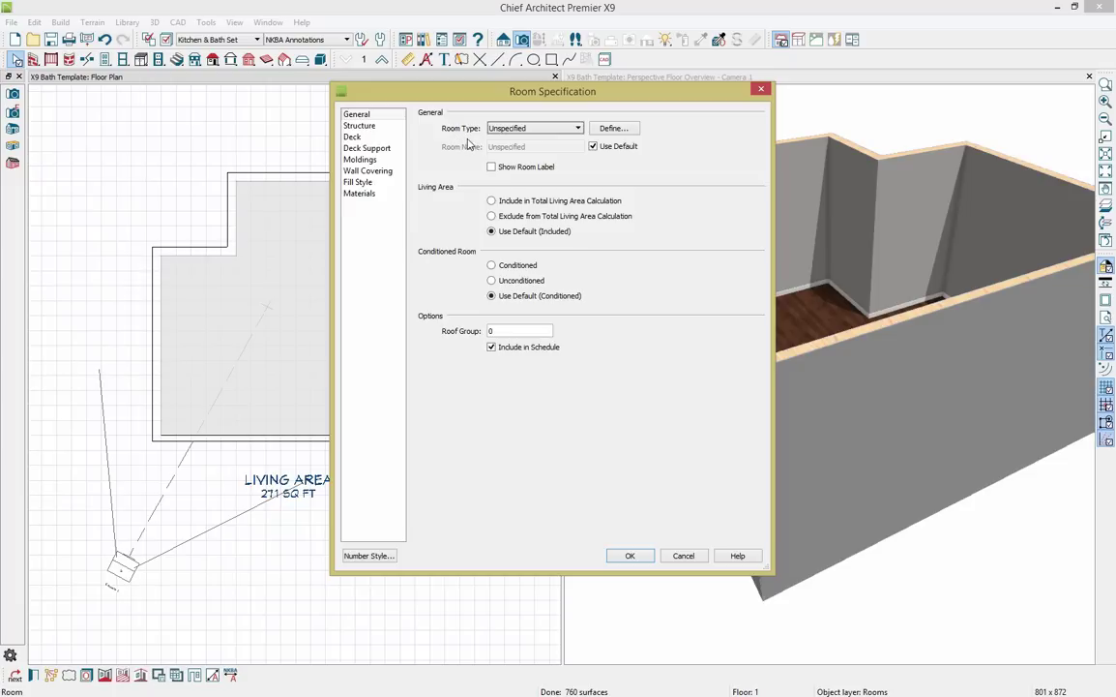
left_click(579, 130)
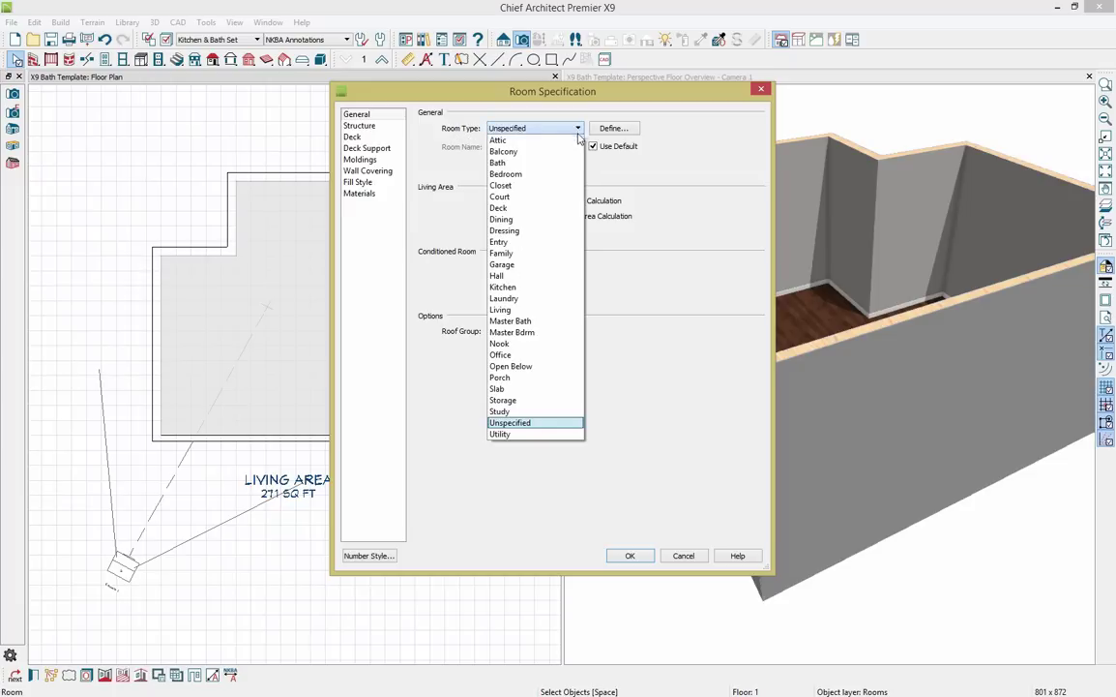
left_click(568, 164)
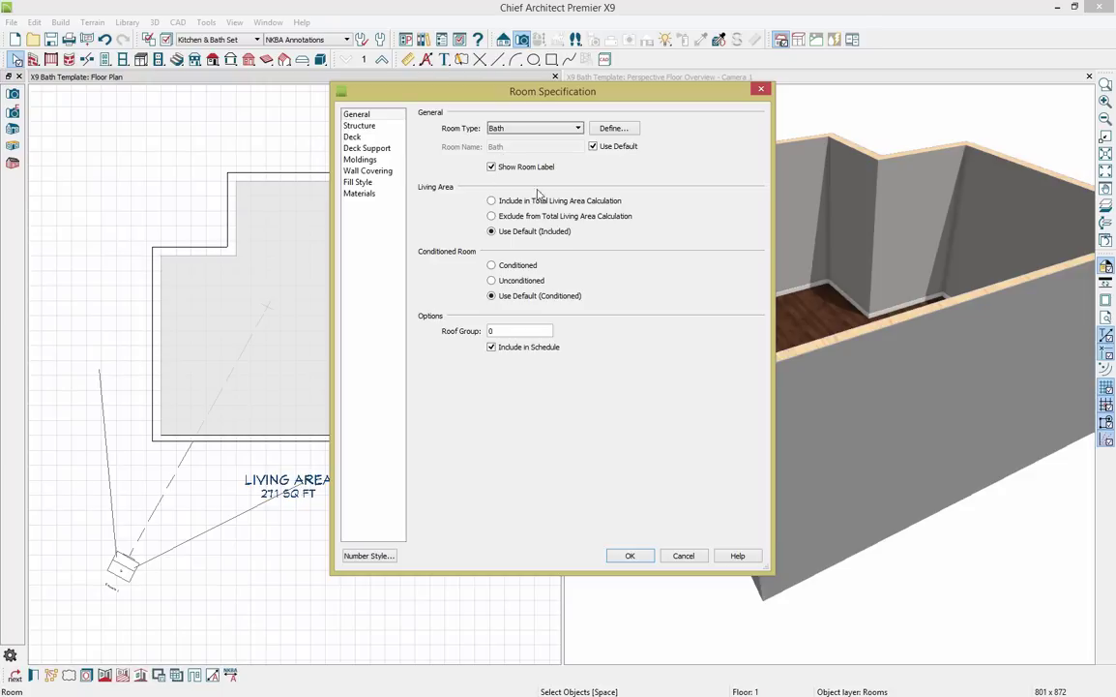
left_click(633, 557)
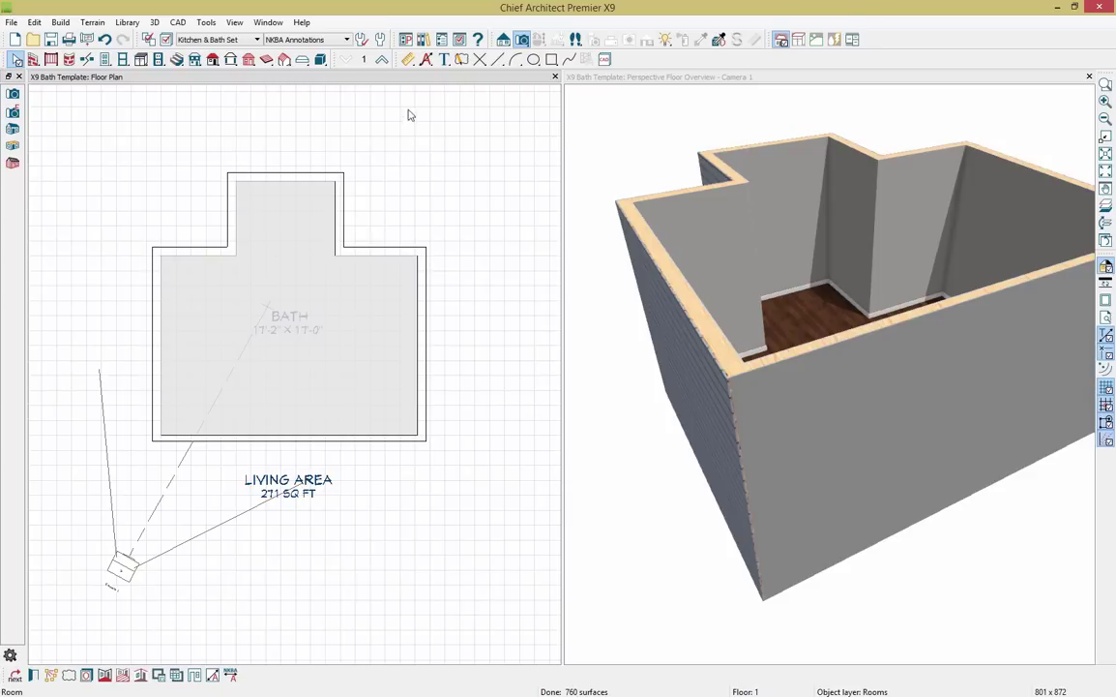
Add automatic NKBA dimensions to the floor plan and set the main room's left wall length to 151 3/8".
left_click(428, 62)
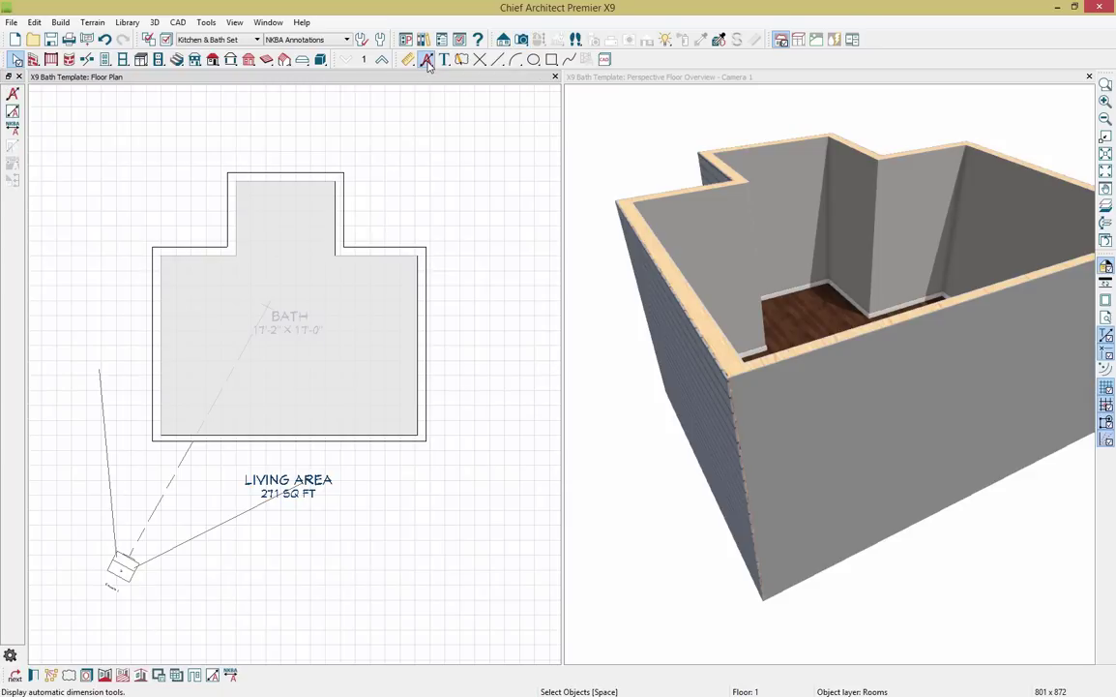
left_click(12, 127)
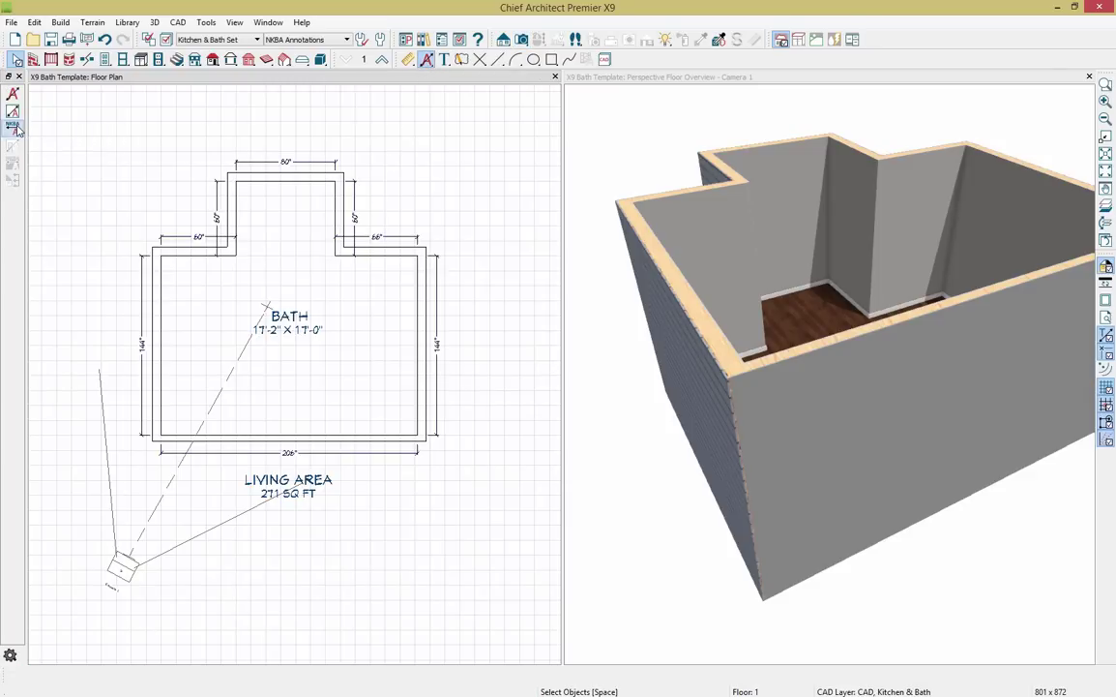
left_click(159, 370)
left_click(142, 356)
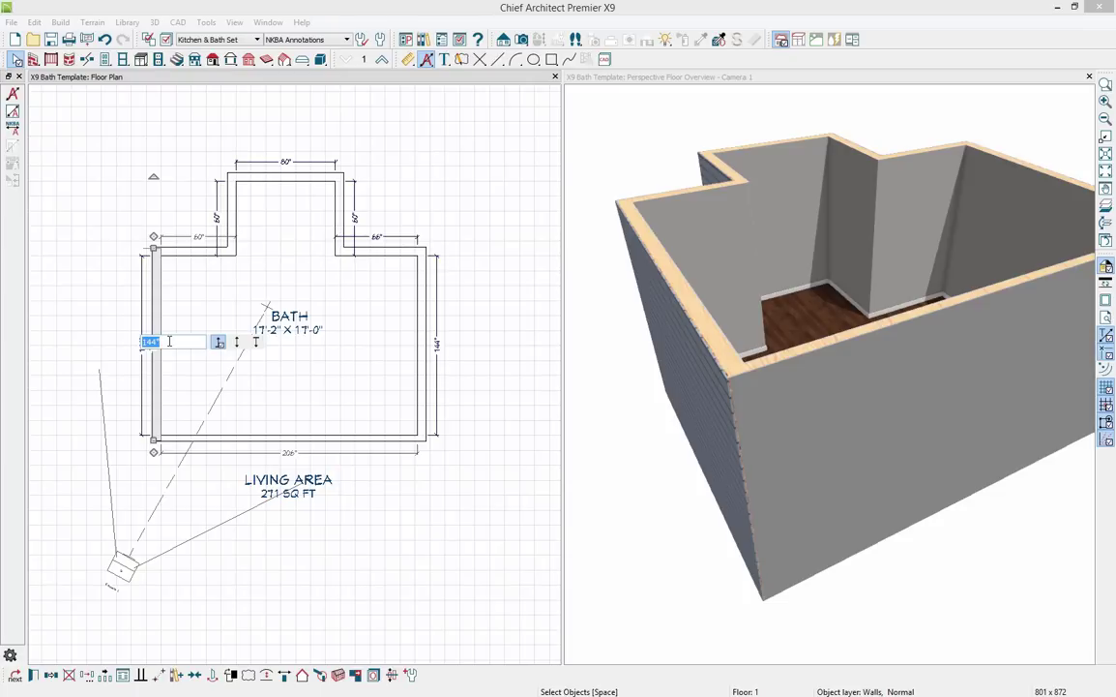
type("151")
key("Return")
Set the length of the short horizontal wall left of the alcove to 70".
left_click(198, 240)
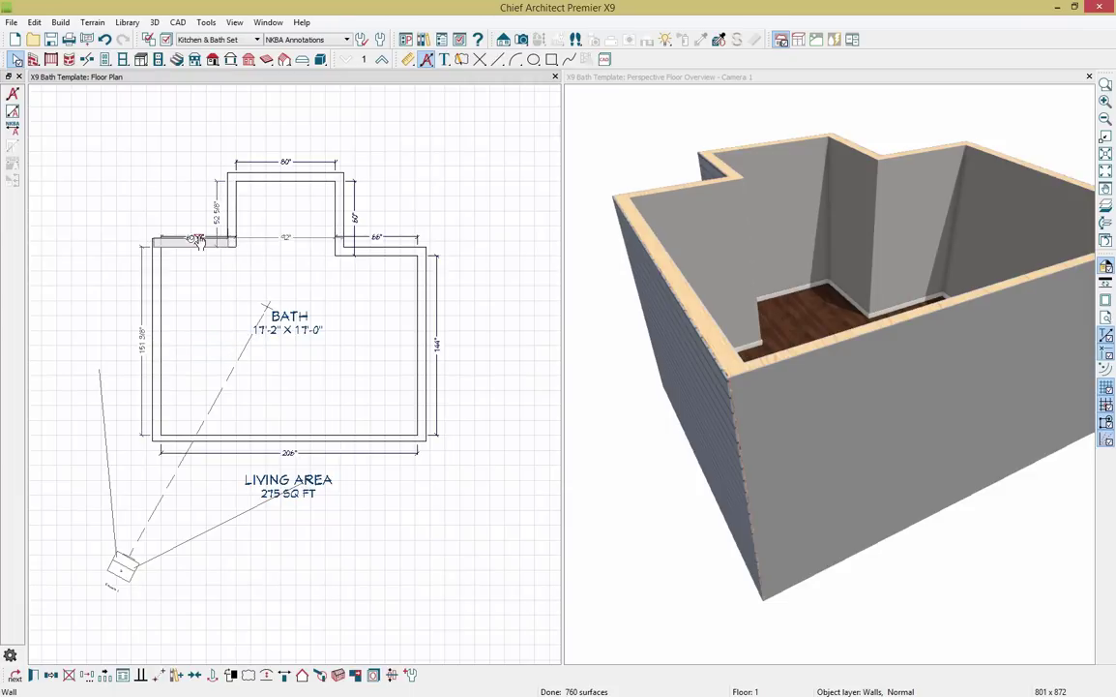
left_click(199, 238)
type("70")
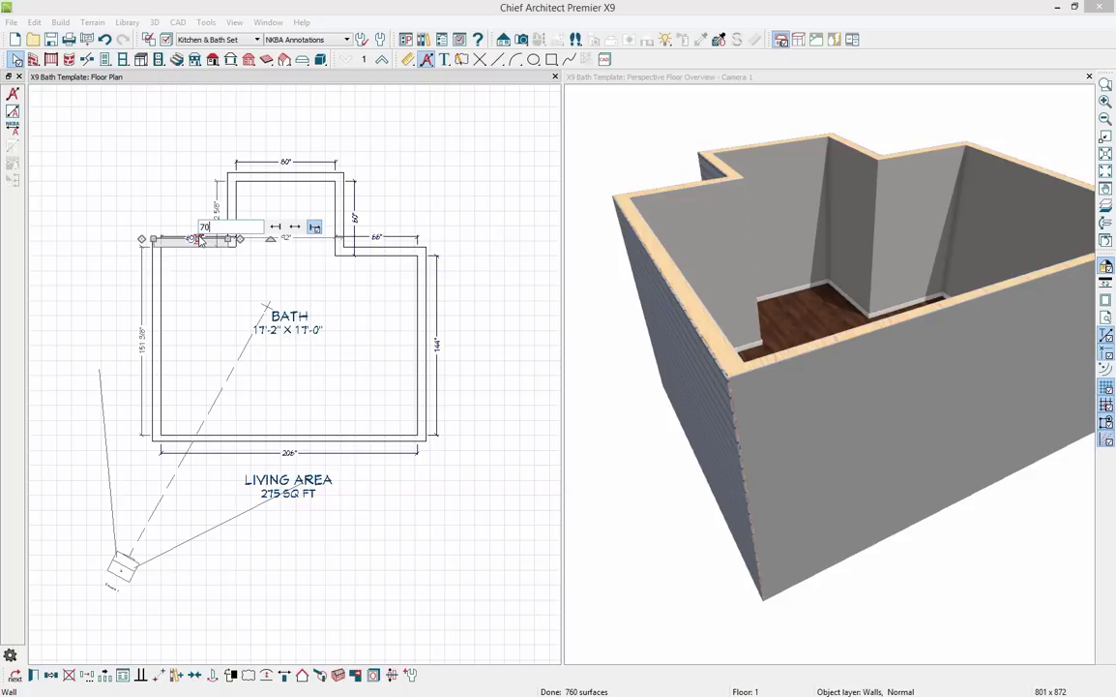
key("Return")
Set the length of the alcove's left wall to 49".
left_click(241, 208)
left_click(218, 215)
type("56 5/8")
key("Return")
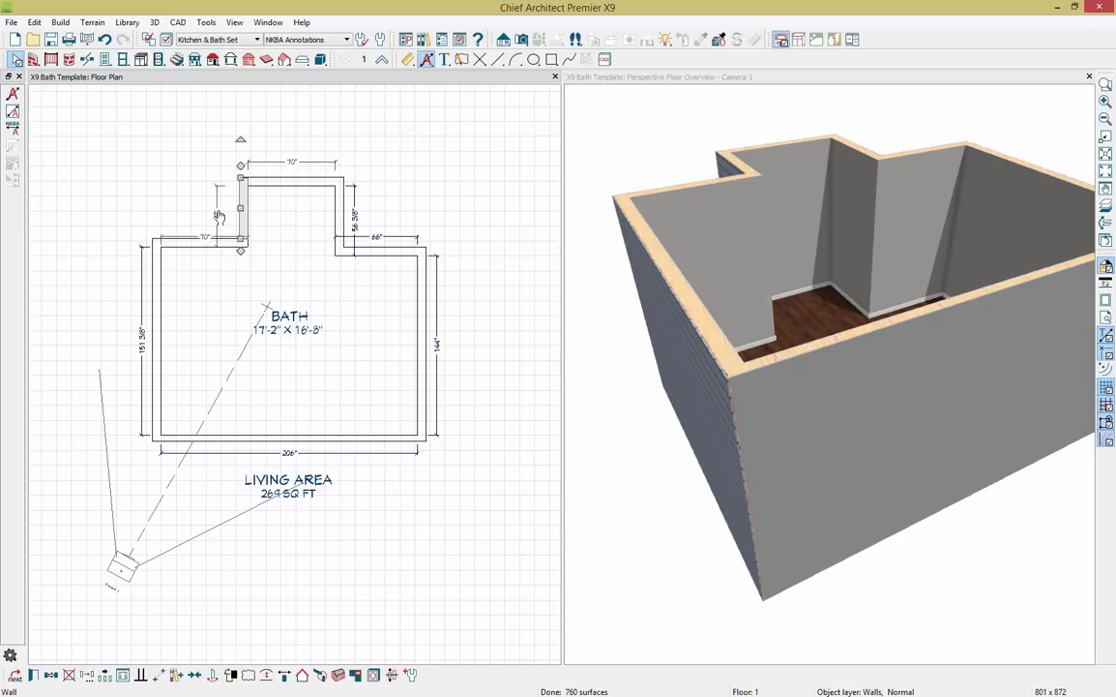
Set the length of the alcove's upper back wall to 72 1/2".
left_click(292, 176)
left_click(293, 170)
type("72 1")
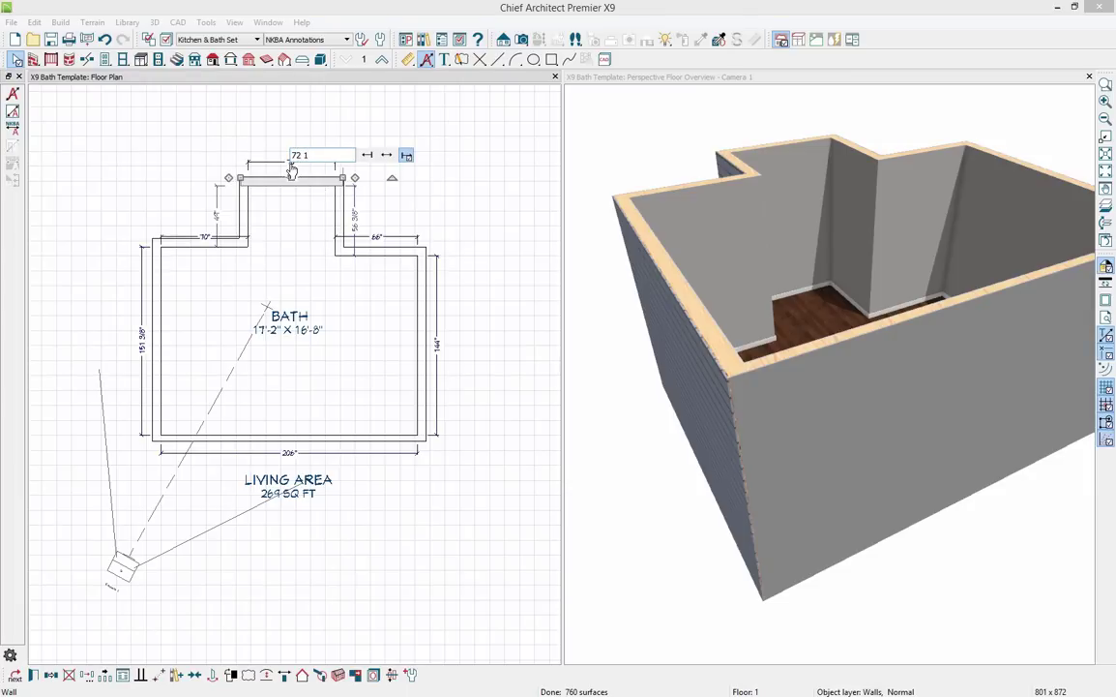
type("/2")
key("Return")
Set the alcove's right wall length to 49" and the short horizontal wall right of the alcove to 72".
left_click(349, 215)
left_click(353, 216)
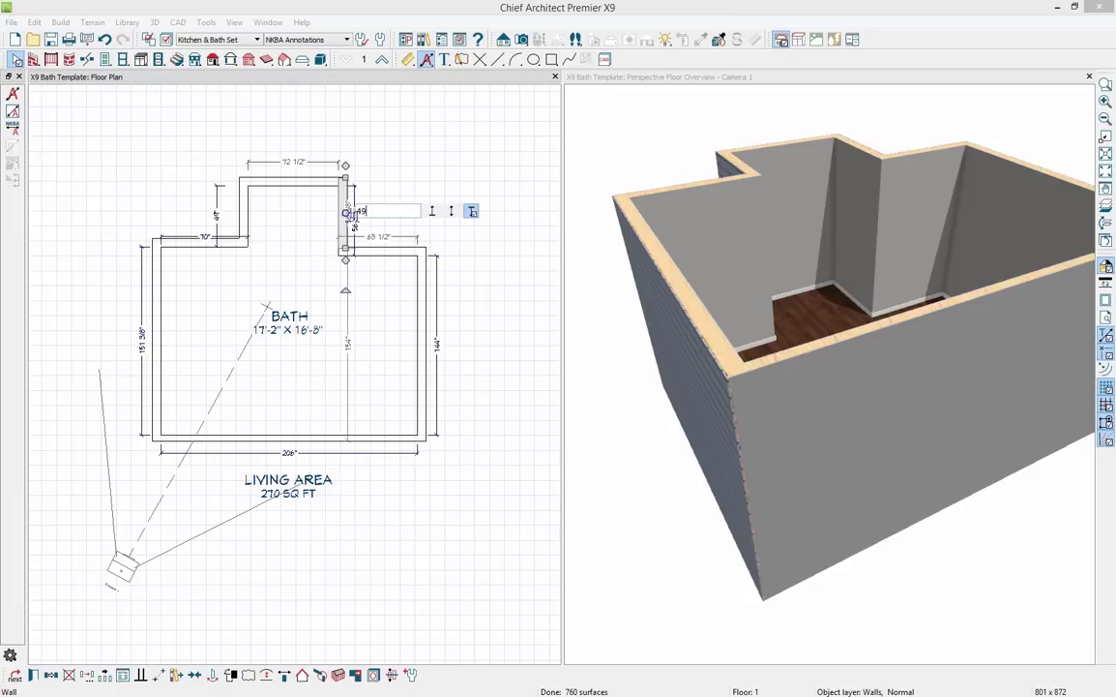
key("Return")
left_click(370, 237)
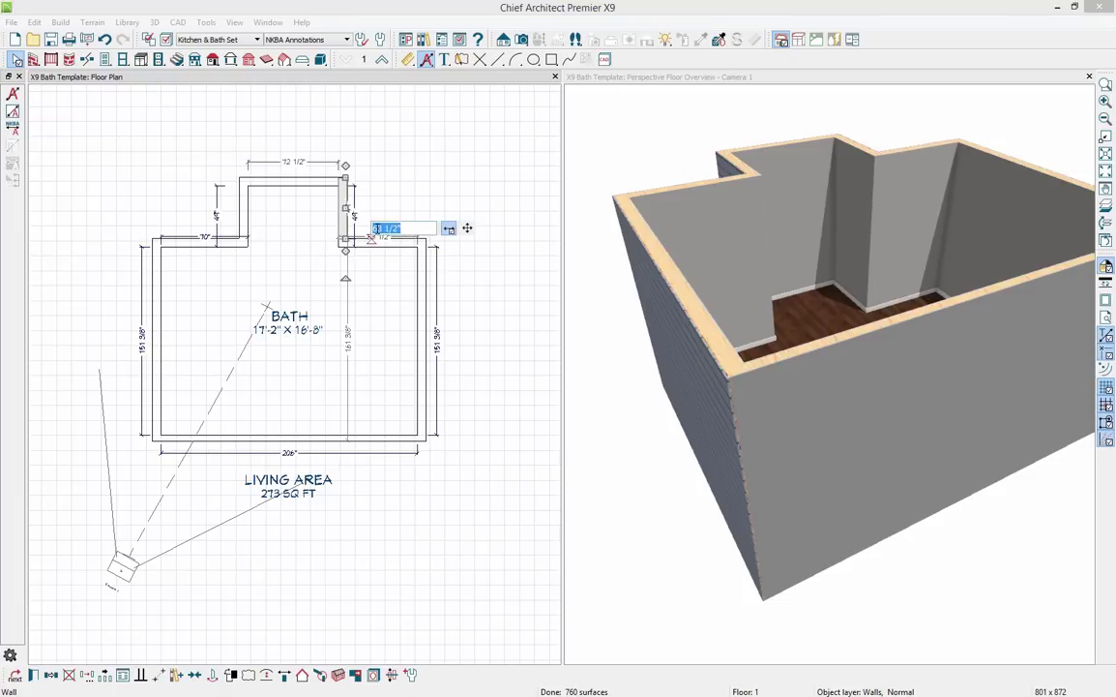
type("12")
key("Return")
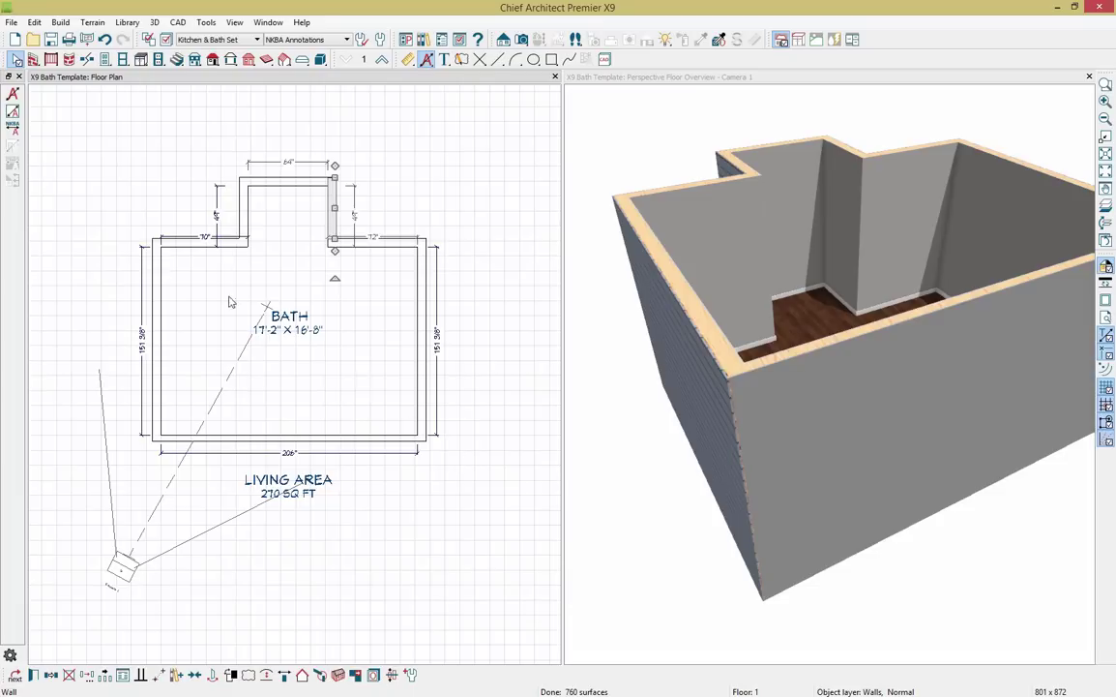
Draw interior walls enclosing a strip about 58 1/4" deep below the bath and divide it into three rooms with two partitions.
left_click(34, 61)
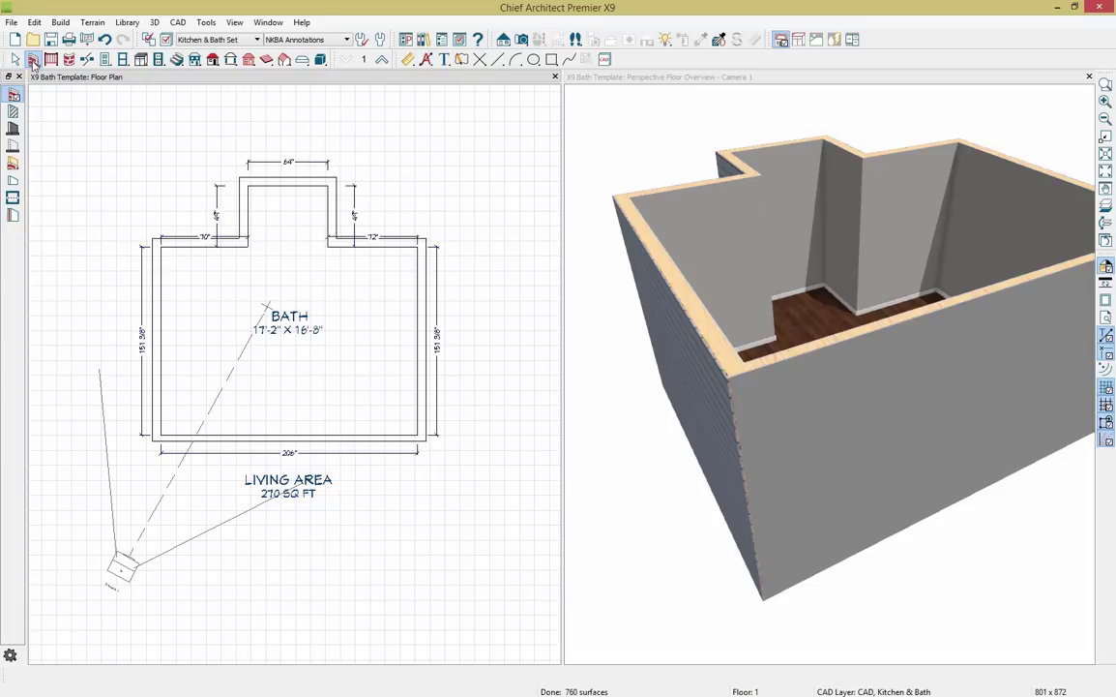
left_click(14, 114)
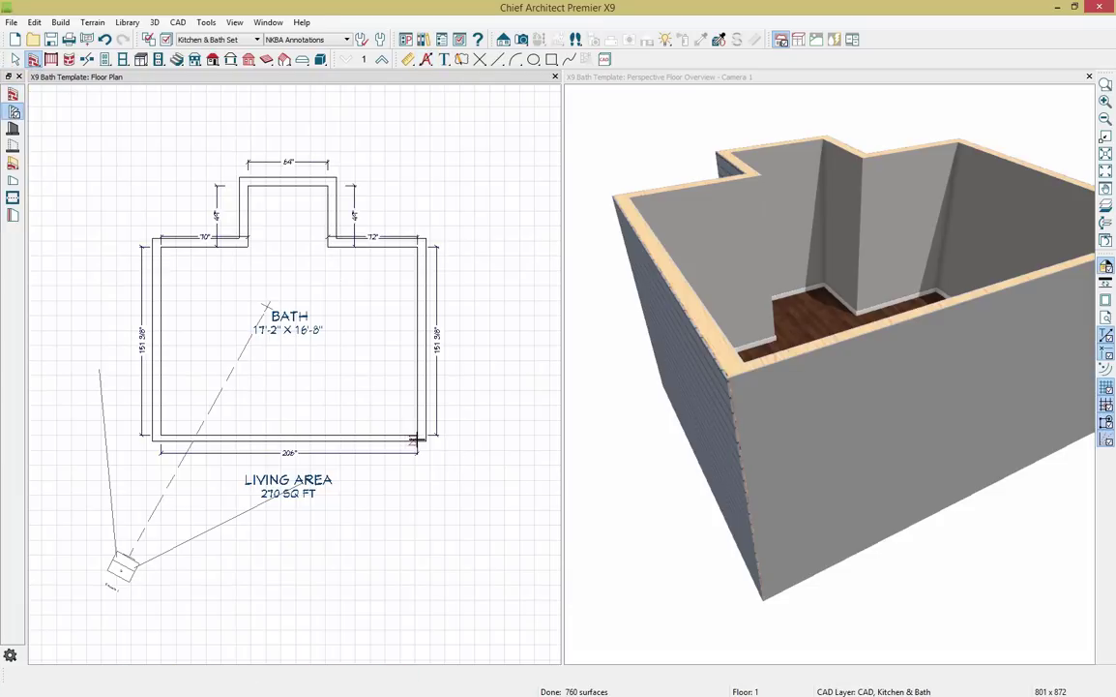
mouse_move(423, 442)
left_mouse_down()
mouse_move(423, 513)
mouse_move(165, 498)
mouse_move(156, 508)
mouse_move(155, 441)
left_mouse_up()
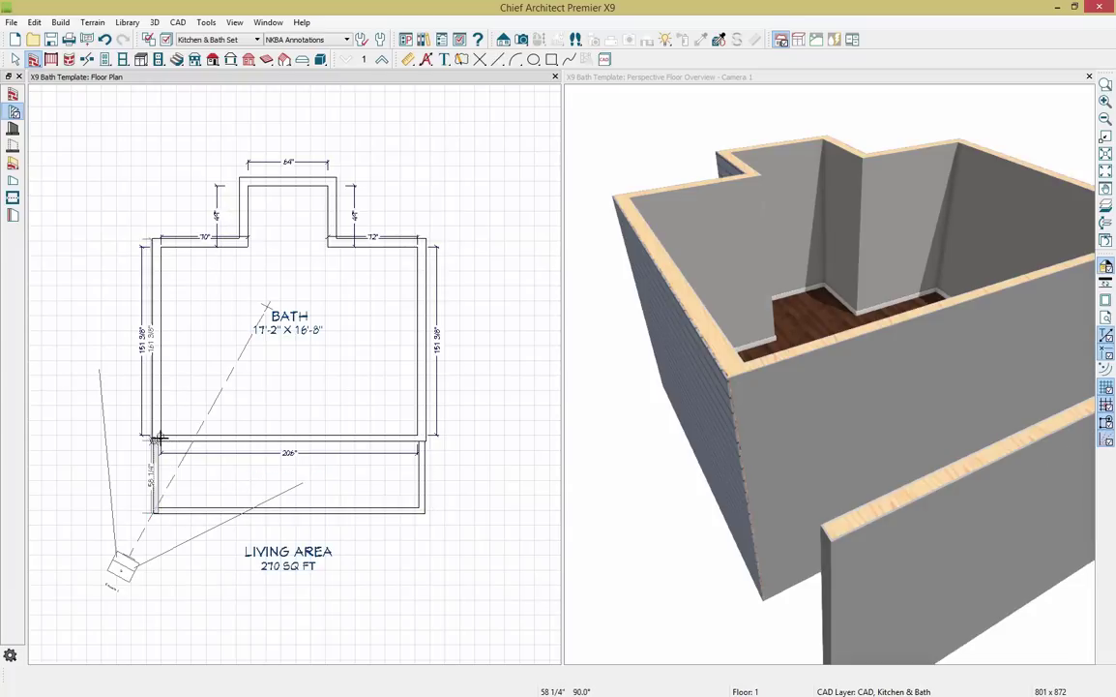
left_click_drag(225, 508, 225, 438)
left_click_drag(359, 510, 359, 440)
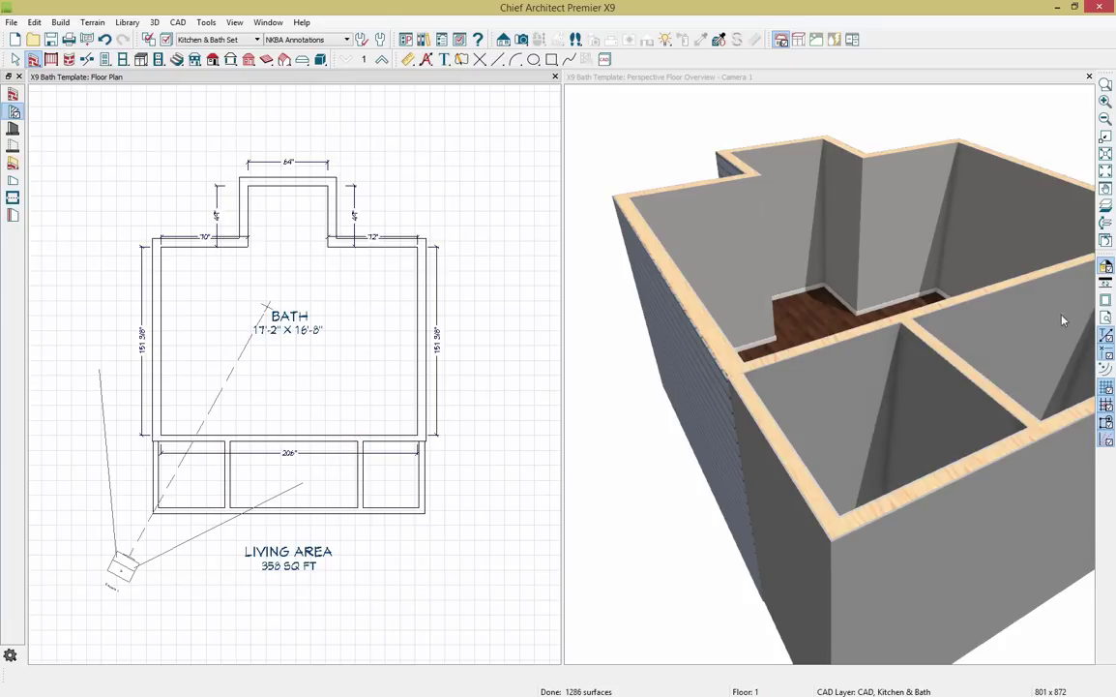
middle_click_drag(1020, 296, 875, 346)
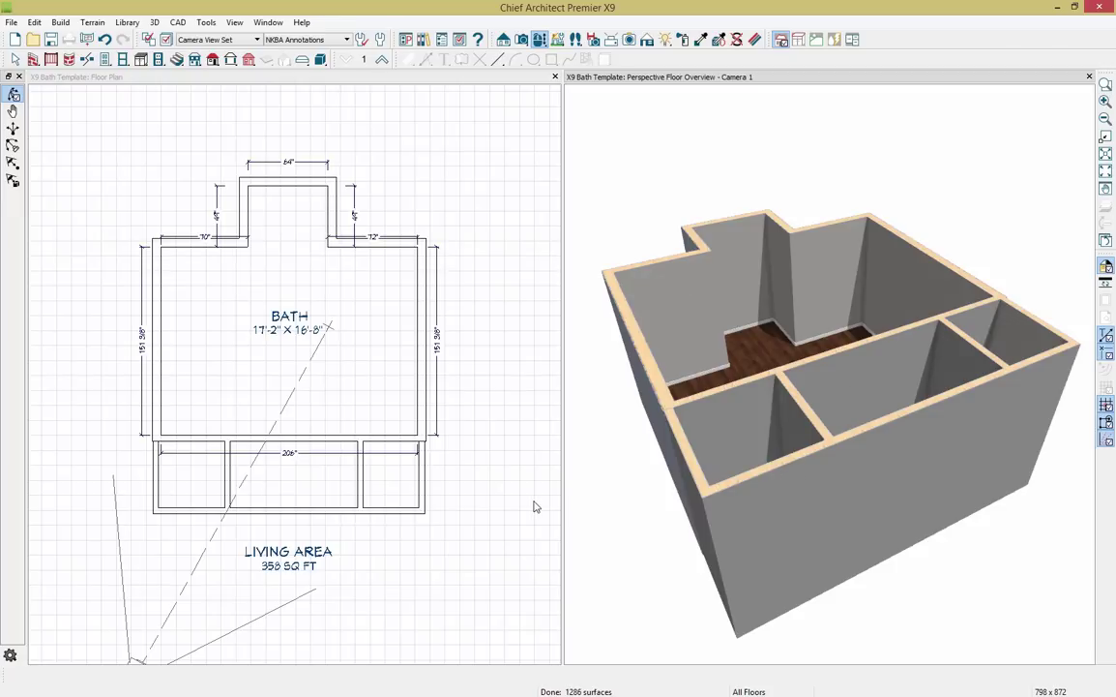
Add an end-to-end dimension for the depth of the left room below the bath.
left_click(502, 503)
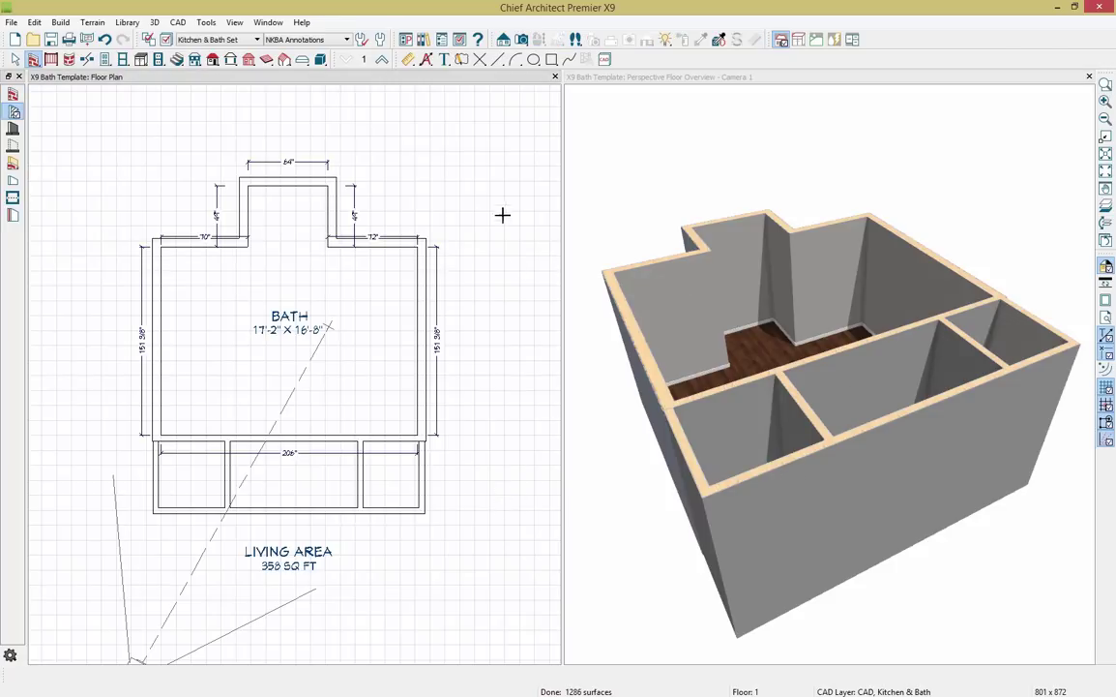
left_click(410, 61)
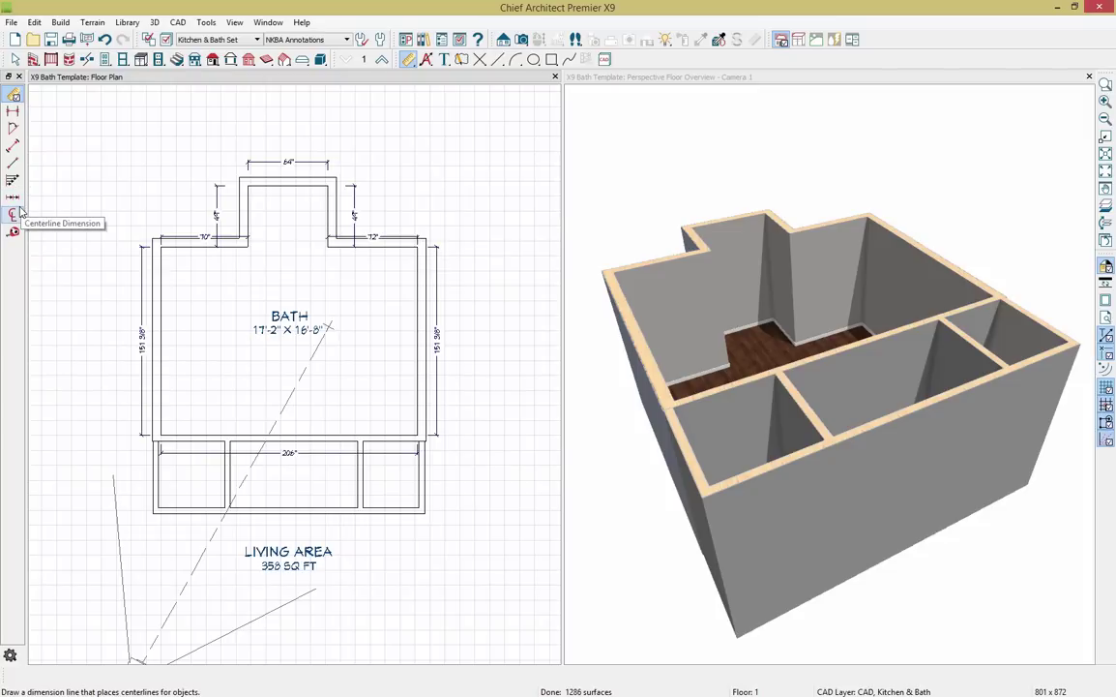
left_click(12, 113)
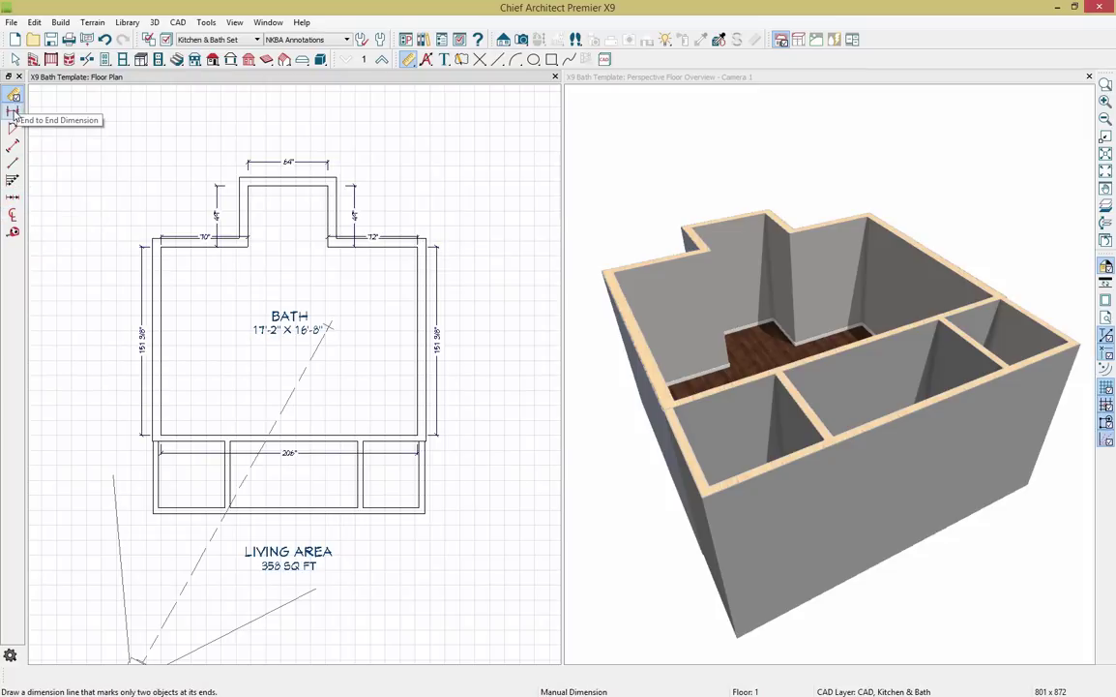
left_click(13, 113)
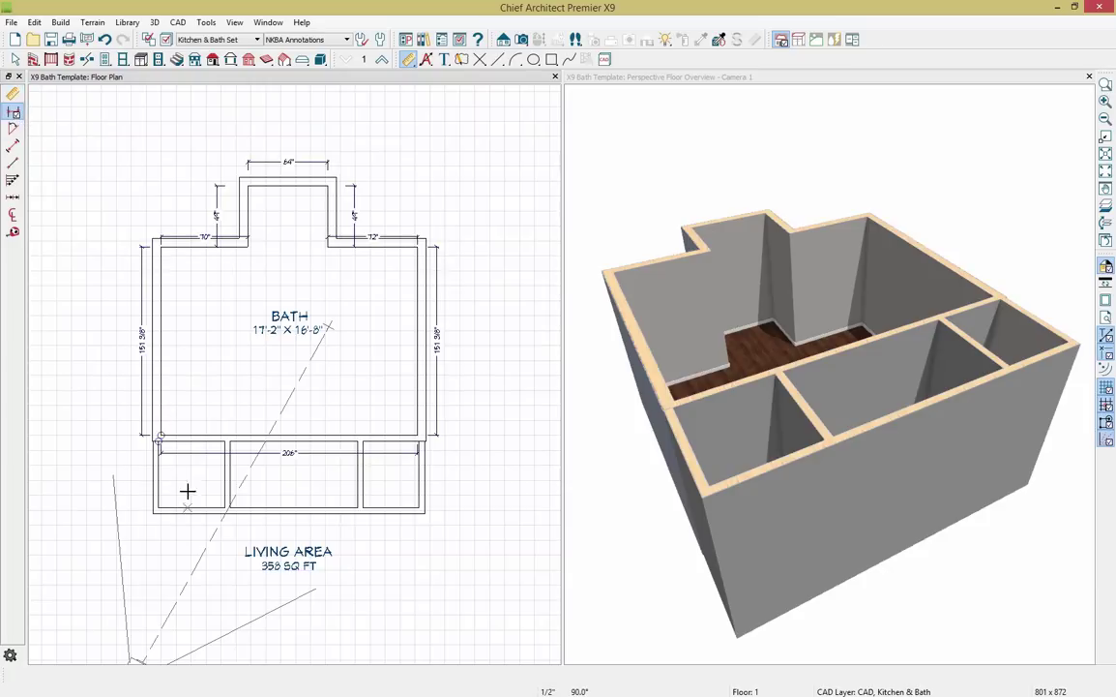
left_click_drag(190, 438, 205, 572)
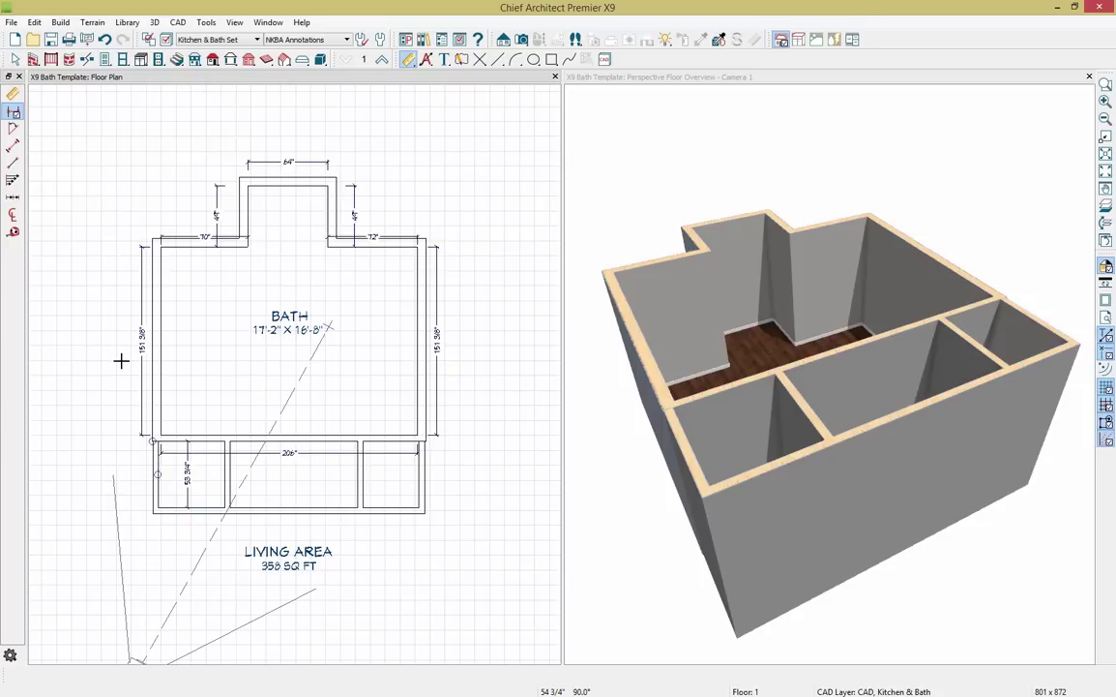
Dimension the overall width of the strip below the bath and the individual widths of its three rooms.
left_click(13, 164)
left_click_drag(360, 474, 332, 498)
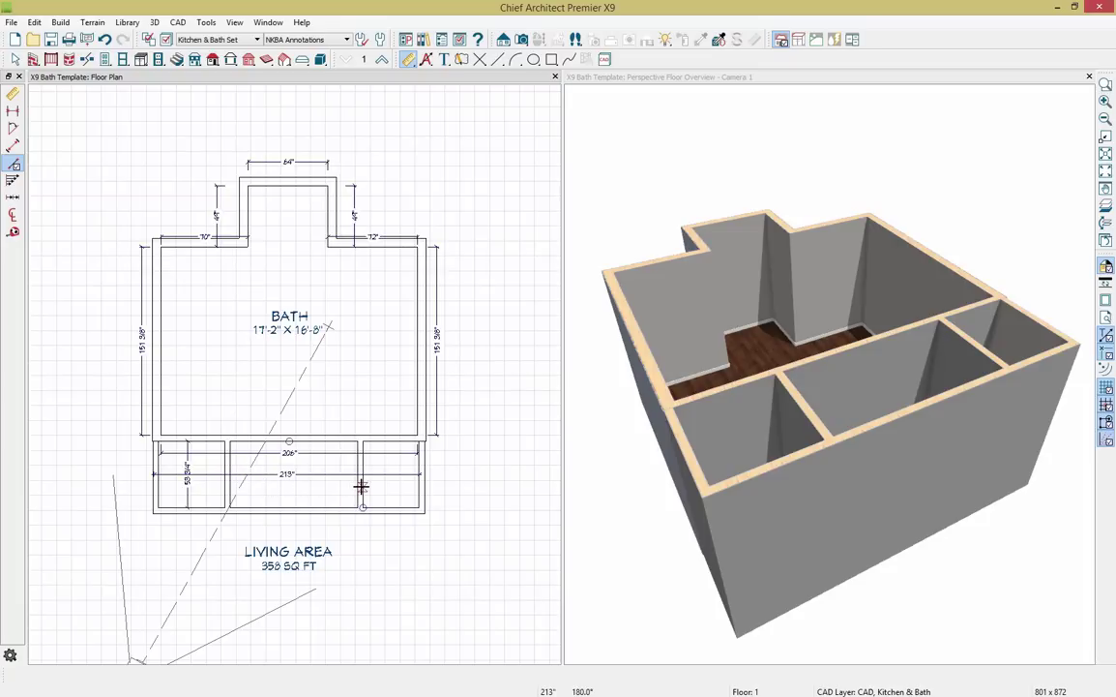
left_click(13, 145)
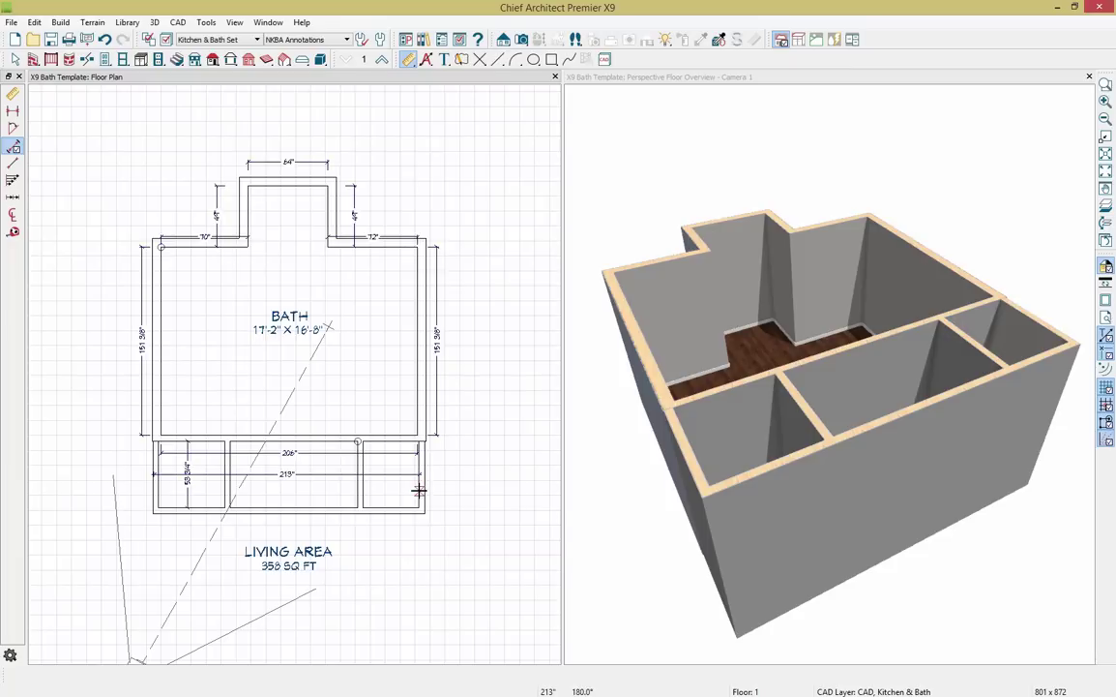
left_click(155, 479)
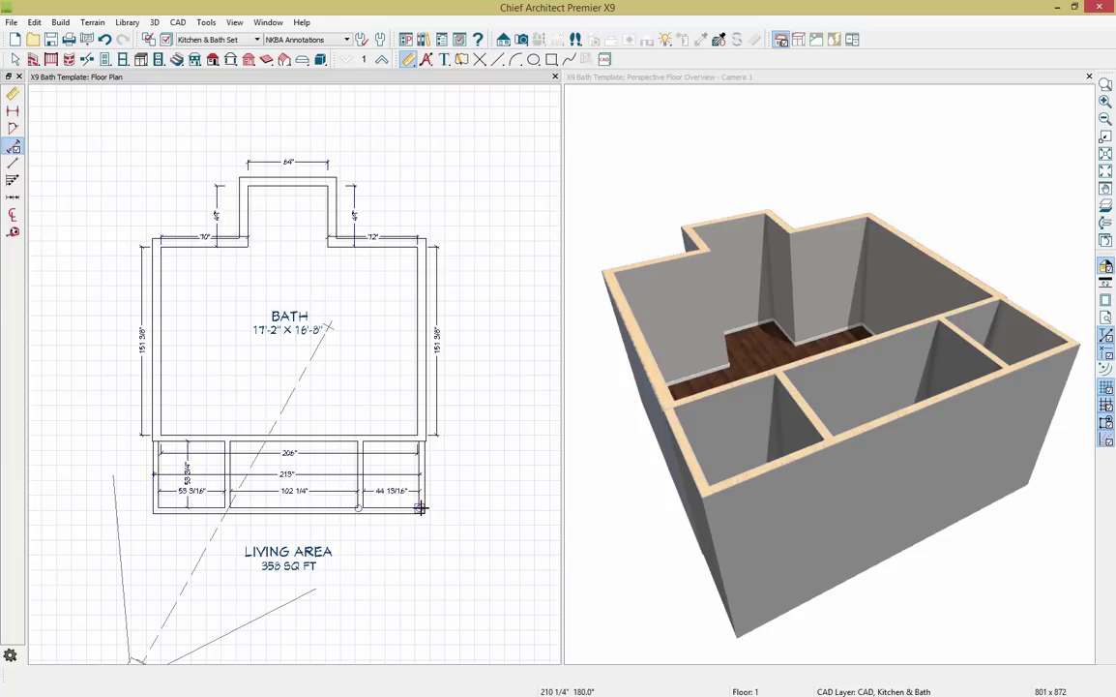
Reposition the right partition so the lower right room is 70" wide.
key("space")
left_click(360, 489)
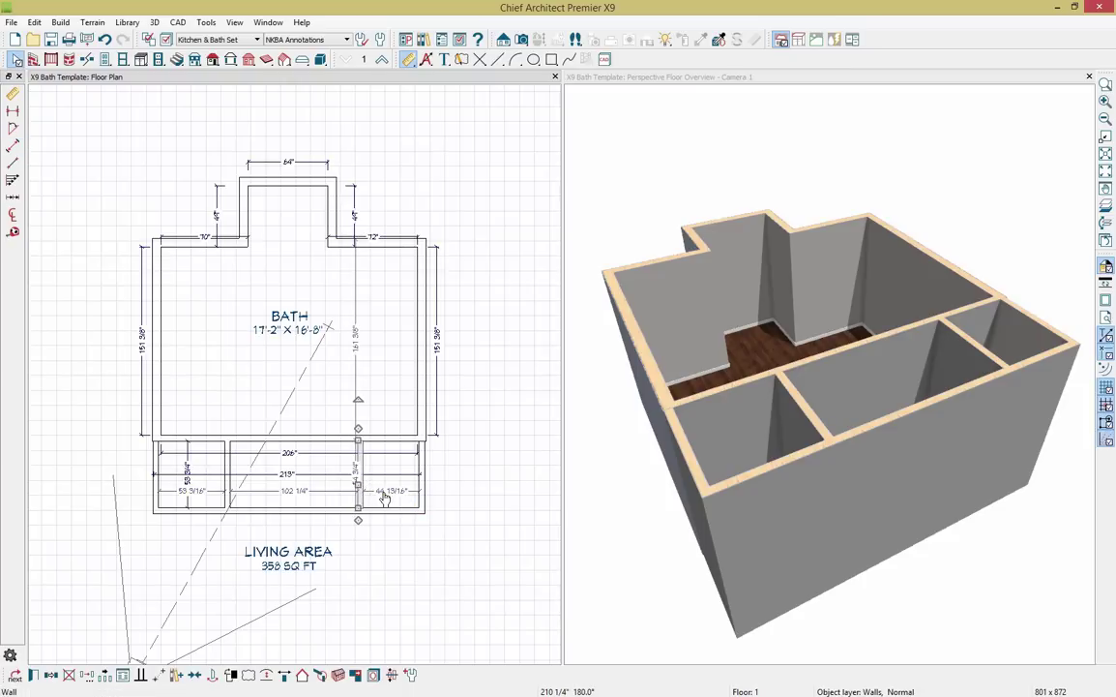
left_click(387, 493)
type("7")
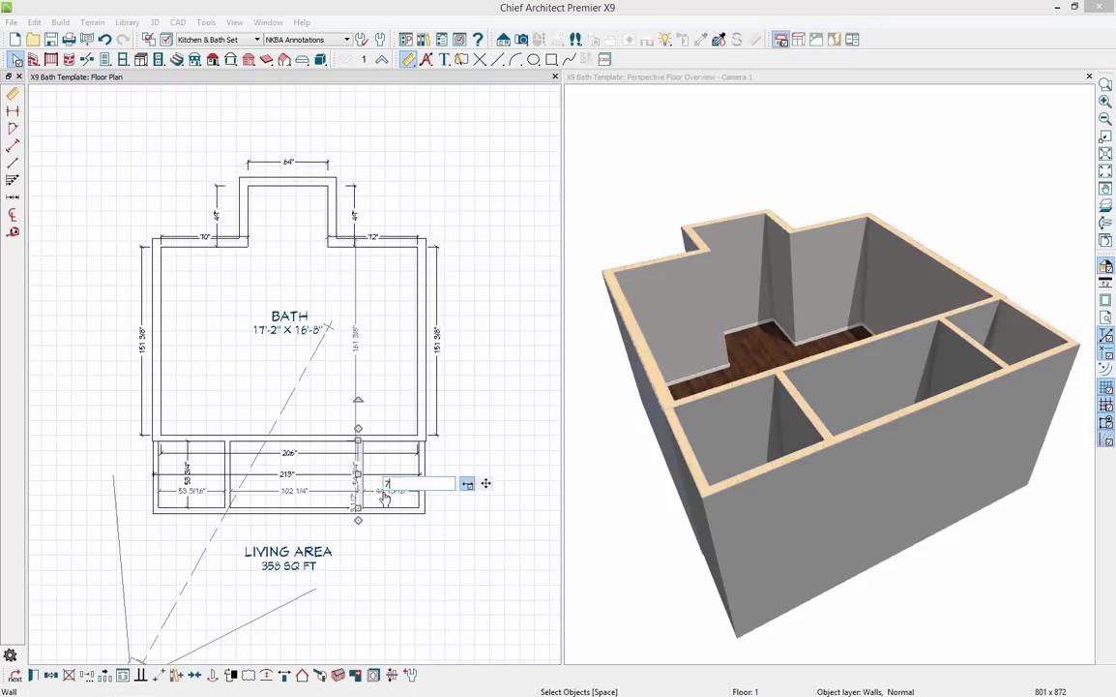
type("0")
key("Return")
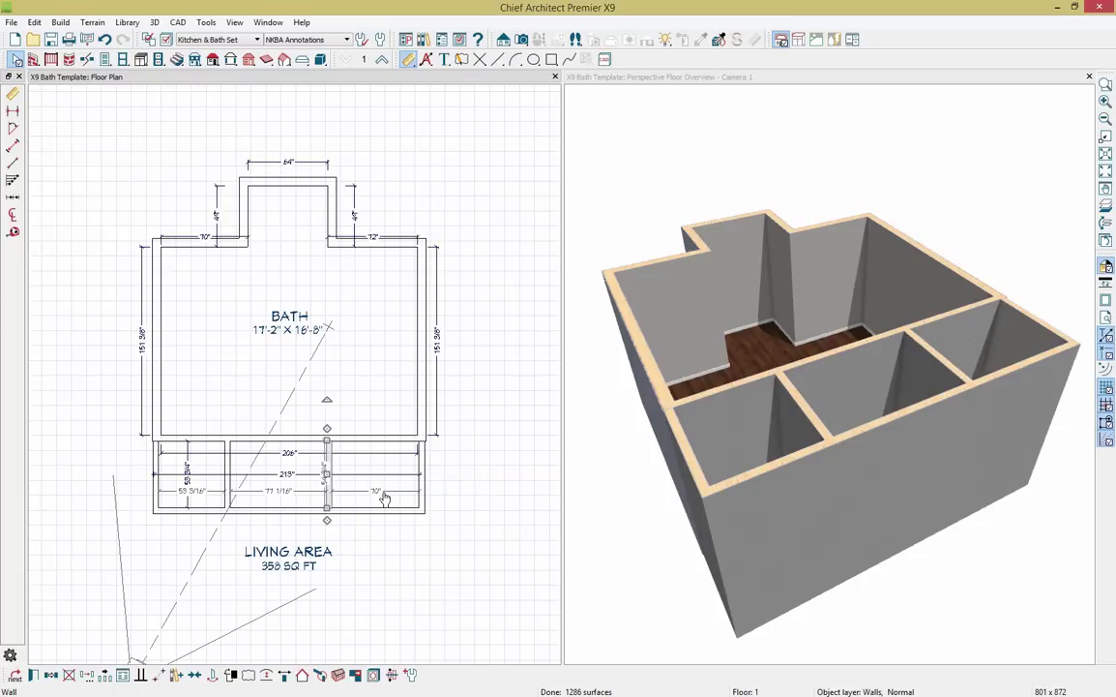
Reposition the left partition so the lower left room is 70" wide.
left_click(227, 489)
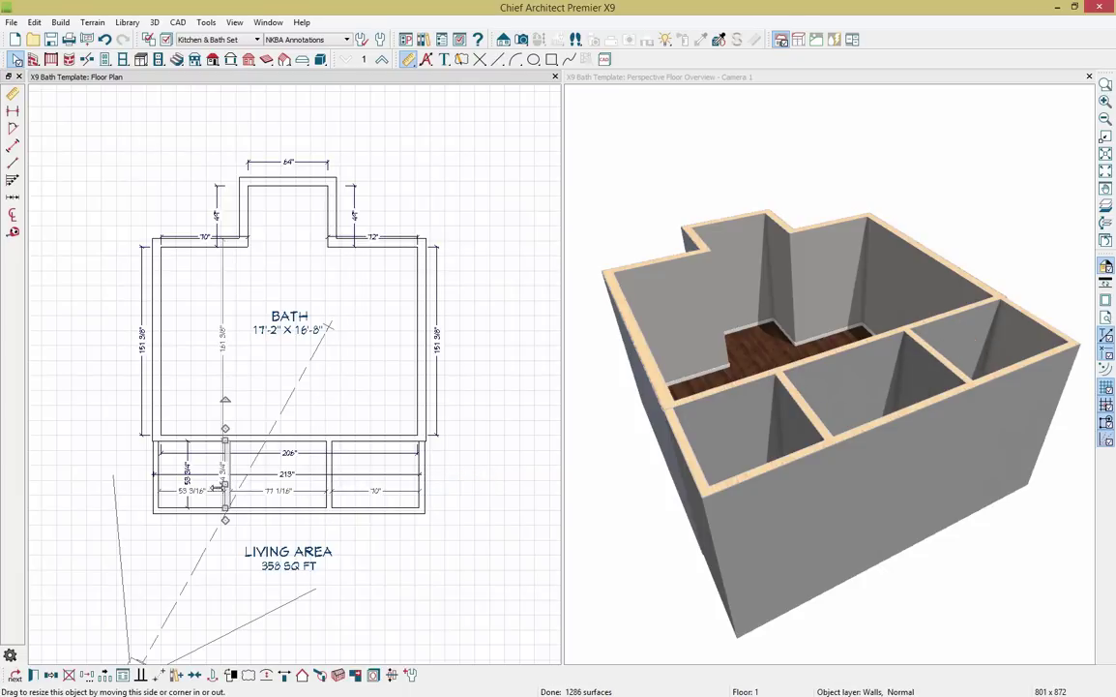
left_click(192, 492)
type("70")
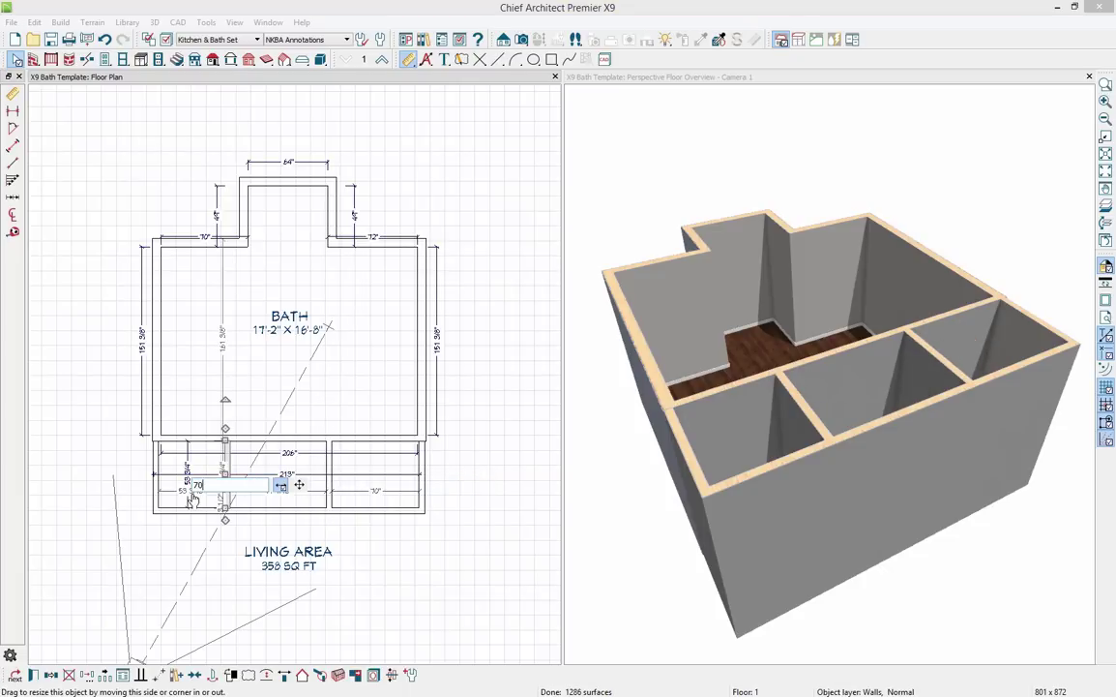
key("Return")
Move the lowest horizontal wall so the three rooms below the bath are 55 3/8" deep.
left_click(193, 513)
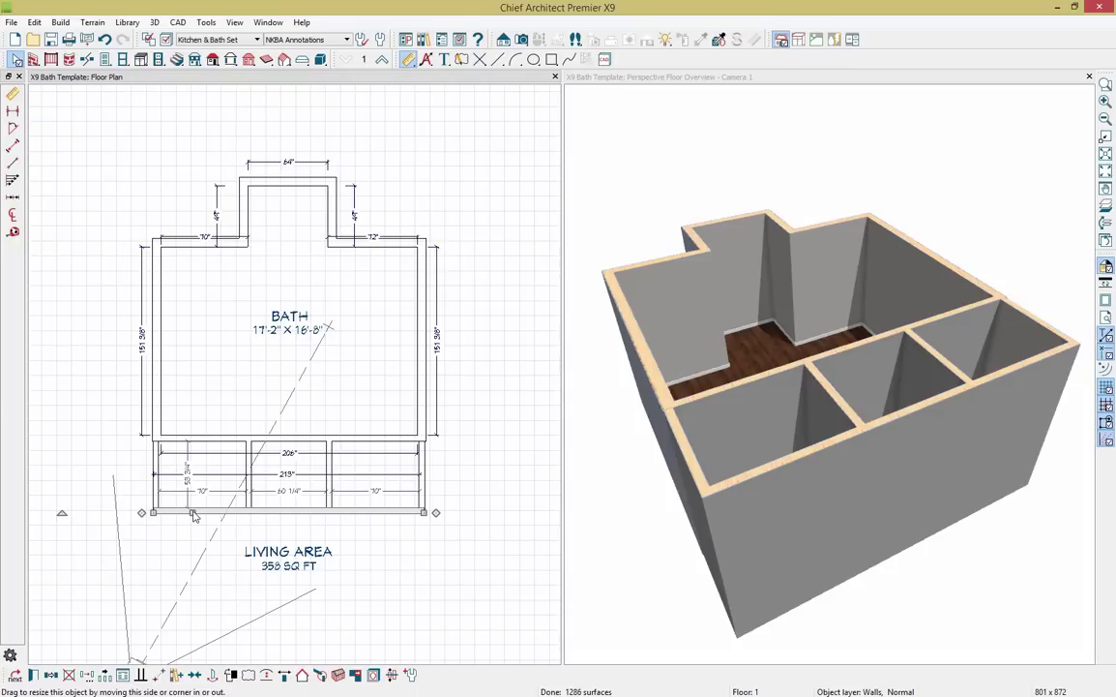
left_click(191, 490)
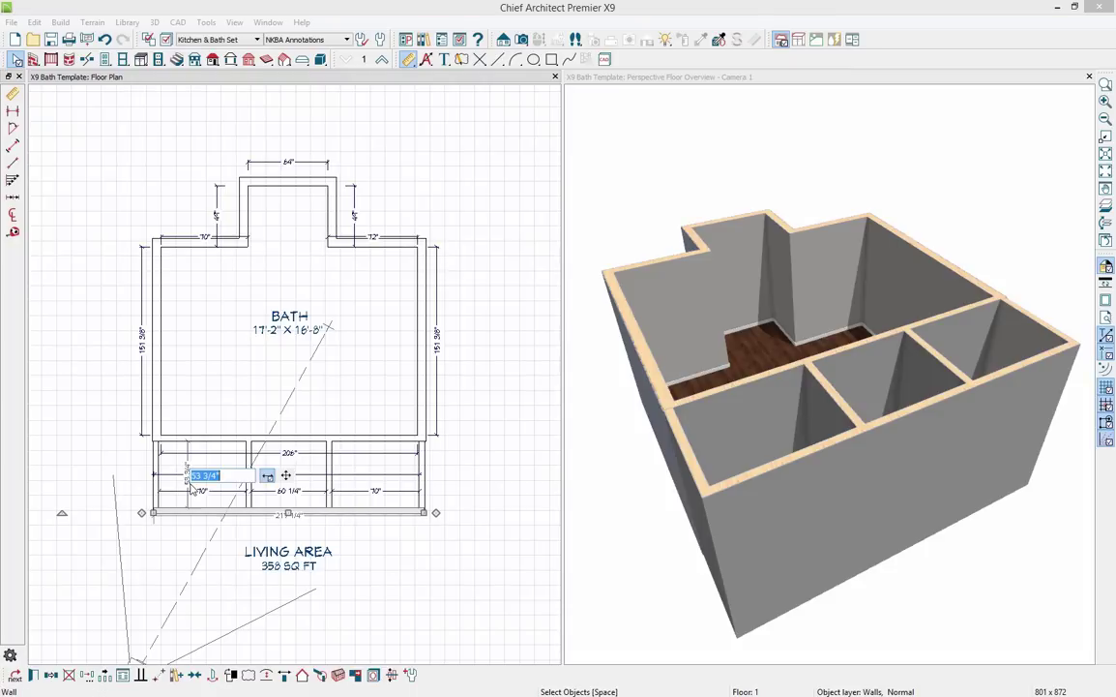
type("55 3/8")
key("Return")
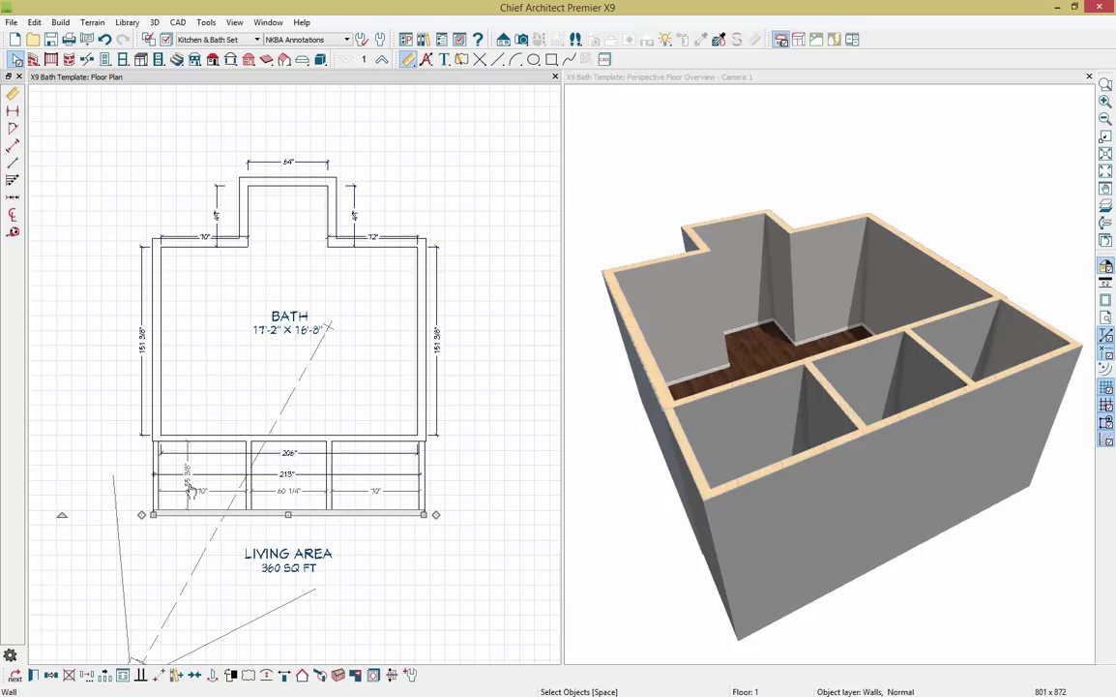
Delete all manual and automatic dimensions in all rooms on this floor.
left_click(34, 21)
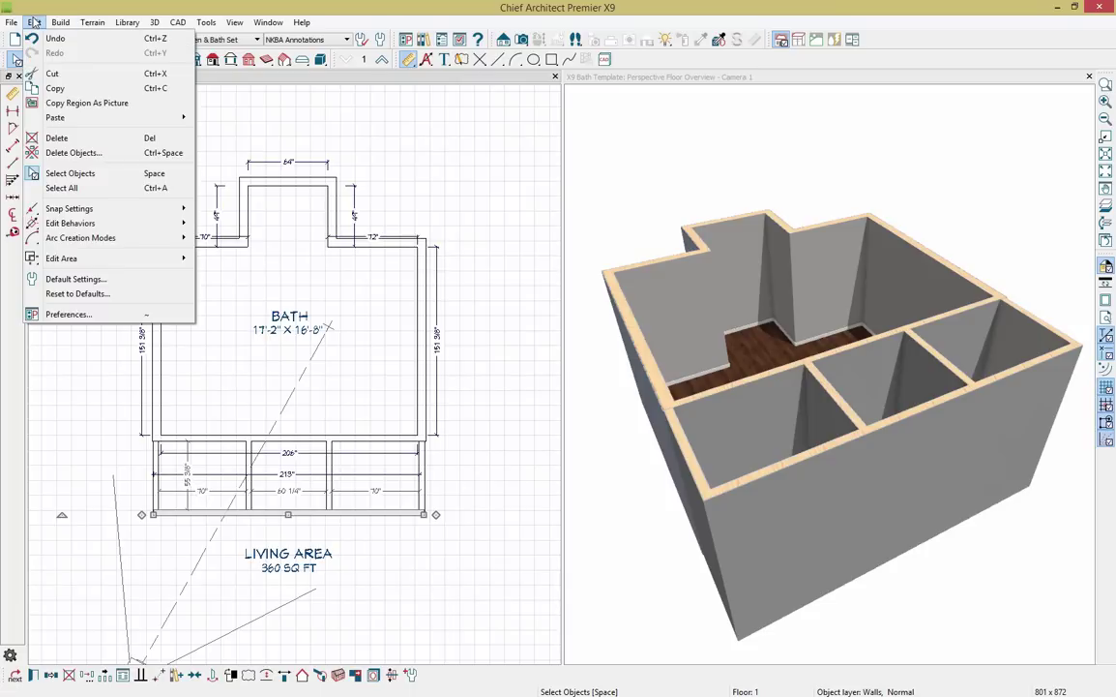
left_click(122, 157)
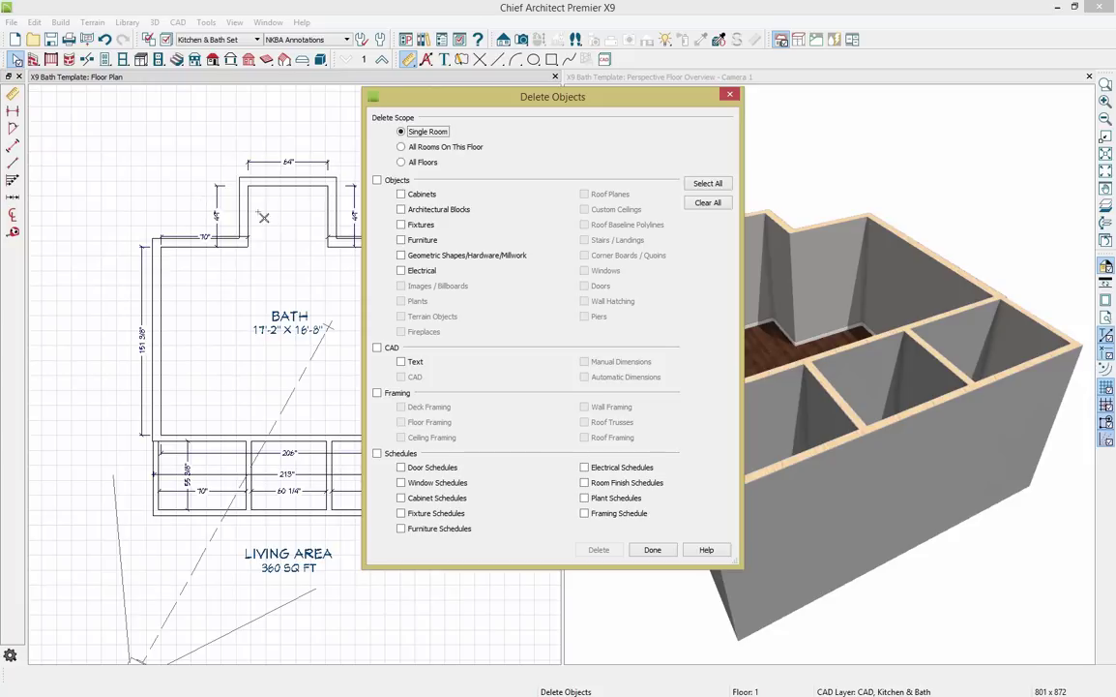
left_click(399, 147)
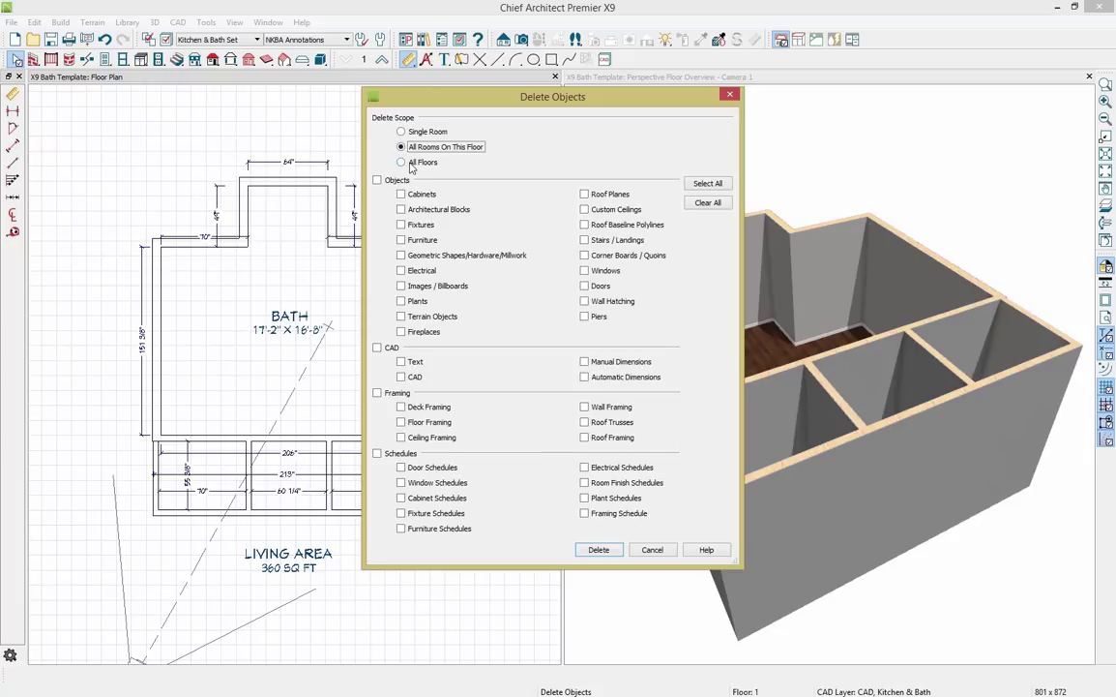
left_click(588, 362)
left_click(585, 378)
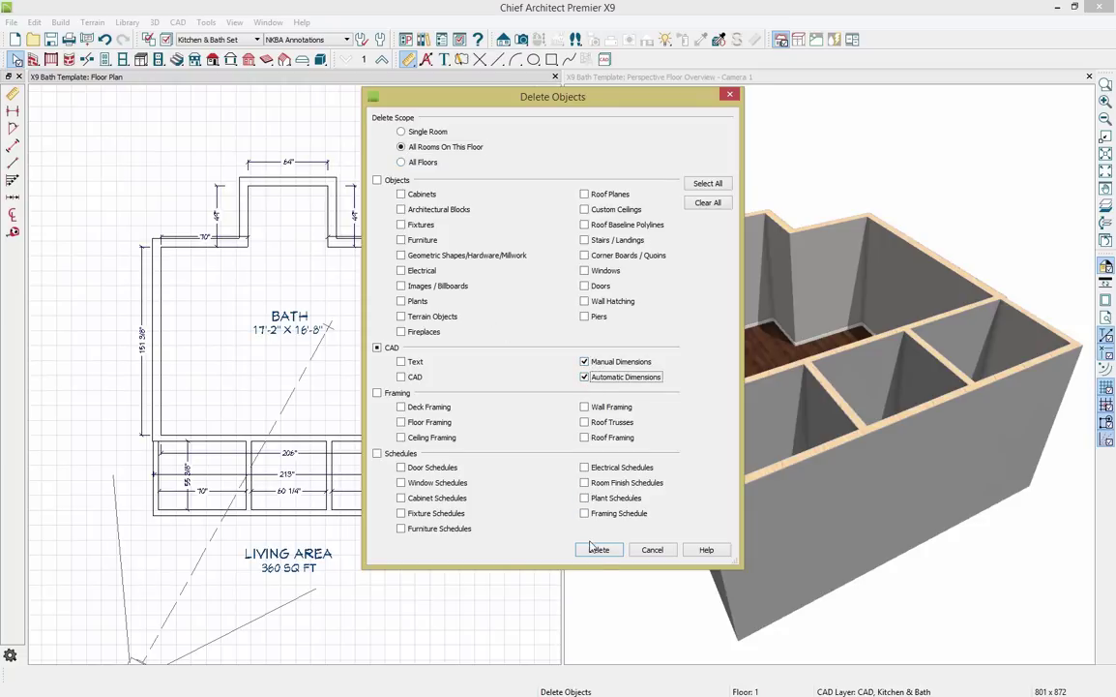
left_click(606, 552)
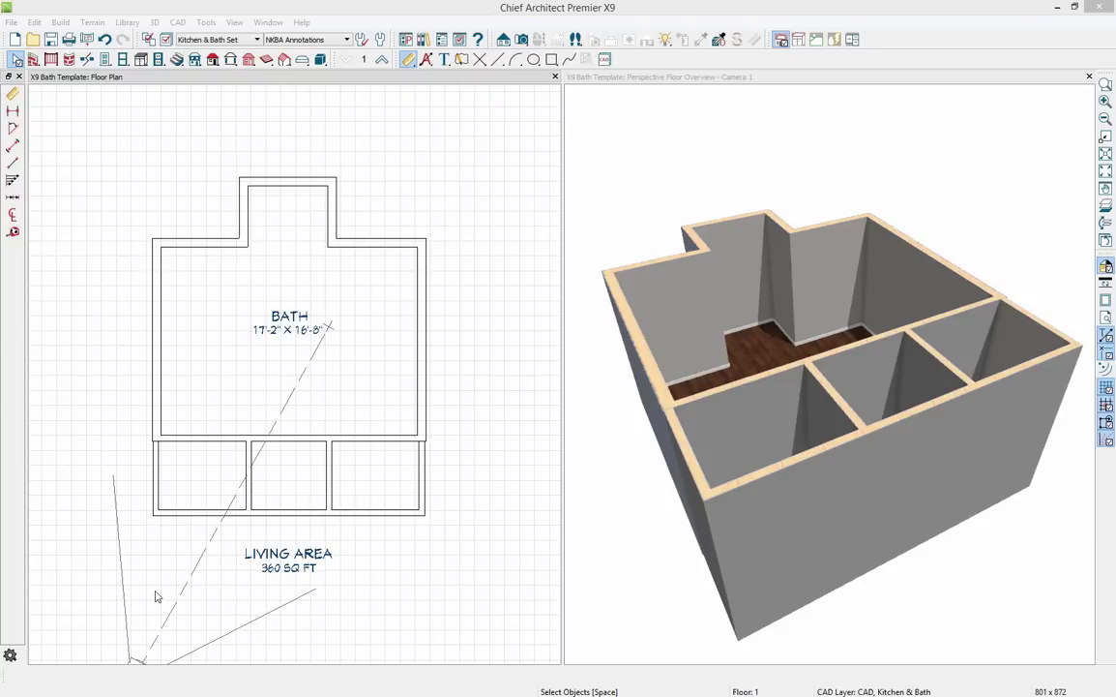
Place a hinged door centered in the lower middle room's outer wall and a doorway in the wall between that room and the bath.
left_click(105, 60)
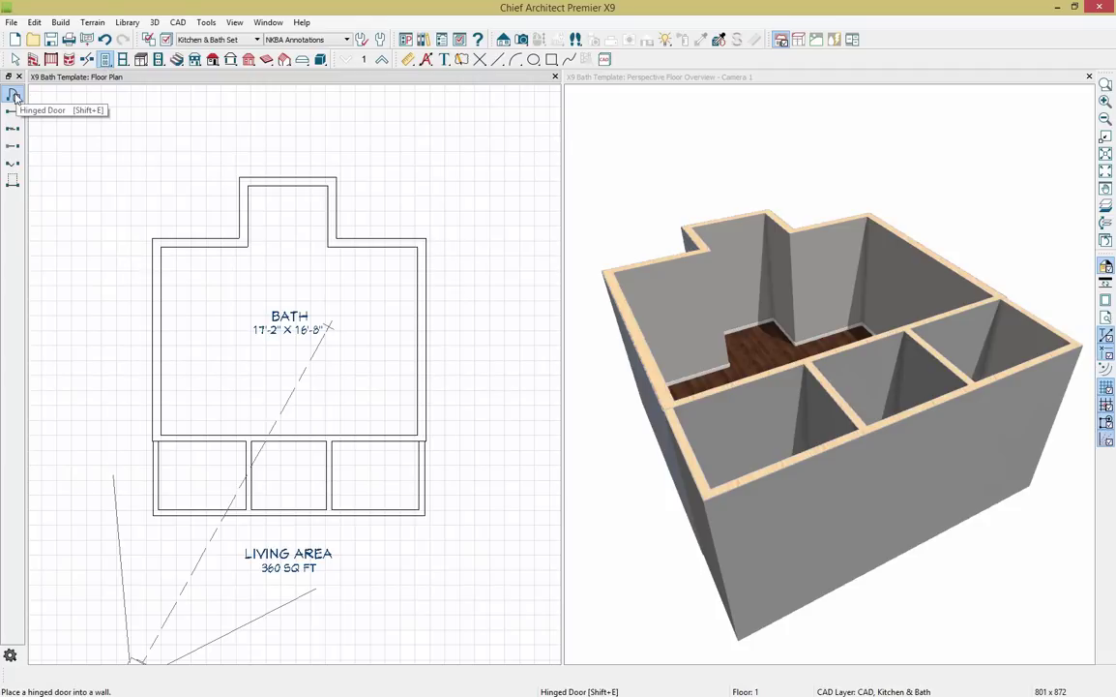
left_click(290, 510)
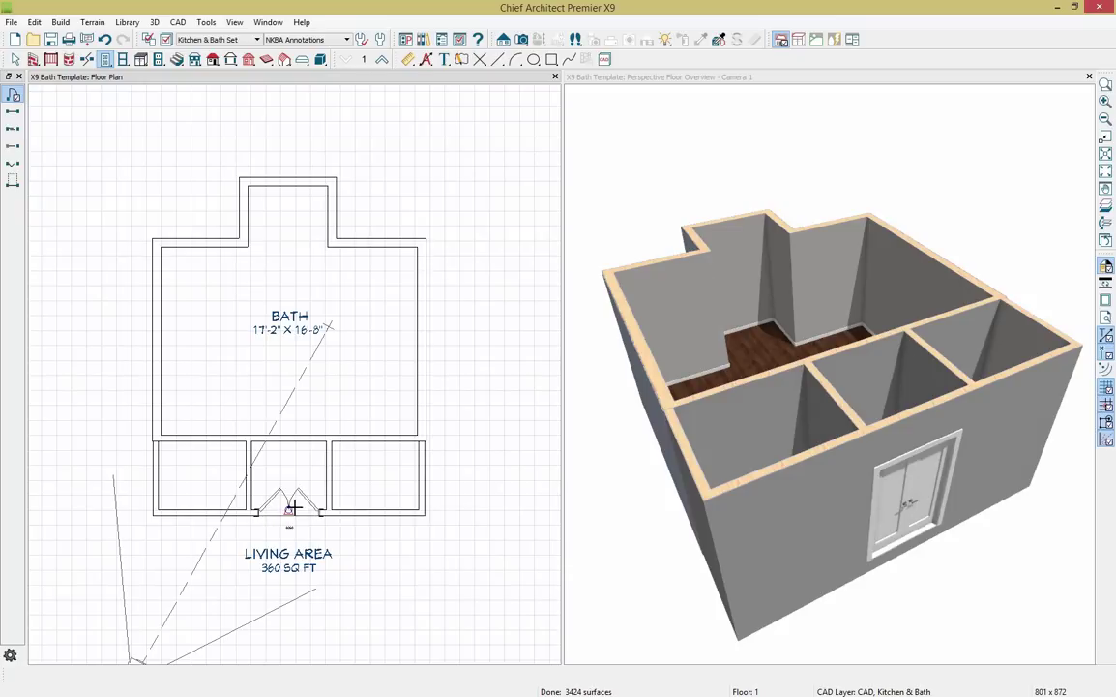
left_click(13, 113)
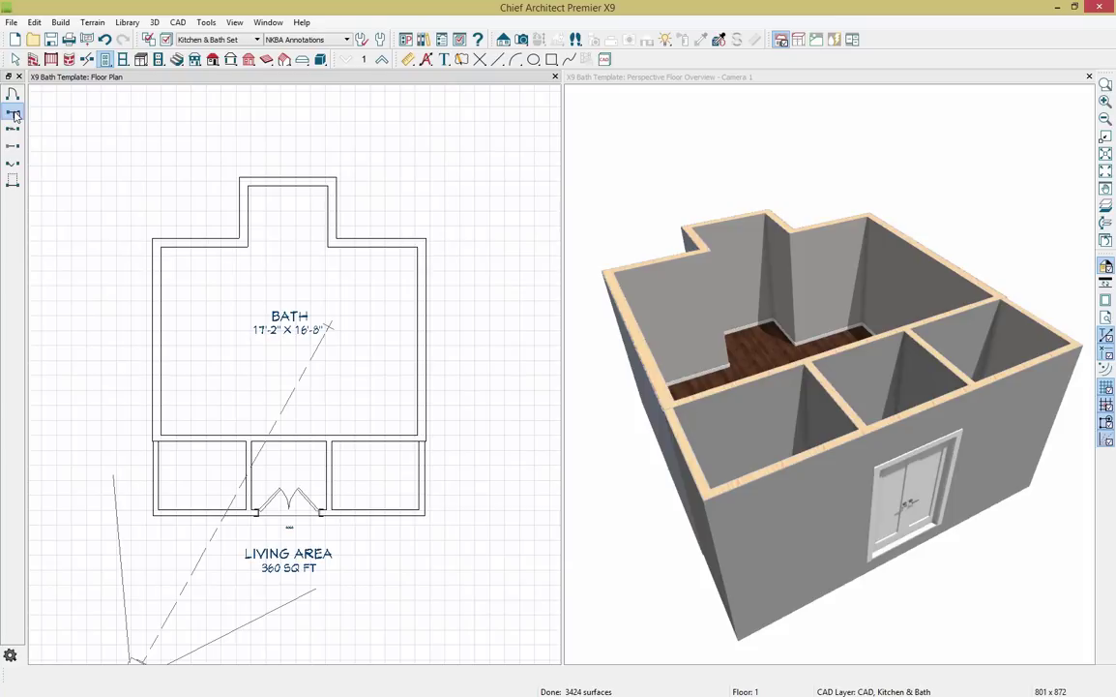
left_click(288, 437)
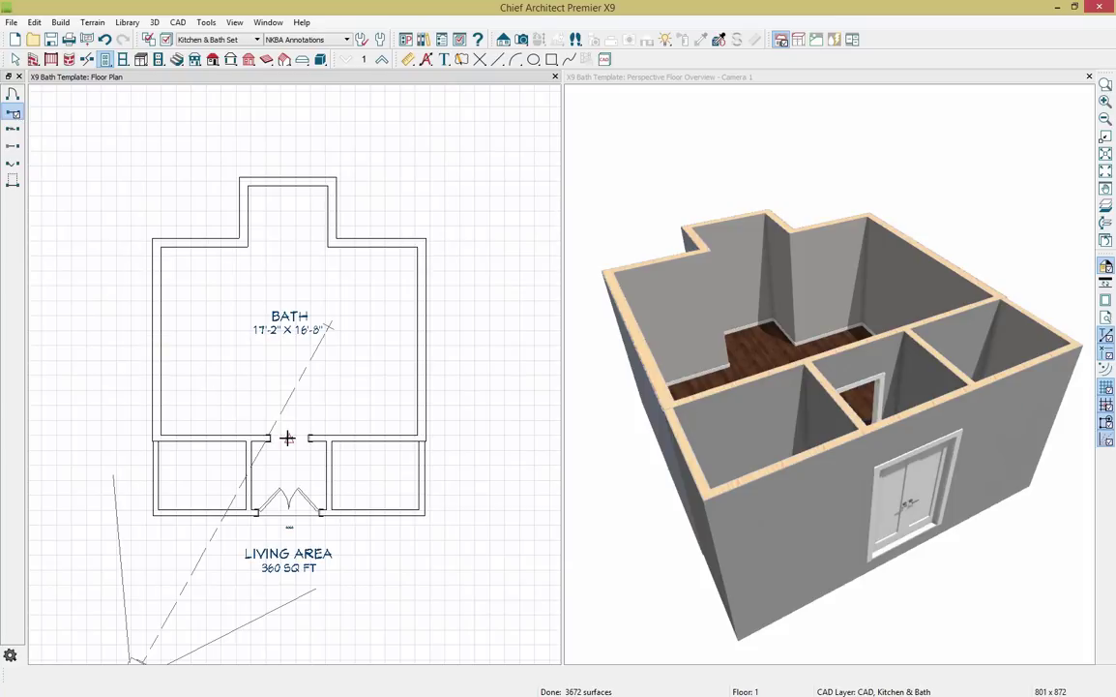
Widen the doorway between the bath and the lower middle room to 48" and center it on the middle room.
double_click(287, 438)
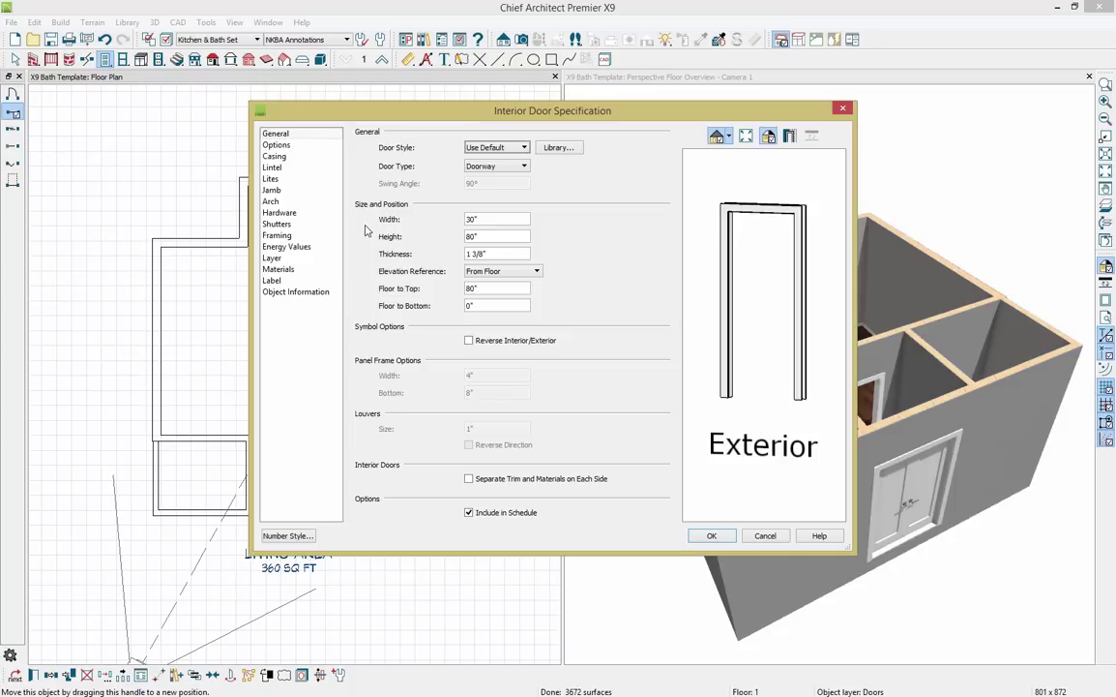
left_click_drag(484, 220, 454, 218)
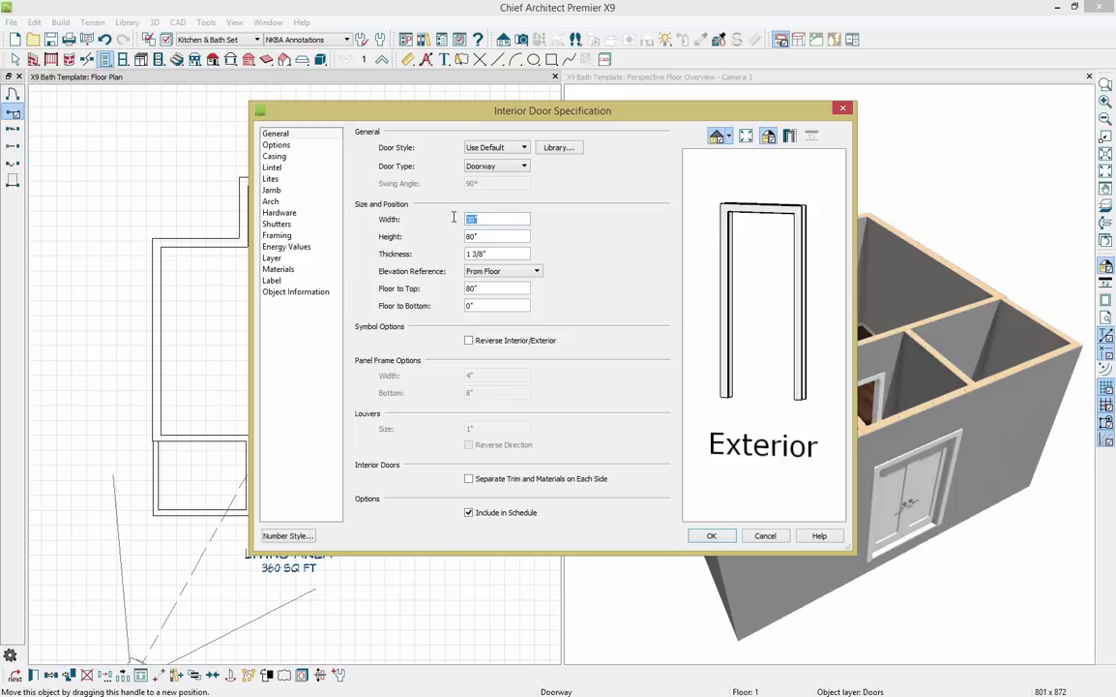
type("48")
left_click(703, 538)
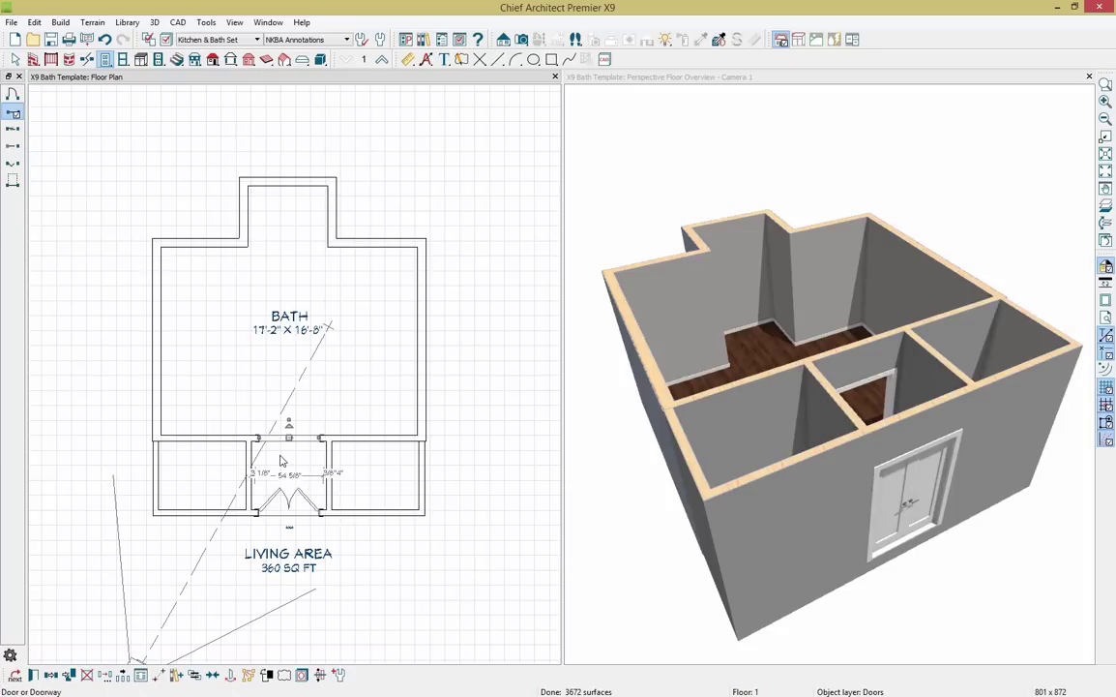
left_click(213, 677)
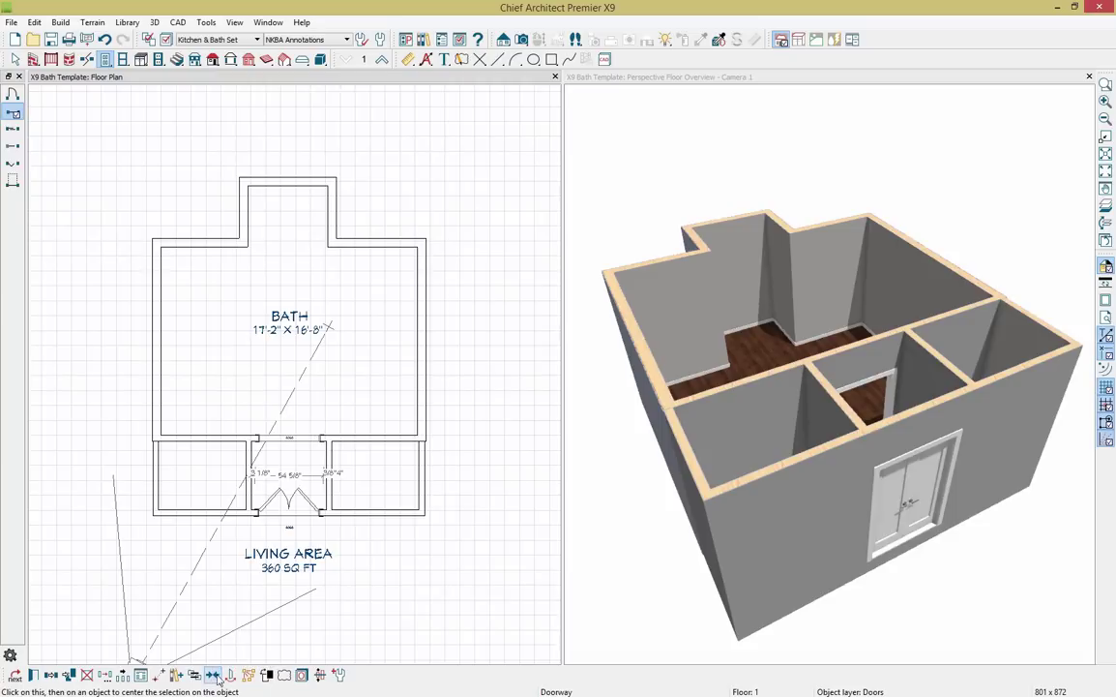
left_click(288, 487)
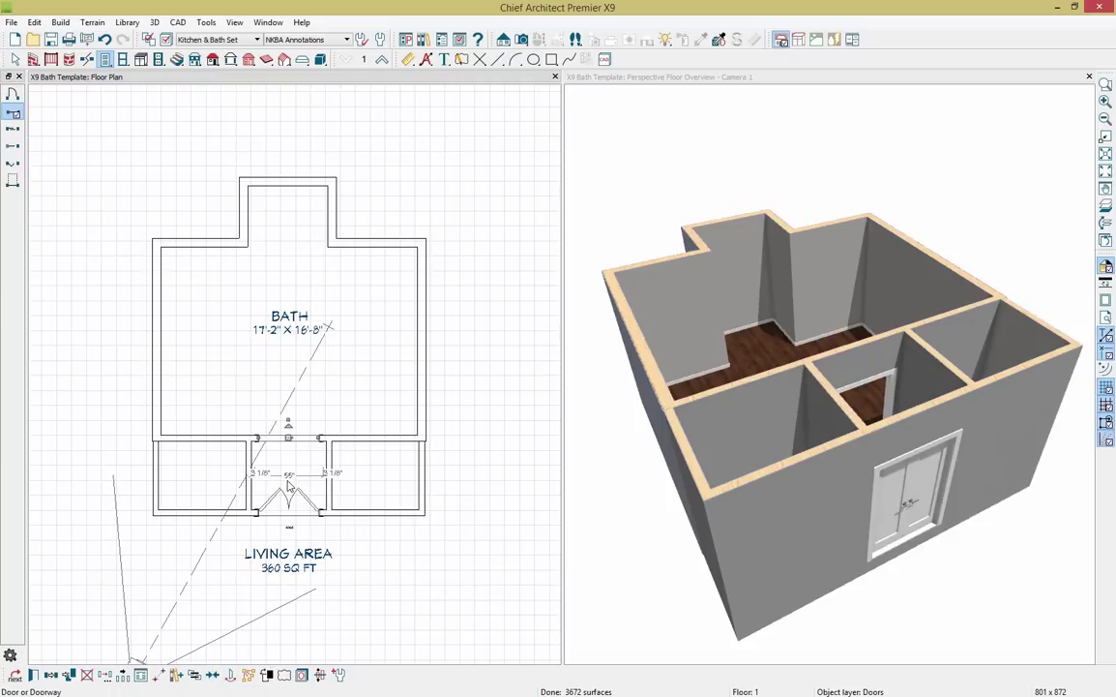
Place a doorway in each of the two partitions beside the lower middle room.
left_click(13, 112)
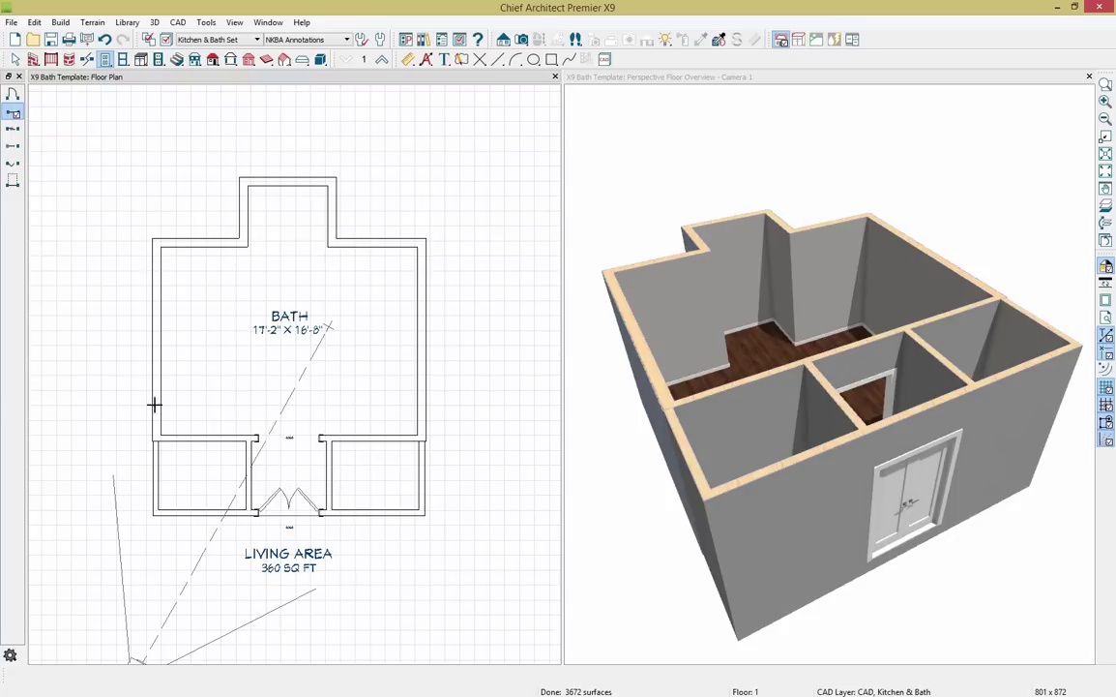
left_click(245, 476)
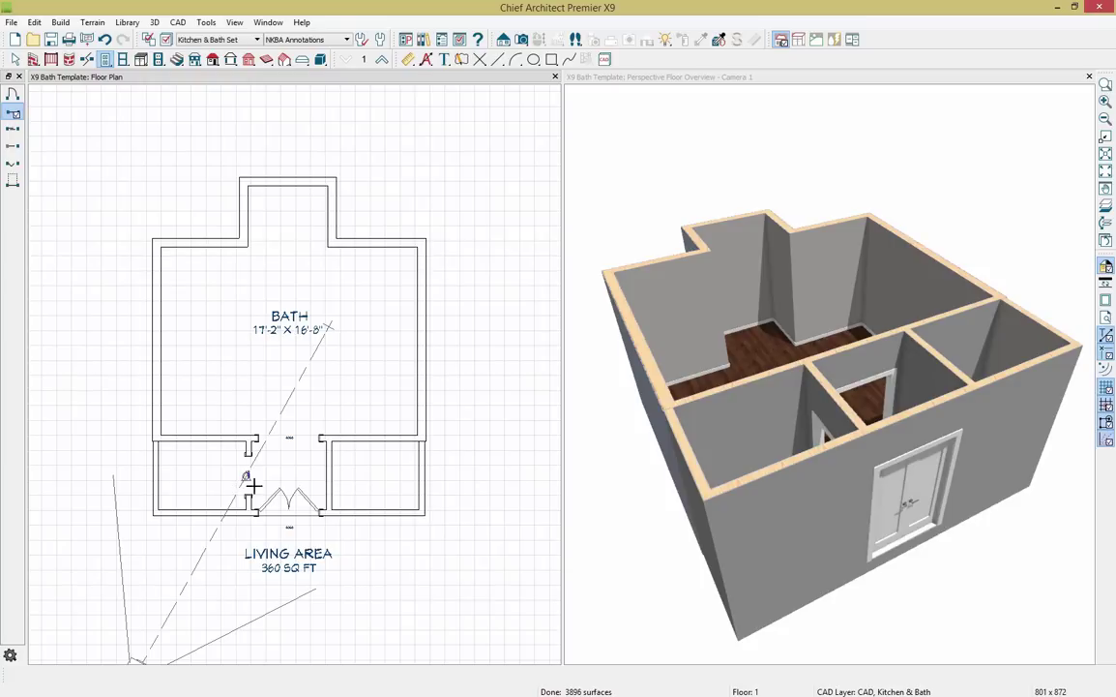
left_click(331, 476)
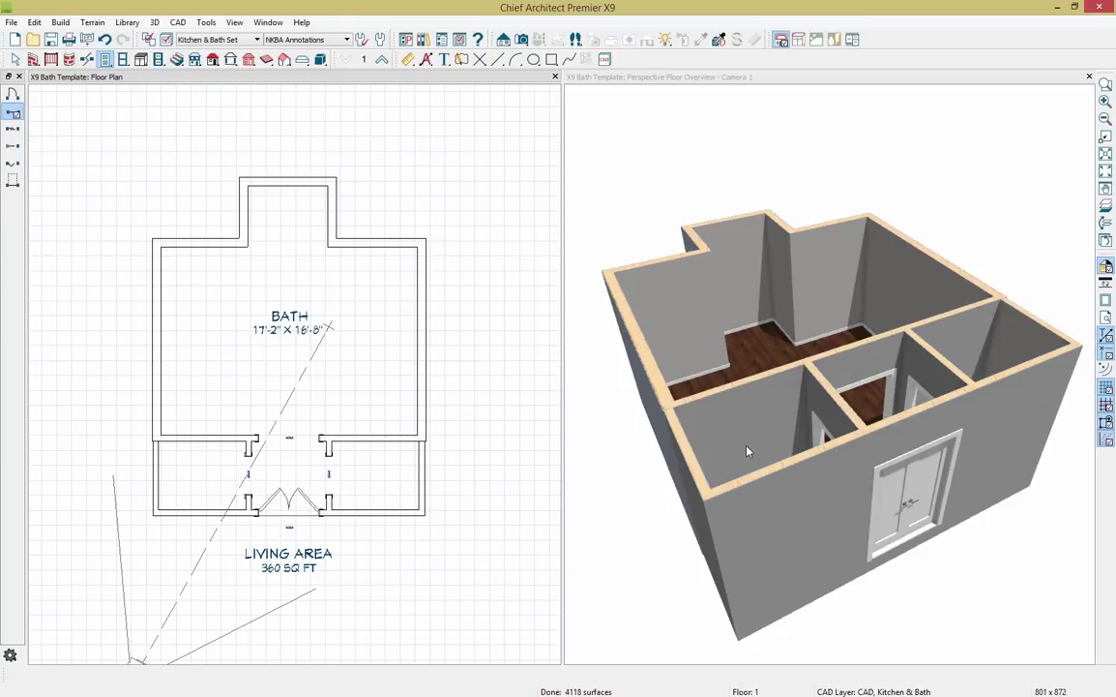
Orbit the perspective overview to inspect the bath and its doorways from above, and close that view.
left_click(802, 335)
left_click_drag(802, 335, 937, 394)
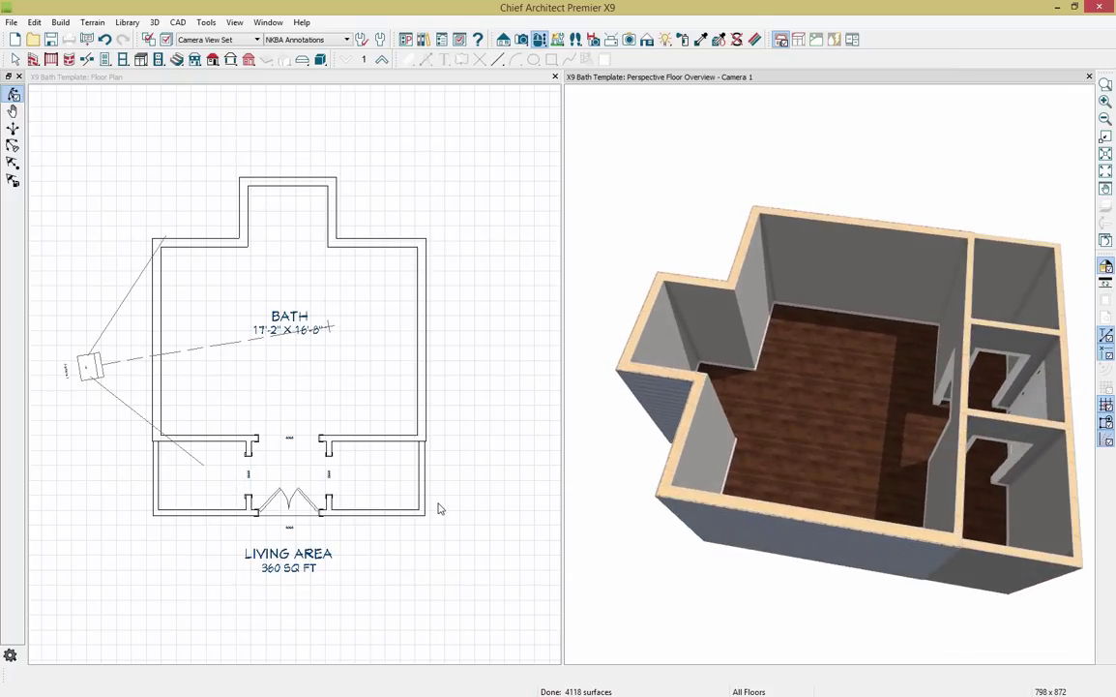
left_click(1090, 77)
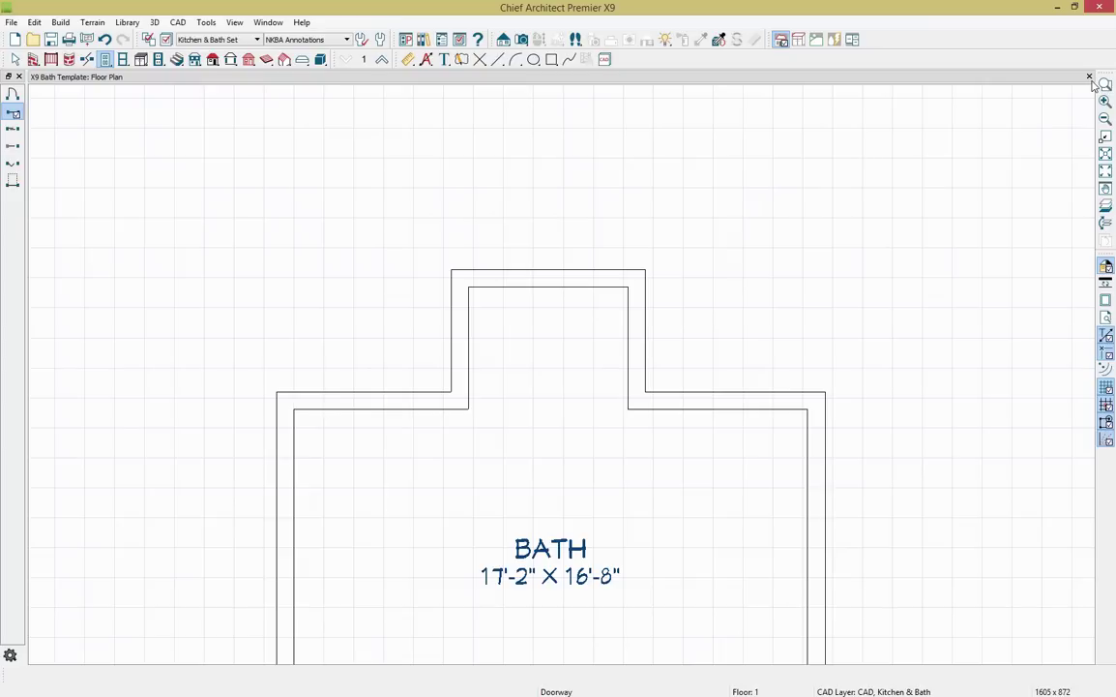
scroll(860, 464, "down", 4)
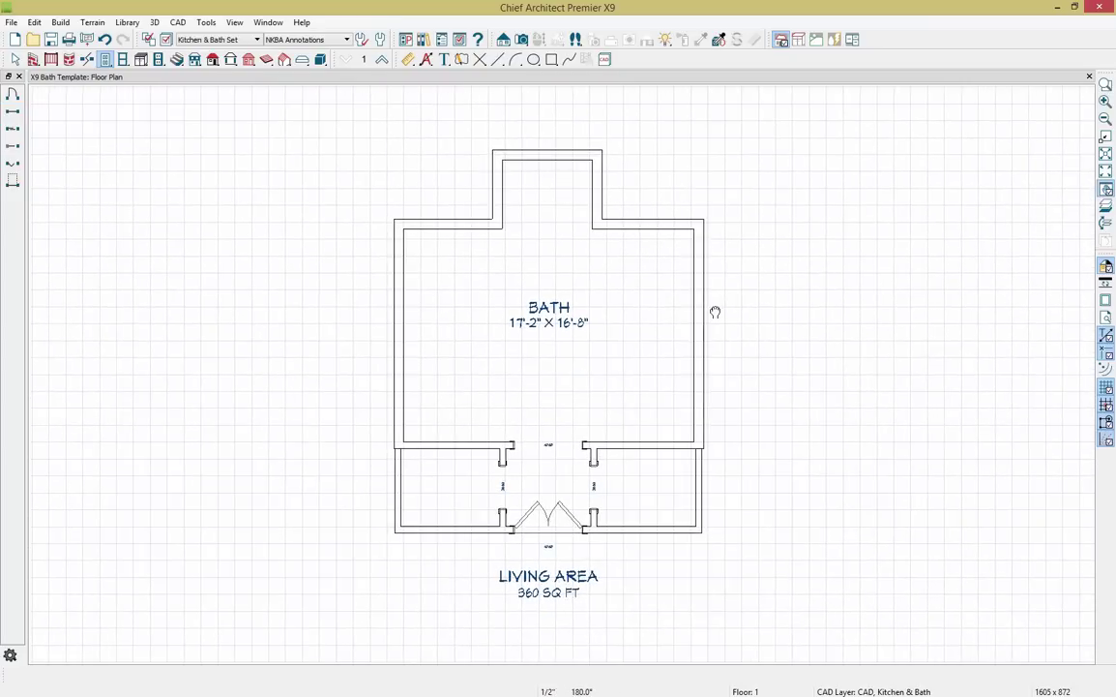
Create a full camera view inside the bath, looking toward its lower right corner.
left_click(522, 39)
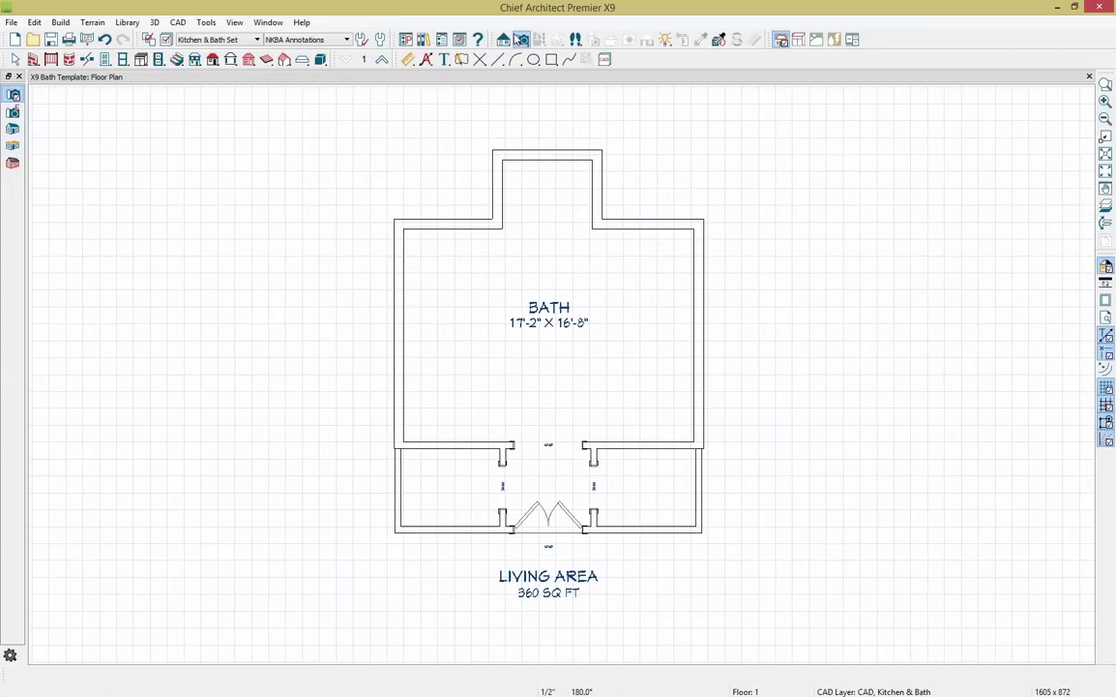
left_click(12, 97)
left_click_drag(572, 295, 620, 364)
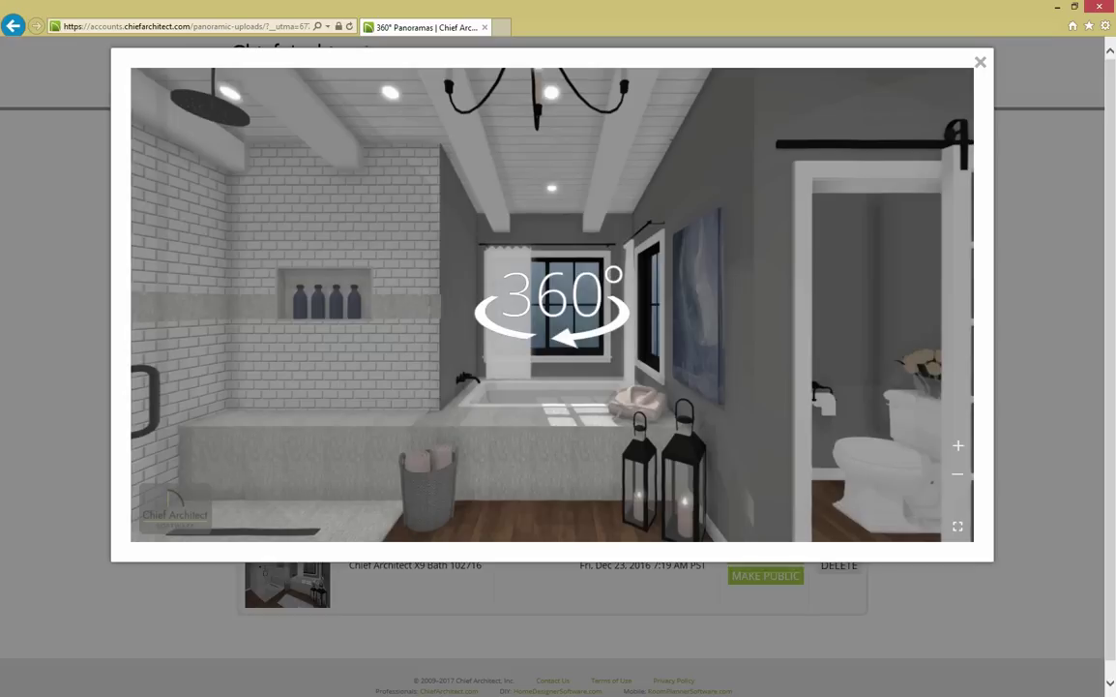
Switch to the web browser and look around the finished bathroom in its 360° panorama.
left_click(552, 299)
left_click_drag(552, 299, 203, 254)
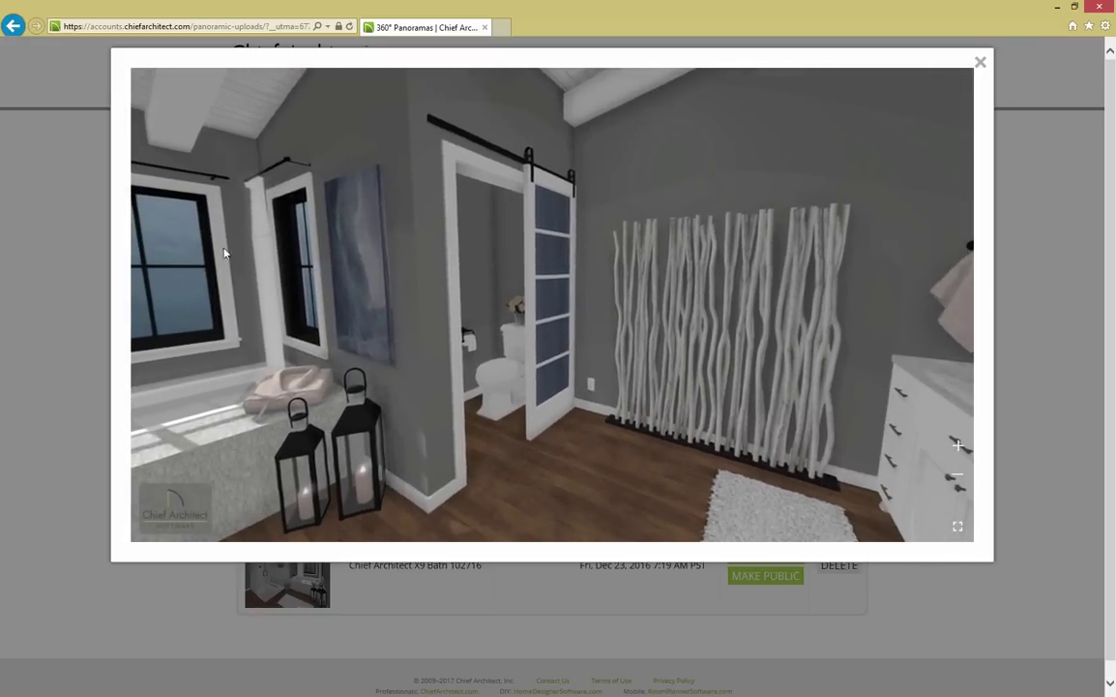
left_click_drag(808, 335, 531, 304)
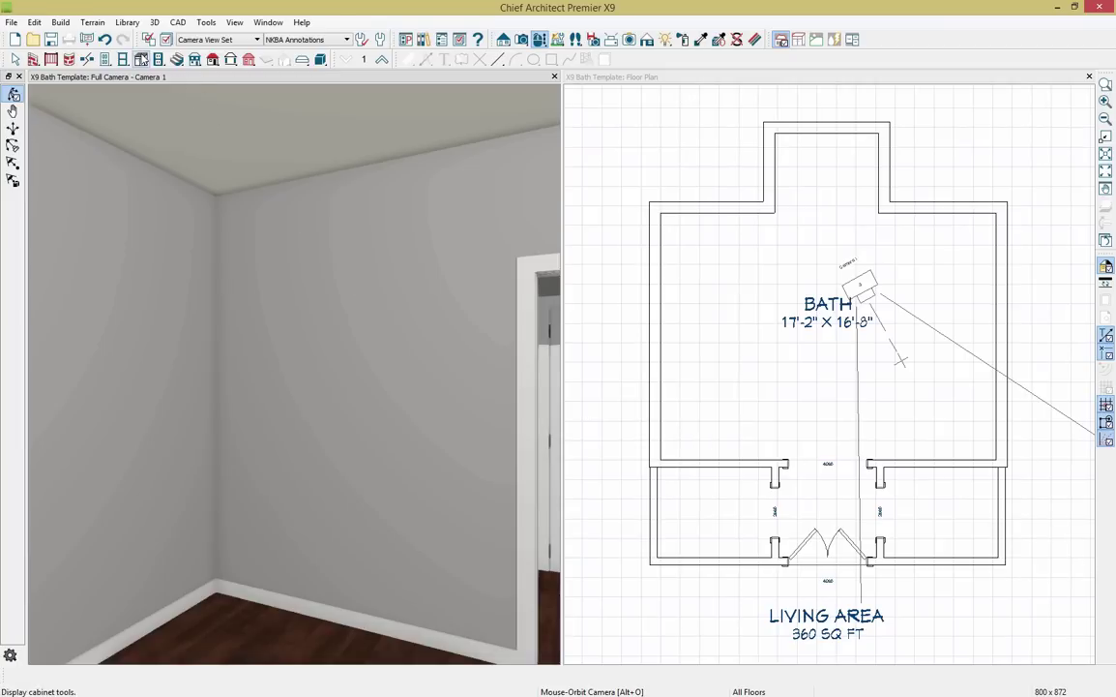
Place a base cabinet against the bath's lower wall near the right corner and set its width to 60".
left_click(141, 59)
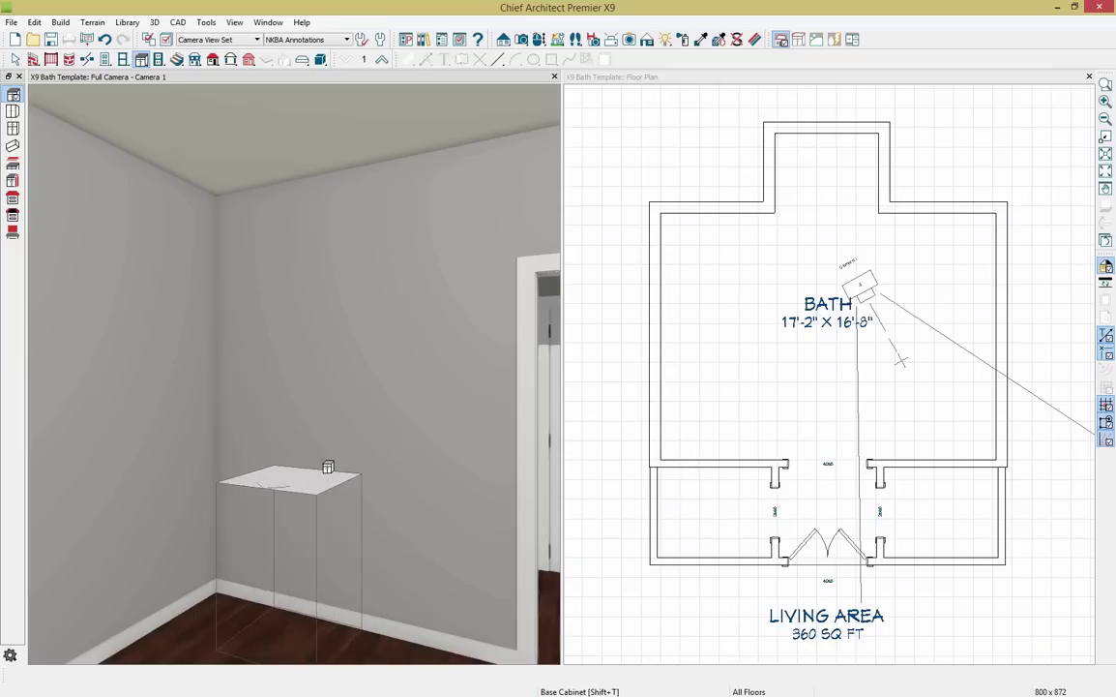
left_click(336, 469)
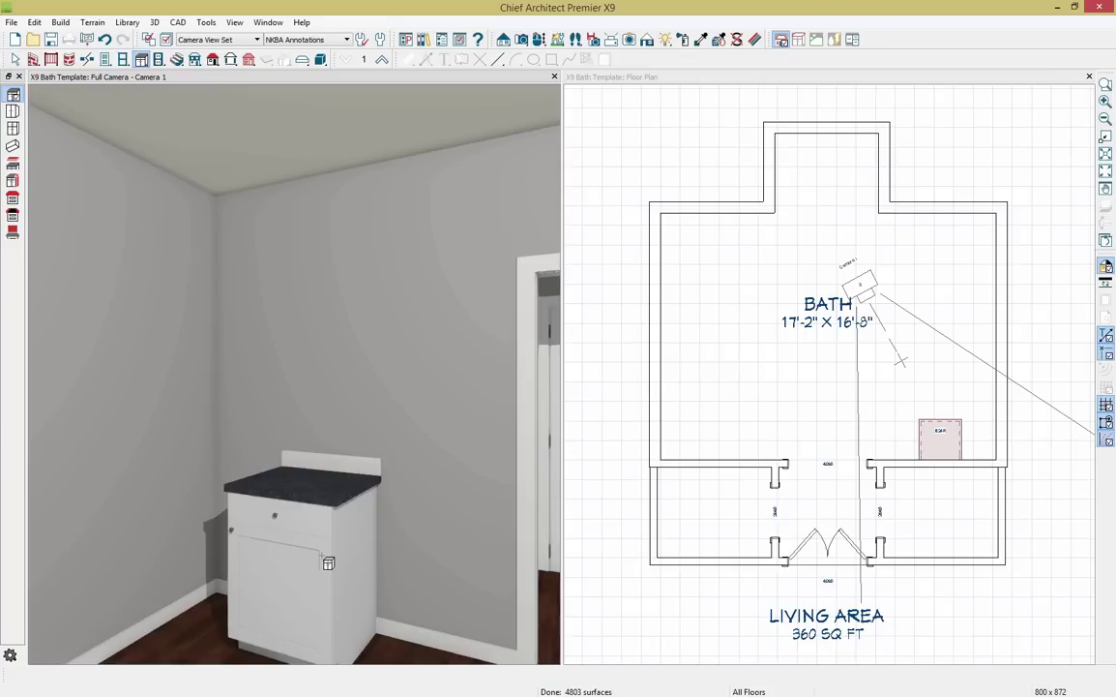
key("space")
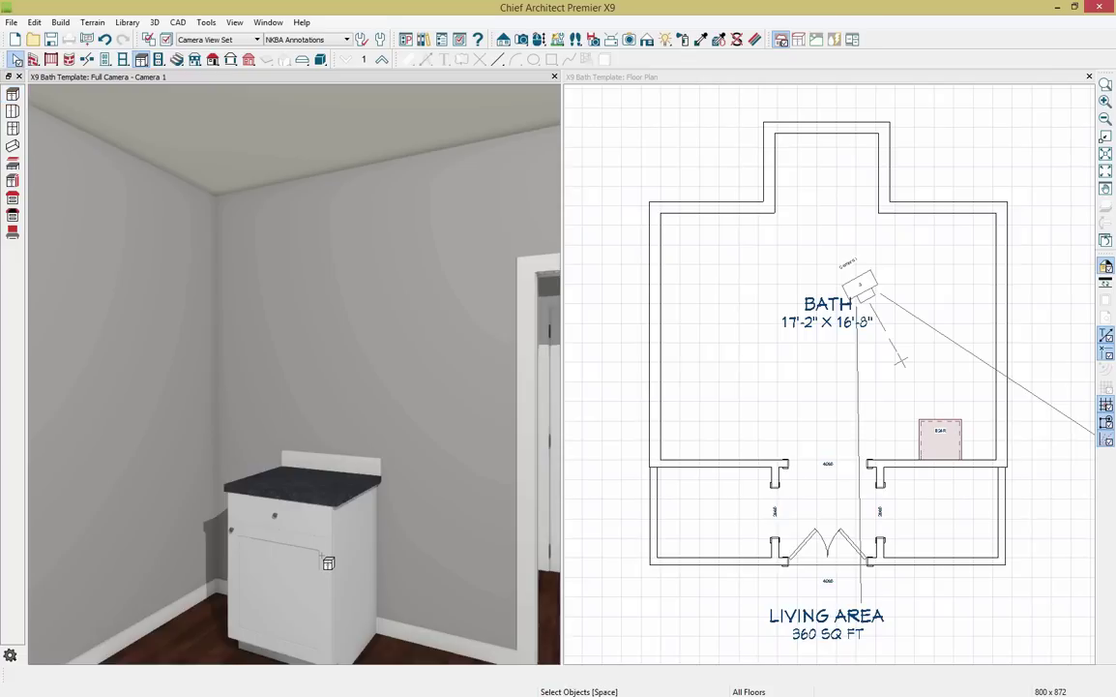
double_click(328, 562)
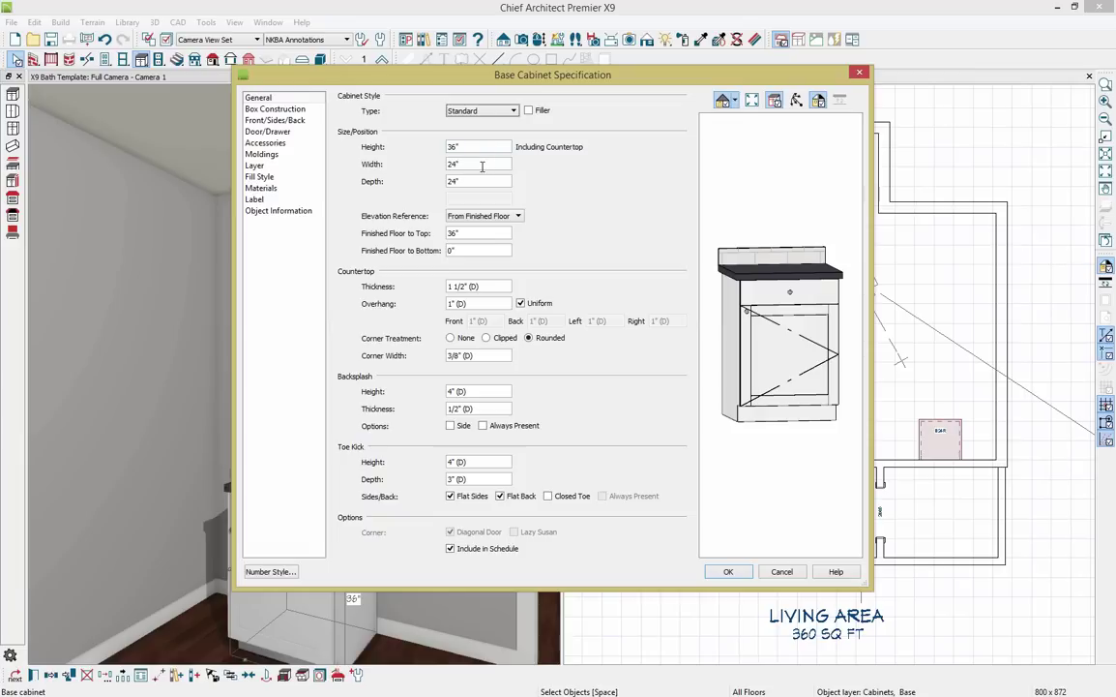
left_click_drag(481, 167, 436, 166)
type("60")
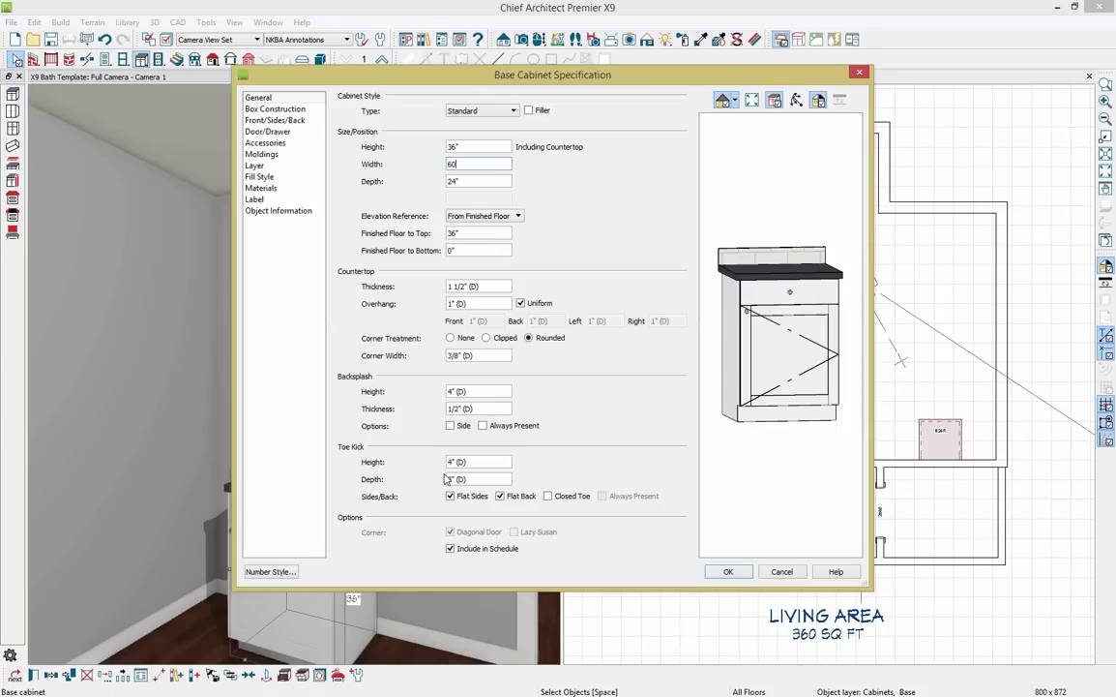
Split the door area of the cabinet's front vertically into three side-by-side door sections.
left_click(283, 109)
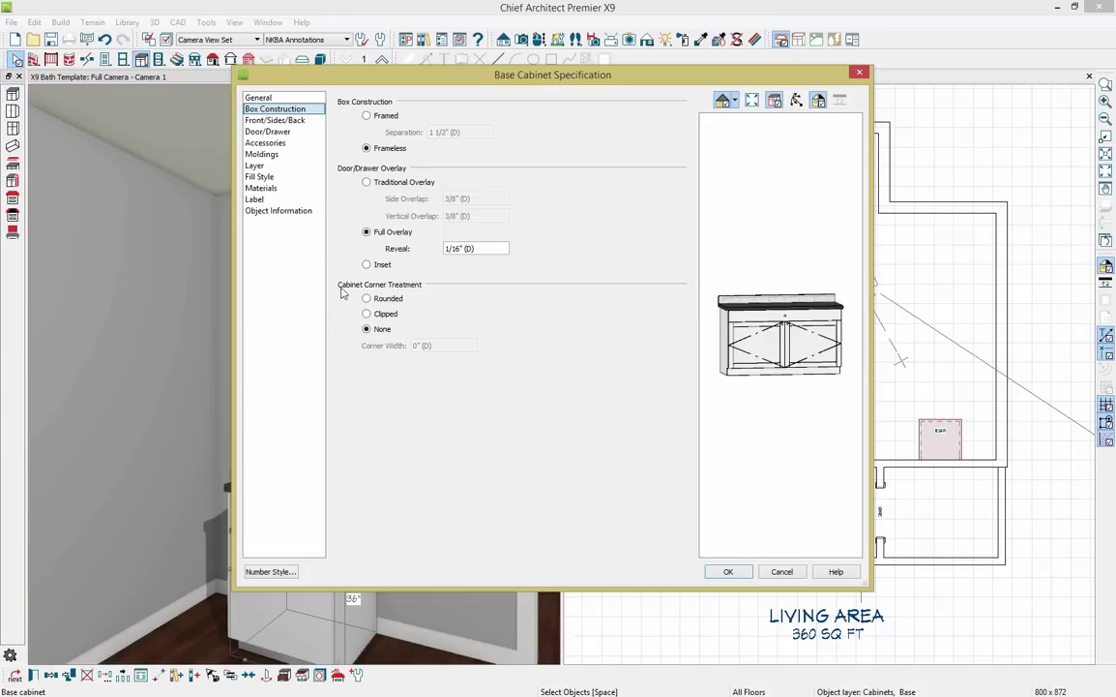
left_click(307, 121)
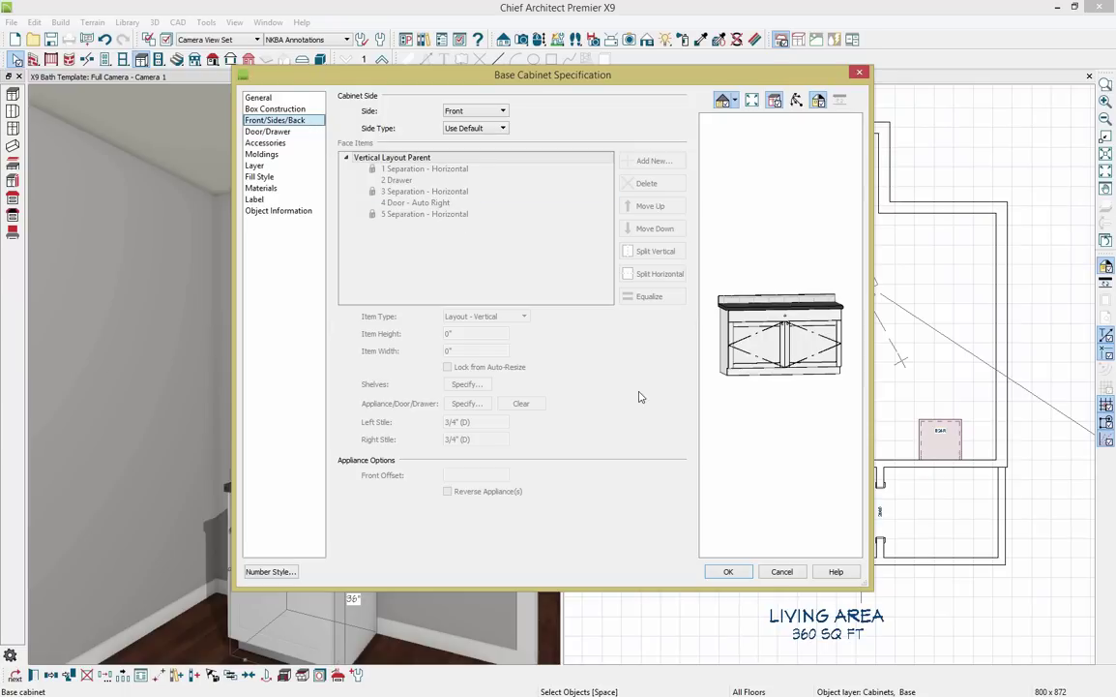
left_click(779, 351)
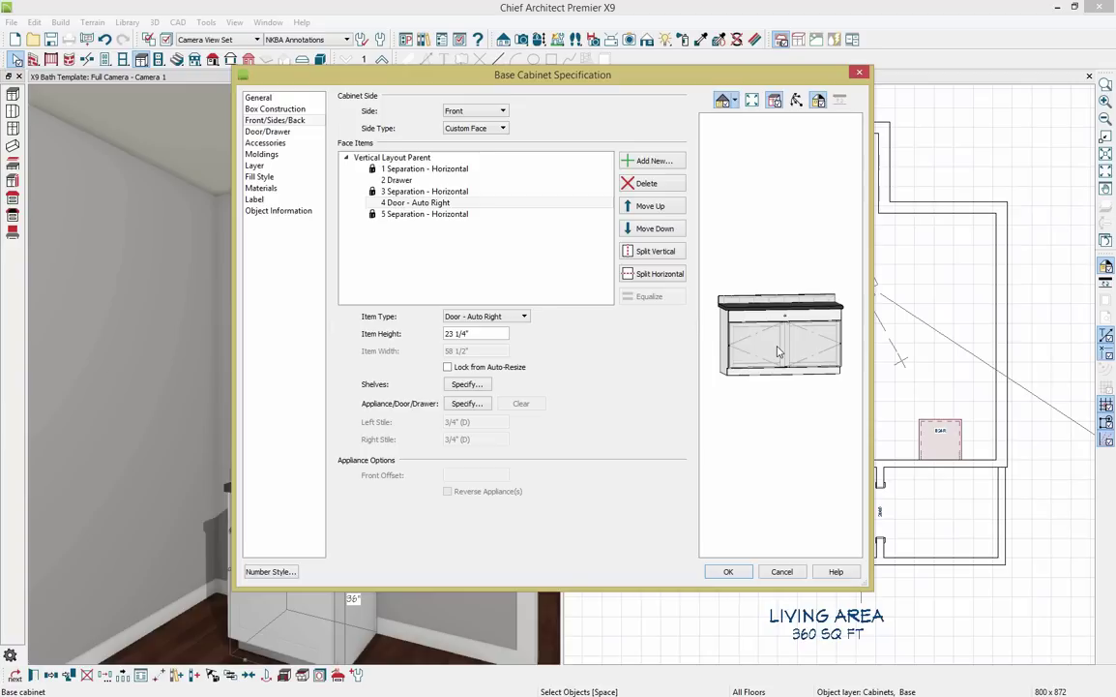
left_click(656, 252)
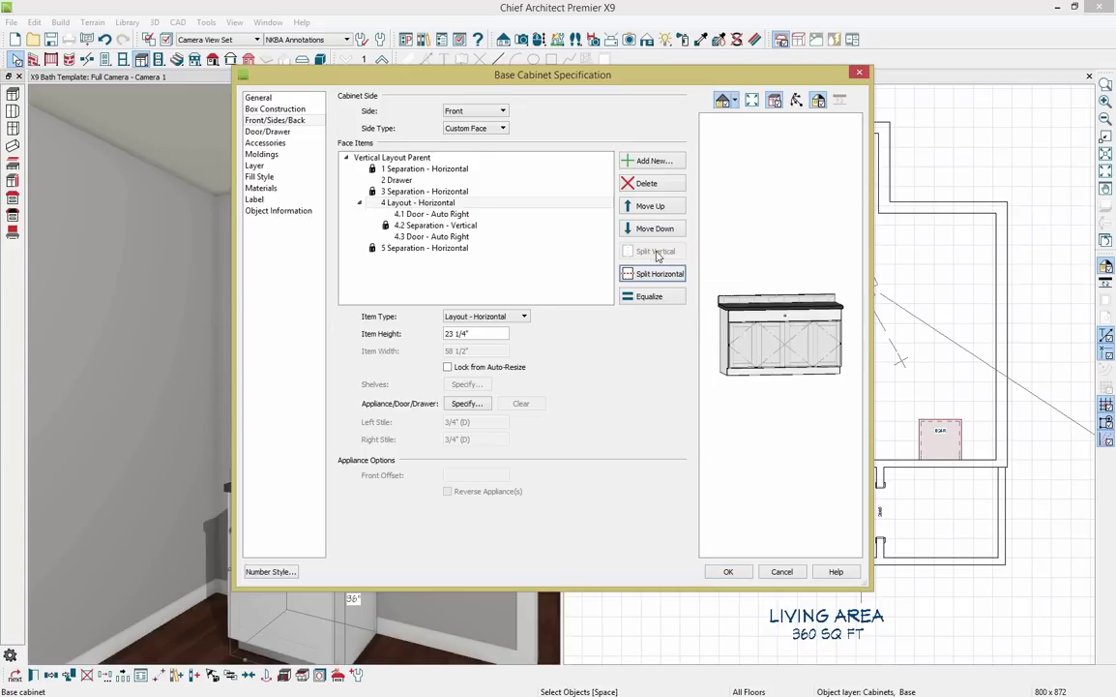
left_click(741, 343)
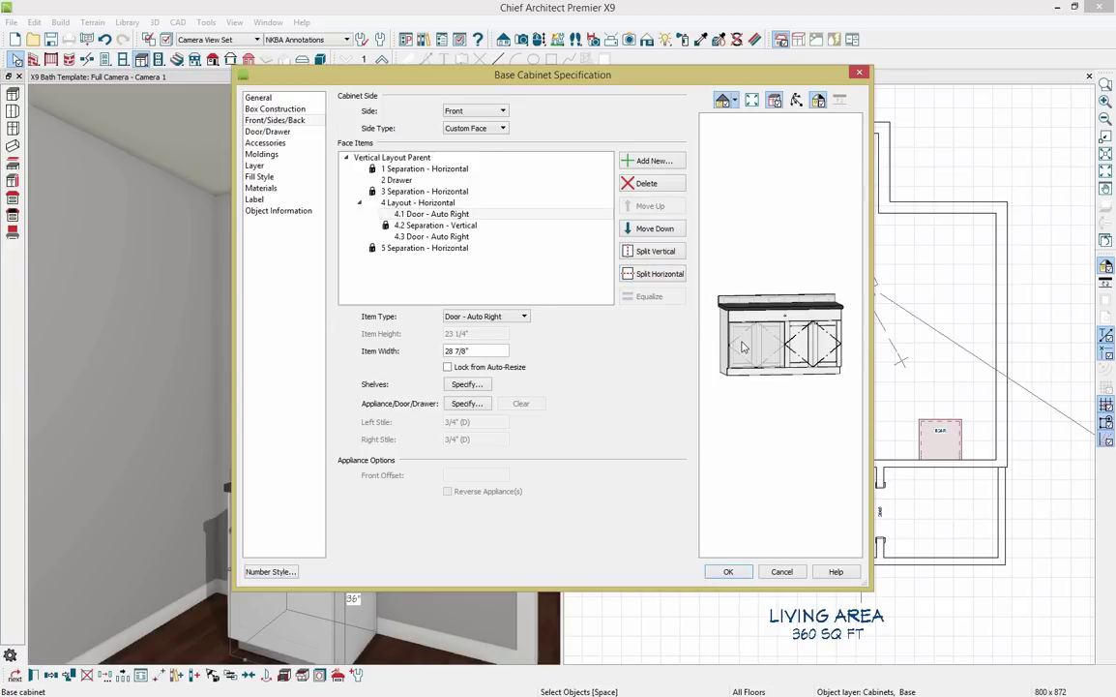
left_click(663, 252)
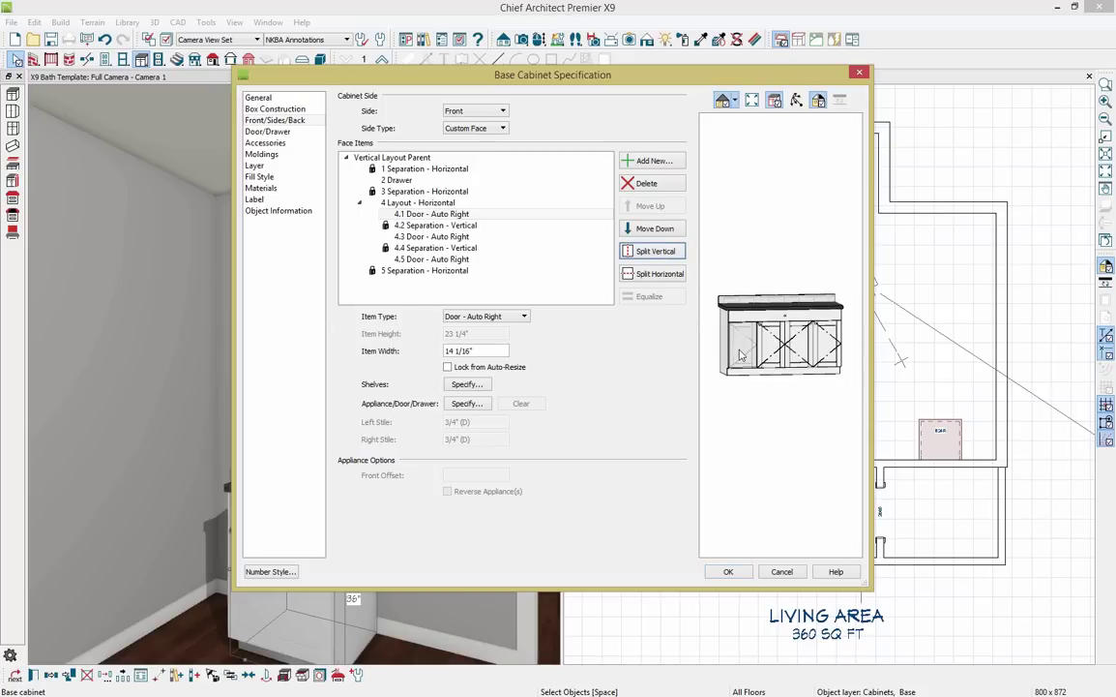
Change the cabinet's left door section to Drawer, split it horizontally into three drawers and equalize them.
left_click(524, 317)
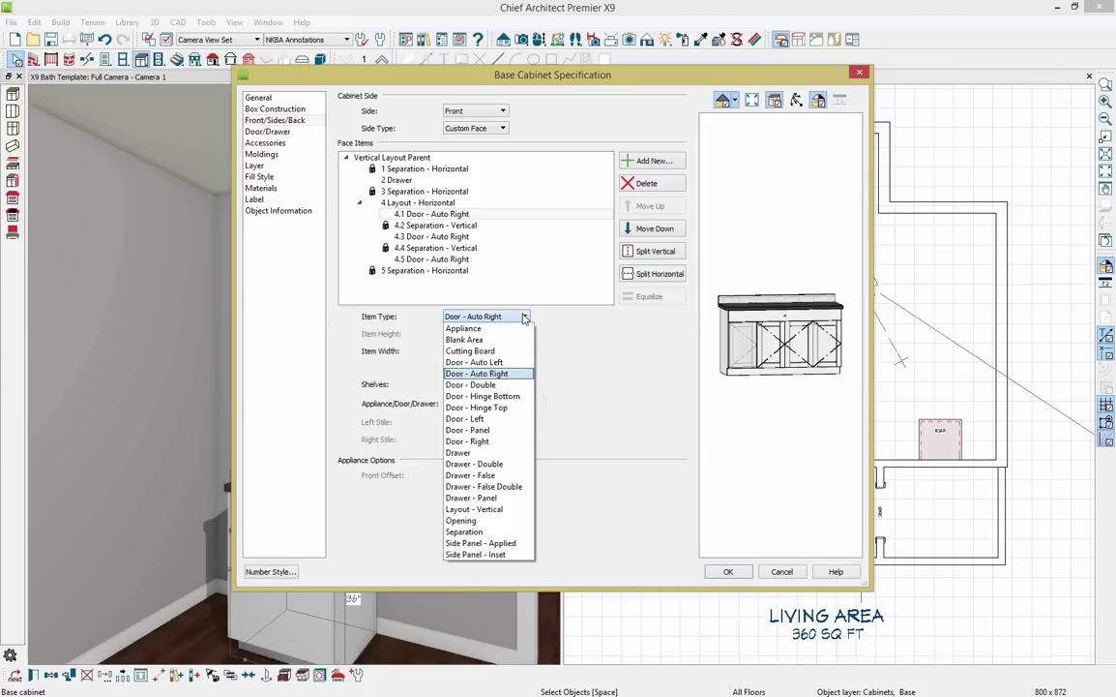
left_click(522, 454)
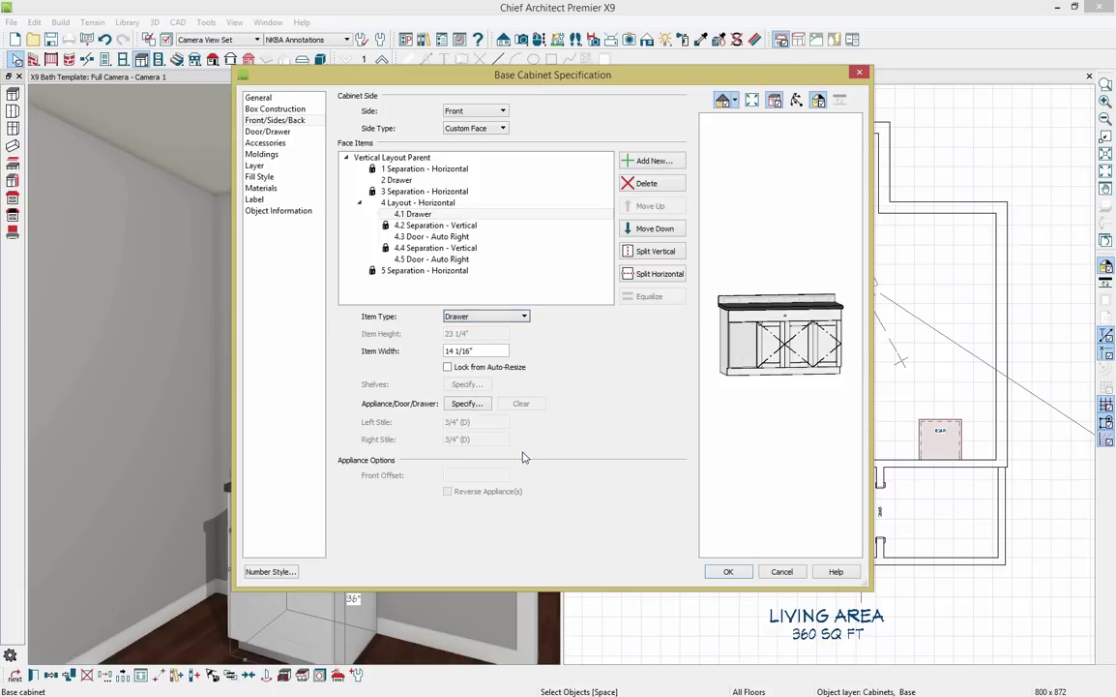
left_click(648, 276)
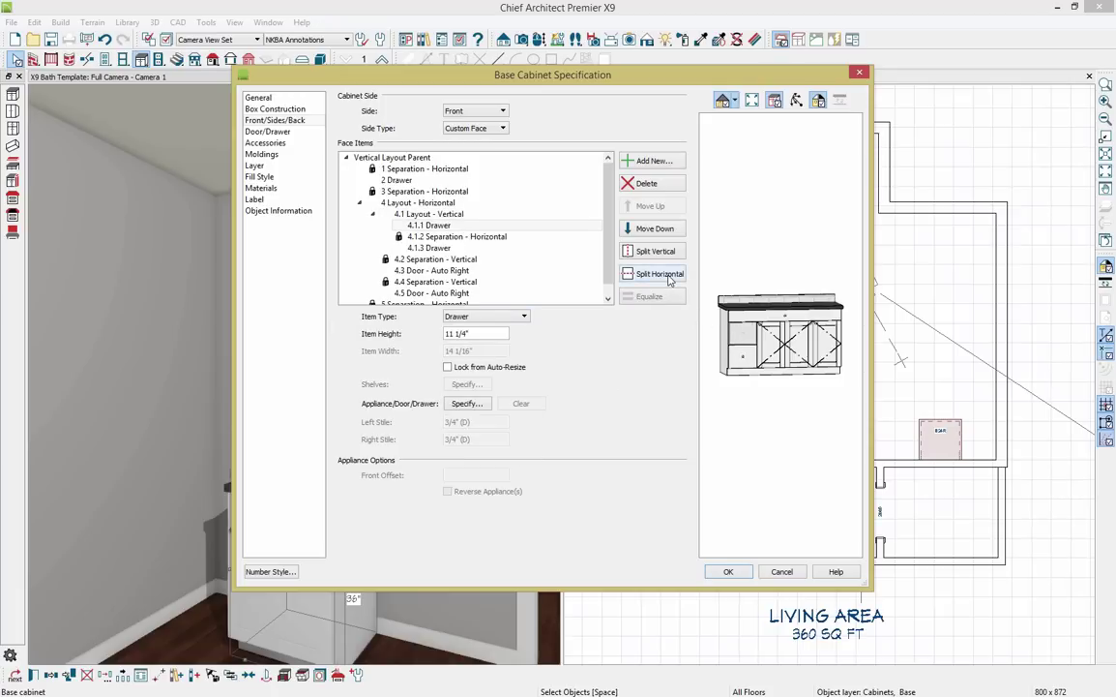
left_click(667, 278)
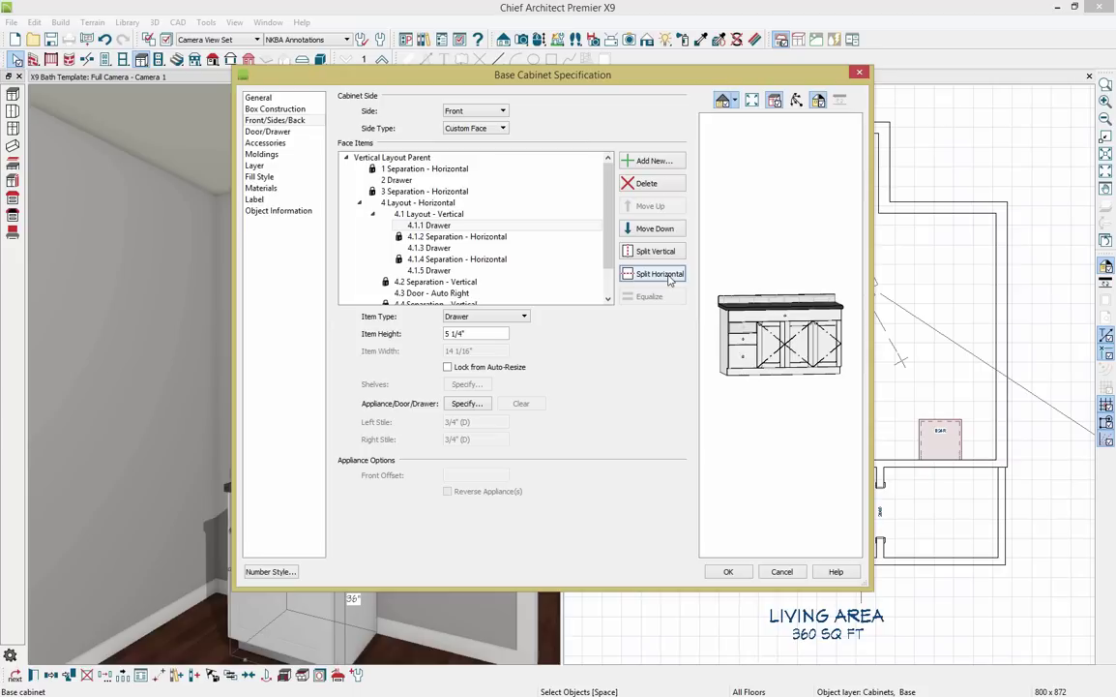
left_click(433, 215)
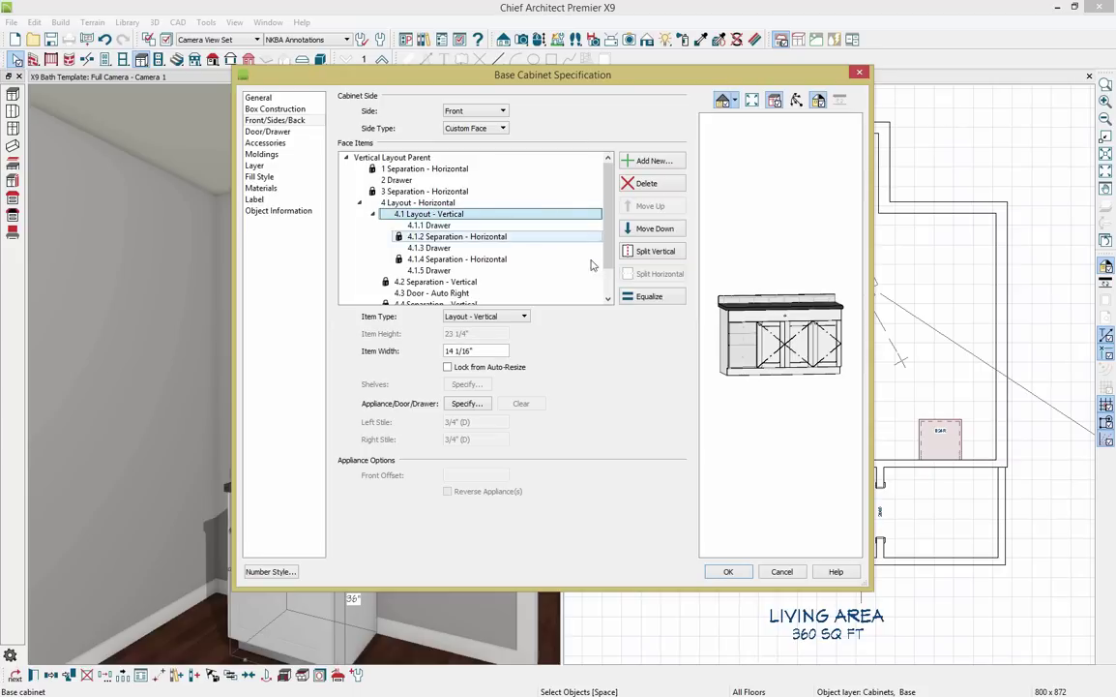
left_click(649, 297)
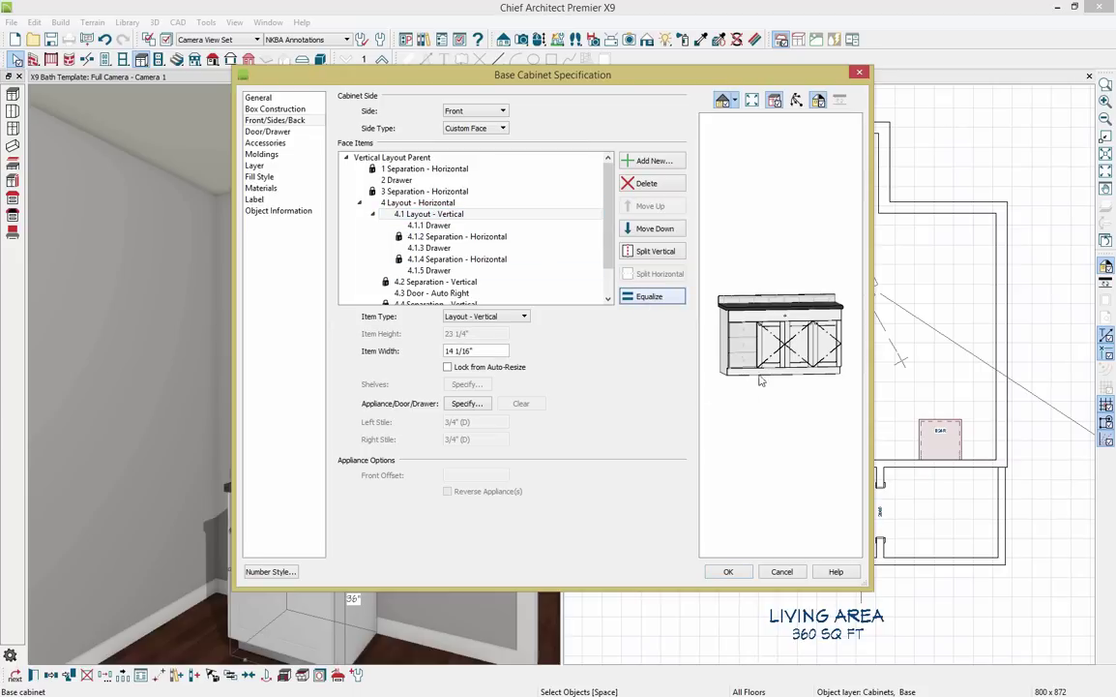
Set the item width of the cabinet's middle door section to 28 7/8".
left_click(774, 350)
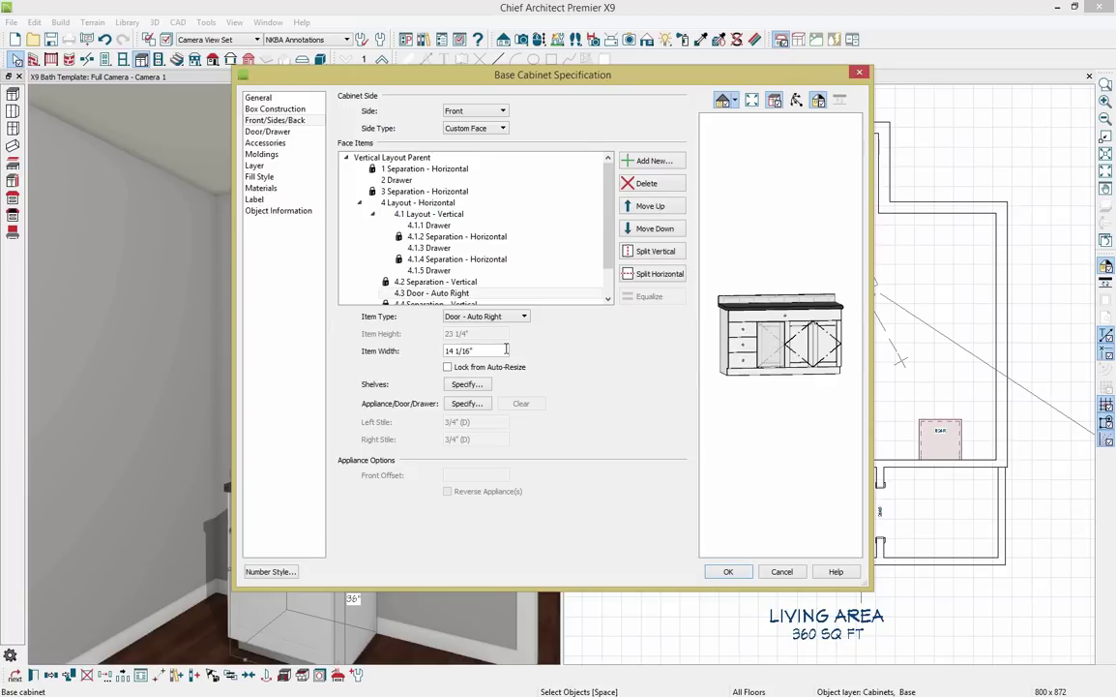
key("Tab")
type("28 7/8")
key("Tab")
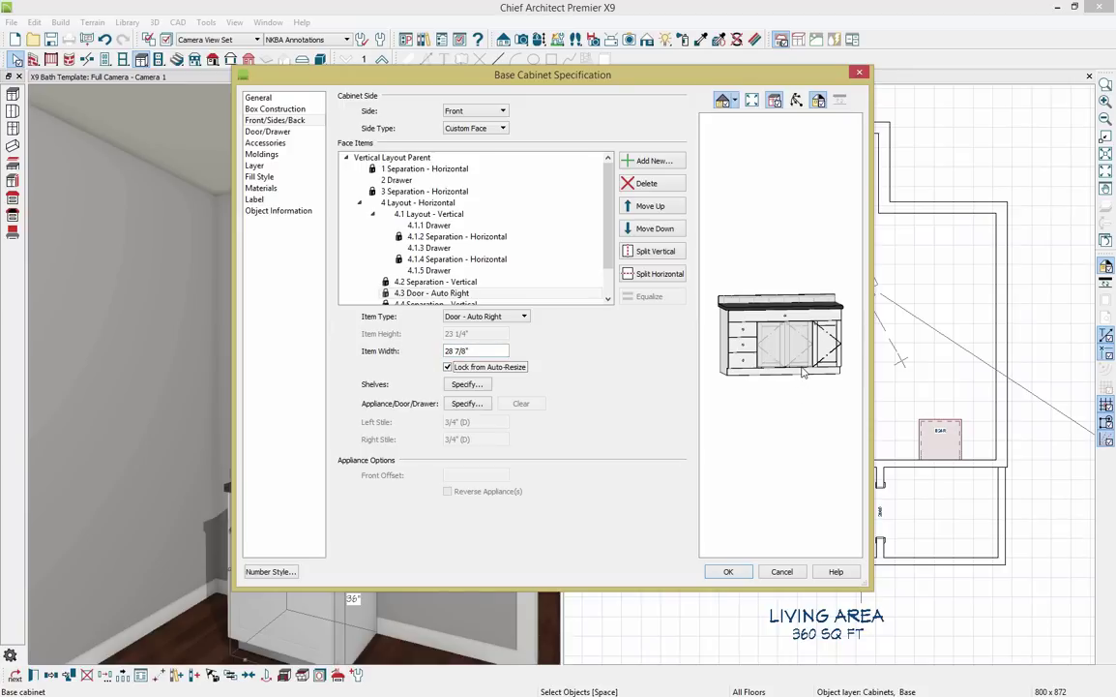
Change the cabinet's right door section to Drawer, split it horizontally into three drawers and equalize them.
left_click(827, 353)
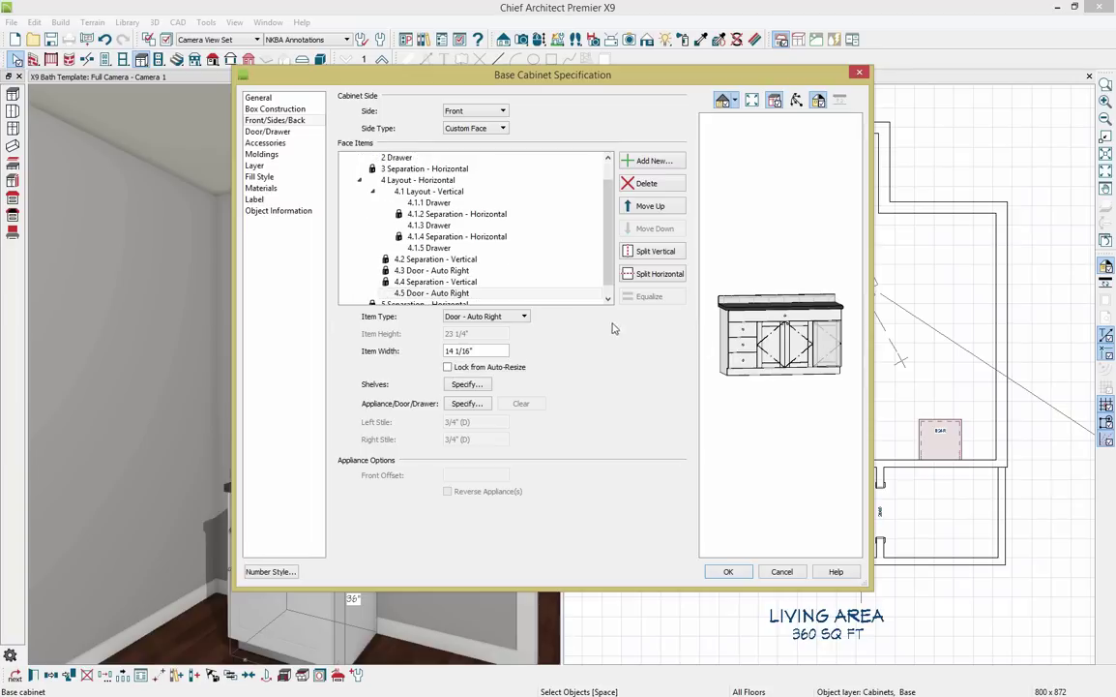
left_click(485, 316)
left_click(500, 453)
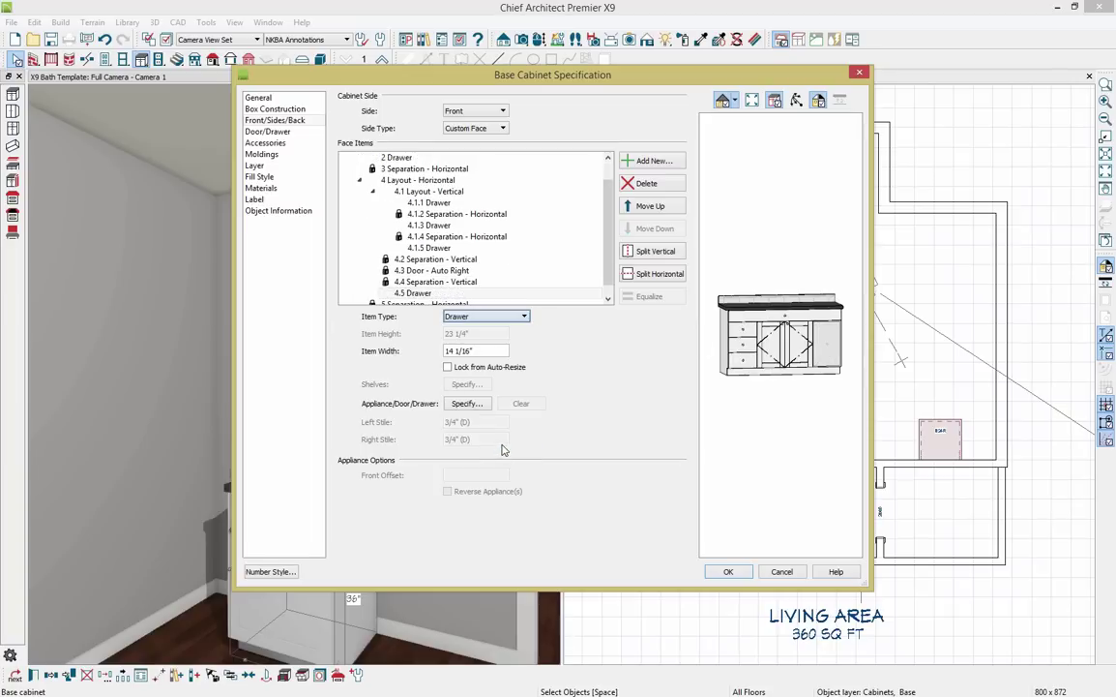
left_click(674, 277)
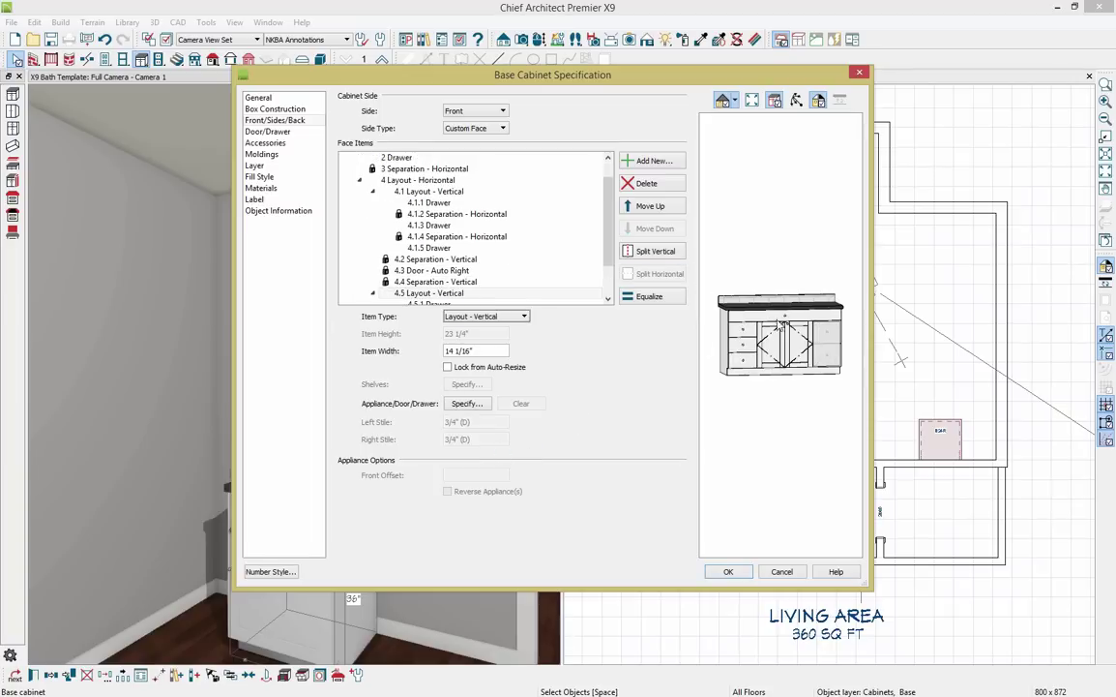
left_click(556, 293)
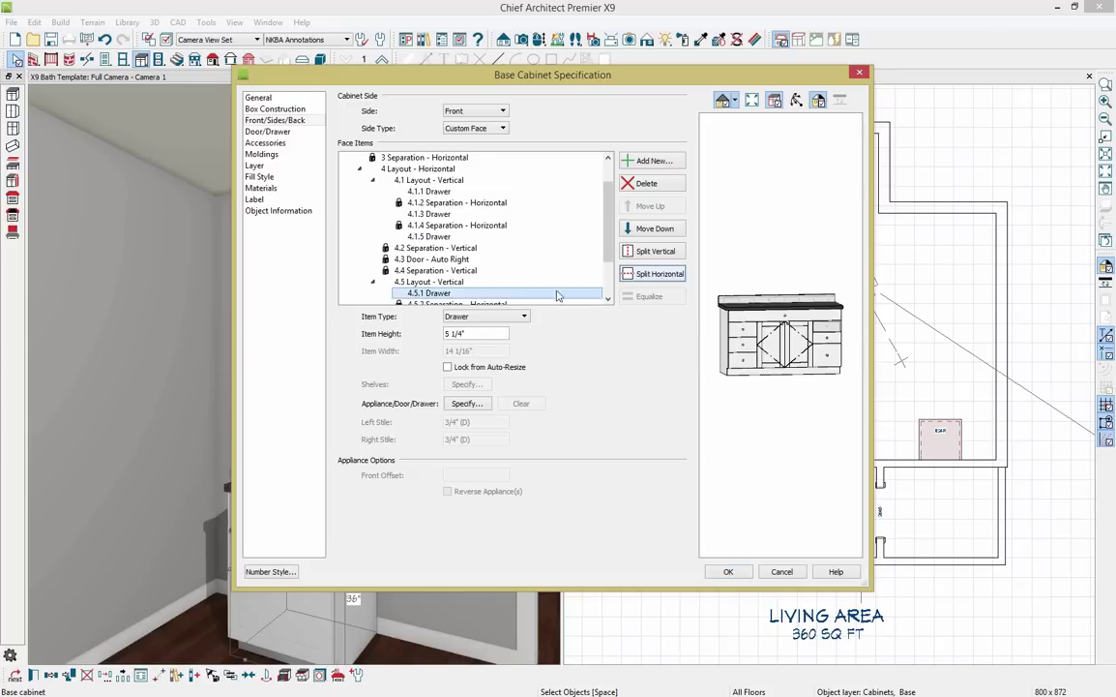
left_click(555, 281)
left_click(465, 293)
left_click(454, 282)
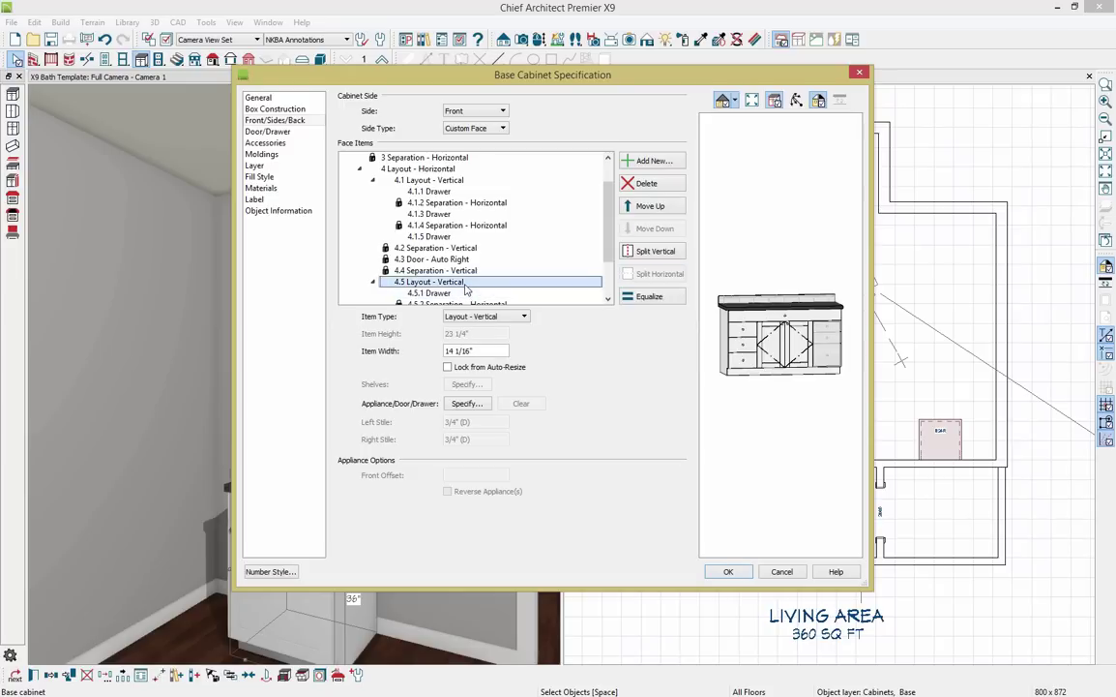
left_click(652, 298)
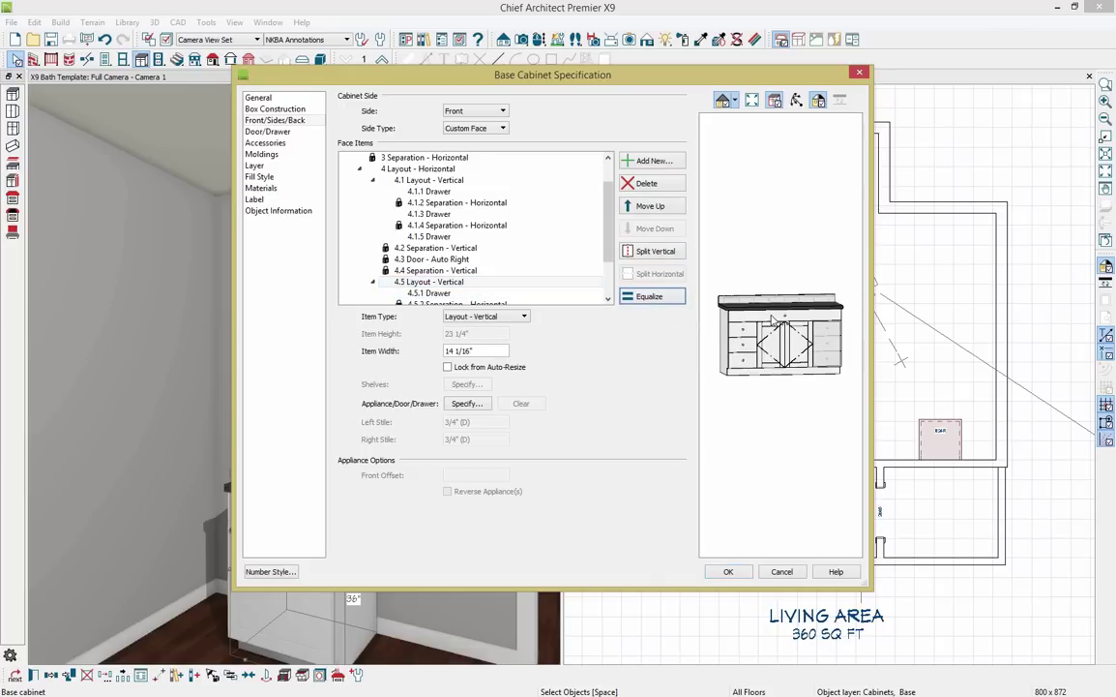
Split the full-width top drawer of the cabinet's front vertically into three side-by-side drawers.
left_click(772, 320)
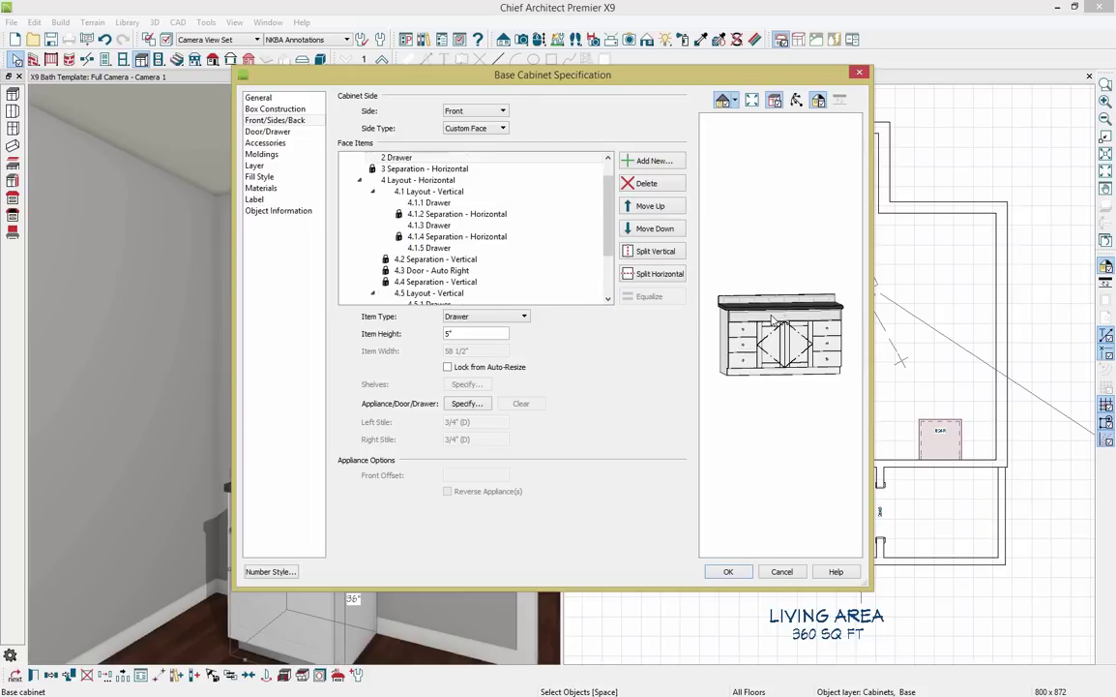
left_click(657, 253)
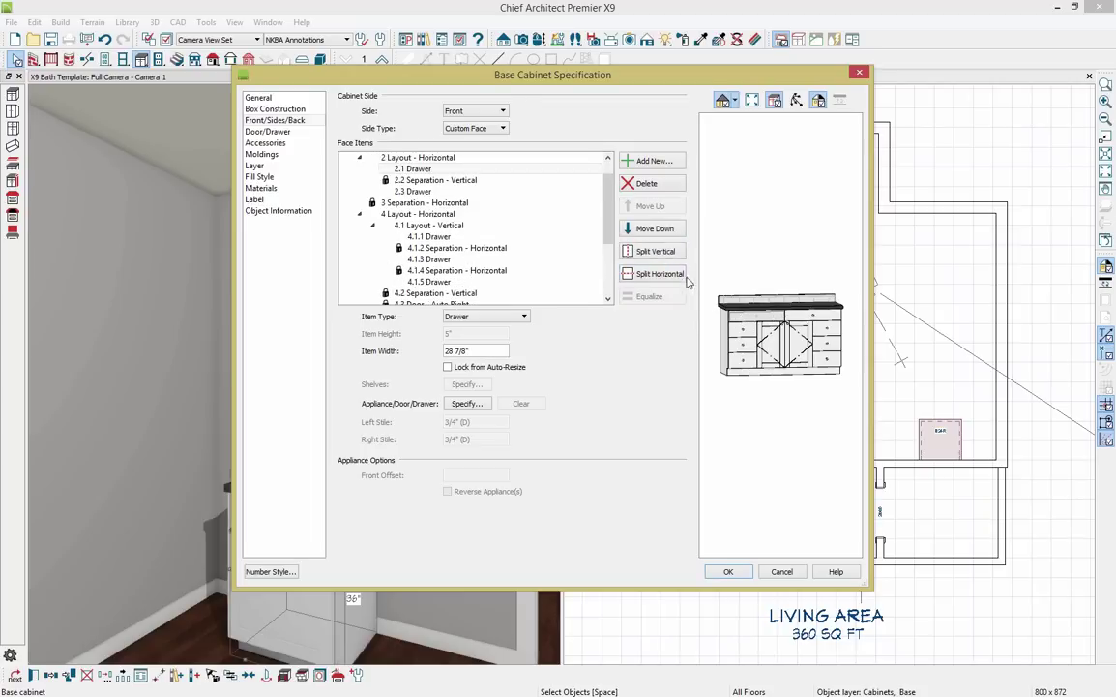
left_click(655, 251)
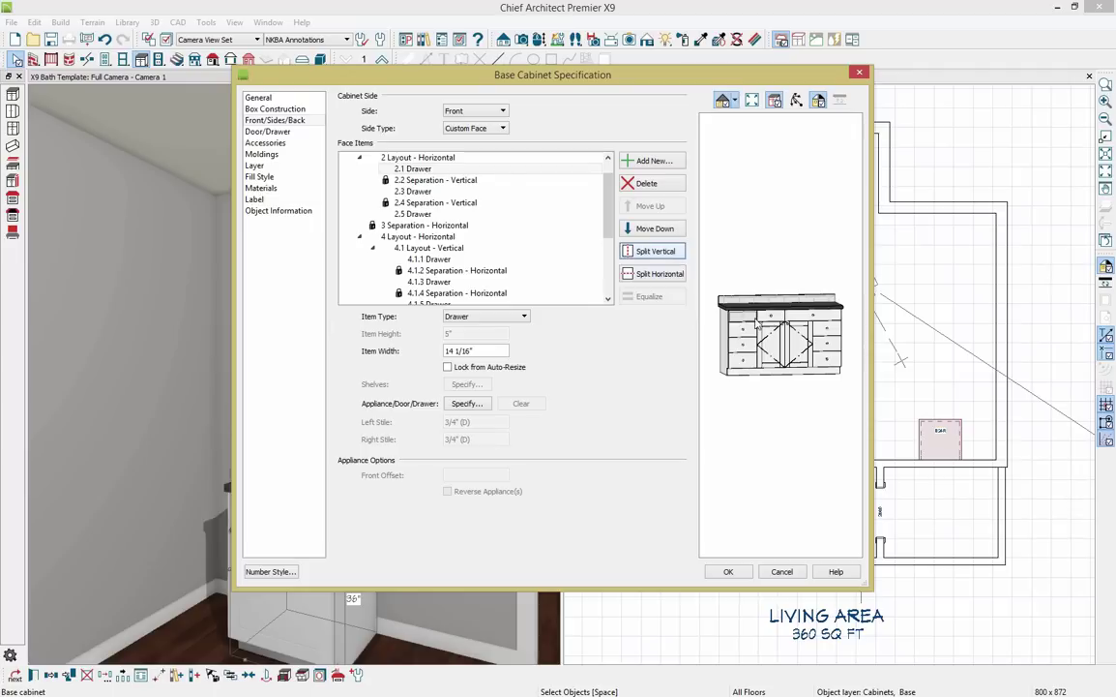
Set the item width of the middle drawer in the cabinet's top row to 28 7/8".
key("Down")
key("Down")
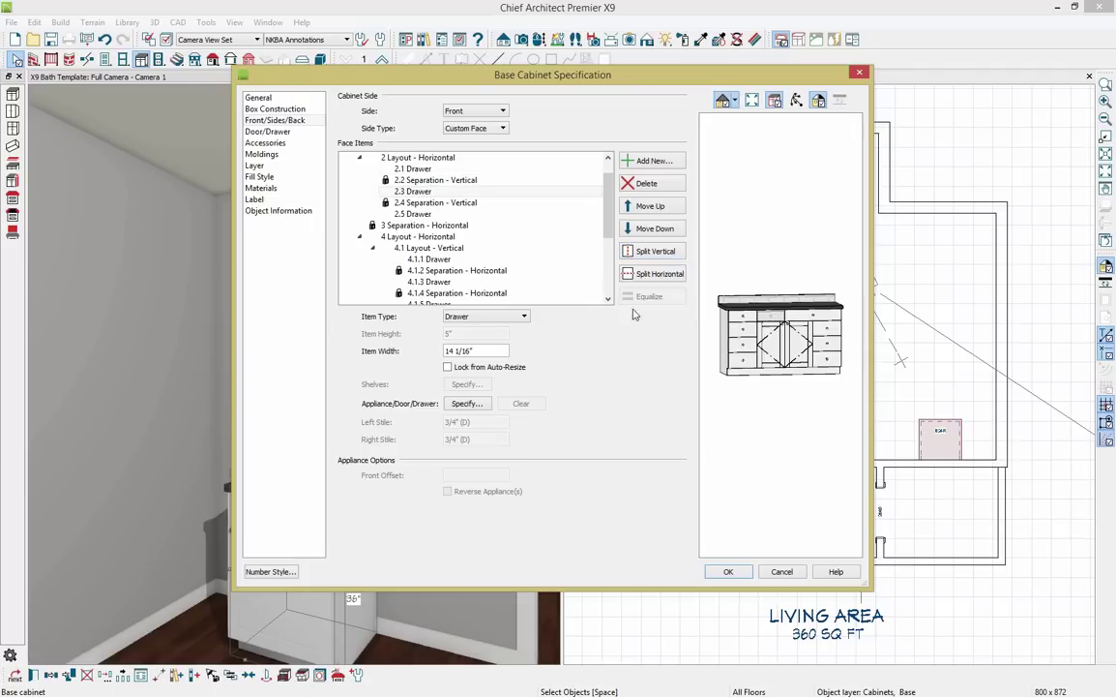
key("Tab")
type("28 7/8")
key("Tab")
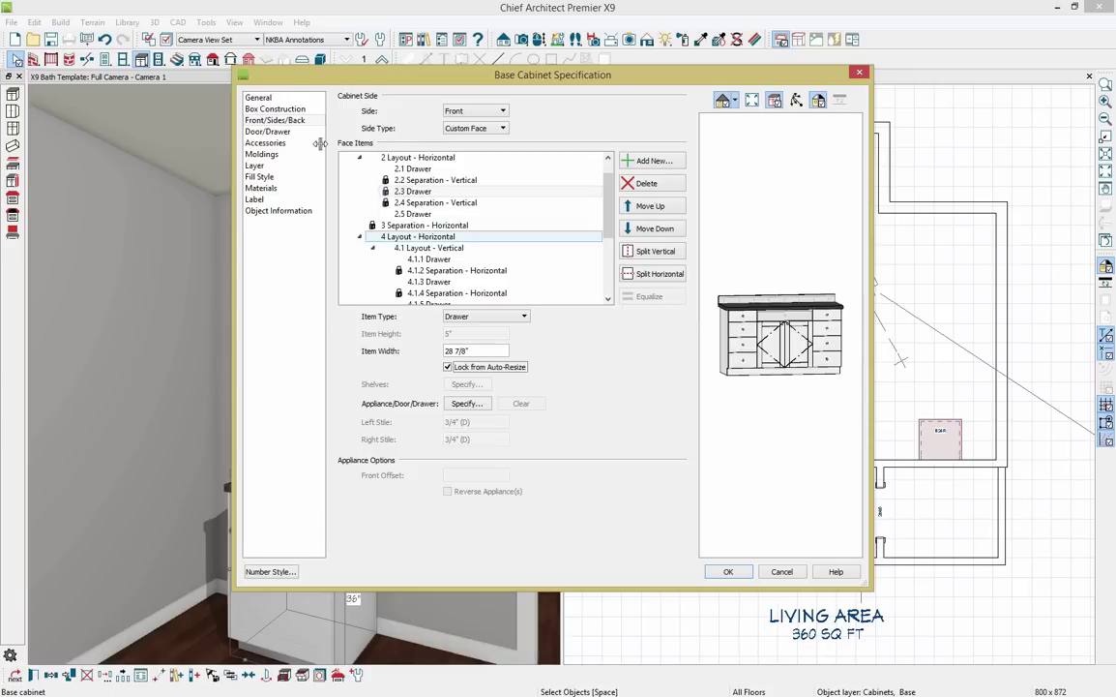
Set the cabinet's drawer handle style to Pull (Horizontal).
left_click(279, 132)
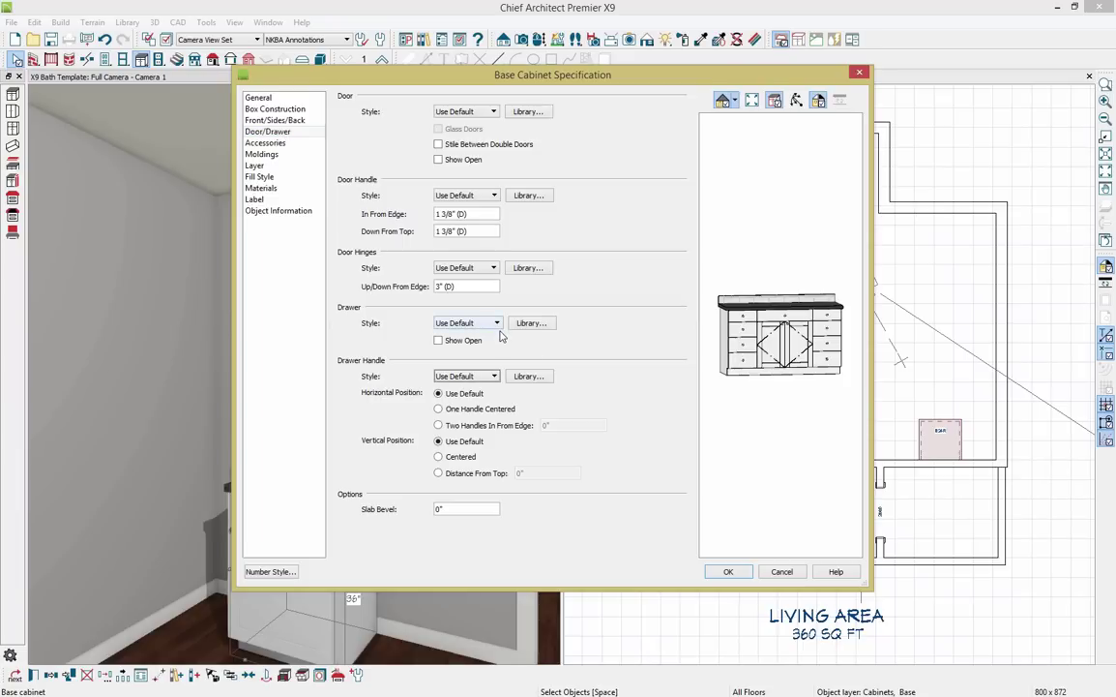
left_click(495, 376)
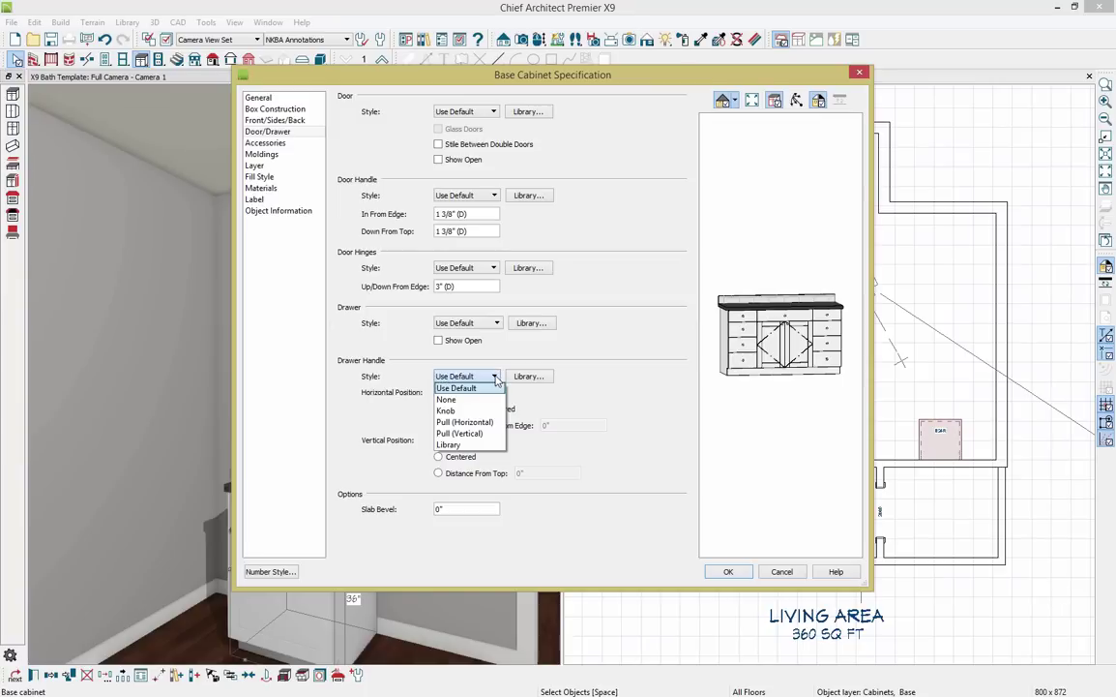
left_click(464, 422)
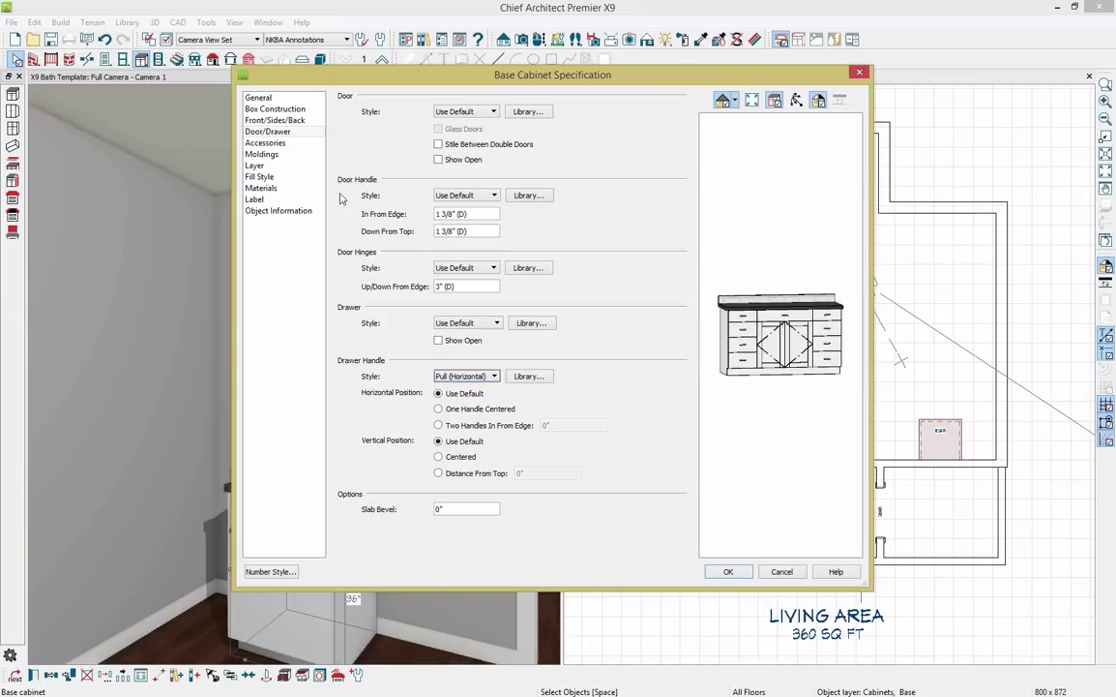
Give the cabinet Flair leg feet from the Cabinet Feet millwork in the Chief Architect Core Catalogs.
left_click(315, 147)
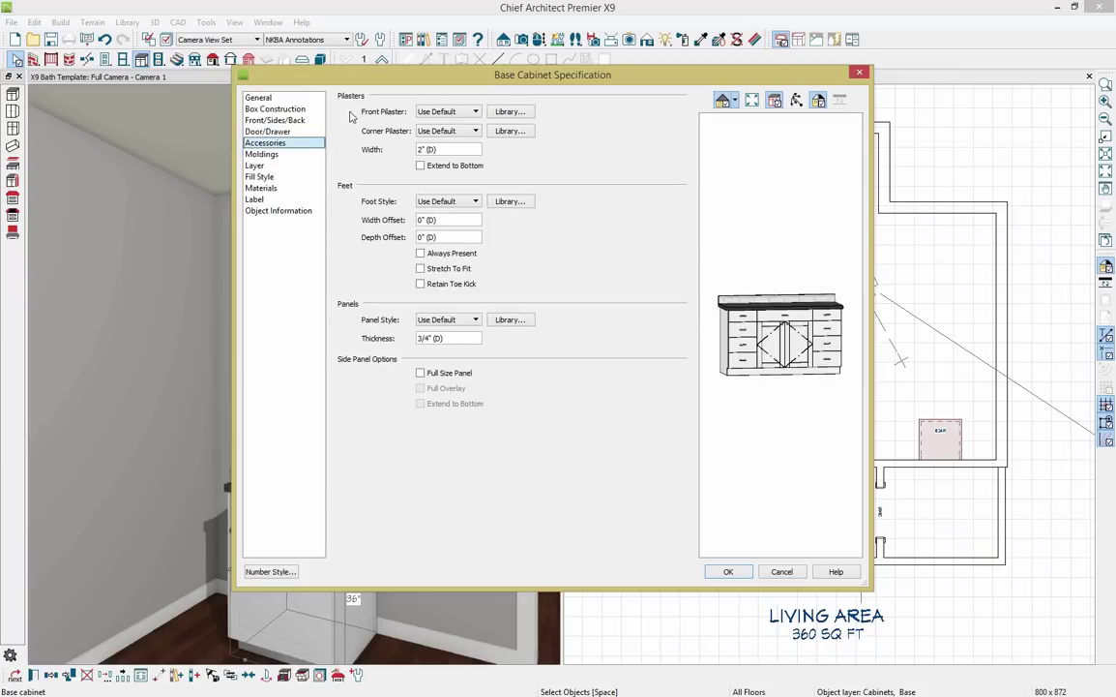
left_click(510, 201)
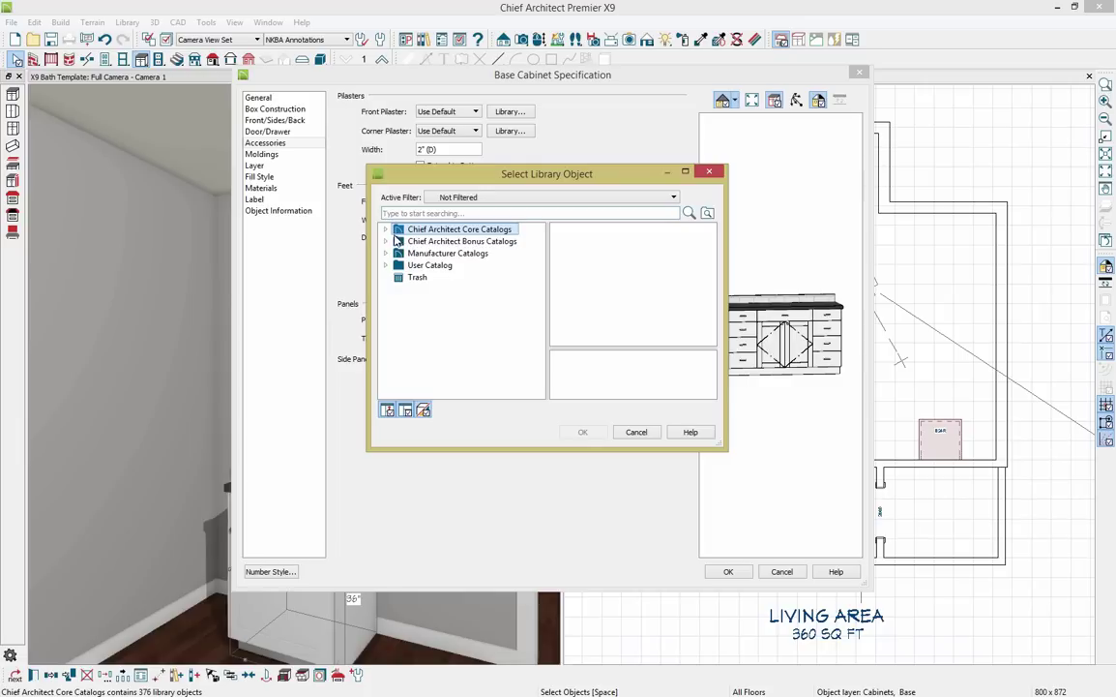
left_click(397, 241)
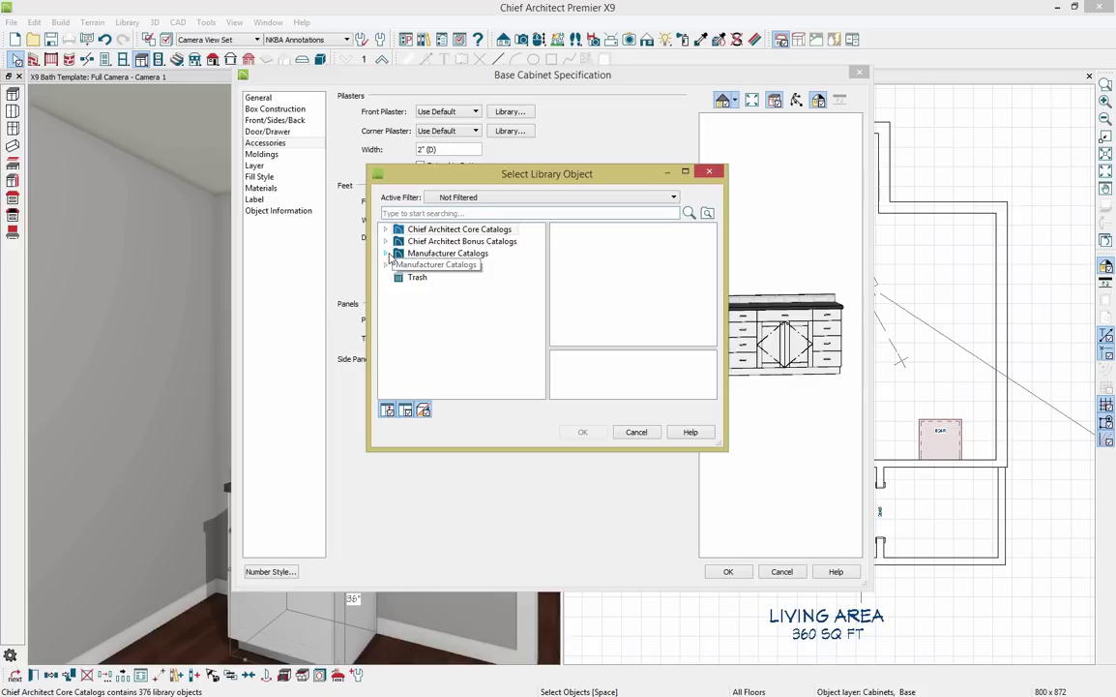
left_click(394, 254)
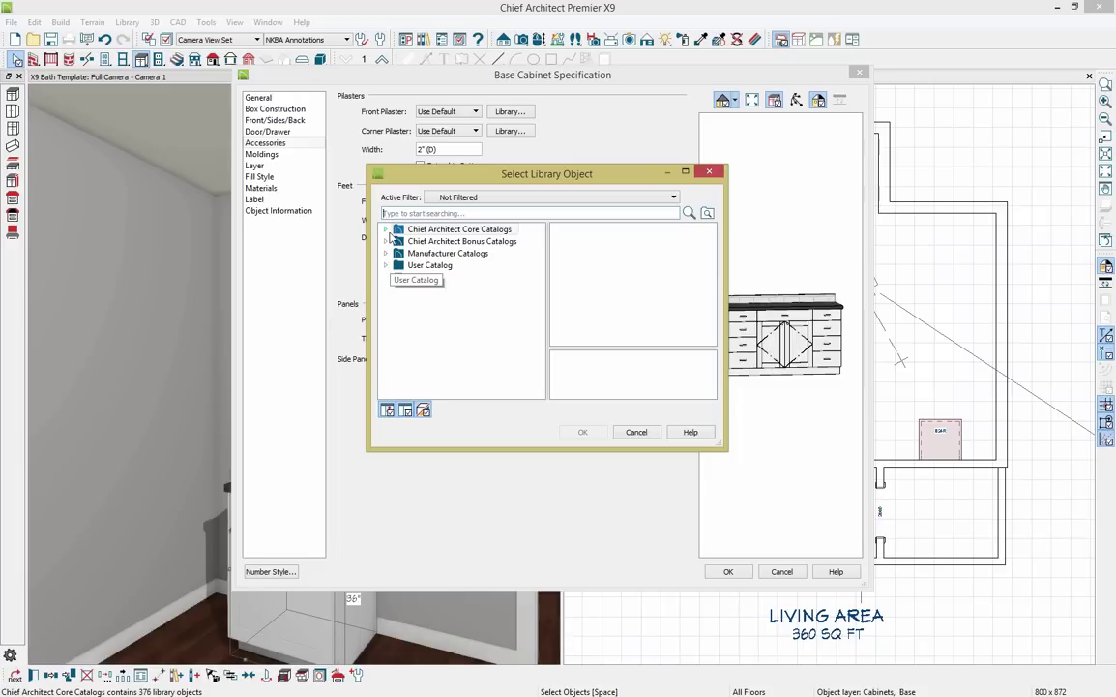
left_click(389, 232)
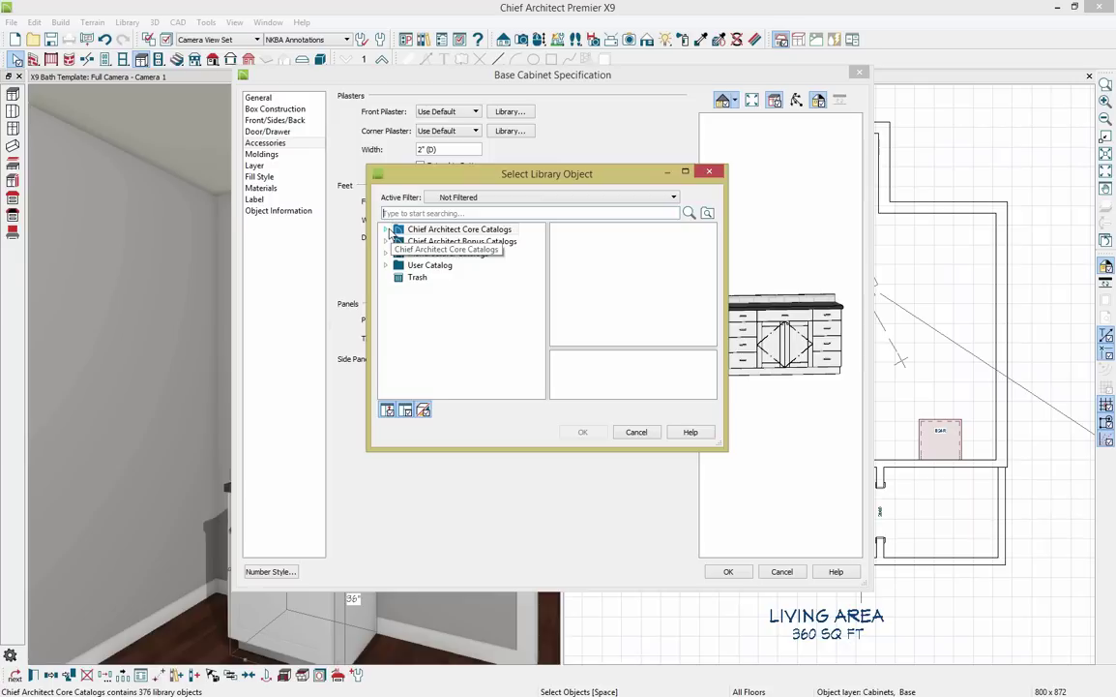
left_click(400, 242)
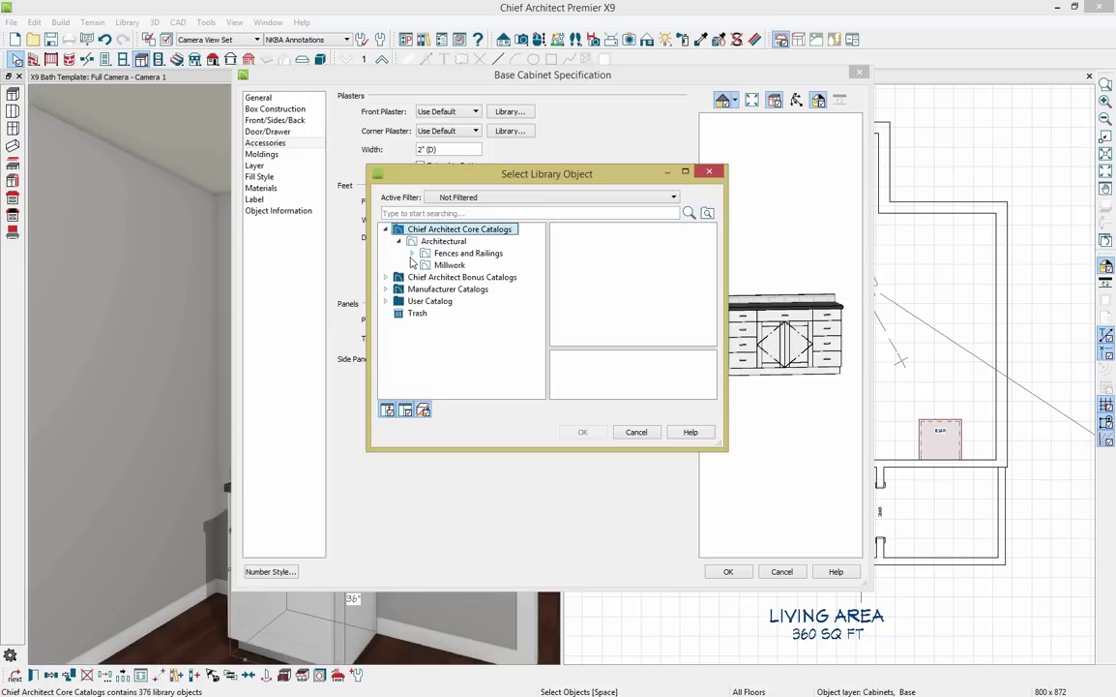
left_click(413, 254)
left_click(413, 254)
left_click(412, 266)
scroll(417, 327, "down", 1)
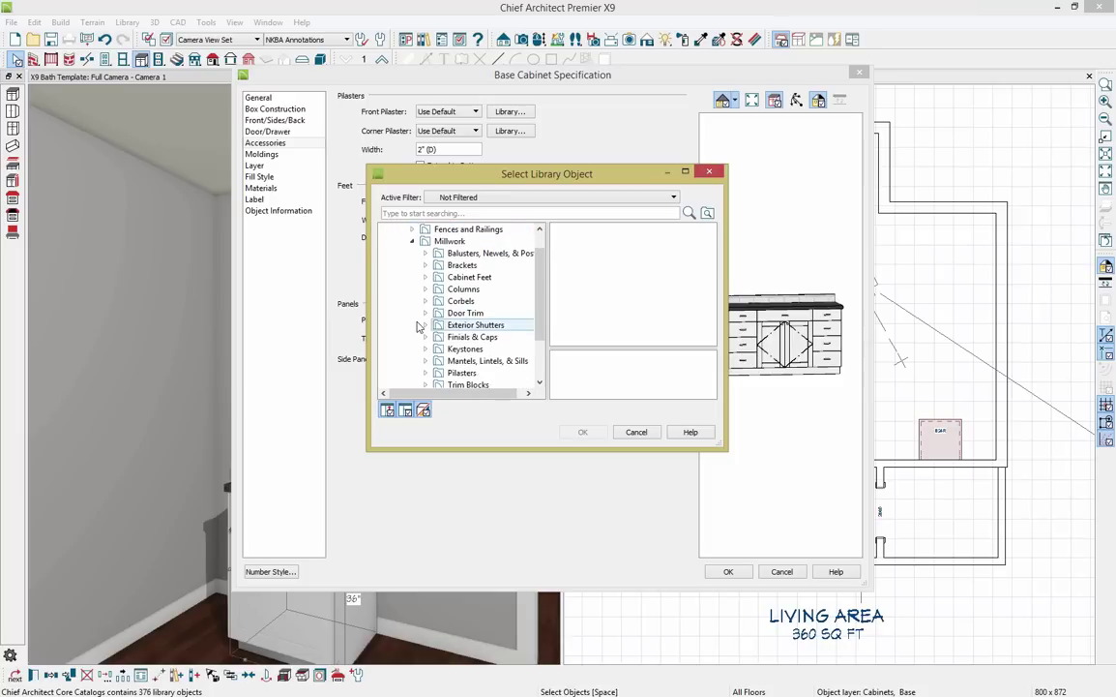
scroll(417, 326, "down", 1)
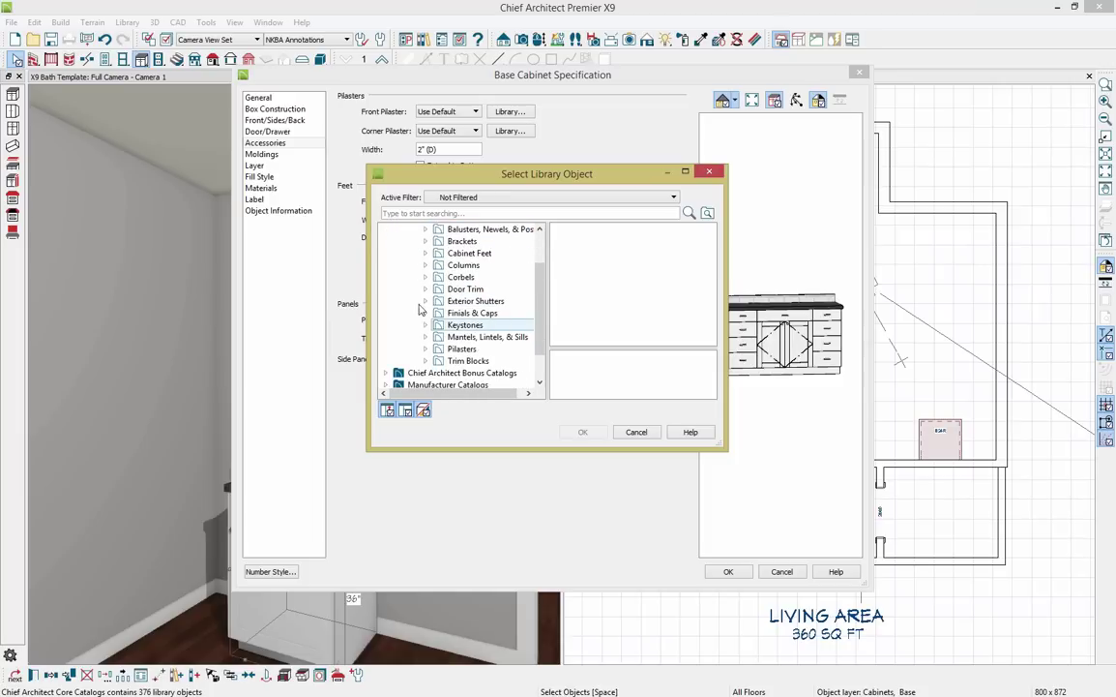
left_click(426, 255)
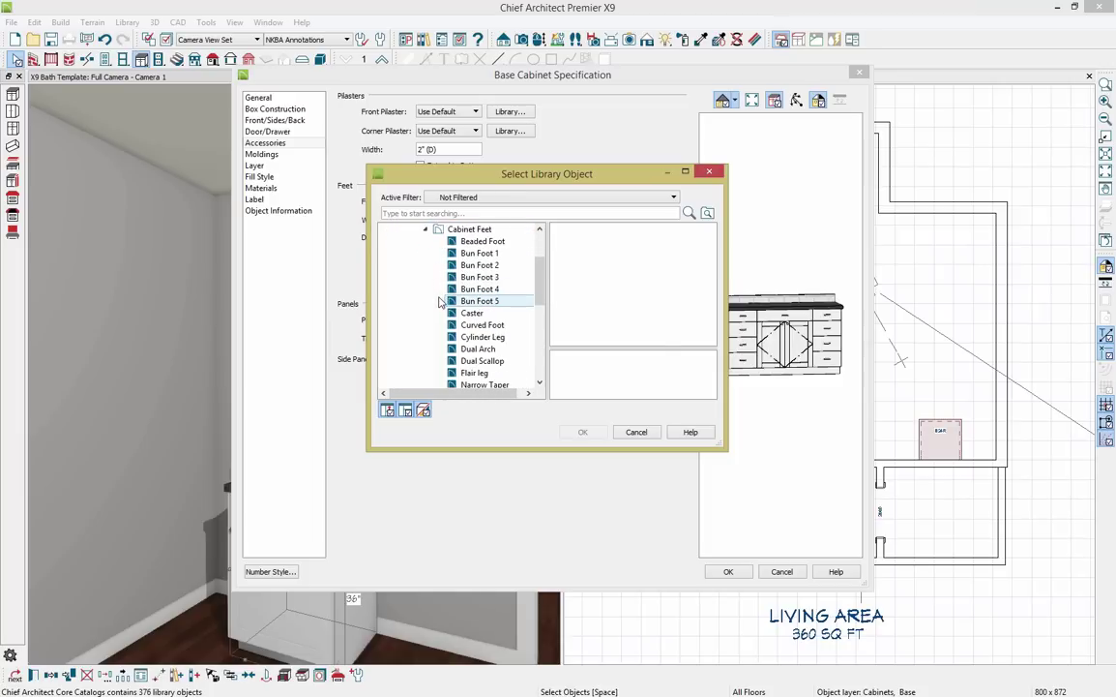
left_click(471, 374)
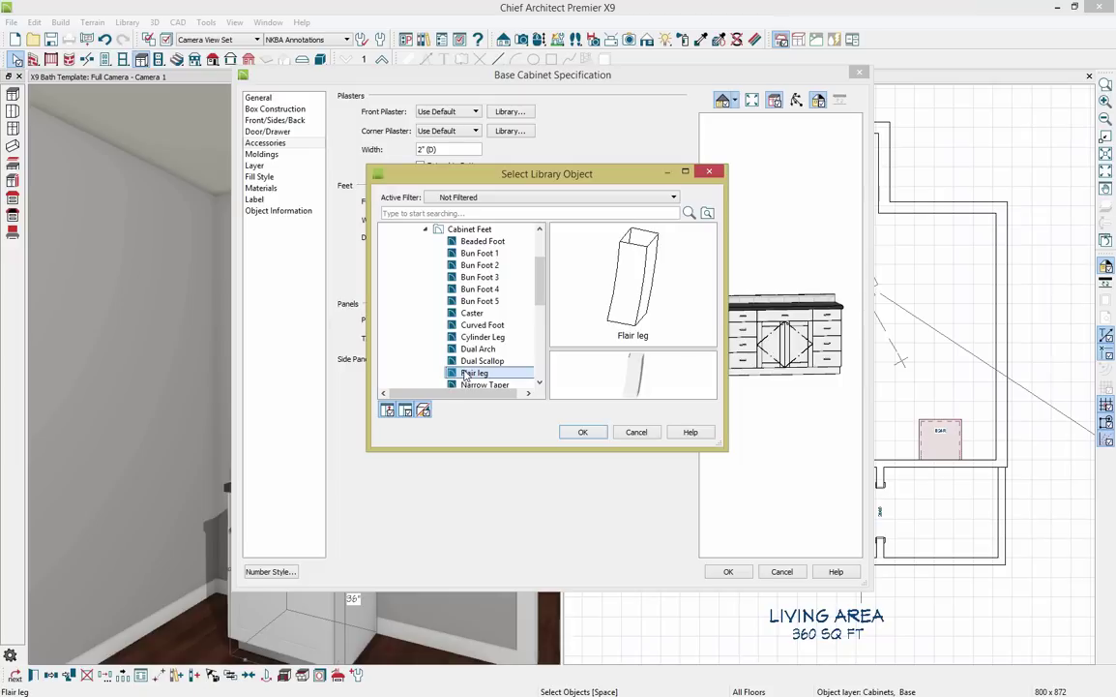
left_click(583, 433)
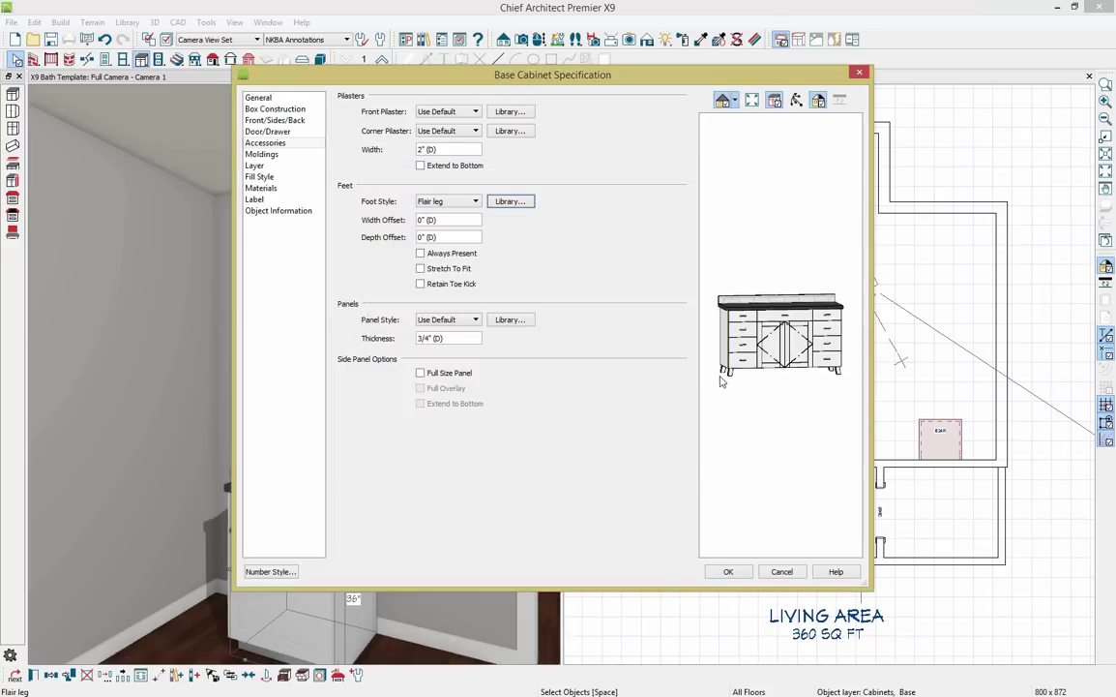
Assign the White Carrara material from the user catalog's X9 Bath folder to the backsplash and countertop, and apply the cabinet specification.
left_click(306, 194)
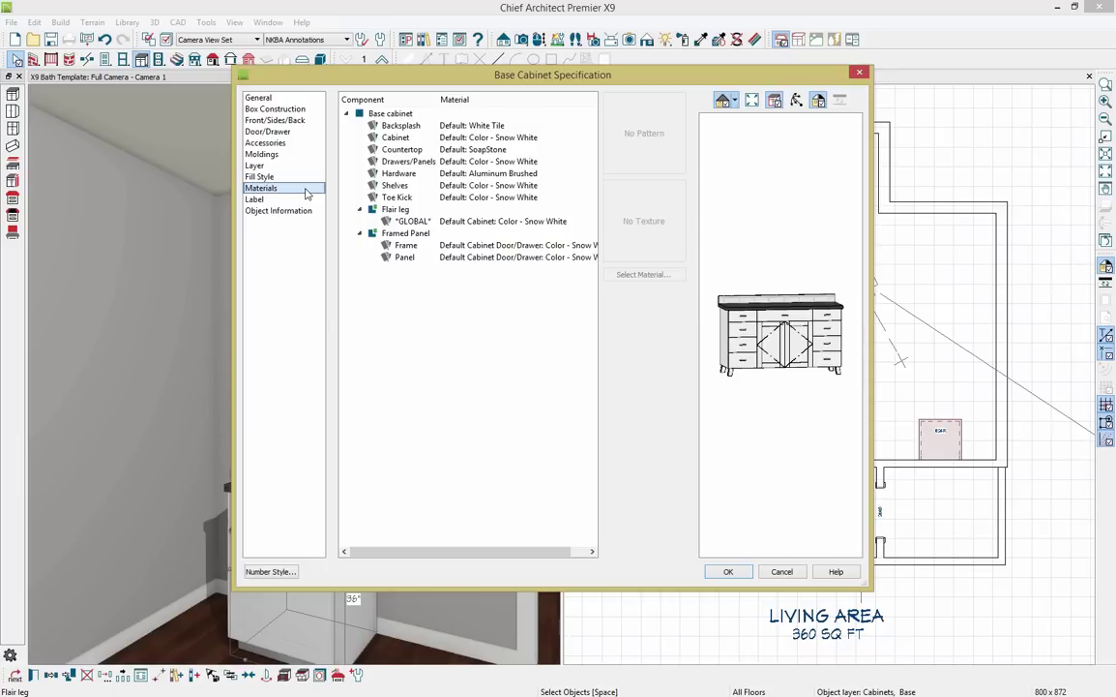
left_click(482, 125)
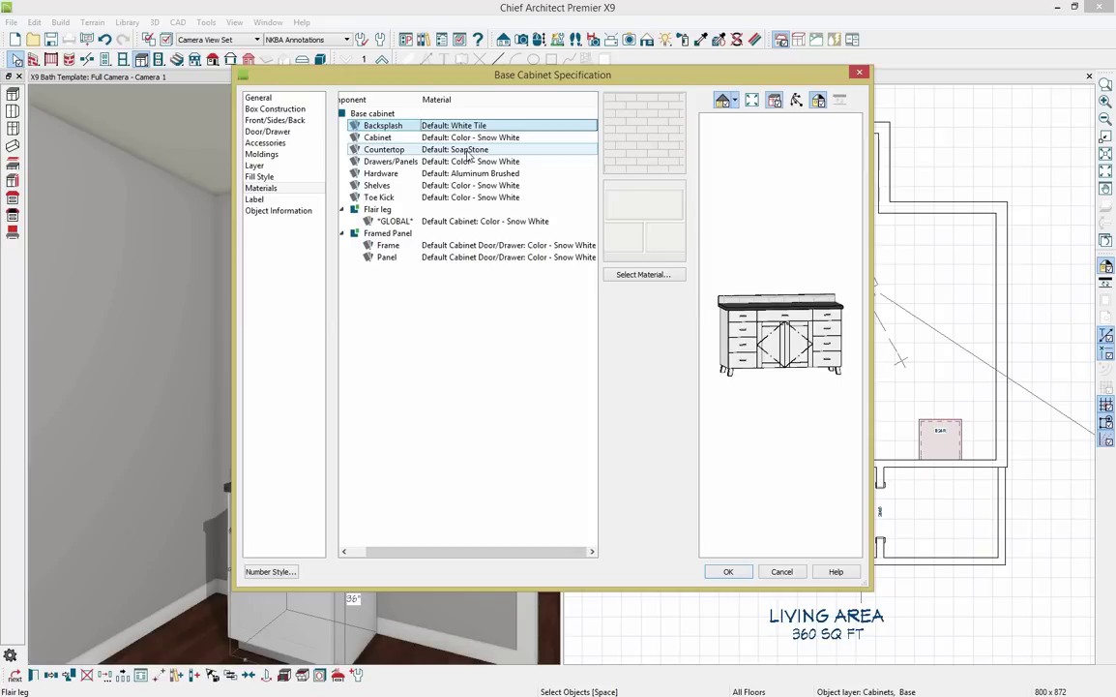
left_click(472, 151, "ctrl")
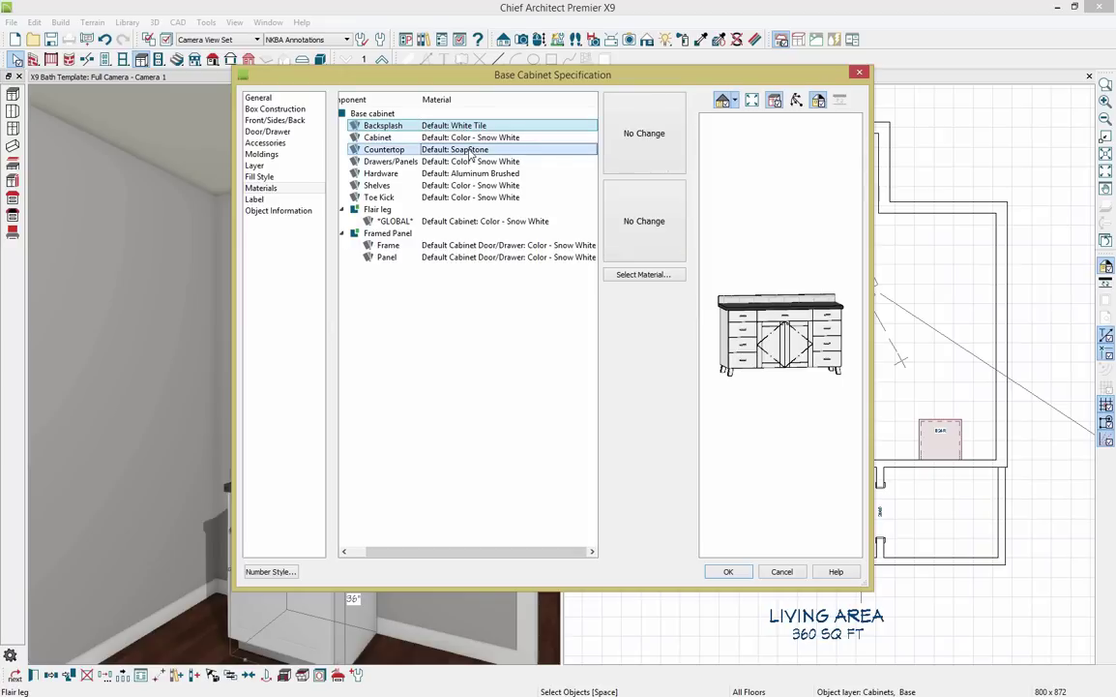
left_click(642, 275)
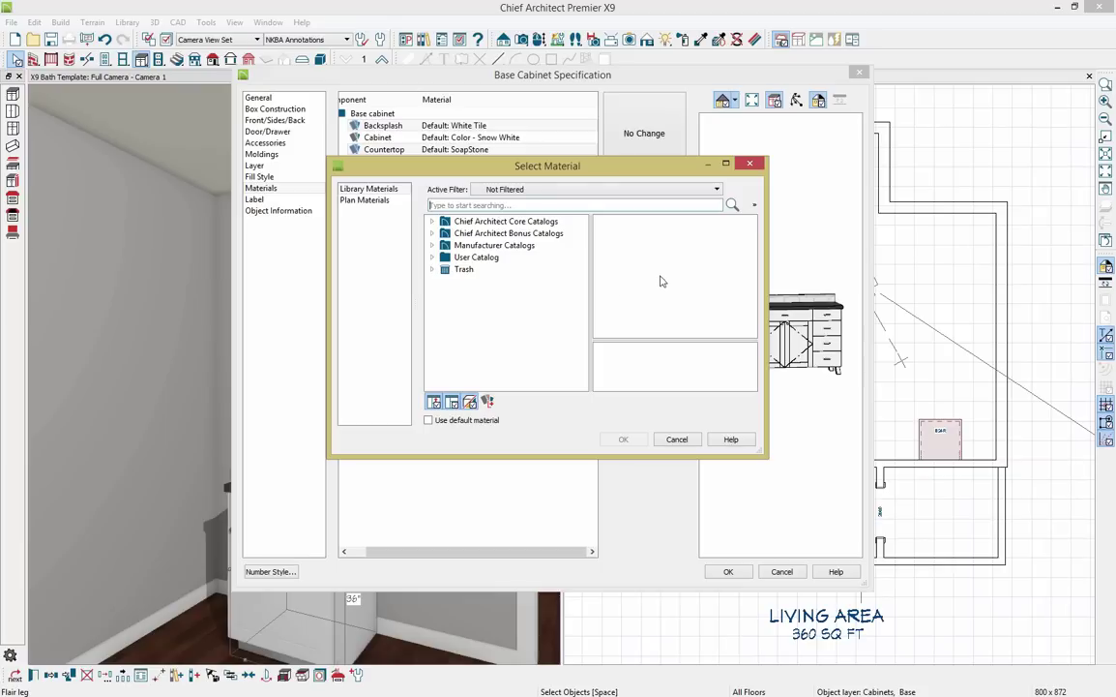
left_click(433, 257)
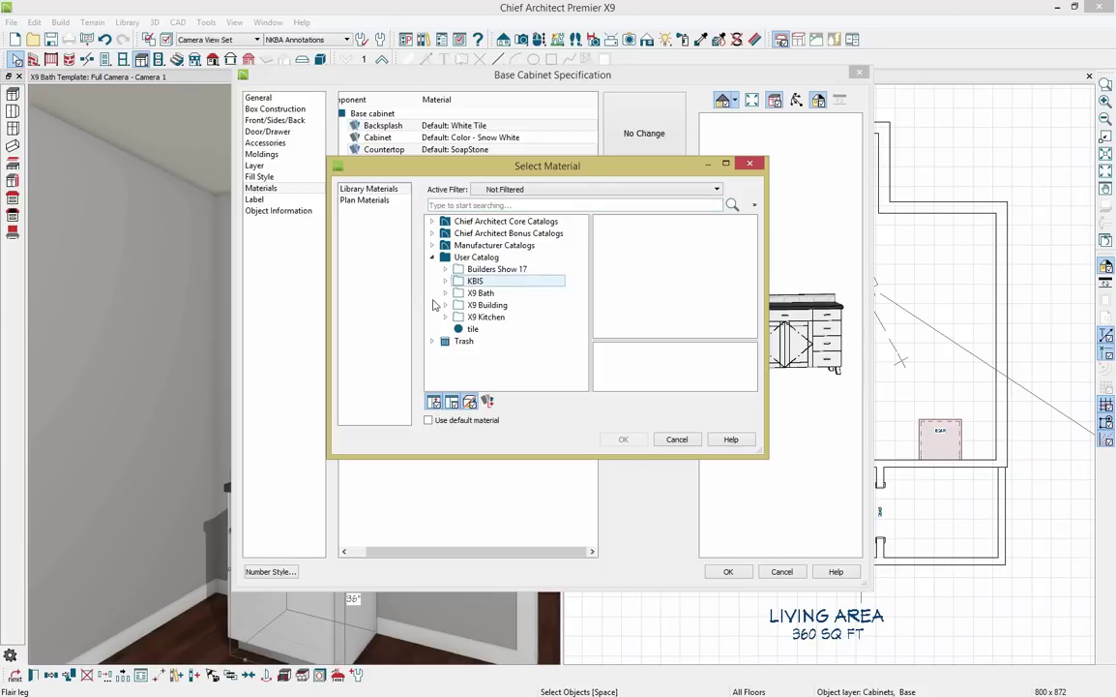
left_click(445, 293)
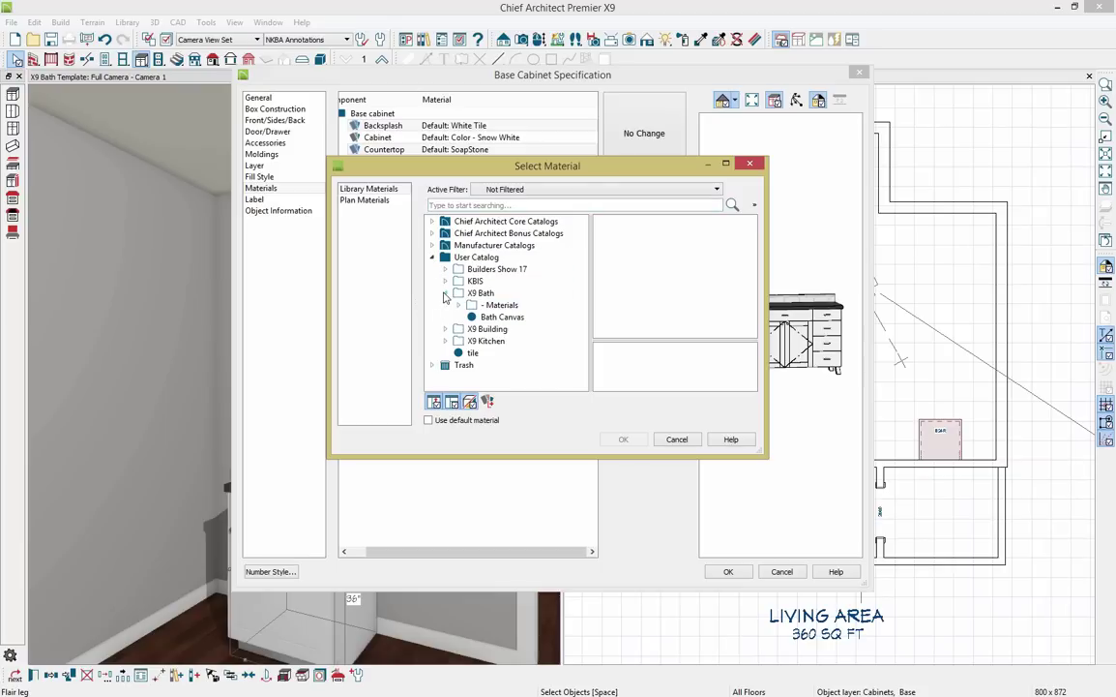
left_click(458, 306)
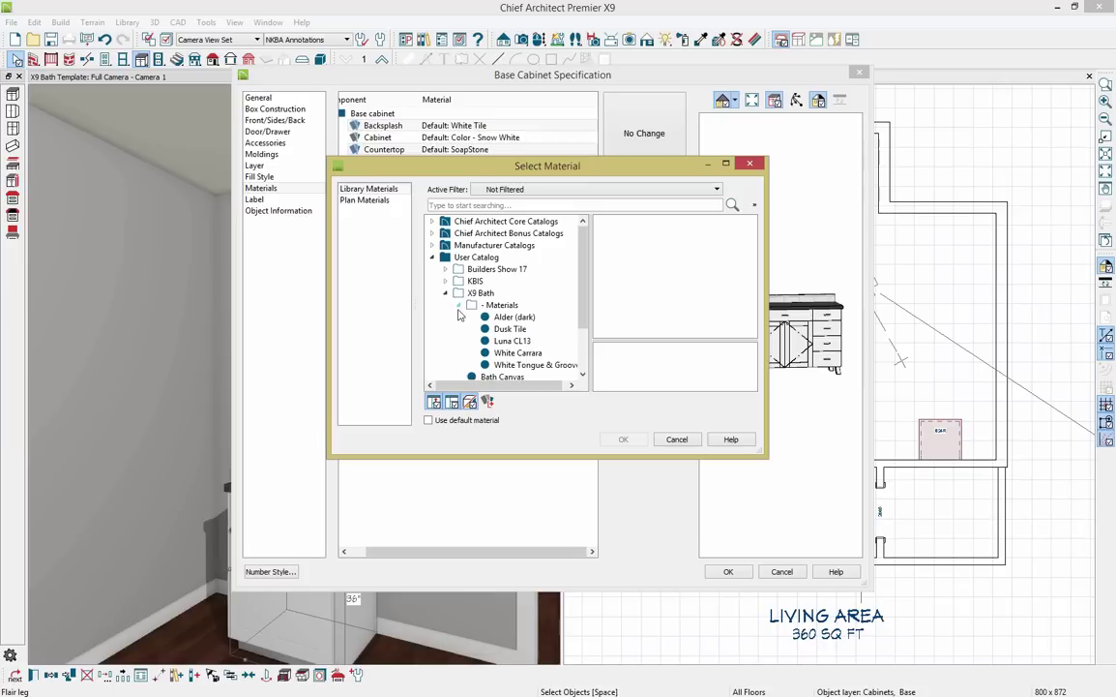
left_click(550, 353)
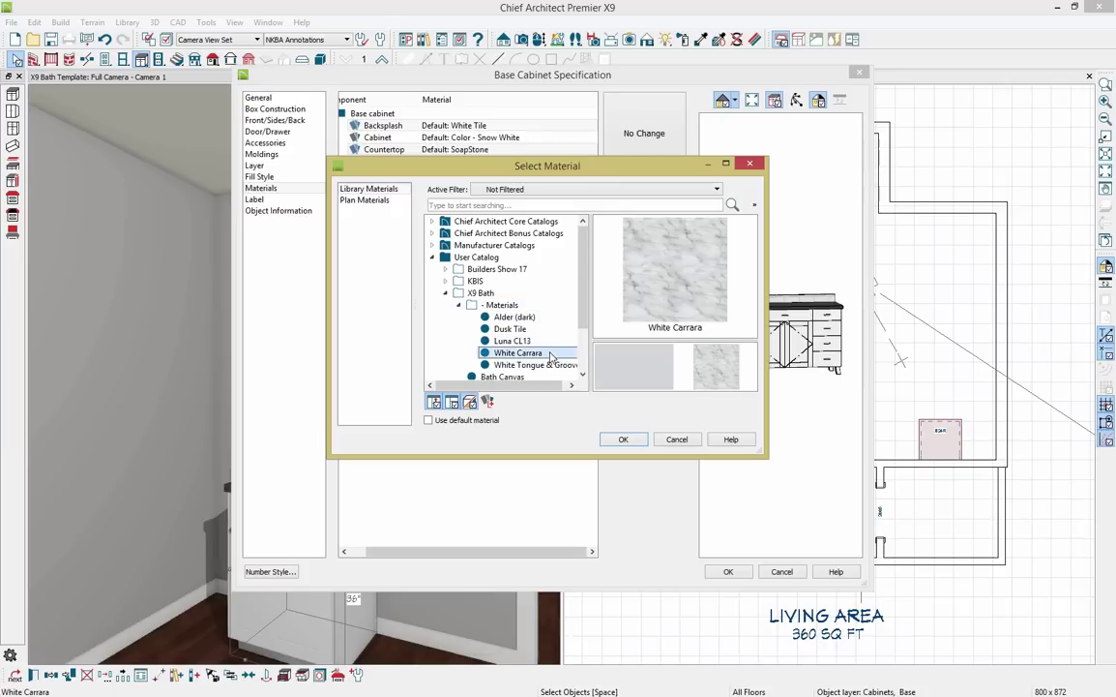
left_click(621, 439)
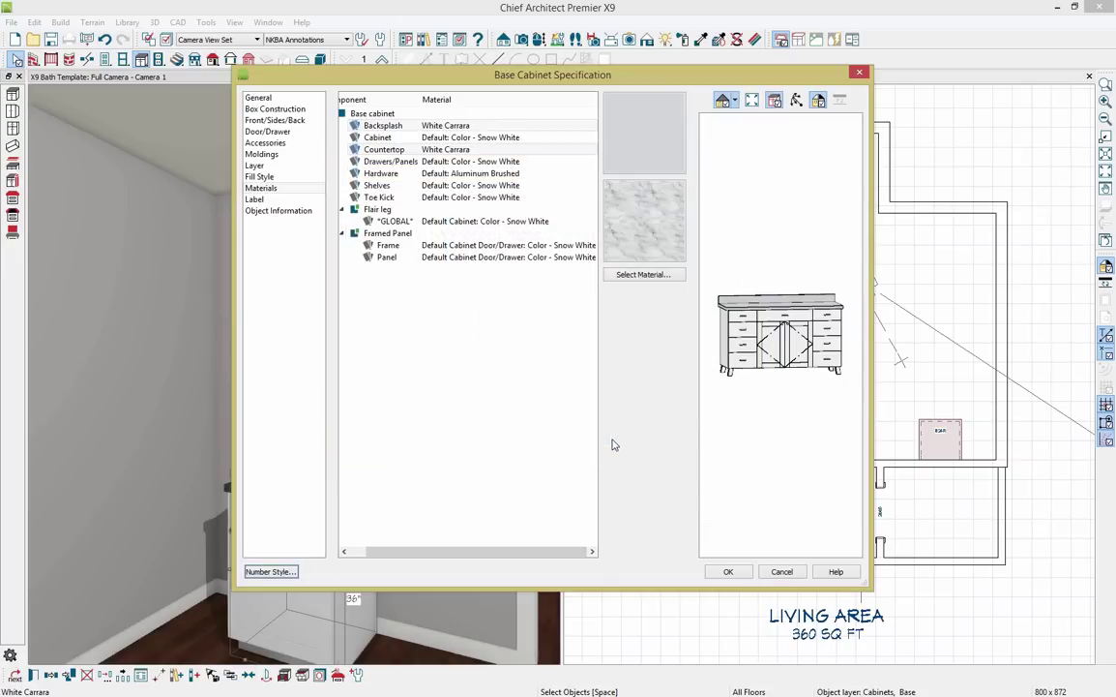
left_click(727, 571)
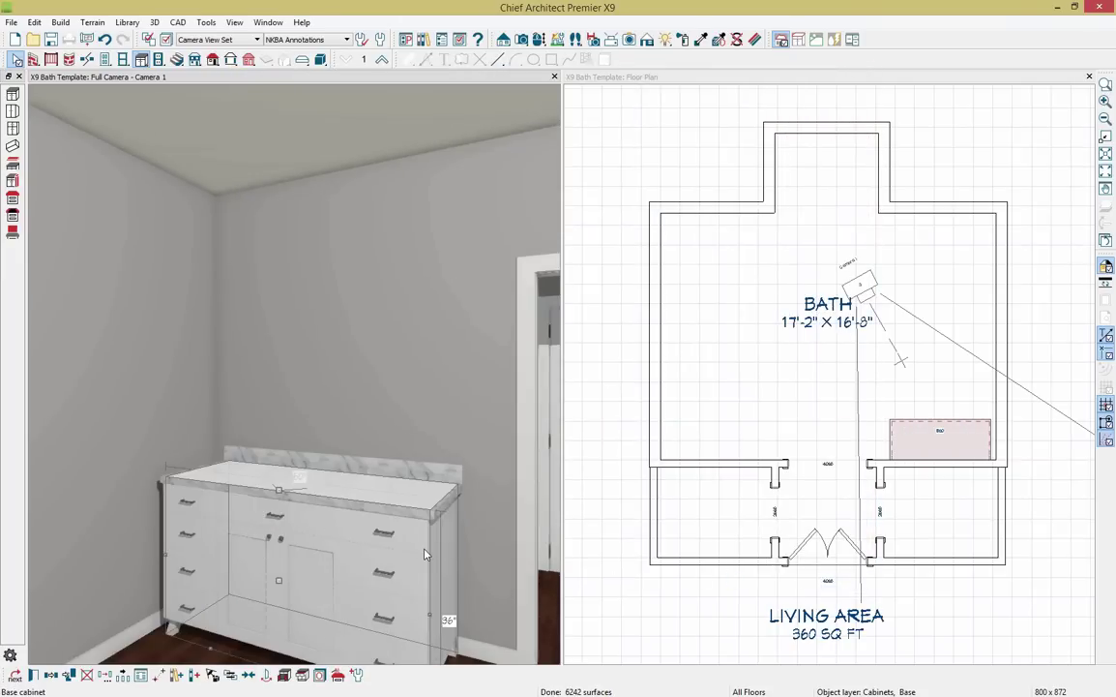
Shift the vanity cabinet slightly away from the bathroom's side wall in the floor plan, keeping its back near the doorway wall.
left_click(932, 442)
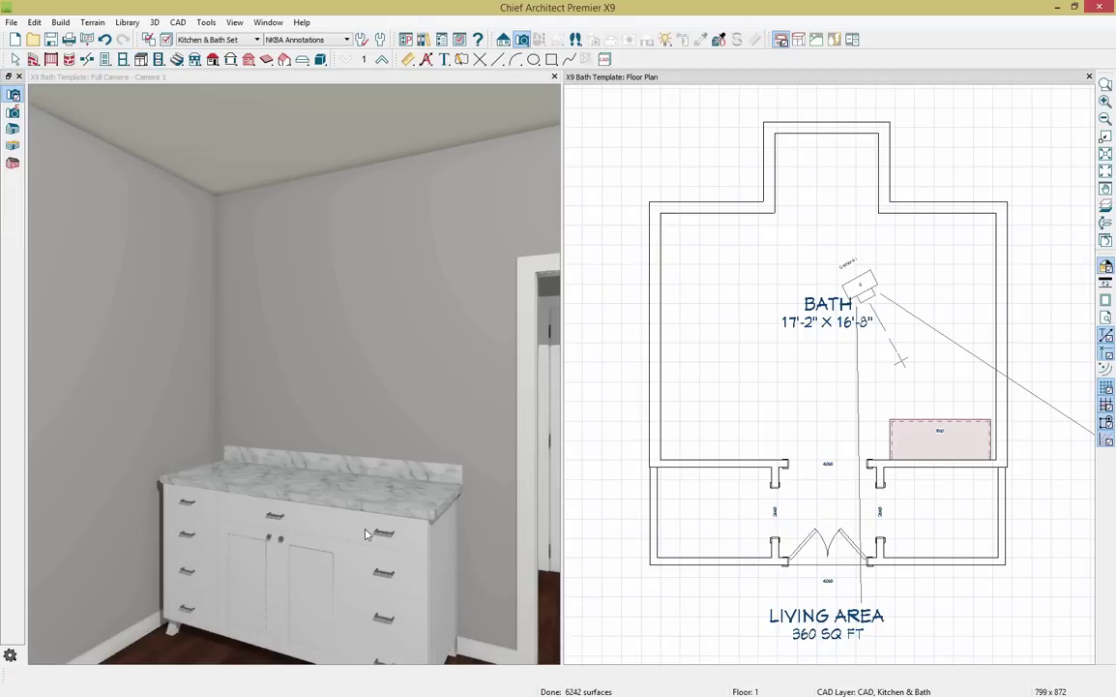
left_click(958, 445)
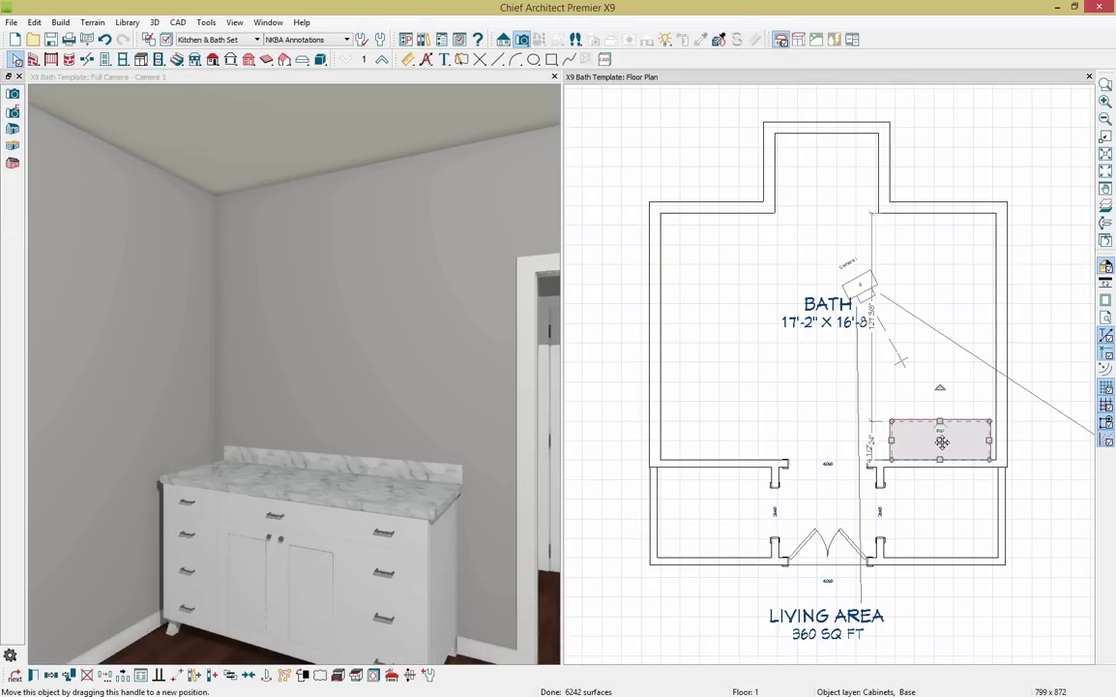
left_click_drag(934, 441, 928, 440)
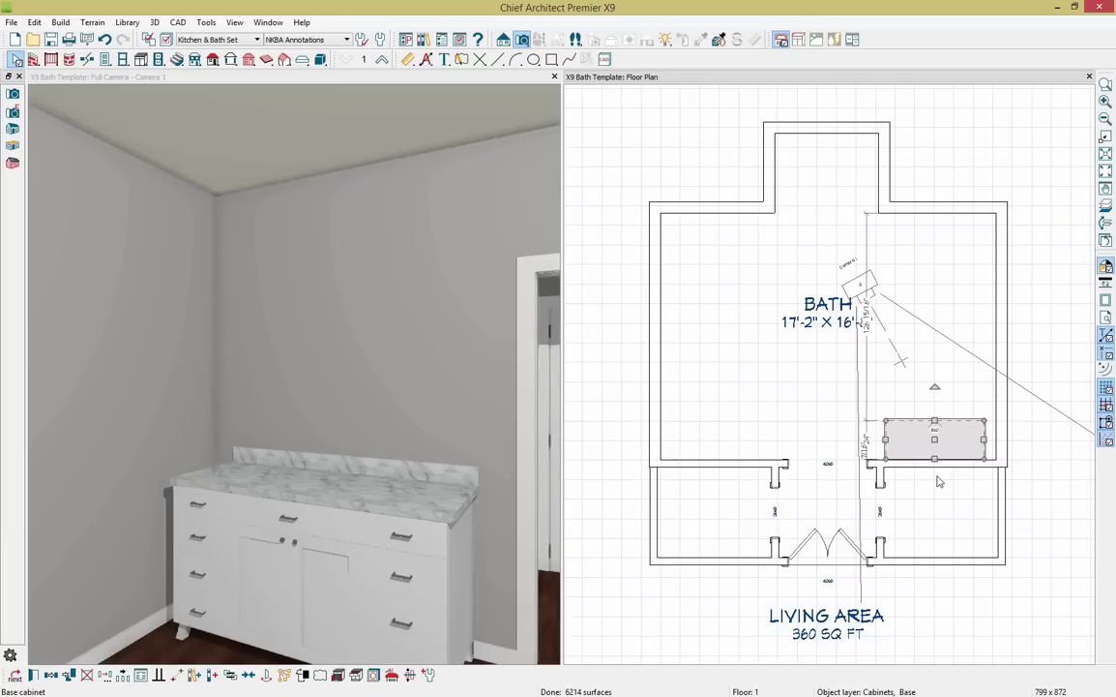
Create a wall elevation of the bathroom wall behind the vanity and show it across the full drawing area.
left_click(505, 41)
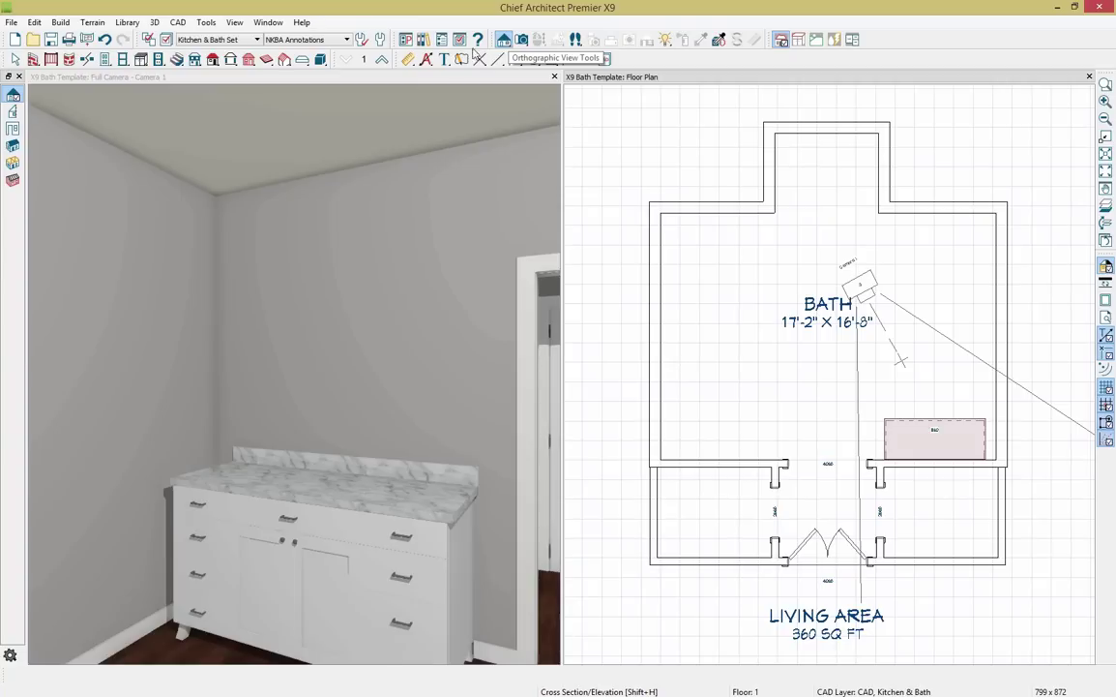
left_click(13, 129)
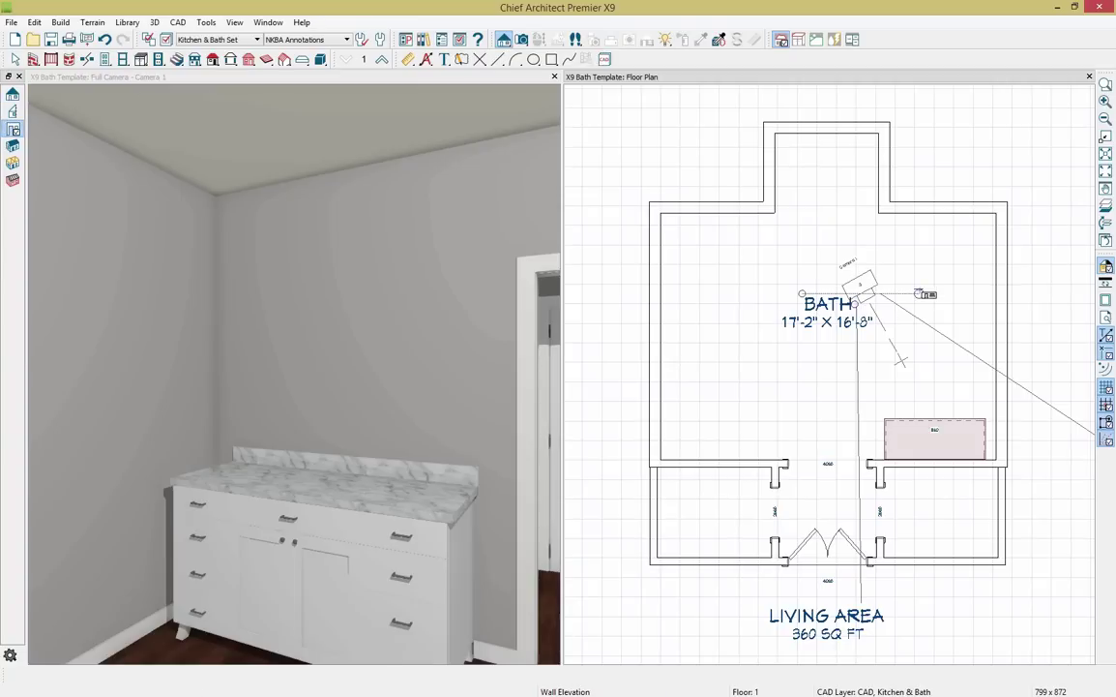
left_click_drag(930, 293, 931, 390)
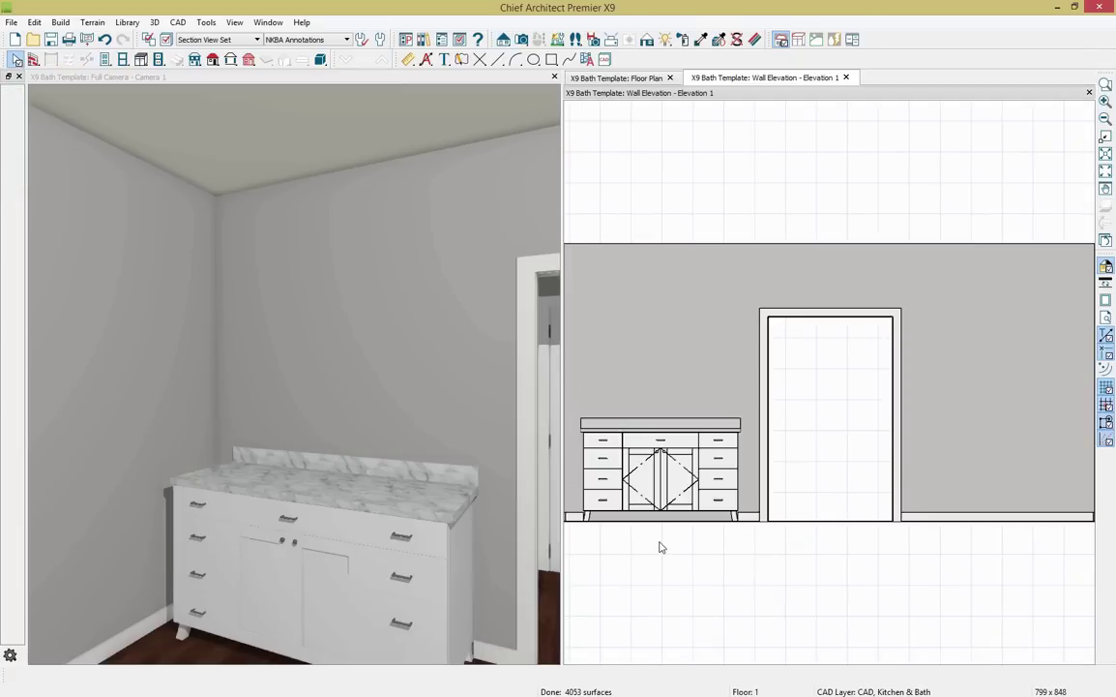
double_click(724, 93)
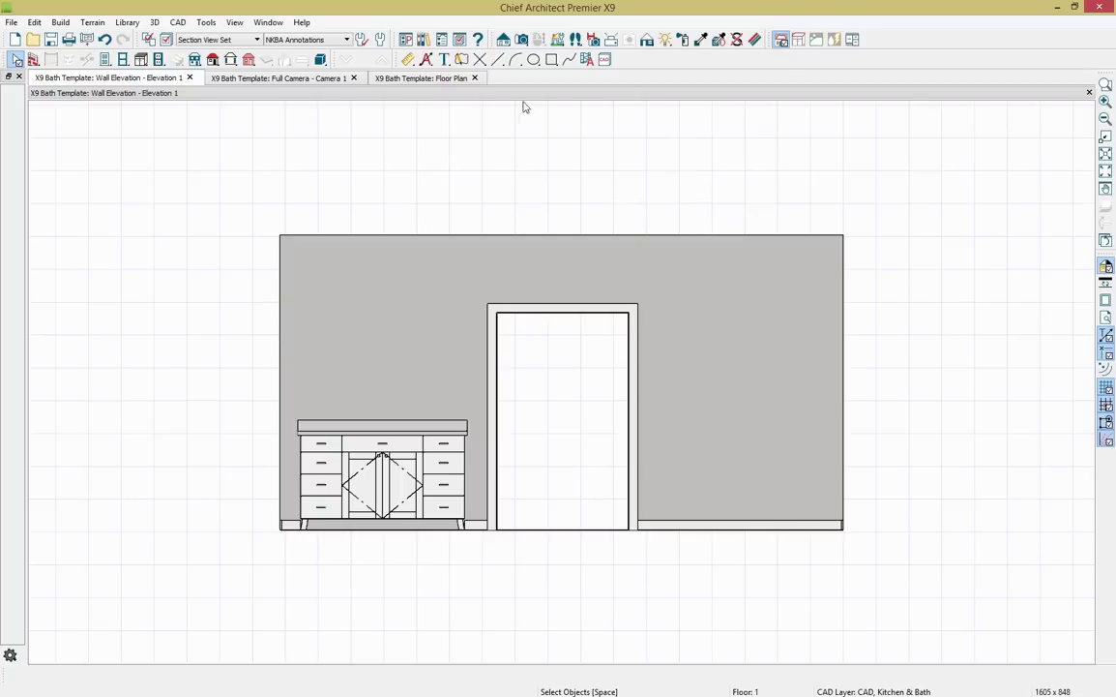
Place the Beveled Mirror (horiz) from the user catalog's X9 Bath folder on the wall above the vanity.
left_click(425, 39)
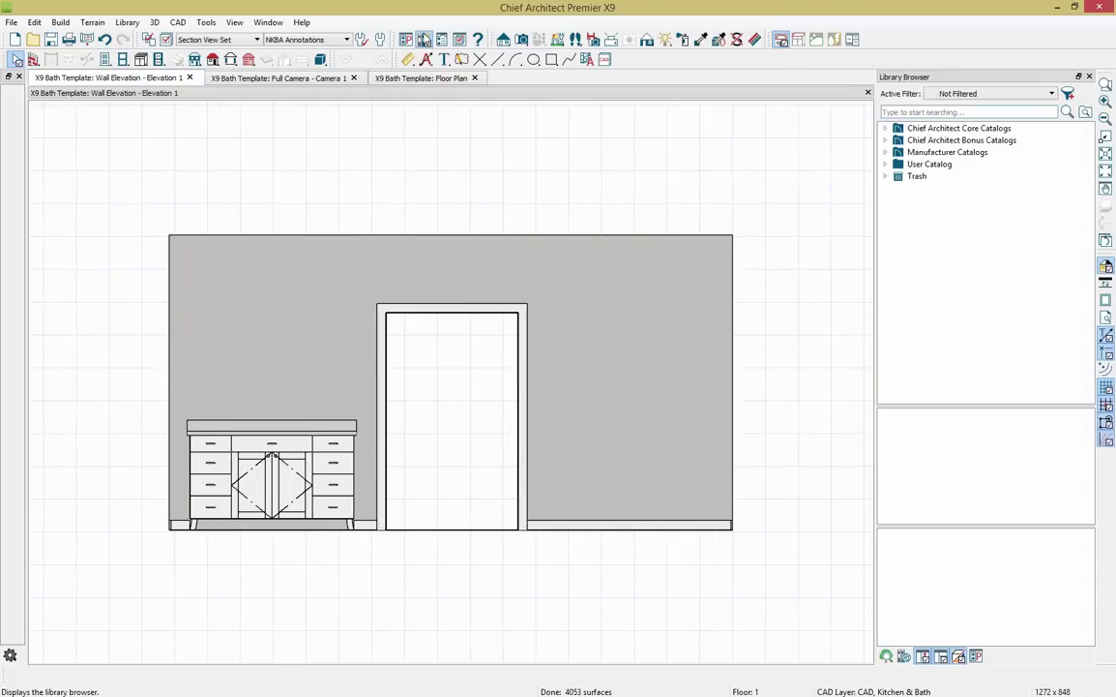
left_click(885, 165)
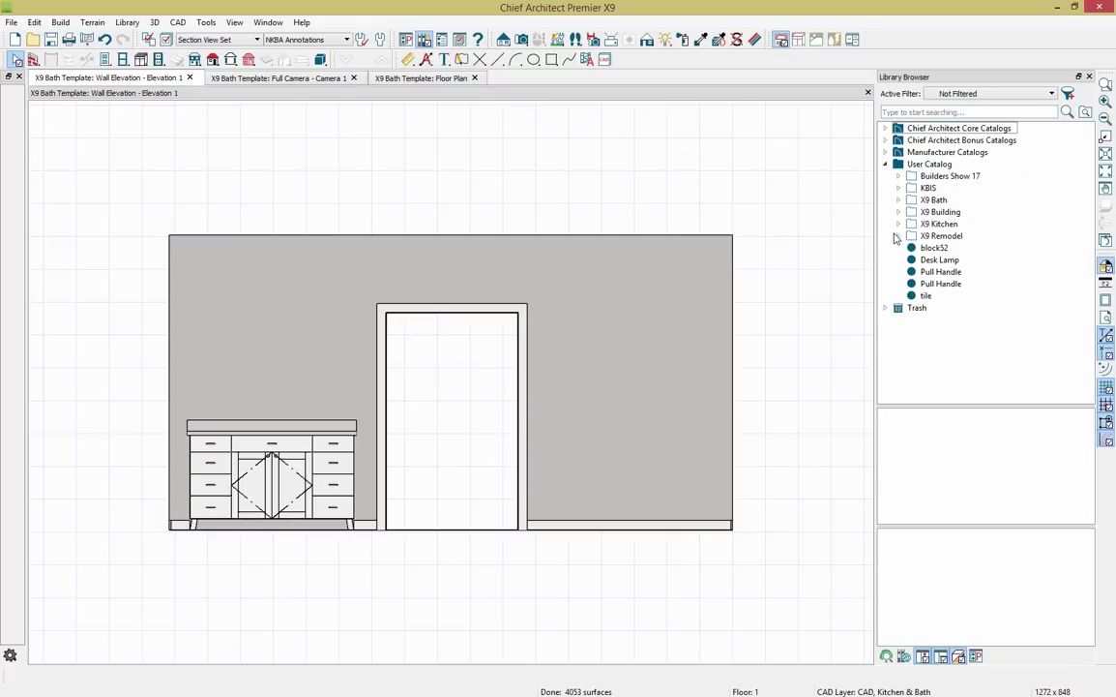
left_click(899, 200)
scroll(909, 254, "down", 1)
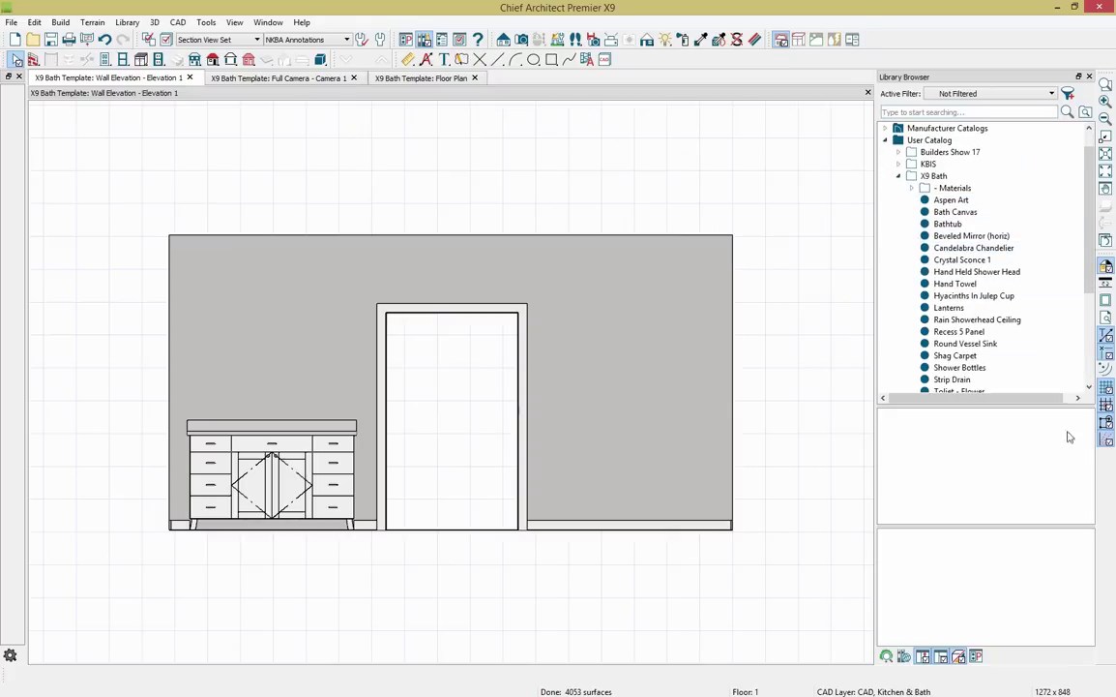
left_click_drag(1038, 404, 1019, 458)
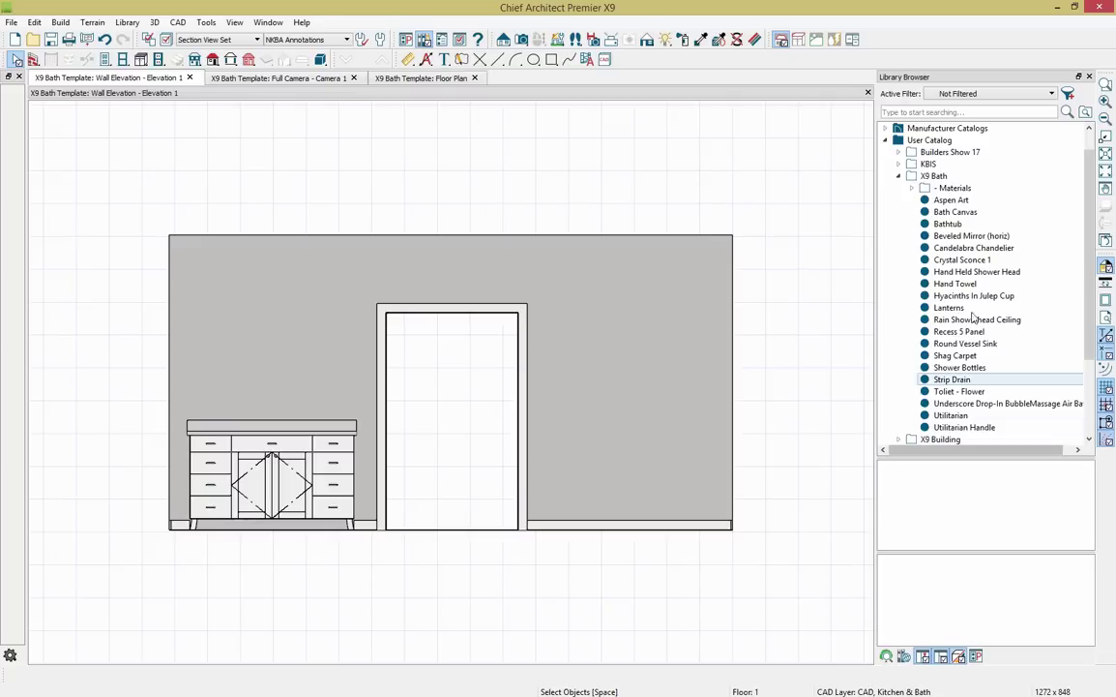
left_click(971, 236)
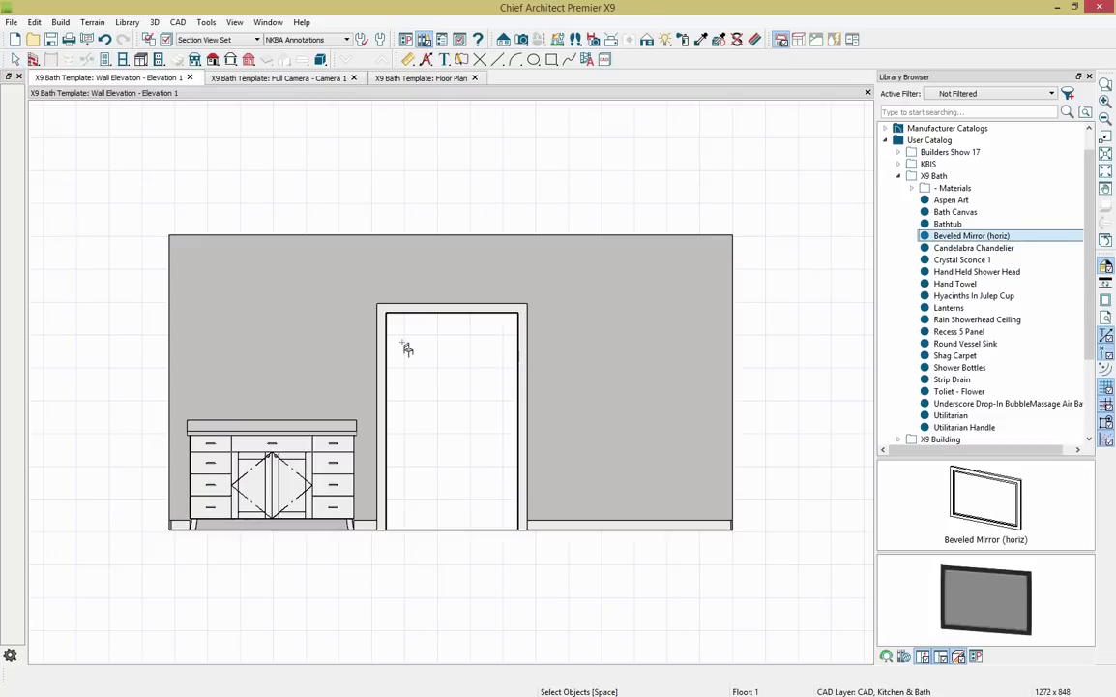
left_click(281, 365)
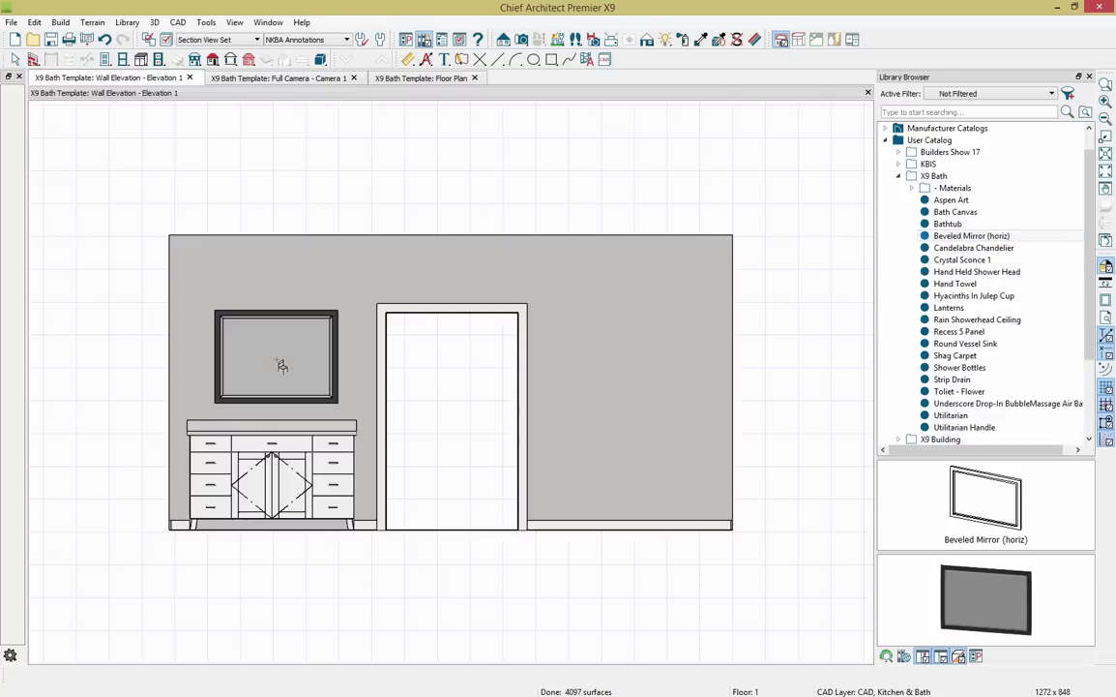
key("Escape")
Center the mirror horizontally on the vanity cabinet.
left_click(279, 362)
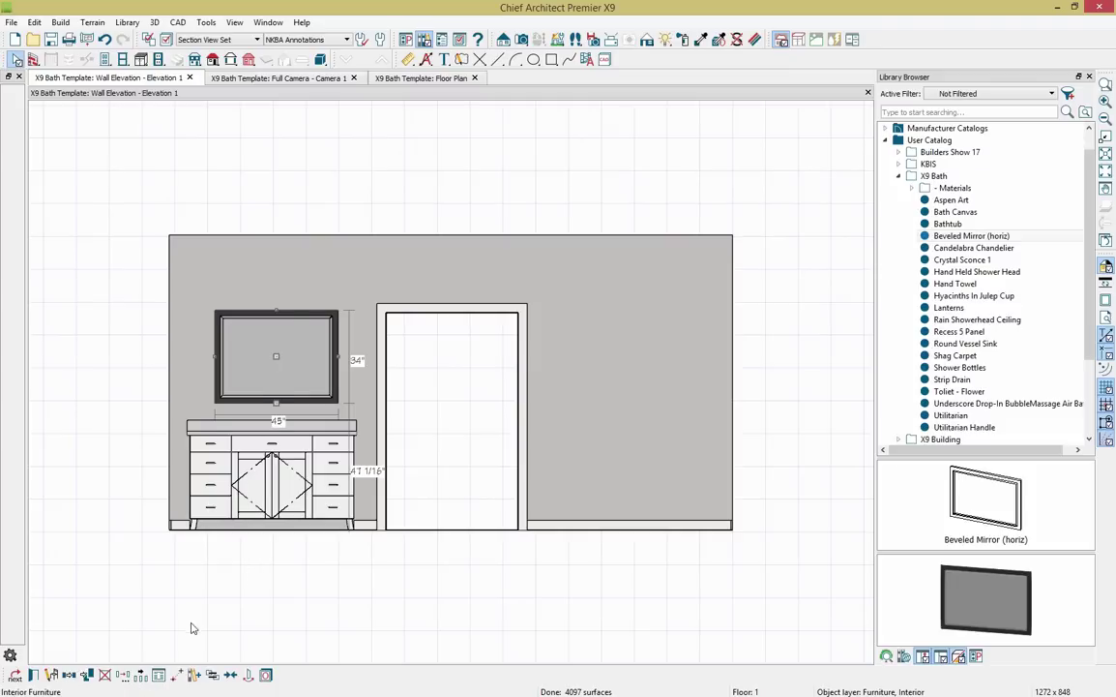
left_click(270, 495)
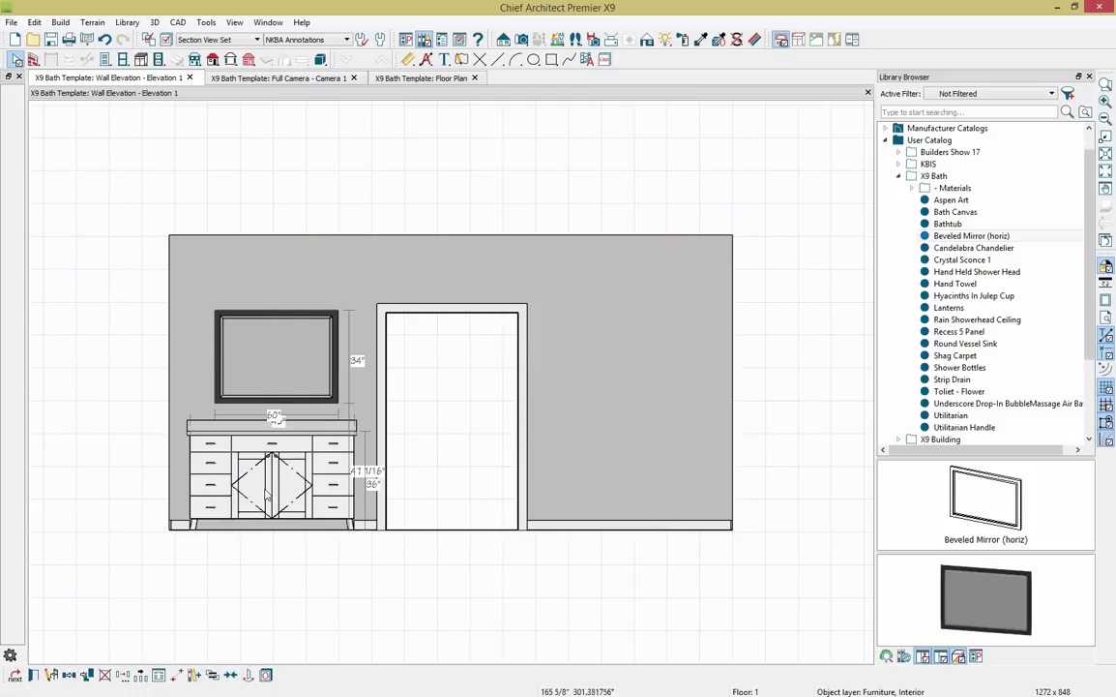
left_click_drag(270, 491, 273, 504)
left_click(272, 506)
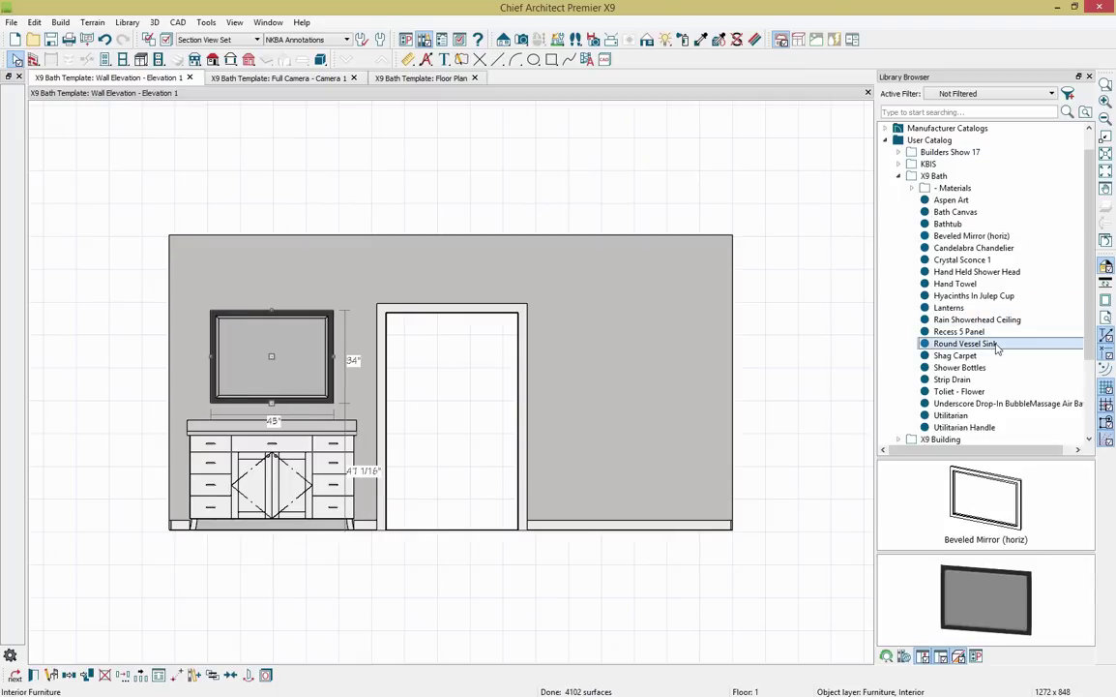
Place the Round Vessel Sink from the X9 Bath folder on the countertop and center it on the cabinet.
left_click(929, 343)
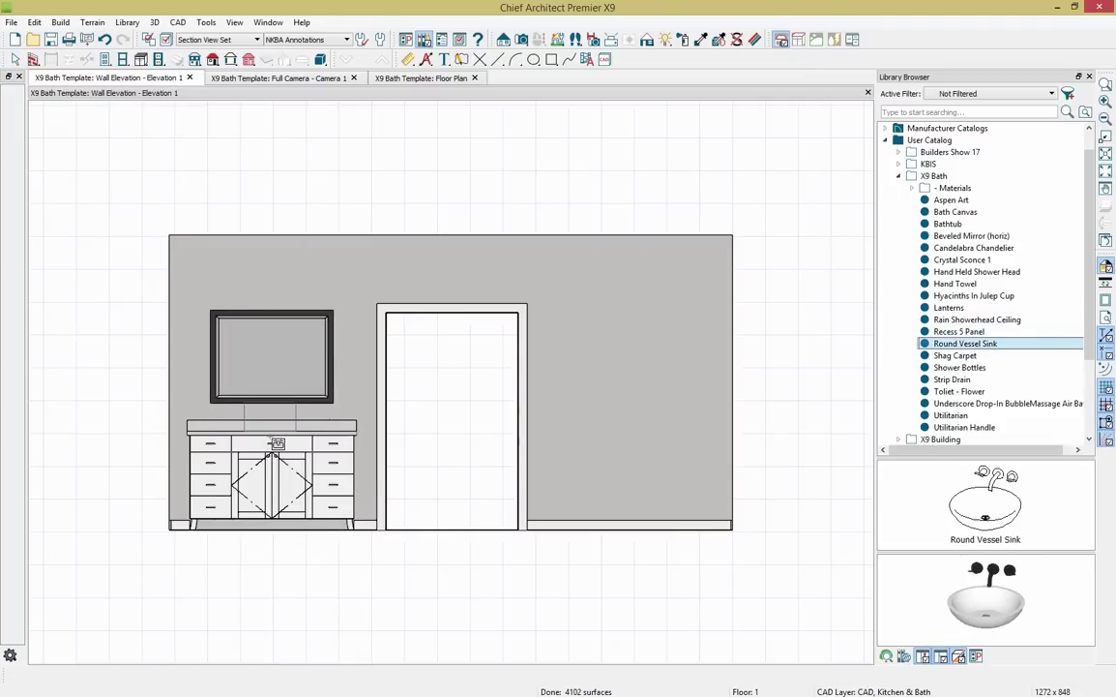
left_click(281, 440)
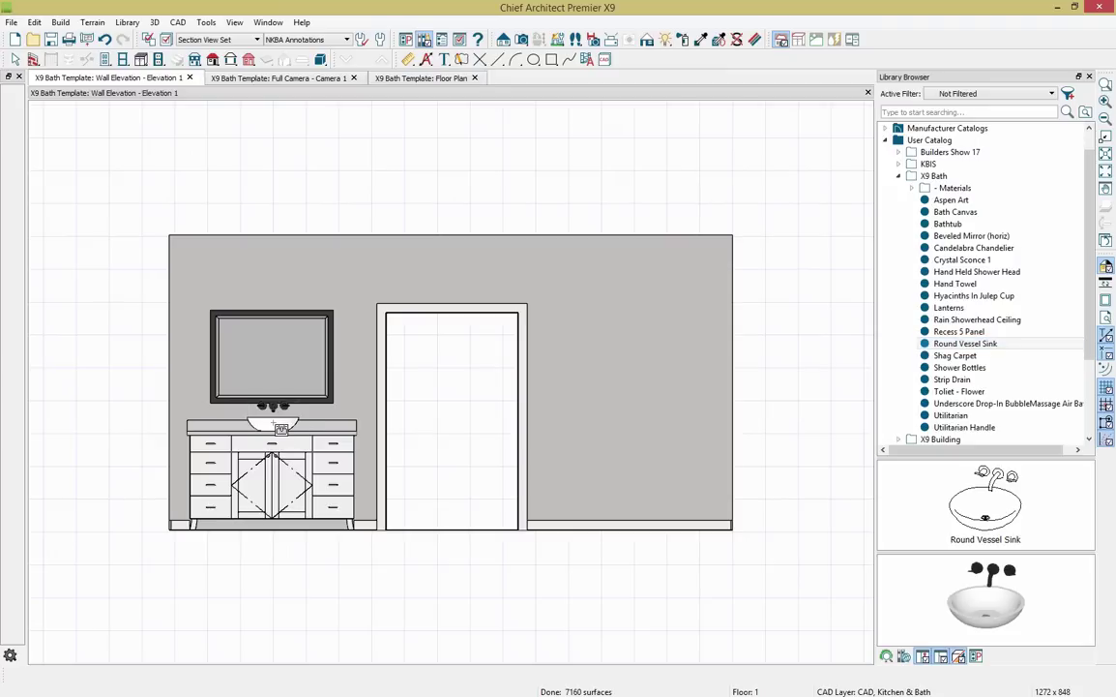
key("Escape")
left_click(275, 426)
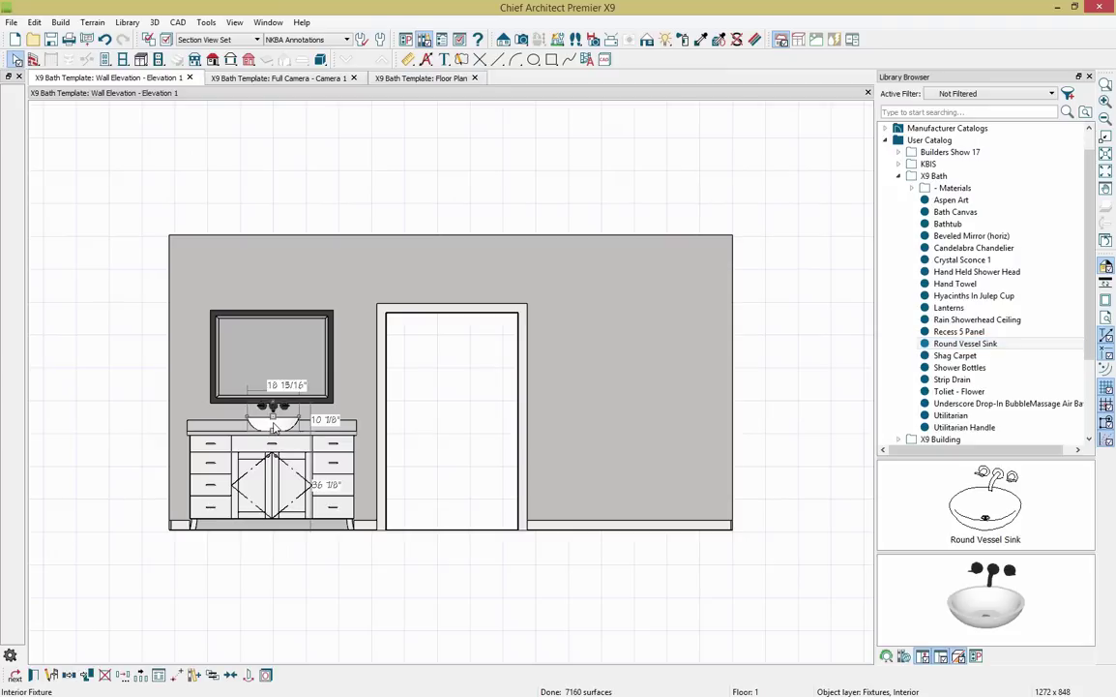
left_click(230, 676)
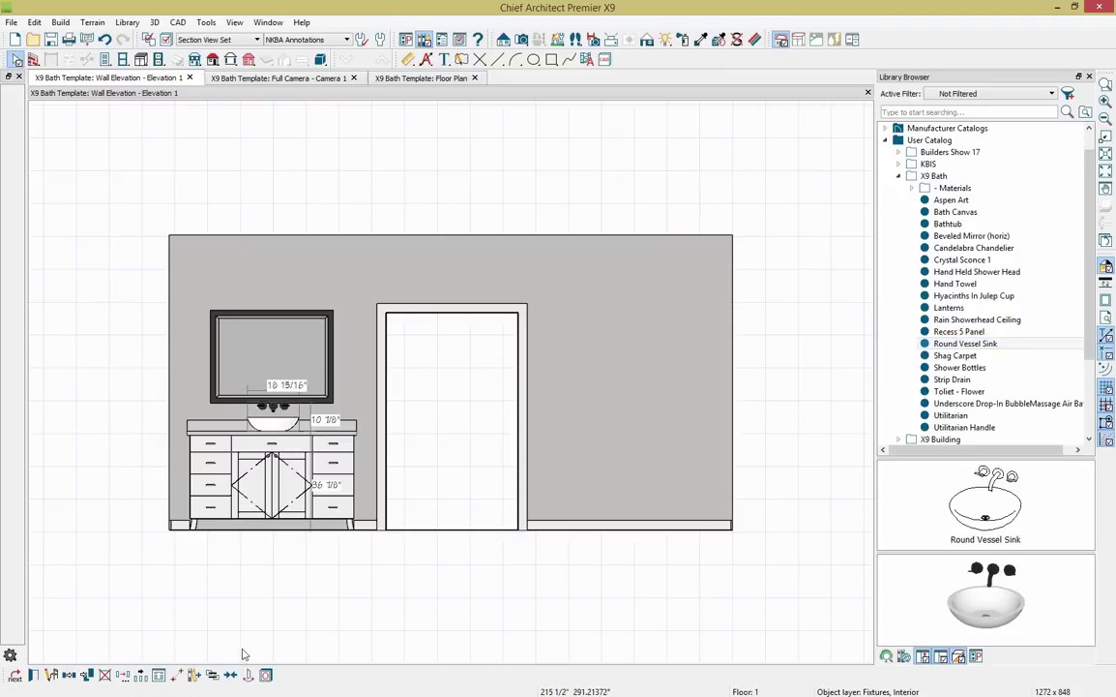
left_click(275, 493)
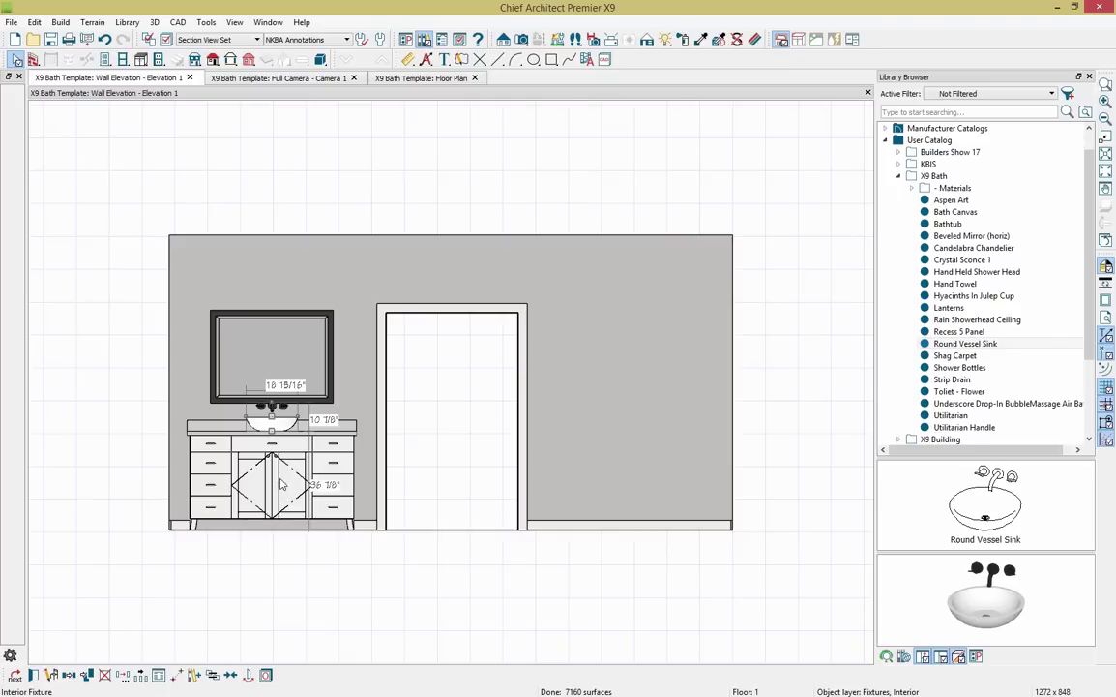
Raise the mirror above the wall faucet so its lower edge sits about 51 1/16" above the floor.
left_click(281, 355)
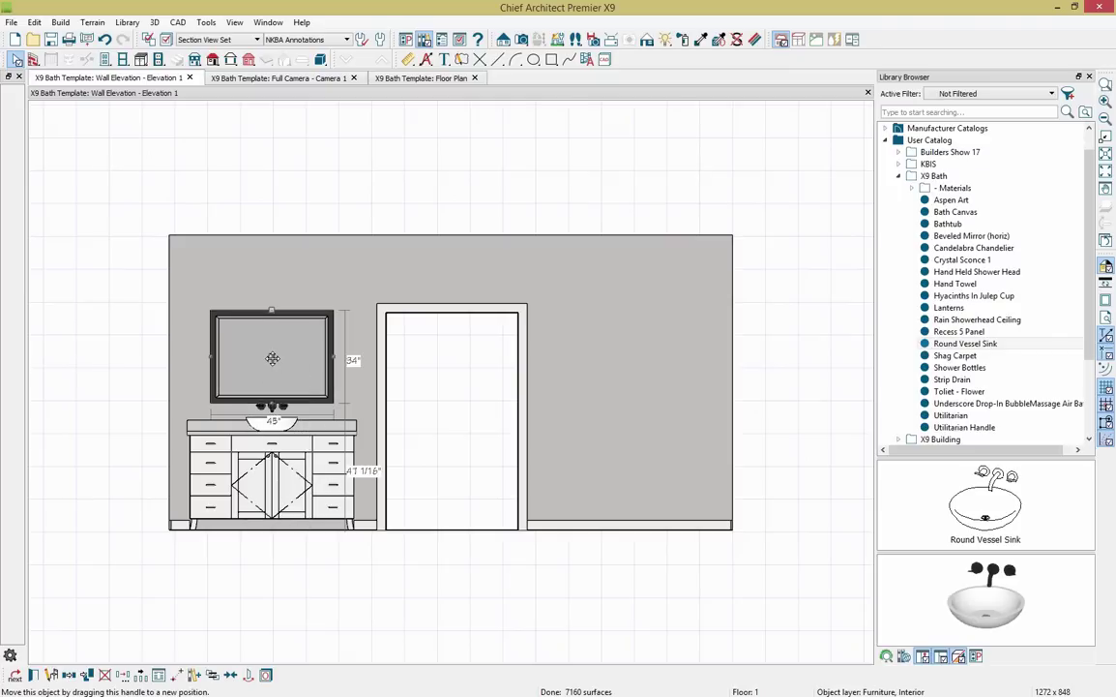
left_click_drag(273, 359, 276, 345)
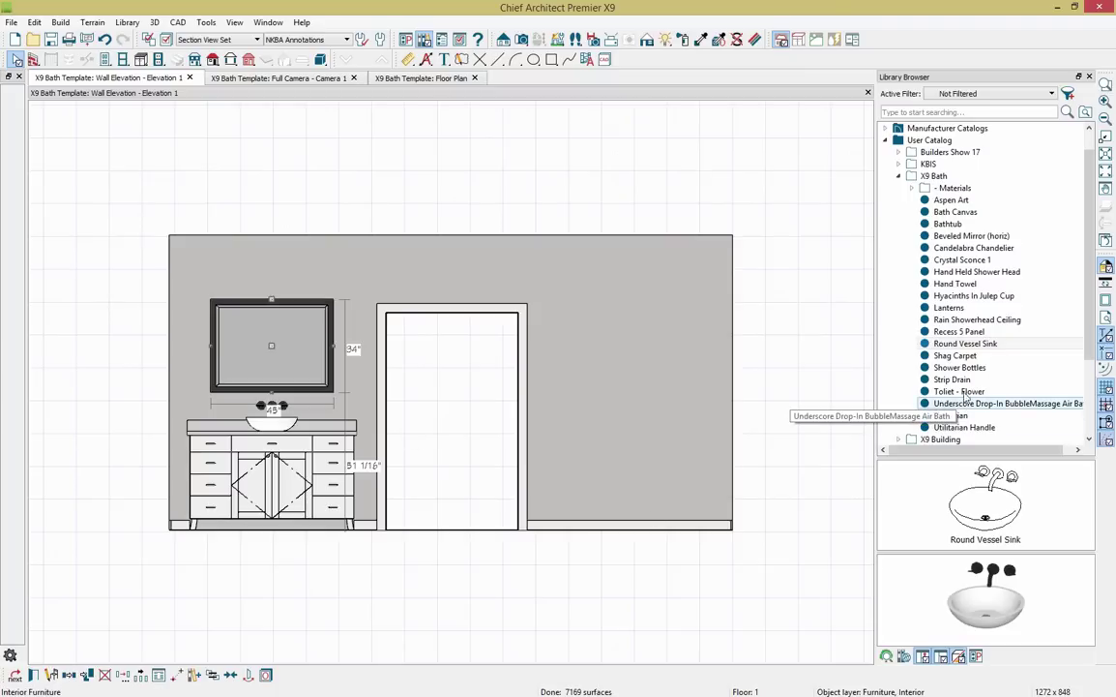
Place Hyacinths In Julep Cup on one end of the countertop and make a mirrored copy on the other side of the sink.
left_click(1001, 295)
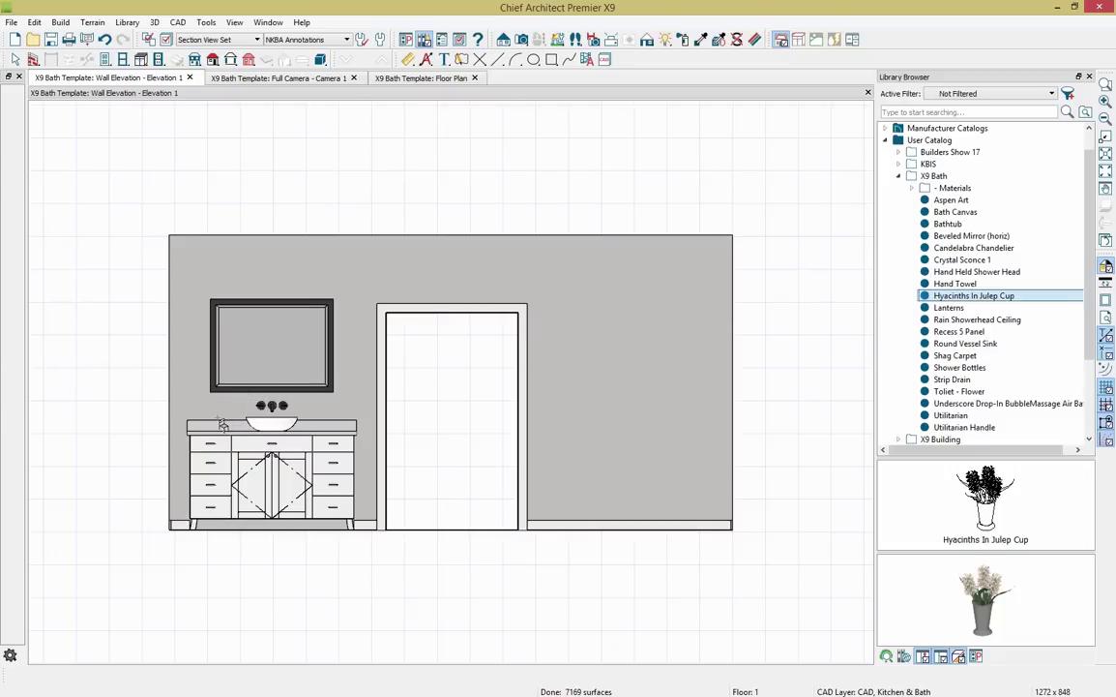
left_click(221, 424)
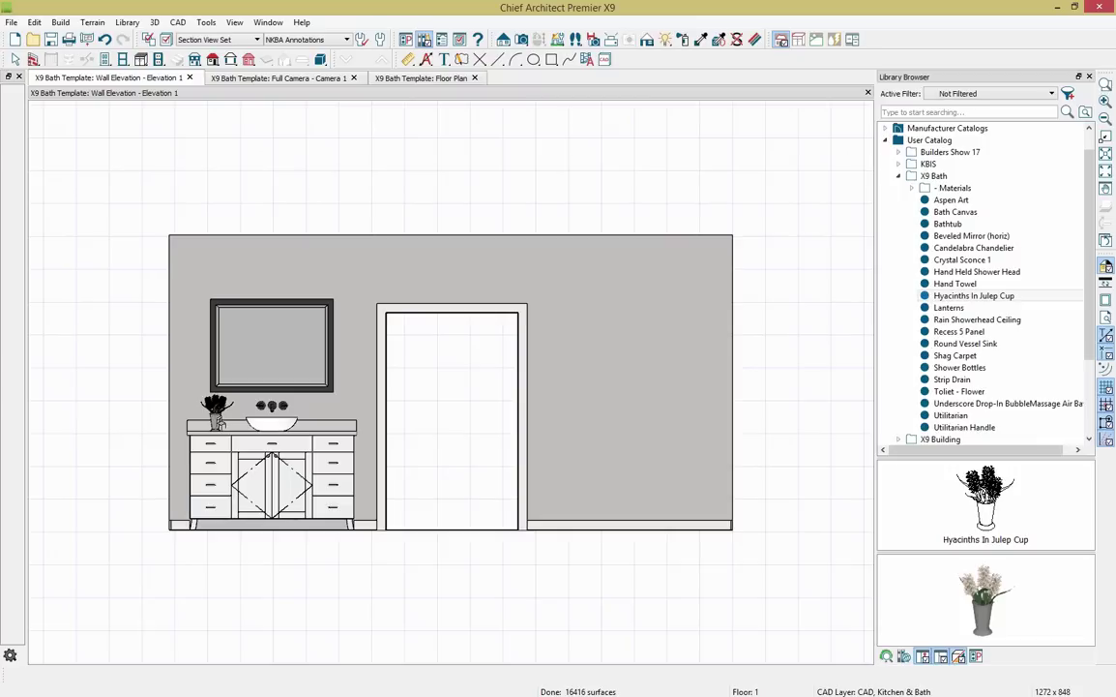
key("Escape")
left_click(216, 408)
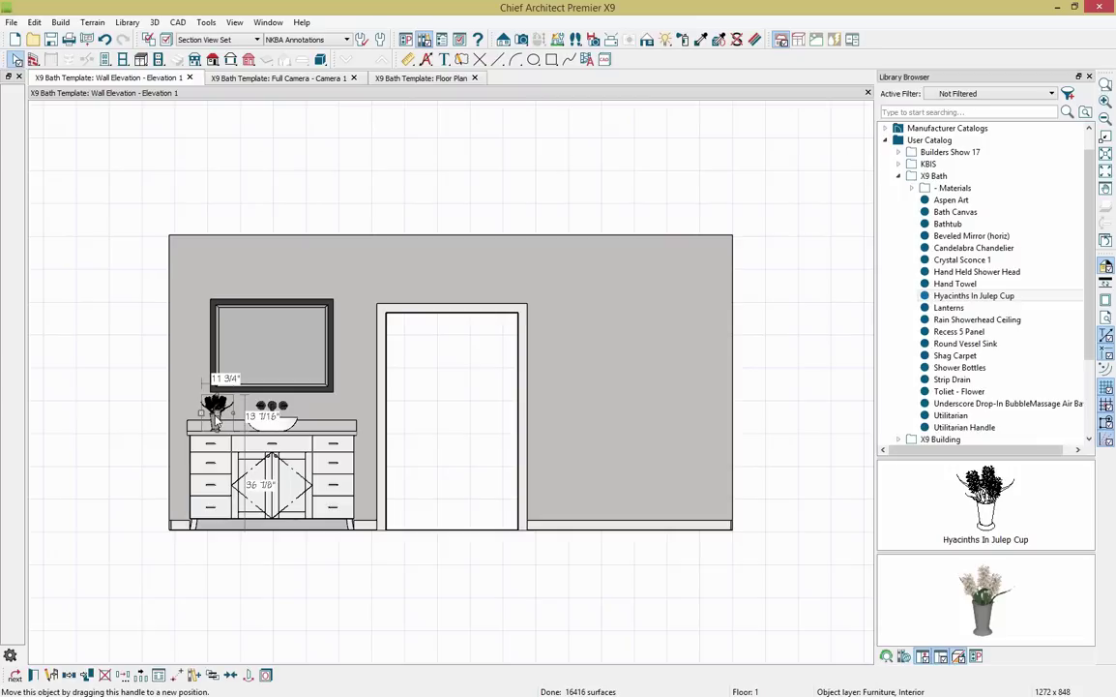
left_click(72, 675)
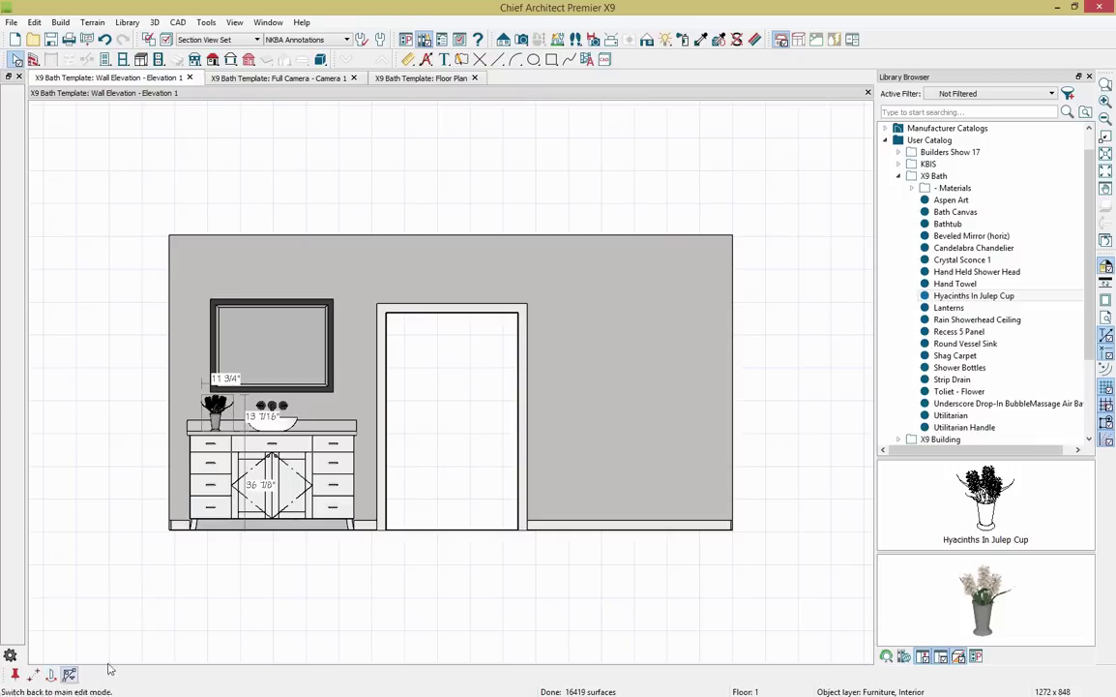
left_click_drag(272, 330, 272, 571)
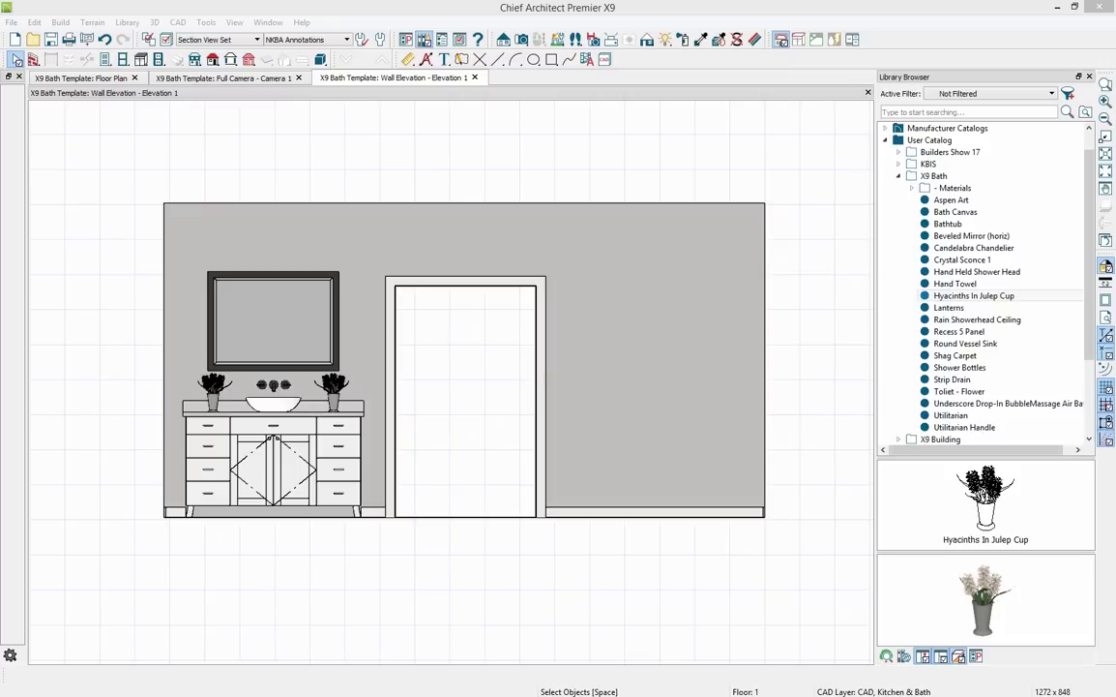
Dock the floor plan beside the camera view, place the Hand Towel next to the vanity, and move it against the side wall.
left_click_drag(82, 77, 116, 346)
middle_click_drag(240, 258, 179, 293)
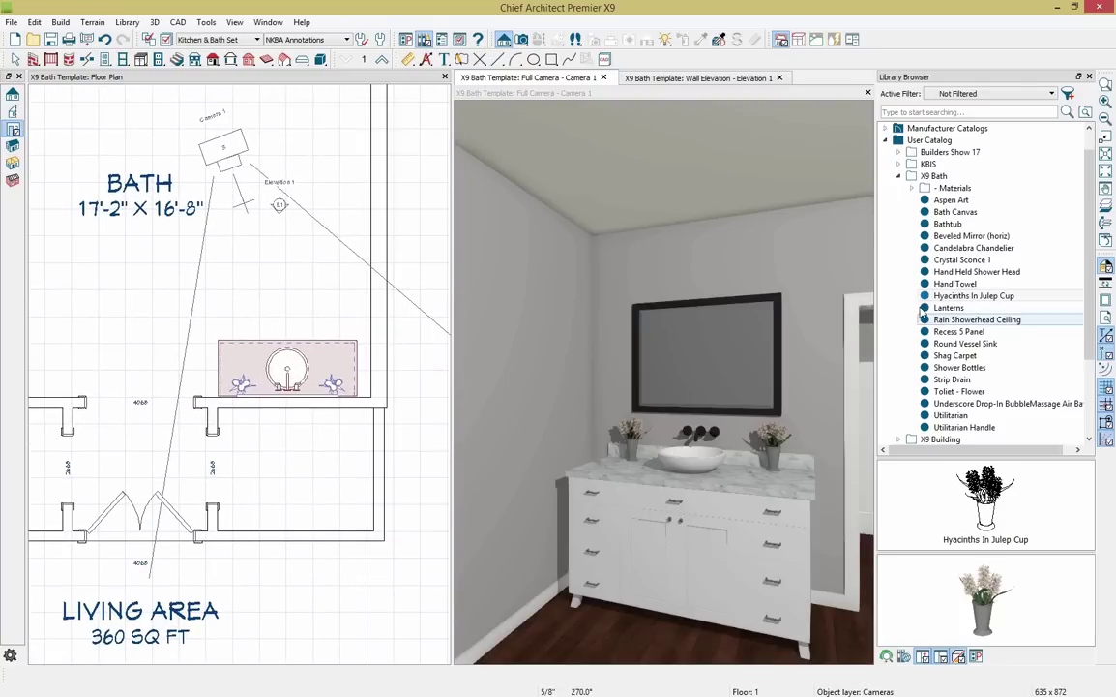
left_click(946, 283)
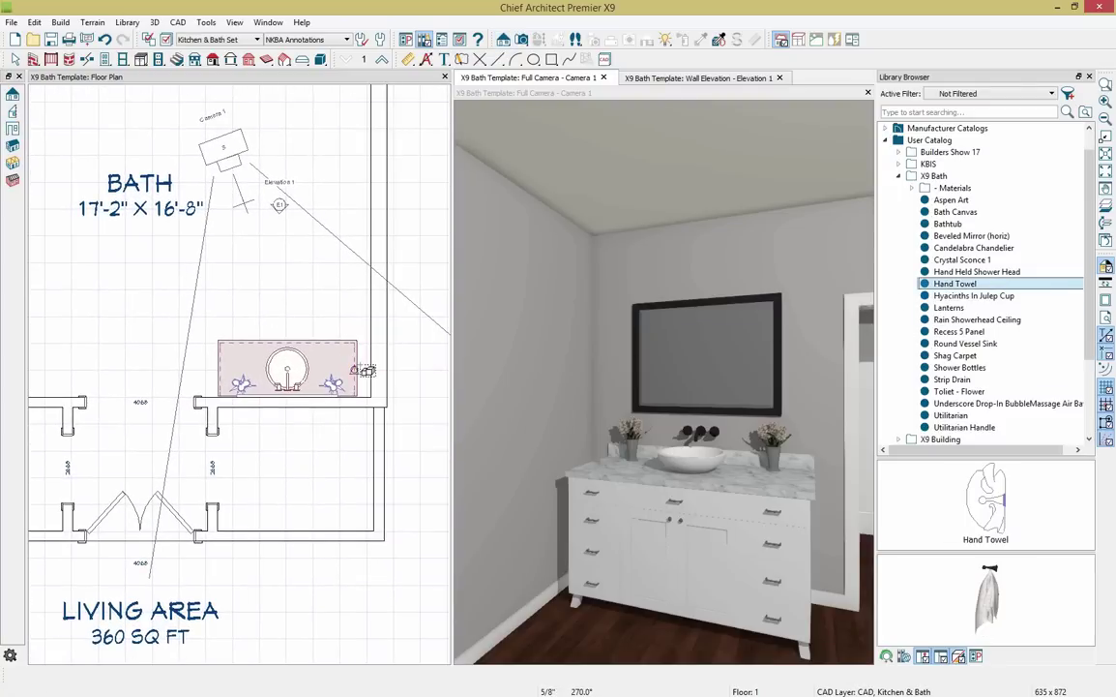
left_click(369, 370)
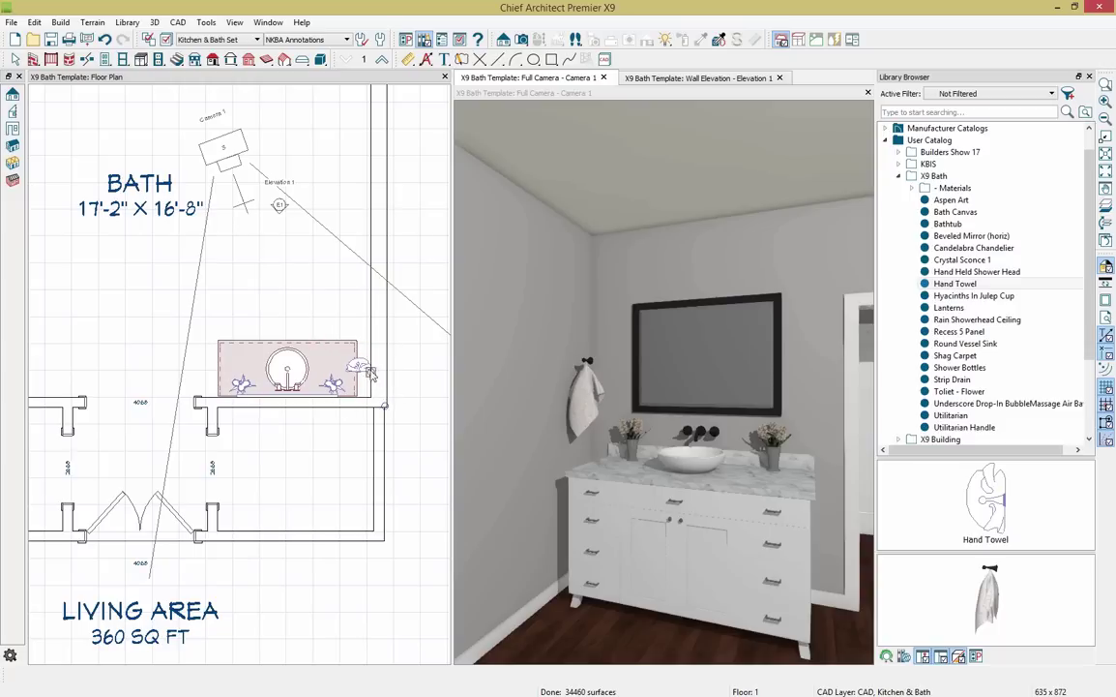
key("space")
left_click(358, 366)
left_click_drag(357, 401, 369, 364)
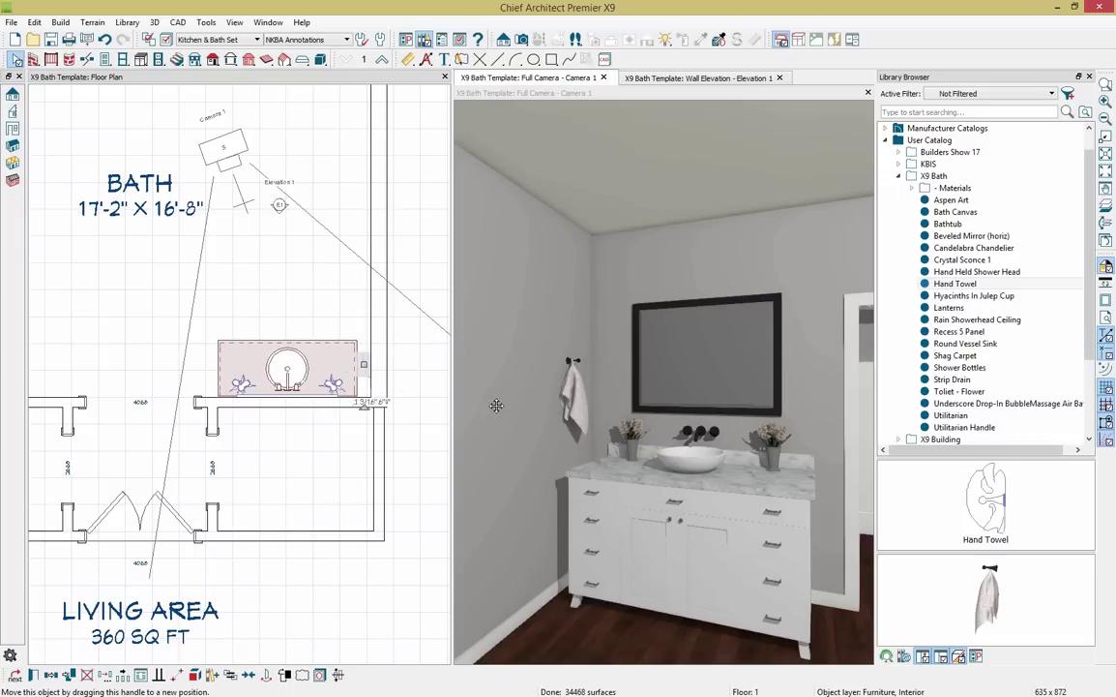
Lower the hand towel in the camera view to about 39 15/16" above the floor.
left_click(582, 396)
key("space")
left_click(582, 397)
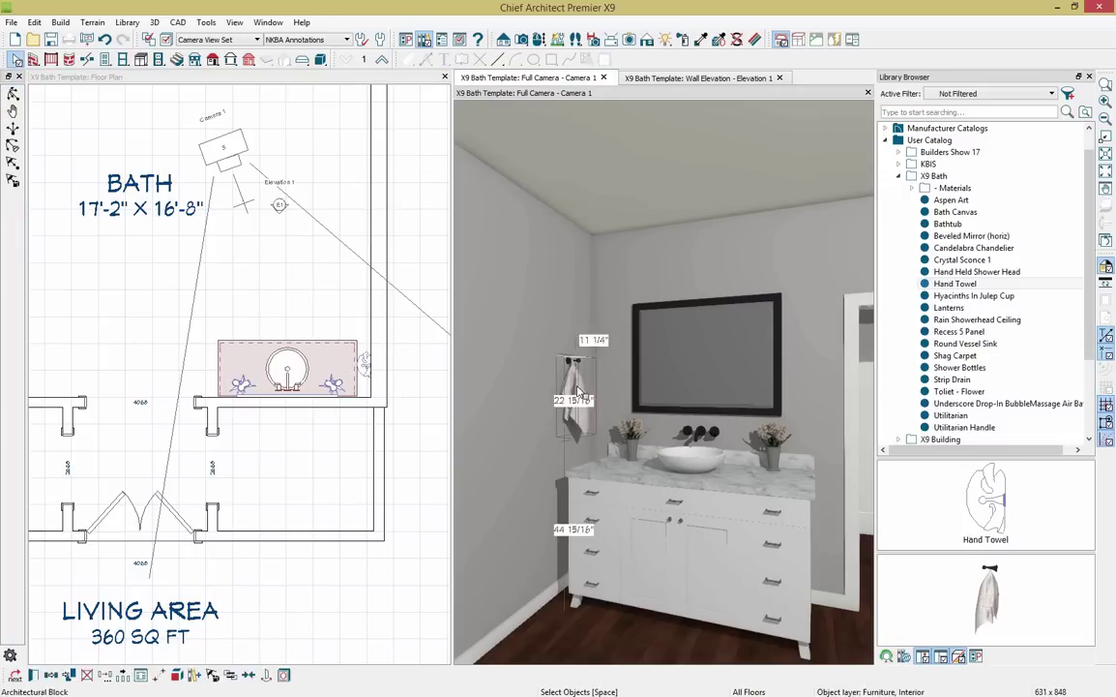
left_click_drag(584, 397, 581, 416)
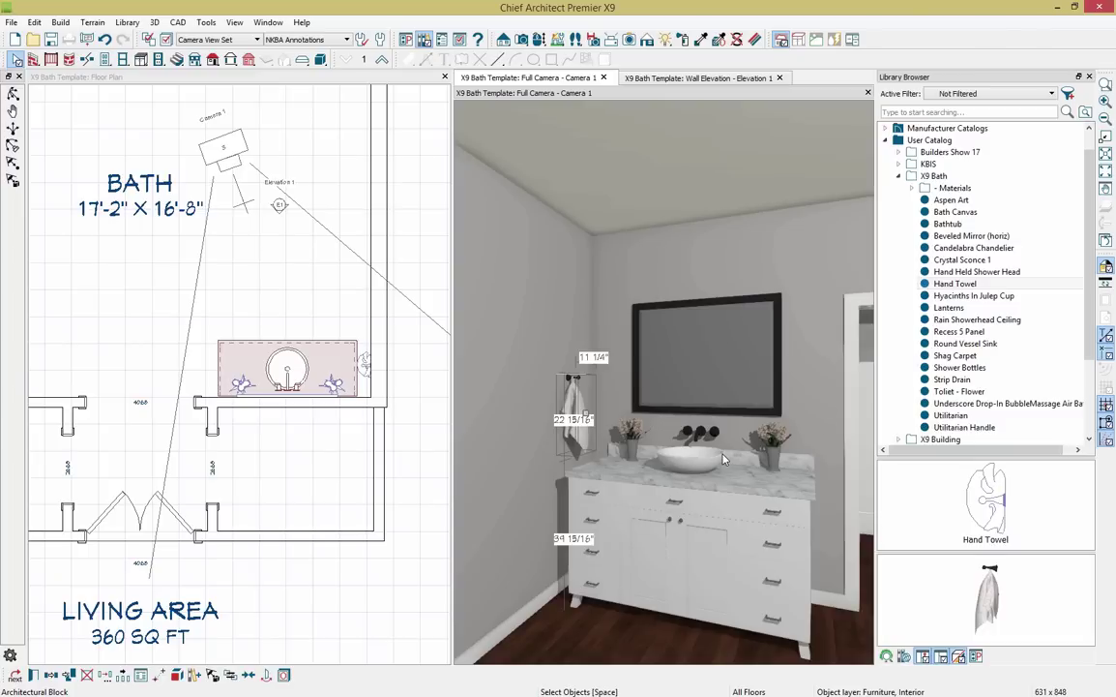
Turn on reflections in the camera view so the vanity mirror reflects the room.
left_click(153, 23)
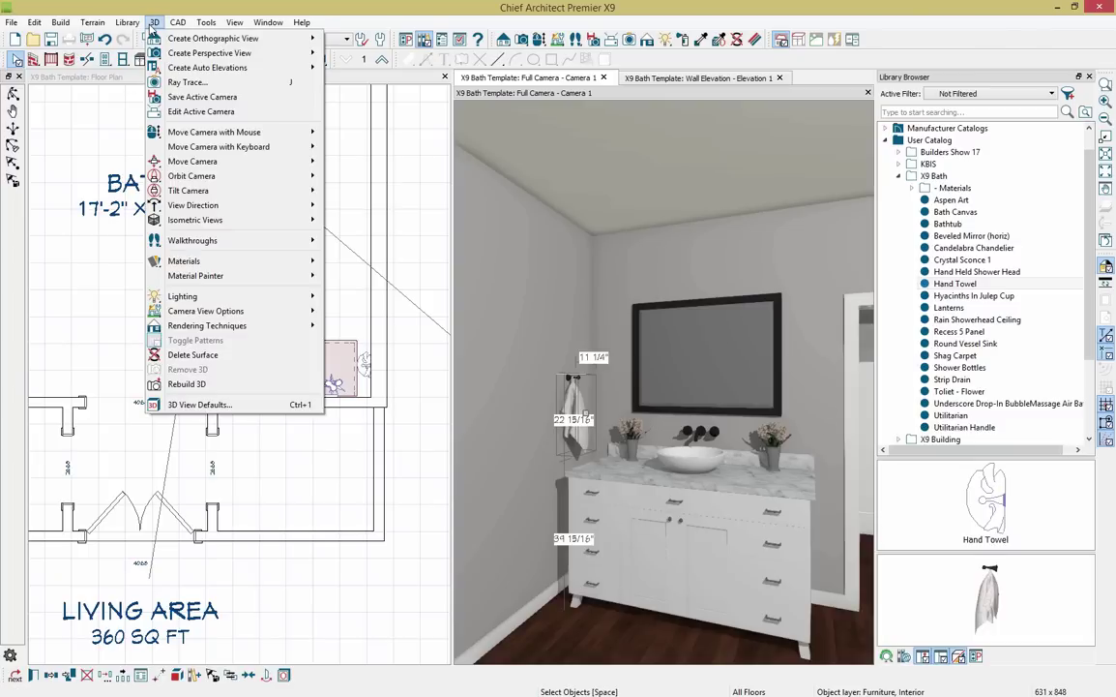
mouse_move(293, 314)
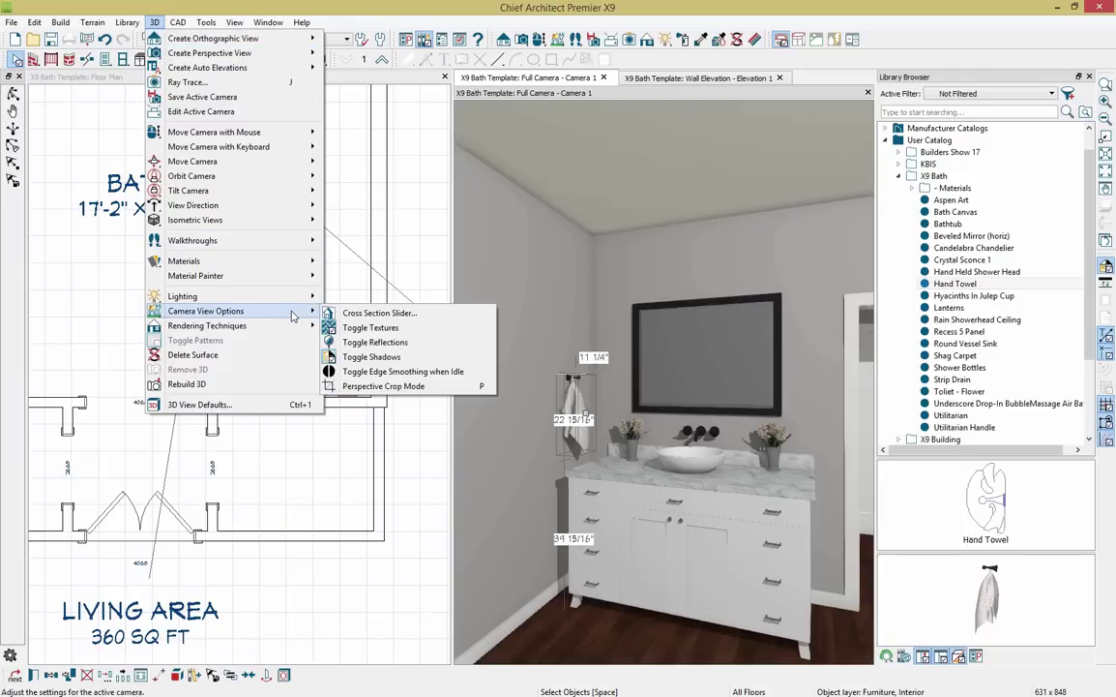
left_click(382, 343)
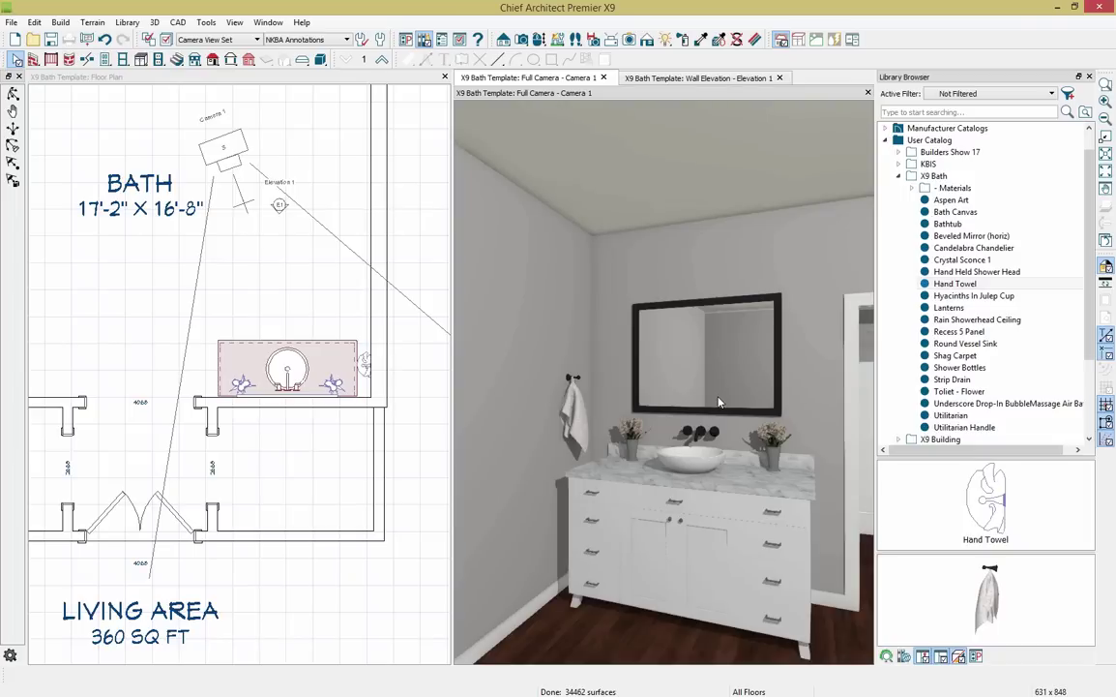
Bring up the Elevation 1 wall view, close the Library Browser, and enlarge the elevation to fill the workspace.
left_click(714, 85)
middle_click_drag(628, 361, 707, 330)
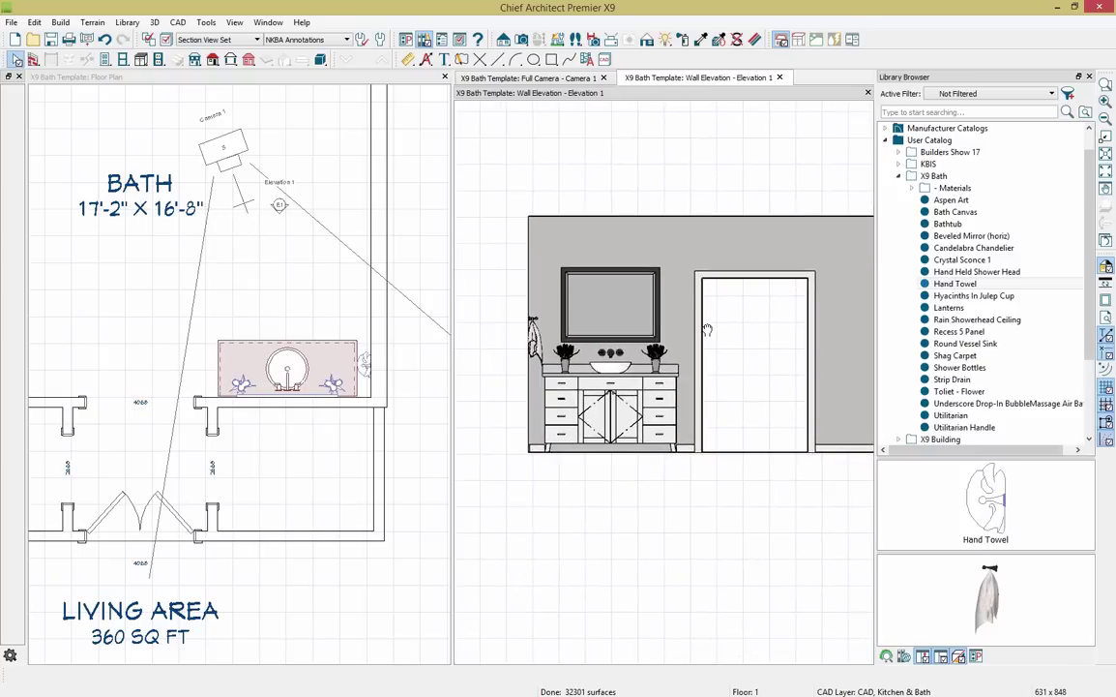
left_click(1088, 77)
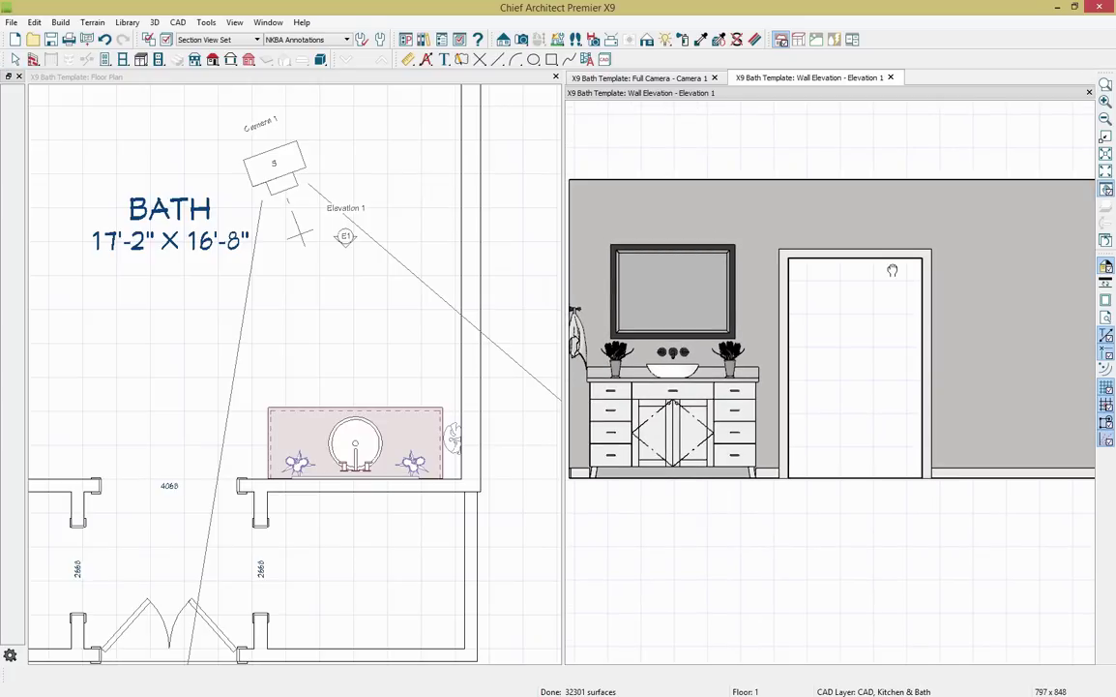
double_click(787, 95)
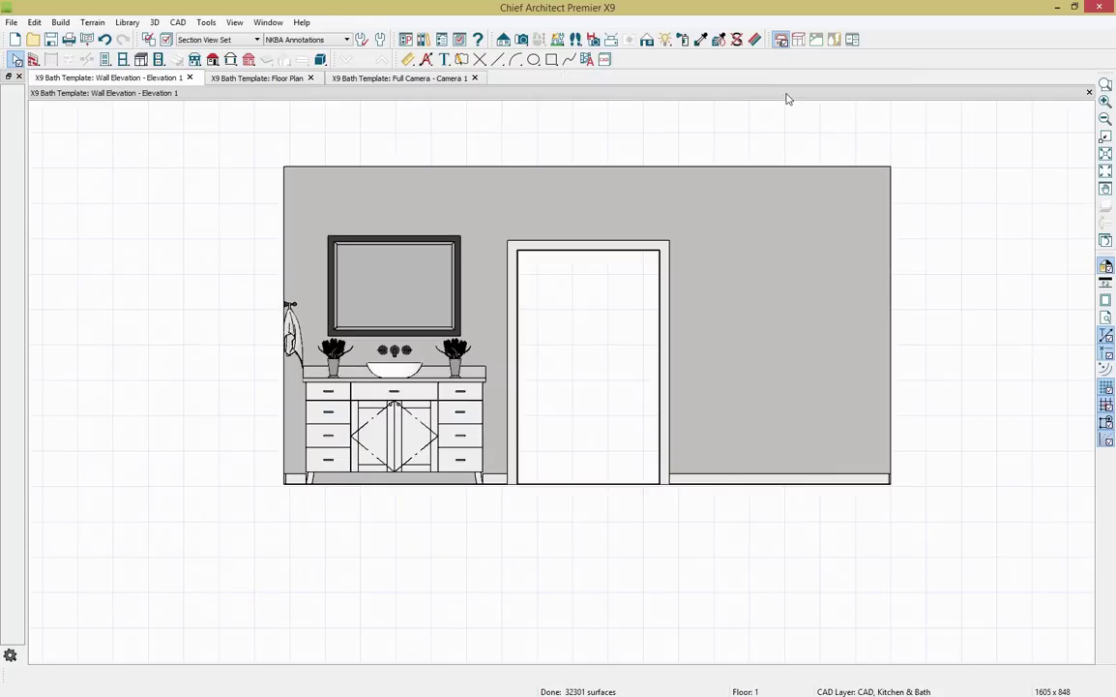
scroll(590, 329, "up", 2)
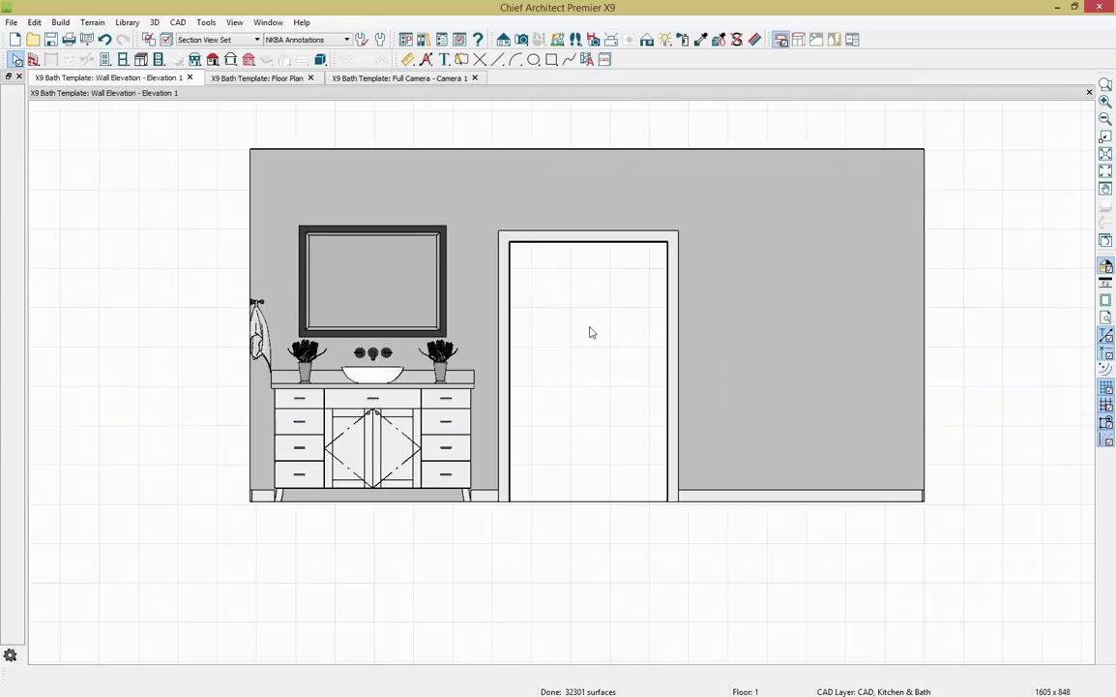
scroll(592, 332, "up", 3)
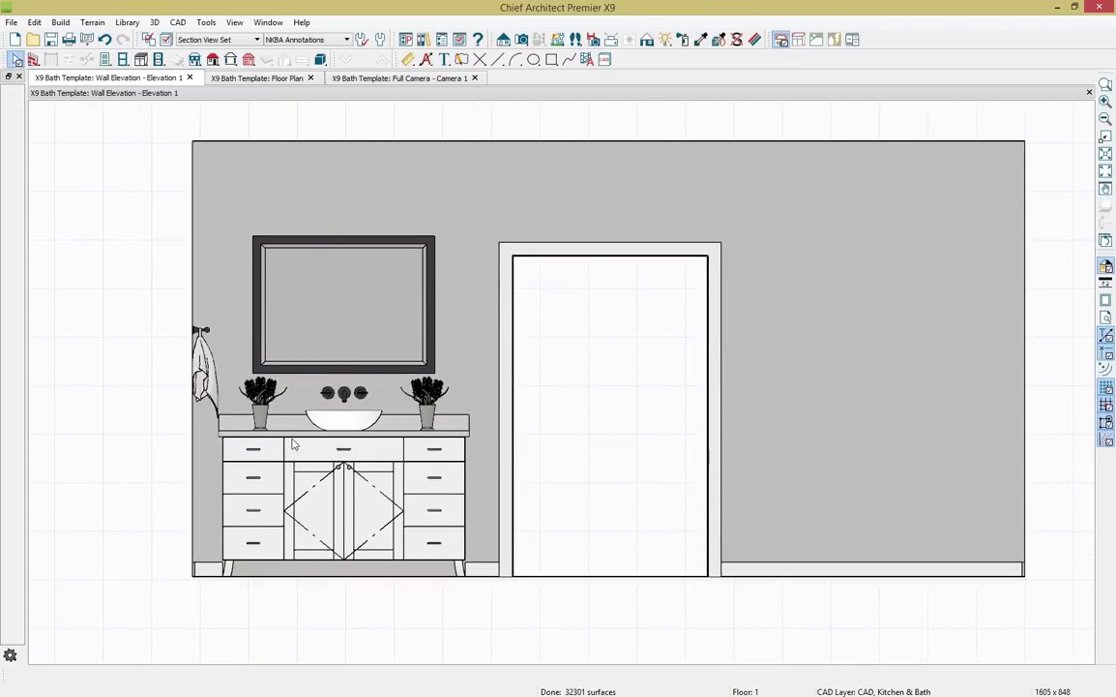
Select the vanity, mirror, vessel sink, hand towel and both plants, and make a mirrored copy of them across the doorway.
left_click(307, 337)
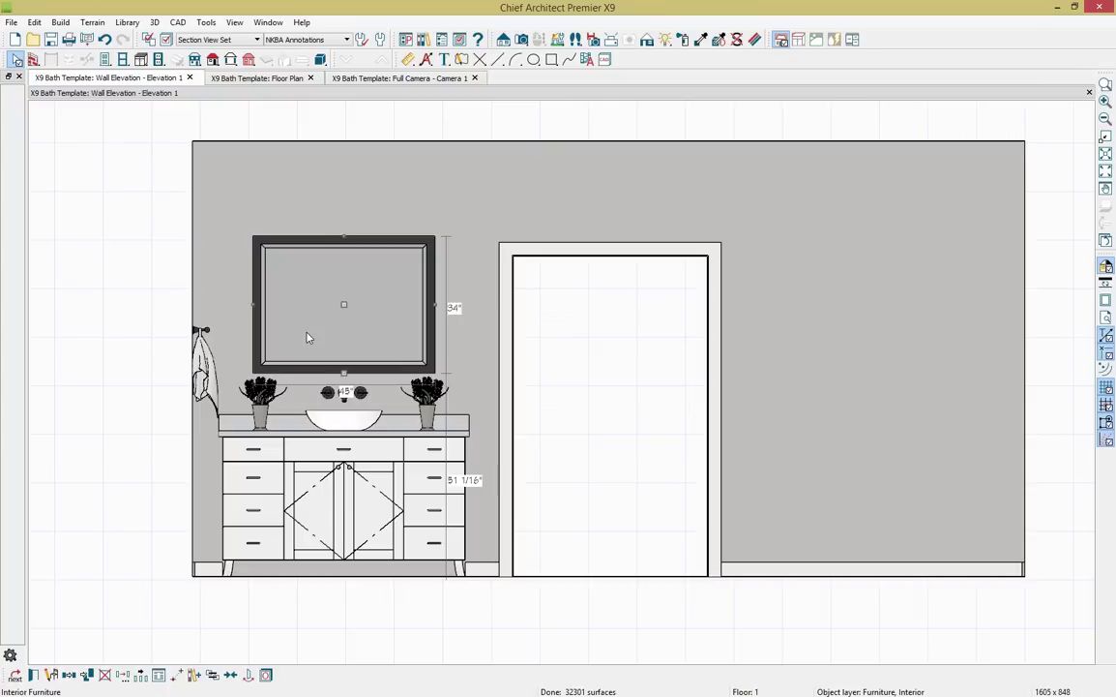
left_click(204, 350)
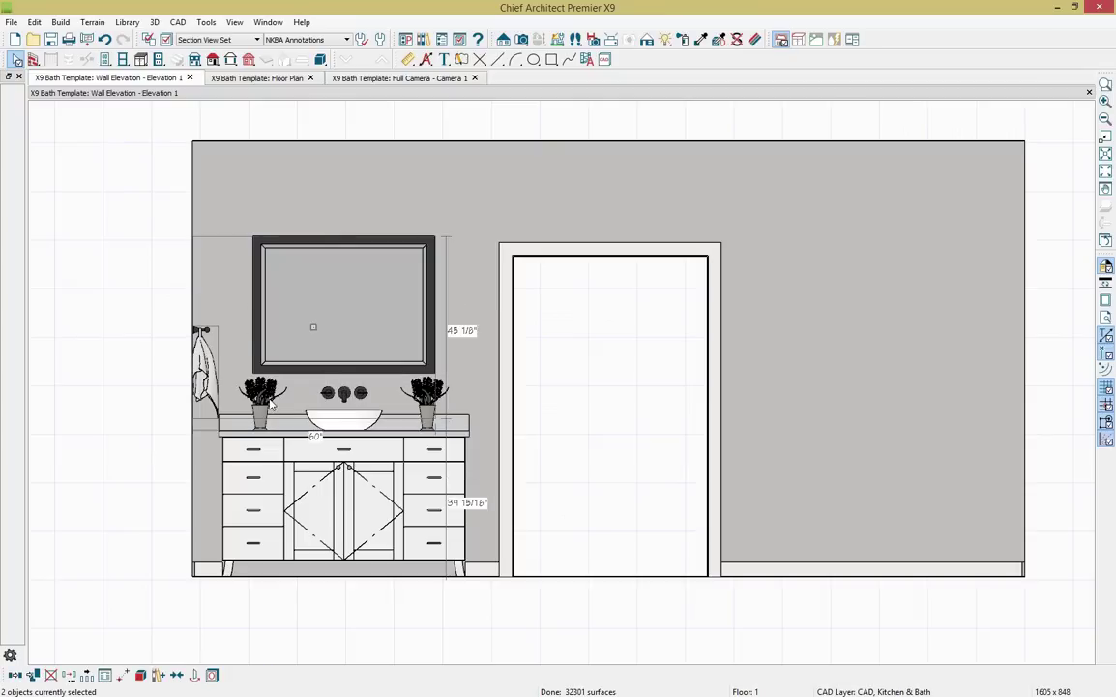
left_click(343, 392, "shift")
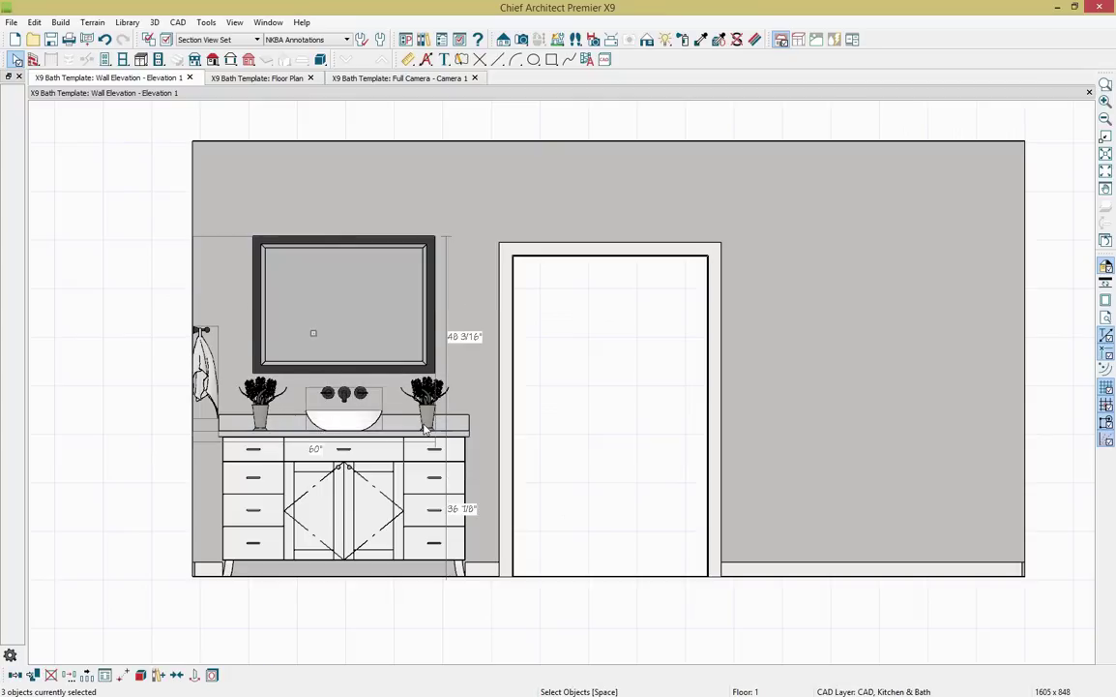
left_click(426, 395, "shift")
left_click(431, 454, "shift")
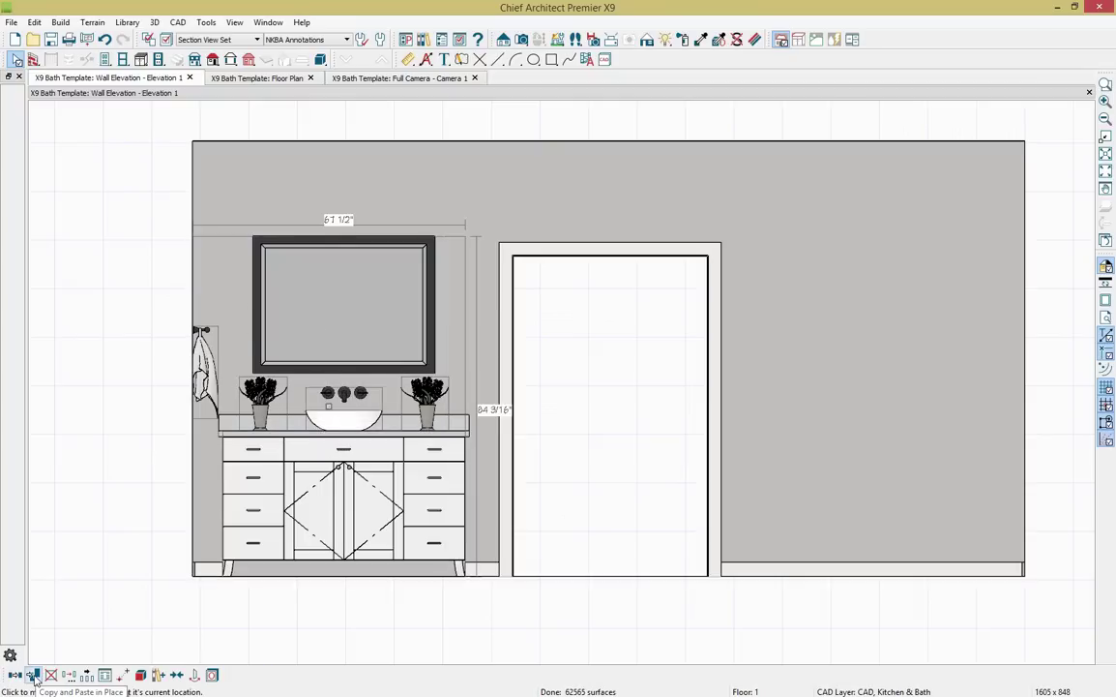
left_click(34, 678)
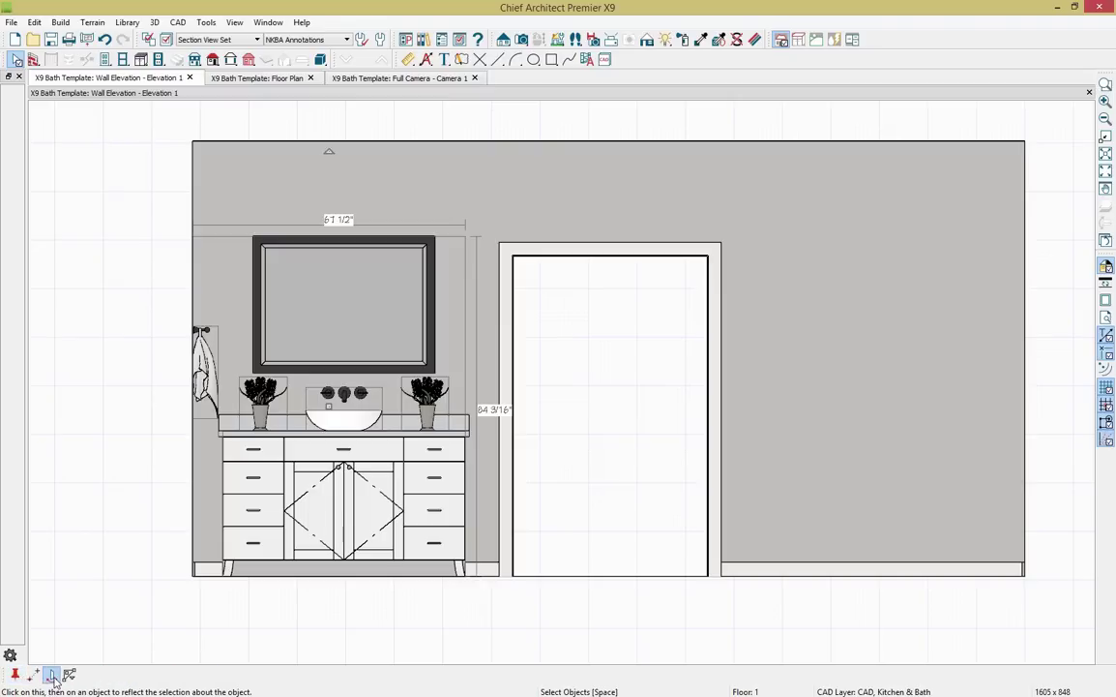
left_click(51, 674)
left_click(571, 518)
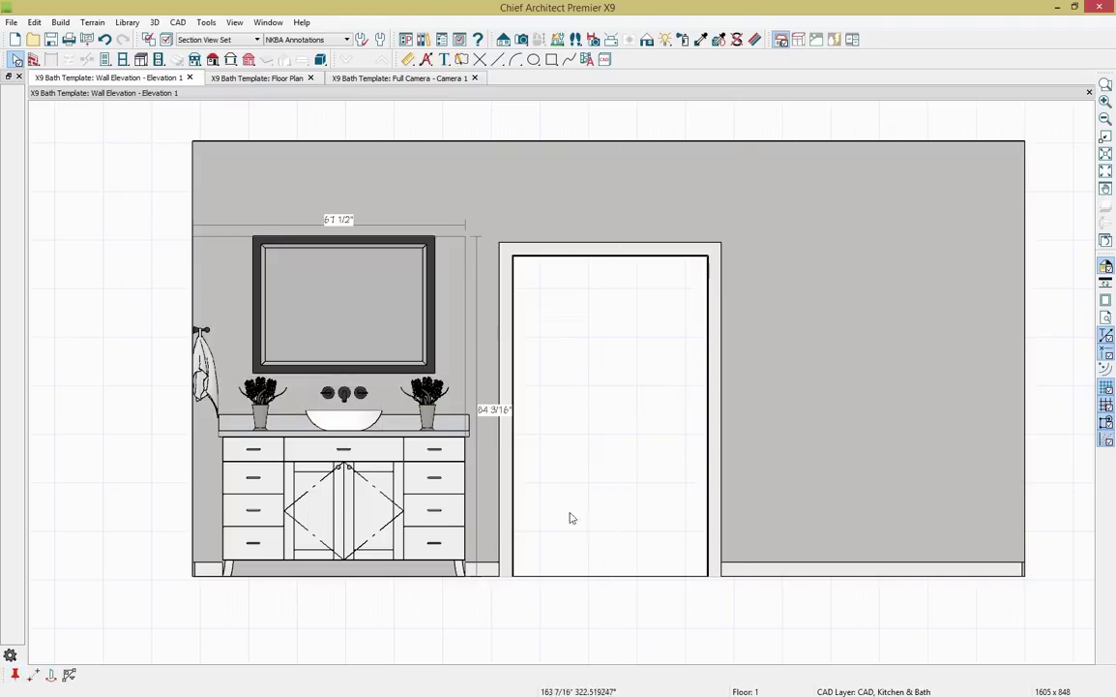
left_click(613, 208)
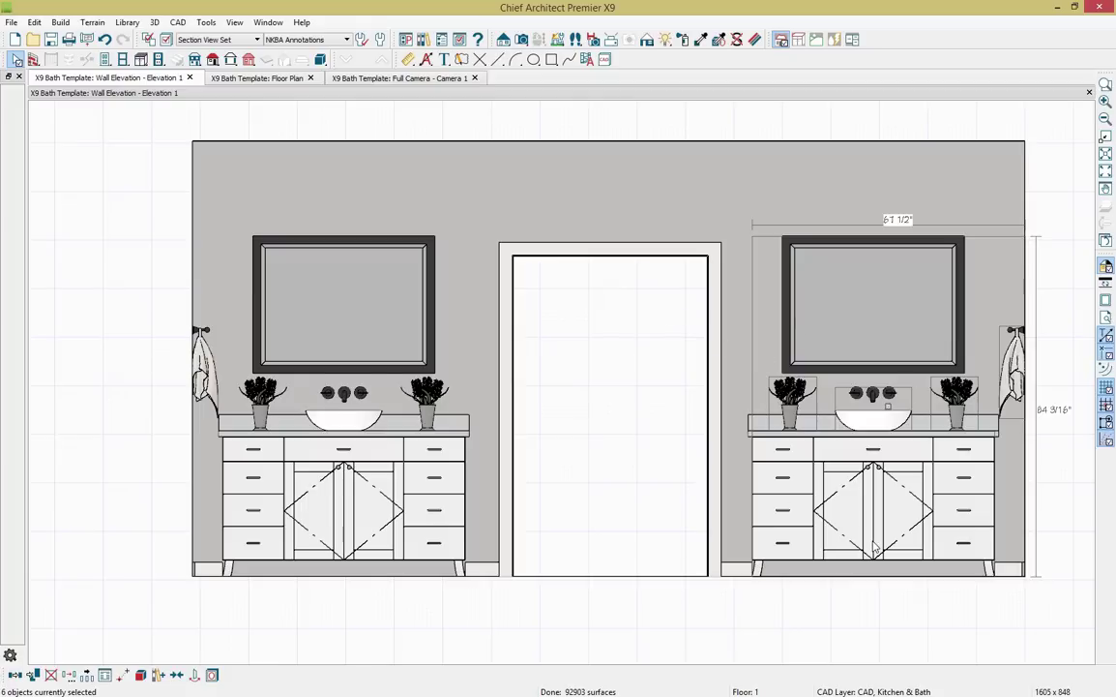
Combine the mirrored vanity group into an architectural block and add it to the library.
left_click(138, 676)
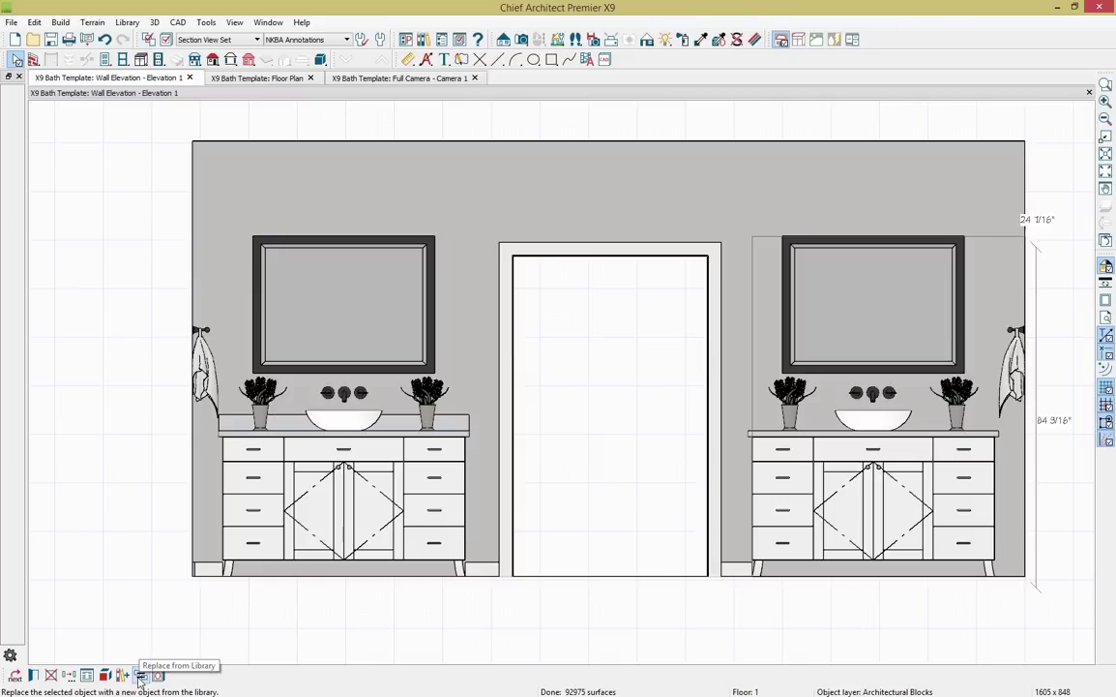
left_click(123, 677)
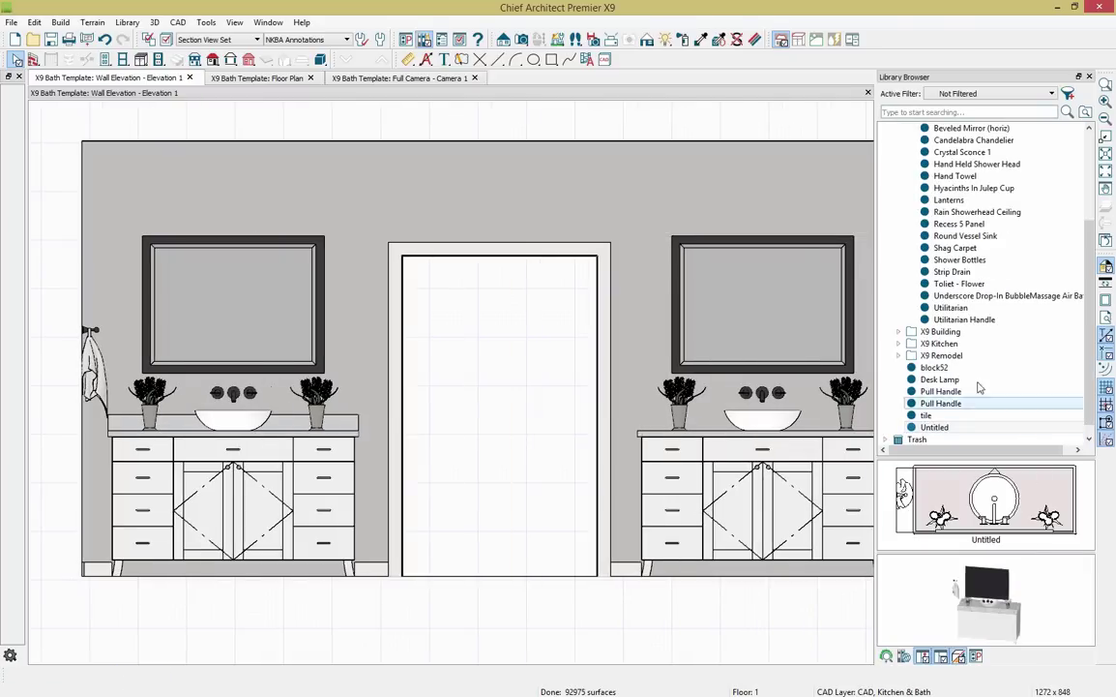
Rename the new Untitled library item as vanity and move it into the X9 Bath folder.
right_click(944, 428)
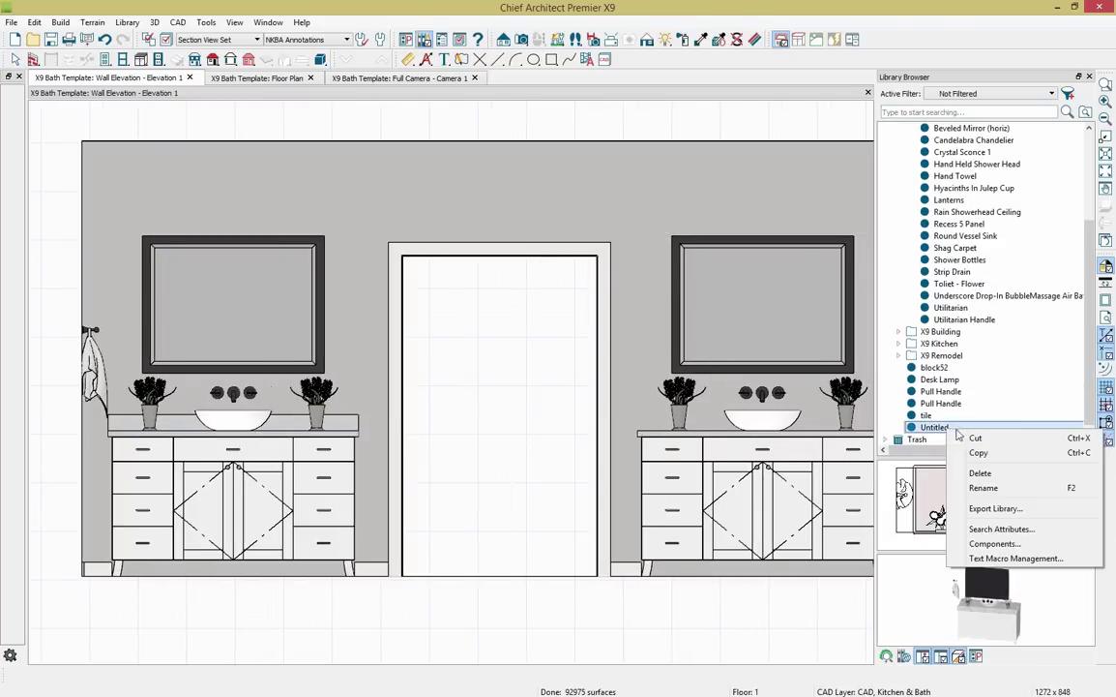
left_click(987, 489)
type("vanity")
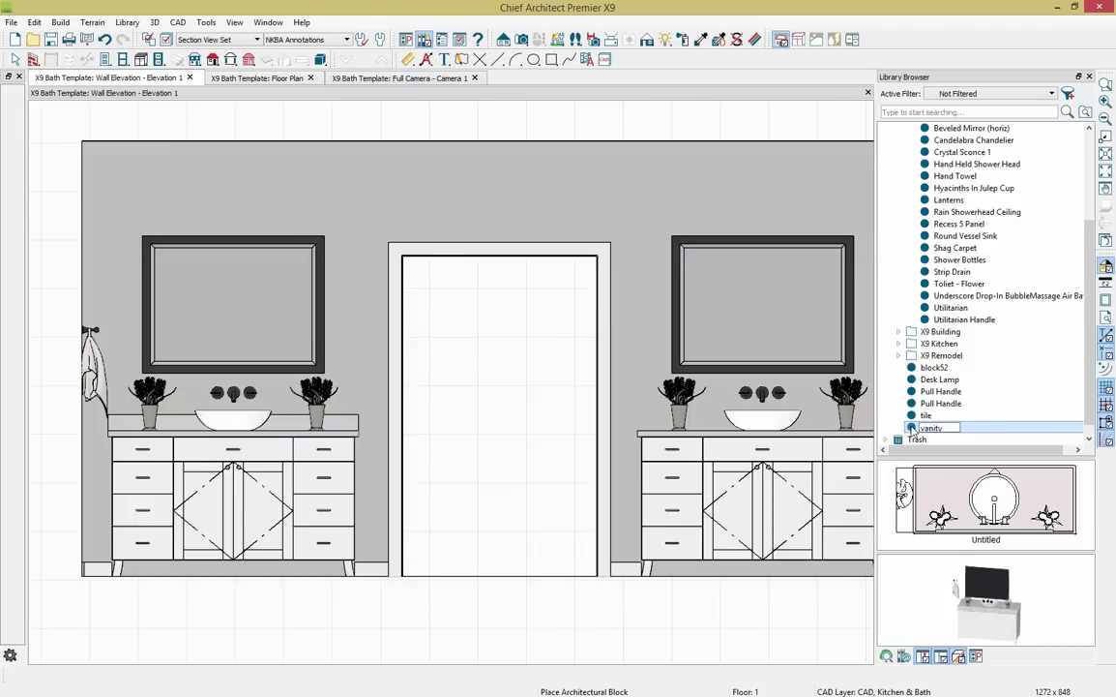
left_click_drag(912, 430, 926, 169)
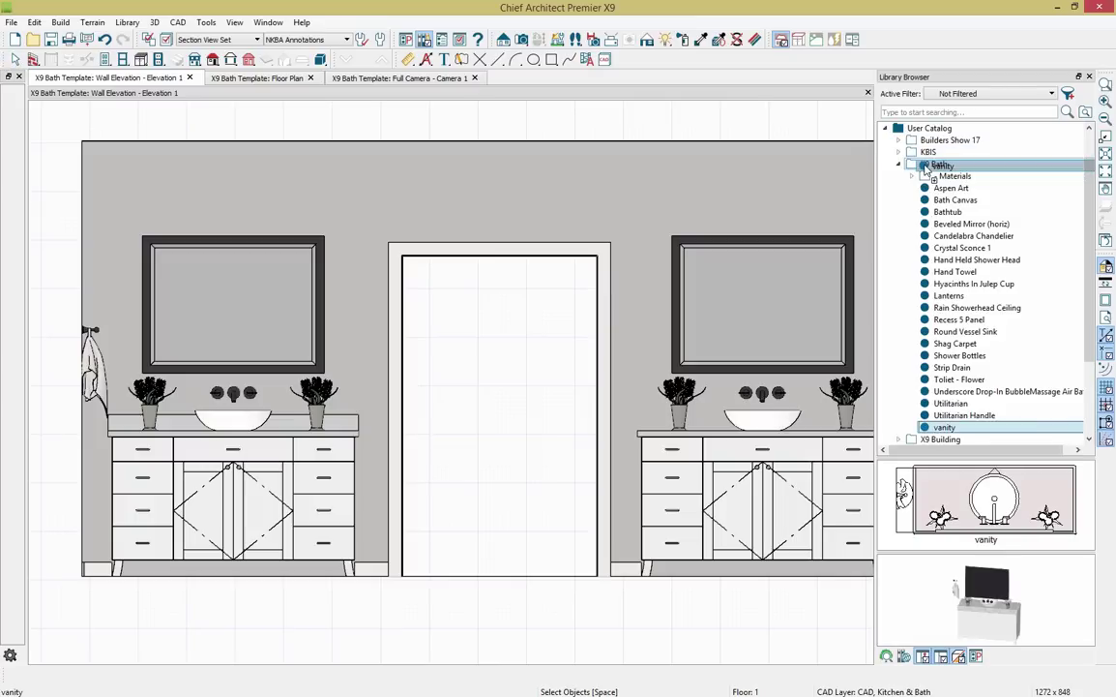
Save the Elevation 1 camera from the floor plan, and close the elevation view and the Library Browser.
left_click(270, 79)
scroll(447, 319, "down", 3)
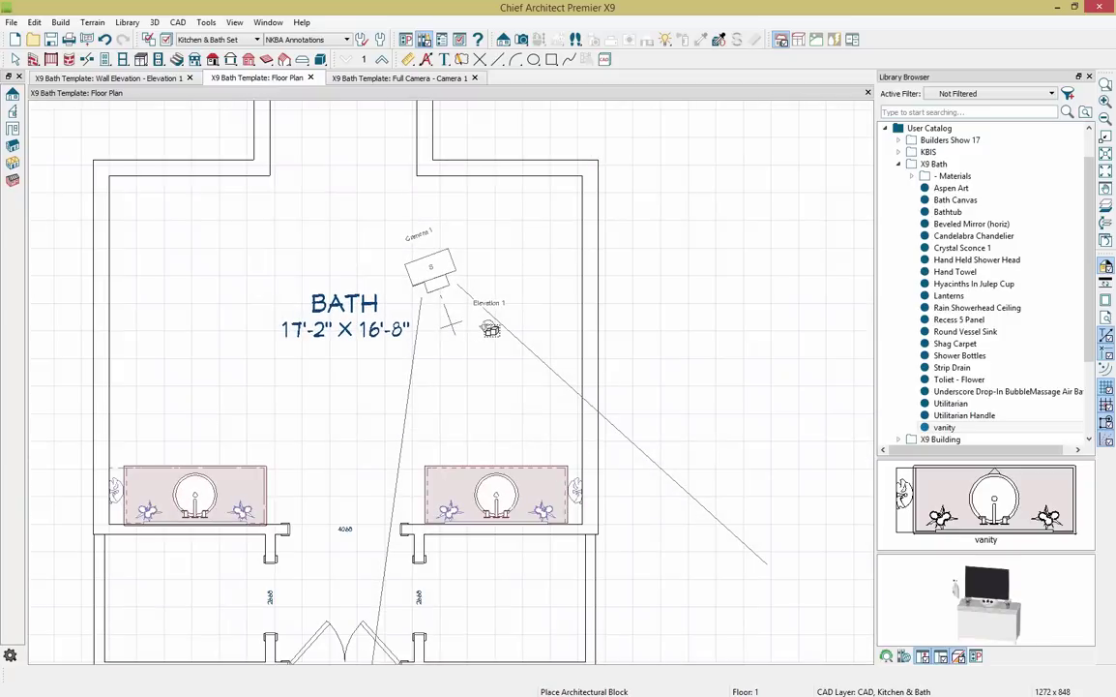
key("space")
left_click(488, 327)
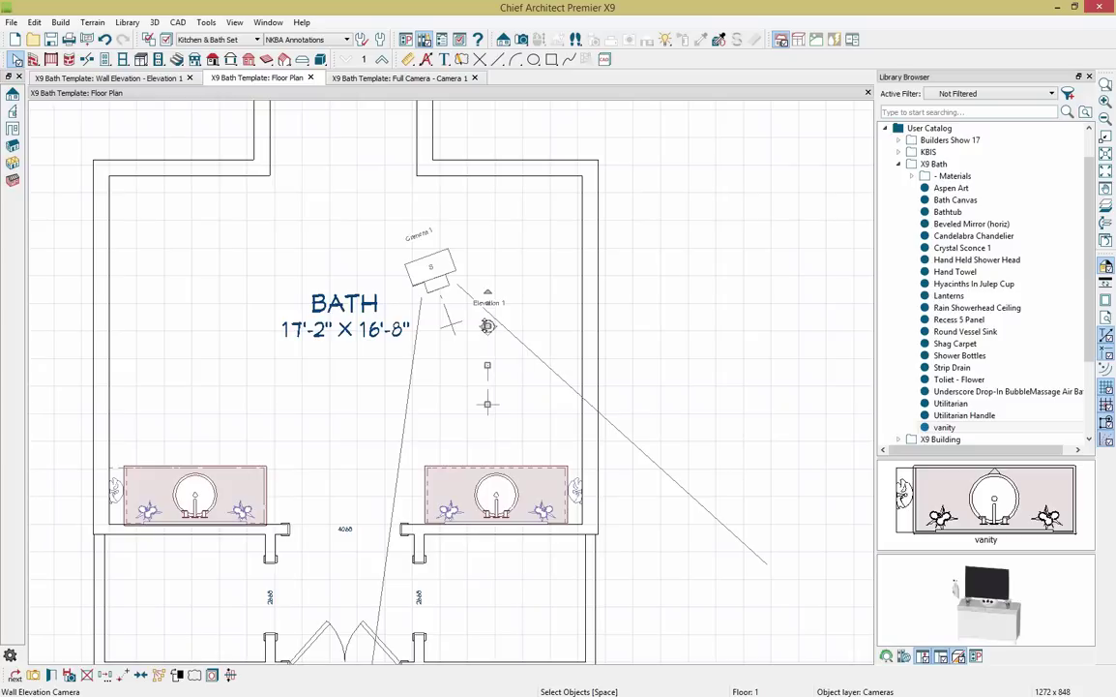
left_click(72, 676)
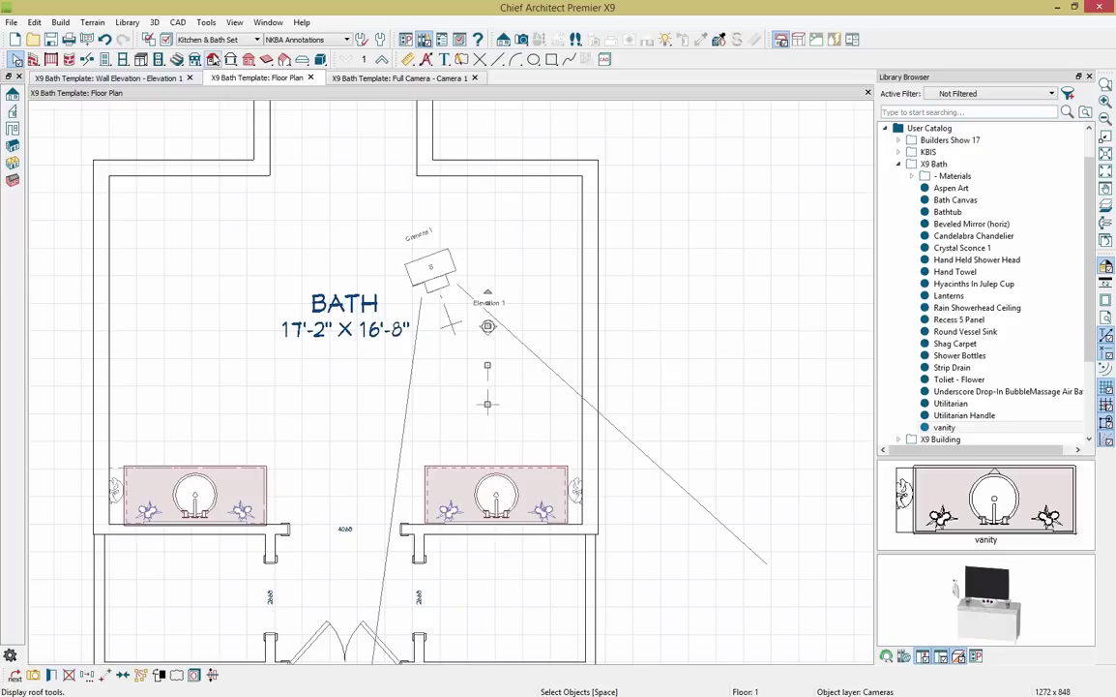
left_click(189, 77)
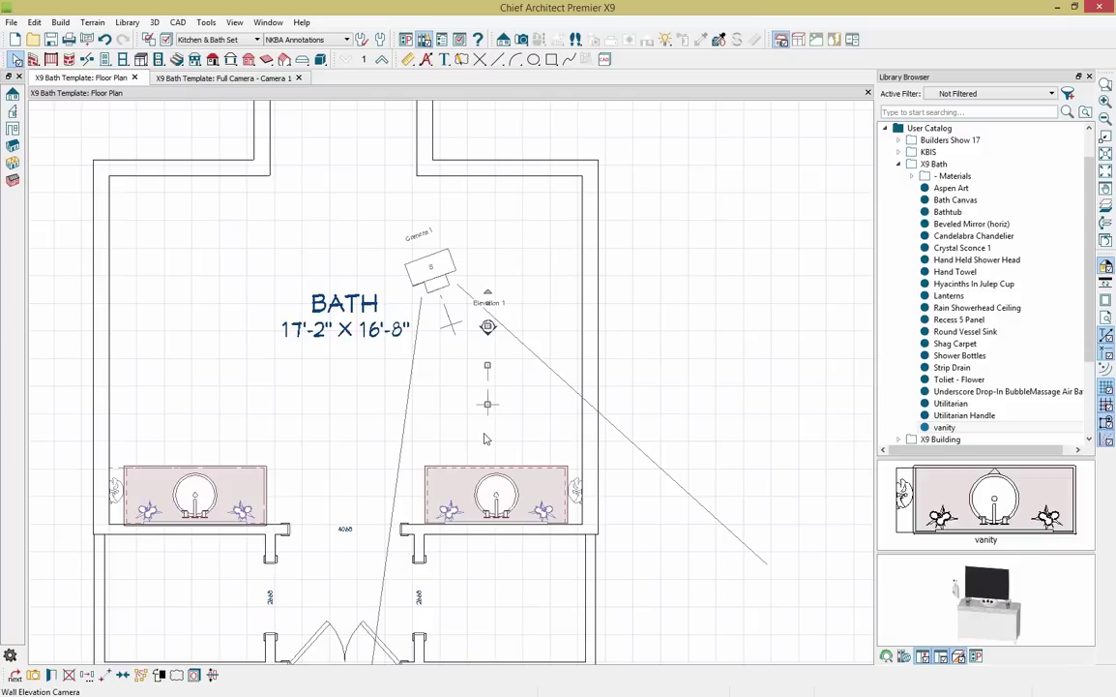
left_click(1089, 76)
scroll(745, 385, "down", 1)
scroll(709, 394, "down", 1)
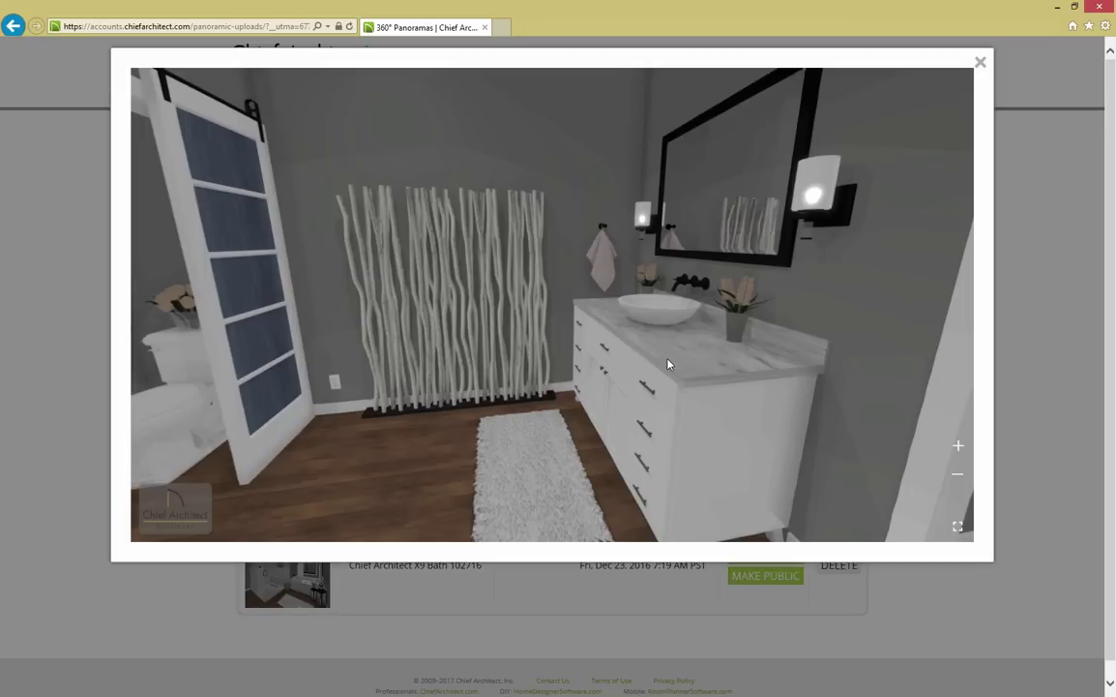
Look around the finished bathroom in the browser's 360° panorama, examining both vanities, the entry doors, ceiling and shower.
left_click_drag(668, 364, 342, 250)
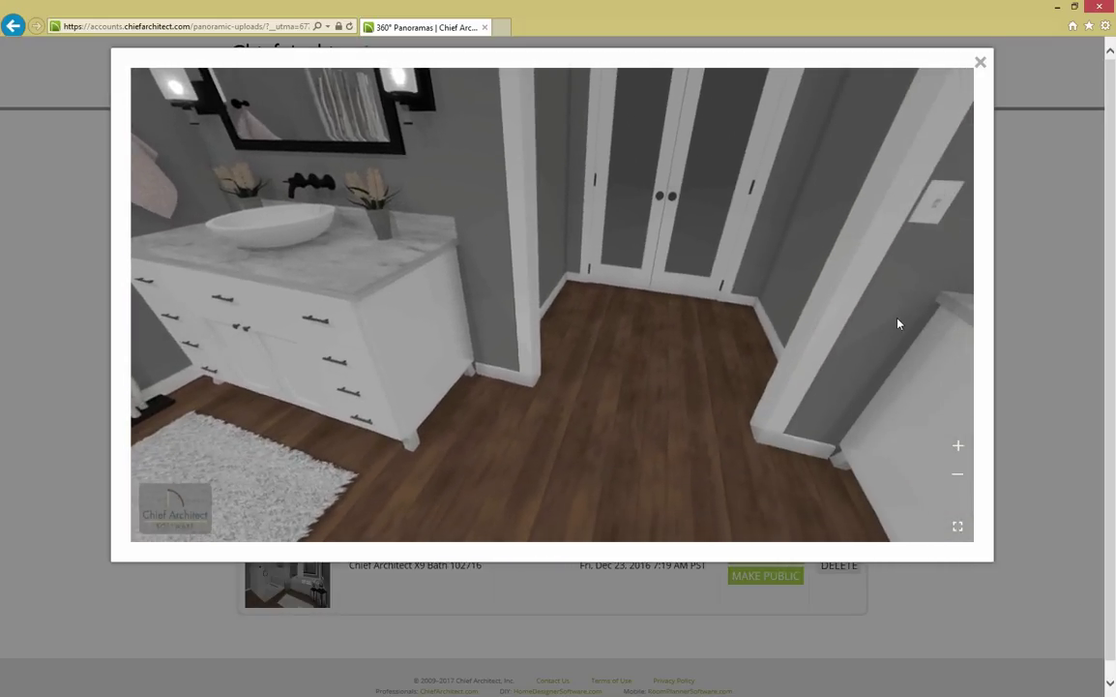
left_click_drag(898, 324, 597, 429)
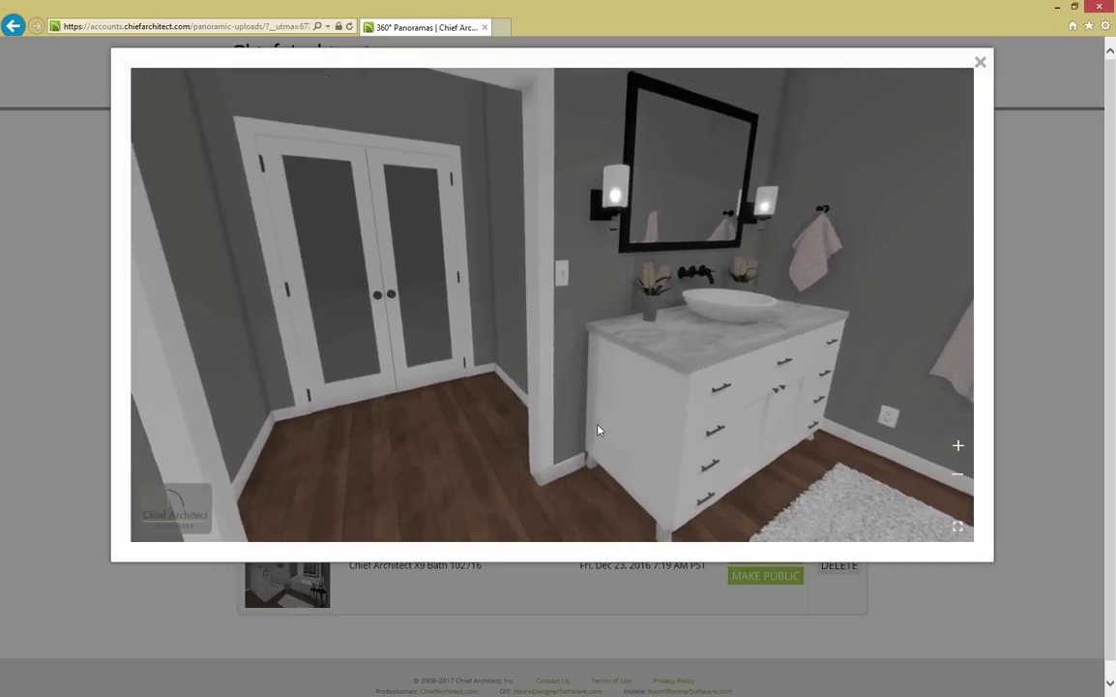
left_click_drag(780, 332, 533, 497)
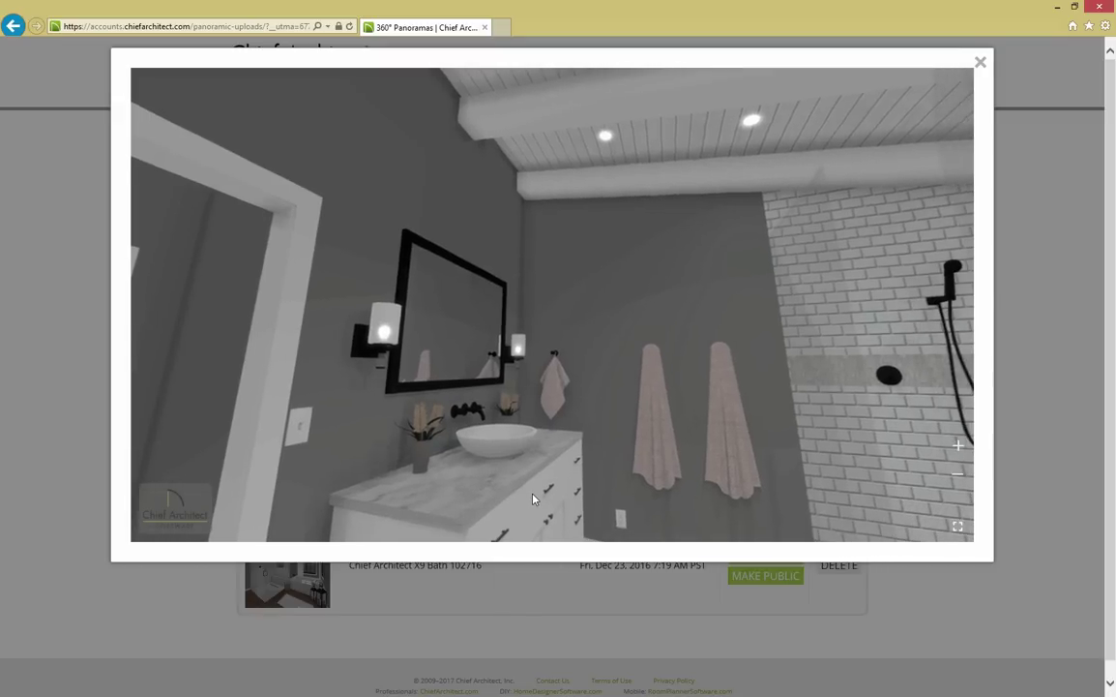
left_click_drag(689, 438, 615, 437)
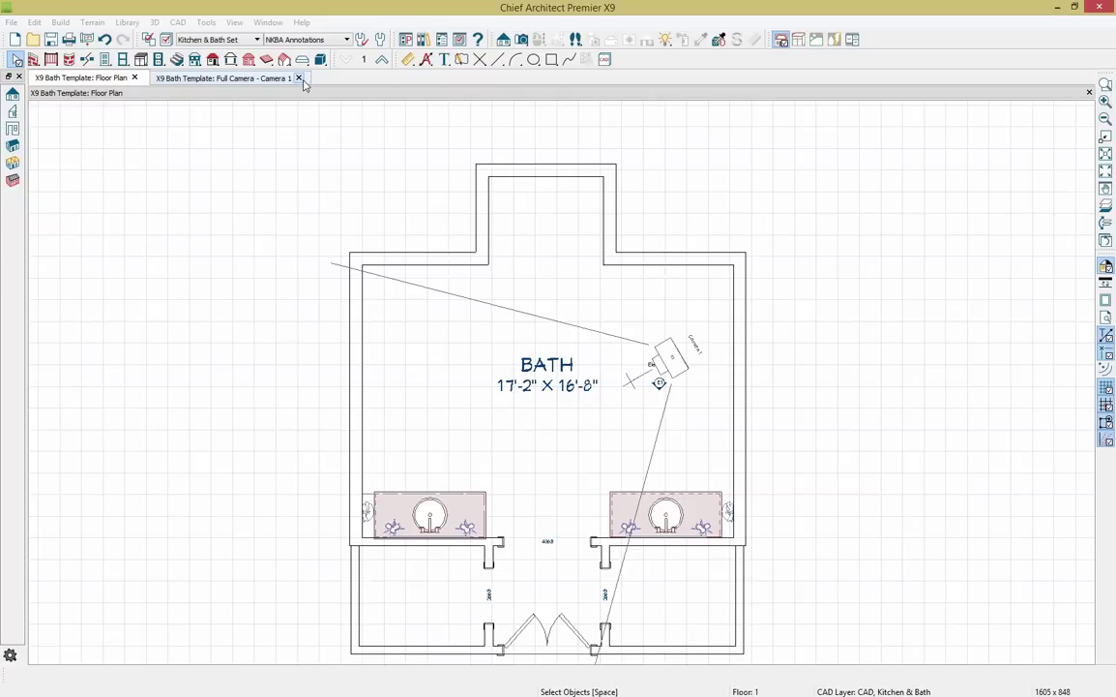
Back in Chief Architect, close the old camera view and create a full camera looking across the bath toward the opposite side wall.
left_click(298, 77)
left_click(522, 40)
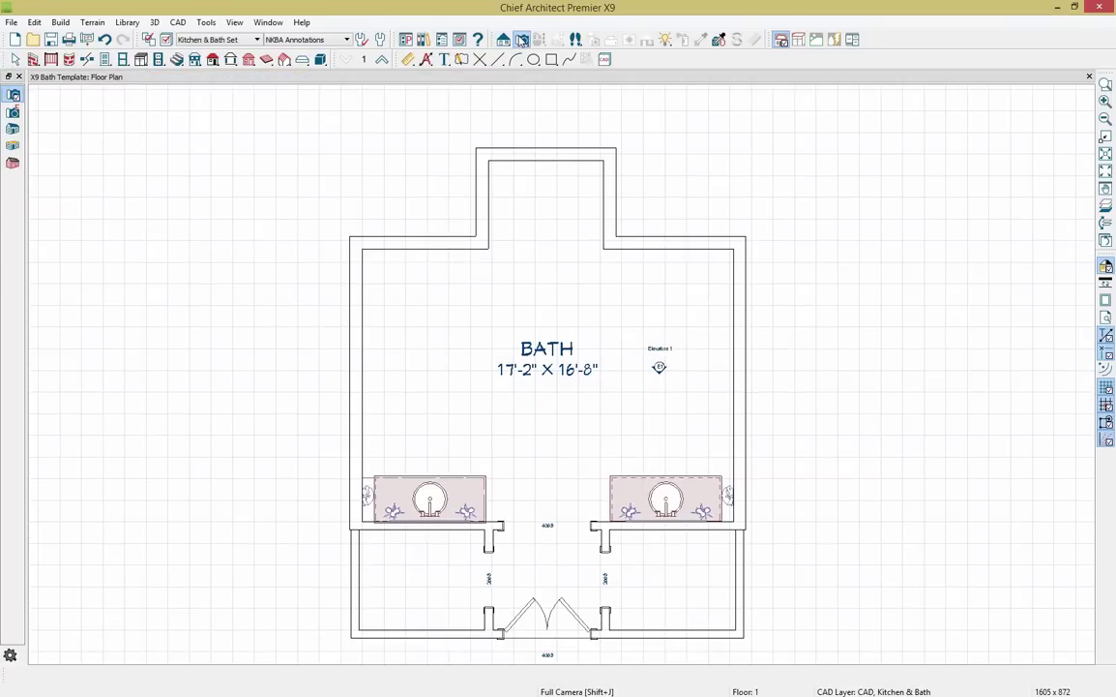
left_click_drag(668, 385, 601, 381)
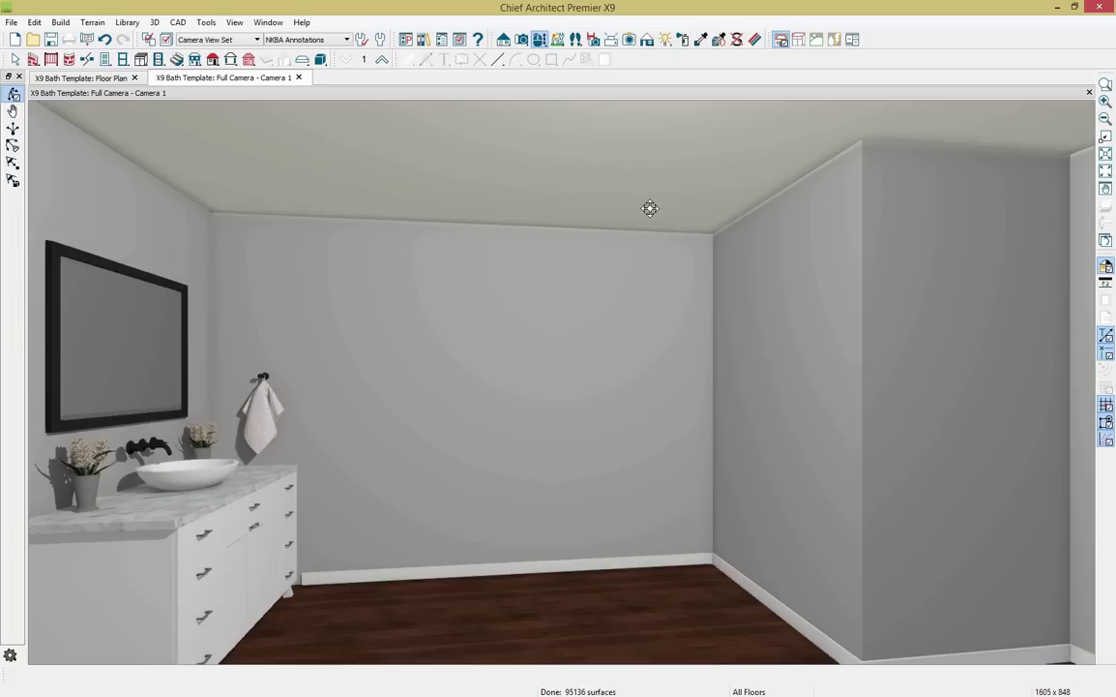
Tile the camera view and floor plan side by side and make the floor plan active with the bath in view.
key("alt+w")
key("v")
scroll(880, 198, "up", 3)
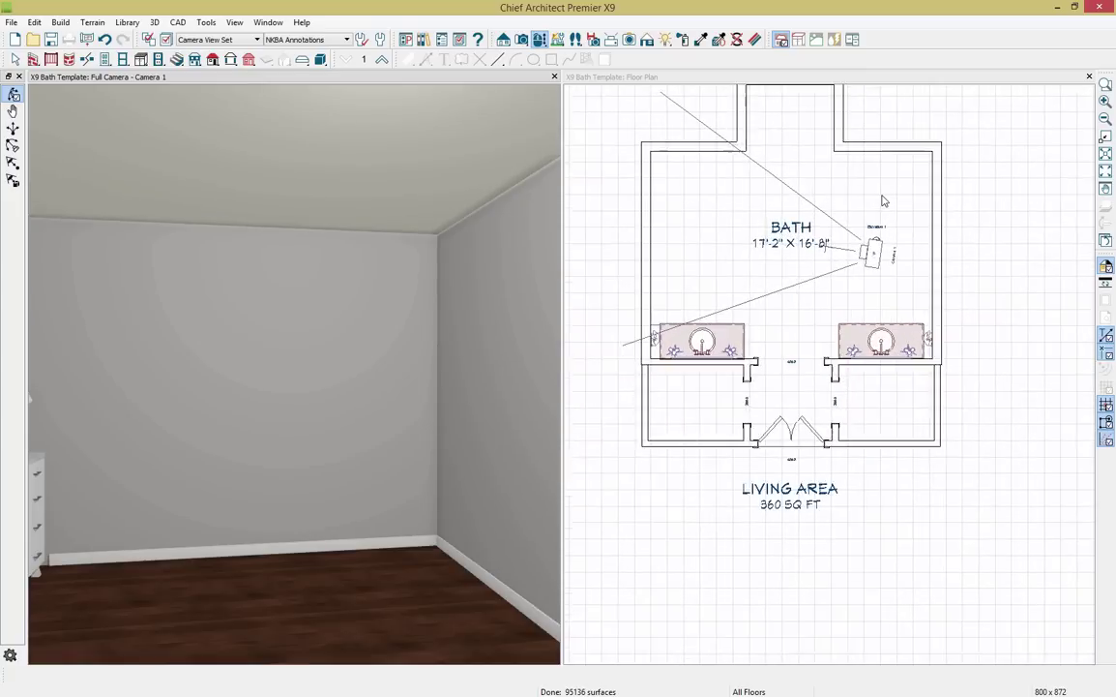
left_click(916, 306)
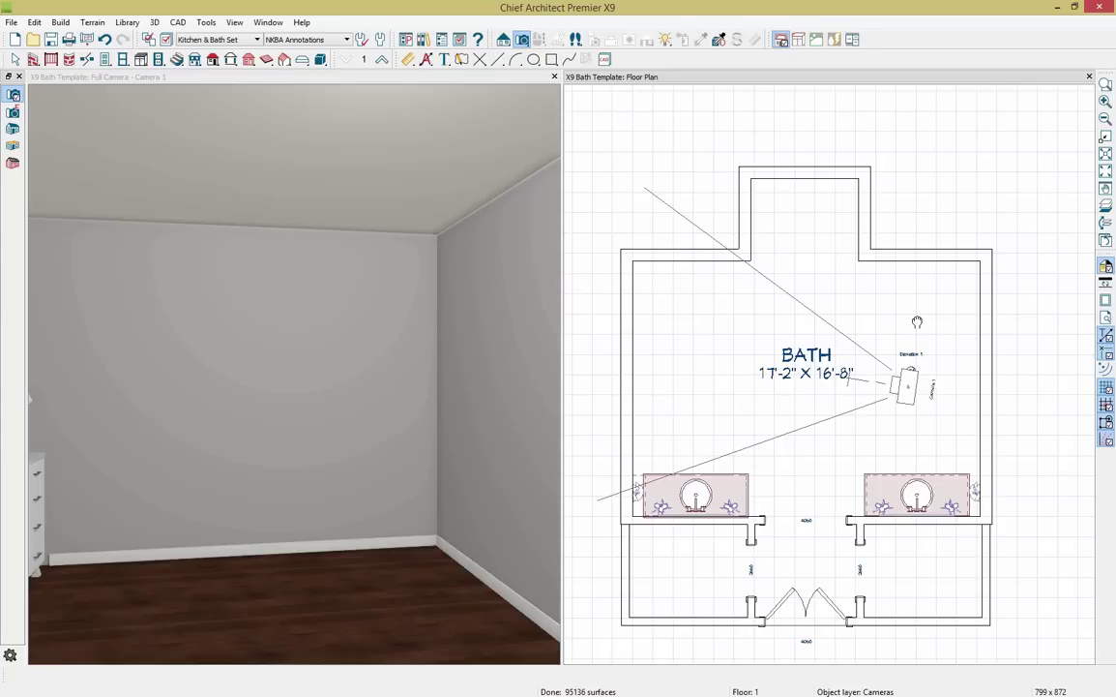
Draw a roof plane covering the whole bath, display the Roof Planes layer, and align the plane's upper edge with the alcove's outer wall.
left_click(60, 23)
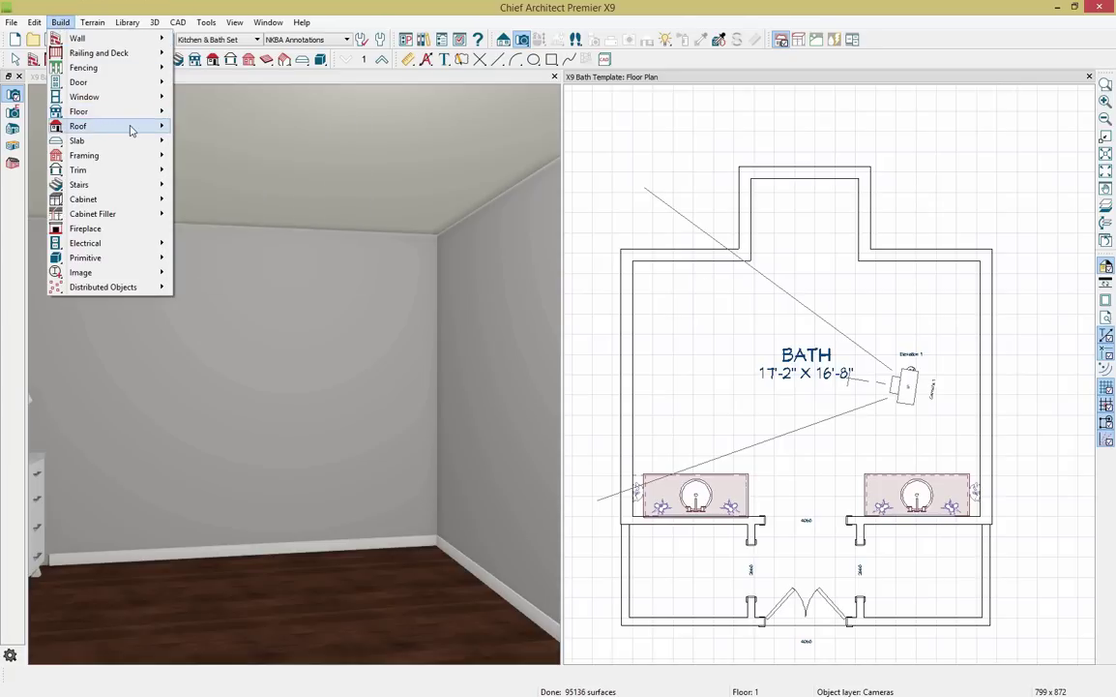
mouse_move(131, 128)
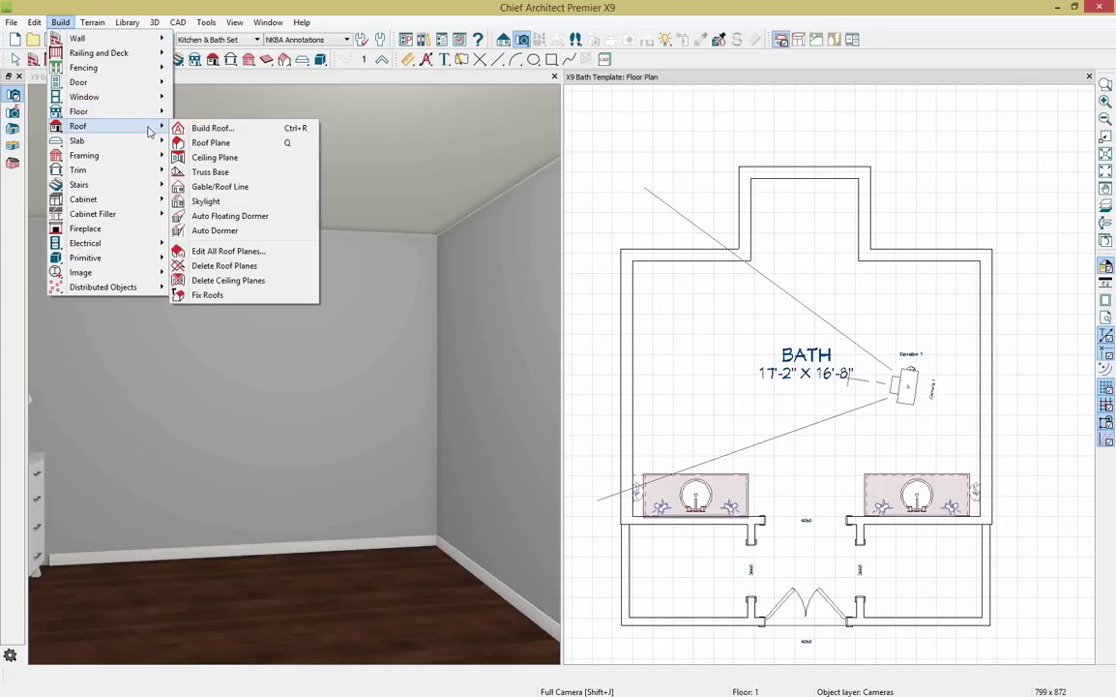
left_click(254, 145)
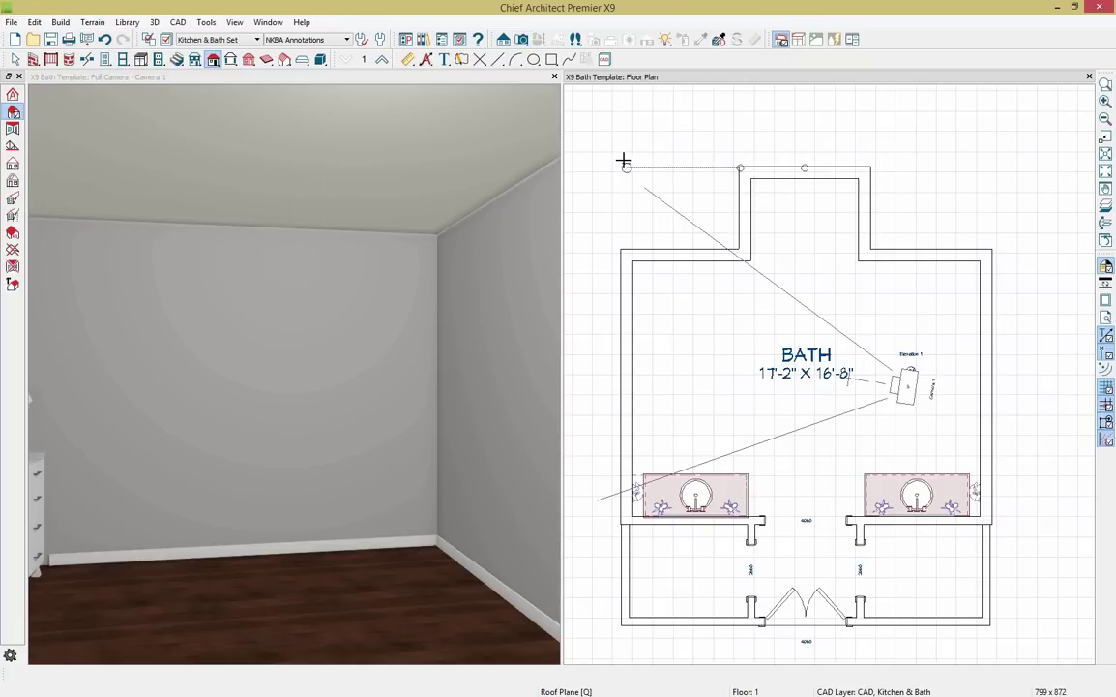
left_click_drag(617, 158, 988, 627)
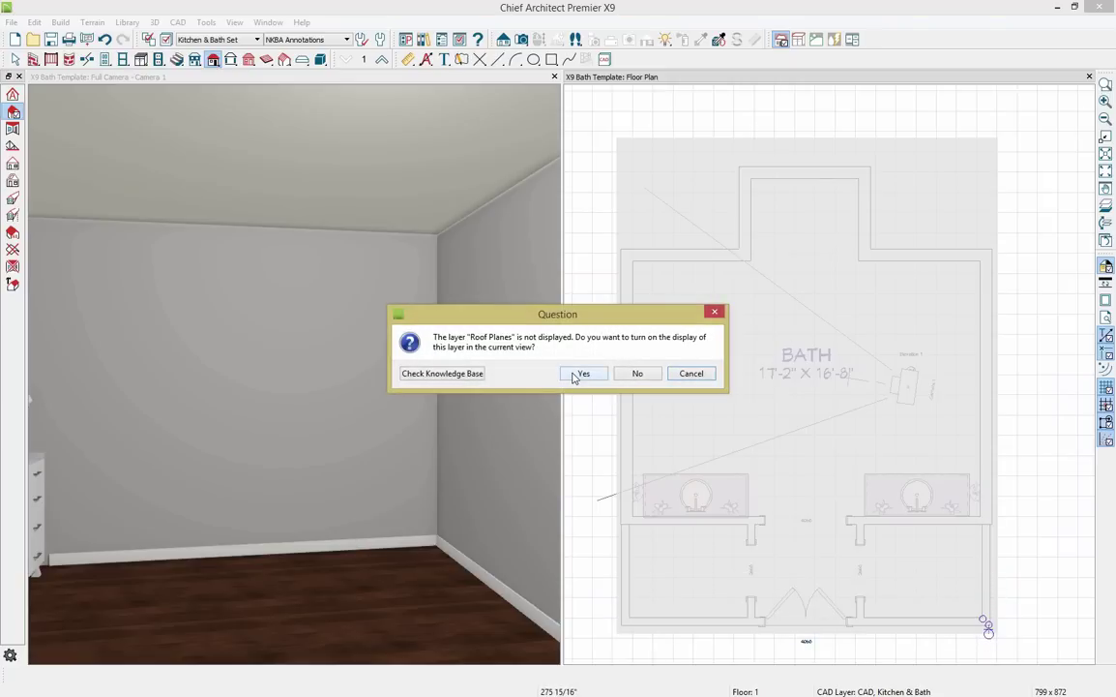
left_click(581, 374)
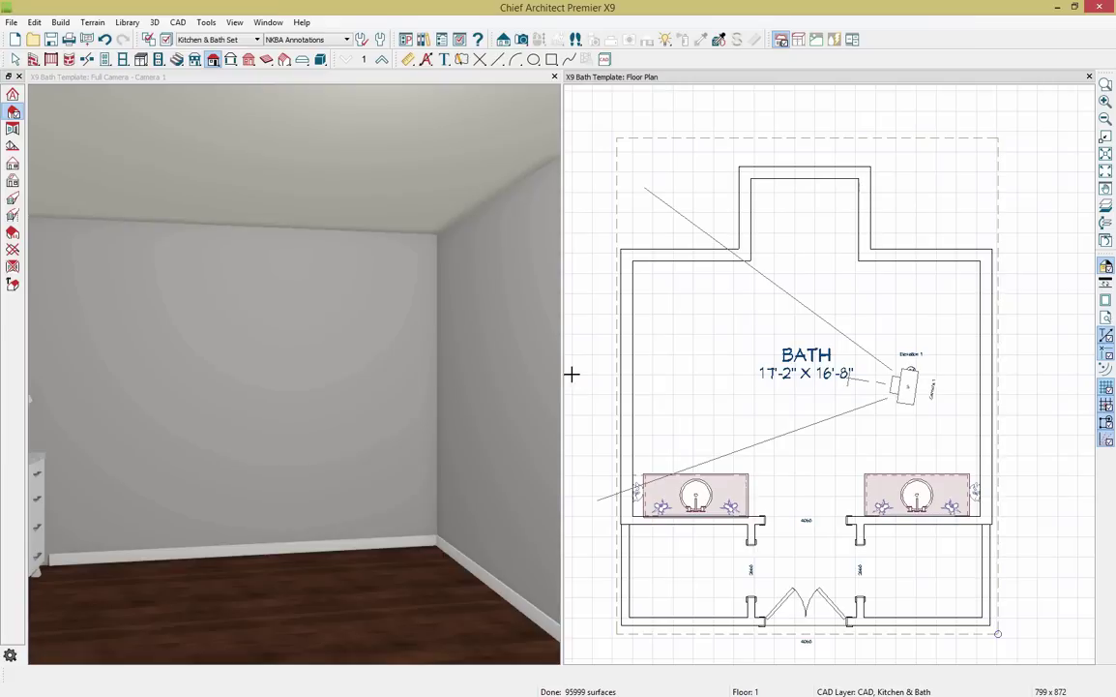
left_click(787, 139)
left_click_drag(807, 141, 802, 166)
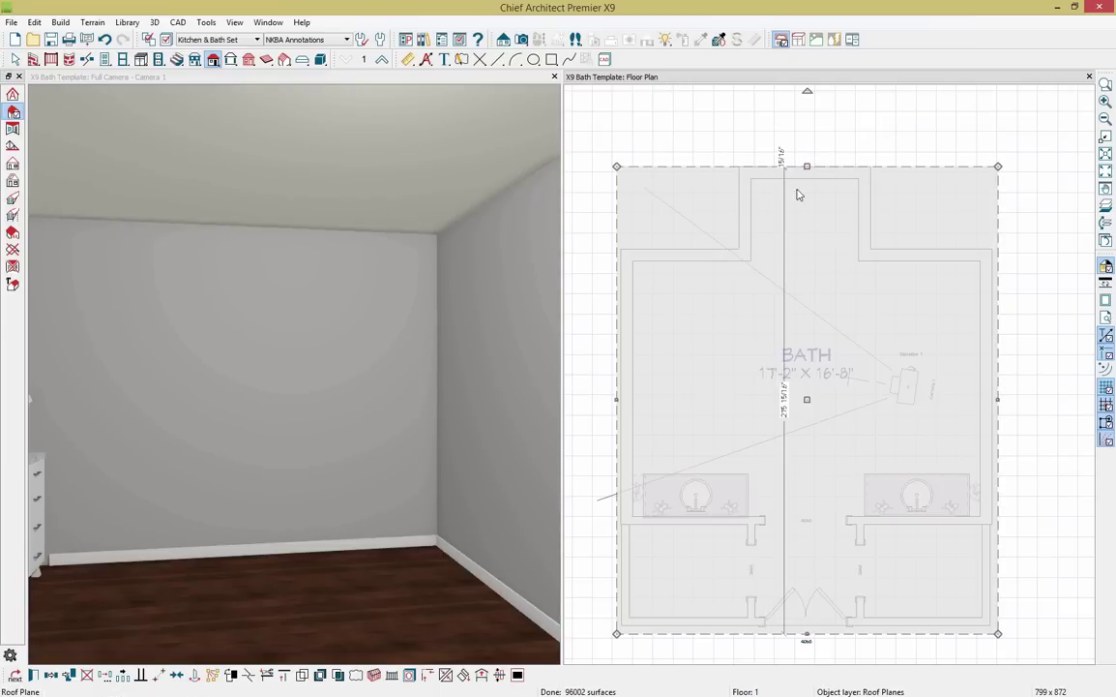
Set the roof plane's pitch to 2".
double_click(887, 288)
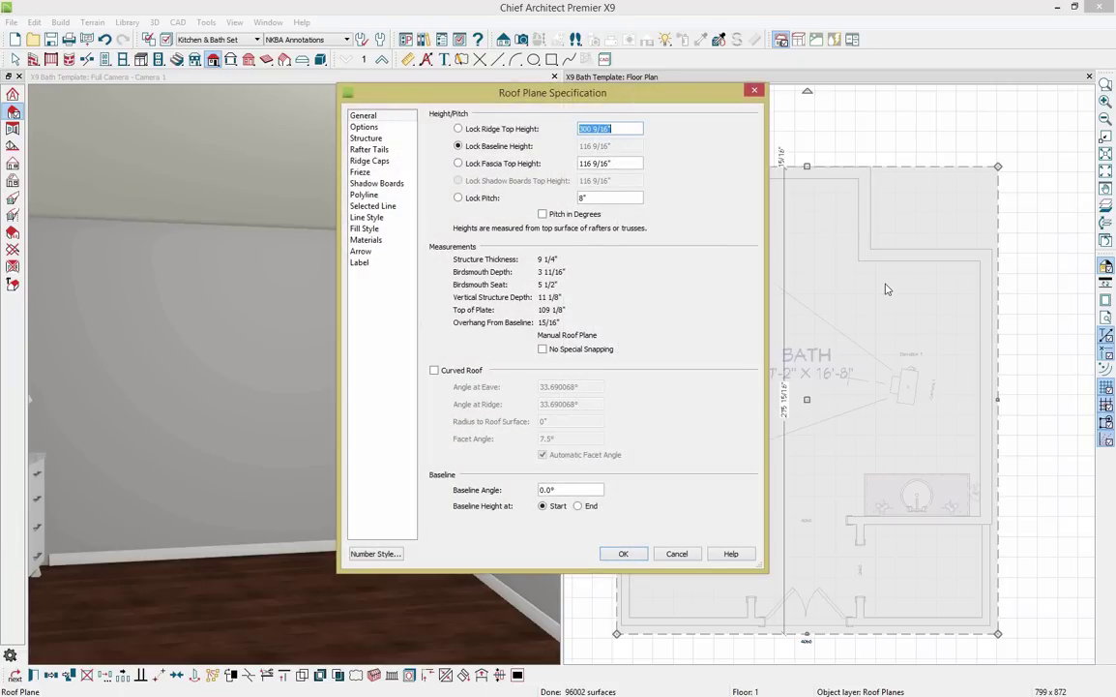
left_click(614, 198)
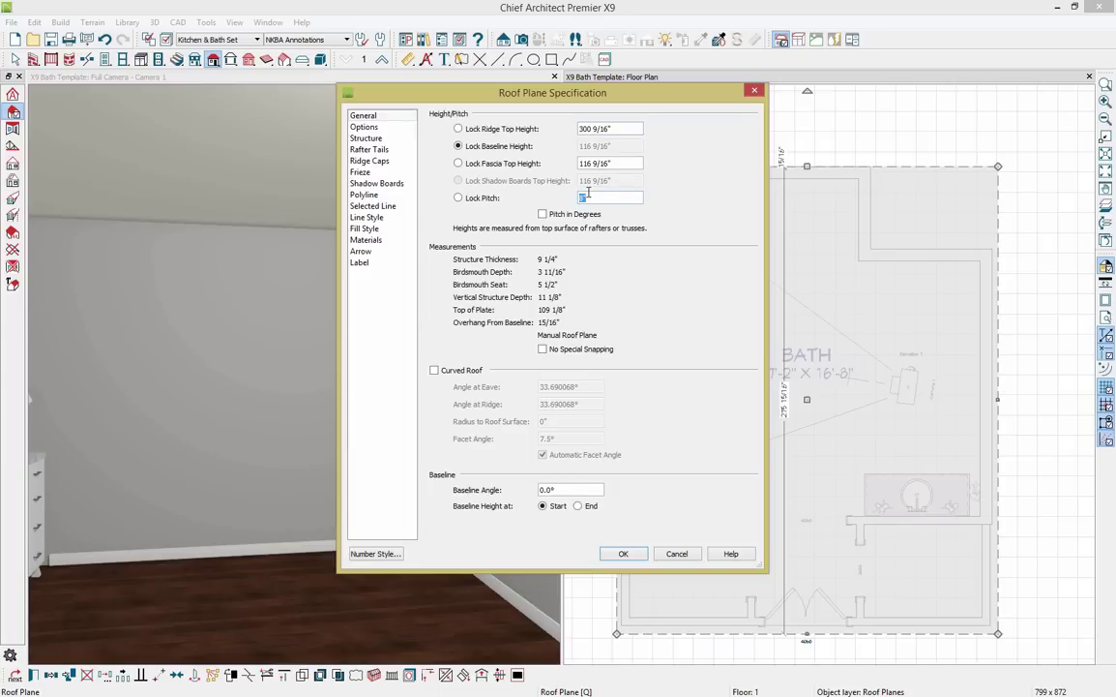
type("2")
left_click(623, 554)
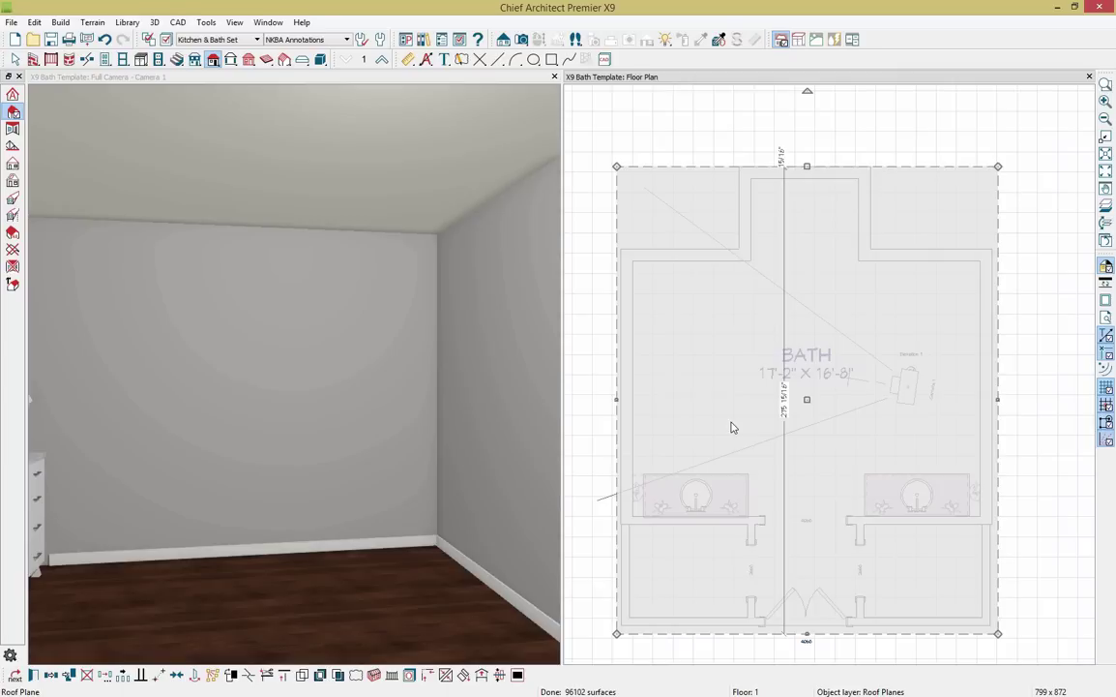
Turn off Ceiling Over This Room in the bath's structure settings, using the camera view.
left_click(322, 468)
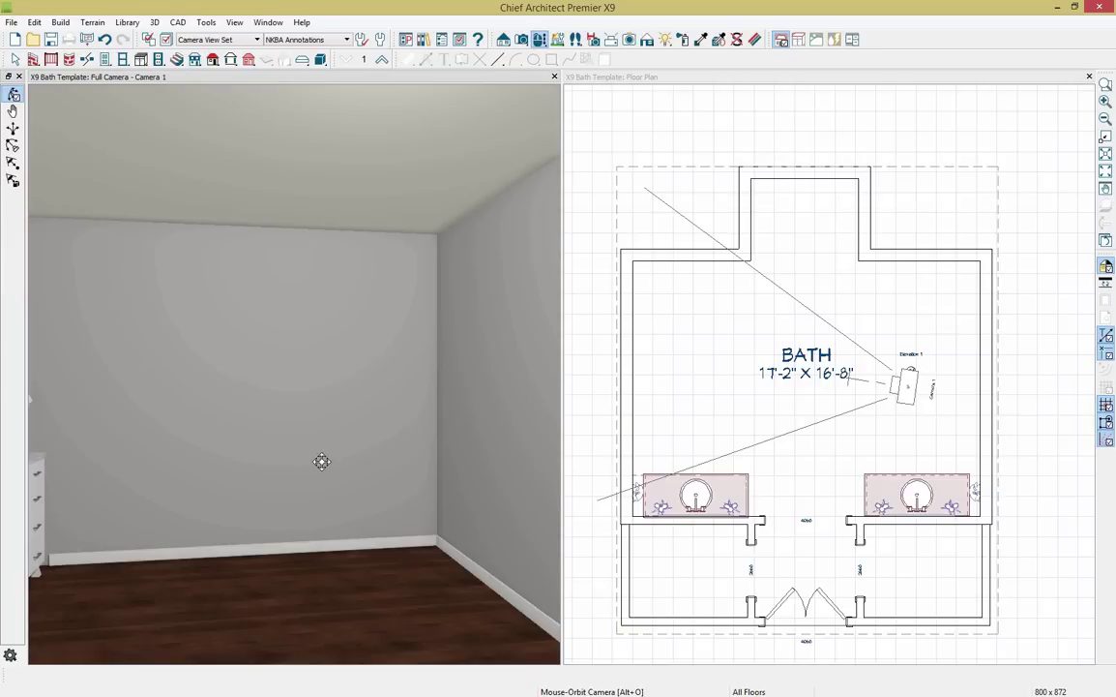
double_click(358, 438)
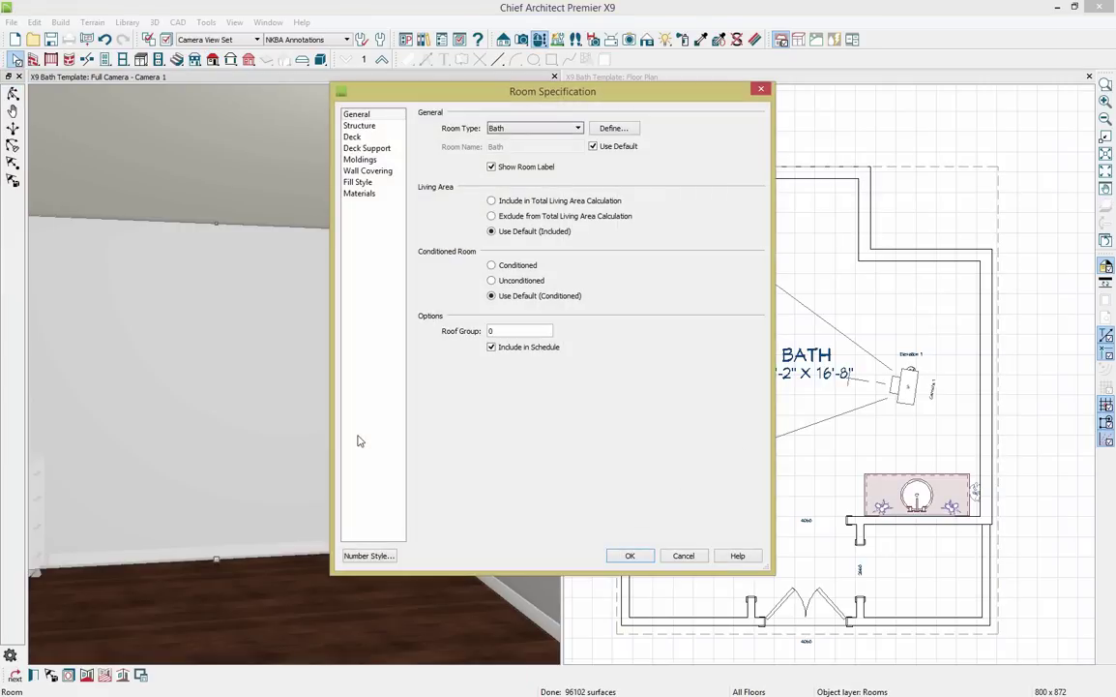
left_click(379, 126)
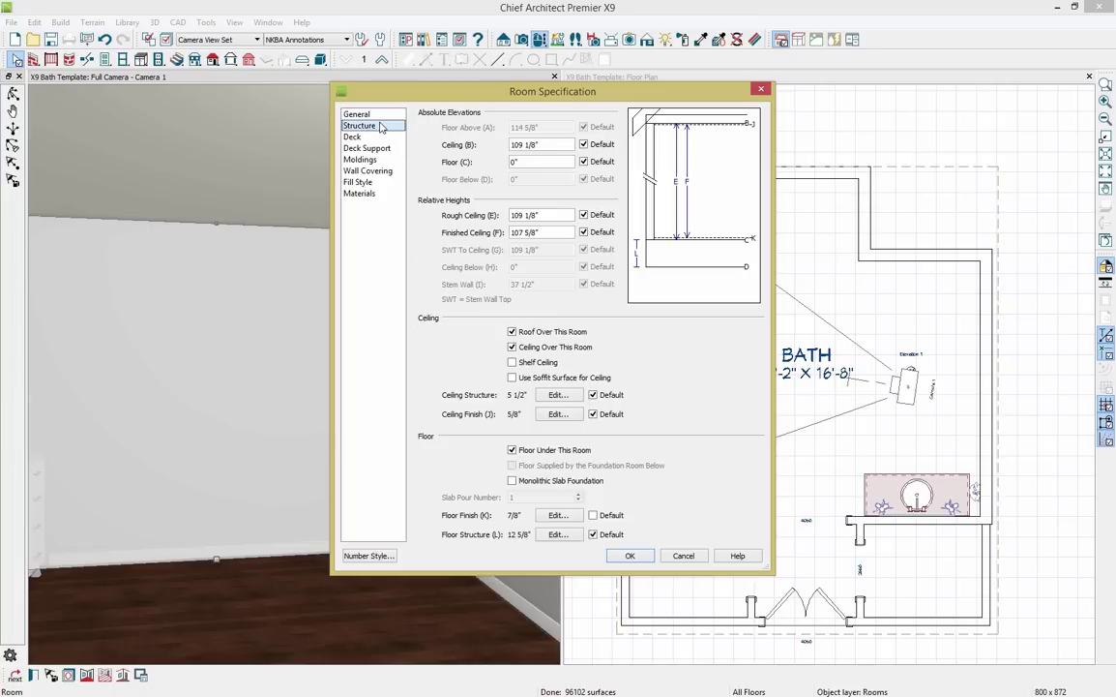
left_click(512, 347)
left_click(630, 555)
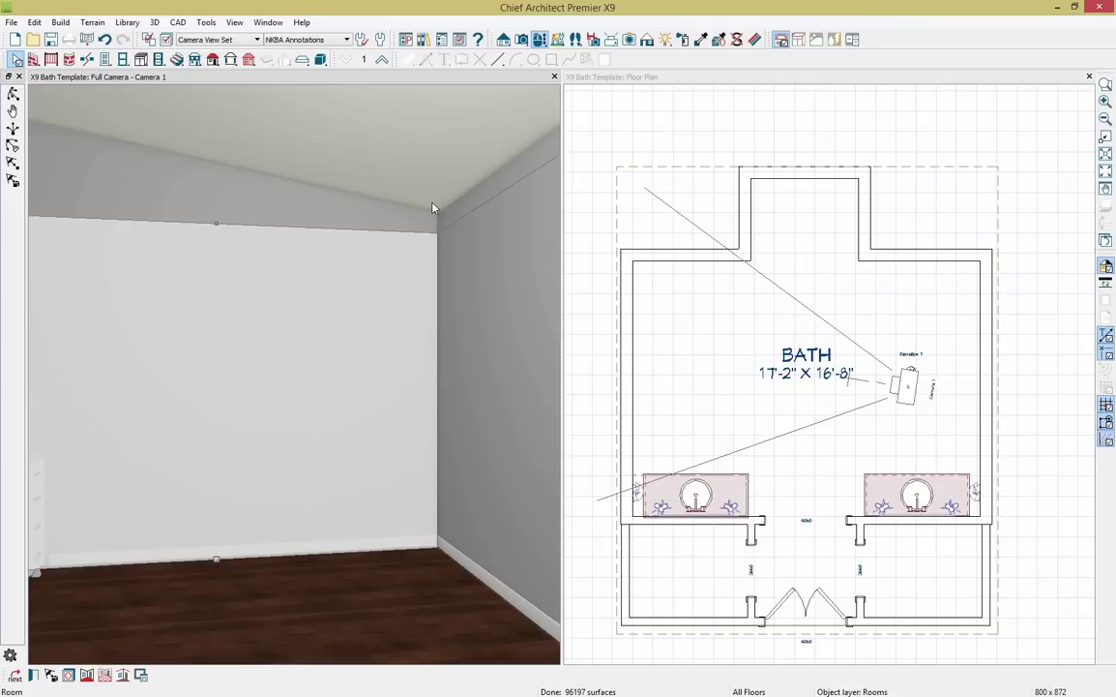
Hide the Roof Planes layer in the floor plan.
left_click(1000, 226)
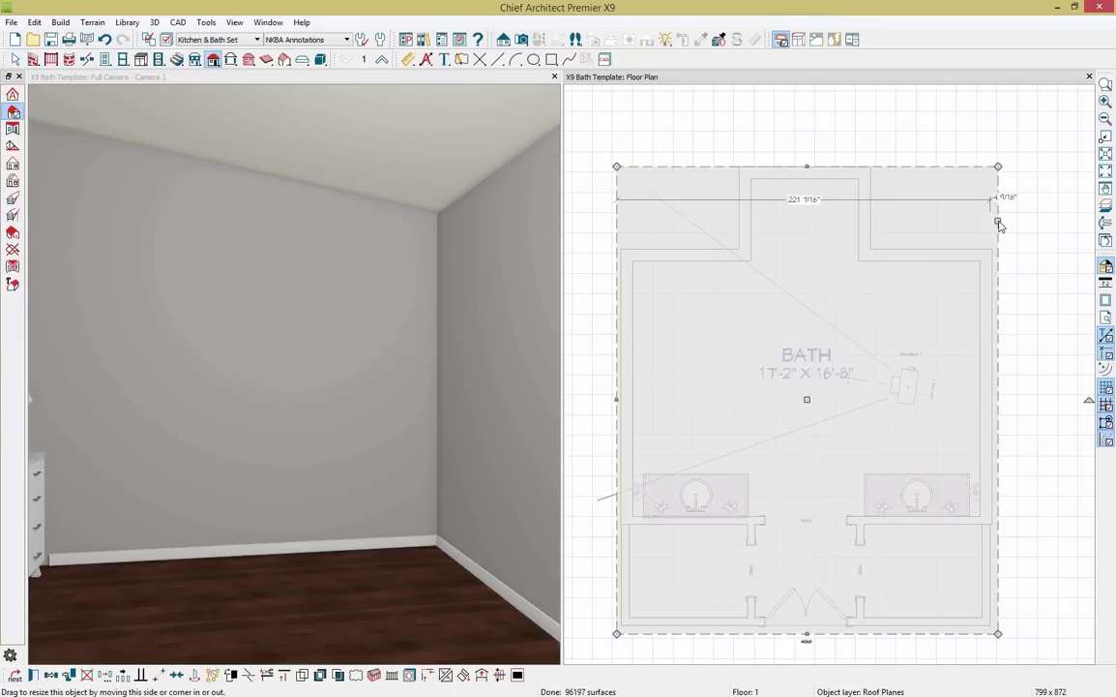
left_click(409, 675)
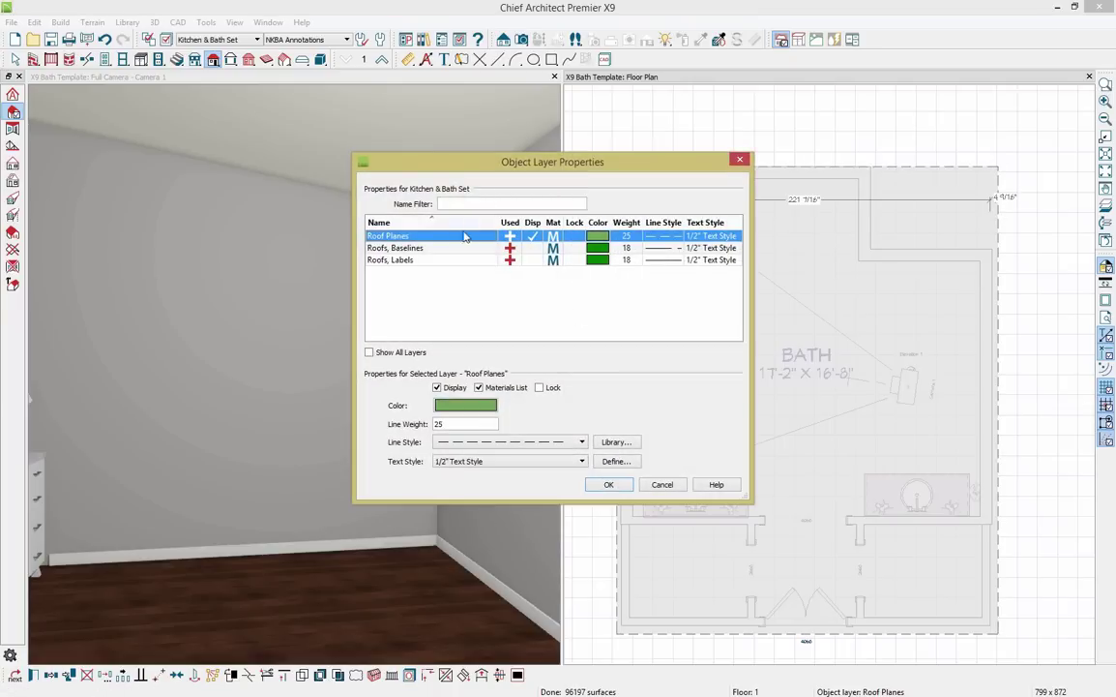
left_click(533, 238)
left_click(610, 485)
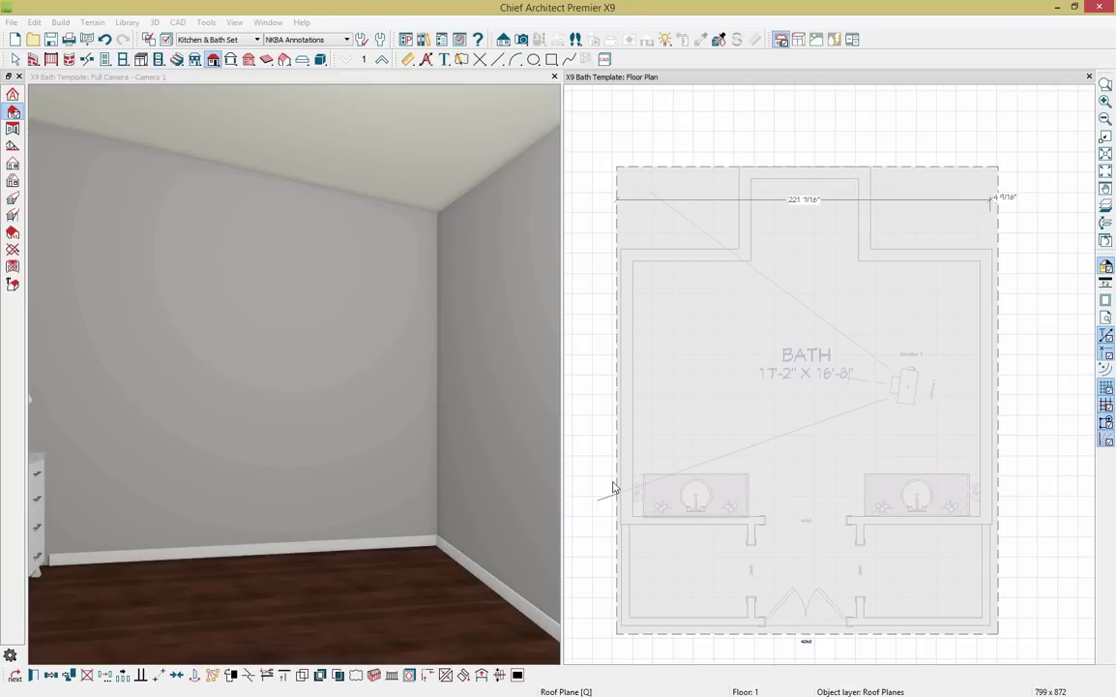
left_click(570, 426)
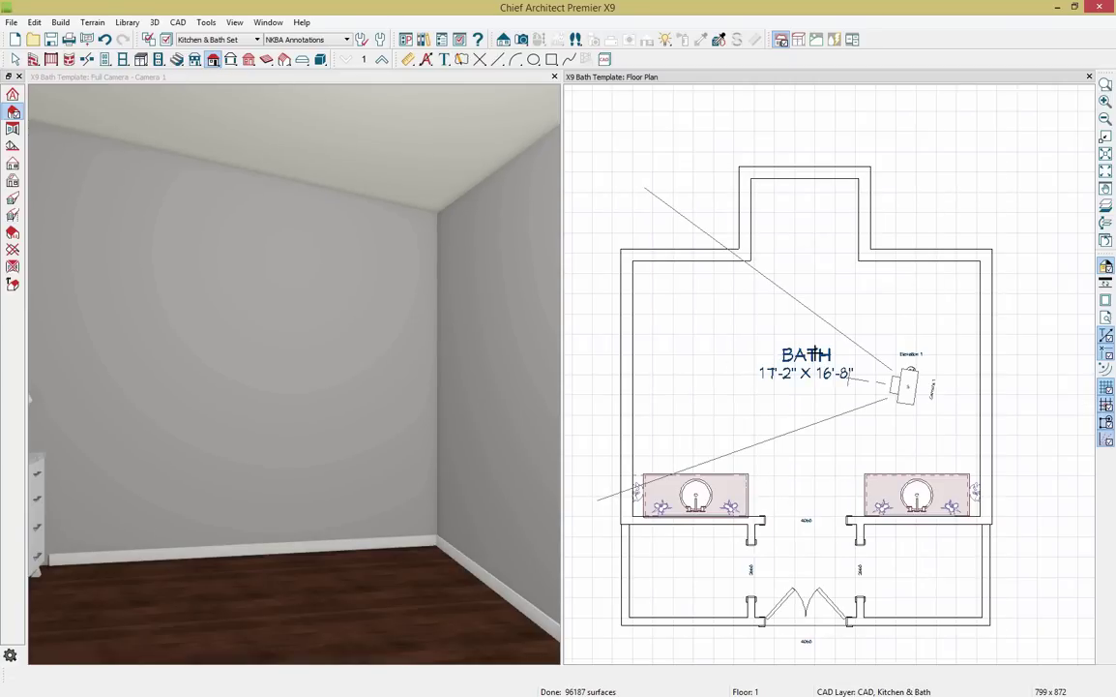
Hide the Room Labels and the Rooms, Interior Dimensions layers in the floor plan.
key("space")
left_click(818, 354)
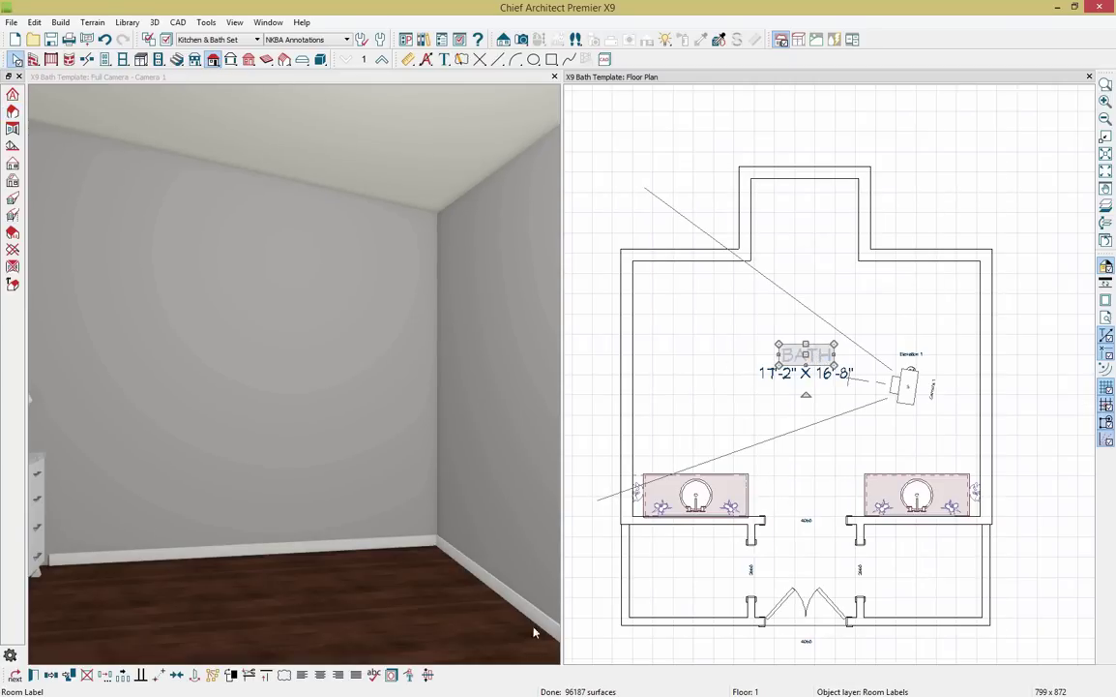
left_click(391, 675)
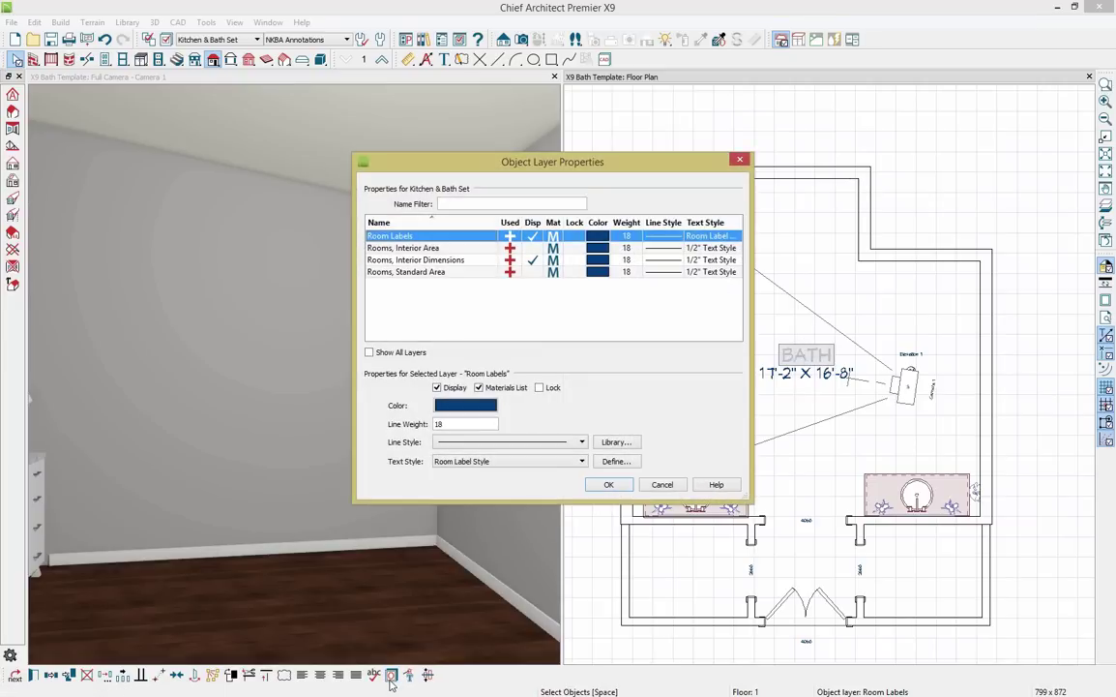
left_click(532, 236)
left_click(533, 262)
left_click(609, 485)
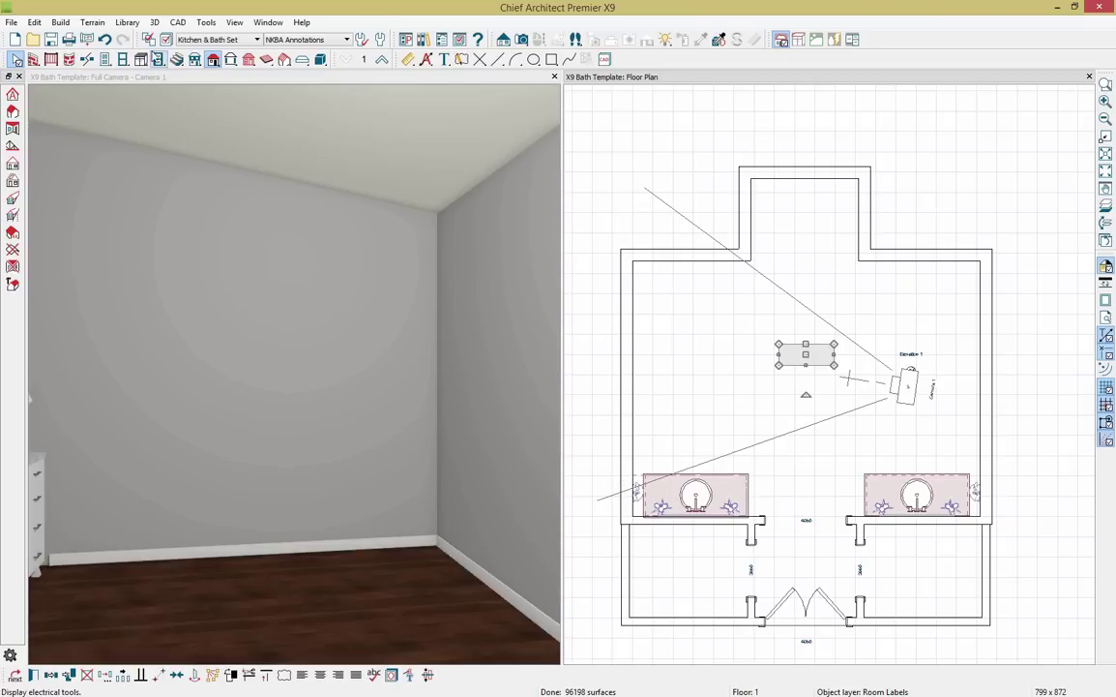
Place a soffit against the bath's upper wall near the upper-left room corner, and set its width and height to 8".
left_click(141, 60)
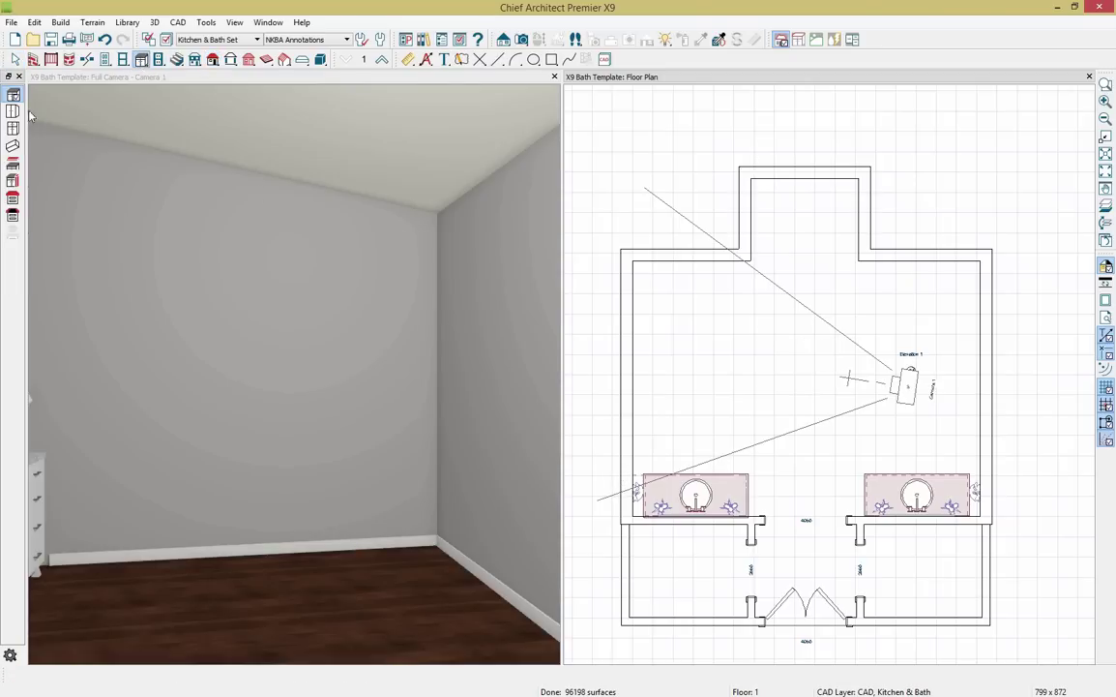
left_click(13, 147)
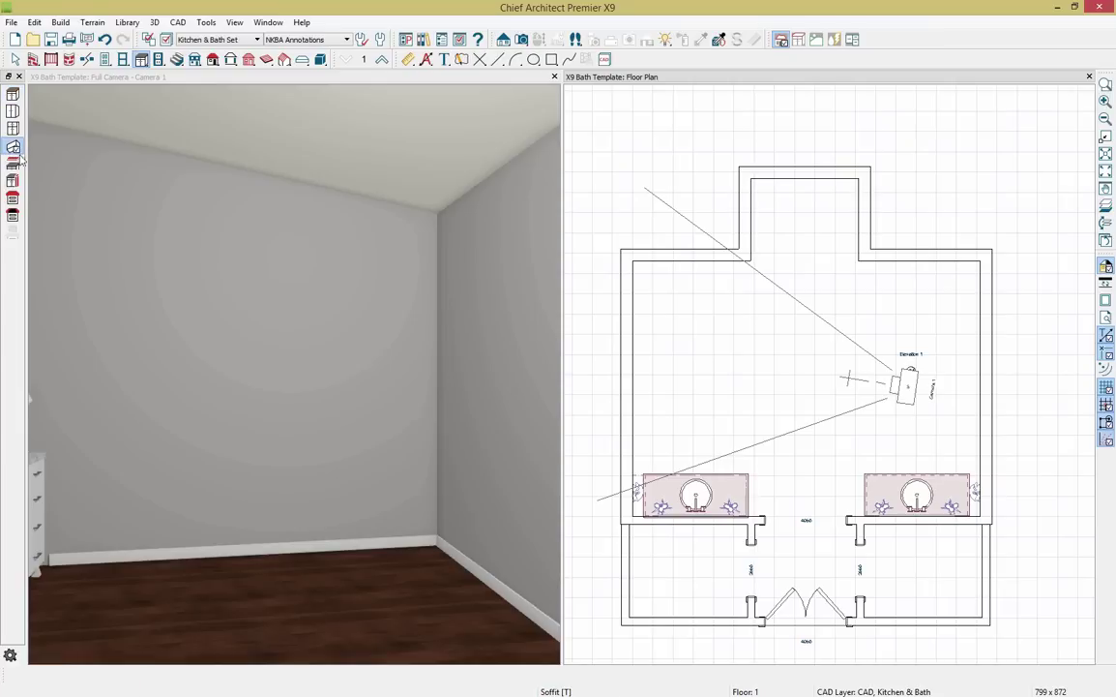
left_click(661, 279)
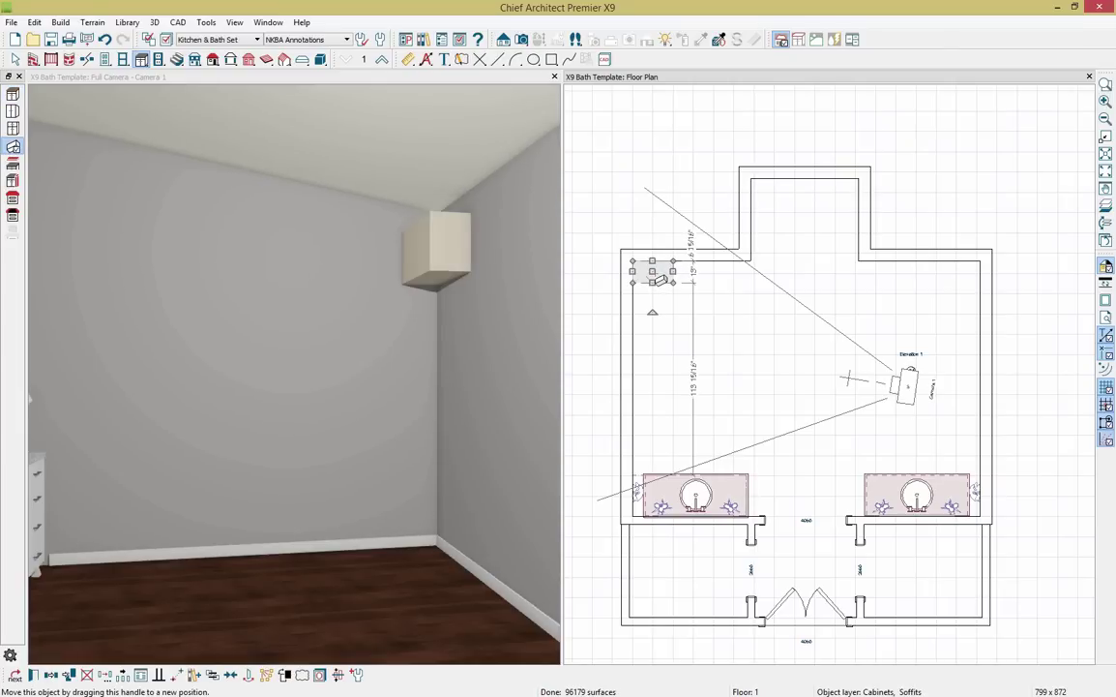
double_click(661, 278)
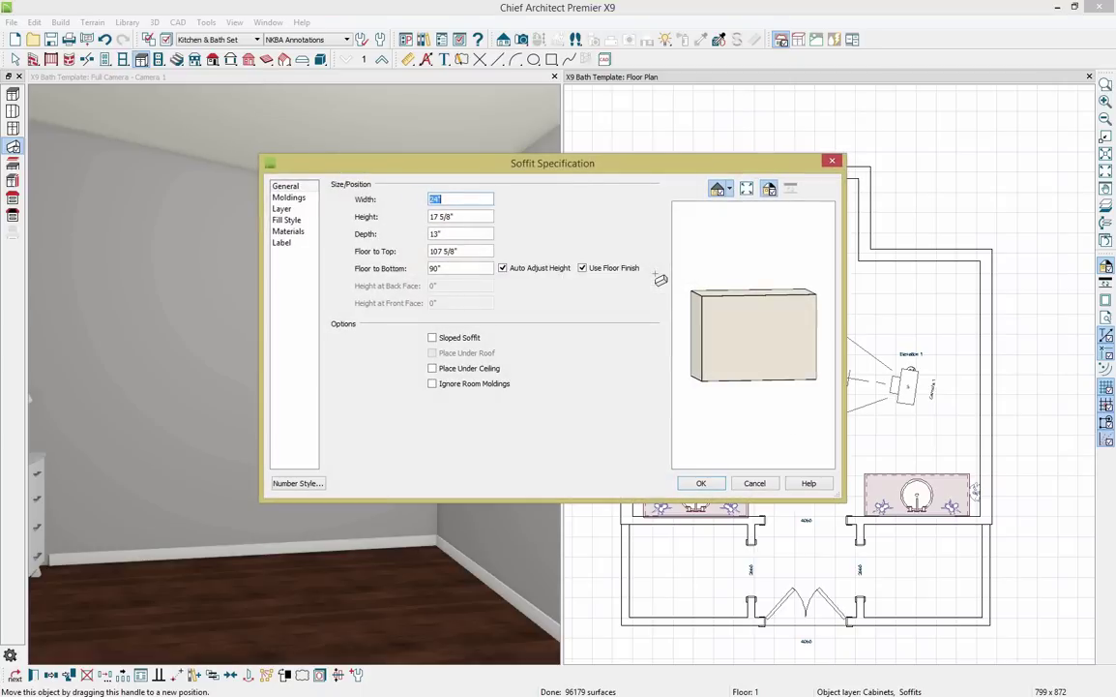
left_click_drag(555, 173, 714, 295)
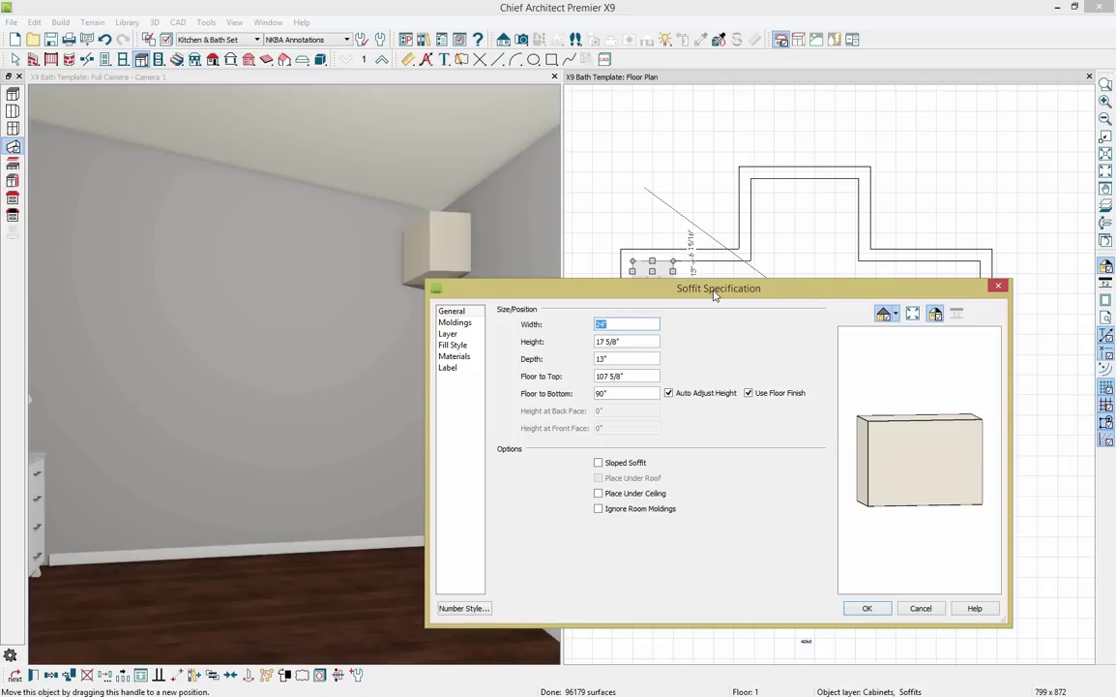
type("8")
key("Tab")
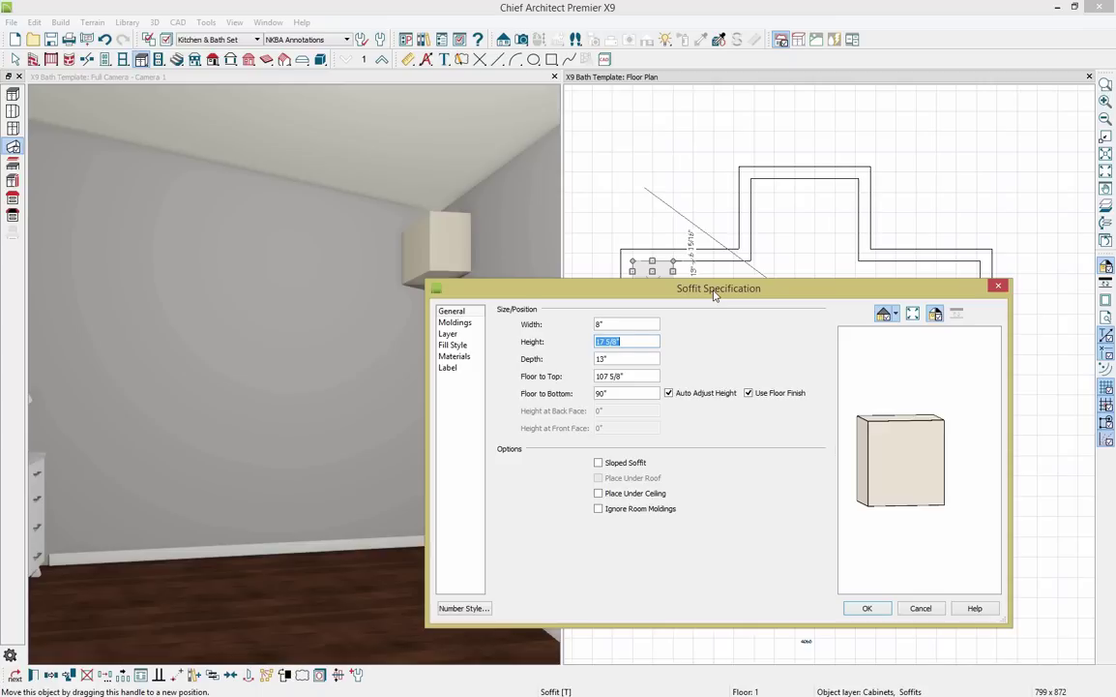
type("8")
left_click(856, 606)
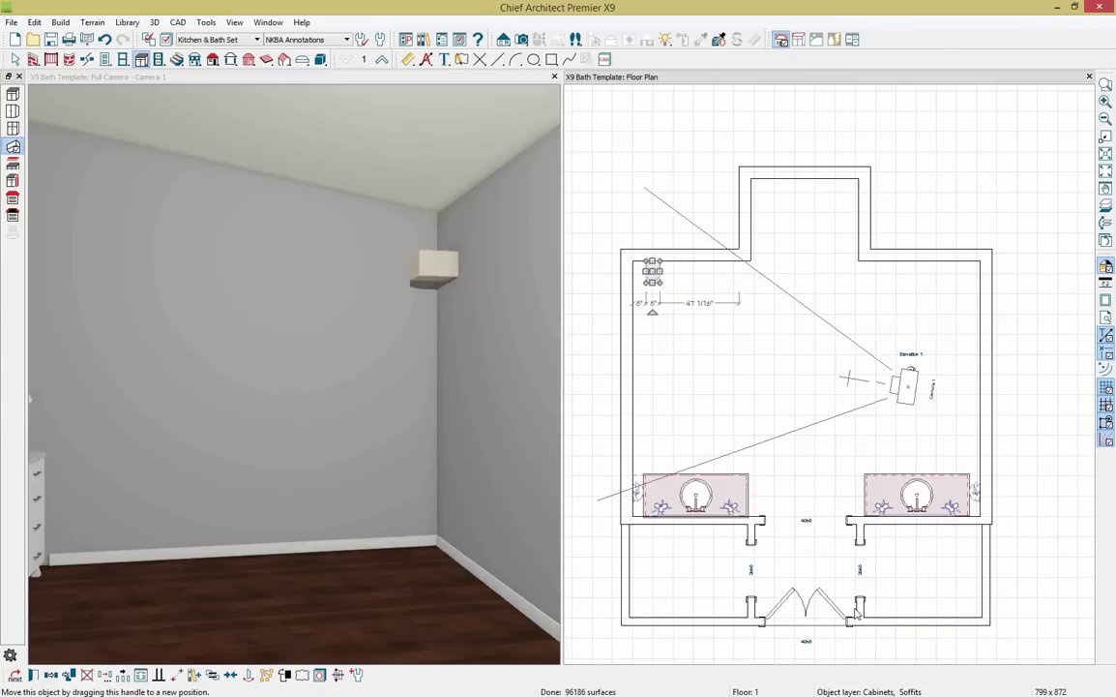
Stretch the soffit to the vanity wall flush along the side wall, and make it a sloped soffit placed under the roof.
left_click_drag(650, 281, 651, 497)
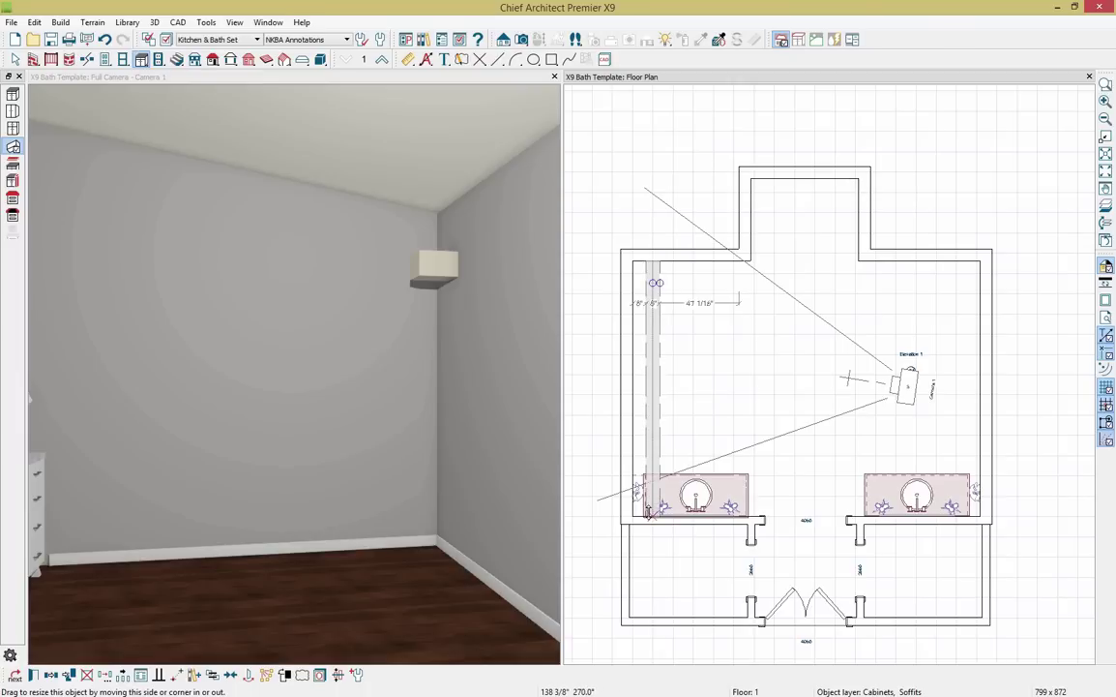
left_click_drag(651, 387, 638, 387)
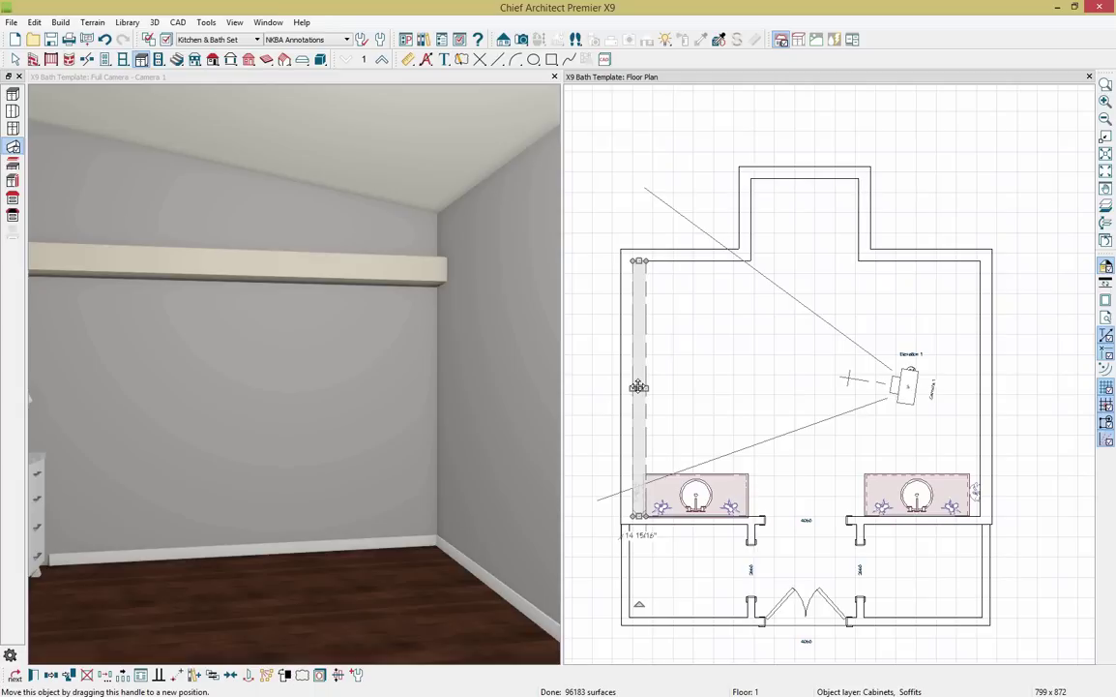
double_click(638, 387)
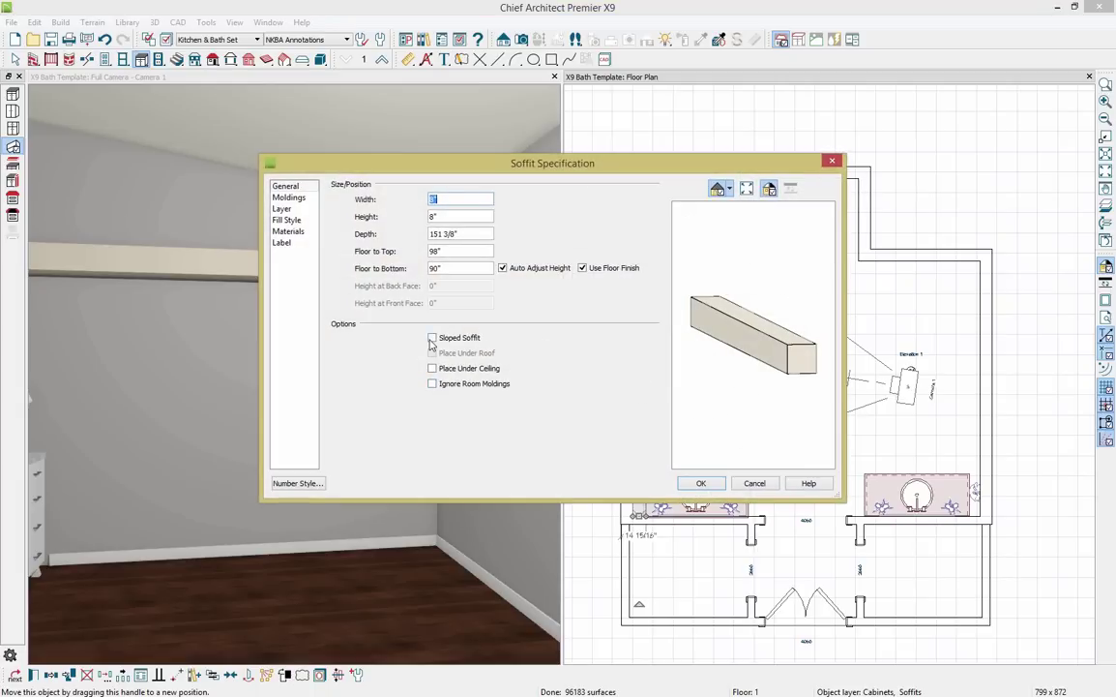
left_click(433, 338)
left_click(433, 352)
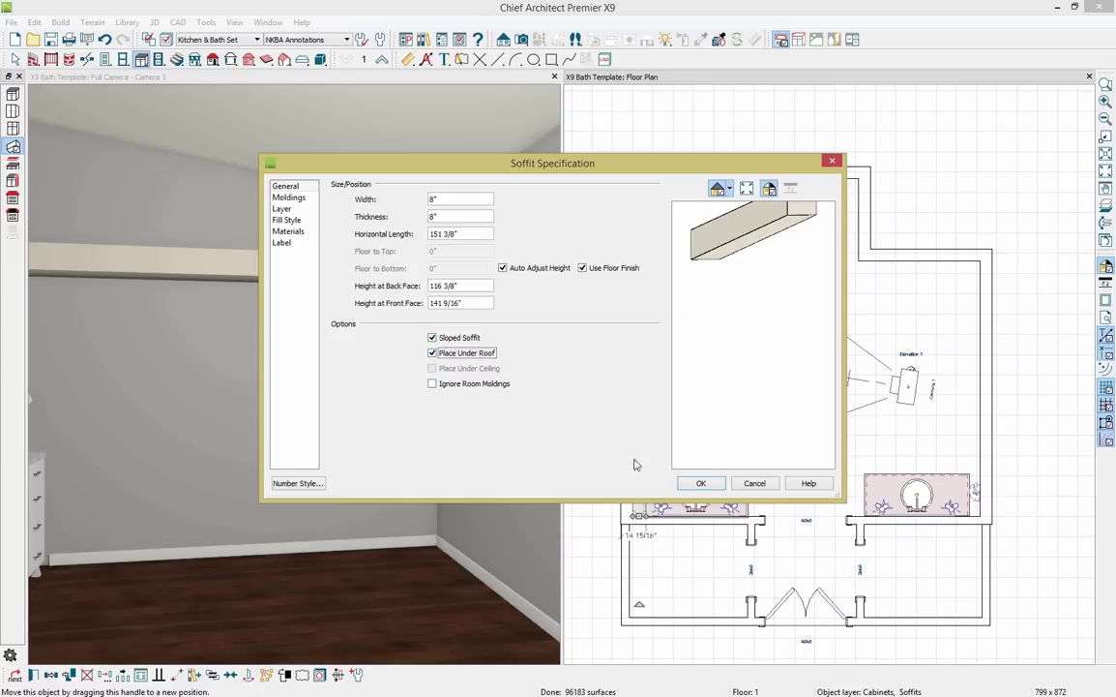
left_click(700, 482)
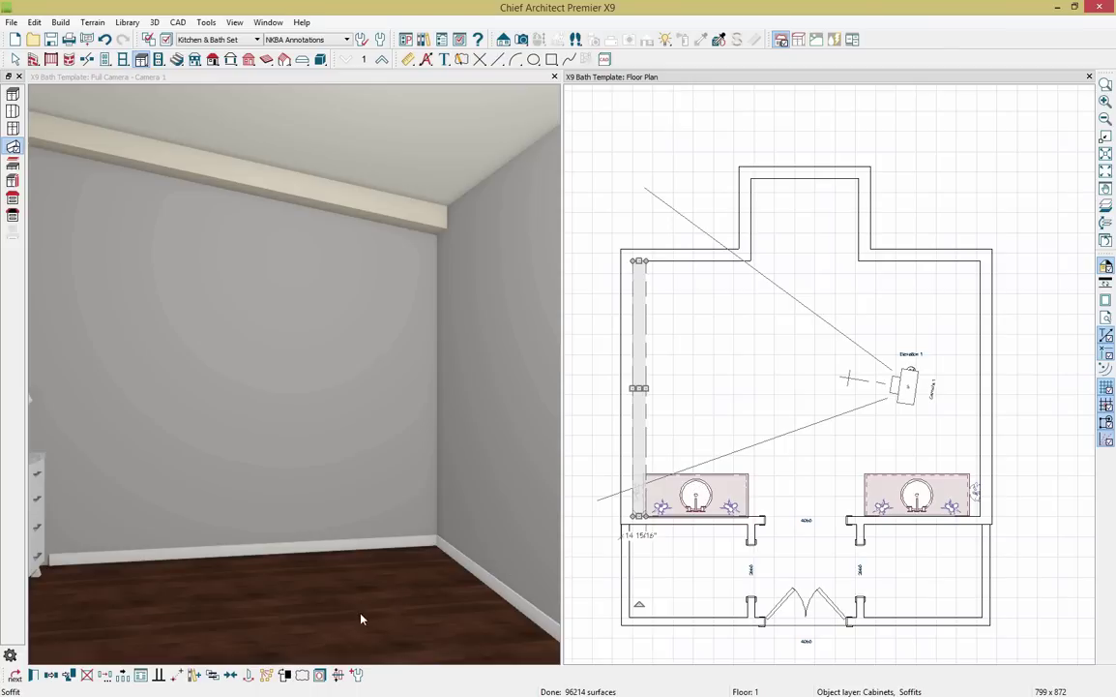
Copy the sloped soffit across to the opposite side wall as 5 evenly distributed copies.
left_click(123, 676)
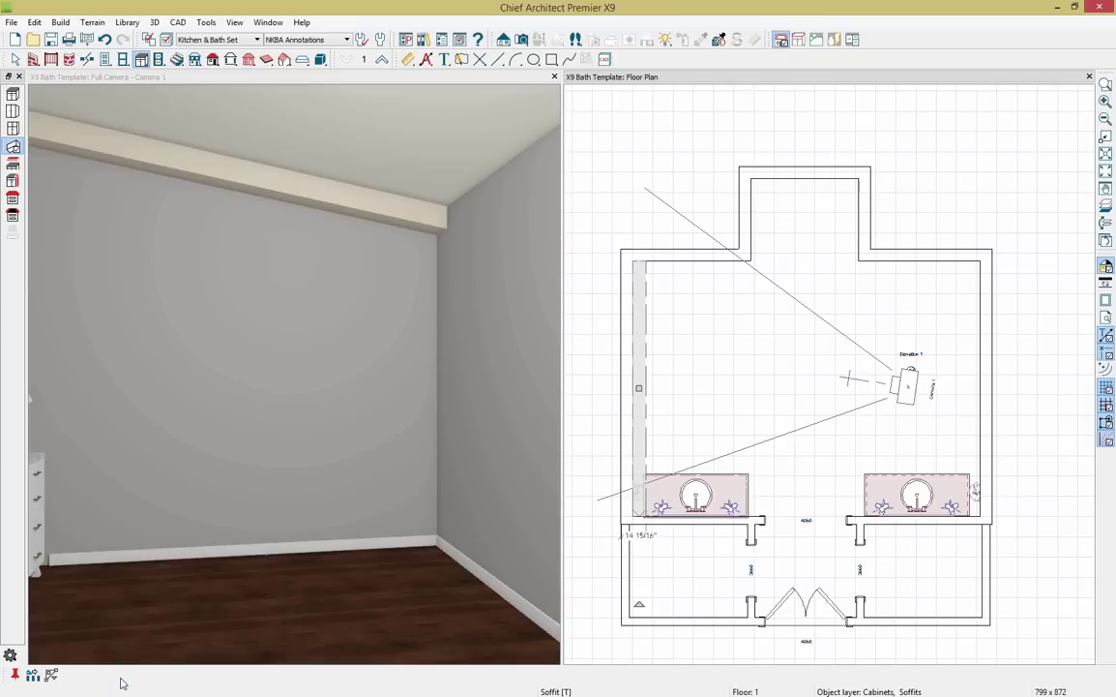
left_click(33, 676)
left_click(435, 380)
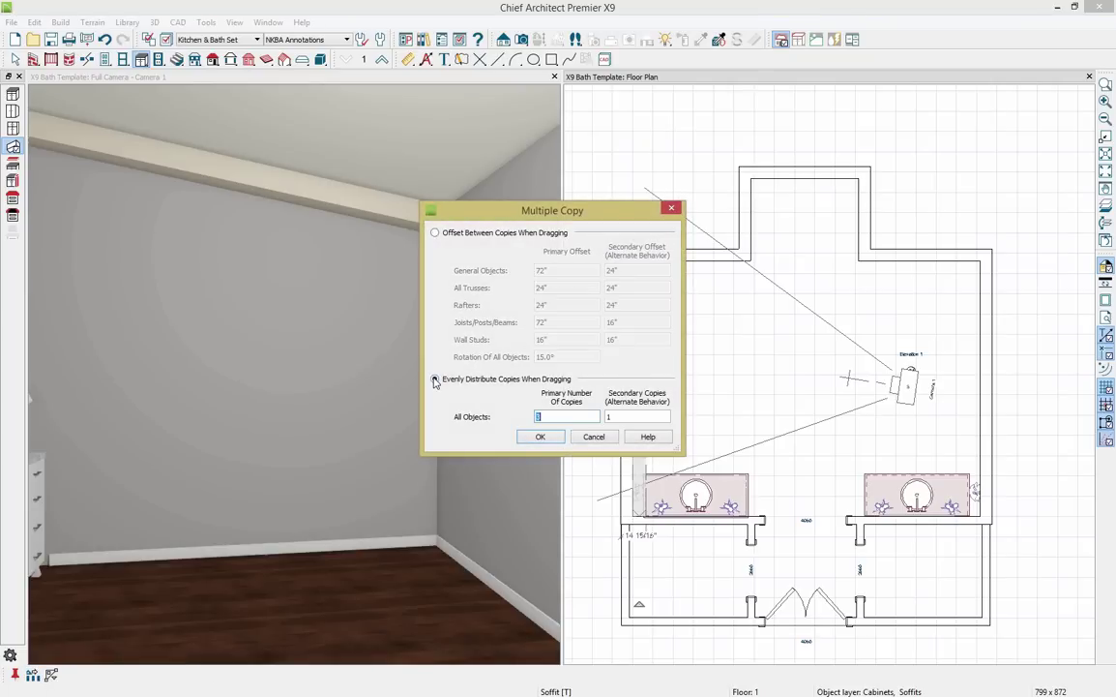
type("5")
left_click(541, 436)
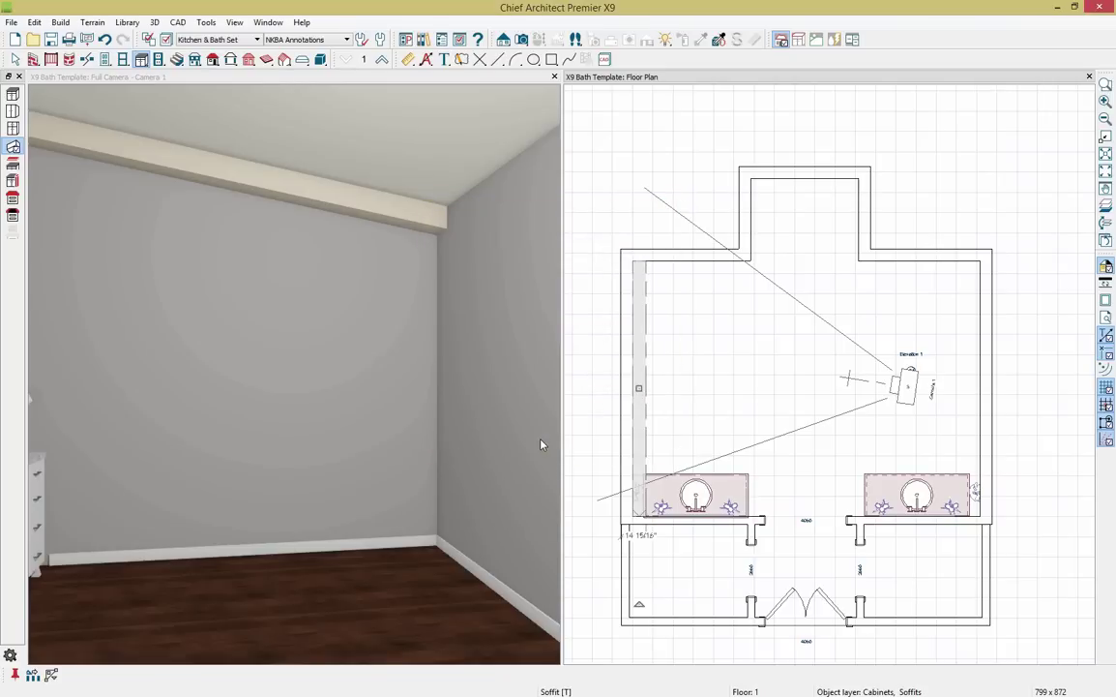
left_click_drag(641, 392, 977, 391)
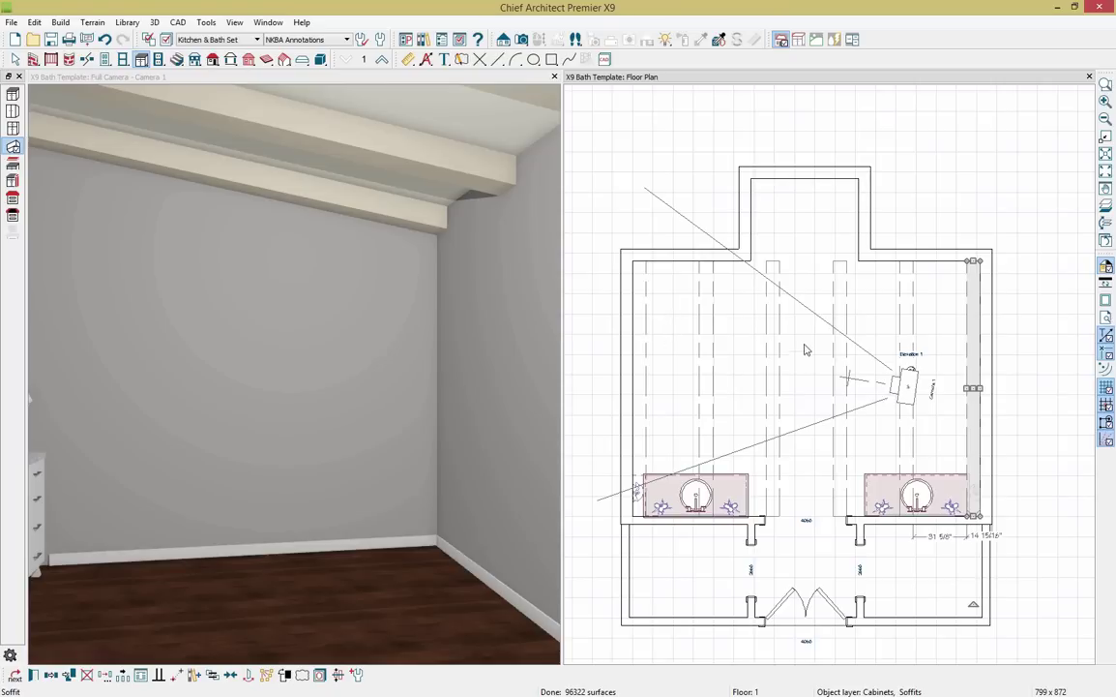
key("Escape")
Extend the two middle soffits up into the alcove until they meet its far wall.
left_click(771, 351)
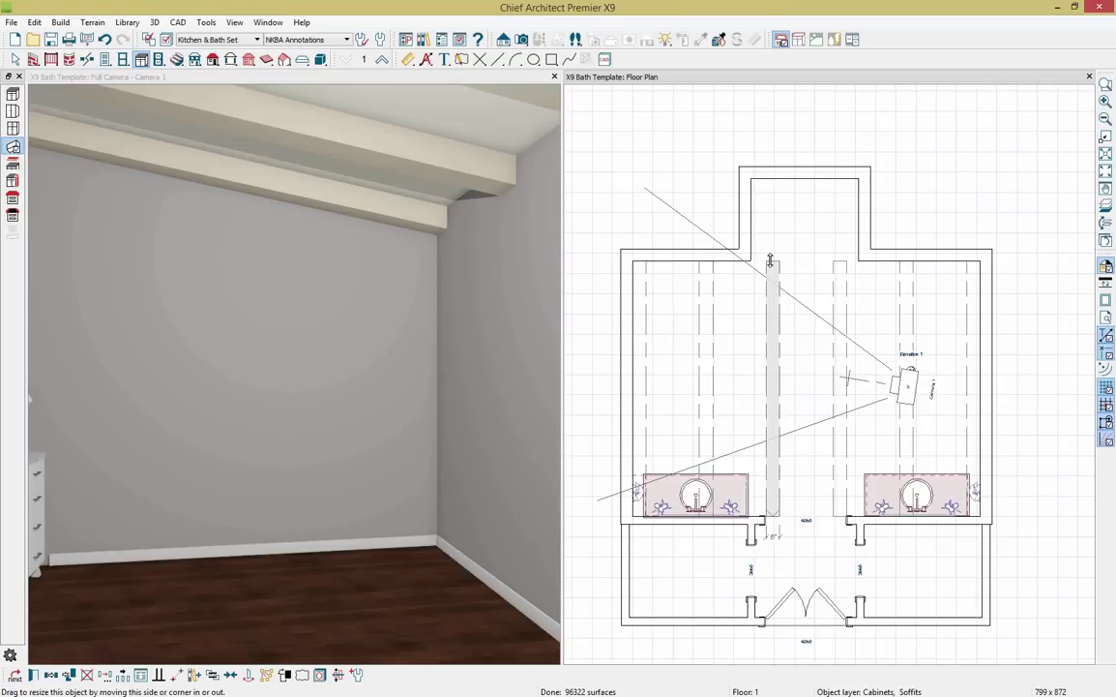
left_click_drag(774, 261, 775, 180)
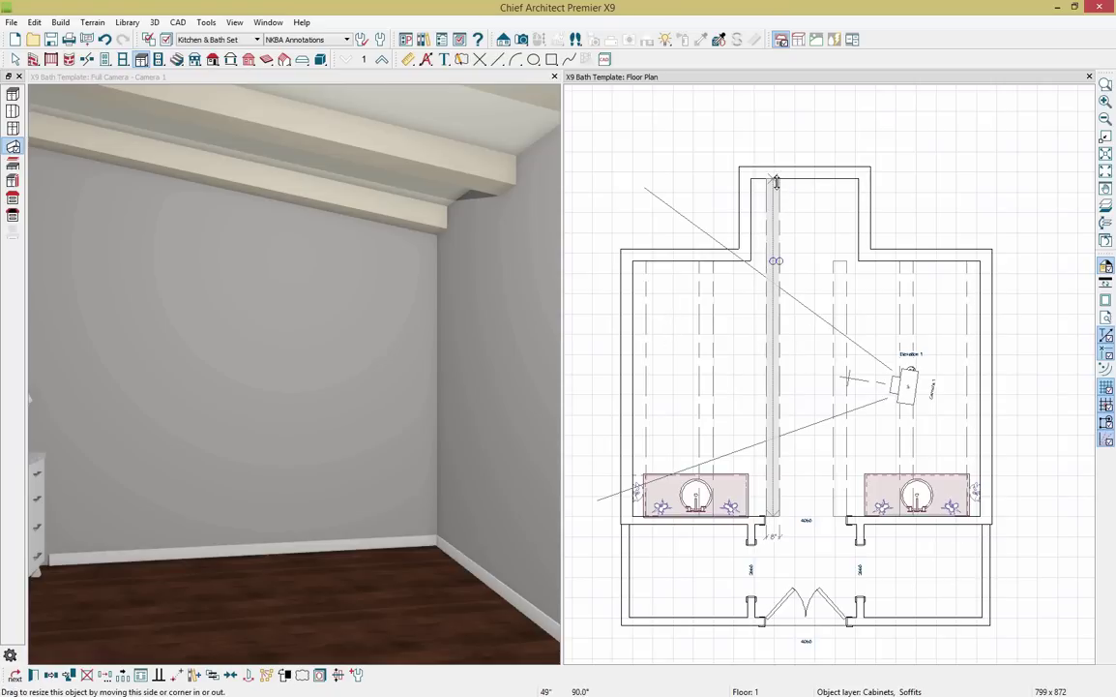
left_click(840, 269)
left_click_drag(840, 261, 839, 179)
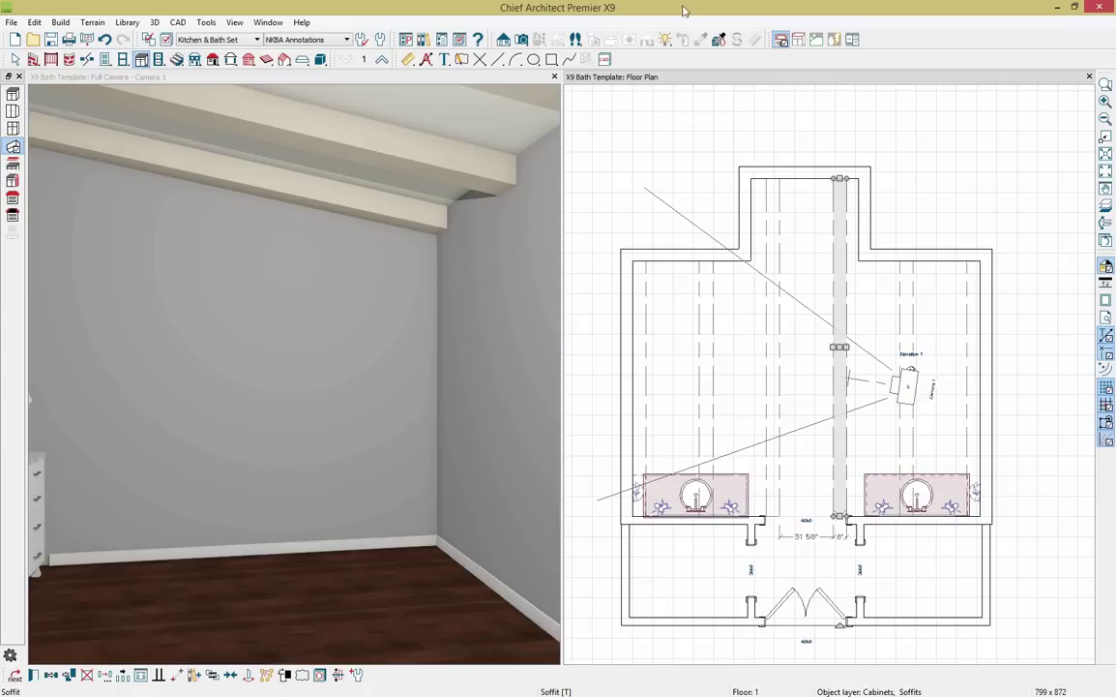
Apply the White Tongue & Groove material from the X9 Bath library to the sloped ceiling in the camera view.
left_click(424, 40)
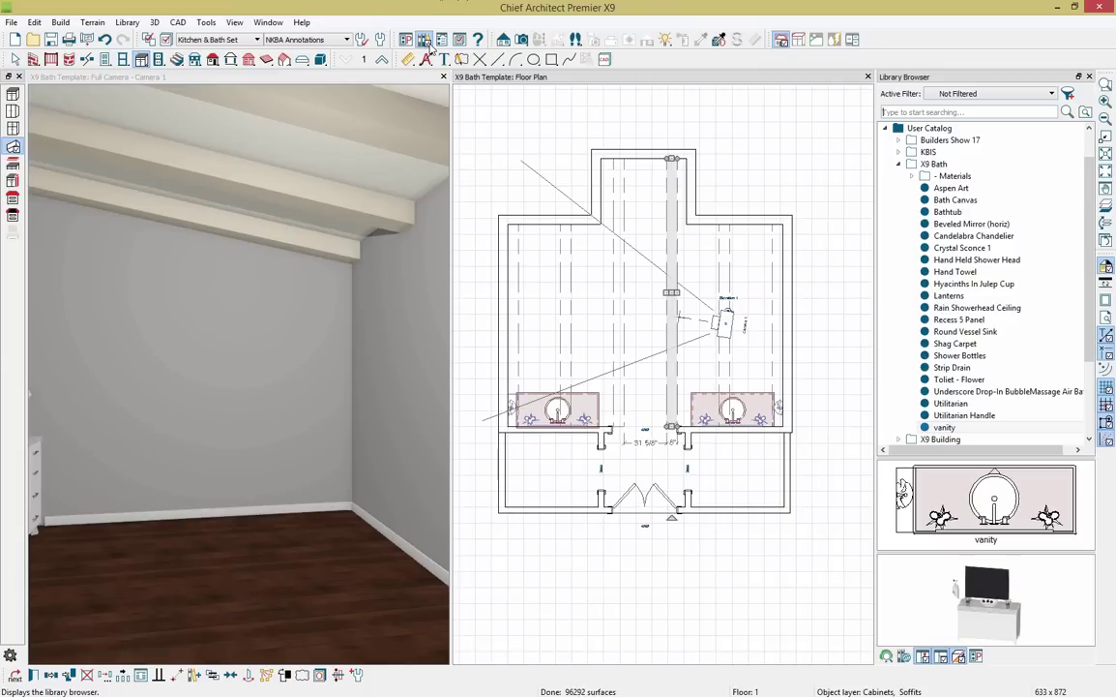
left_click(911, 176)
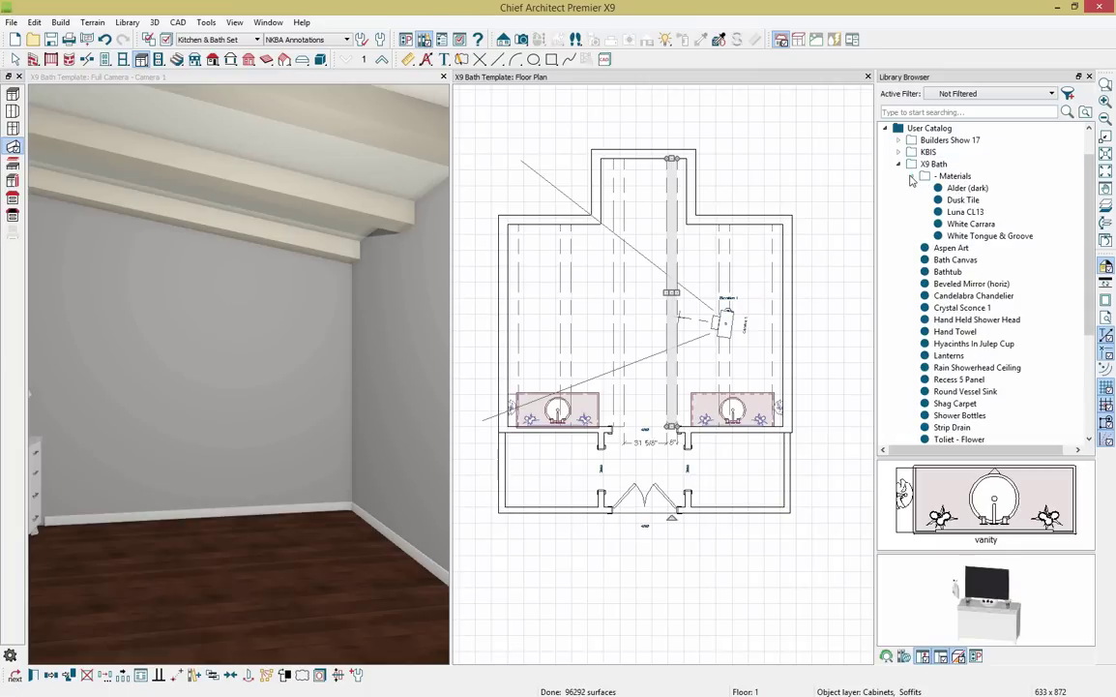
left_click(974, 237)
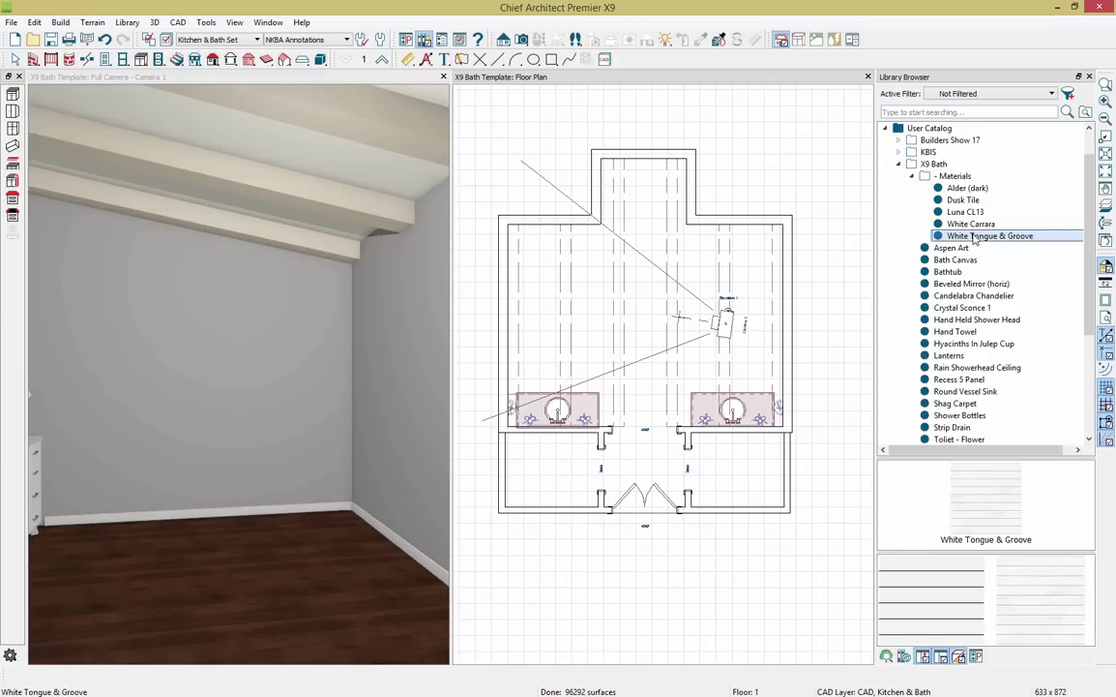
left_click(322, 163)
left_click(295, 148)
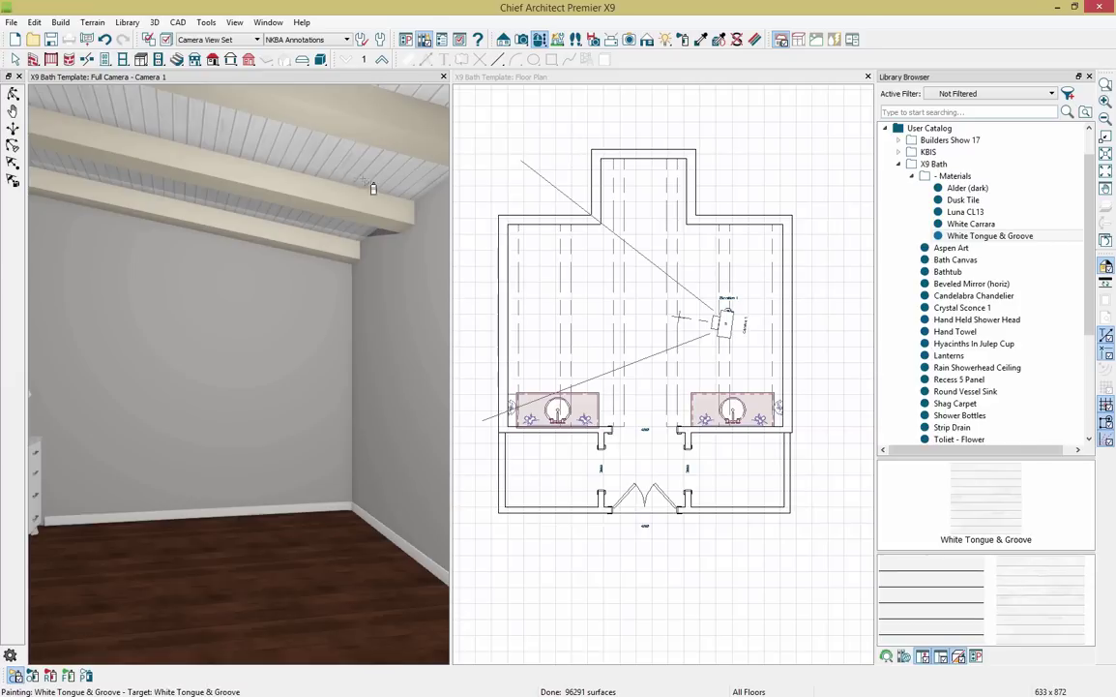
Sample the baseboard's 122 Architectural White and paint it on one beam, extending it to the room's other beams with the painter's room mode.
left_click(701, 39)
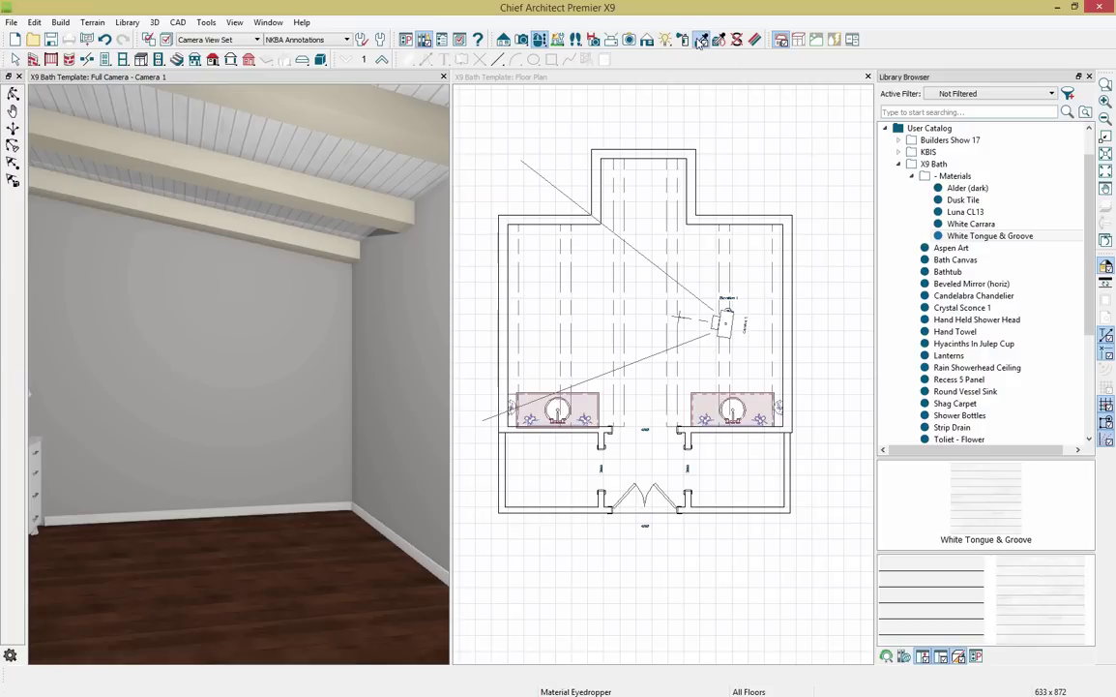
left_click(303, 500)
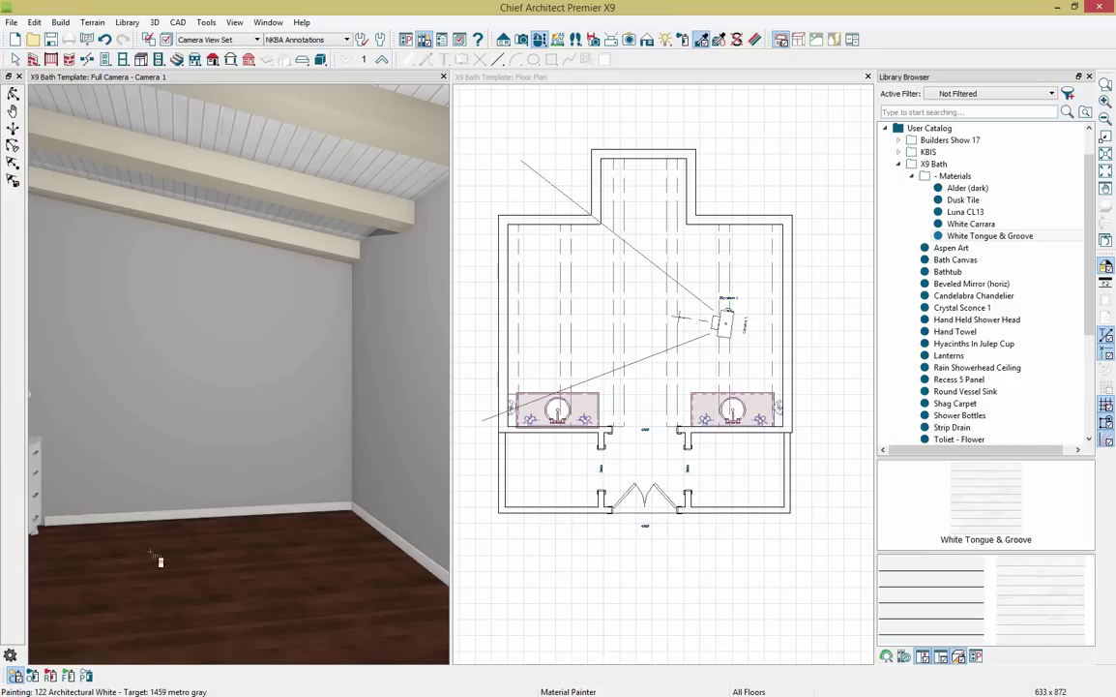
left_click(13, 677)
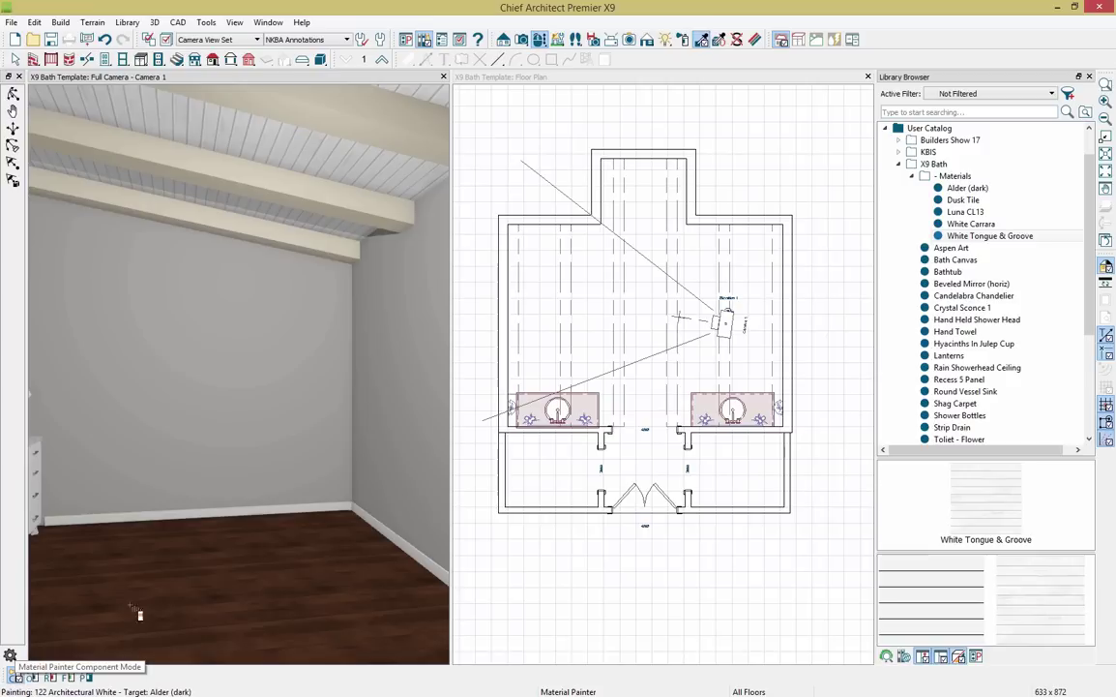
left_click(274, 238)
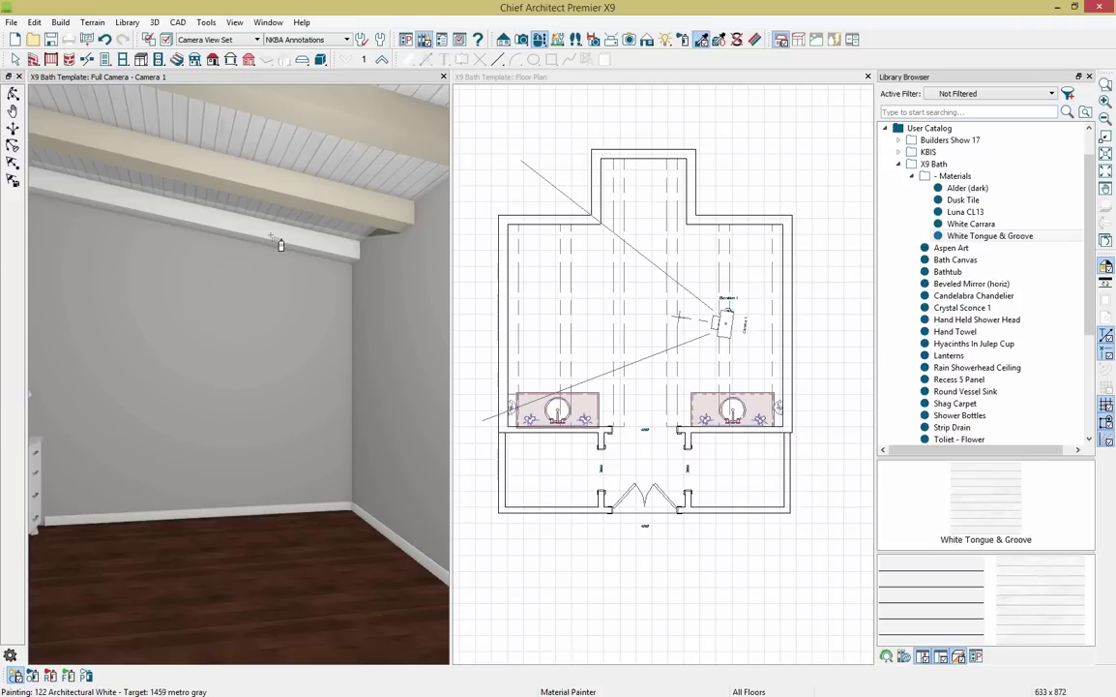
left_click(51, 676)
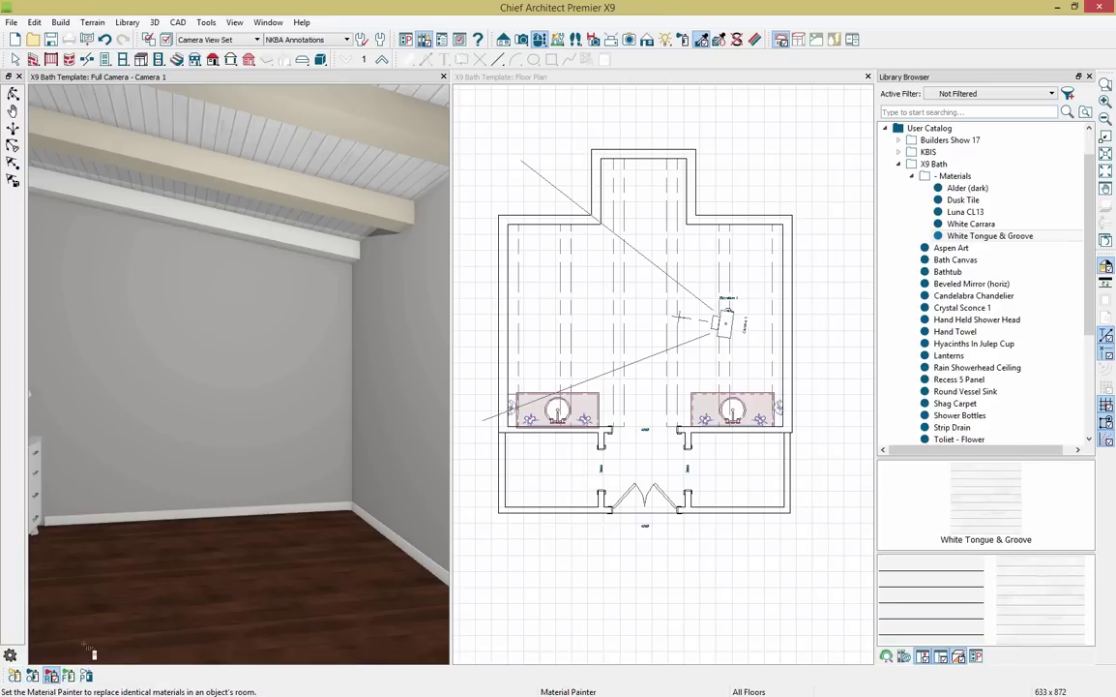
left_click(275, 184)
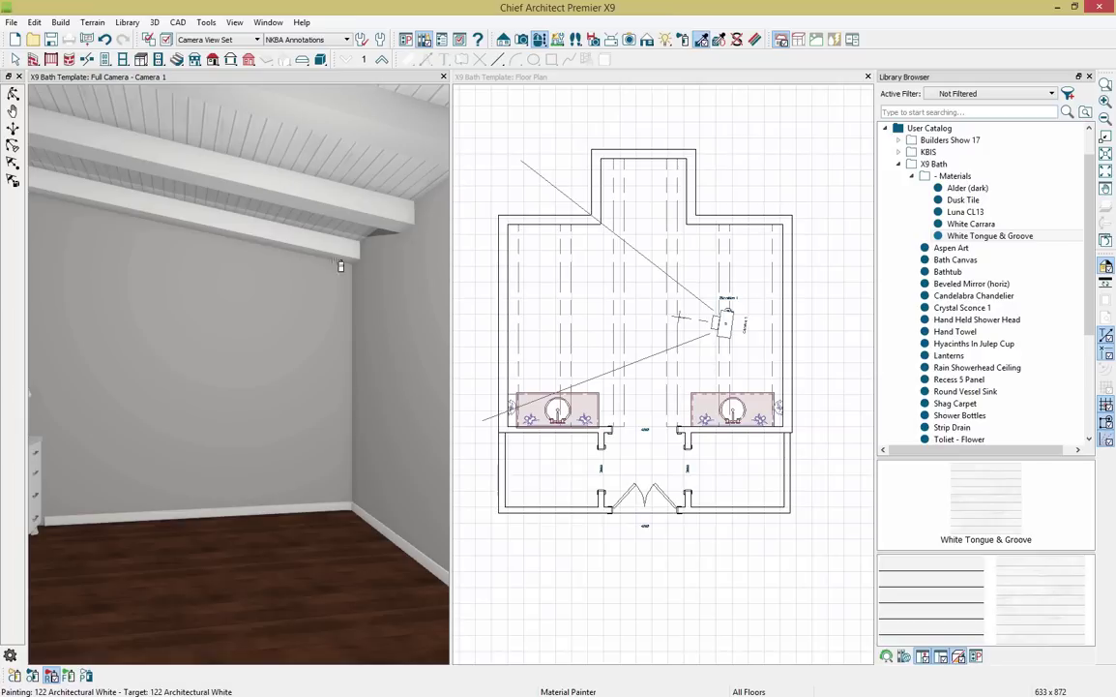
Hide the Cabinets, Soffits, the Cabinets, Labels and the Cabinets, Module Lines layers in the floor plan.
left_click(619, 304)
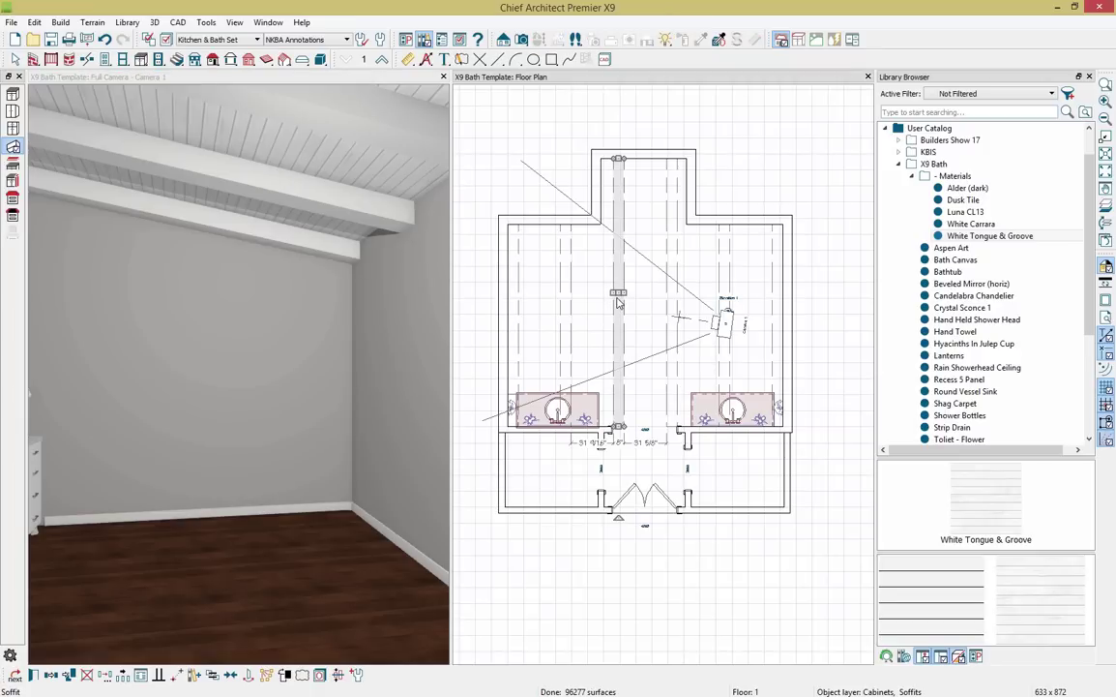
left_click(322, 680)
left_click(533, 236)
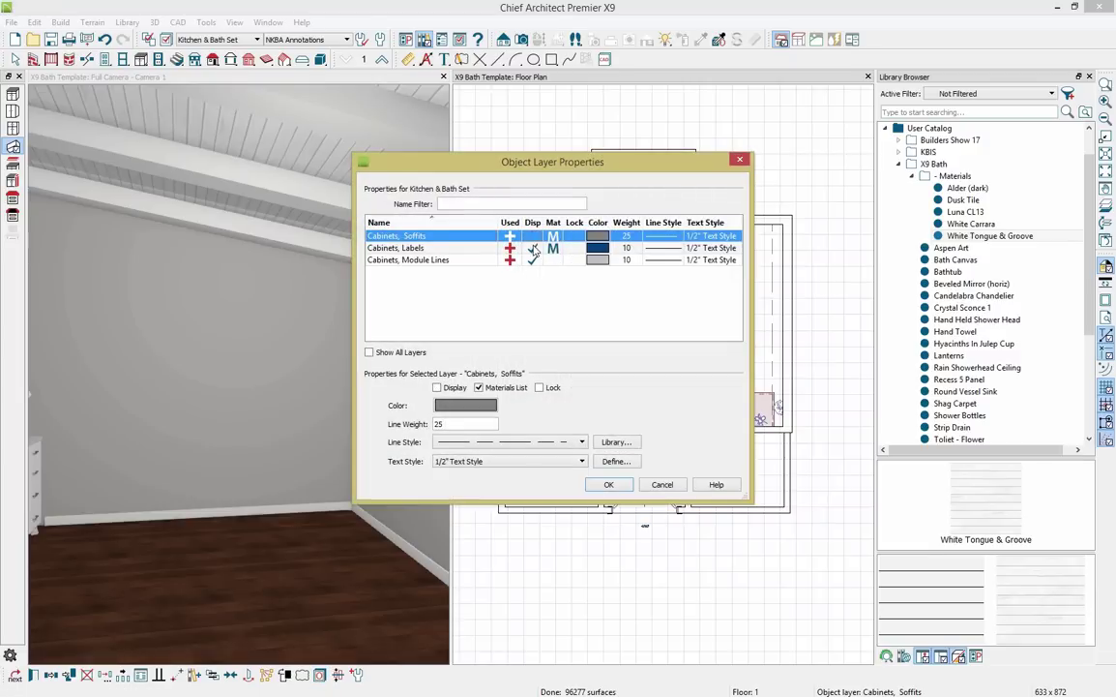
left_click(533, 247)
left_click(533, 259)
left_click(608, 483)
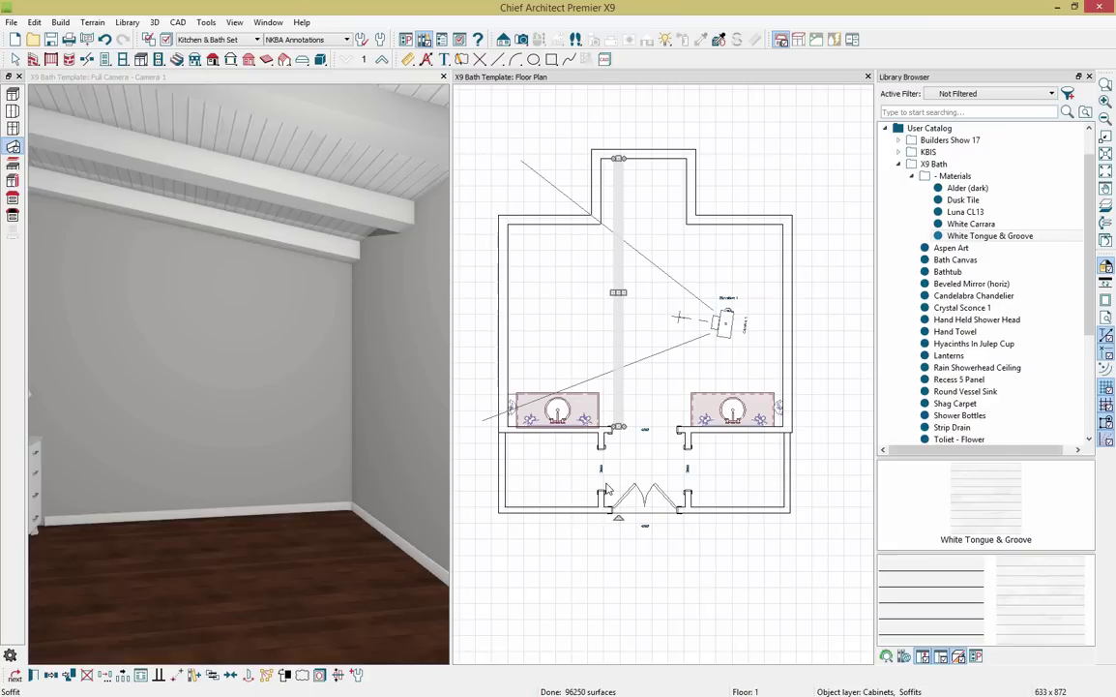
Draw two straight half-walls enclosing the bath's upper-left corner, the one beside the alcove about 67" long, and close the library browser.
key("shift+q")
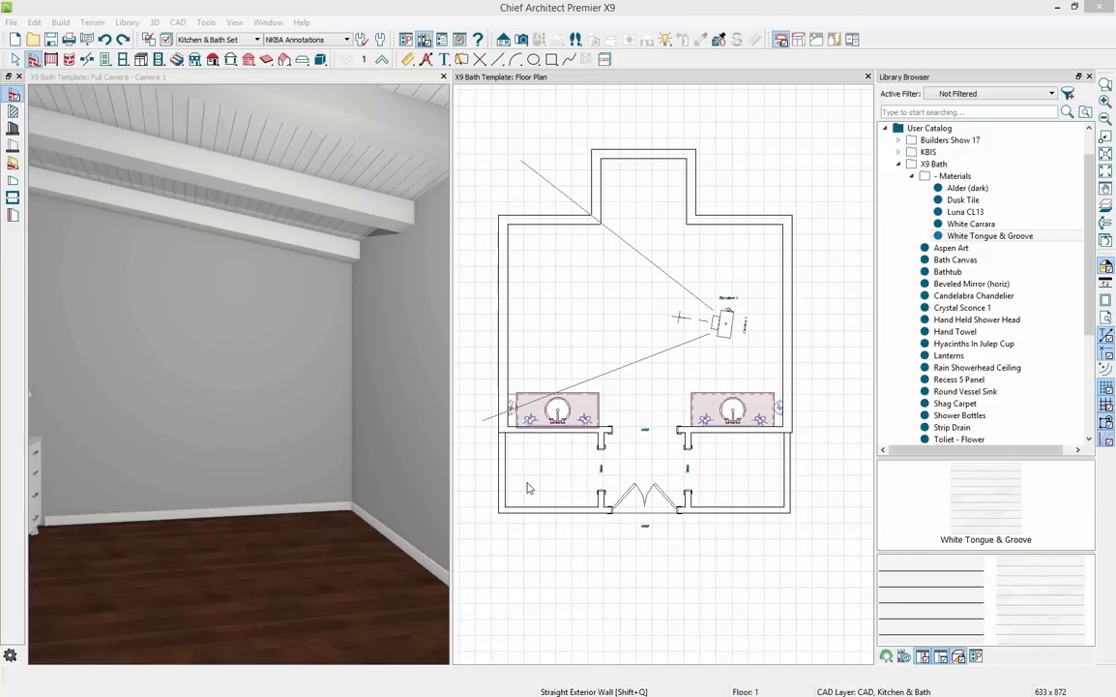
left_click(13, 163)
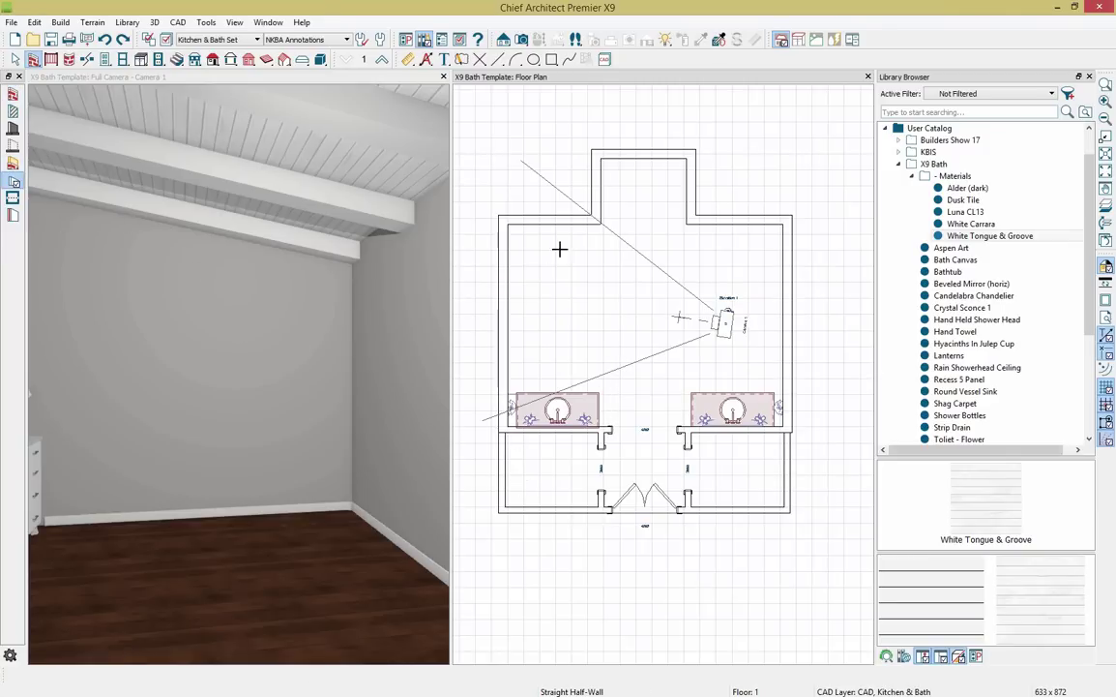
mouse_move(596, 221)
left_mouse_down()
mouse_move(590, 311)
mouse_move(513, 308)
left_mouse_up()
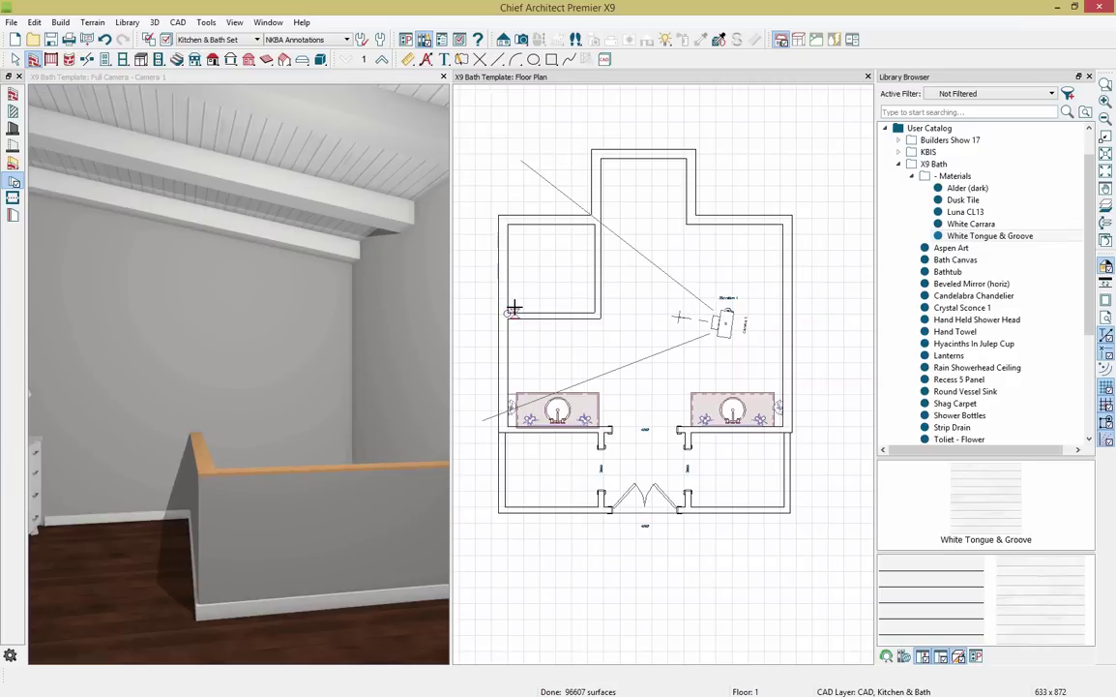
left_click(1089, 77)
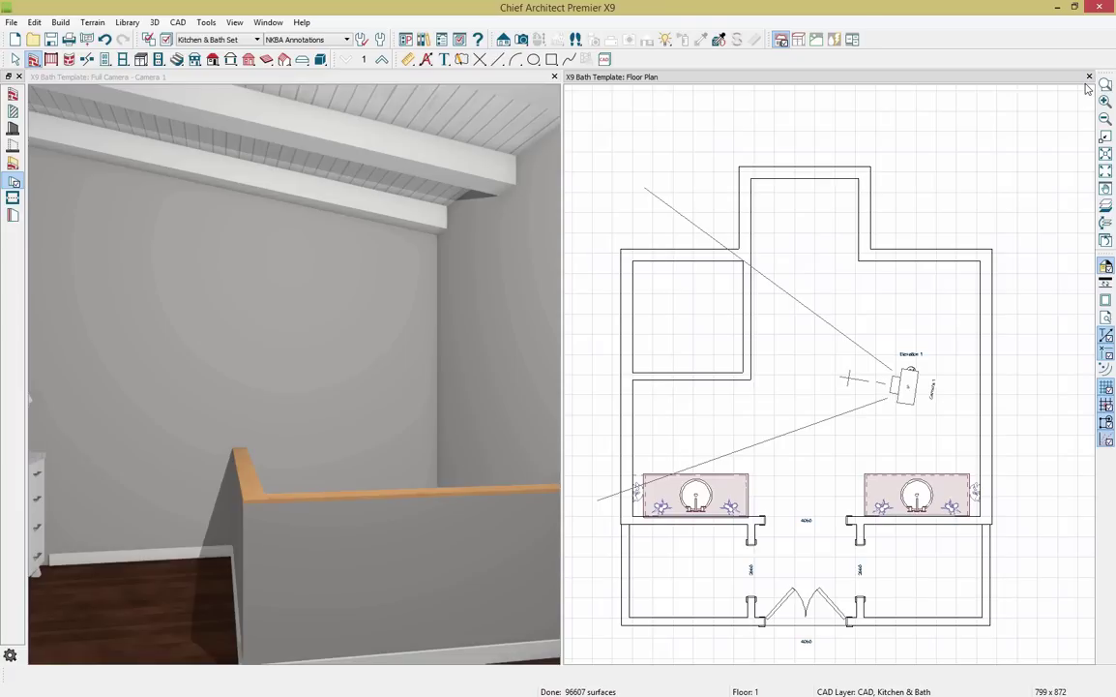
Select both half-walls and change their wall type to Glass Shower.
key("space")
left_click(747, 337)
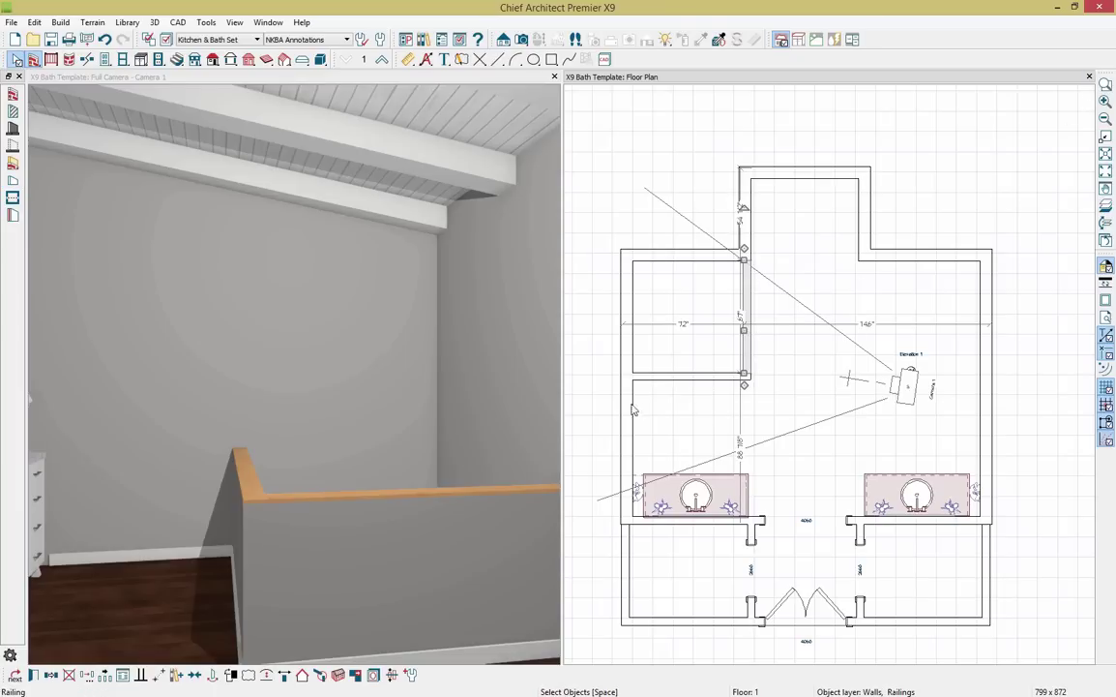
left_click(664, 378, "shift")
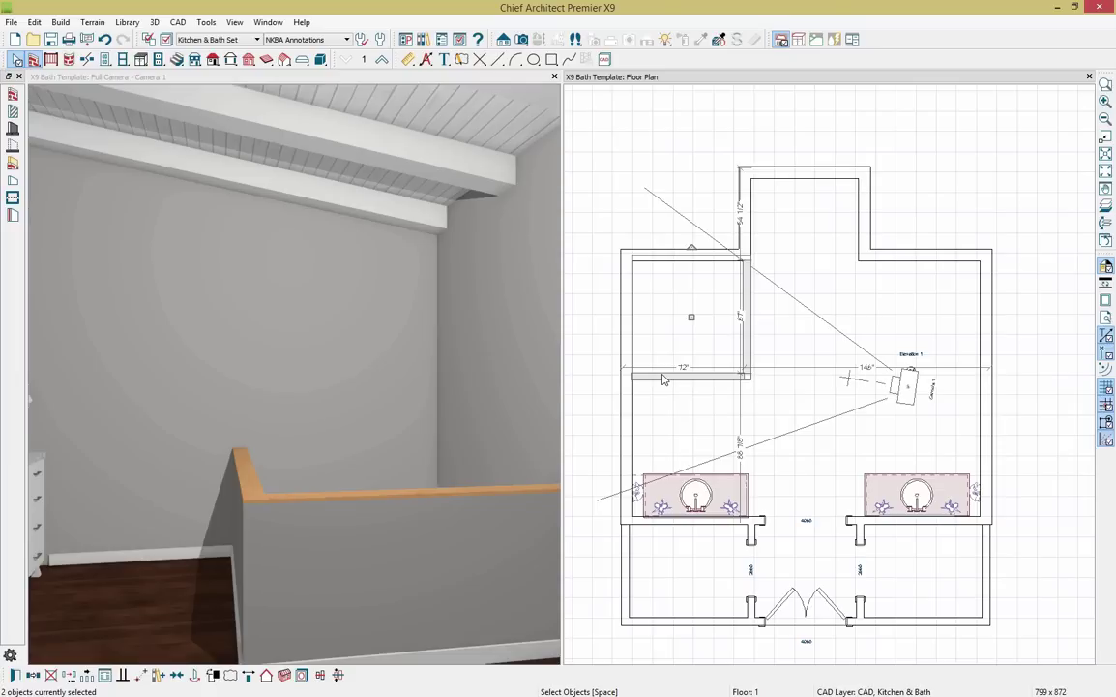
double_click(663, 378)
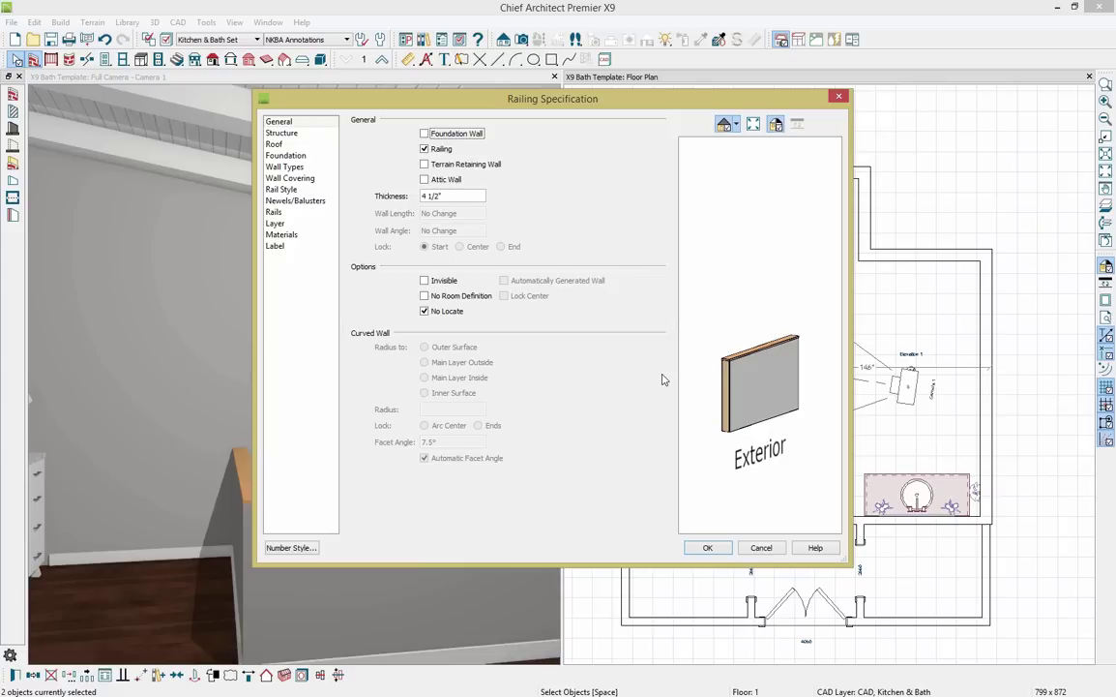
left_click(321, 169)
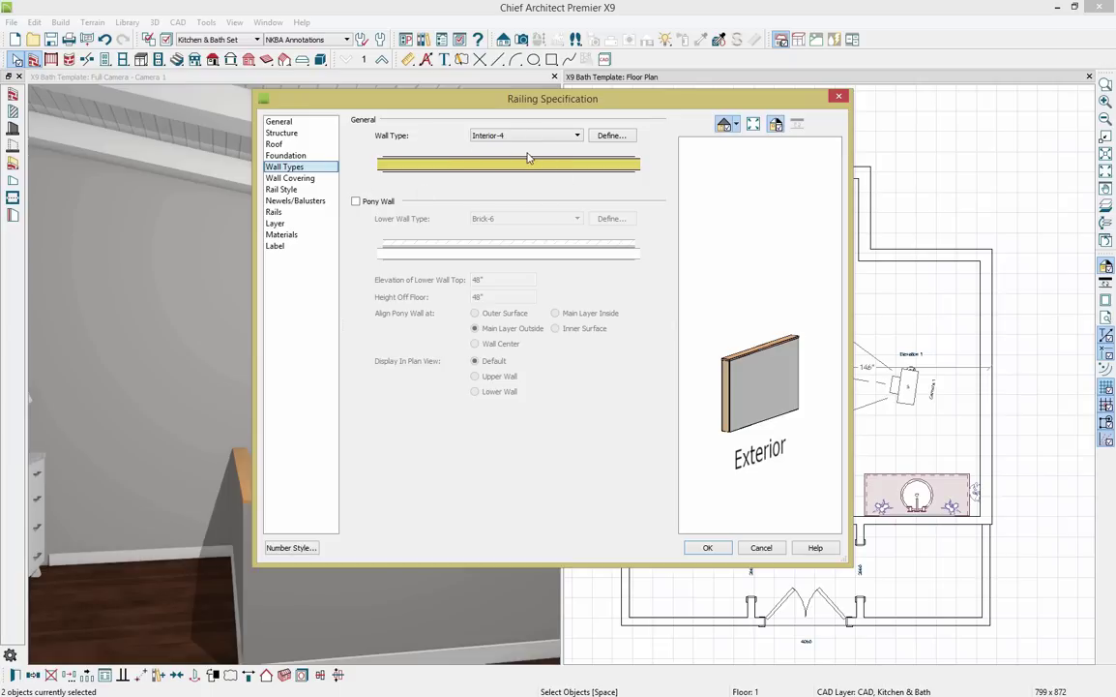
left_click(577, 138)
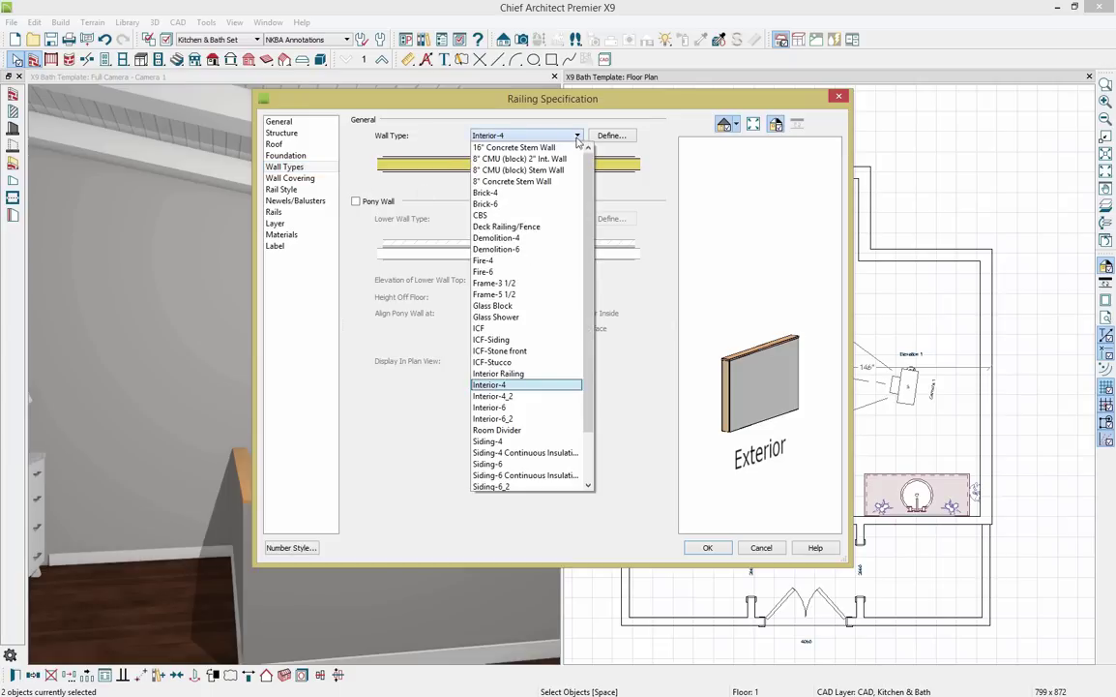
left_click(568, 319)
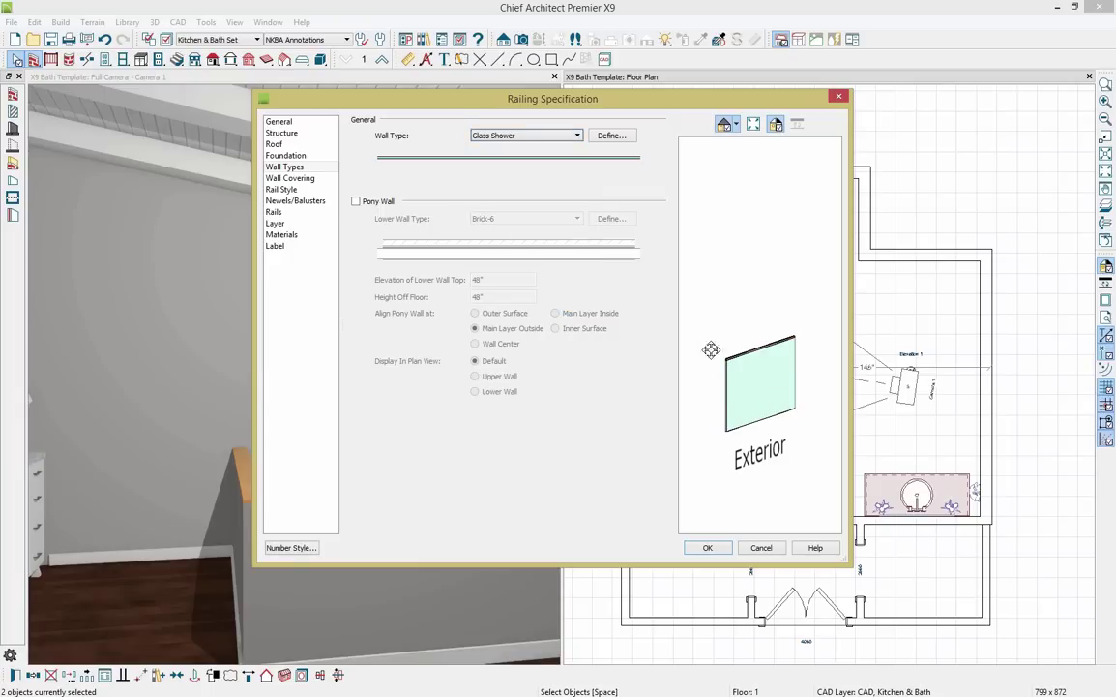
Set the railing height of the two glass half-walls to 96".
left_click(309, 200)
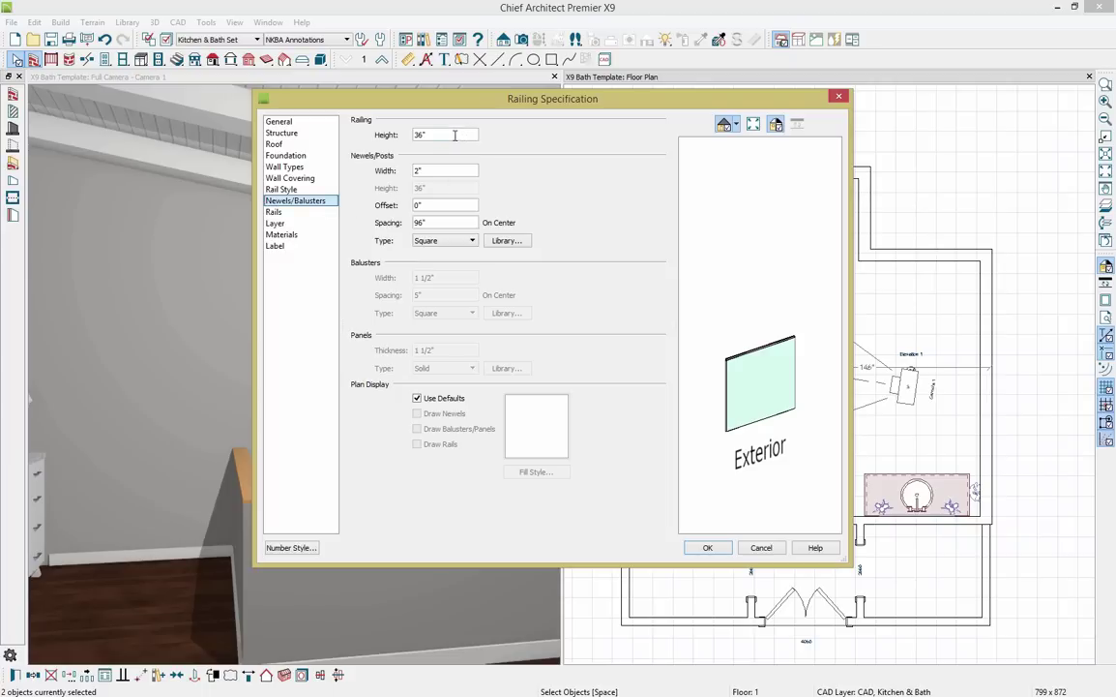
double_click(412, 133)
type("96")
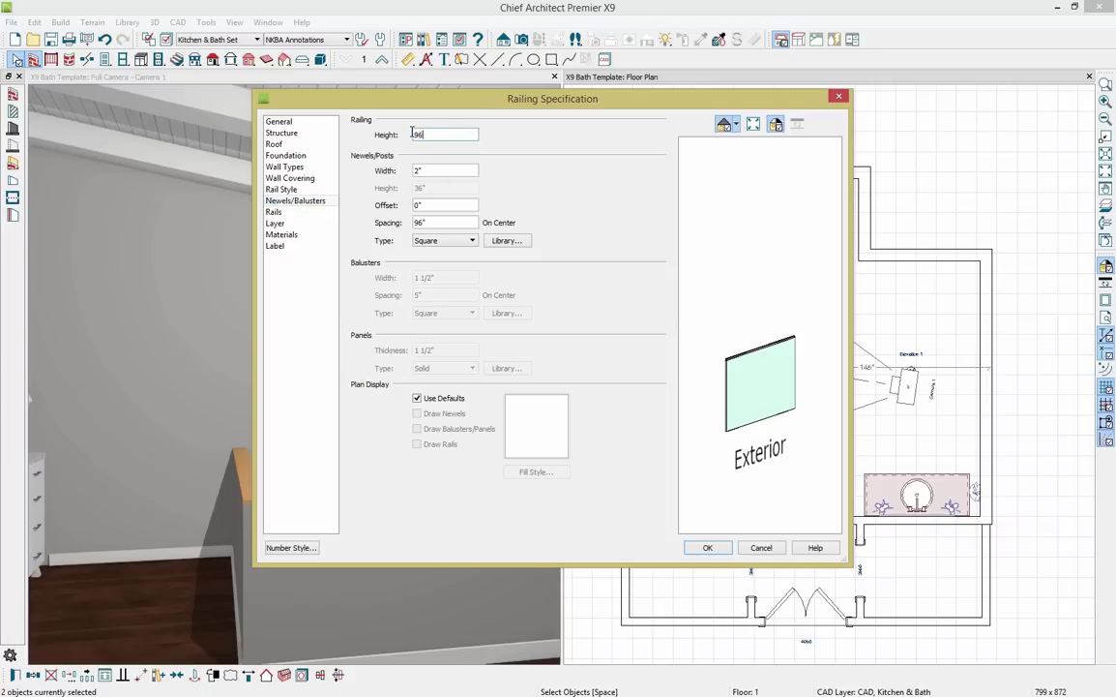
key("Tab")
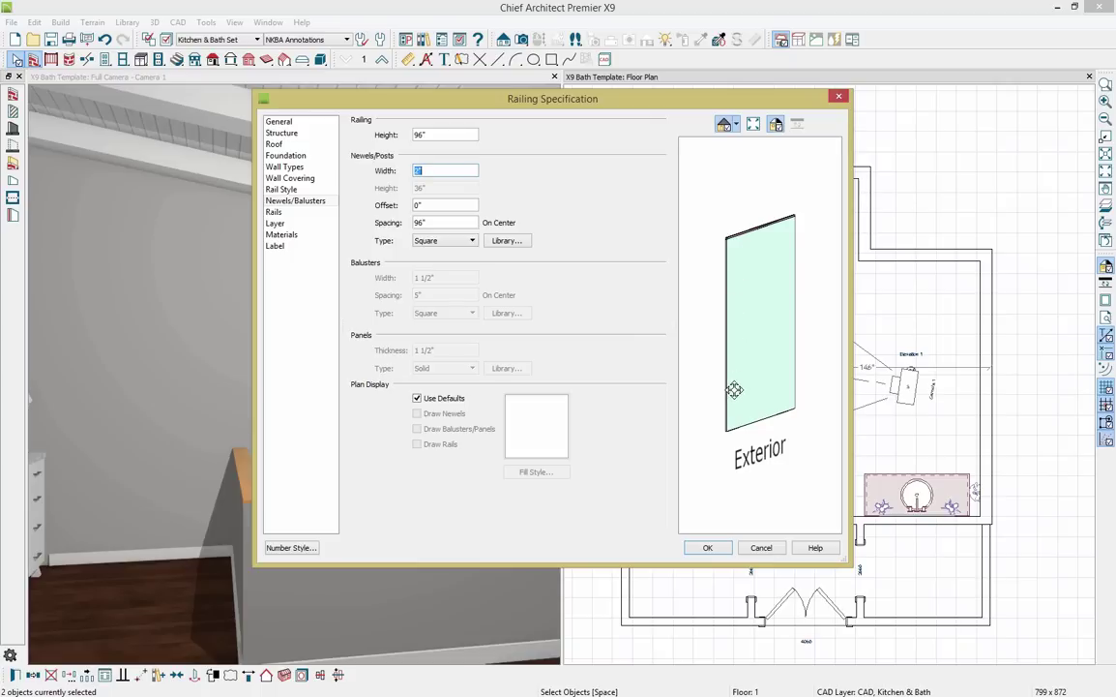
Set the baluster, beam, newel, panel and rail materials of both glass half-walls to Glass Tempered.
left_click(313, 244)
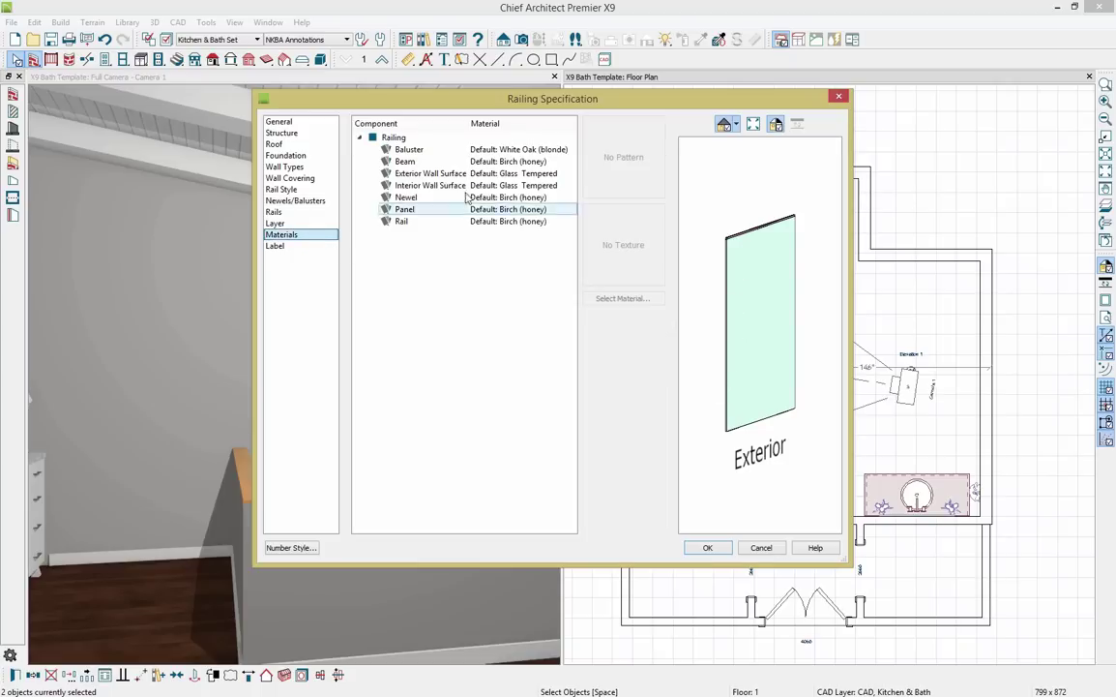
left_click(505, 150)
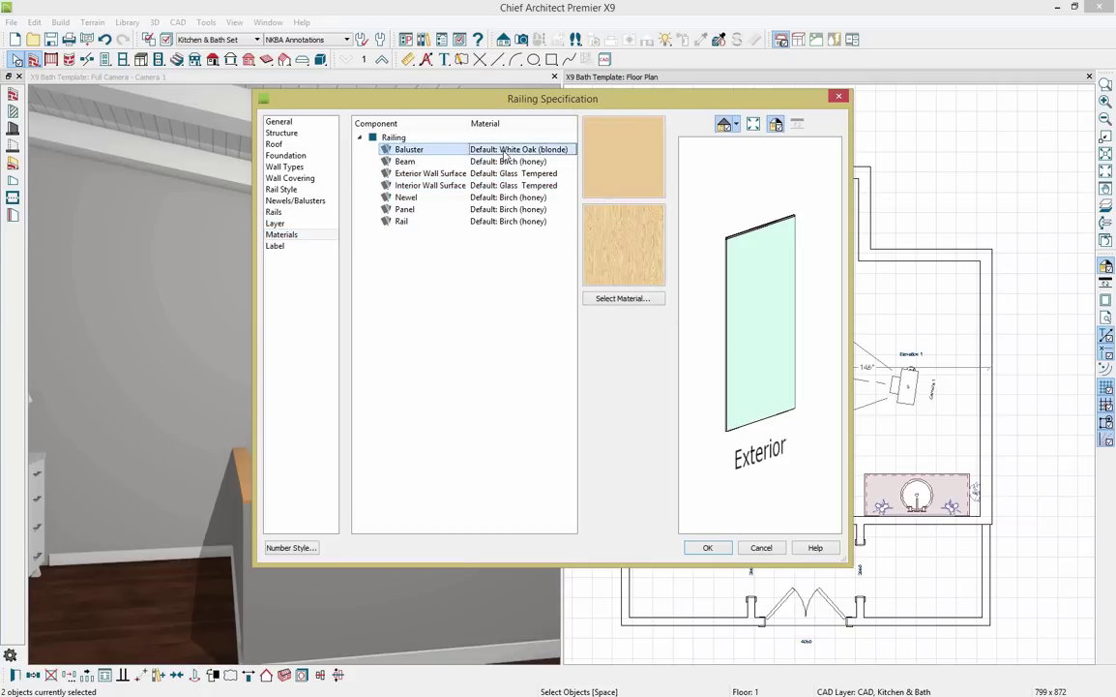
left_click(503, 161, "ctrl")
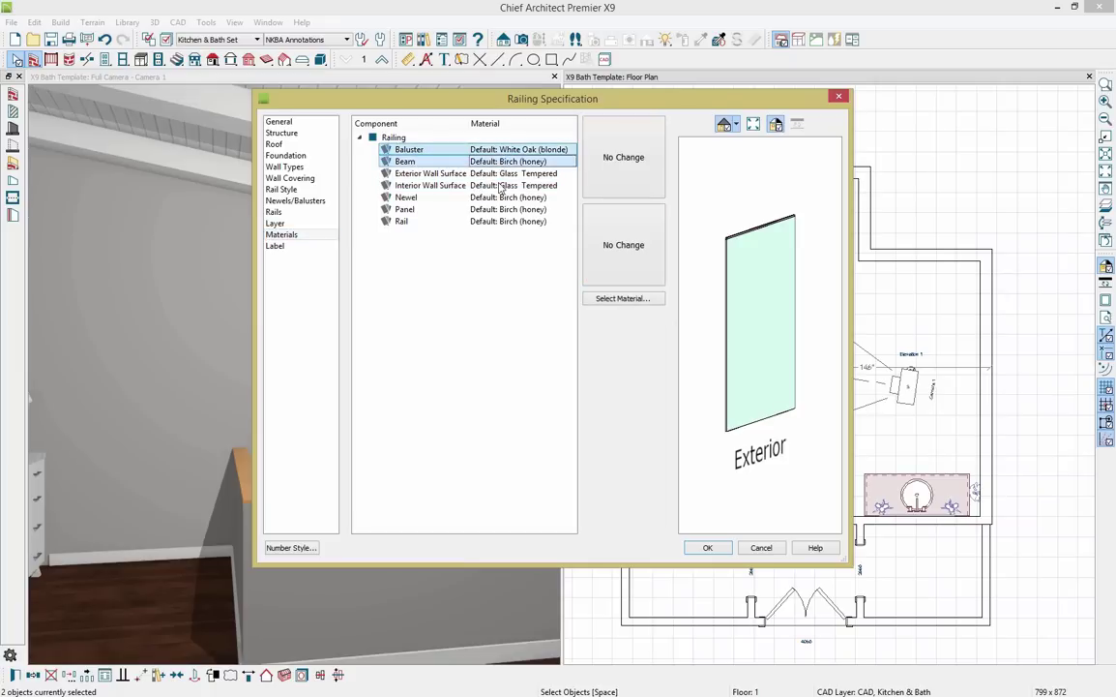
left_click(510, 198, "ctrl")
left_click(510, 209, "ctrl")
left_click(510, 222, "ctrl")
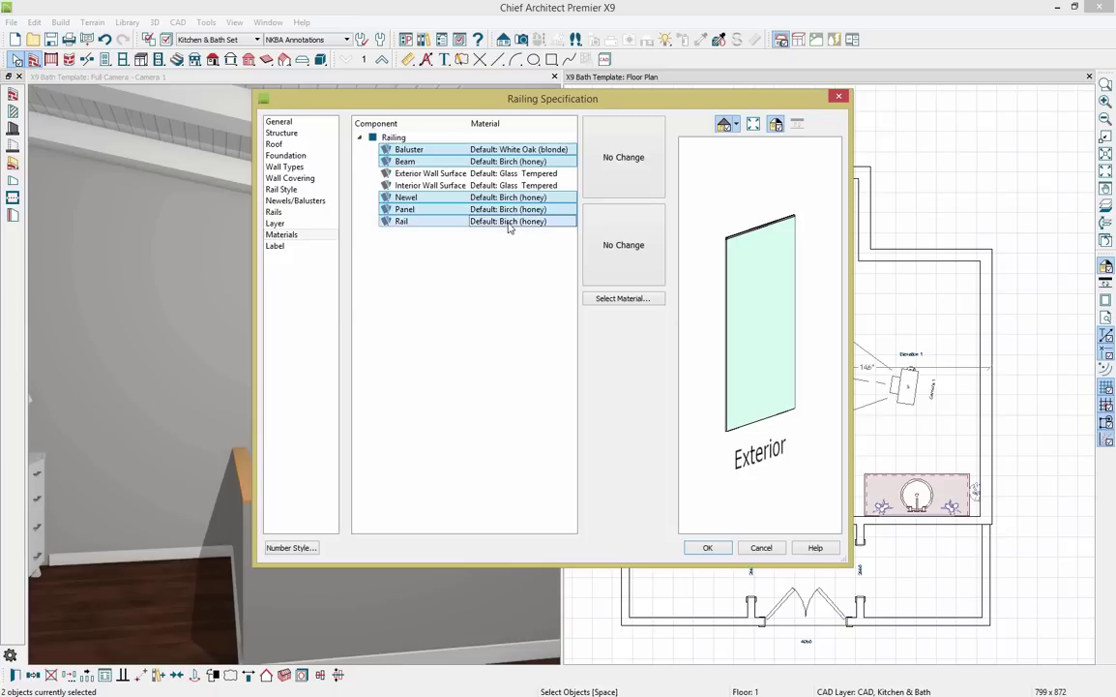
left_click(636, 300)
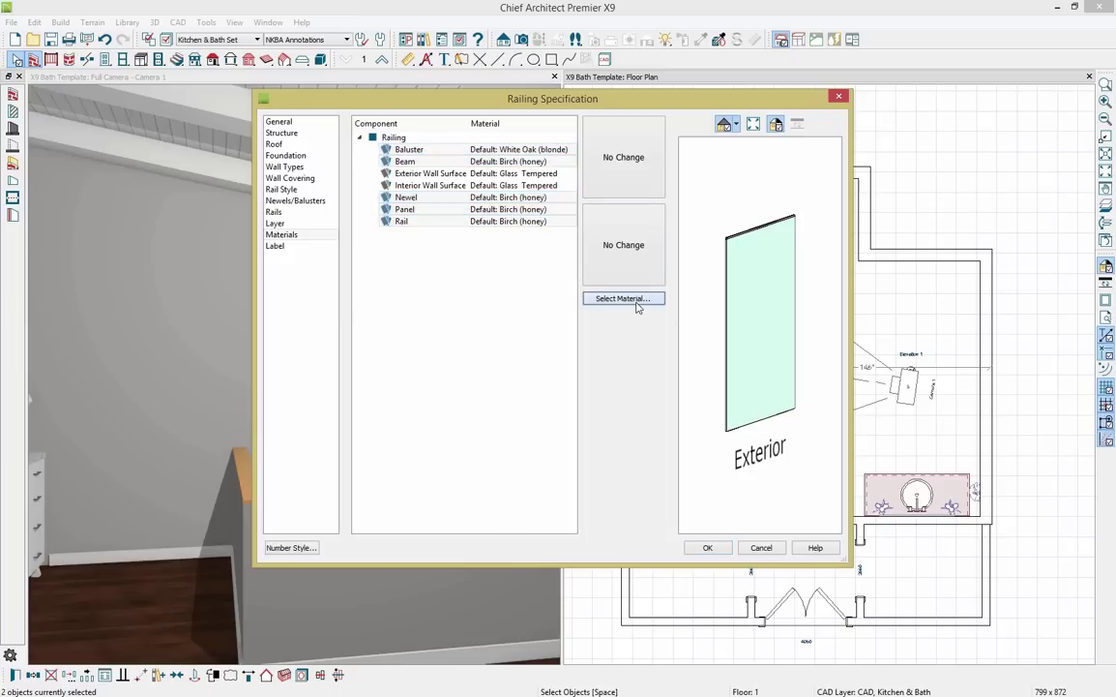
left_click(380, 200)
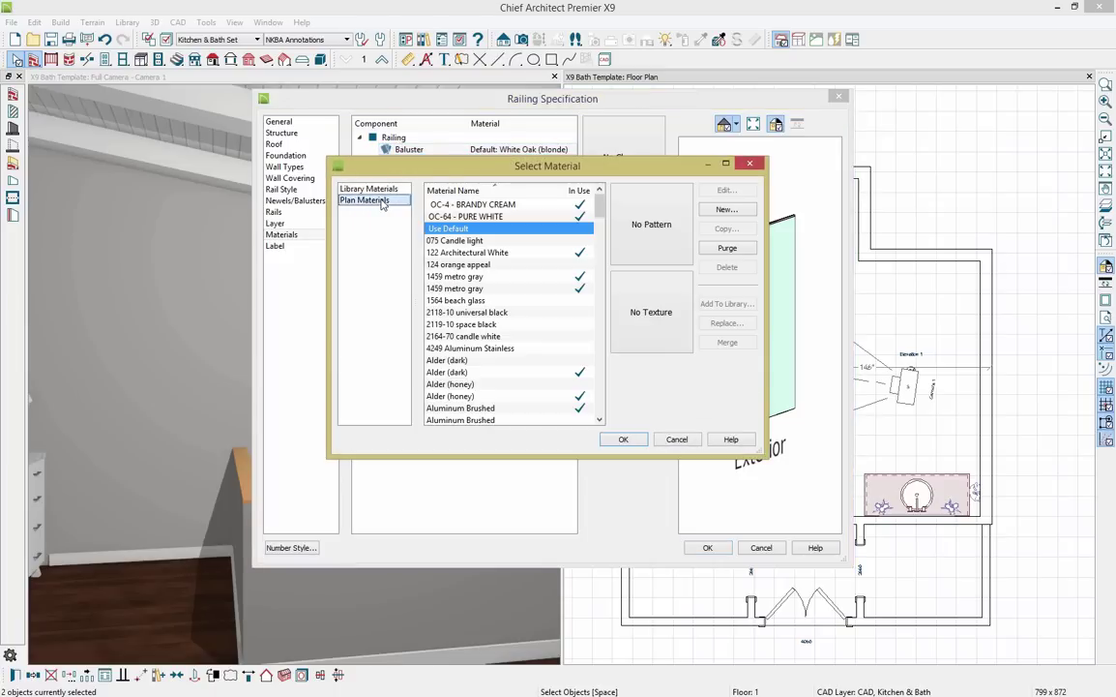
scroll(547, 362, "down", 5)
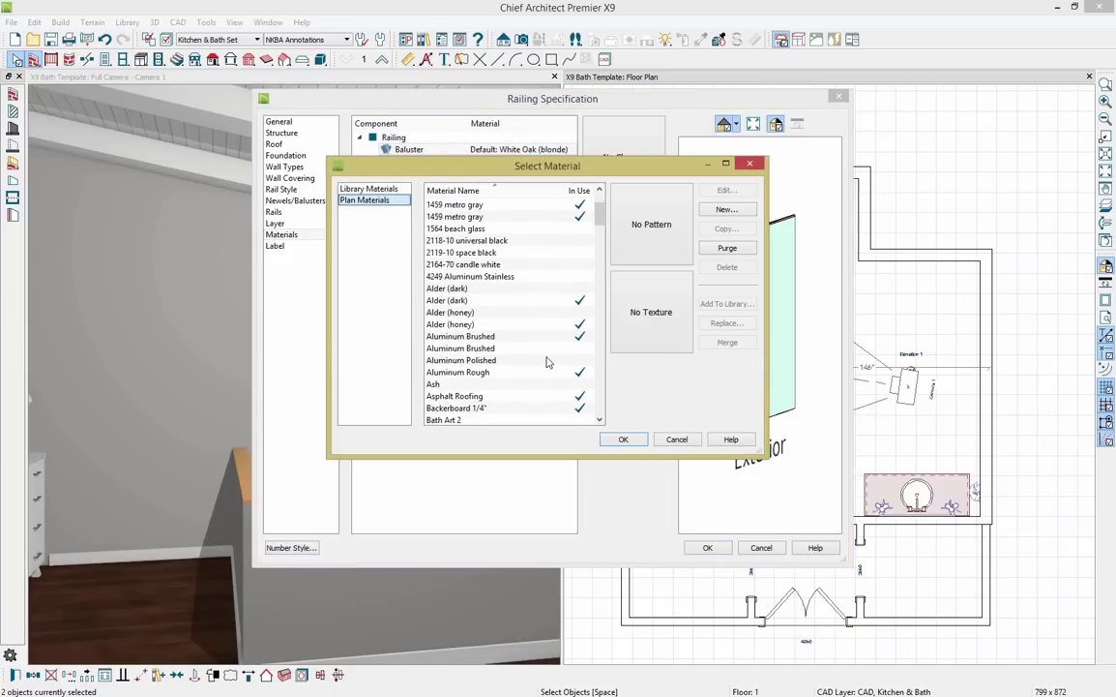
scroll(547, 362, "down", 2)
scroll(547, 362, "down", 6)
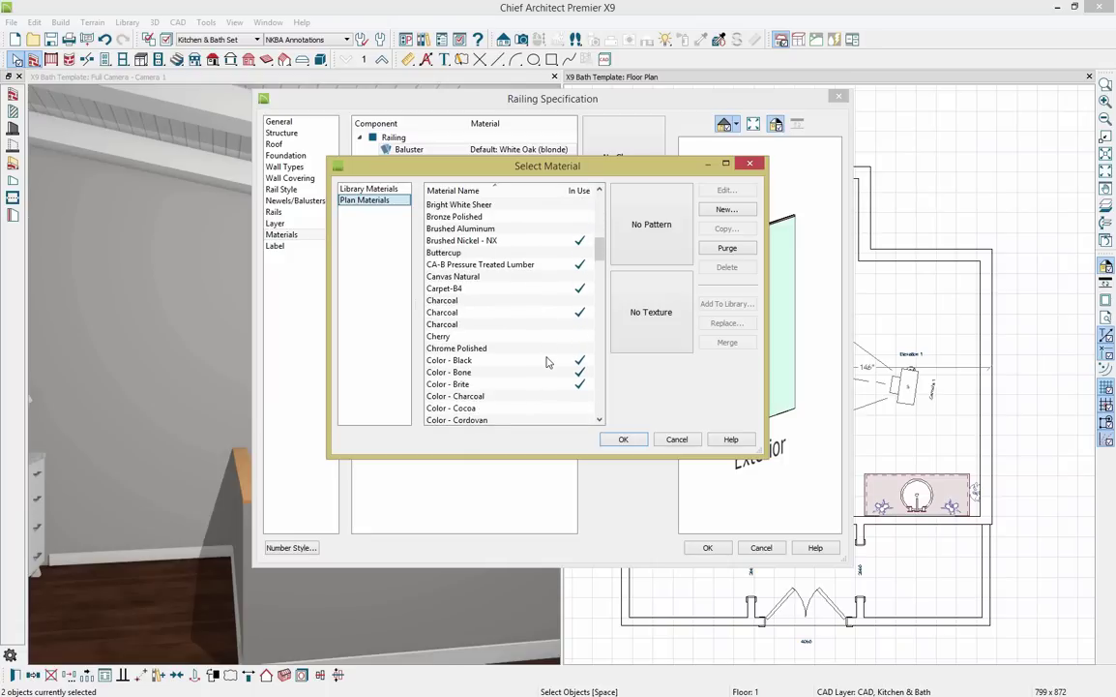
left_click_drag(597, 275, 594, 321)
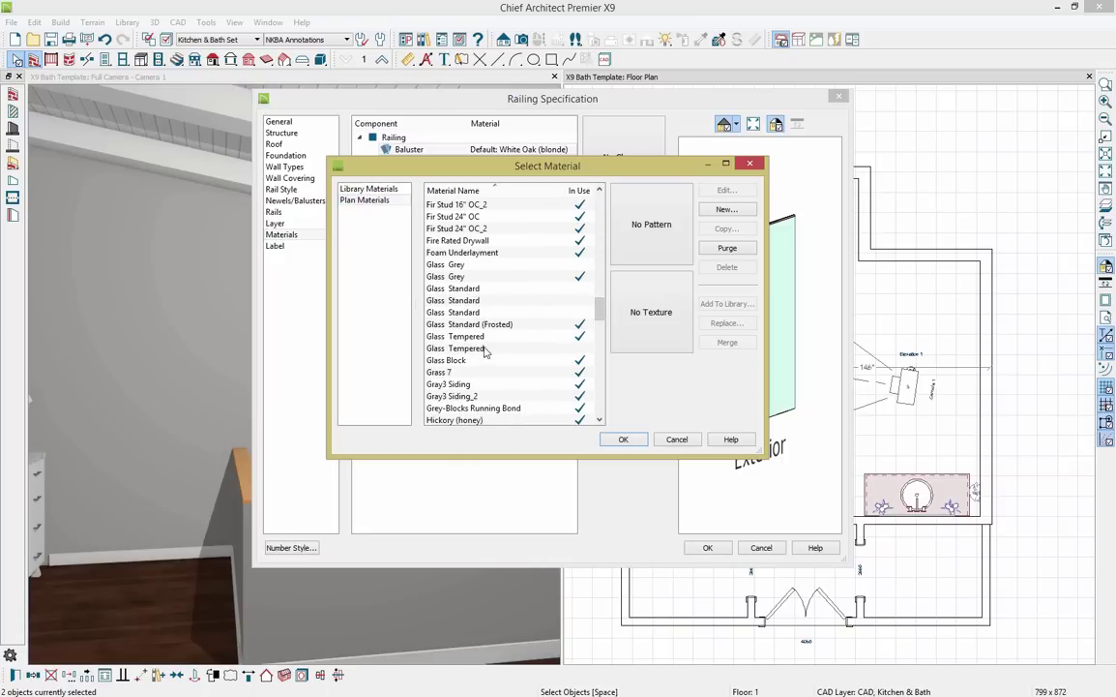
left_click(475, 313)
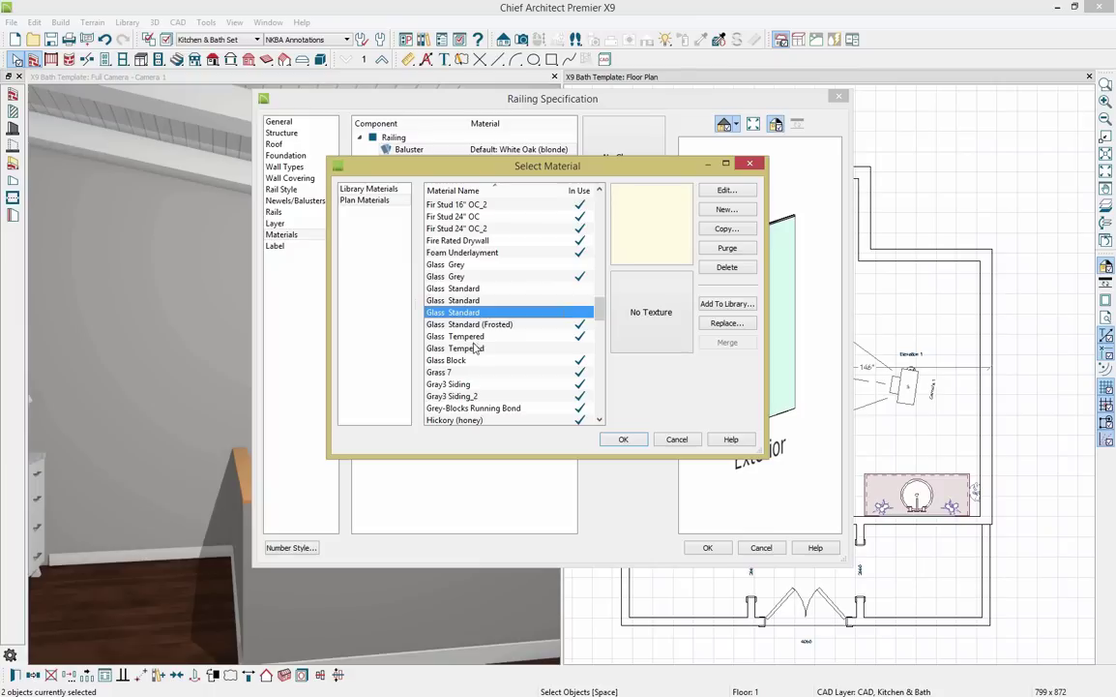
left_click(476, 349)
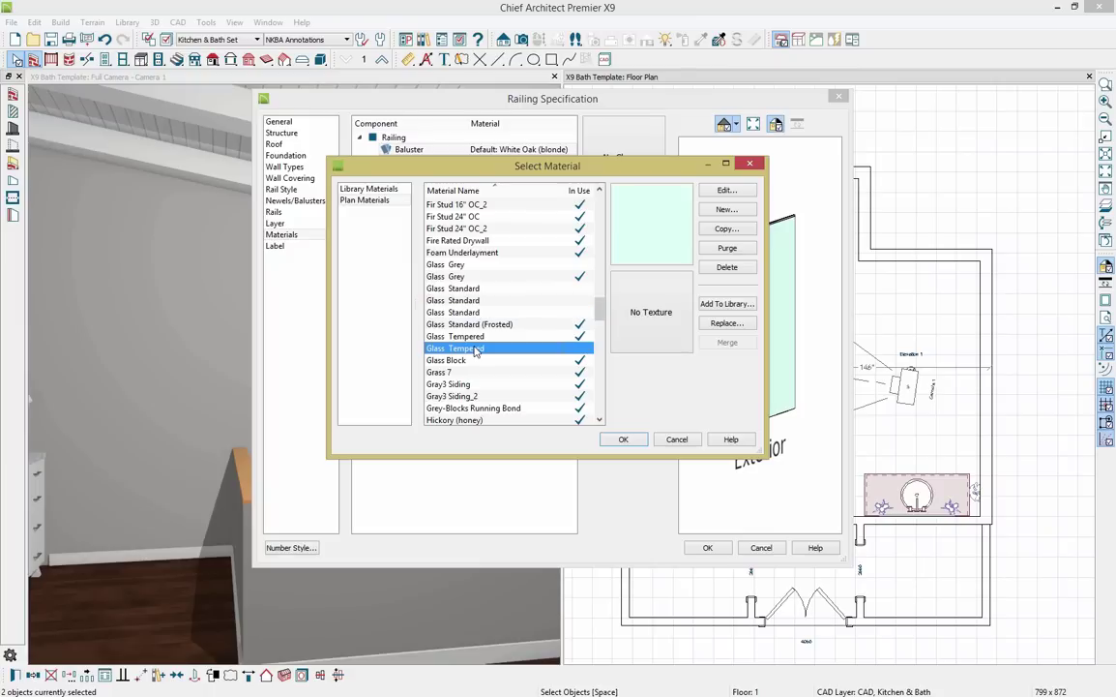
left_click(623, 439)
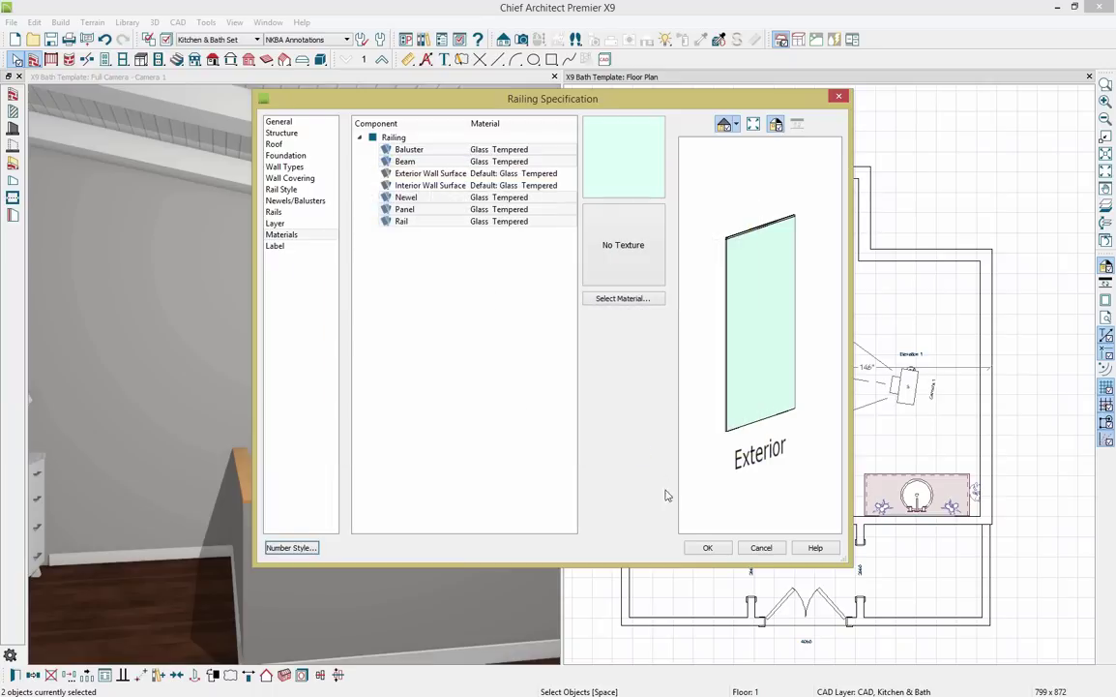
left_click(707, 549)
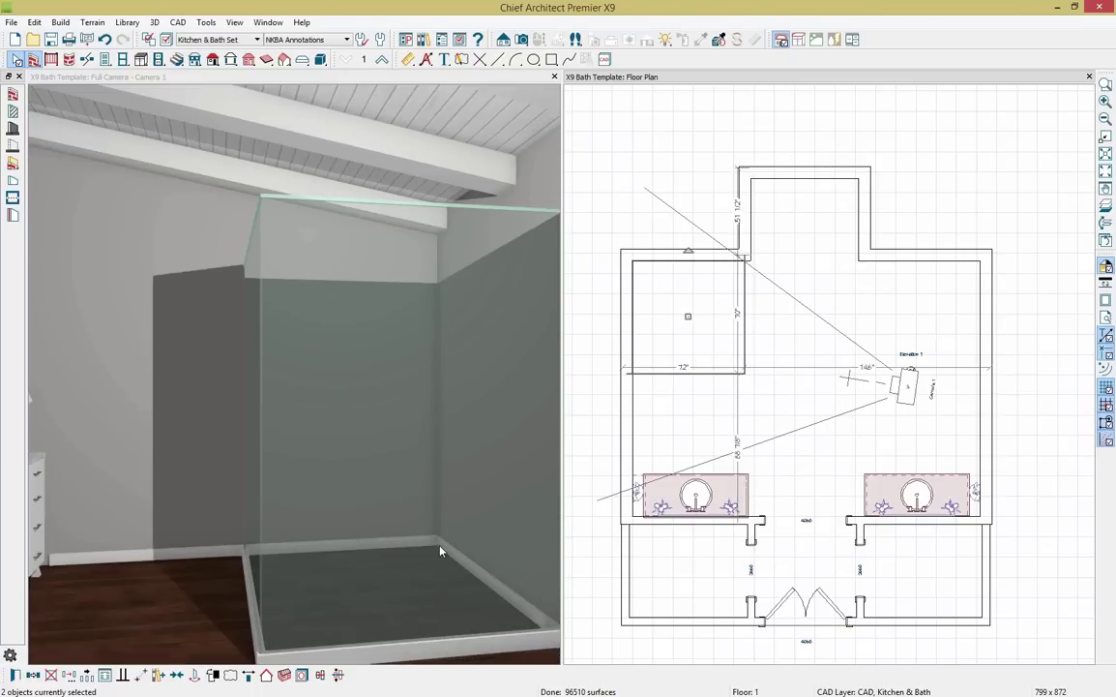
Override the floor default moldings for the shower room and delete its Default Base Molding profile.
left_click(400, 493)
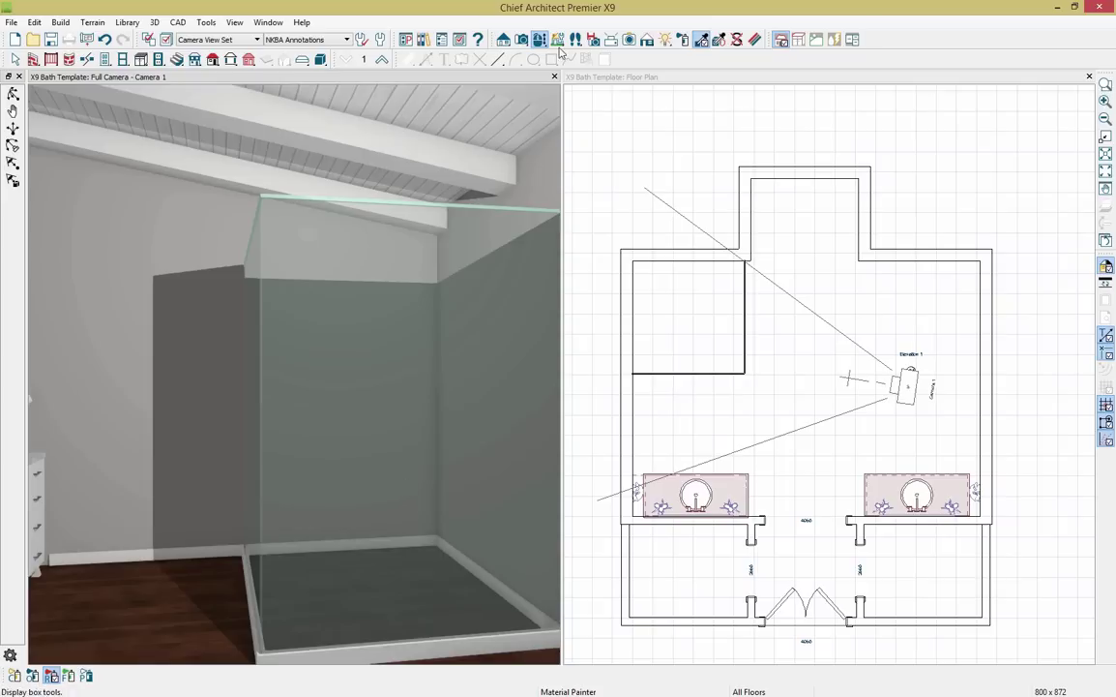
left_click_drag(314, 324, 529, 304)
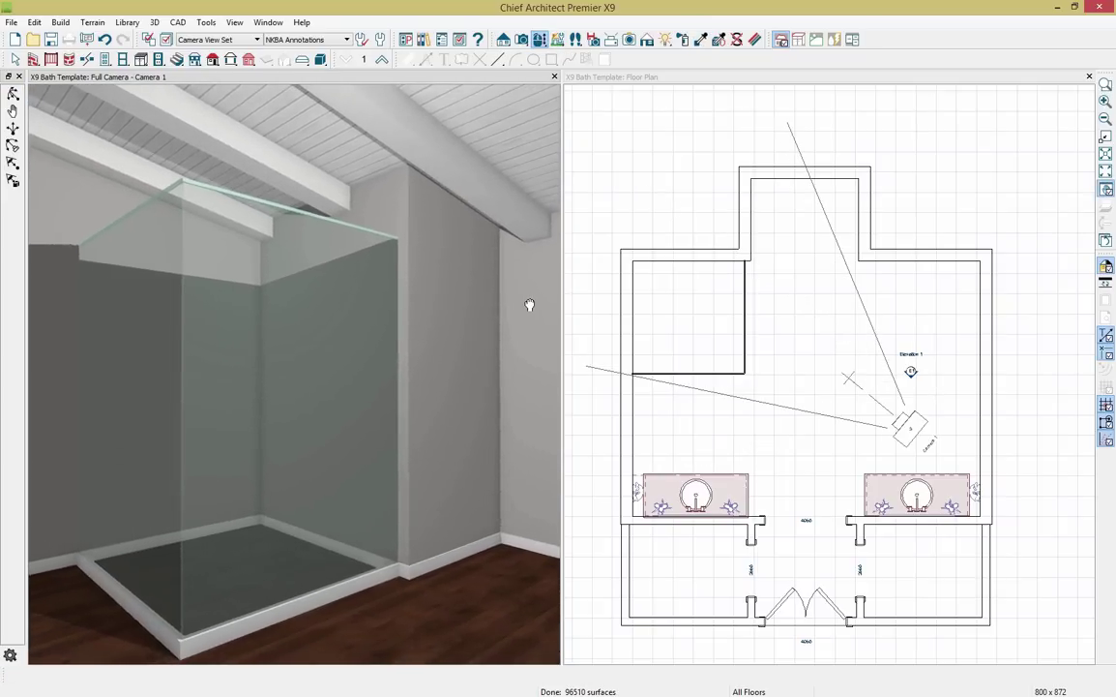
left_click(707, 372)
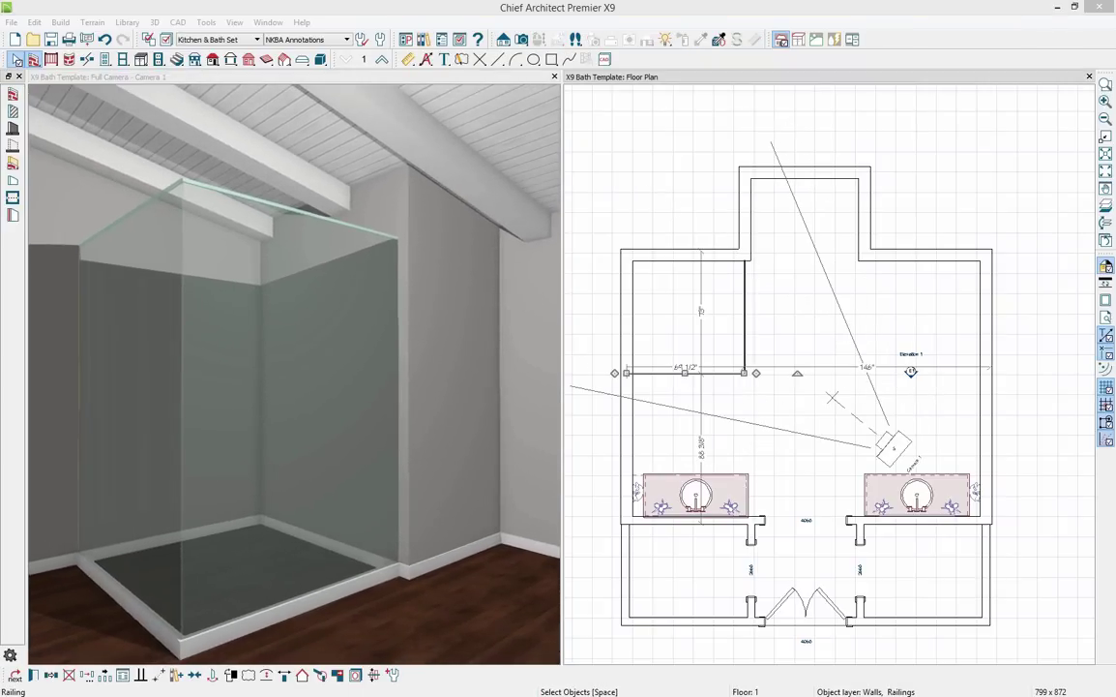
double_click(677, 353)
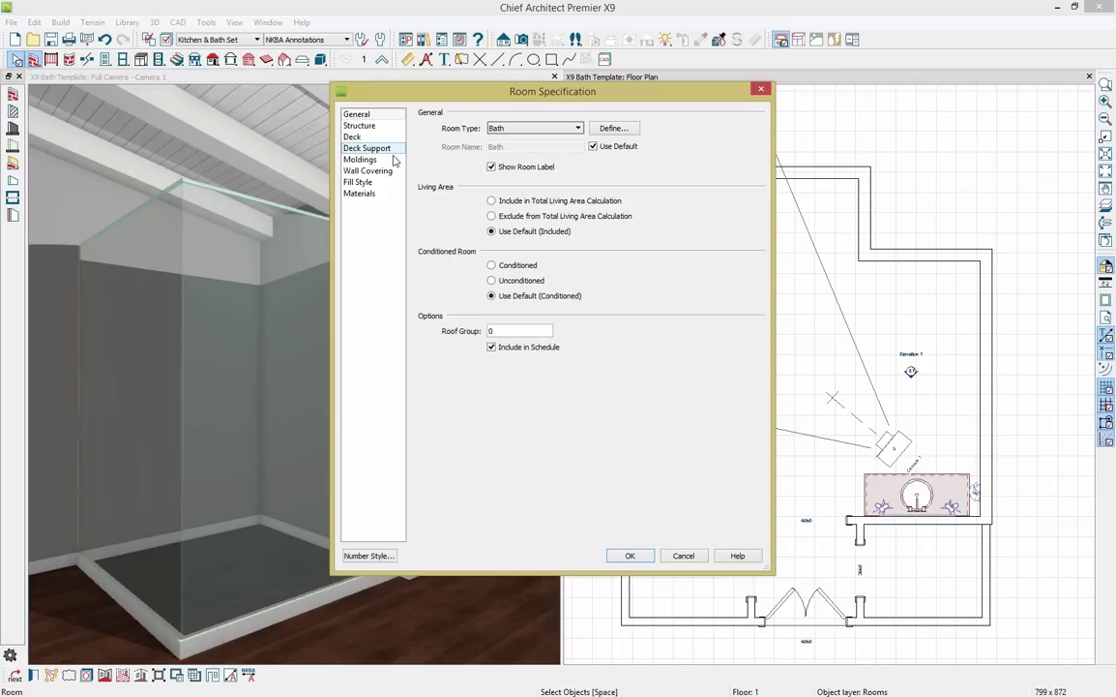
left_click(363, 159)
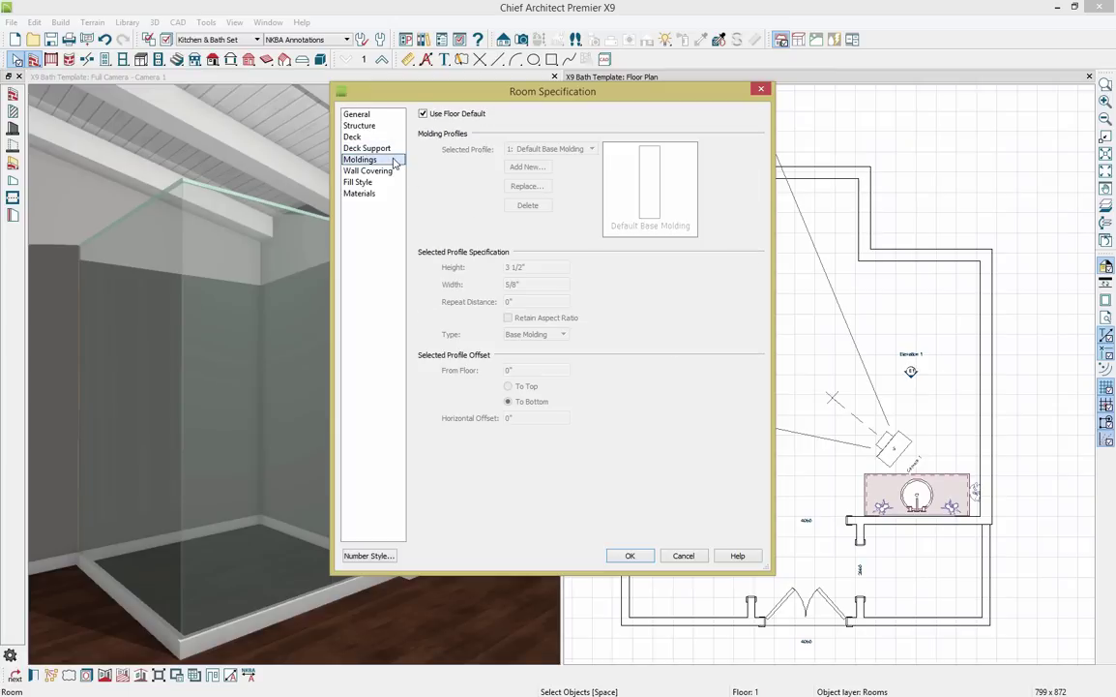
left_click(423, 115)
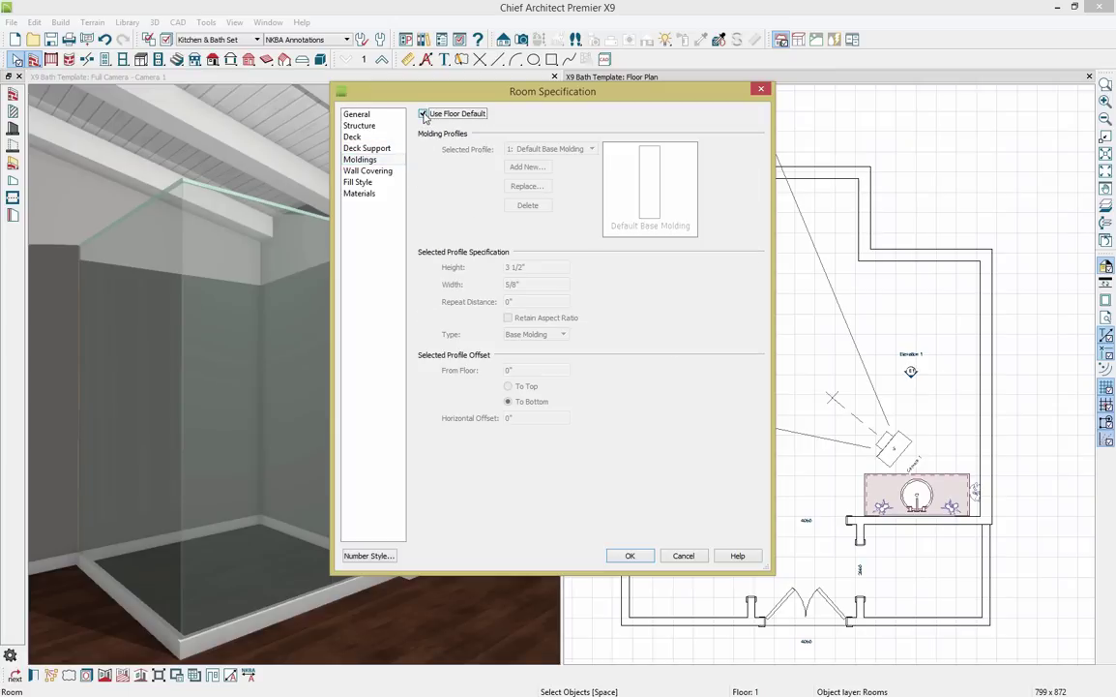
left_click(423, 114)
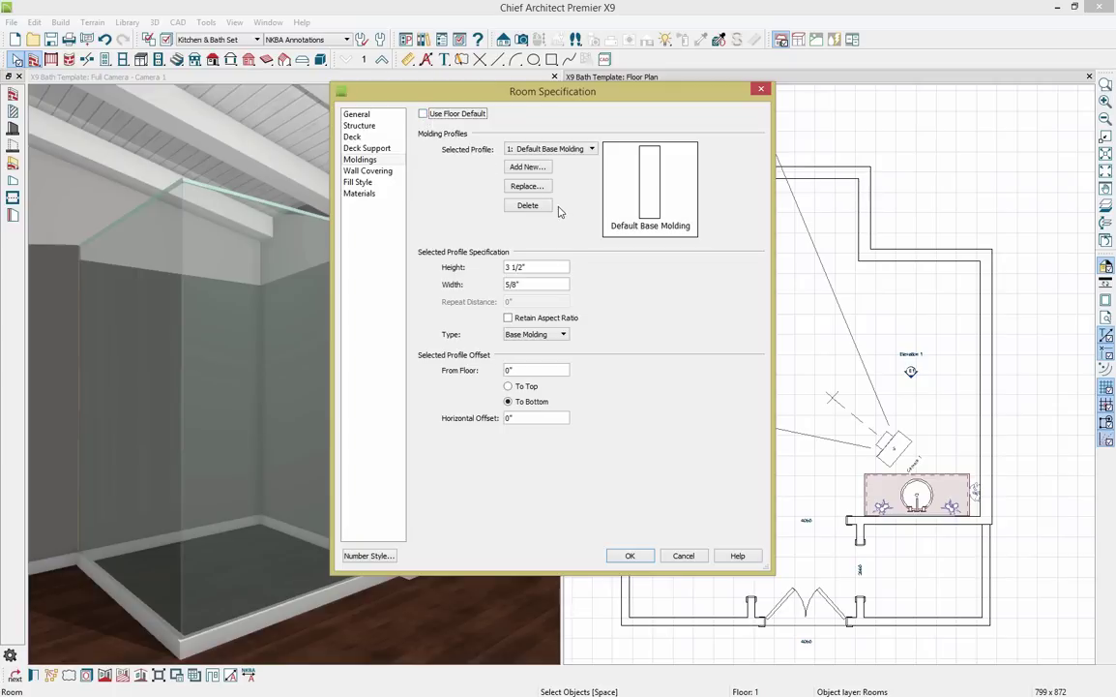
left_click(528, 206)
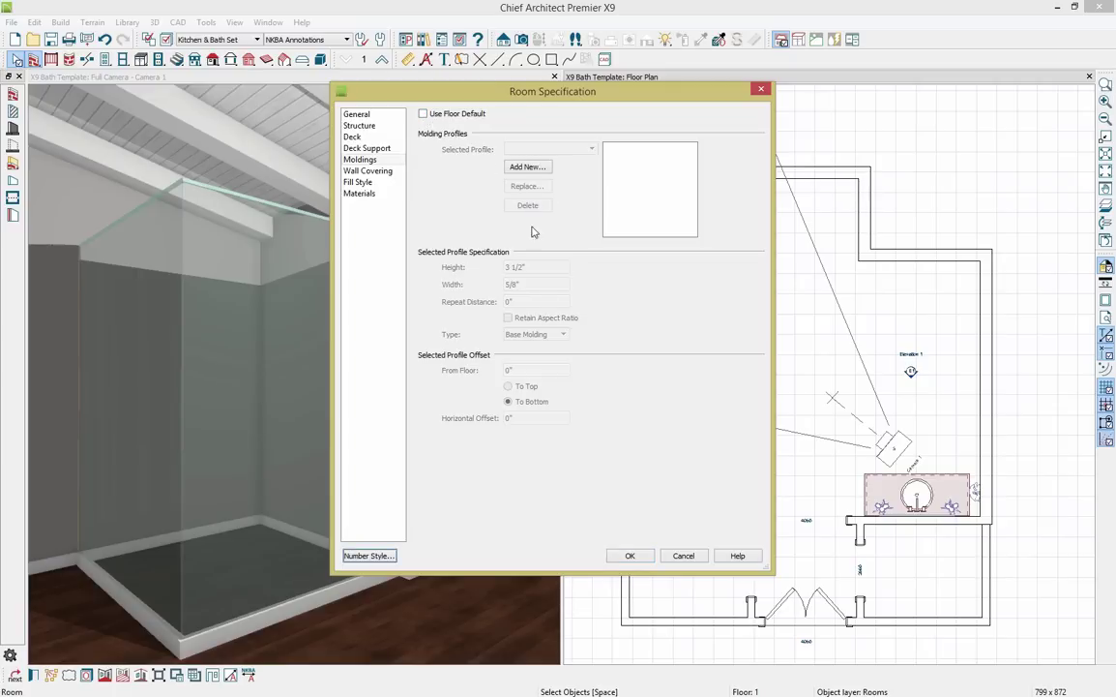
left_click(629, 556)
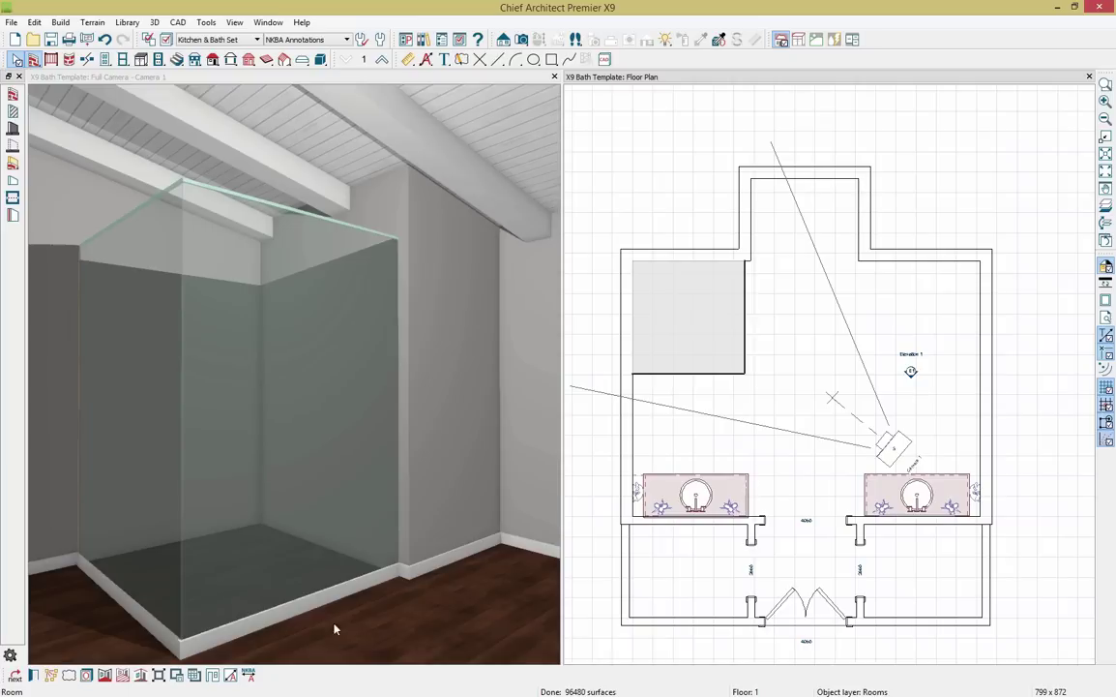
Move the glass wall beside the alcove outward to 75" from the bath's left outer wall.
left_click(744, 345)
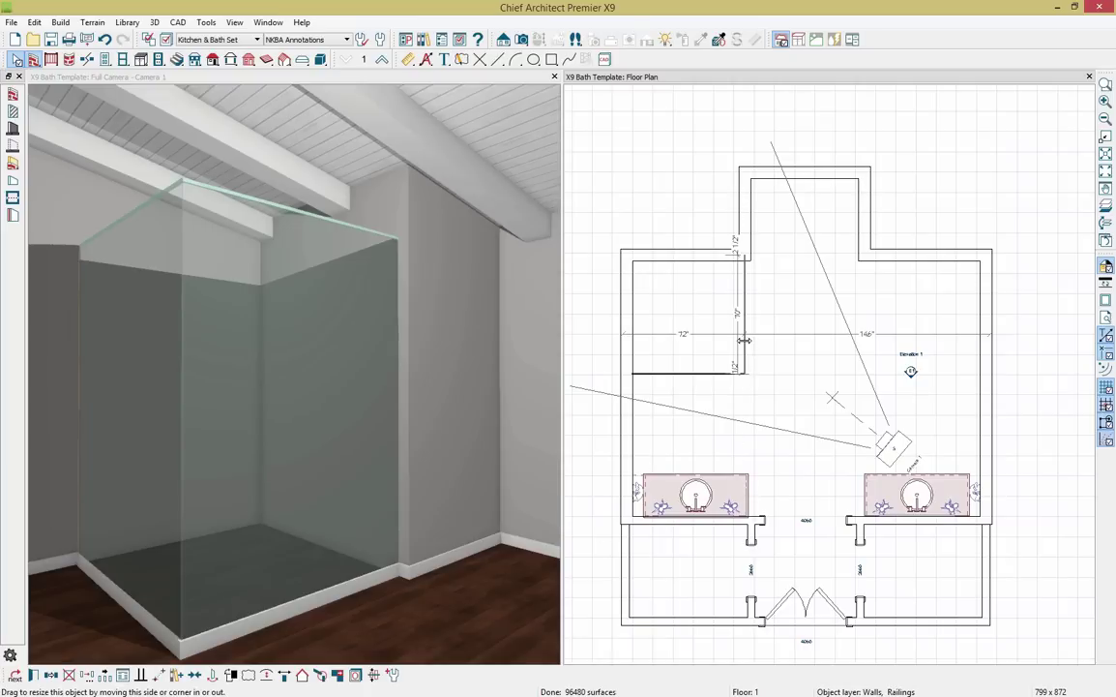
left_click_drag(745, 346, 747, 342)
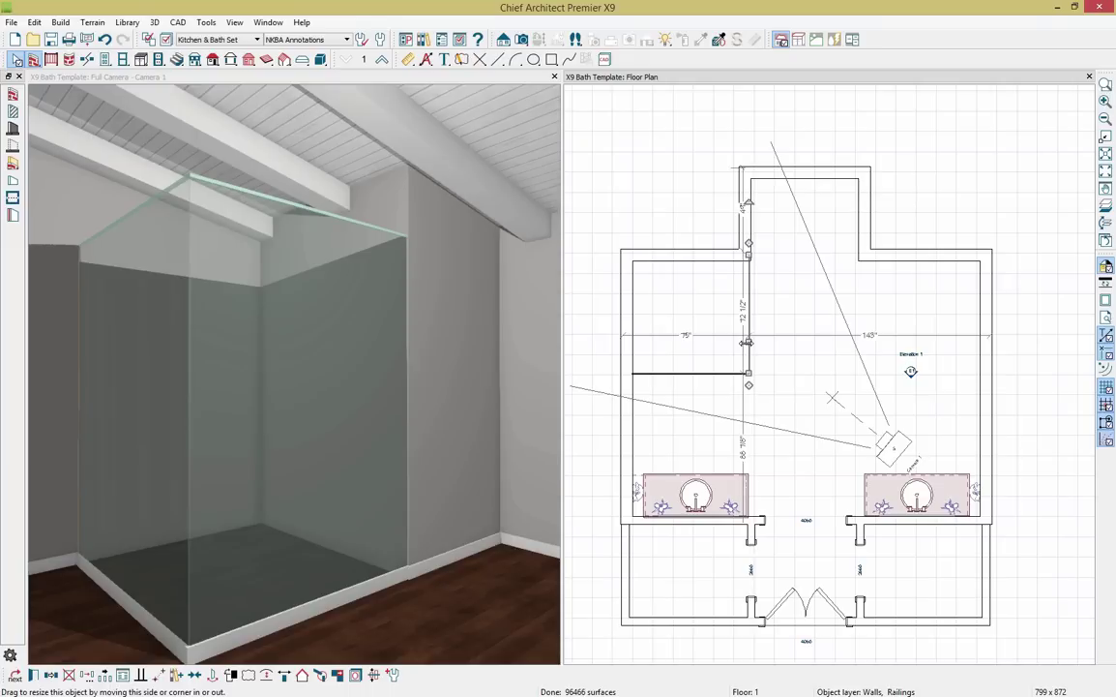
Convert the main bath area's Default Base Molding into a room molding polyline at height 0", displaying the Moldings layer.
left_click(773, 406)
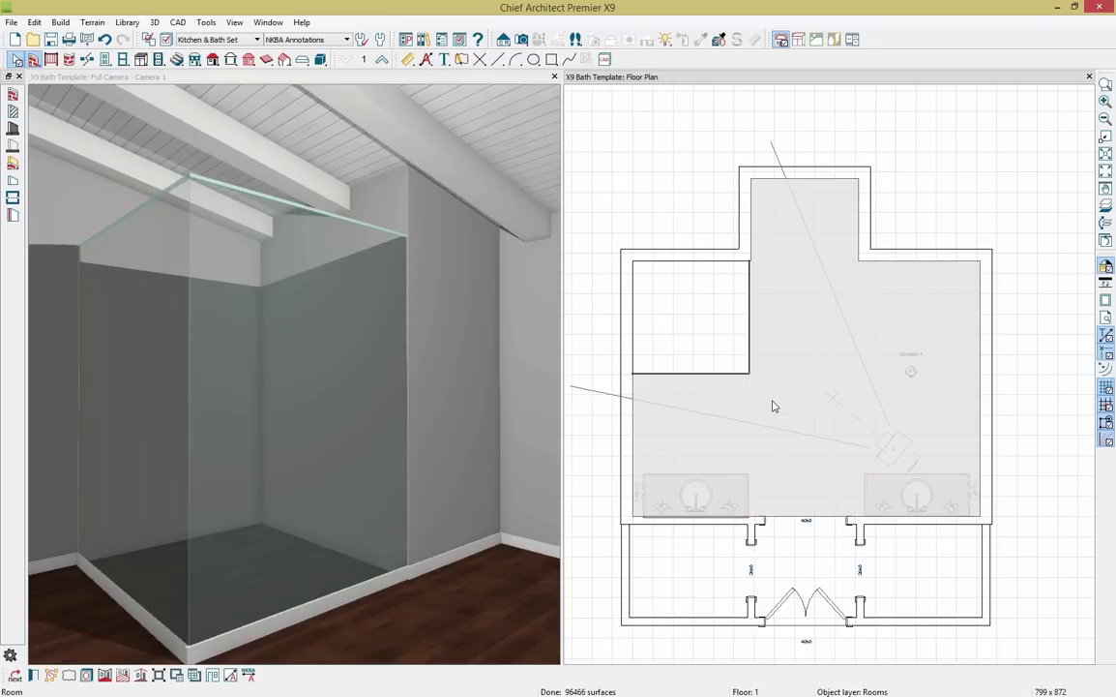
left_click(142, 674)
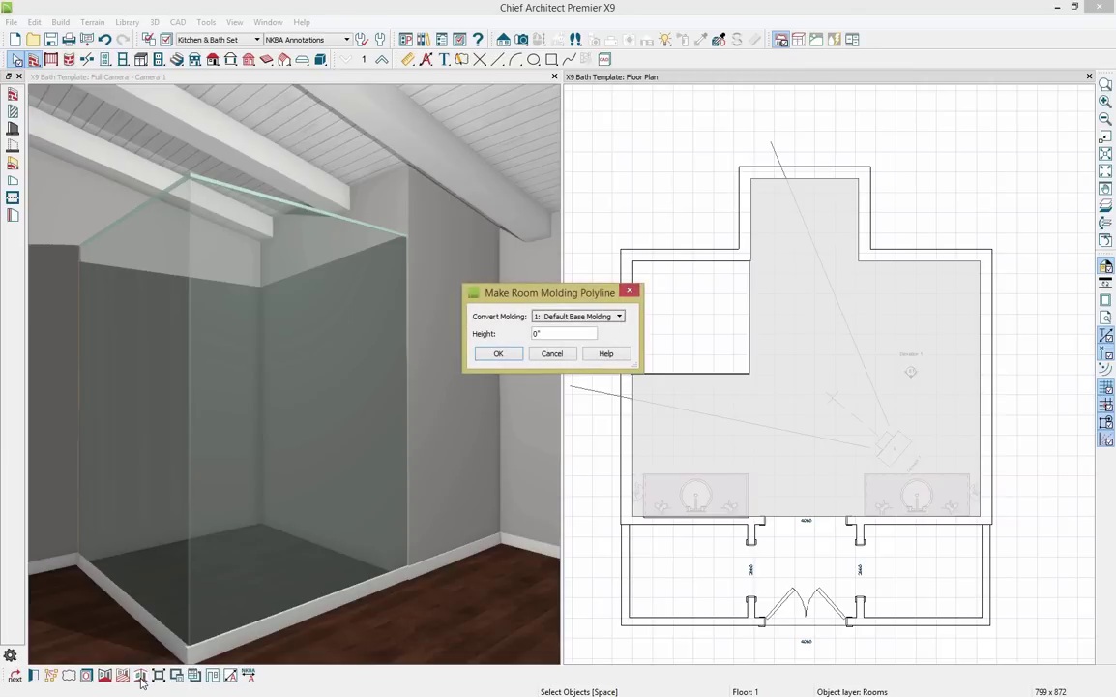
left_click(501, 354)
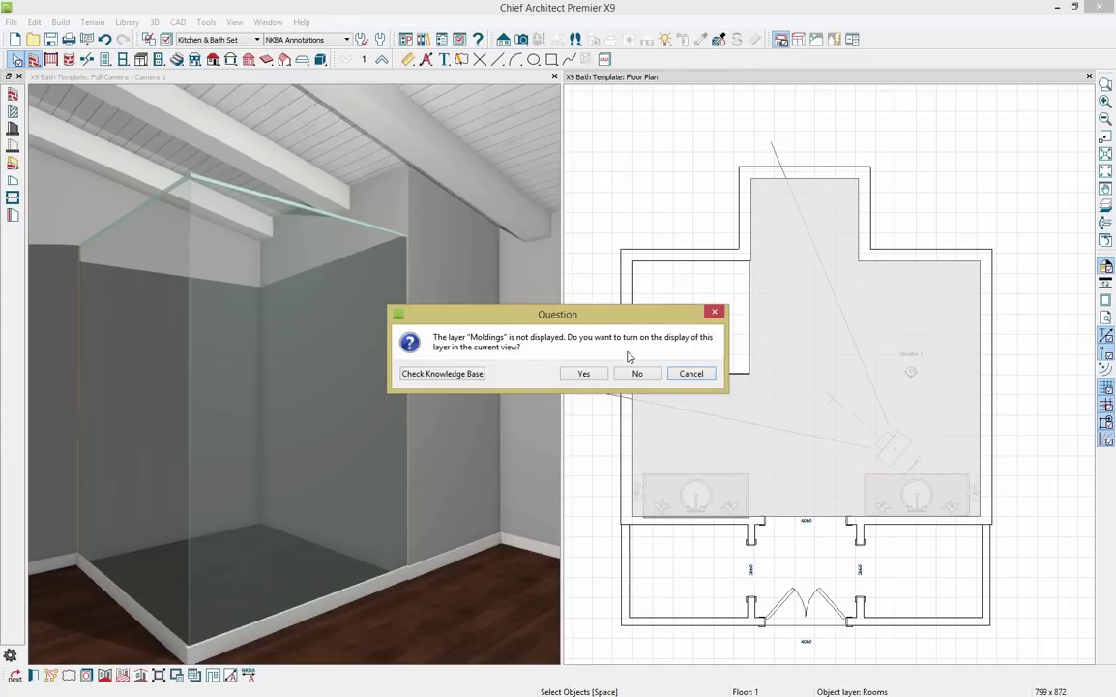
left_click(575, 375)
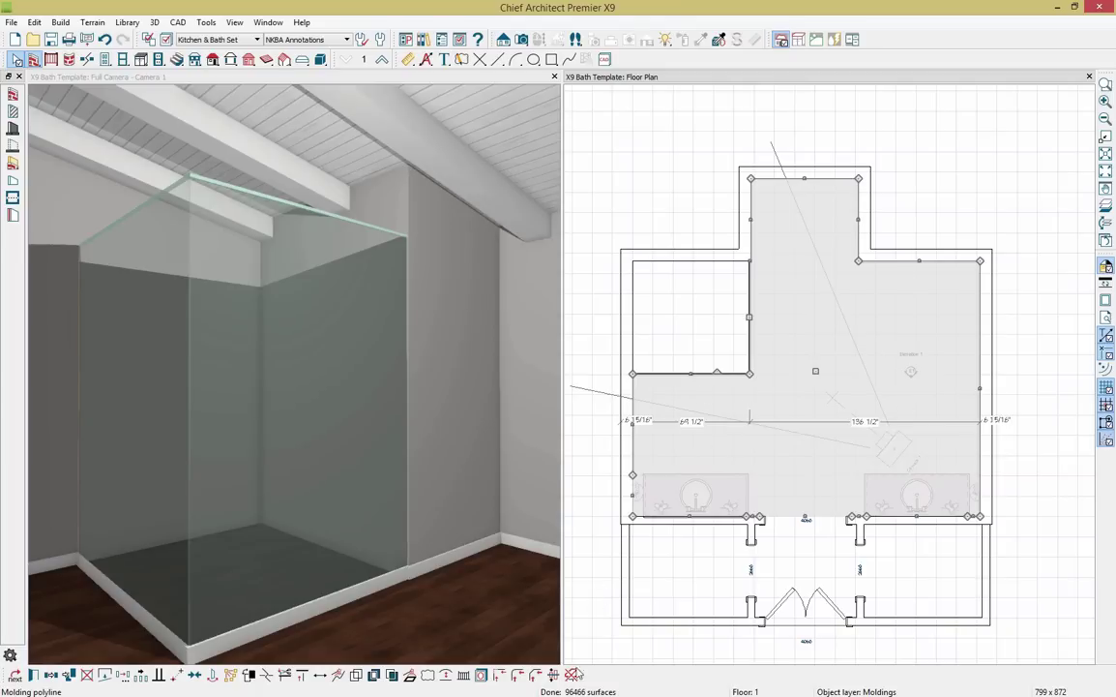
Remove the molding from the two polyline edges that run along the glass shower walls.
left_click(572, 675)
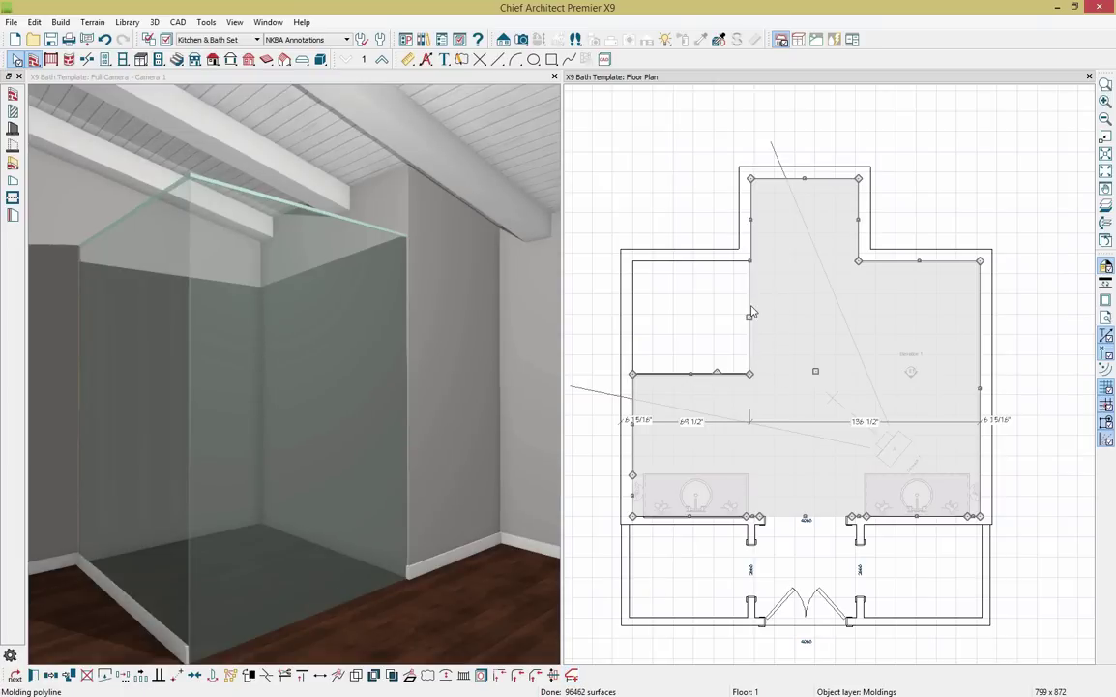
left_click(690, 384)
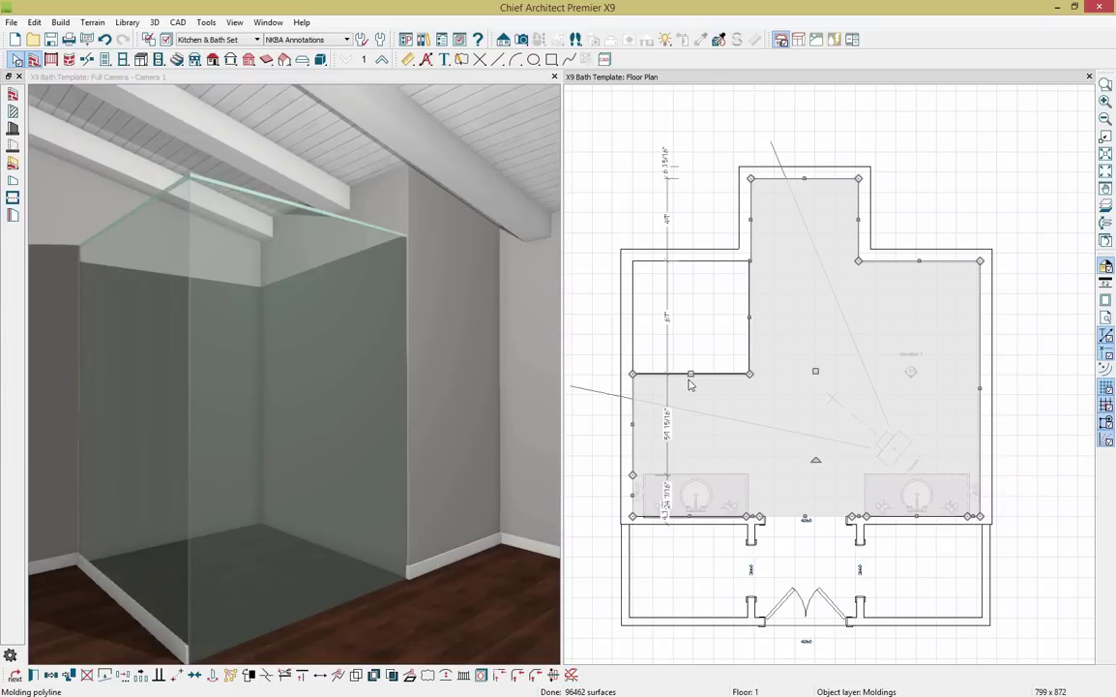
left_click(571, 675)
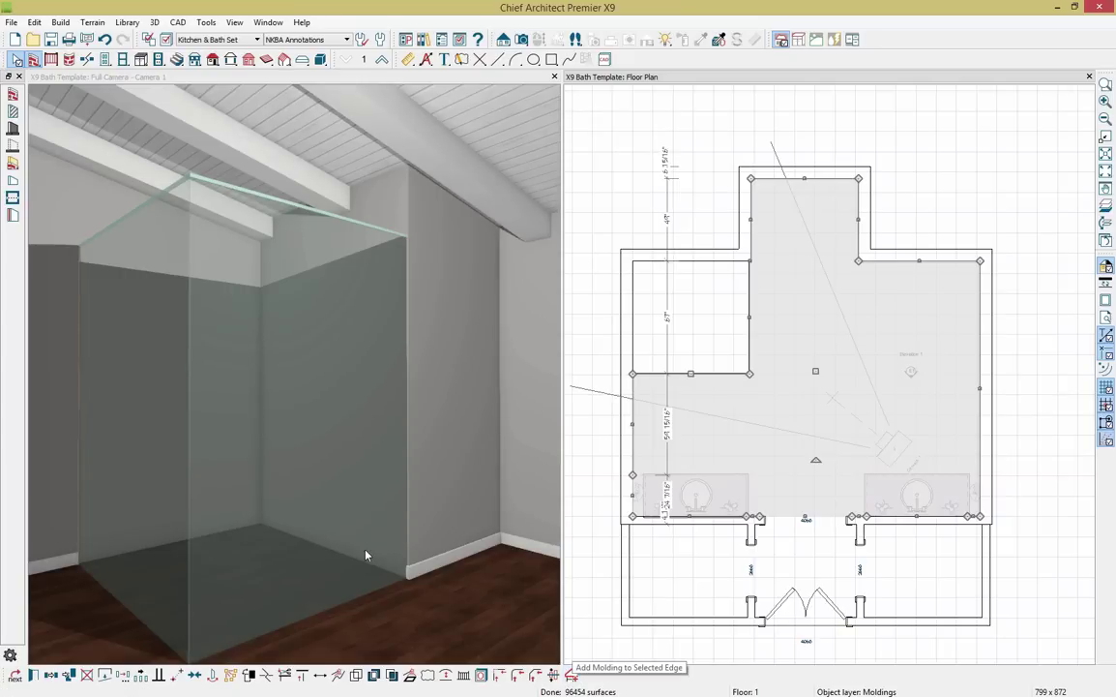
Place a doorway in the glass shower wall facing the vanity, near the enclosure's outer corner.
left_click(105, 60)
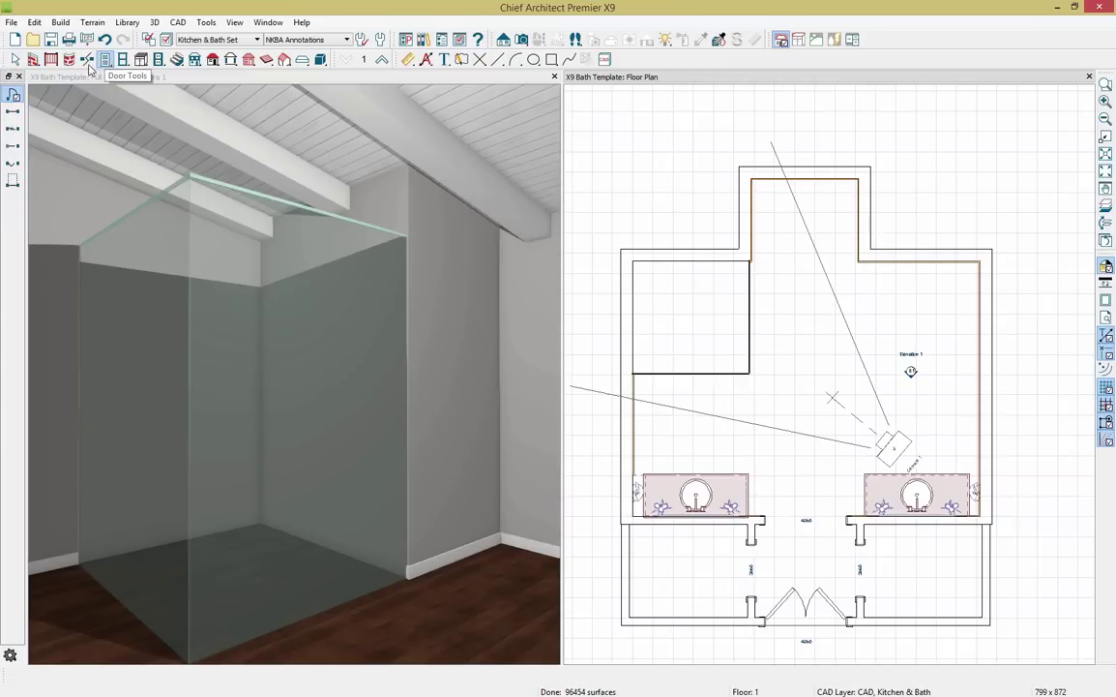
left_click(13, 112)
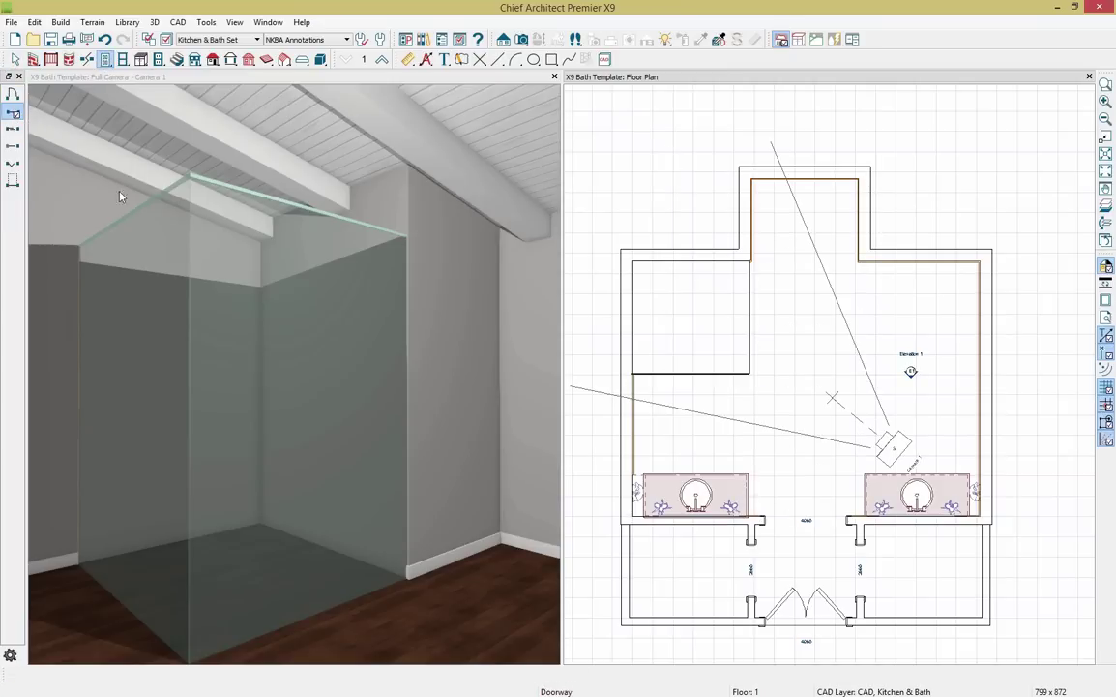
left_click(722, 373)
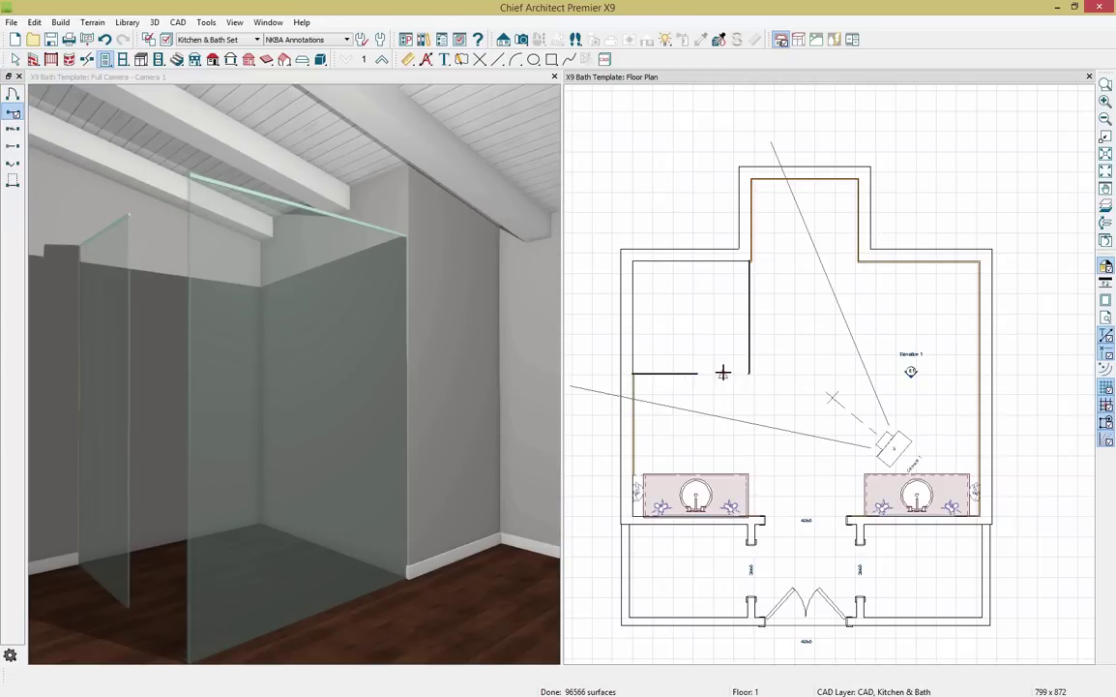
Open the shower doorway's specification and its door type choices.
double_click(723, 373)
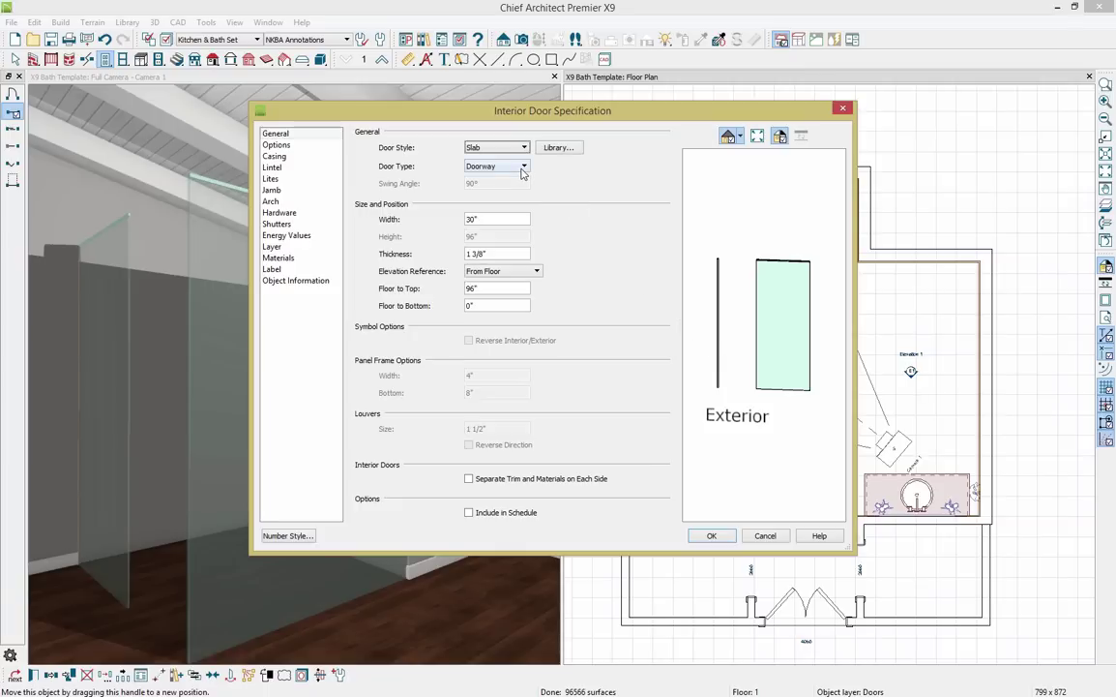
left_click(523, 168)
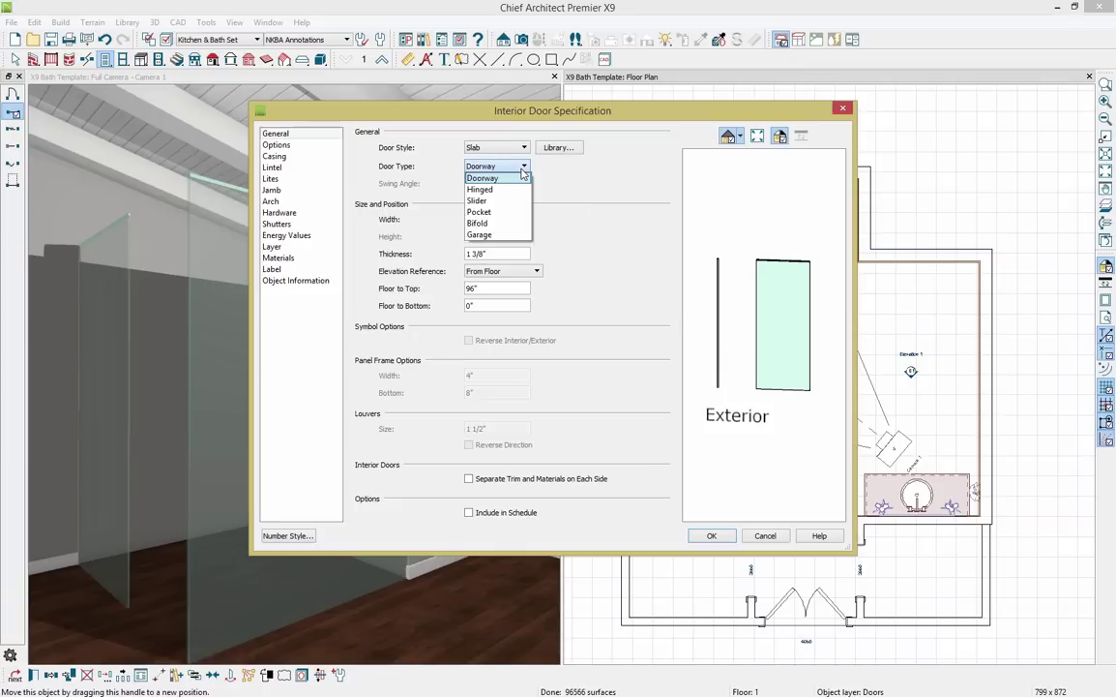
Make the shower door hinged, show it open in 3D, and let it swing in both directions.
left_click(523, 190)
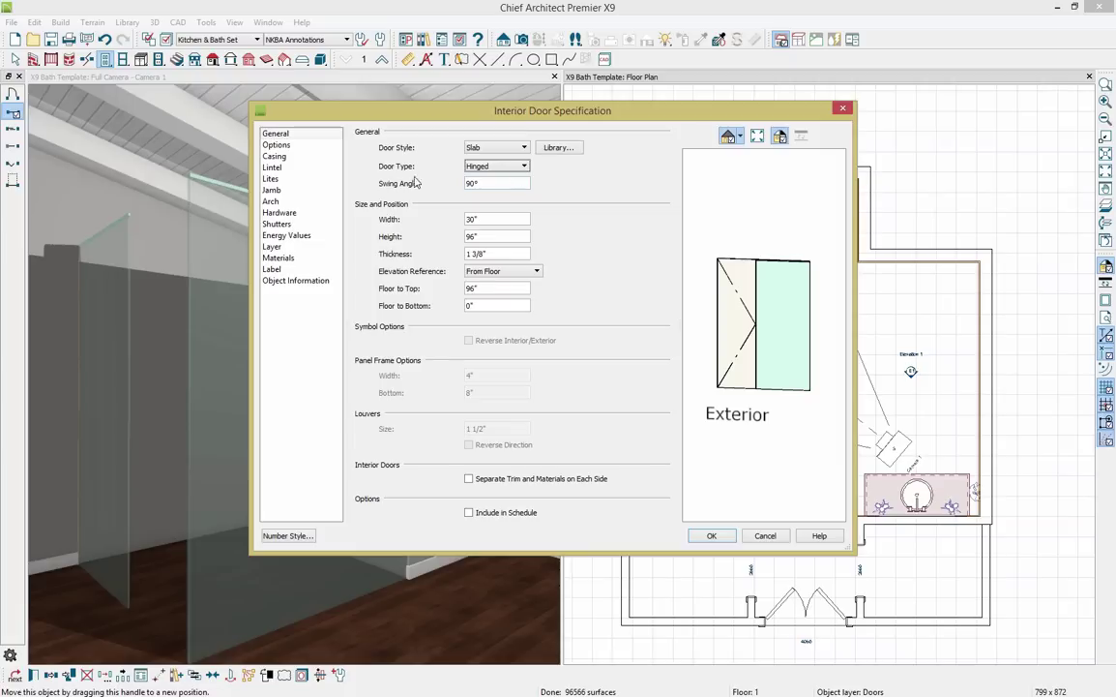
left_click(327, 148)
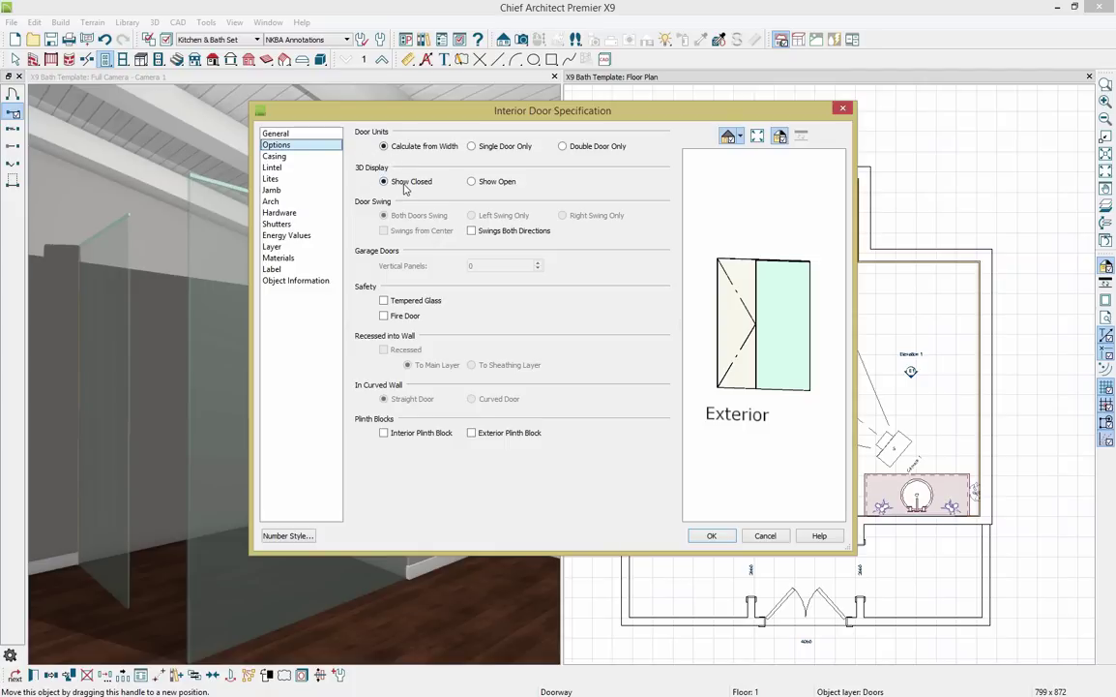
left_click(472, 182)
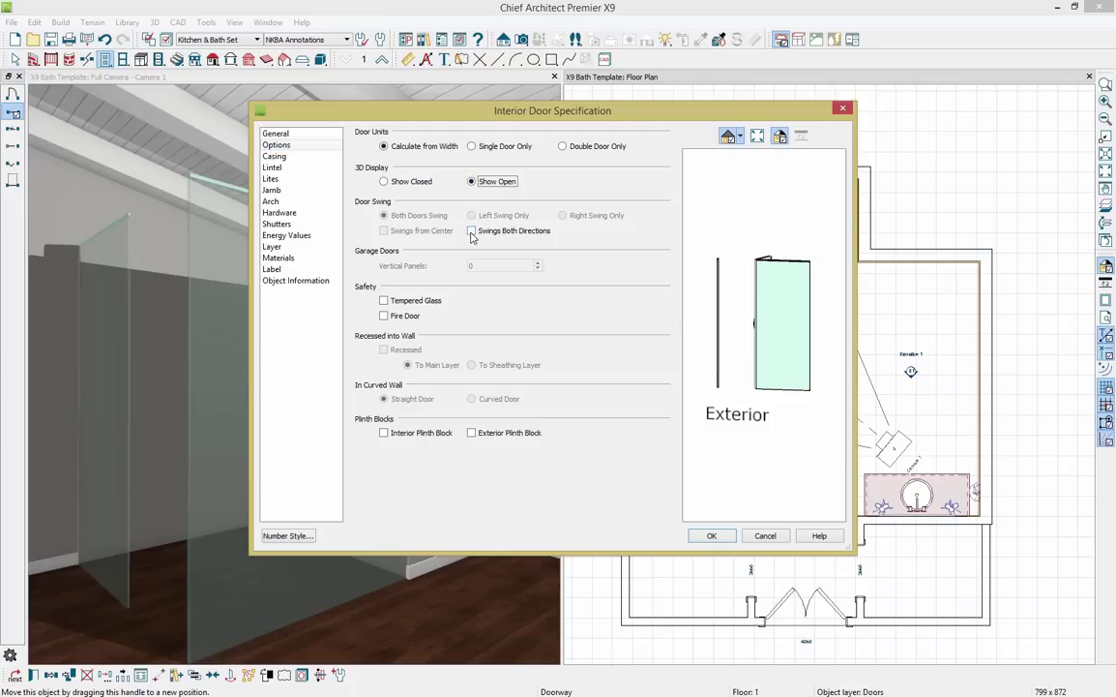
left_click(472, 231)
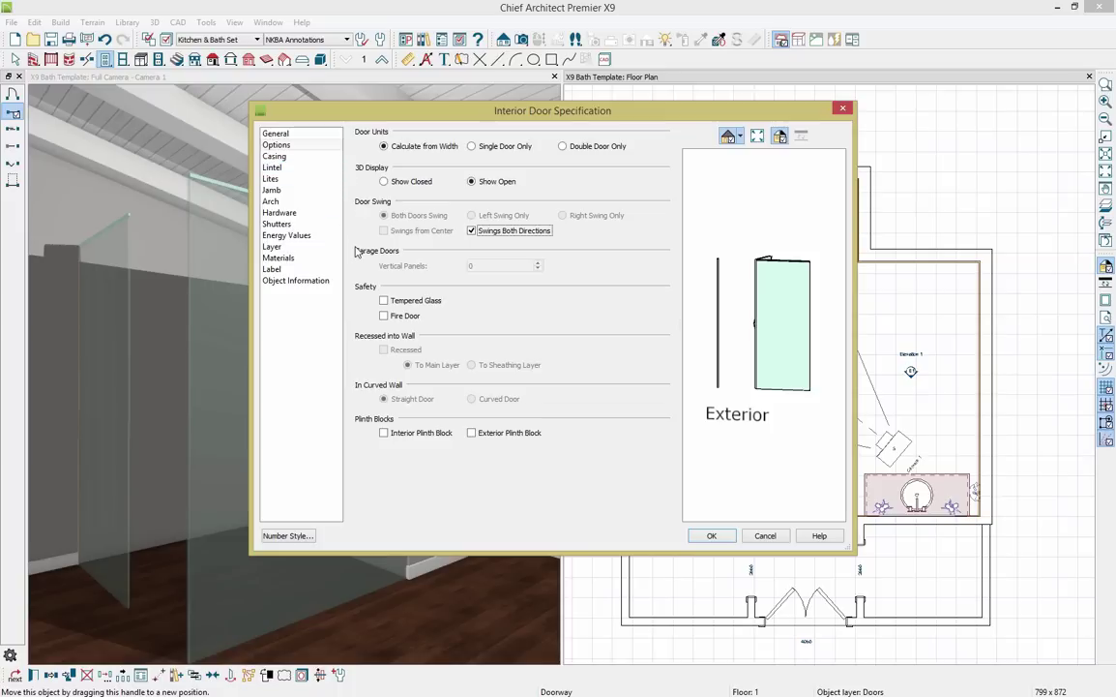
Set the shower door's interior and exterior handles to Pull Handle and apply the door specification.
left_click(290, 212)
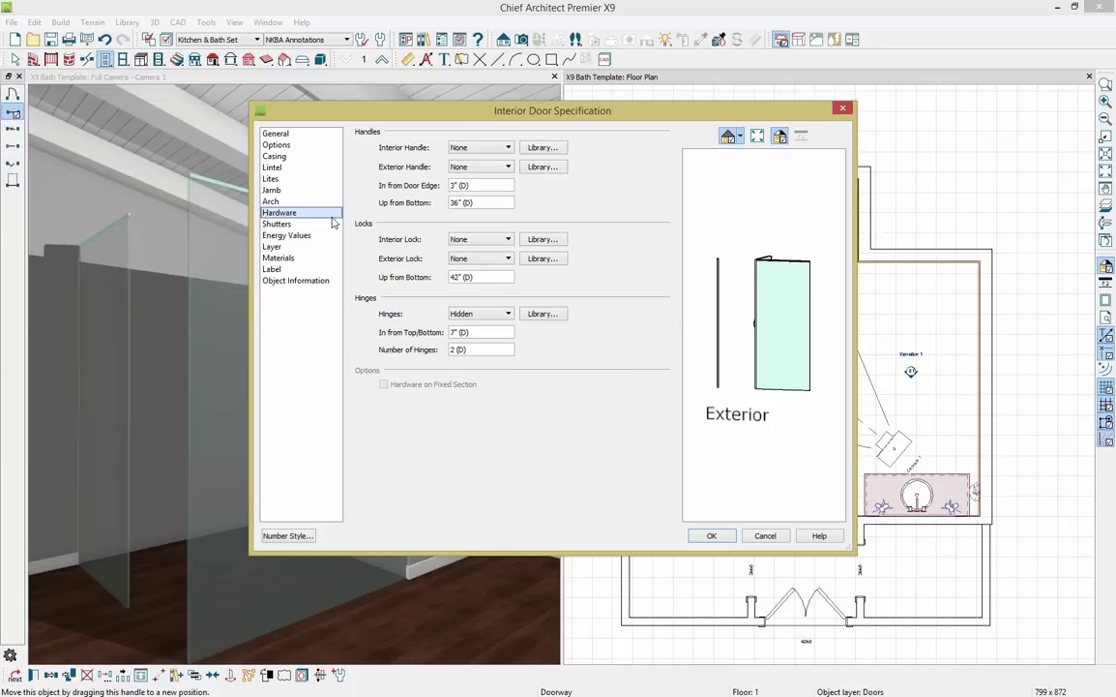
left_click(508, 148)
left_click(495, 204)
left_click(508, 167)
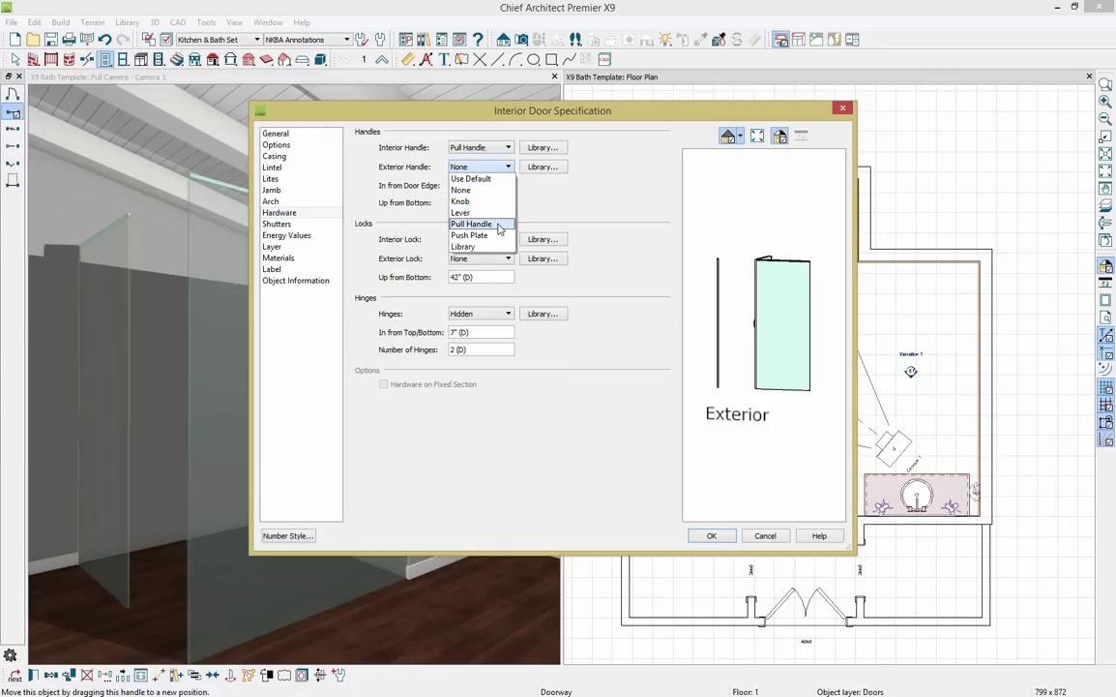
left_click(500, 224)
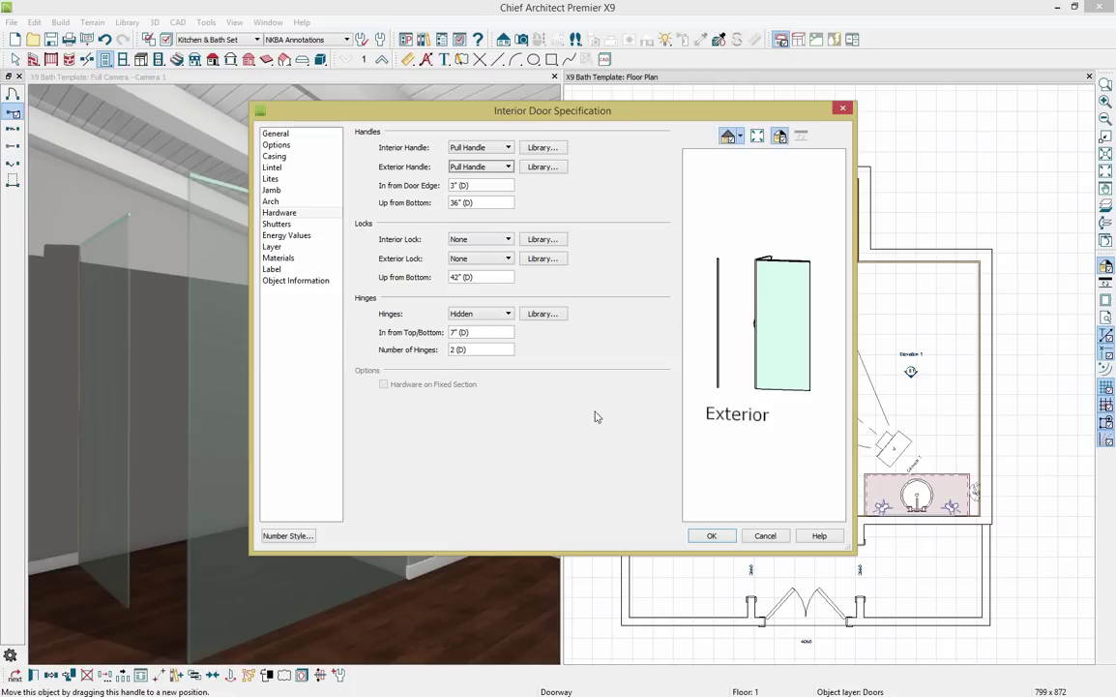
left_click(710, 535)
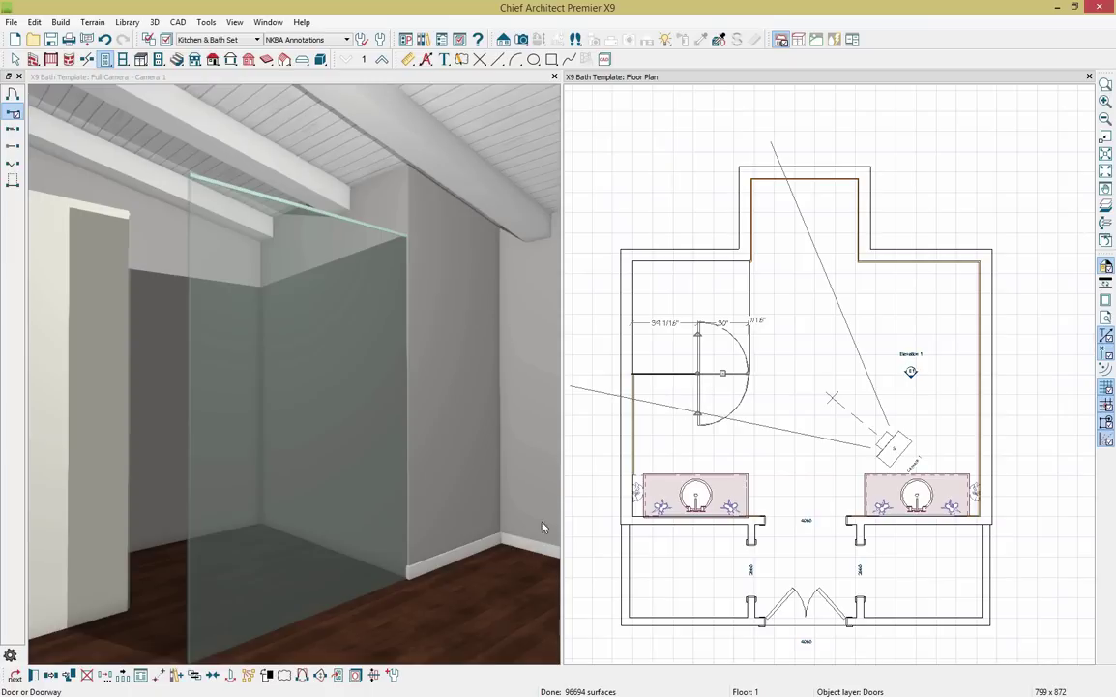
Flip the shower door's hinge side to the glass corner and swing it to a partly open position in the plan.
left_click(303, 676)
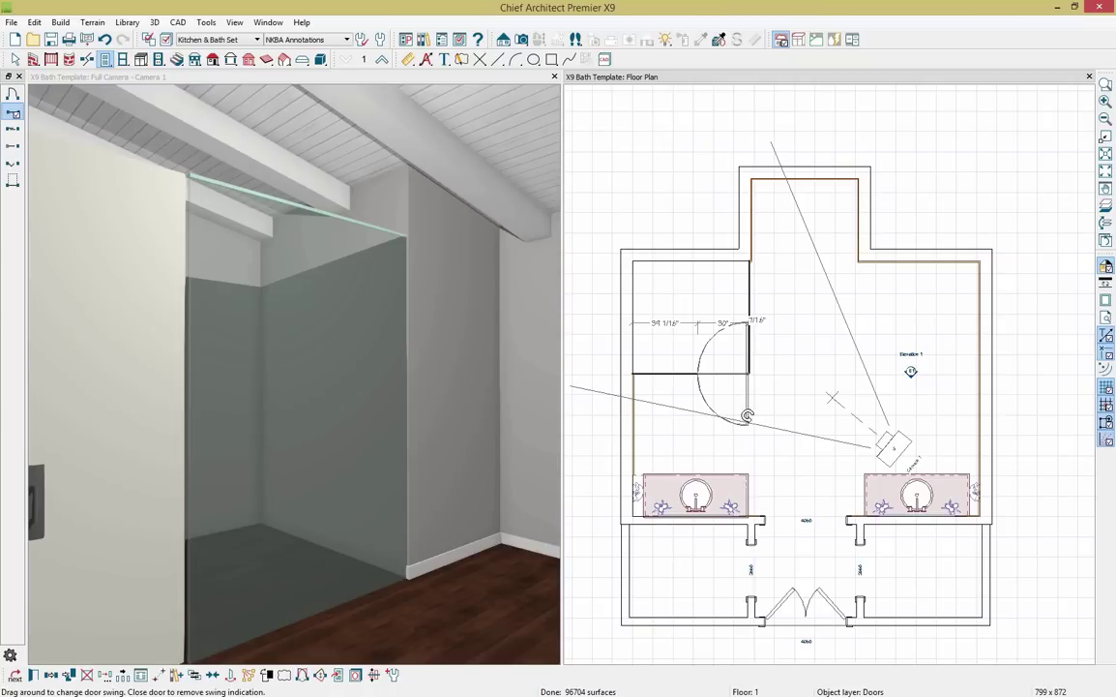
left_click_drag(747, 416, 723, 350)
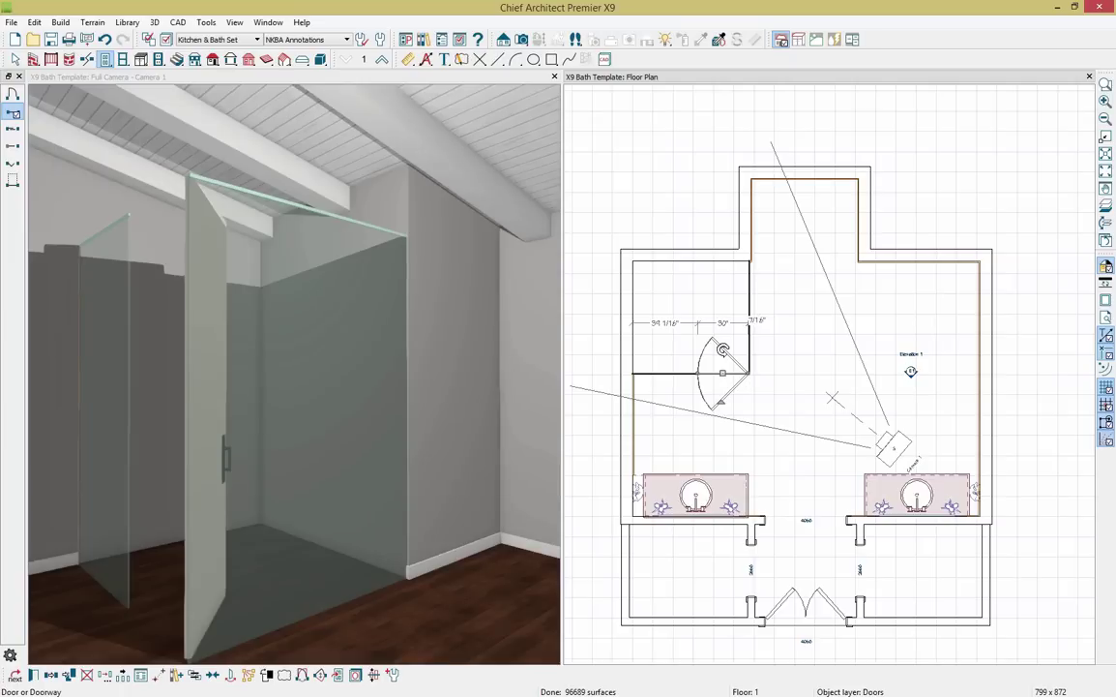
Copy the Glass Tempered material from the shower wall onto the door, applying it only to the selected object.
left_click(349, 314)
left_click_drag(299, 326, 547, 291)
left_click_drag(232, 309, 306, 309)
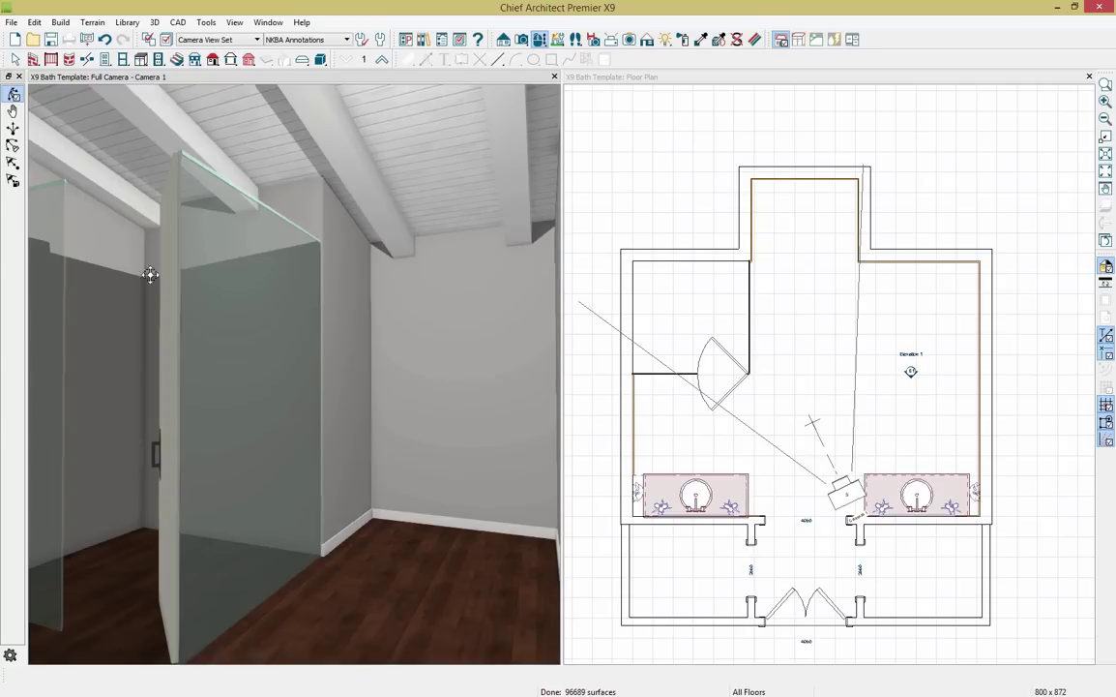
left_click(701, 38)
left_click(223, 300)
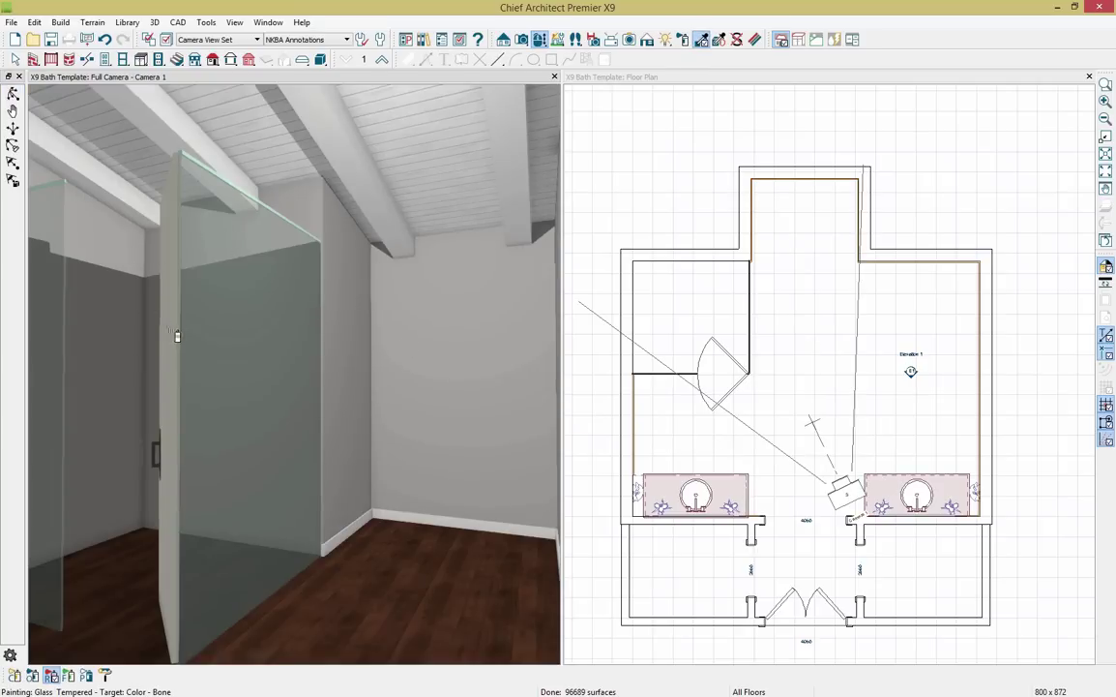
left_click(170, 330)
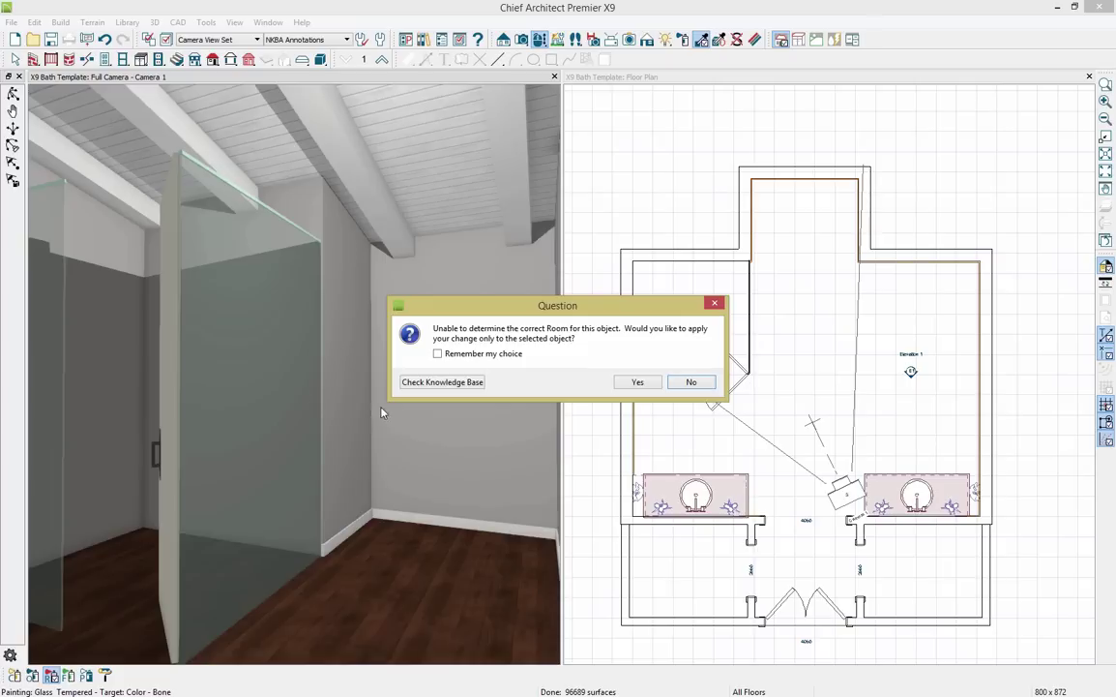
left_click(635, 382)
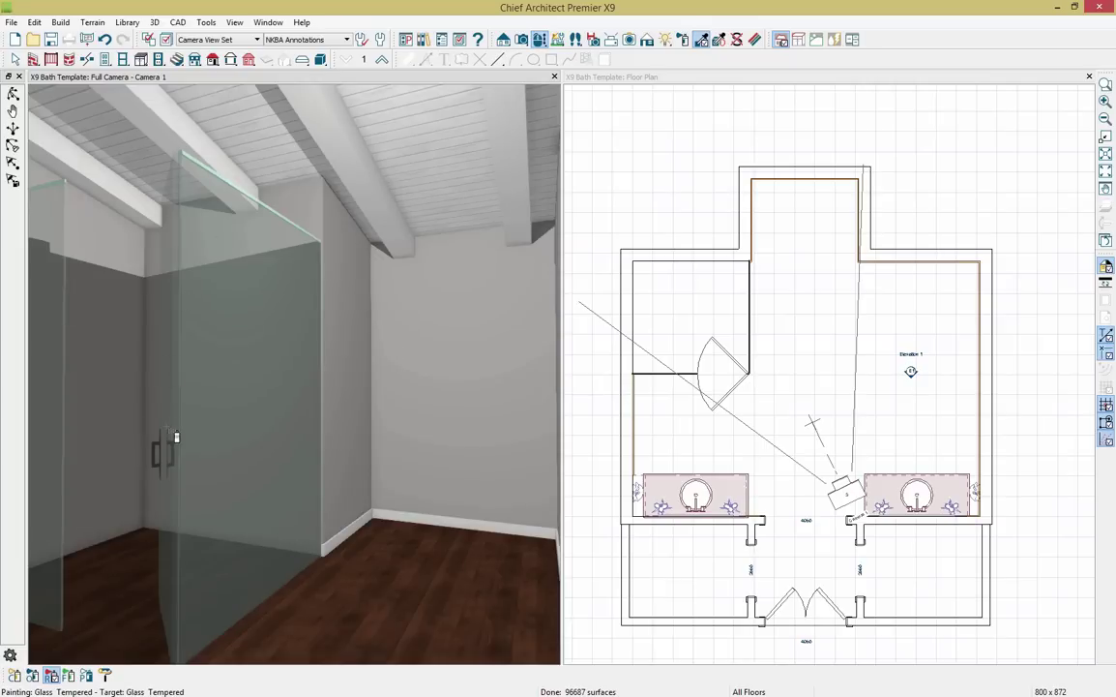
Paint the shower floor with the Luna CL13 material from the library's X9 Bath materials.
left_click_drag(155, 437, 305, 432)
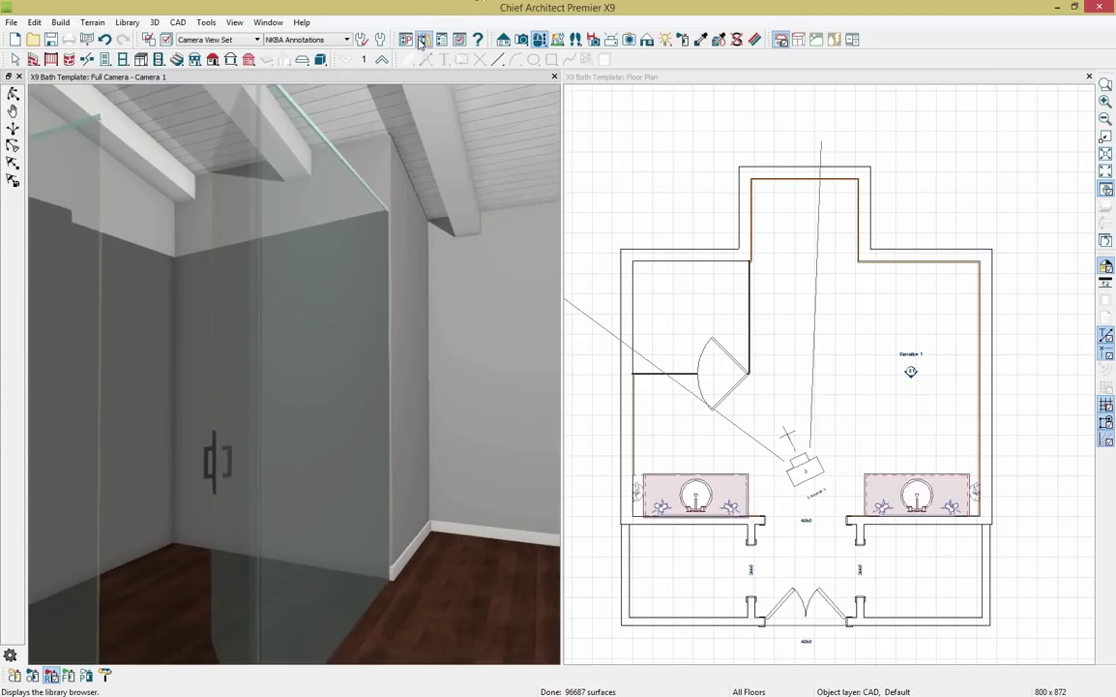
left_click(382, 39)
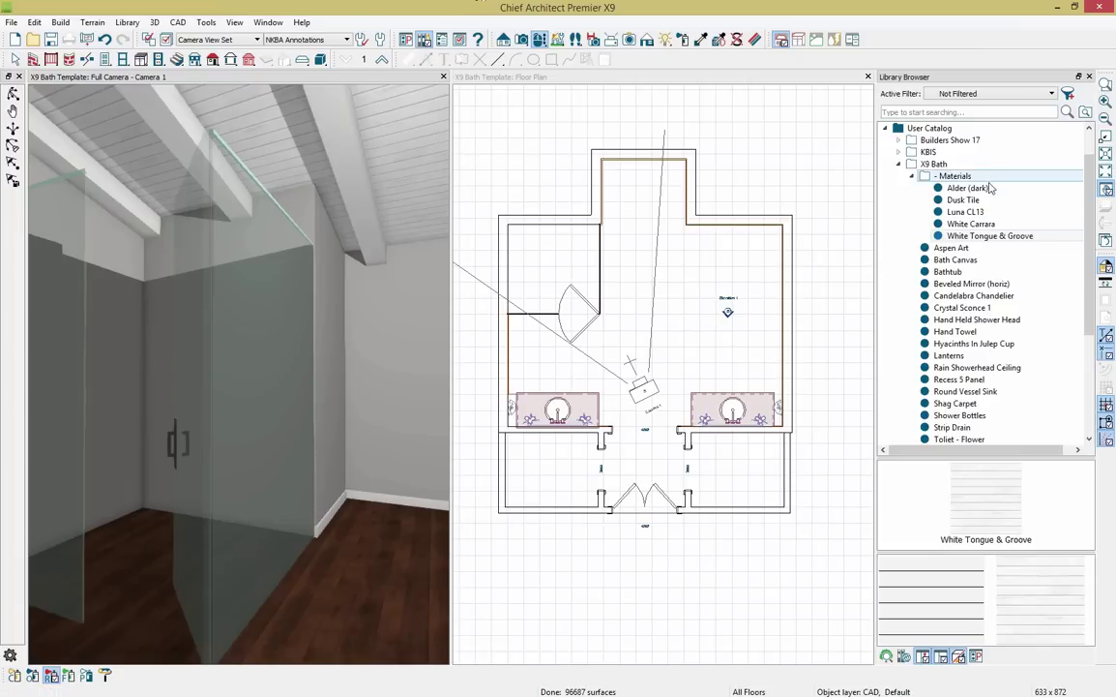
left_click(965, 212)
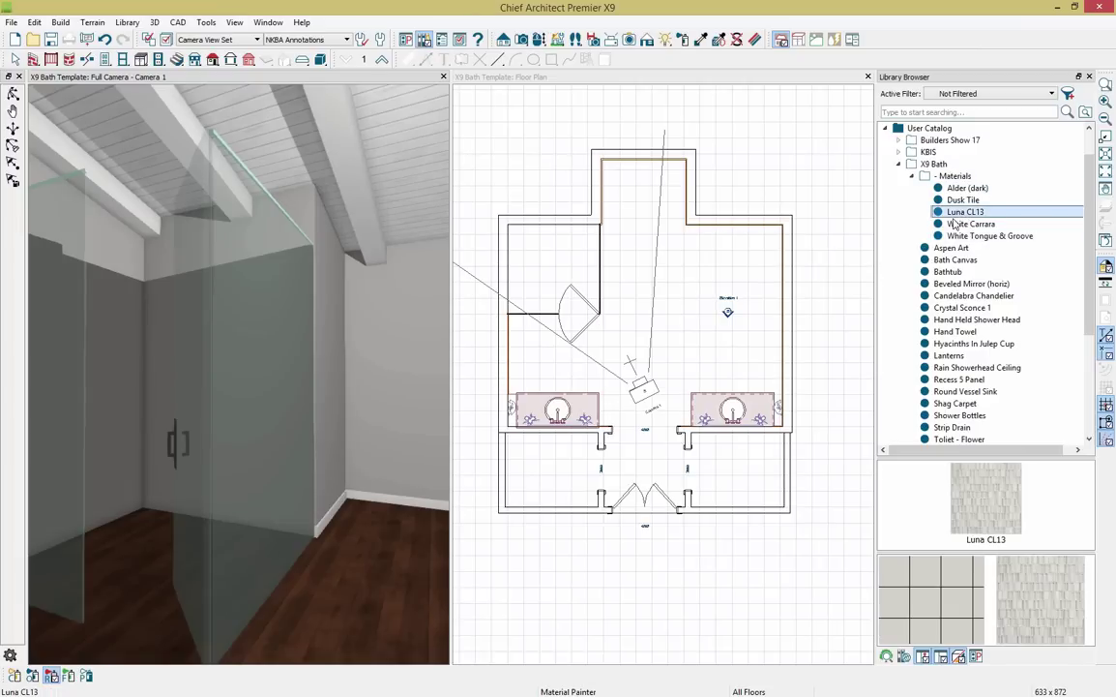
left_click(161, 570)
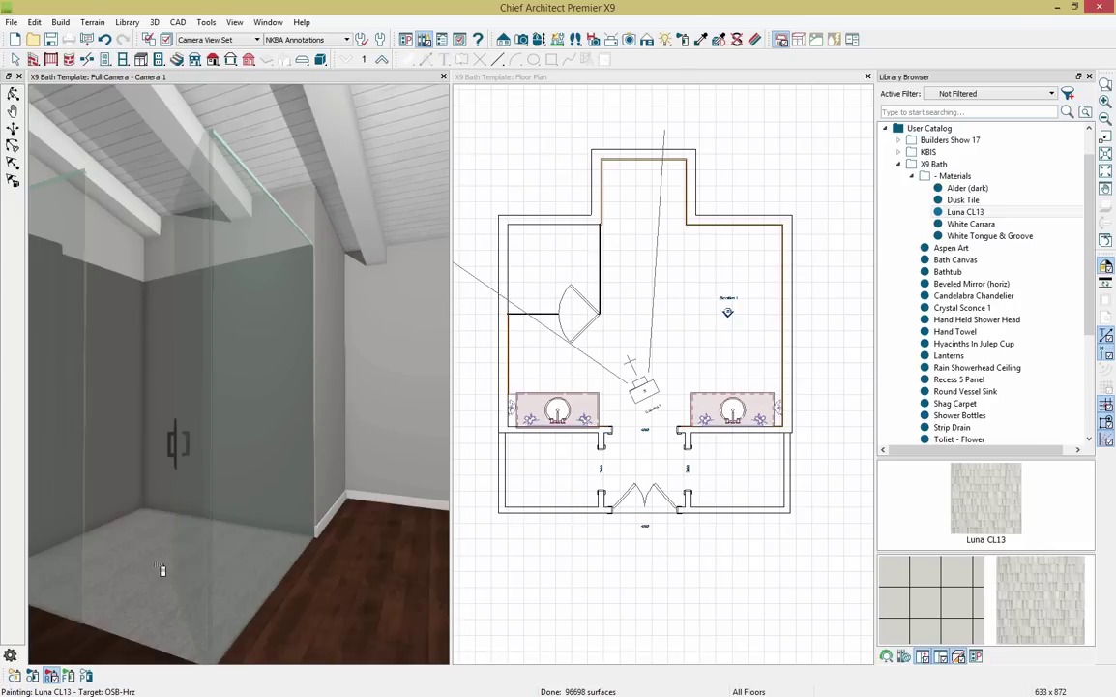
Paint the two solid walls inside the shower with Dusk Tile, one wall surface at a time.
key("Left")
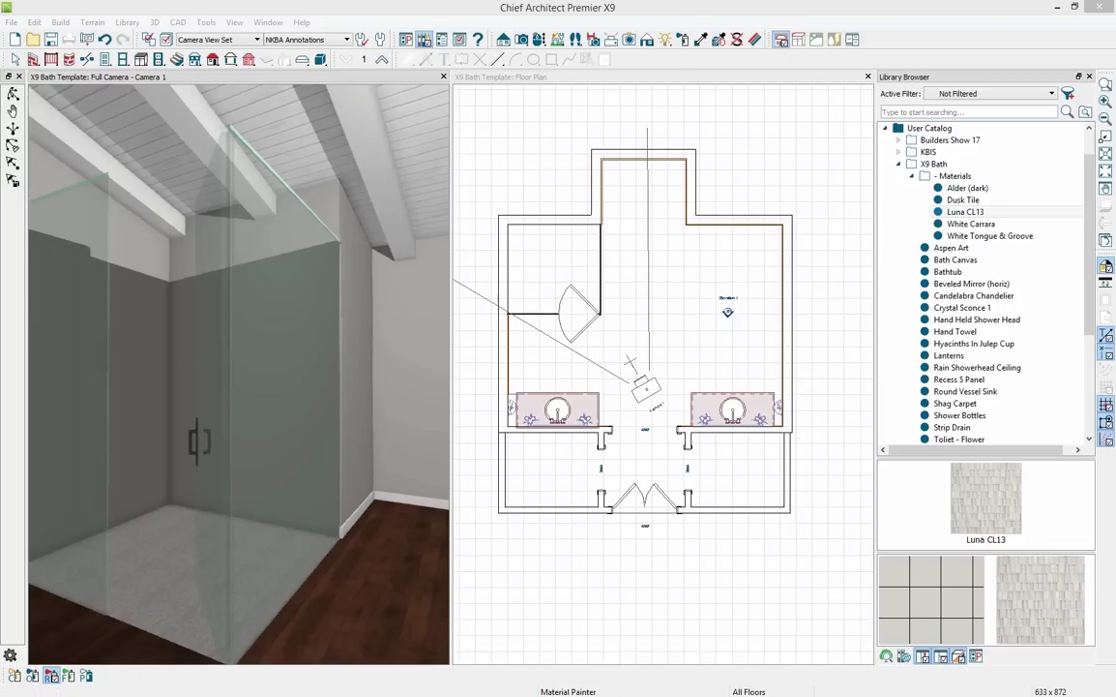
left_click(968, 200)
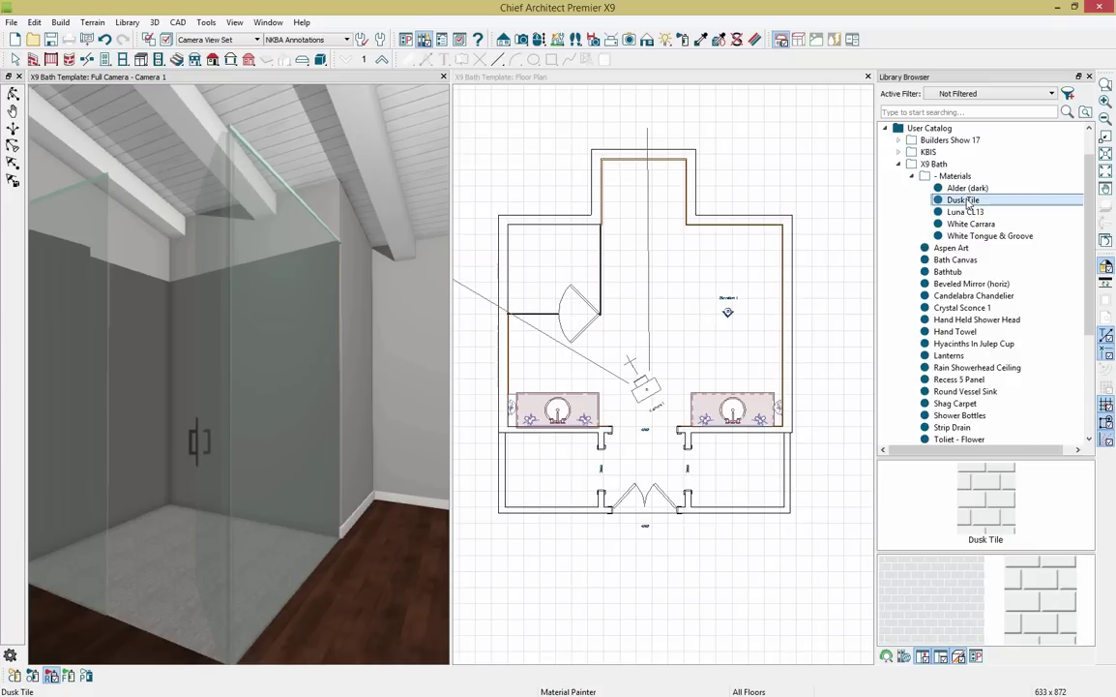
left_click(16, 676)
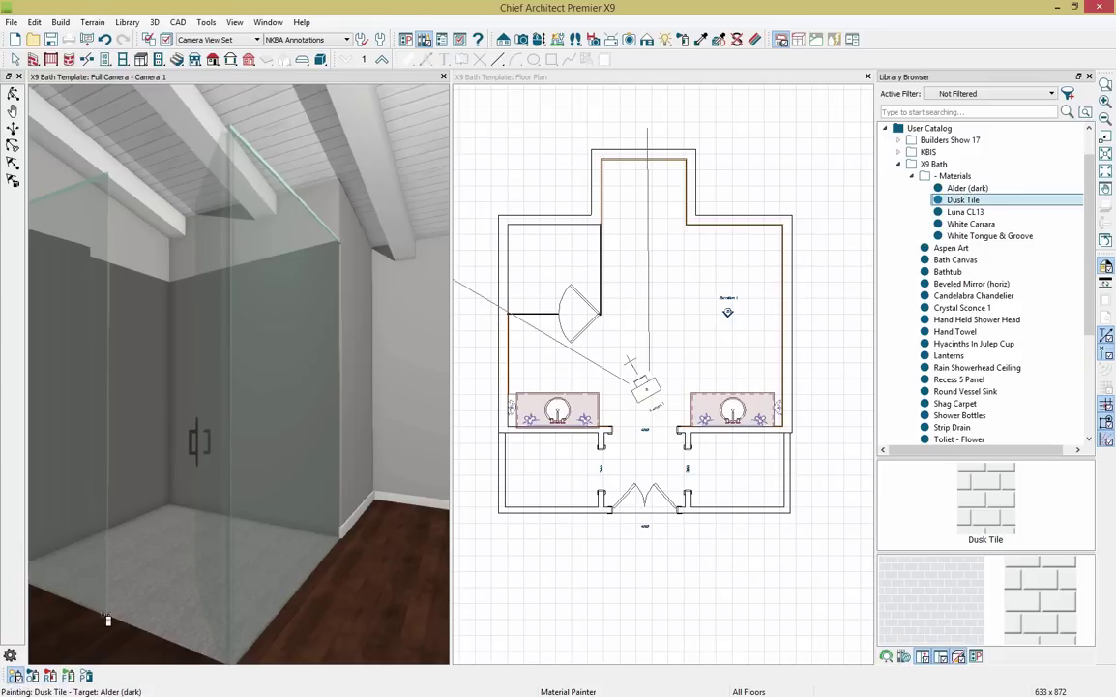
left_click(145, 459)
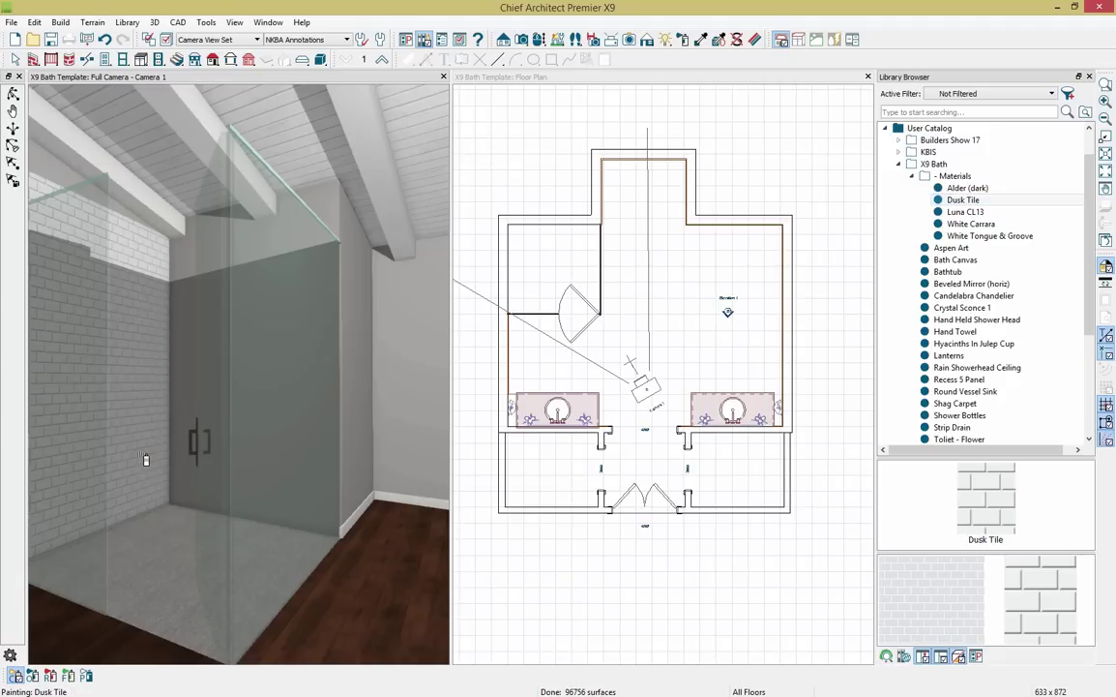
left_click(190, 414)
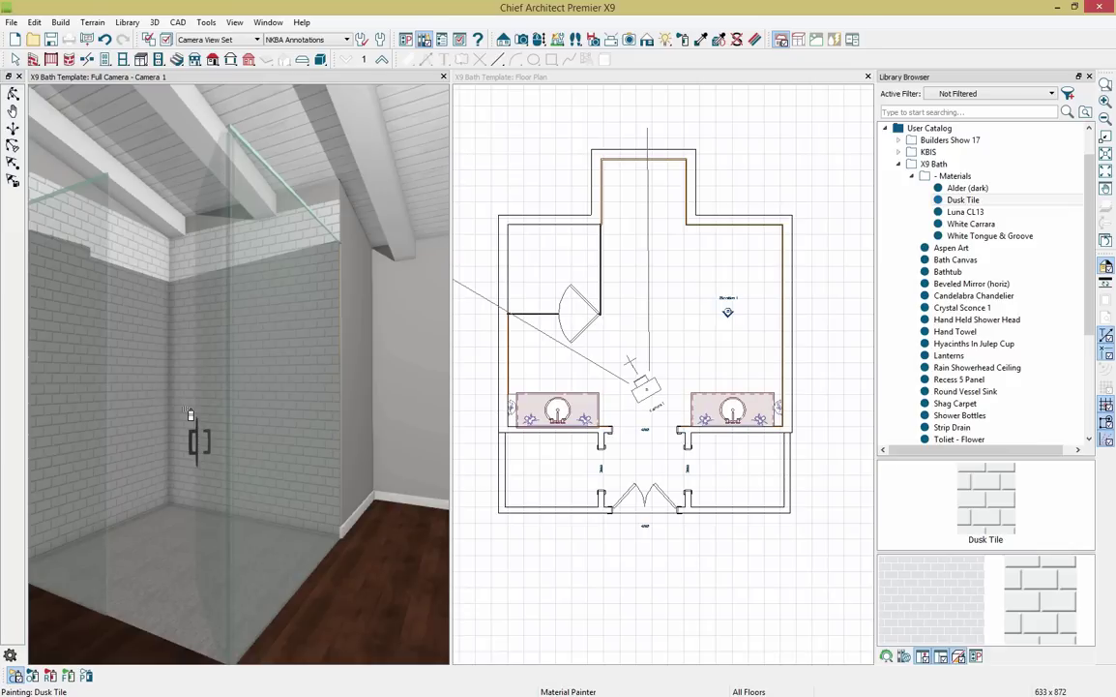
Place a wall niche in the shower's back wall in the floor plan.
left_click(496, 343)
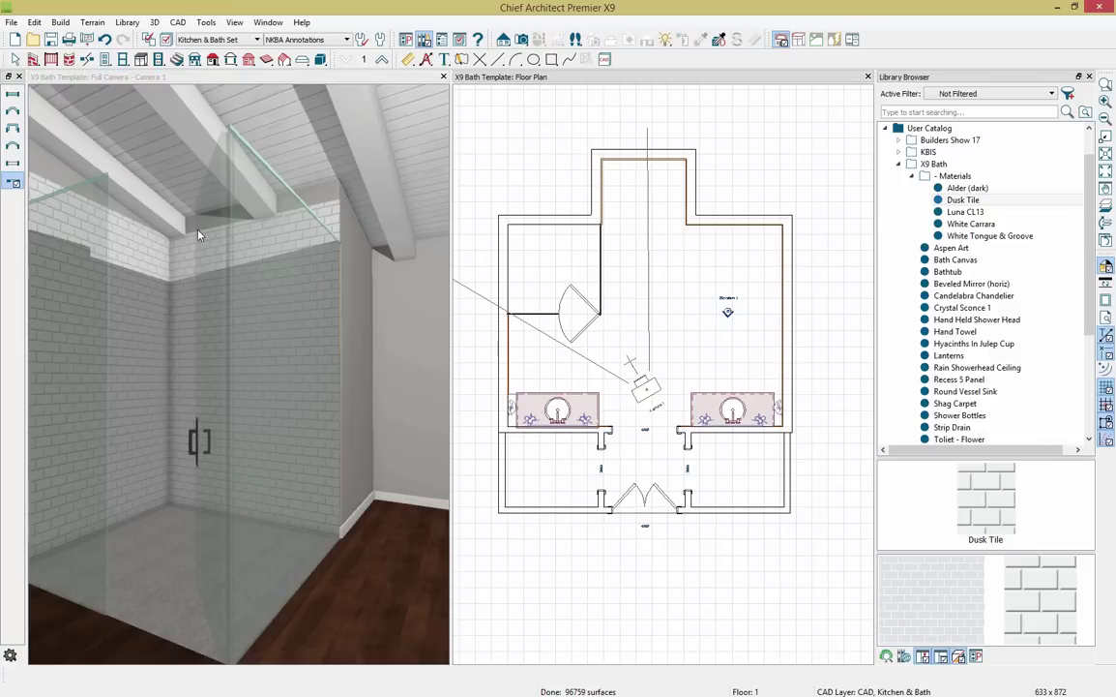
left_click(123, 59)
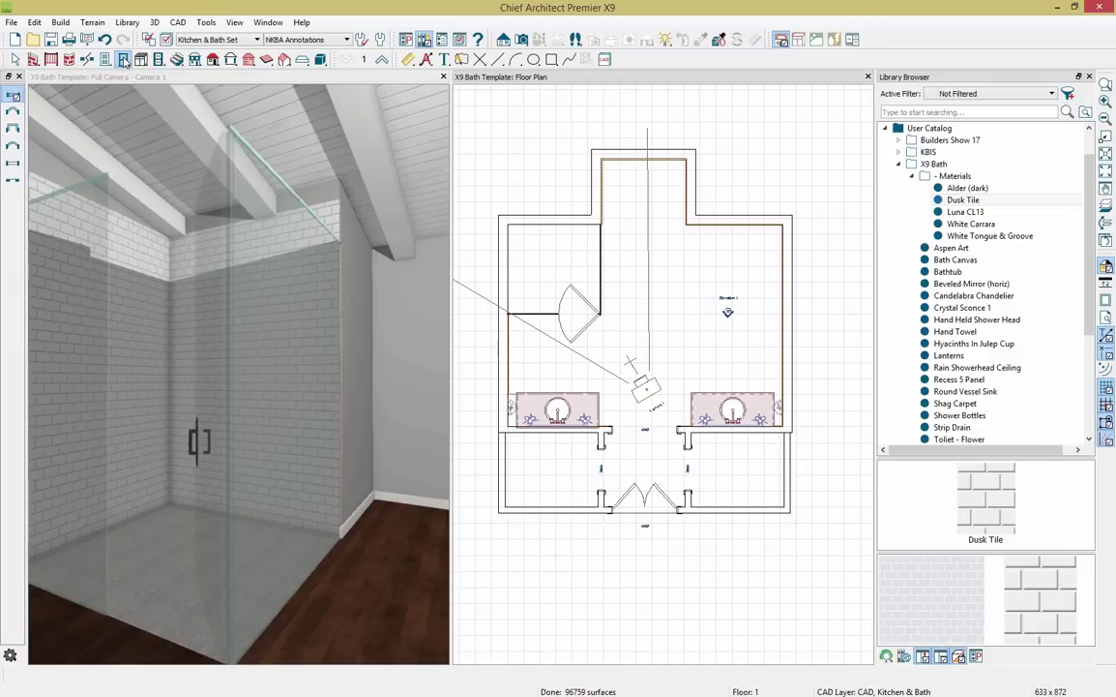
left_click(14, 181)
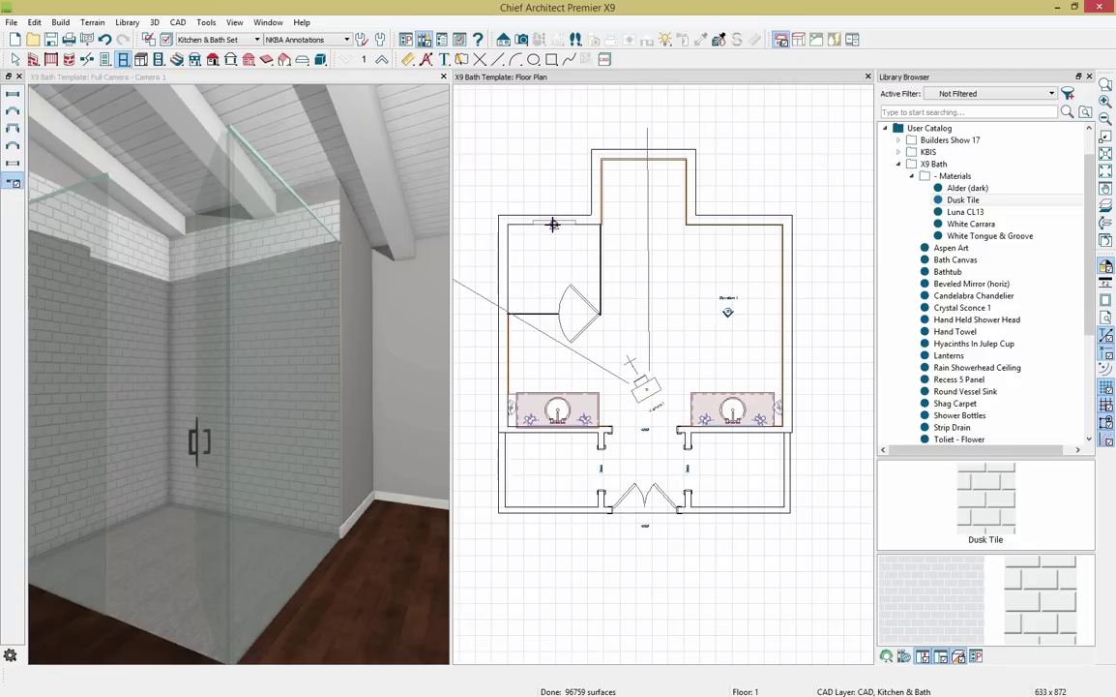
left_click(550, 224)
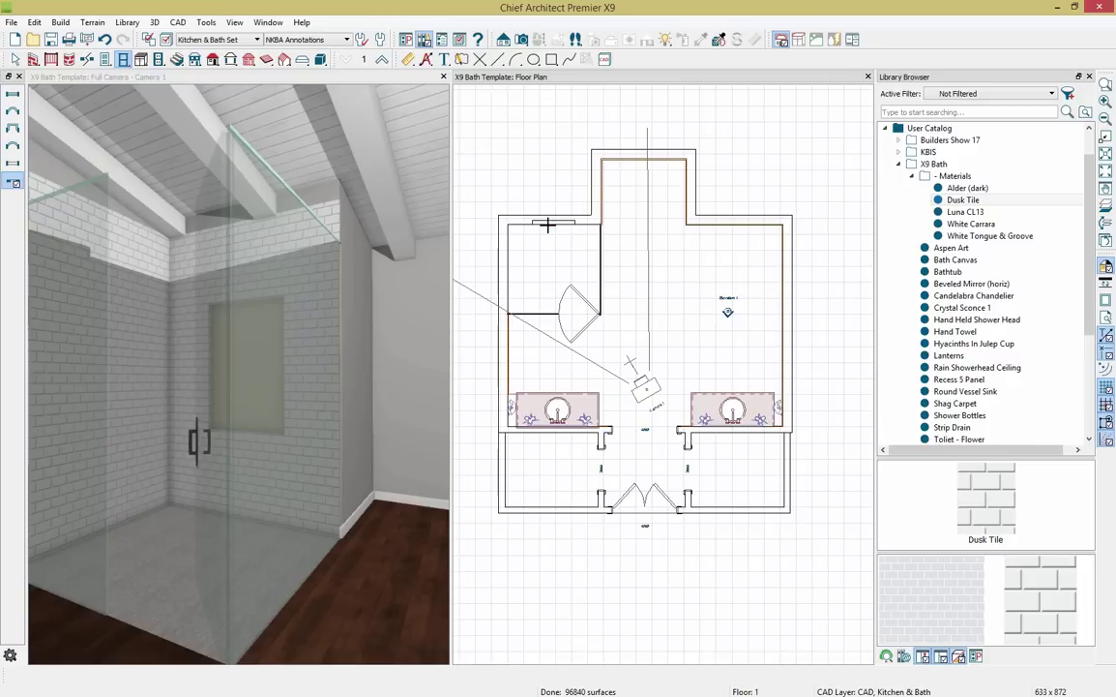
Set the shower wall niche's height to 18", its floor to top to 69" and its depth to 3.5".
left_click(551, 221)
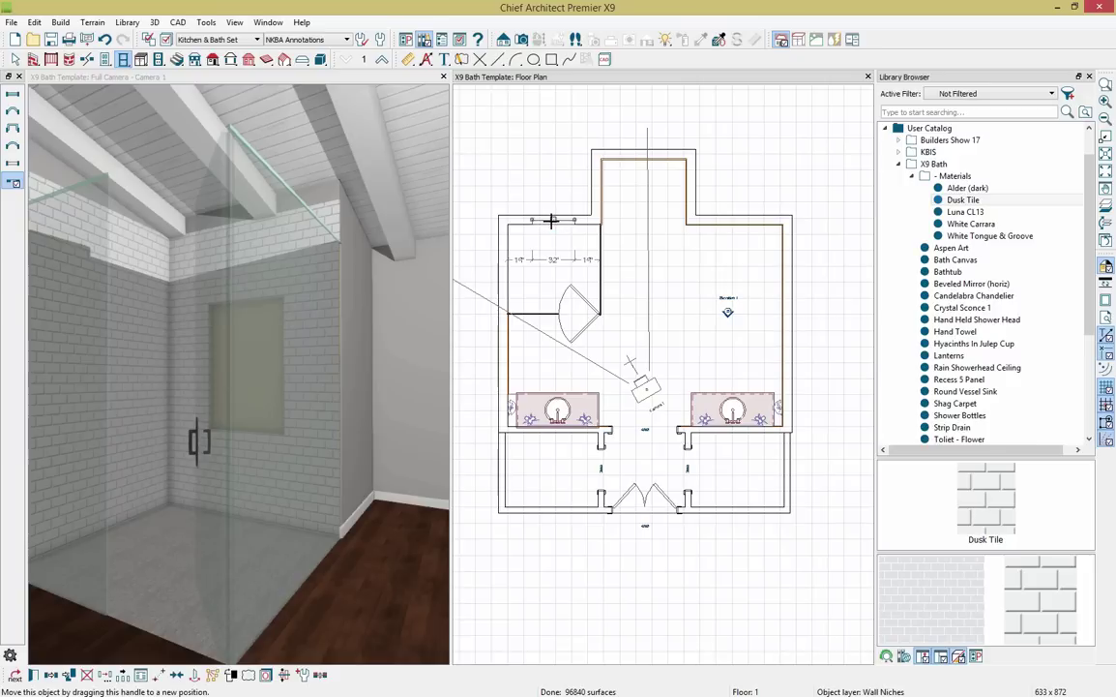
double_click(551, 222)
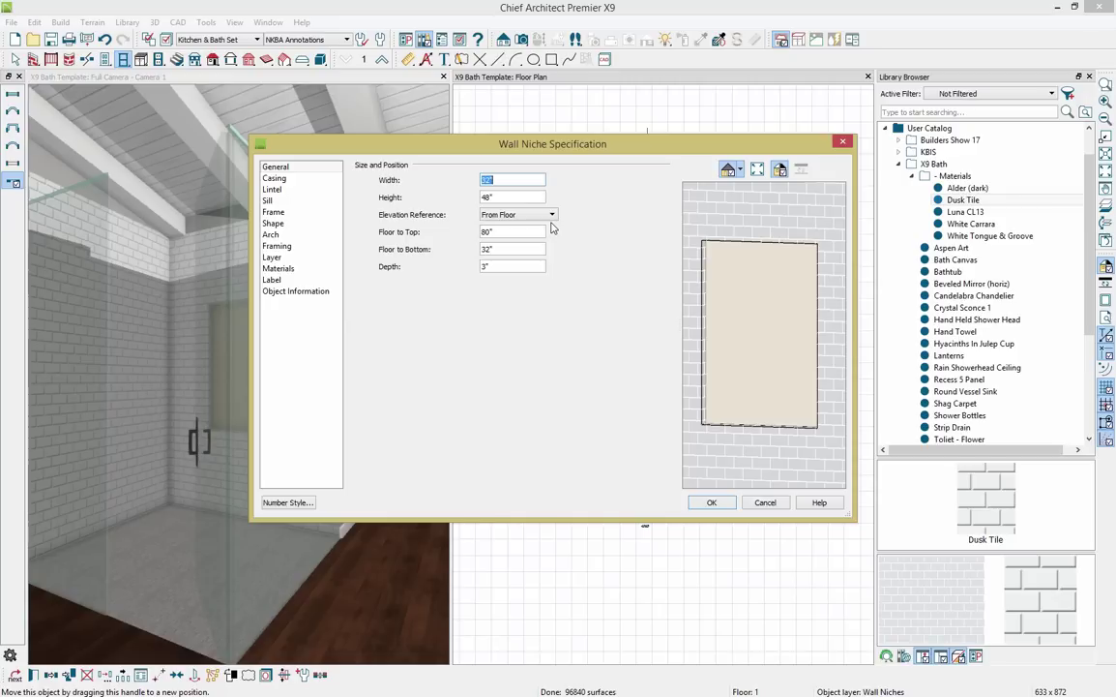
key("Tab")
type("18")
key("Tab")
key("Tab")
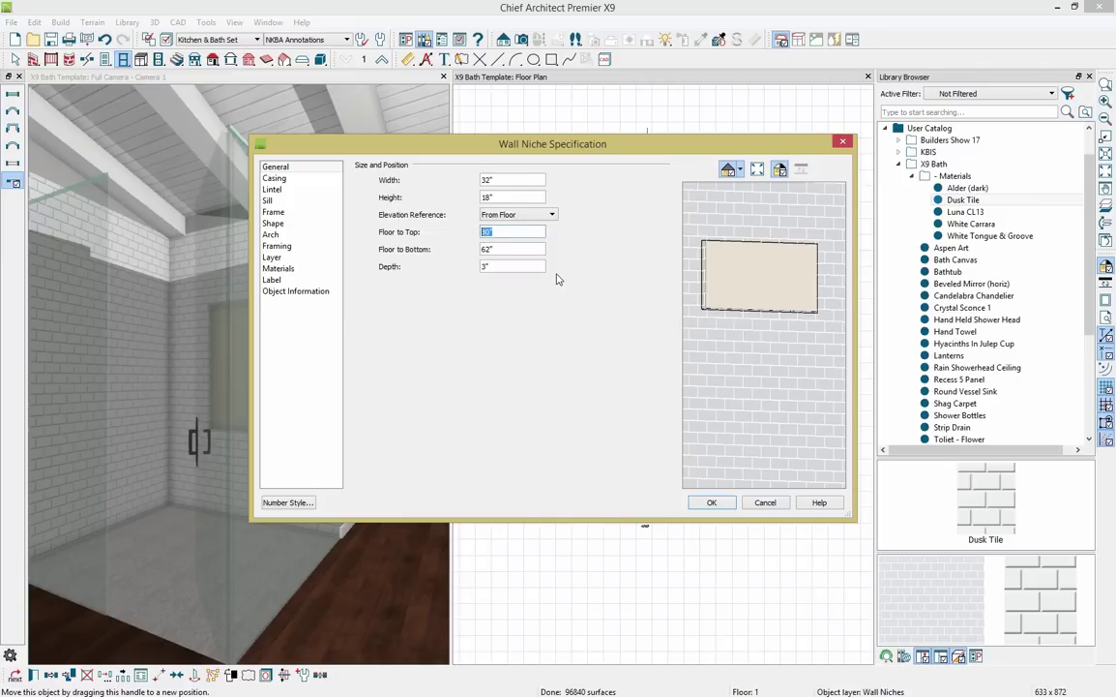
type("69")
key("Tab")
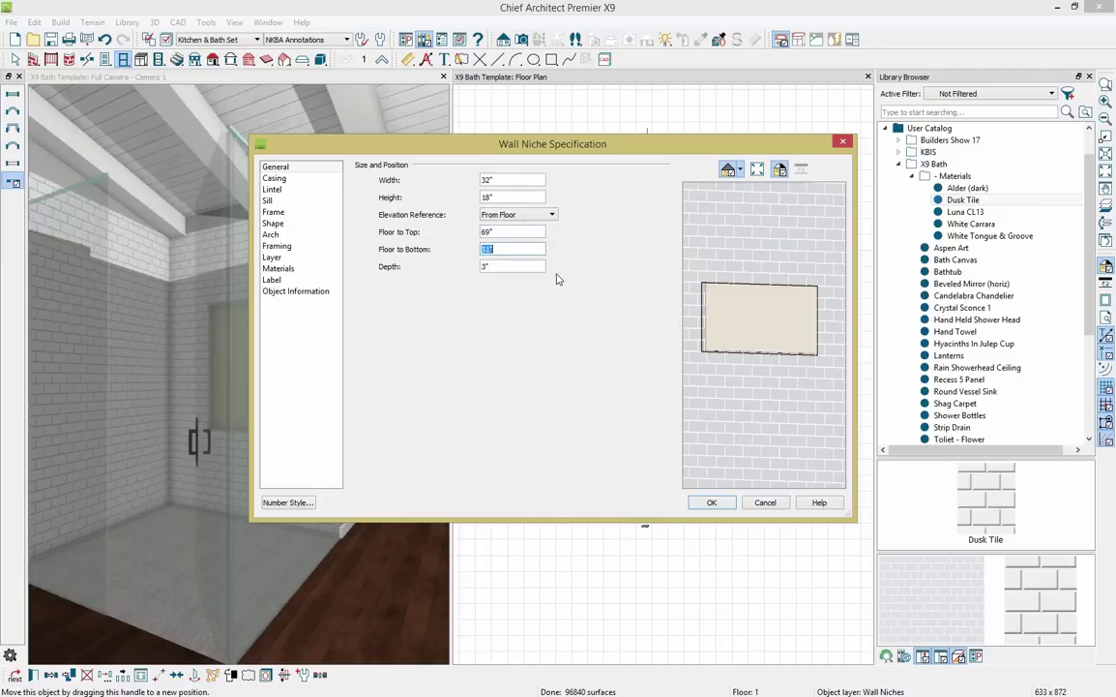
key("Tab")
type("3.5")
left_click(714, 502)
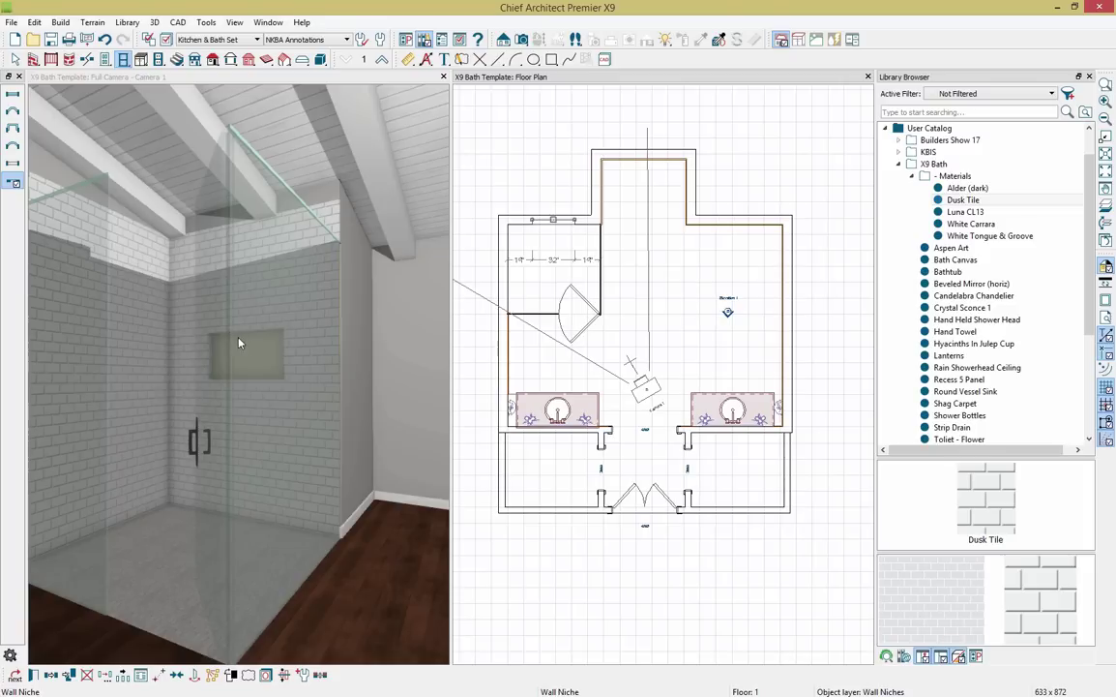
Paint the back surface of the shower wall niche with the Luna CL13 material.
scroll(215, 408, "up", 1)
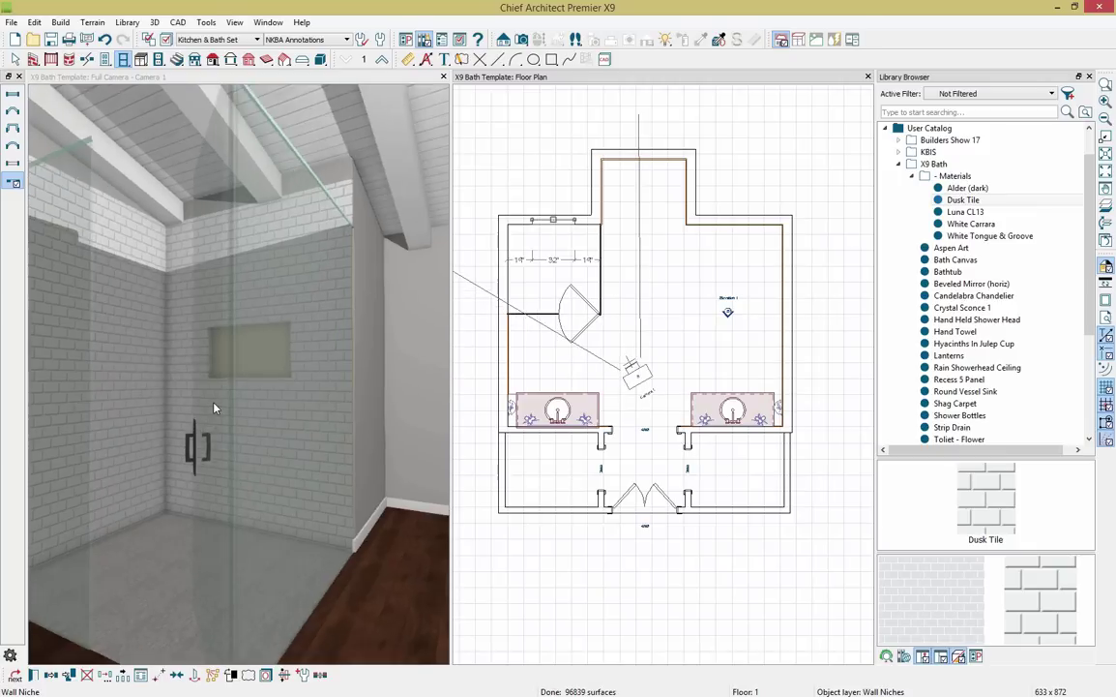
scroll(215, 409, "up", 3)
scroll(272, 298, "down", 5)
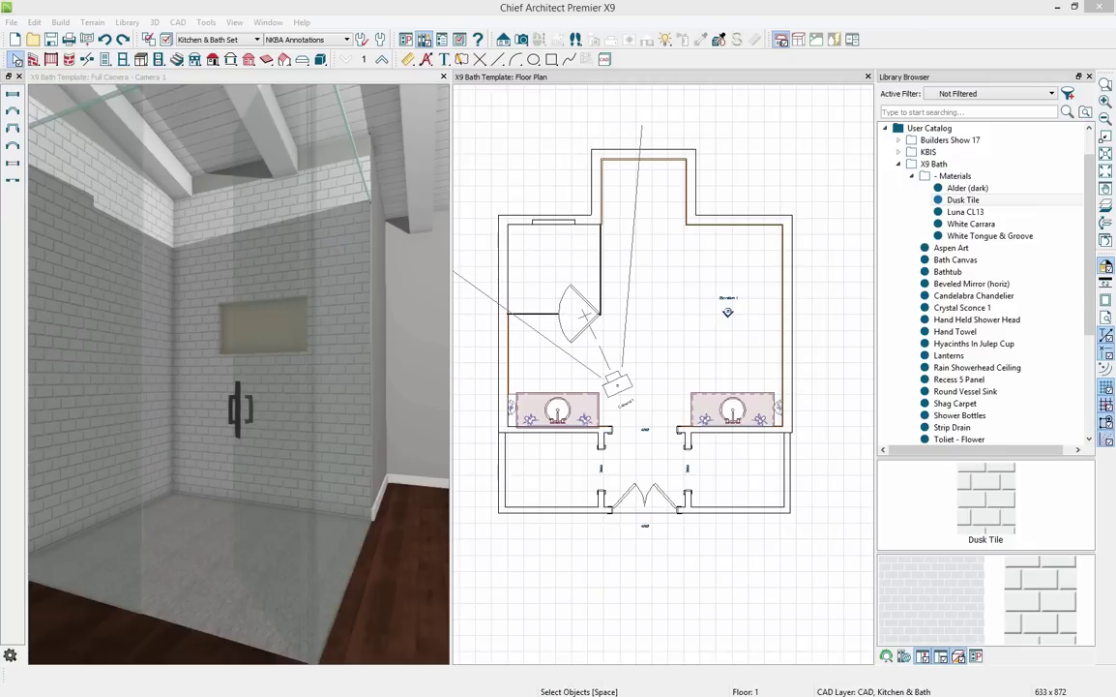
left_click(965, 210)
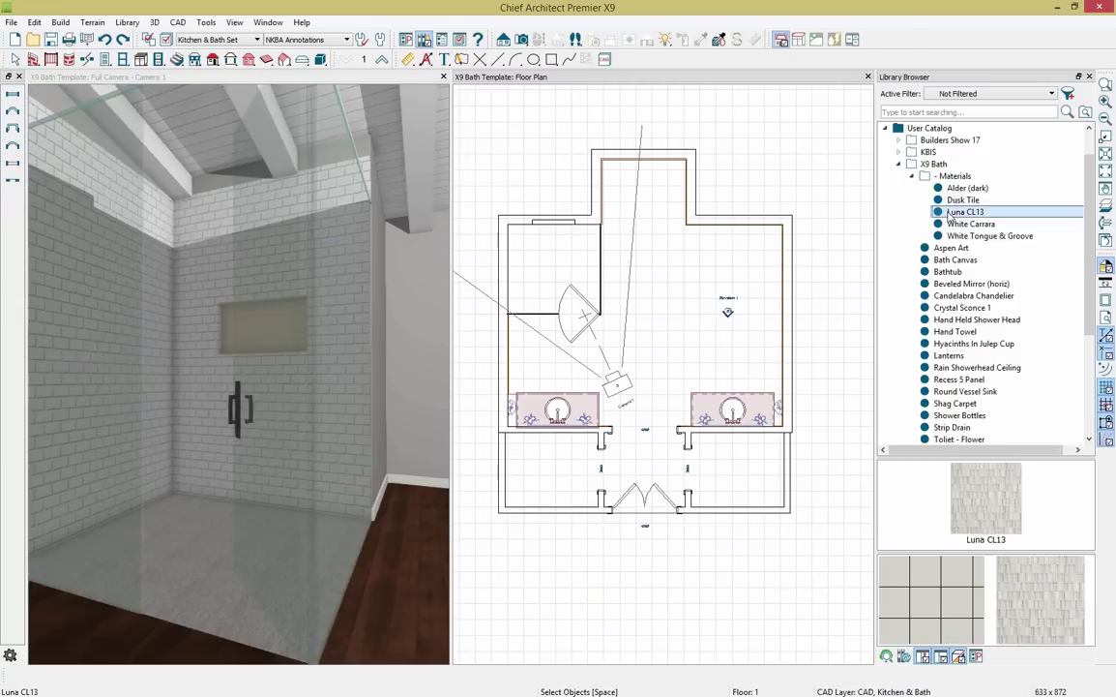
left_click(227, 339)
left_click(235, 343)
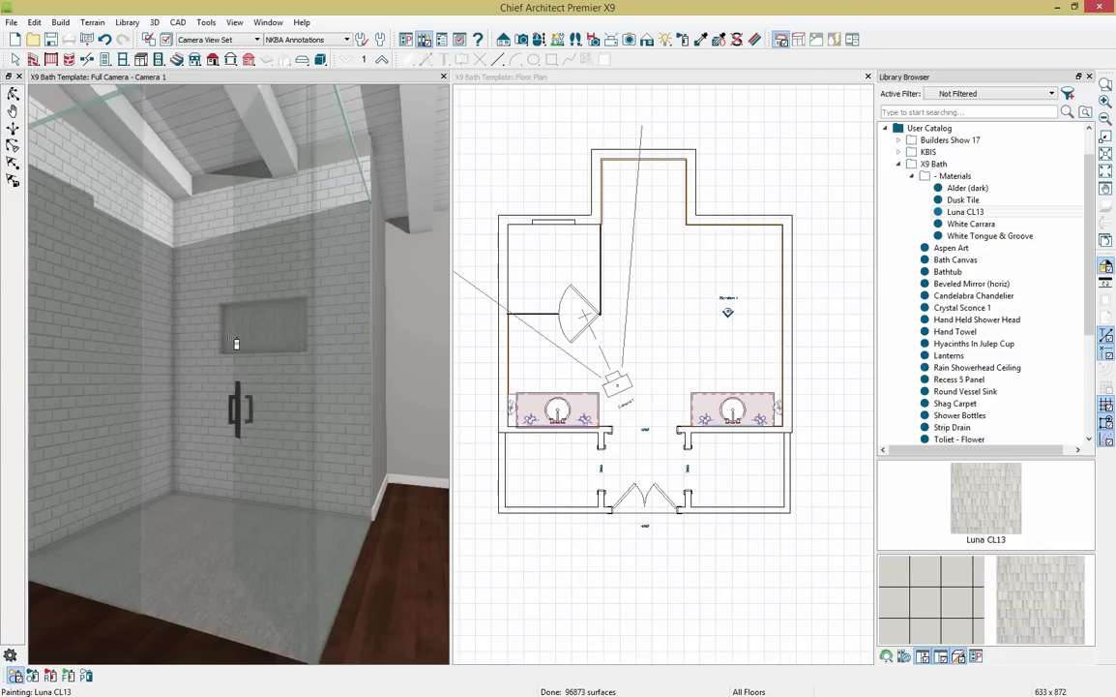
Break the exterior walls in the floor plan where the shower's glass partitions meet them.
left_click(473, 336)
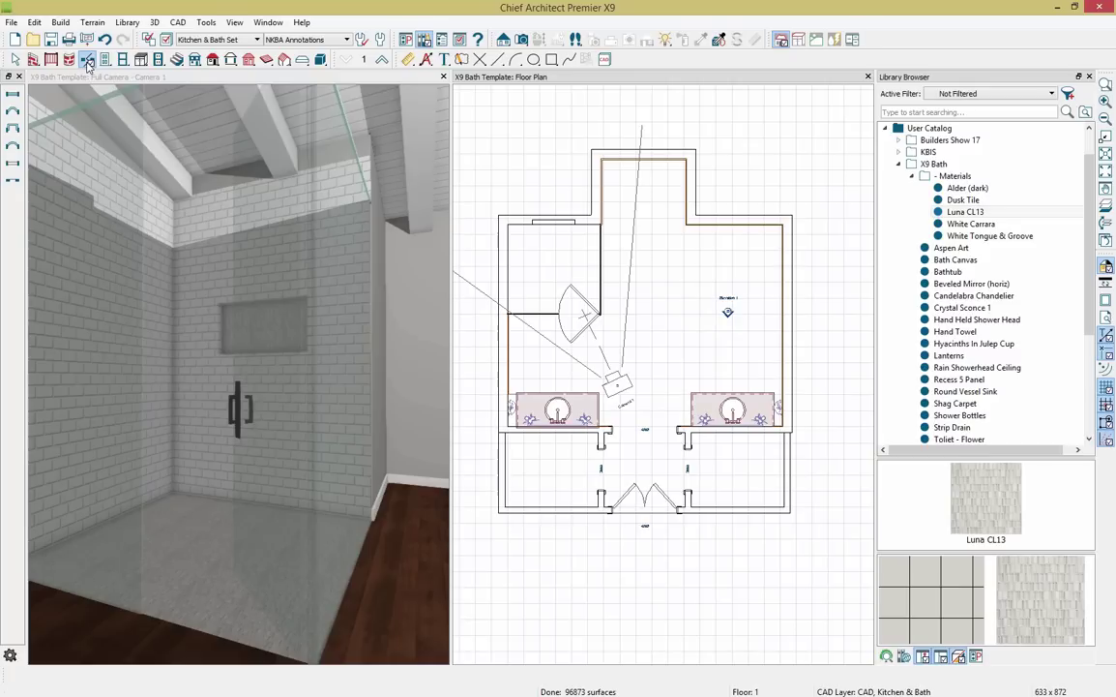
left_click(87, 62)
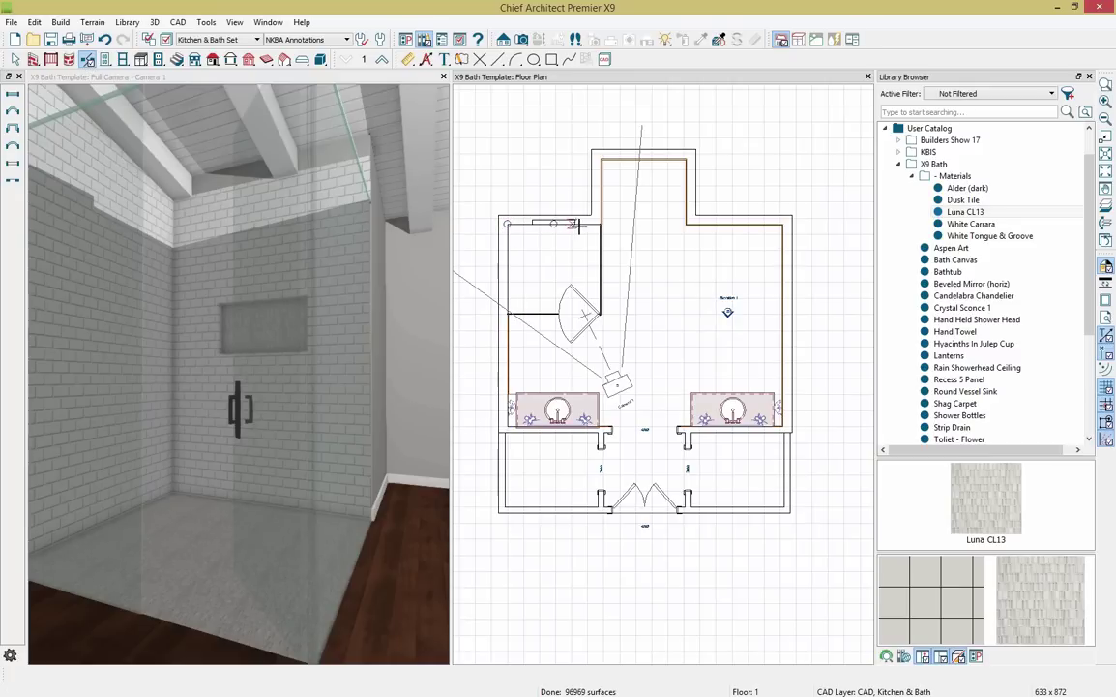
key("space")
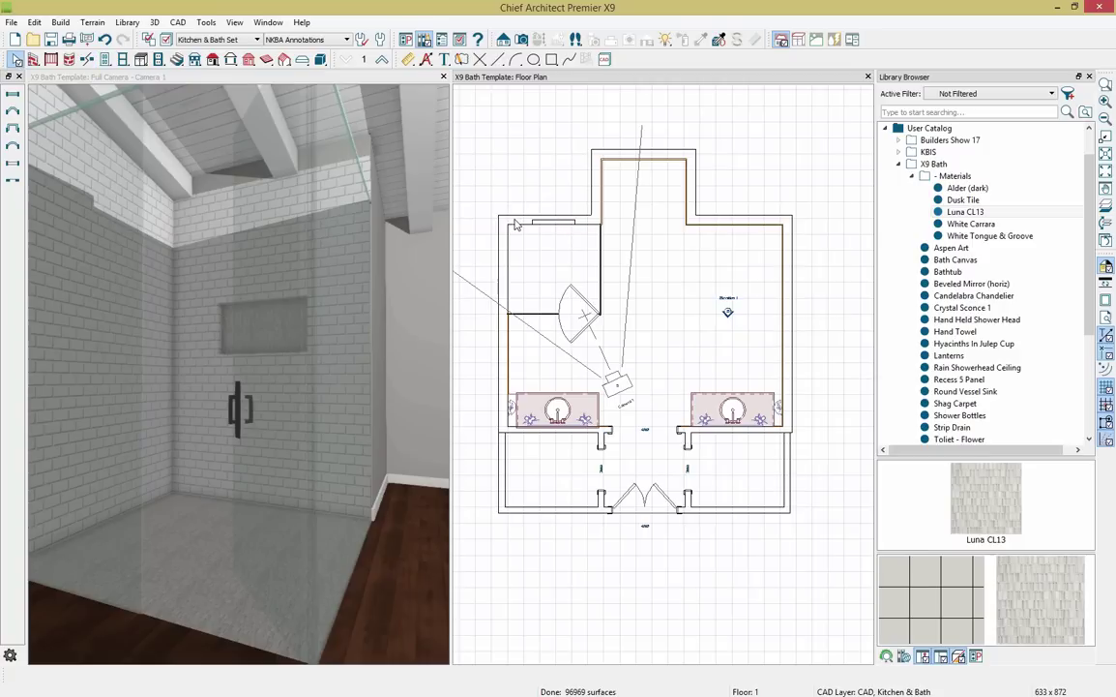
Add a Luna CL13 wall covering from the User Catalog's X9 Bath materials to both solid shower walls together.
left_click(499, 217)
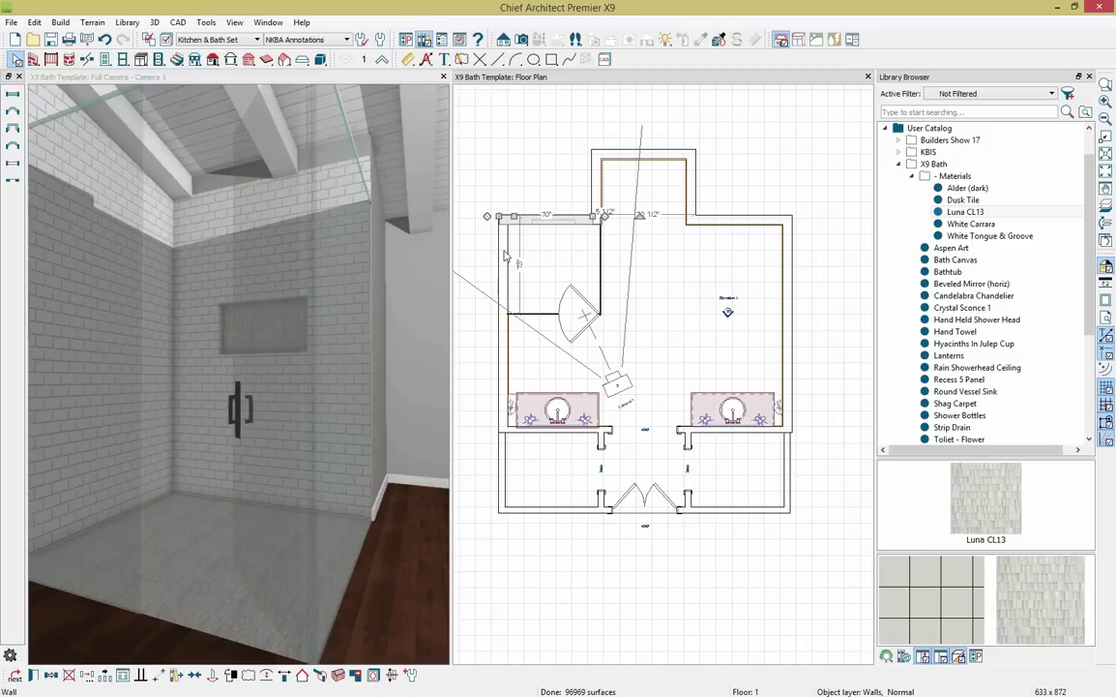
left_click(504, 257)
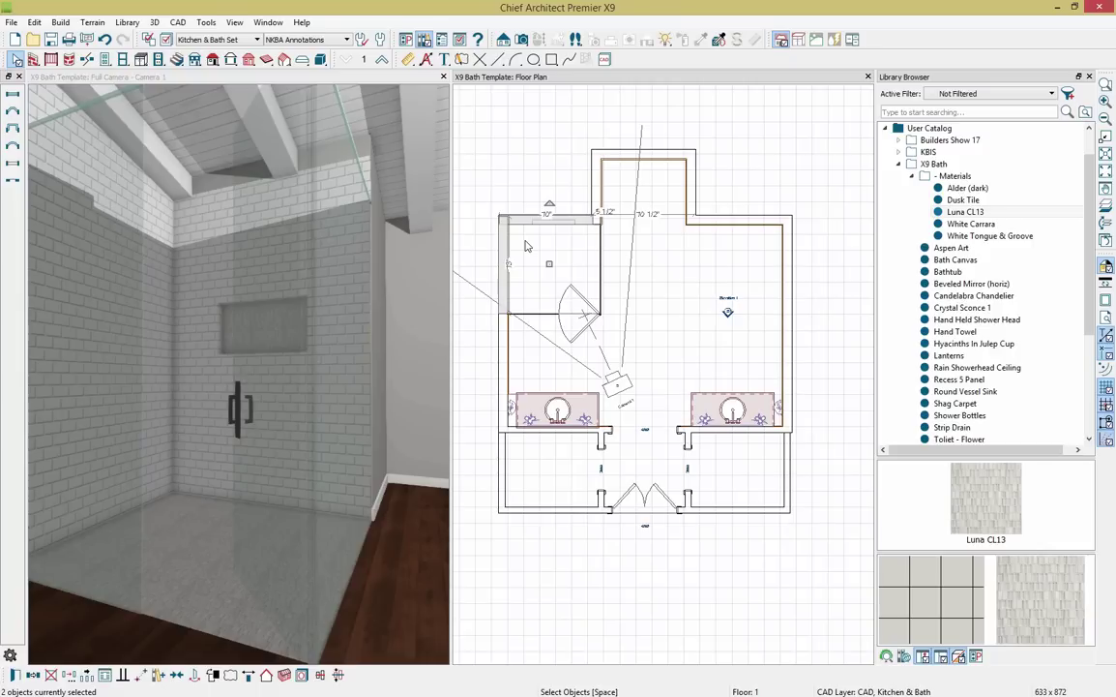
key("ctrl+e")
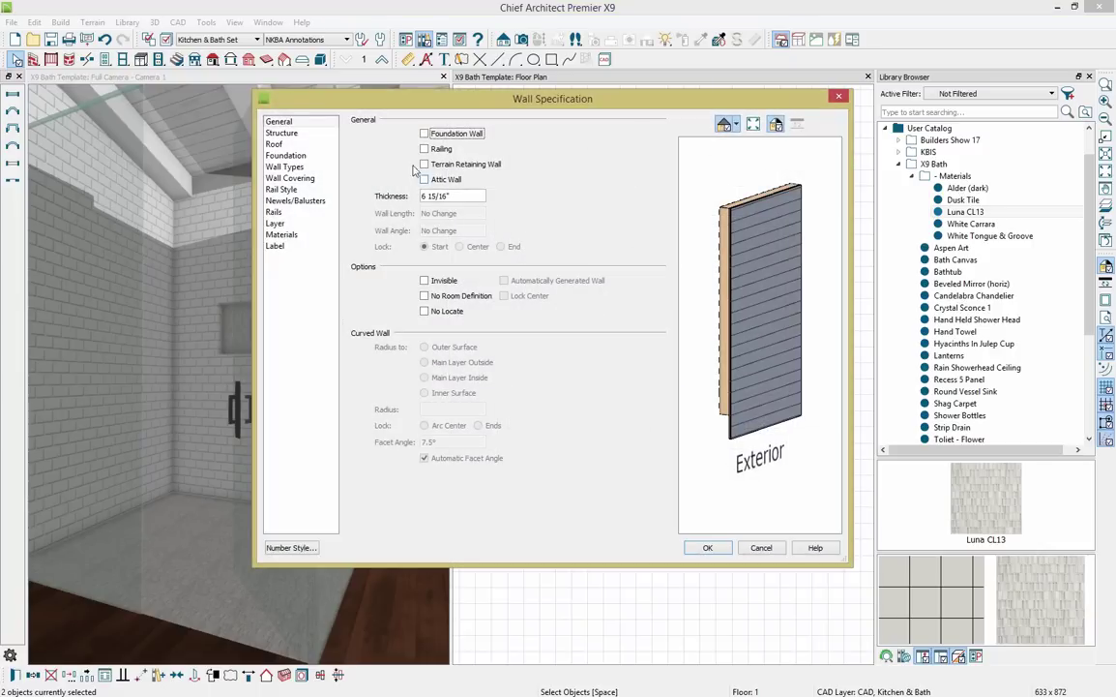
left_click(327, 180)
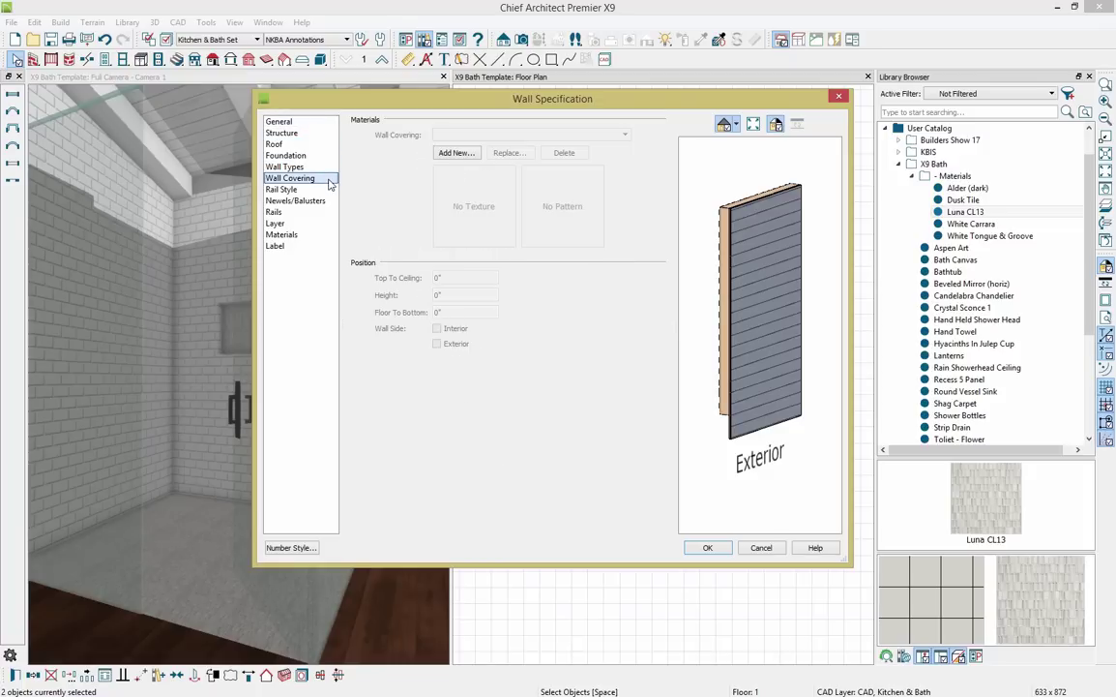
left_click(455, 154)
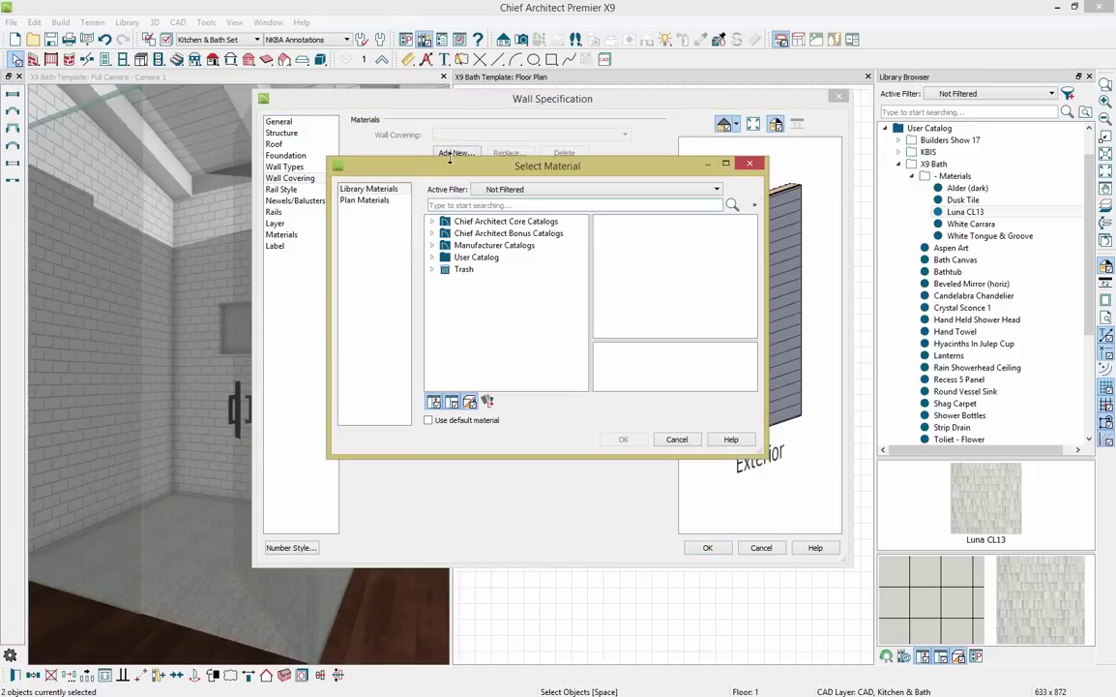
double_click(447, 257)
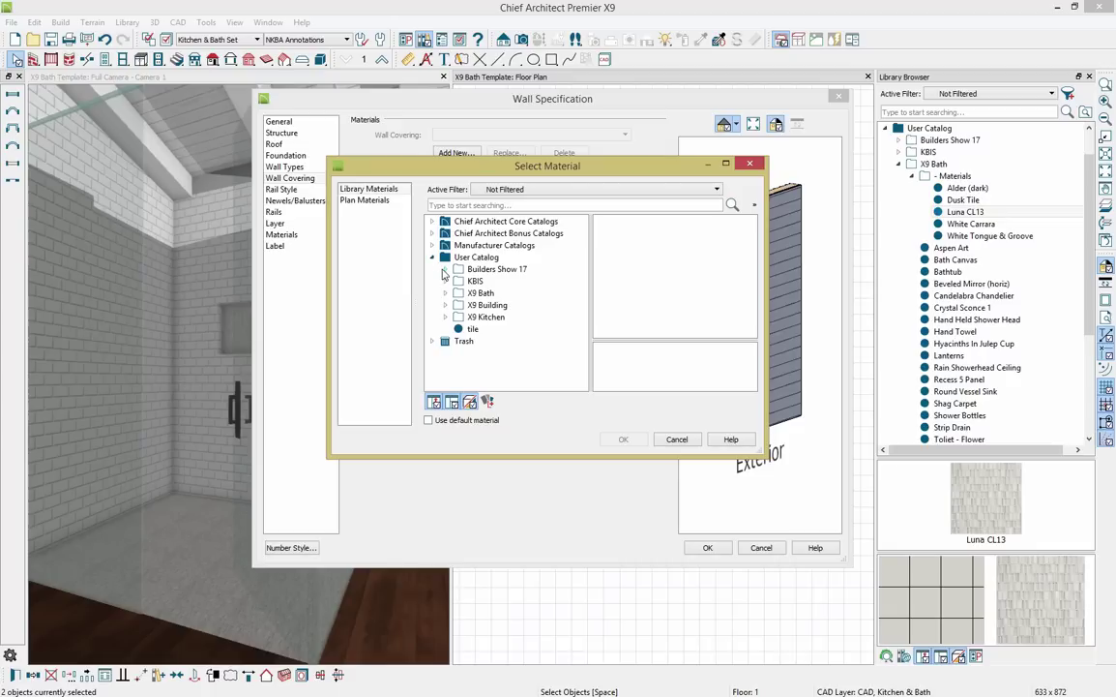
left_click(446, 292)
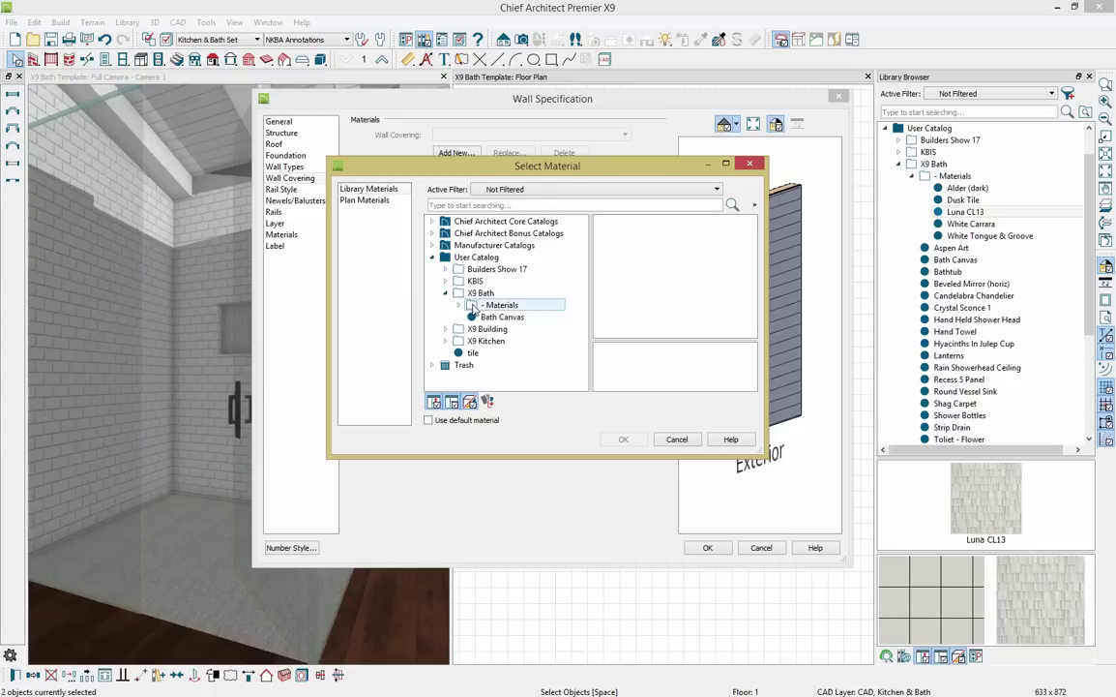
left_click(460, 306)
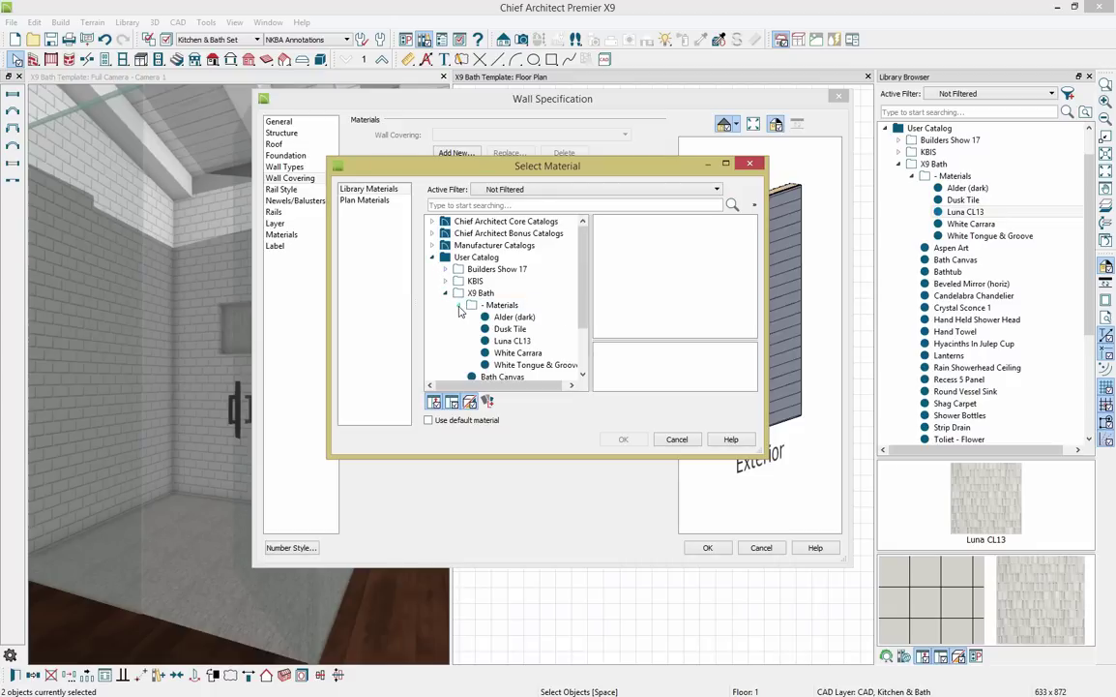
left_click(512, 340)
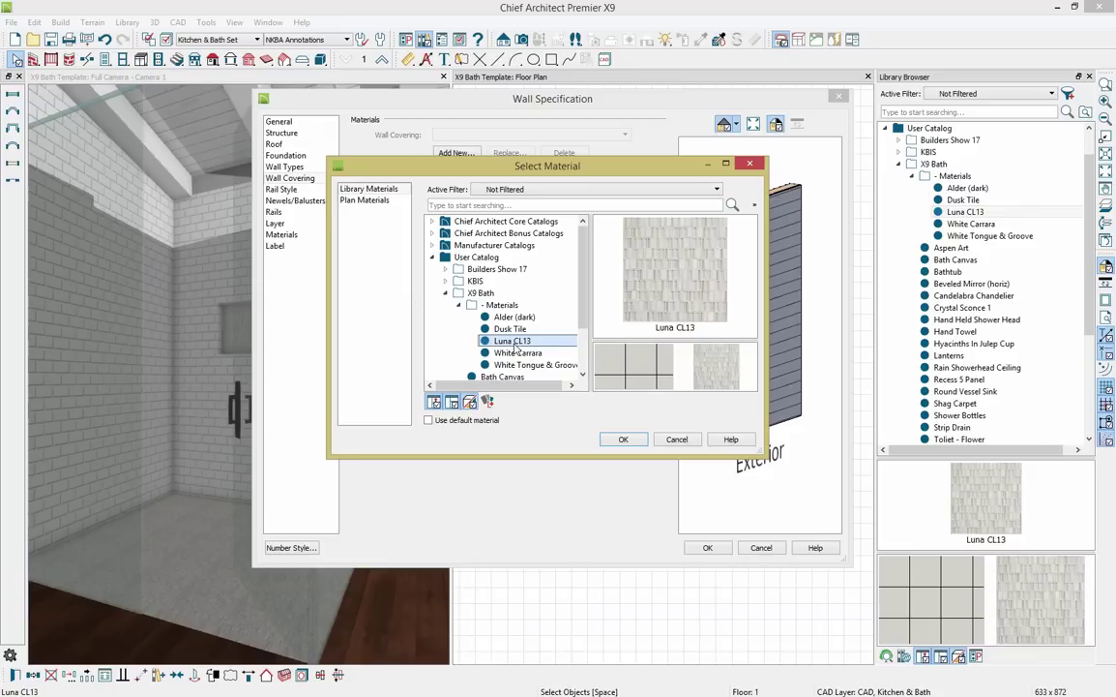
left_click(623, 440)
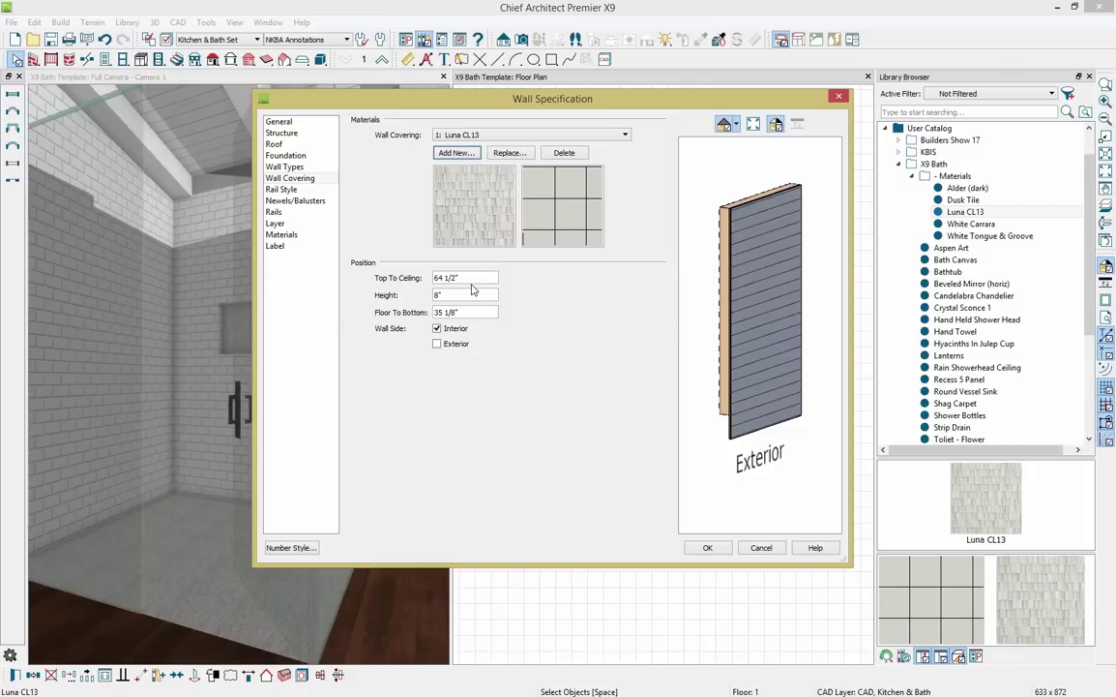
Set the Luna CL13 wall covering's floor to bottom distance to 51" and apply it to the walls.
left_click_drag(461, 311, 431, 312)
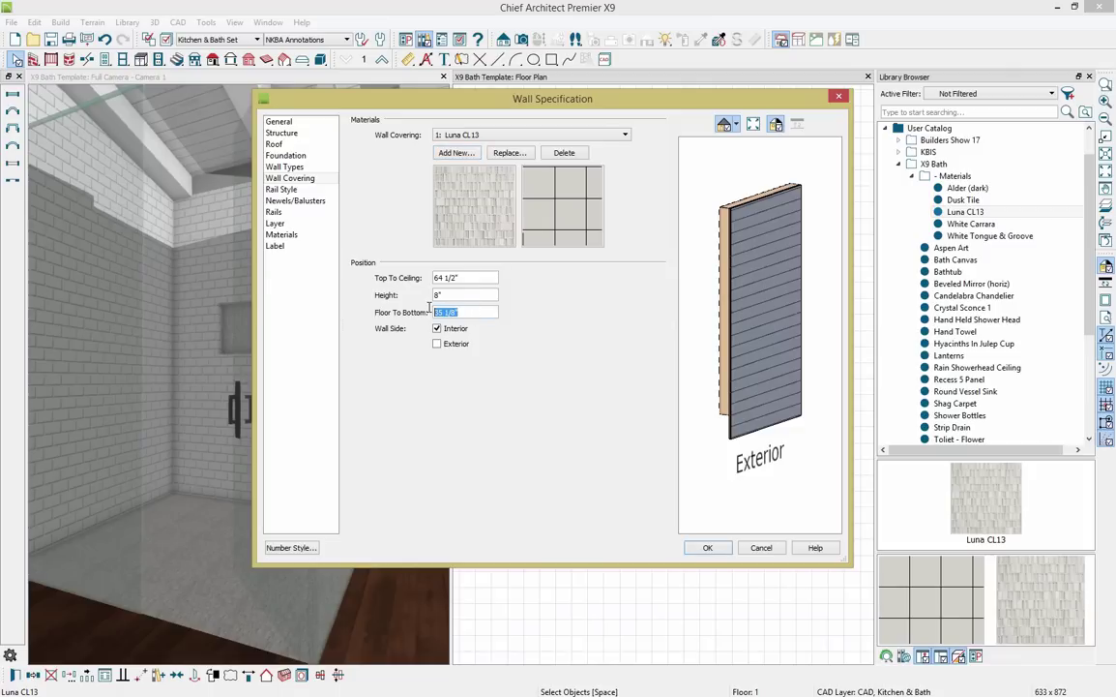
type("51")
key("Tab")
left_click(716, 549)
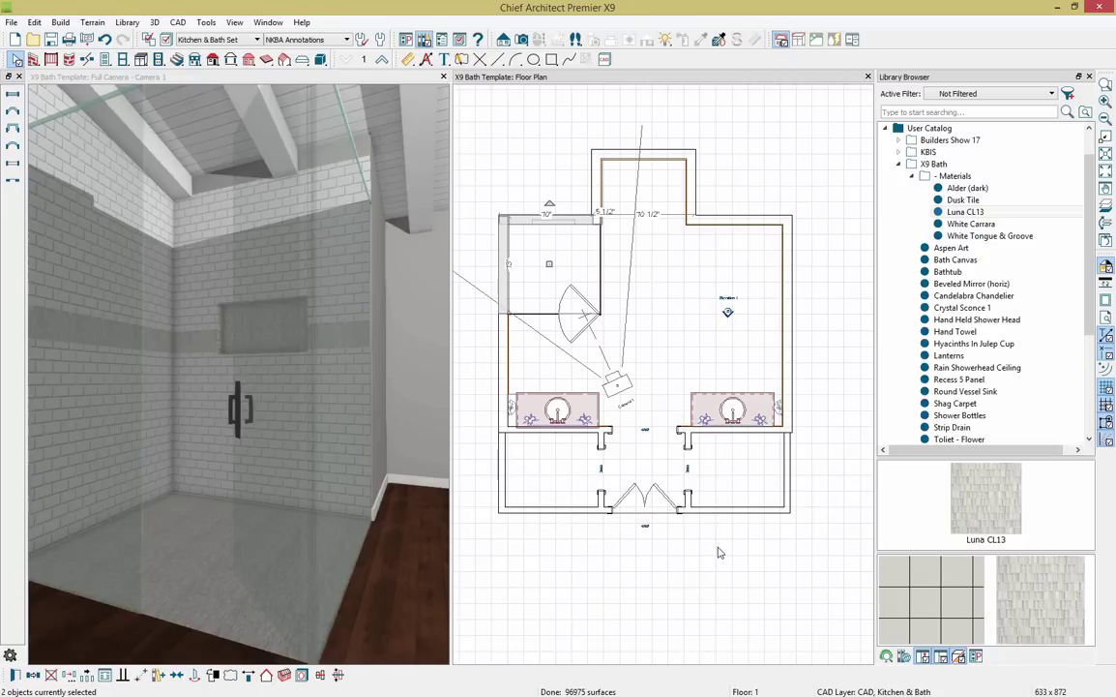
Place the Hand Held Shower Head from the library on the shower's side wall in the enlarged camera view.
left_click(396, 83)
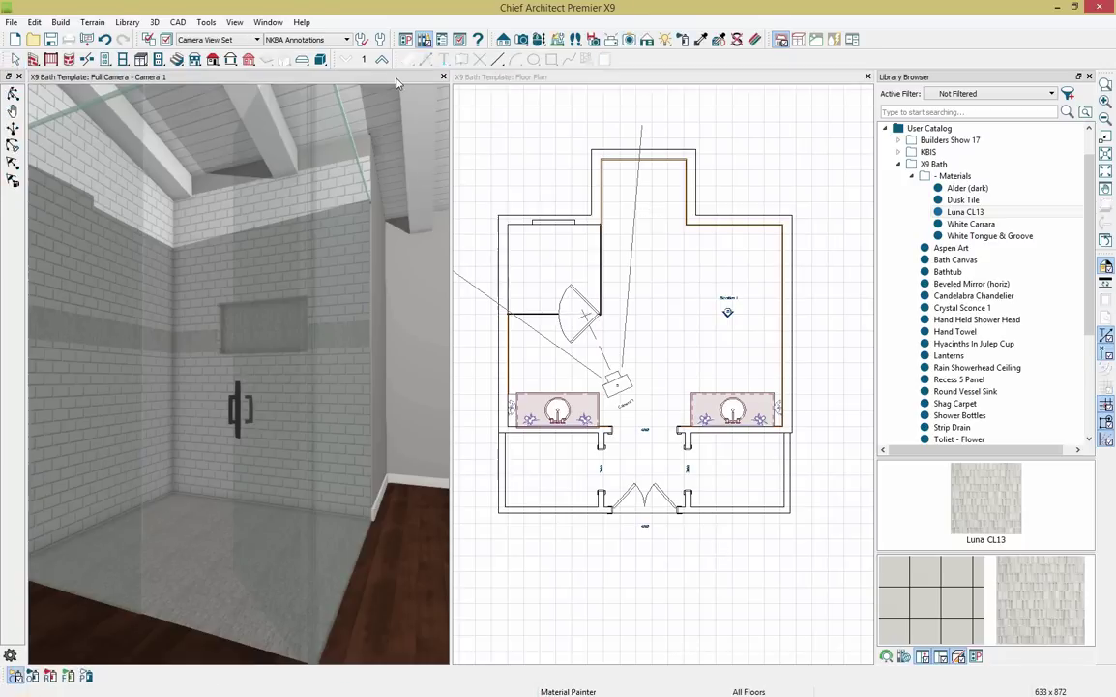
double_click(396, 83)
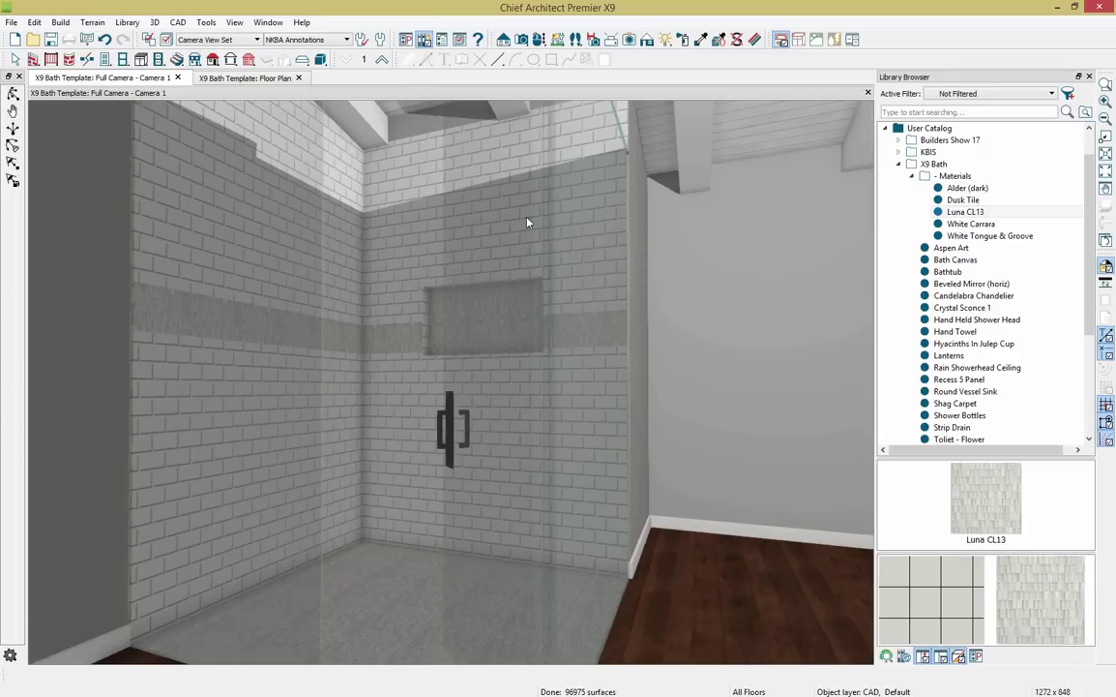
scroll(423, 351, "up", 5)
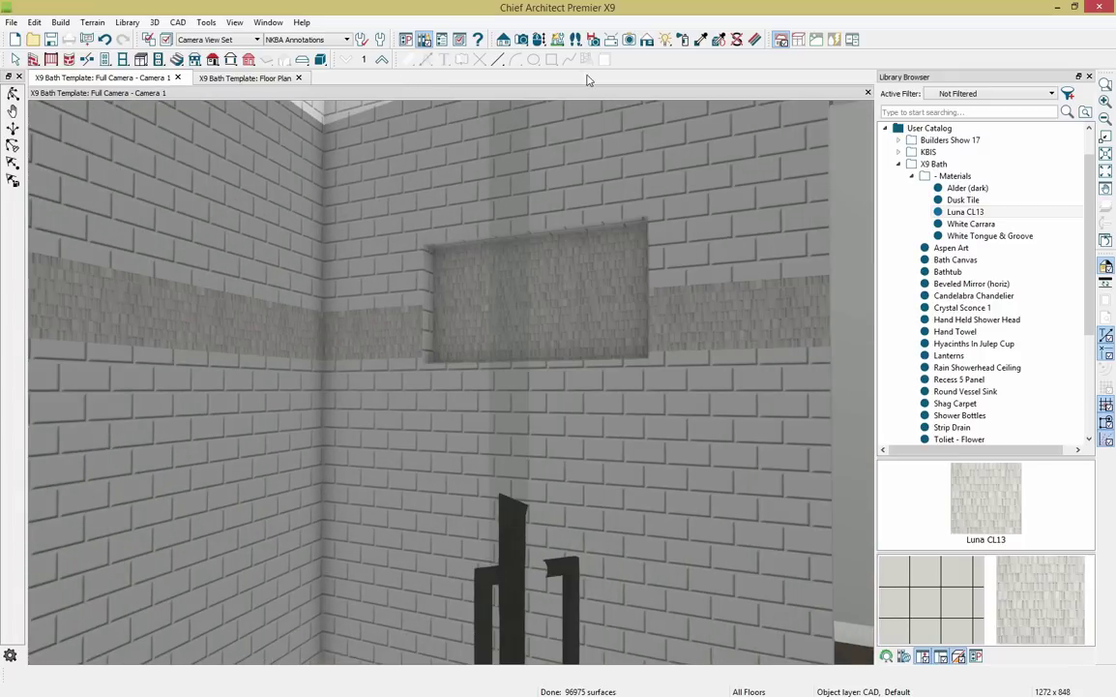
left_click(538, 38)
left_click_drag(465, 130, 387, 156)
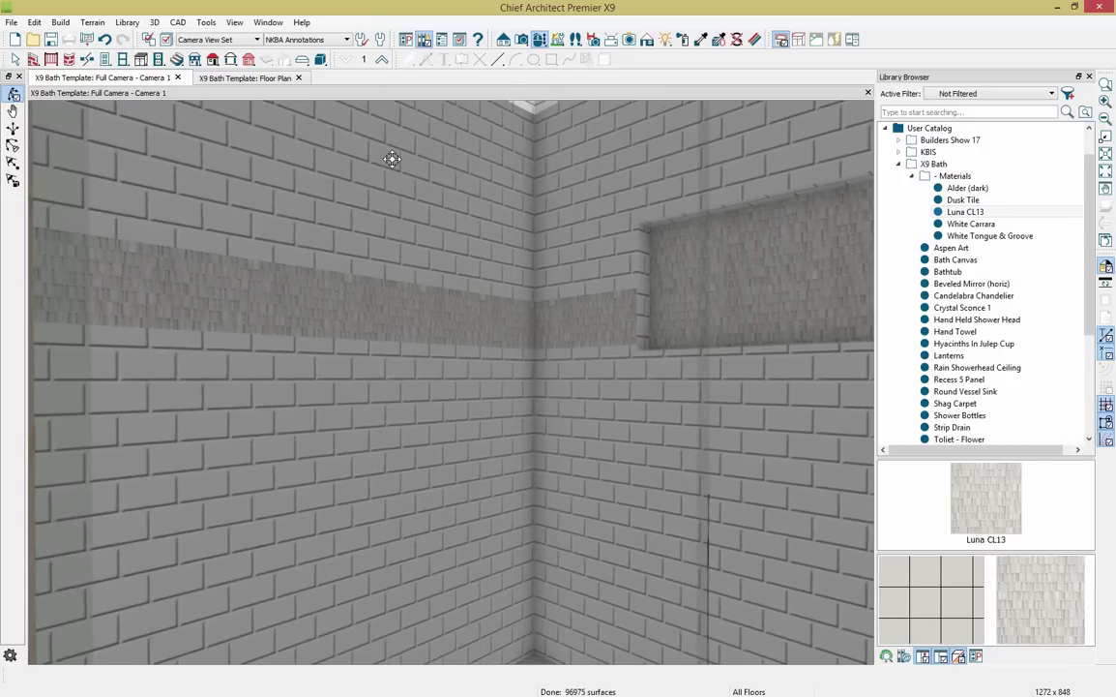
left_click_drag(392, 160, 355, 324)
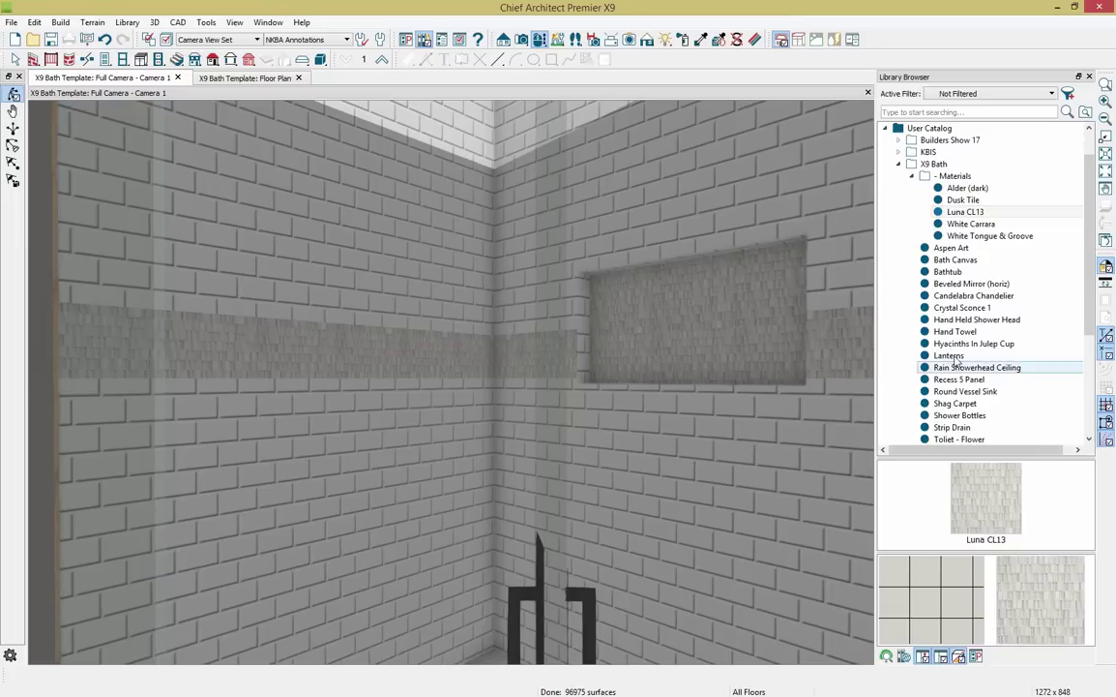
left_click(977, 319)
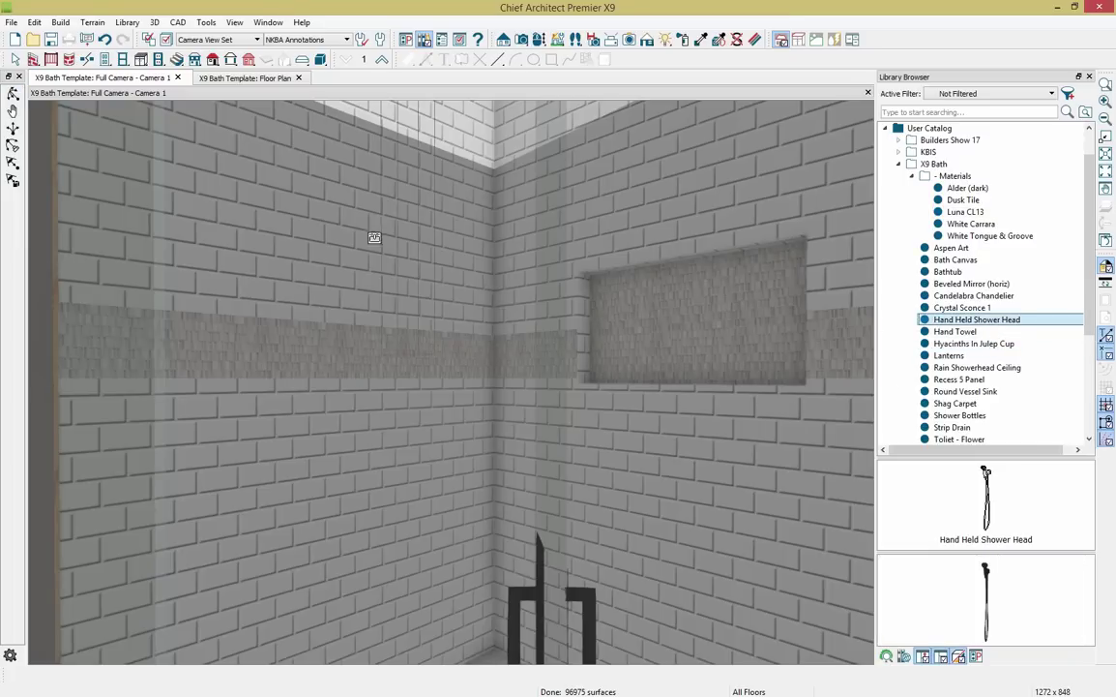
left_click(335, 271)
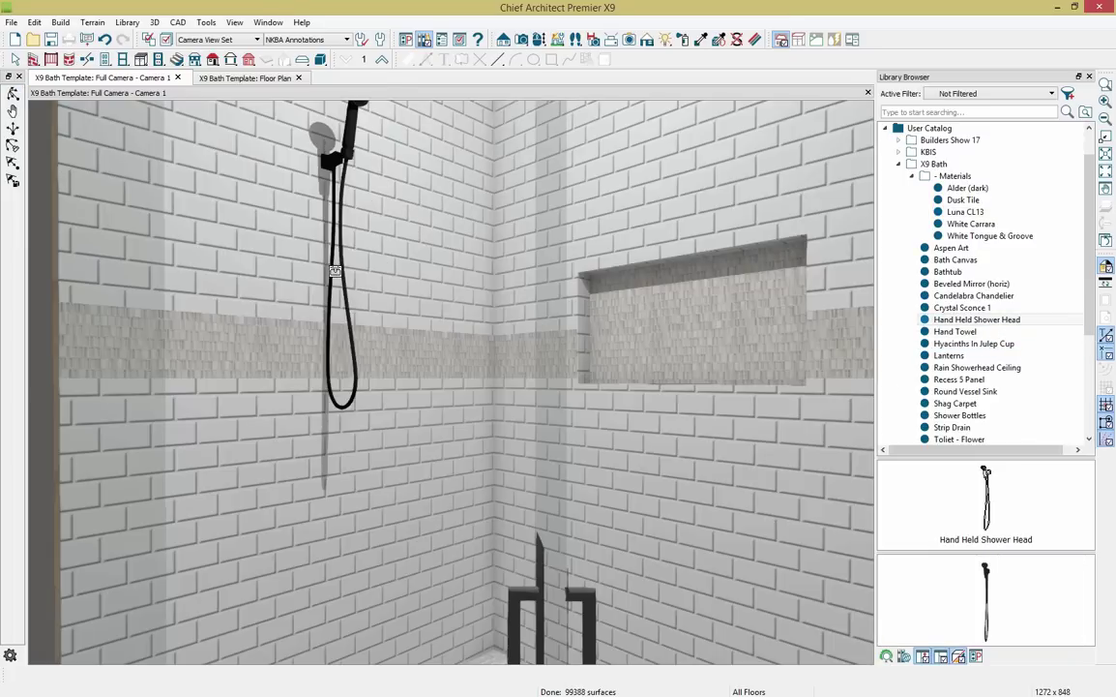
Create a wall elevation from the floor plan facing the shower wall with the hand-held shower head.
left_click(351, 155)
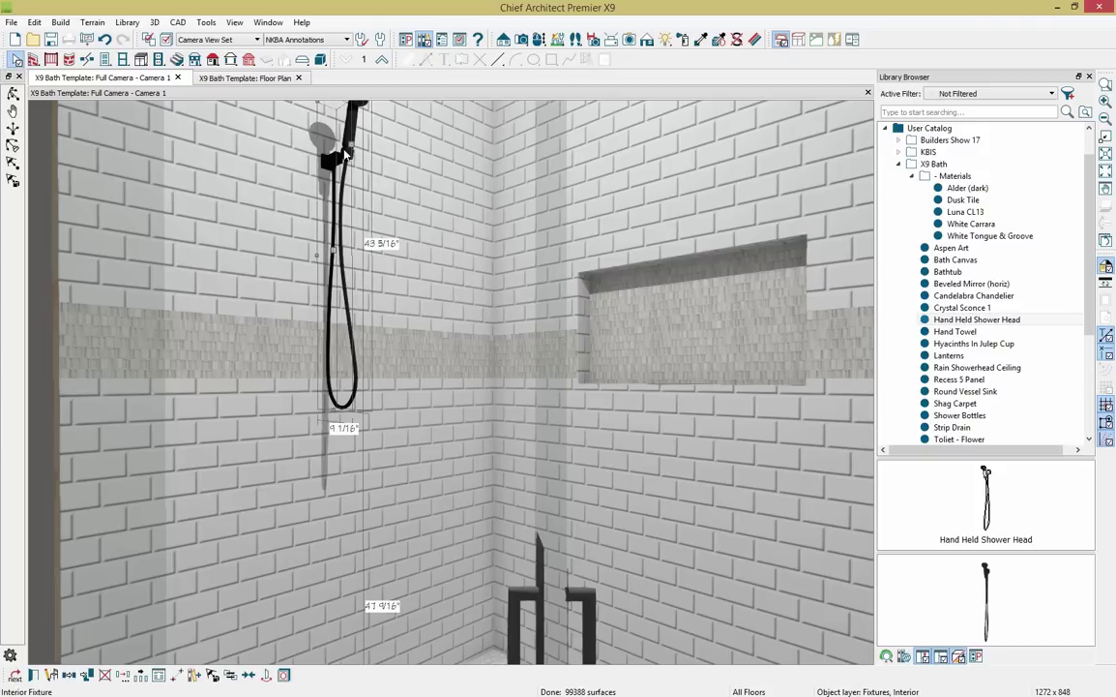
left_click_drag(350, 152, 349, 152)
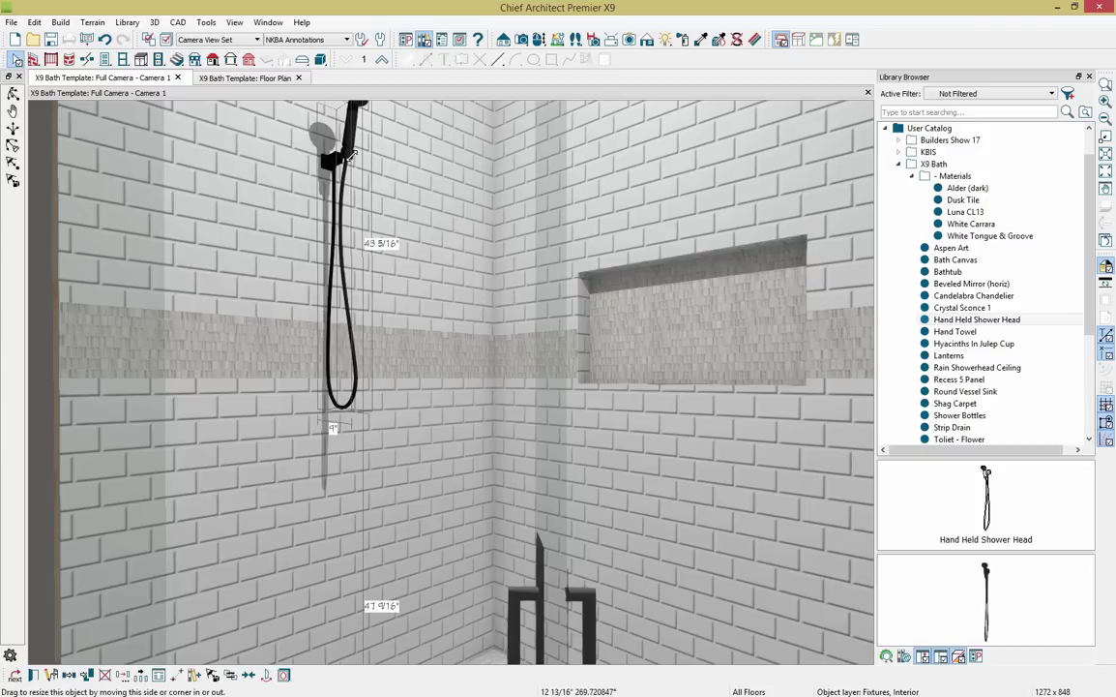
left_click(247, 79)
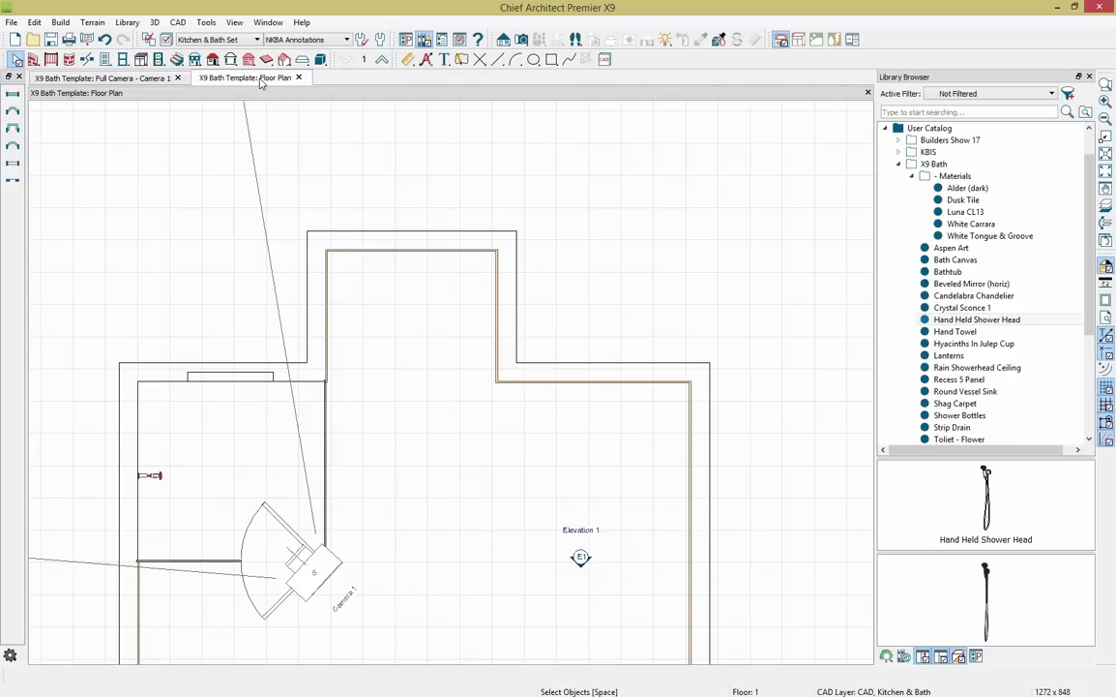
left_click(503, 41)
left_click(12, 128)
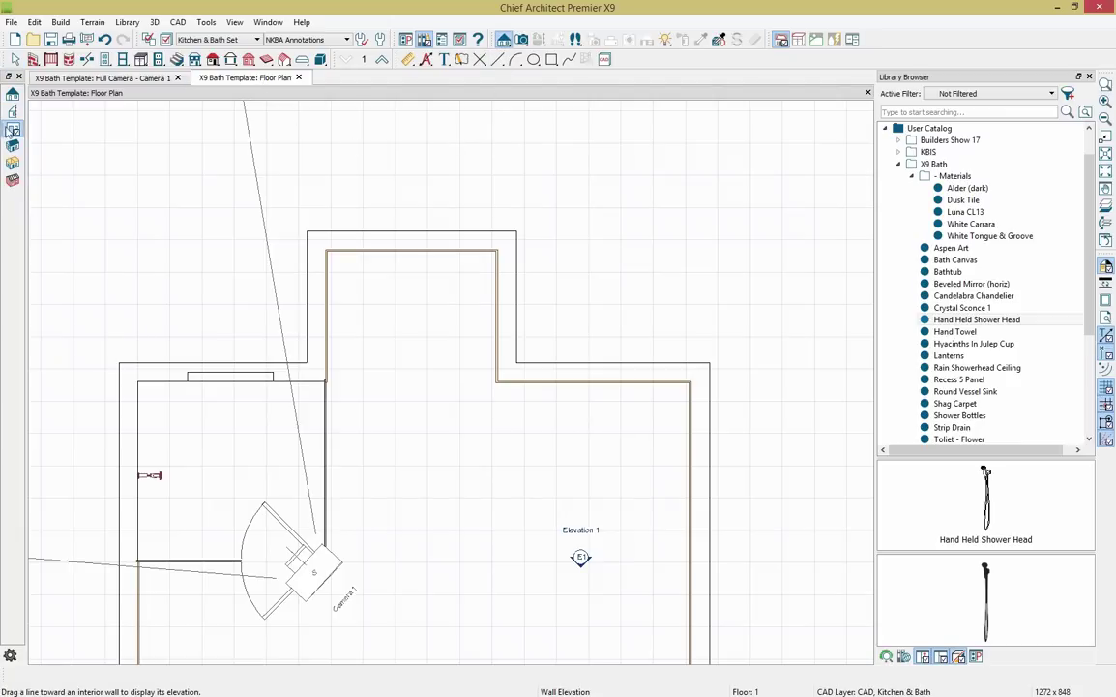
left_click_drag(277, 469, 222, 468)
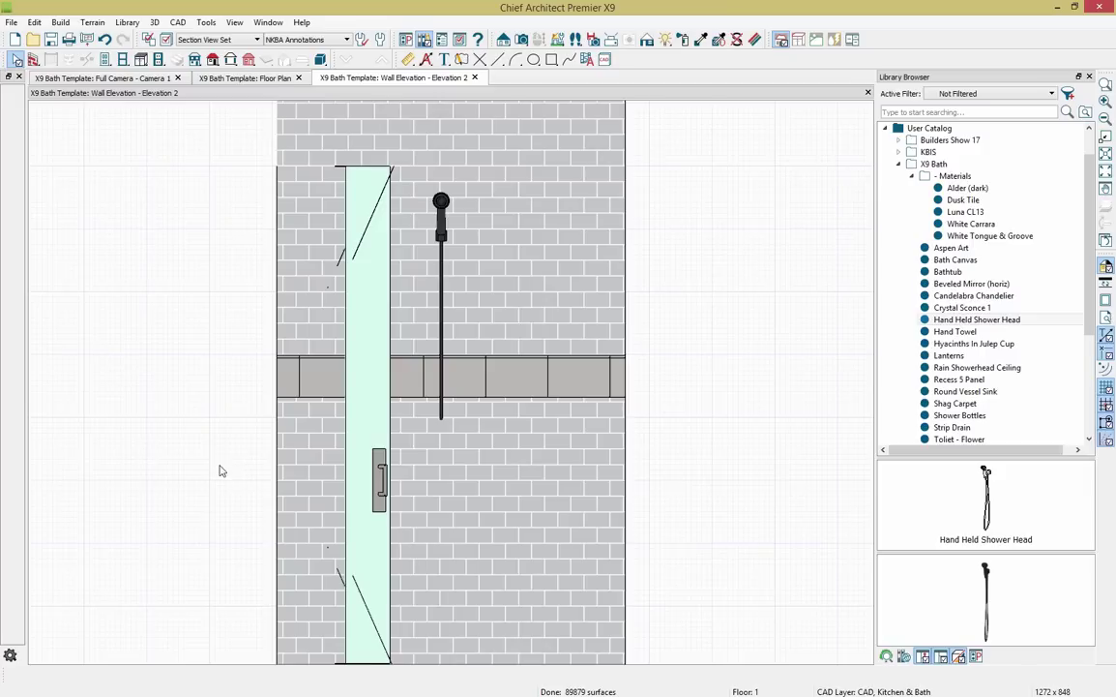
Lower the hand-held shower head to about 43 1/2" above the floor, close the elevation and return to the camera view.
left_click(442, 215)
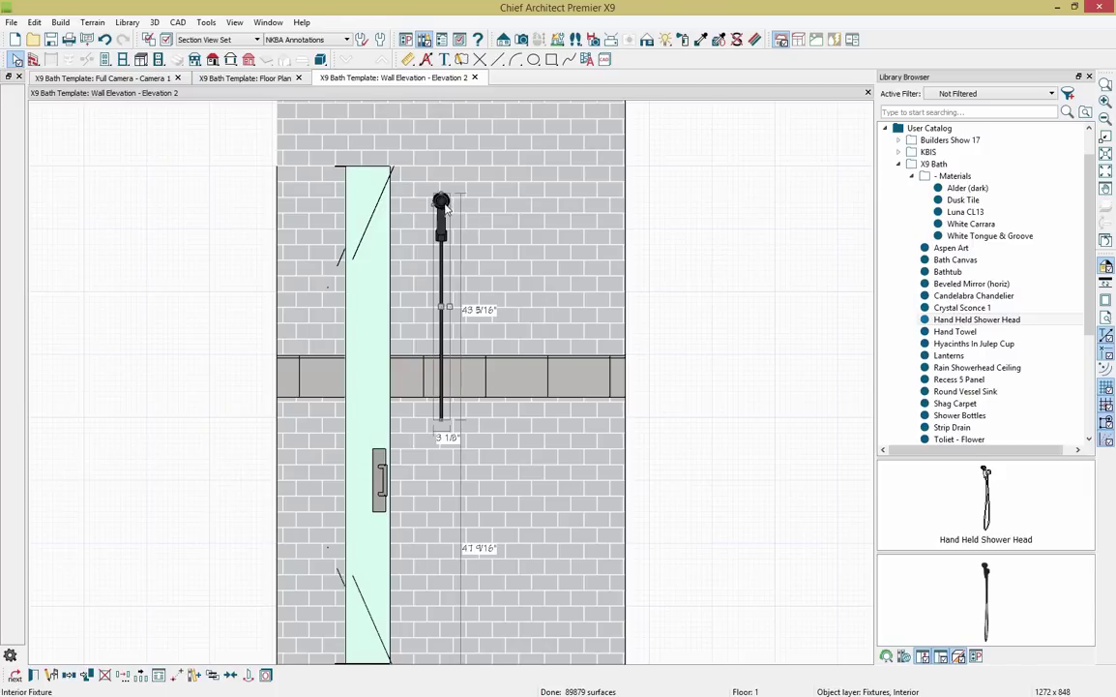
left_click_drag(440, 307, 442, 329)
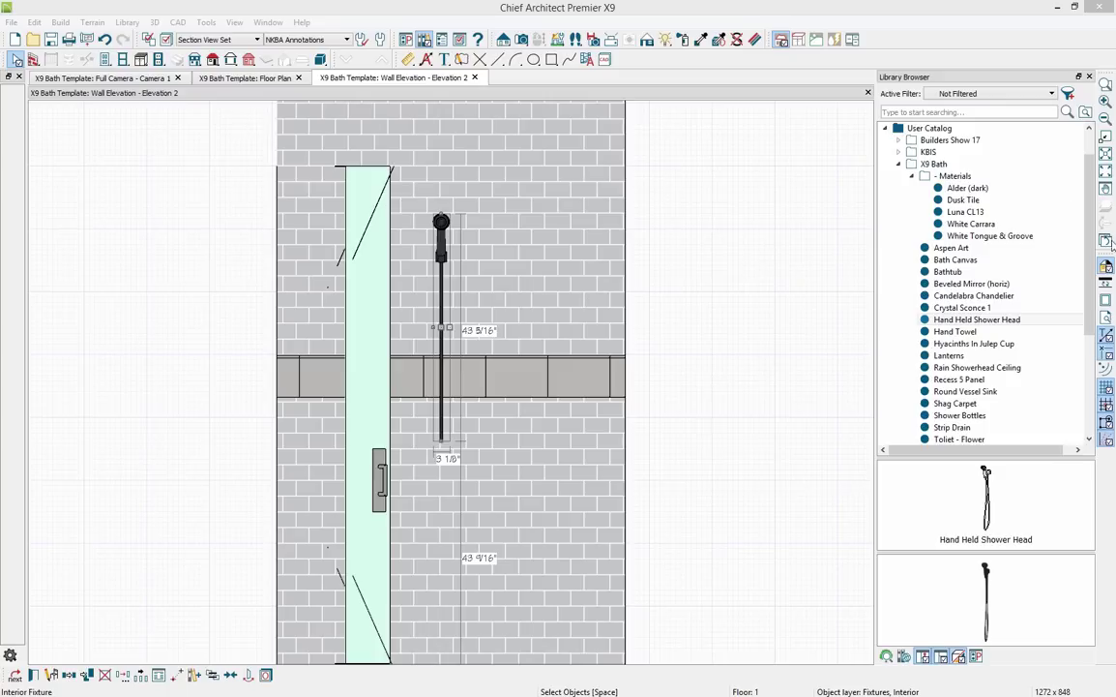
left_click(474, 77)
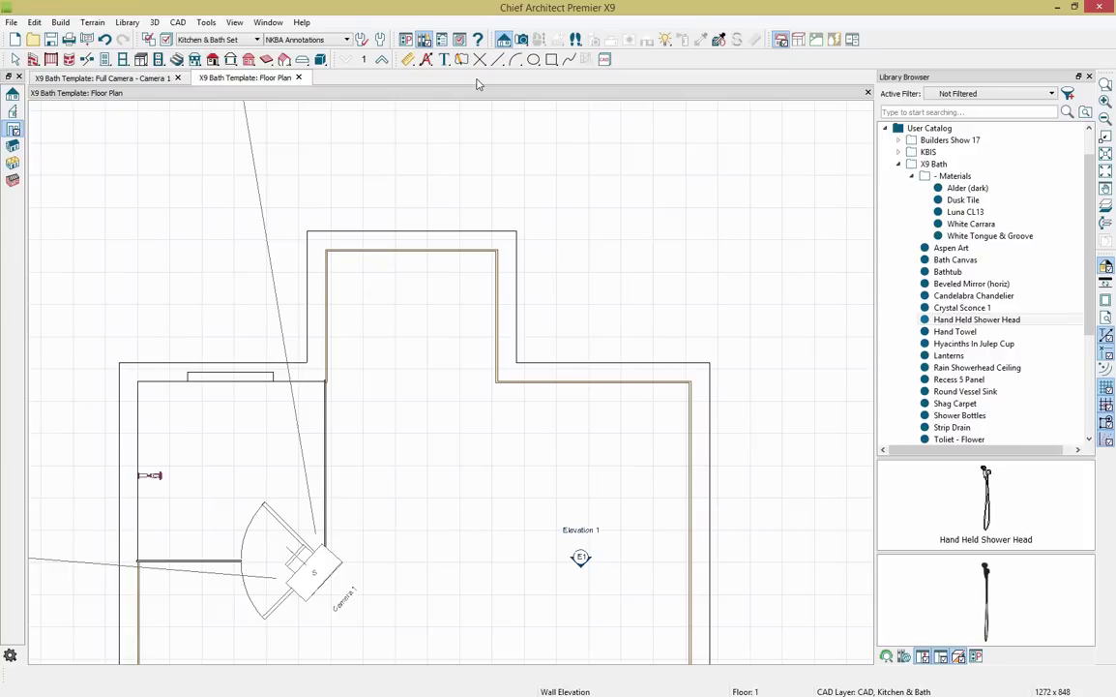
left_click(141, 79)
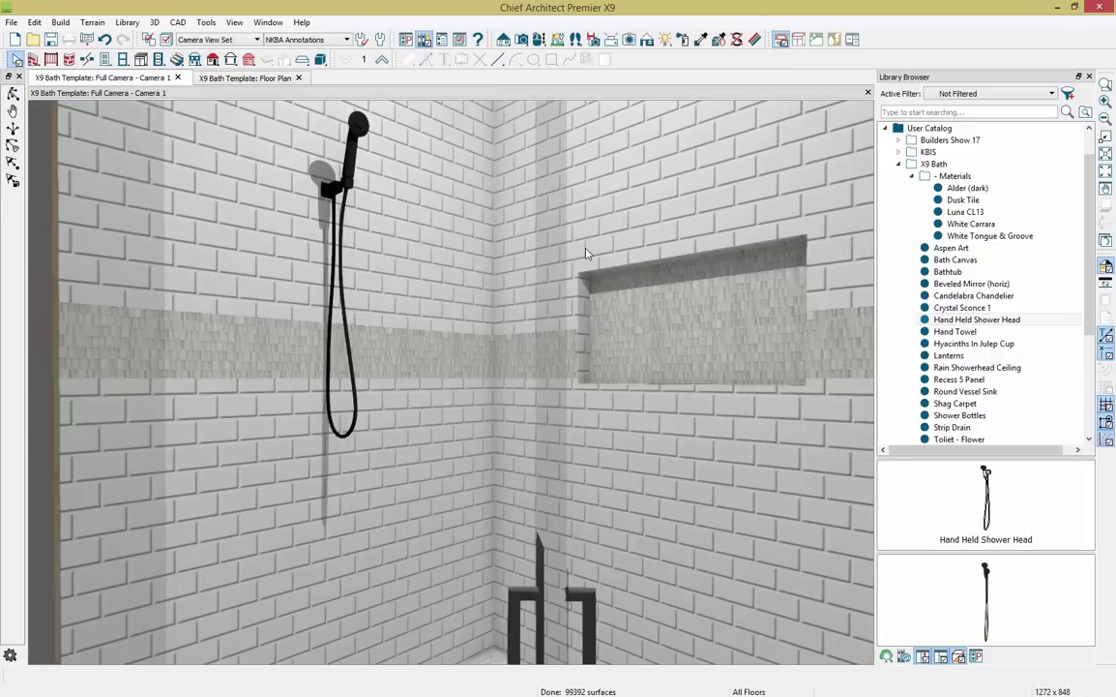
Place the Utilitarian Handle from the library on the shower's side wall beside the hand-held shower head, just above the accent band.
left_click(996, 319)
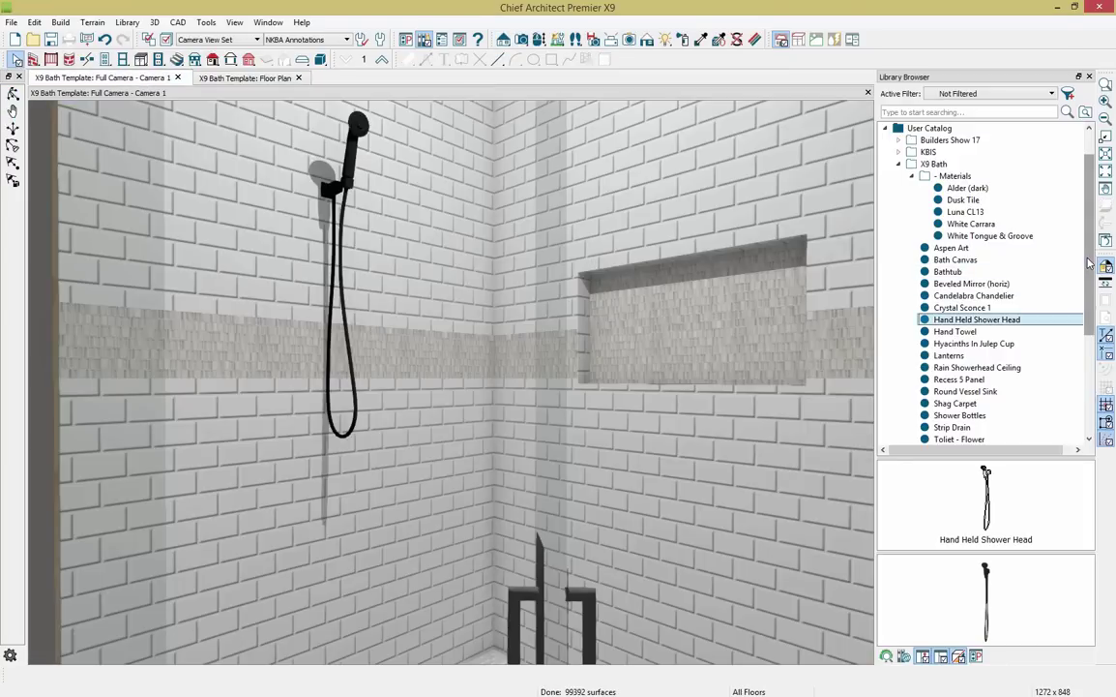
scroll(1076, 303, "down", 2)
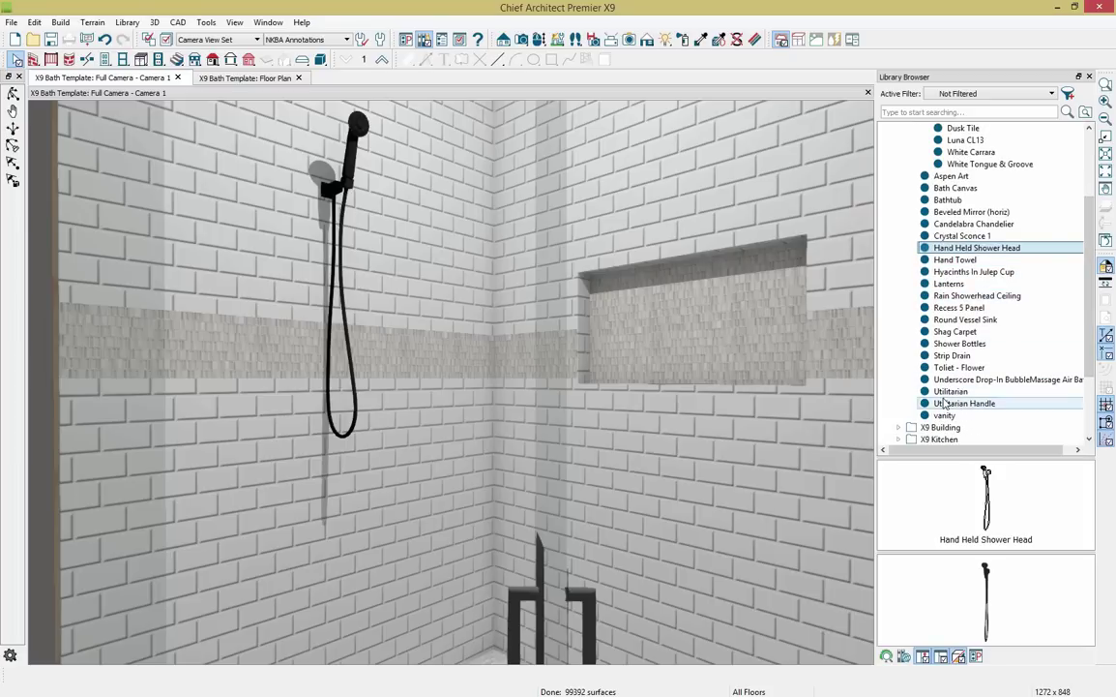
left_click(946, 404)
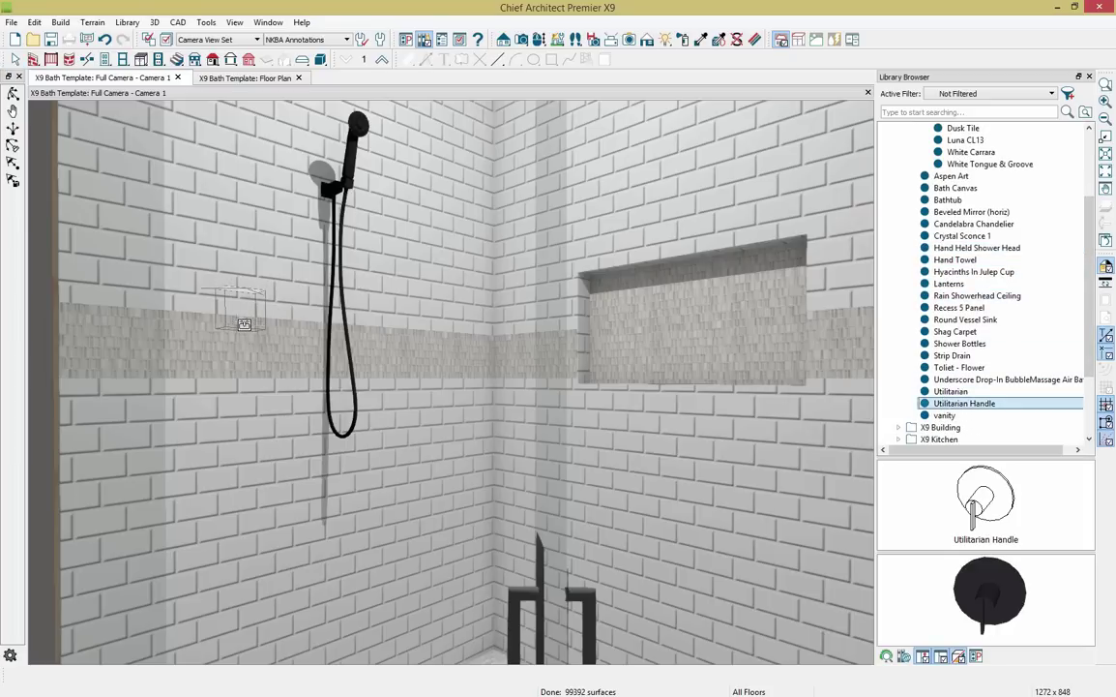
left_click(262, 325)
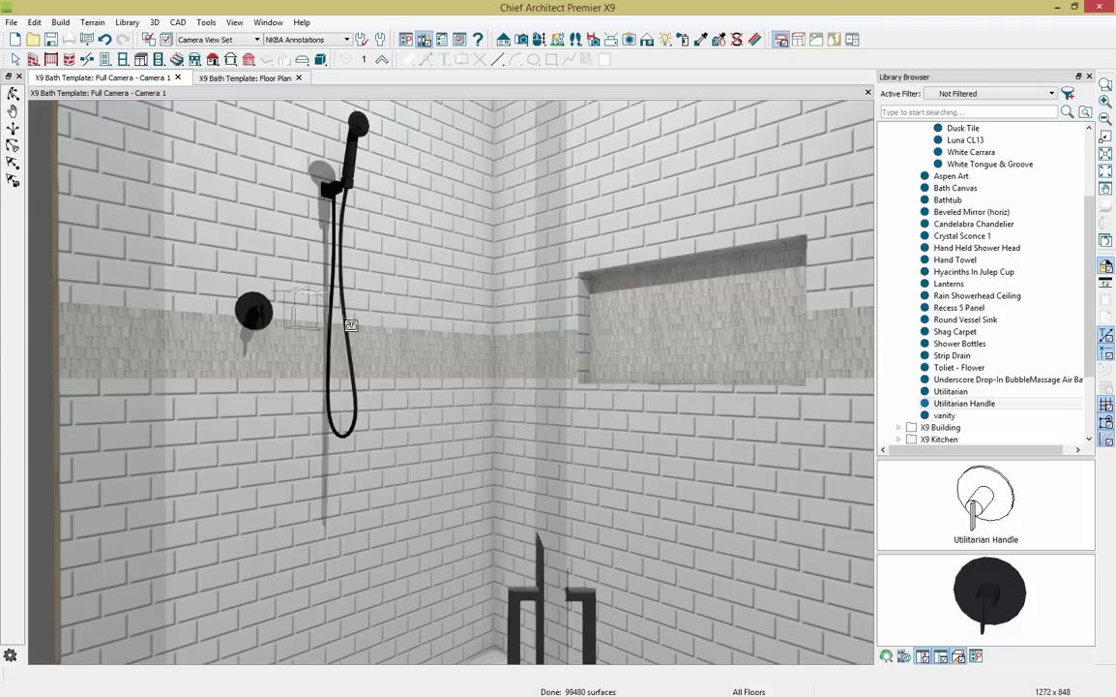
Place the Rain Showerhead Ceiling fixture from the library on the ceiling above the shower.
middle_click_drag(464, 278, 381, 610)
middle_click_drag(461, 571, 418, 516)
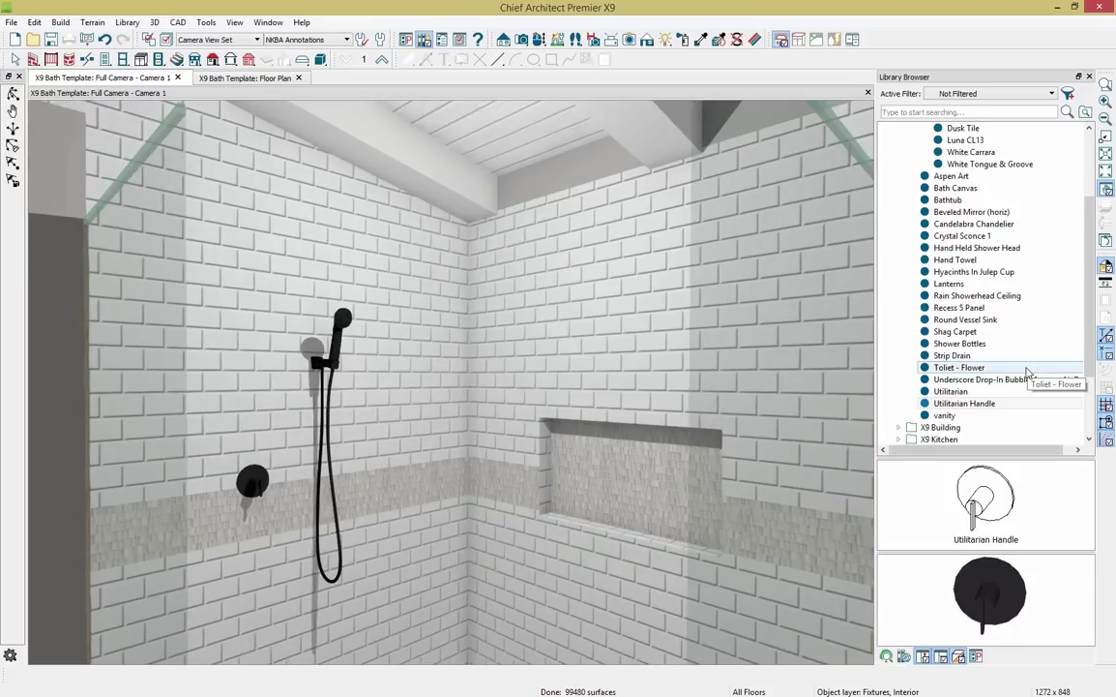
left_click(1042, 298)
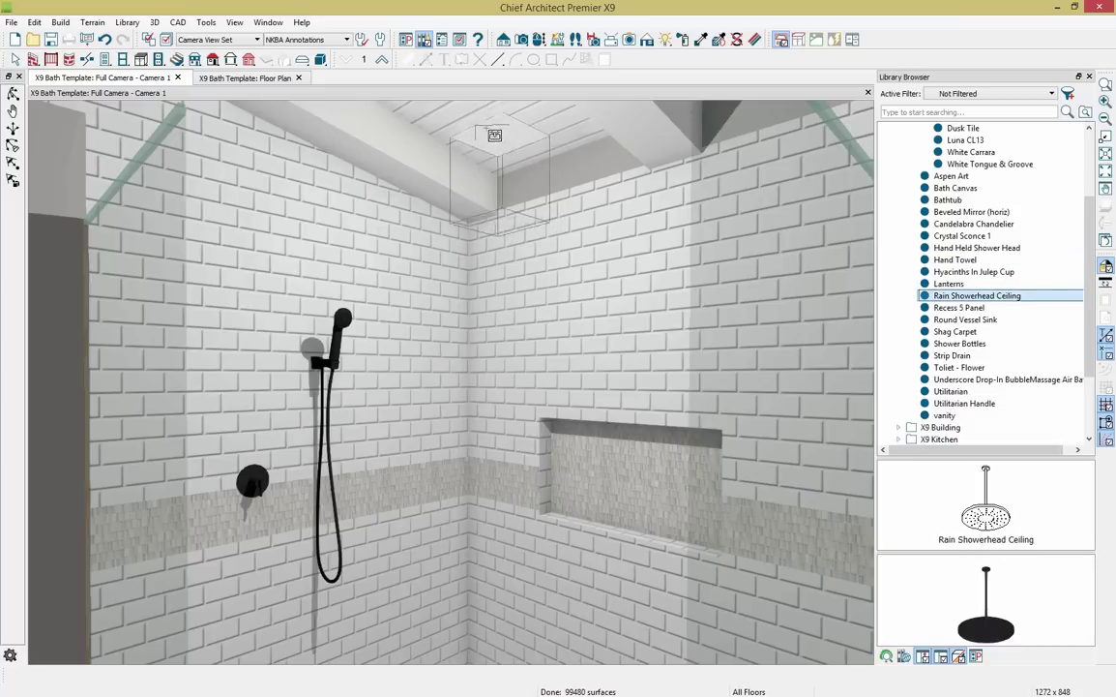
left_click(466, 113)
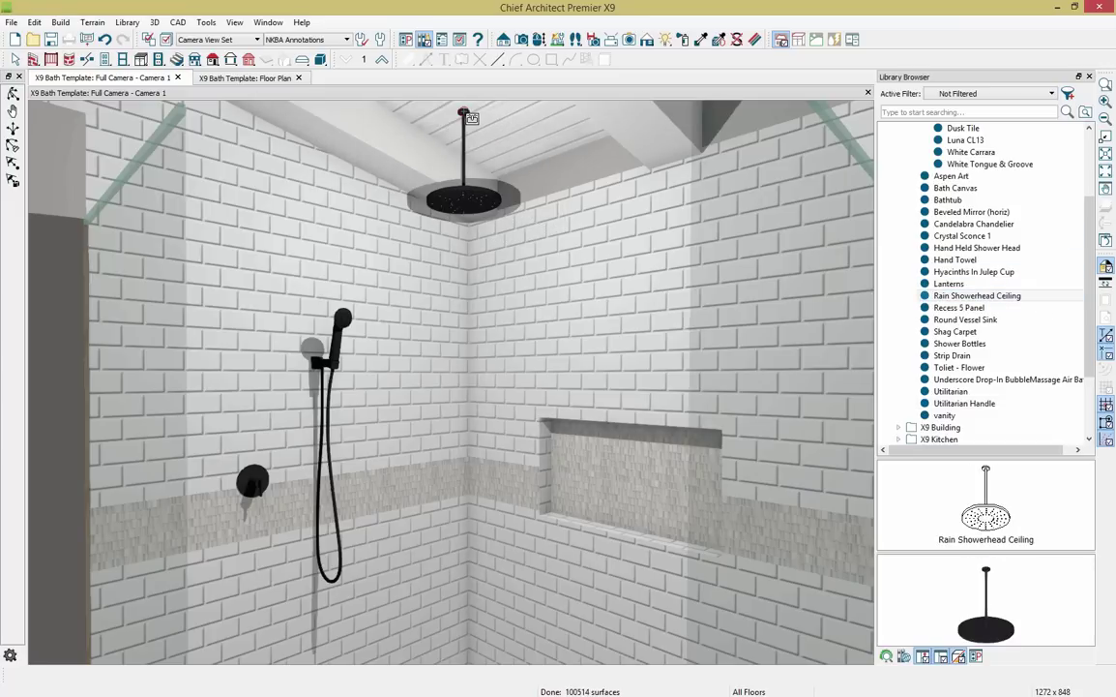
Move the rain showerhead to about the middle of the shower in the floor plan.
left_click(246, 78)
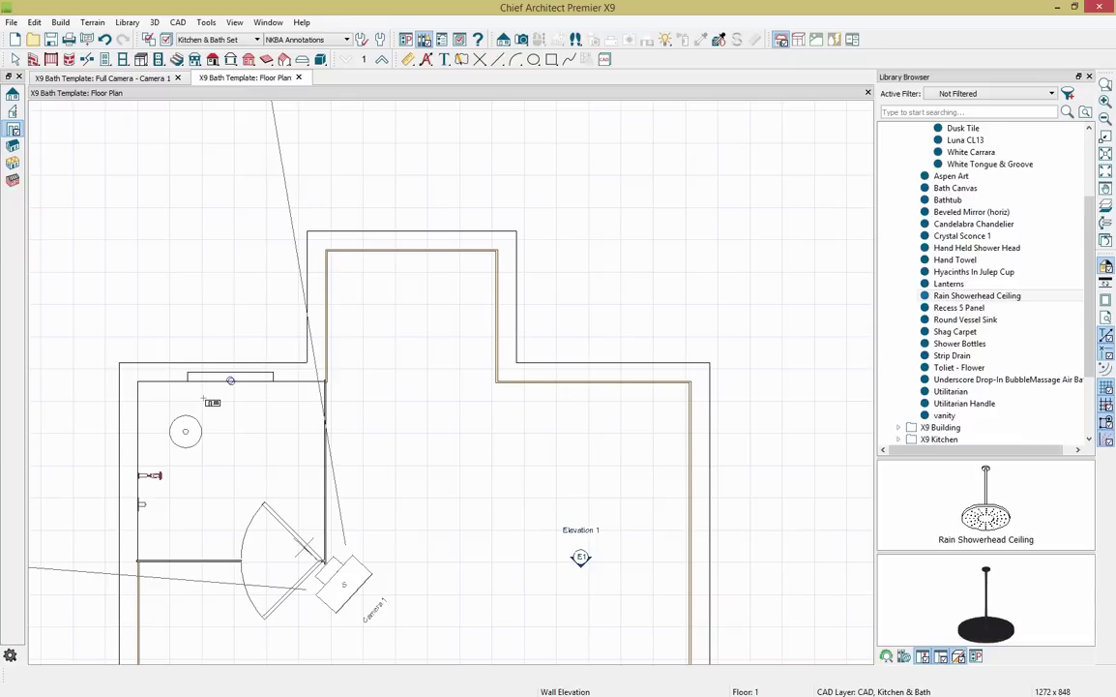
key("space")
left_click(189, 434)
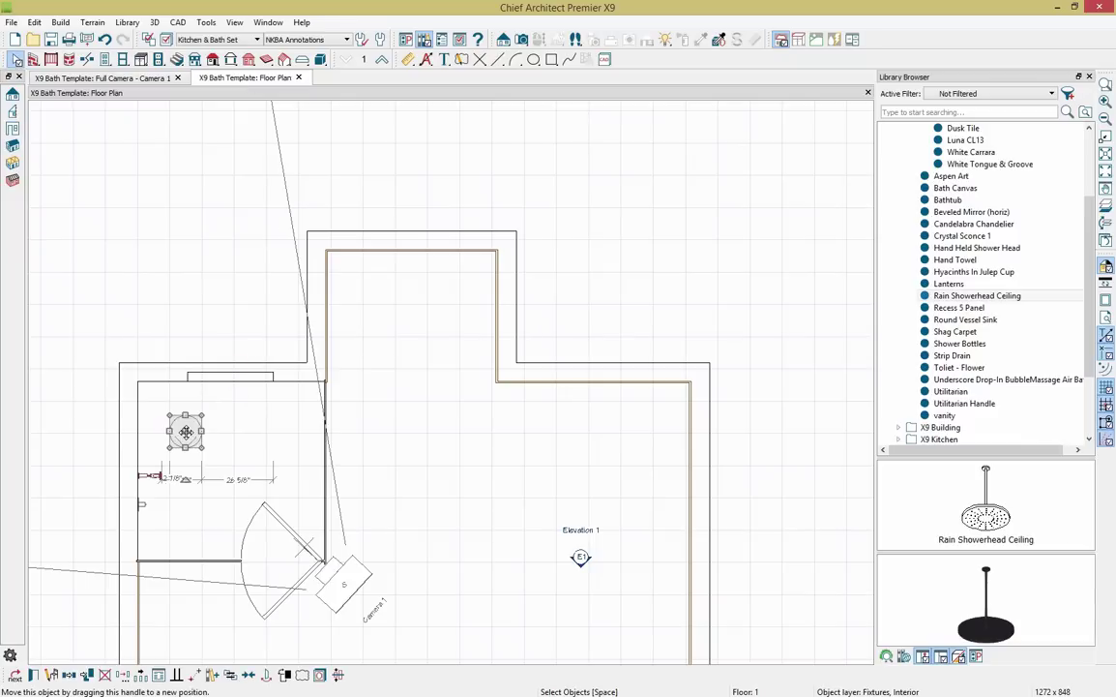
left_click_drag(206, 442, 230, 470)
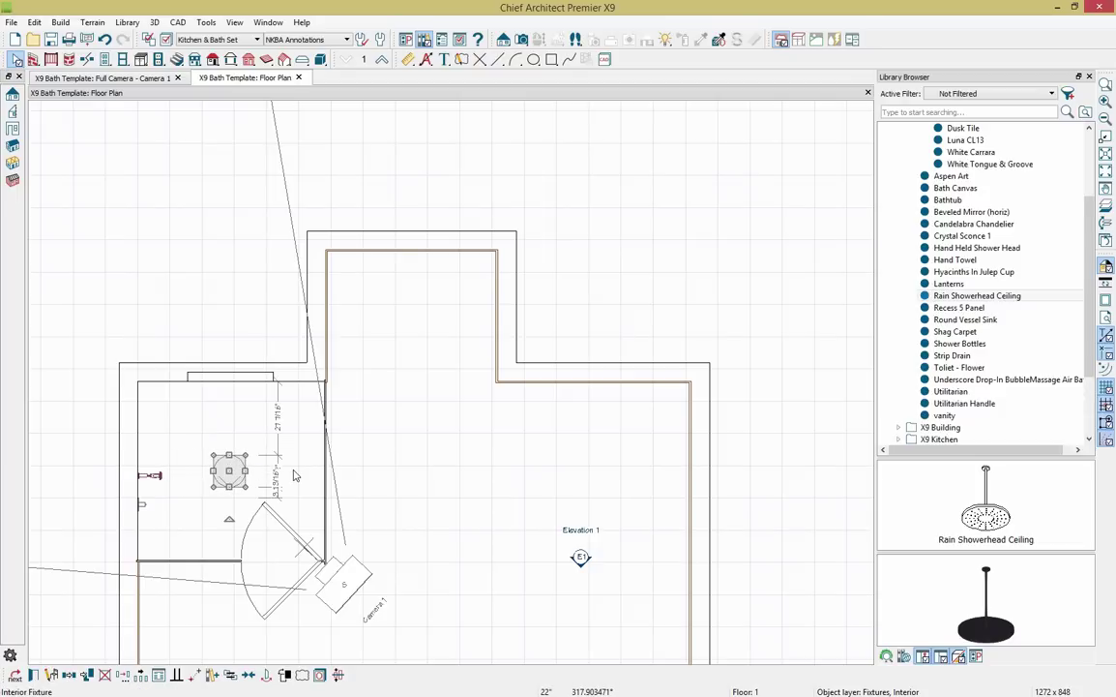
Place the Strip Drain between the rain showerhead and niche wall, put the Shower Bottles inside the niche, and return to the camera view.
left_click(952, 355)
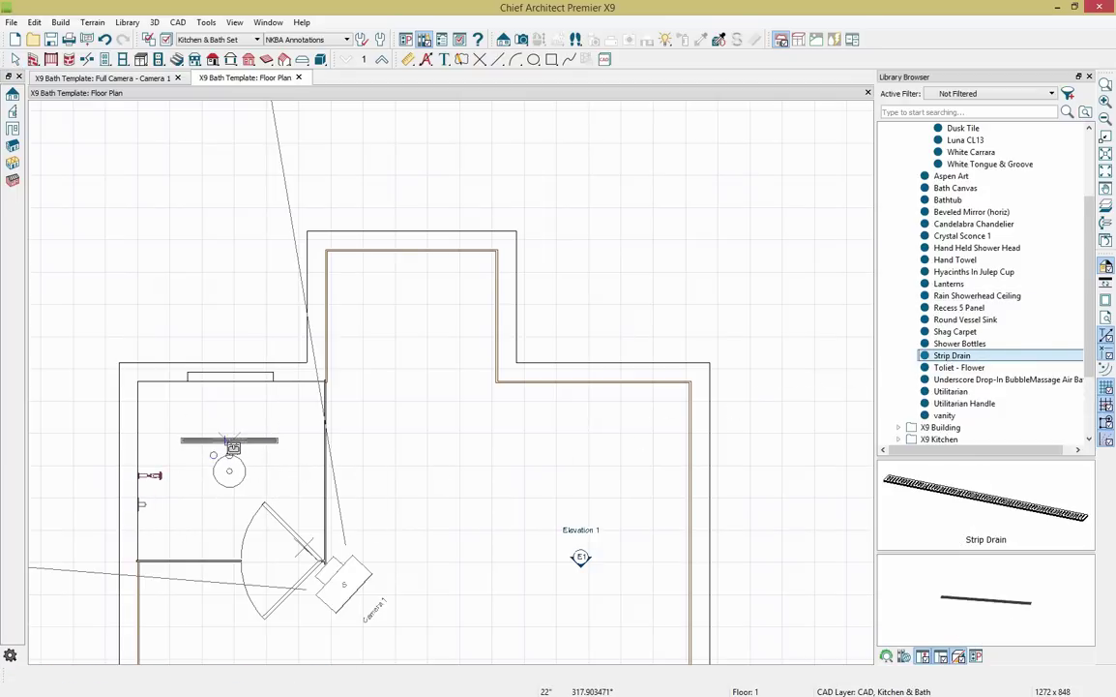
left_click(231, 444)
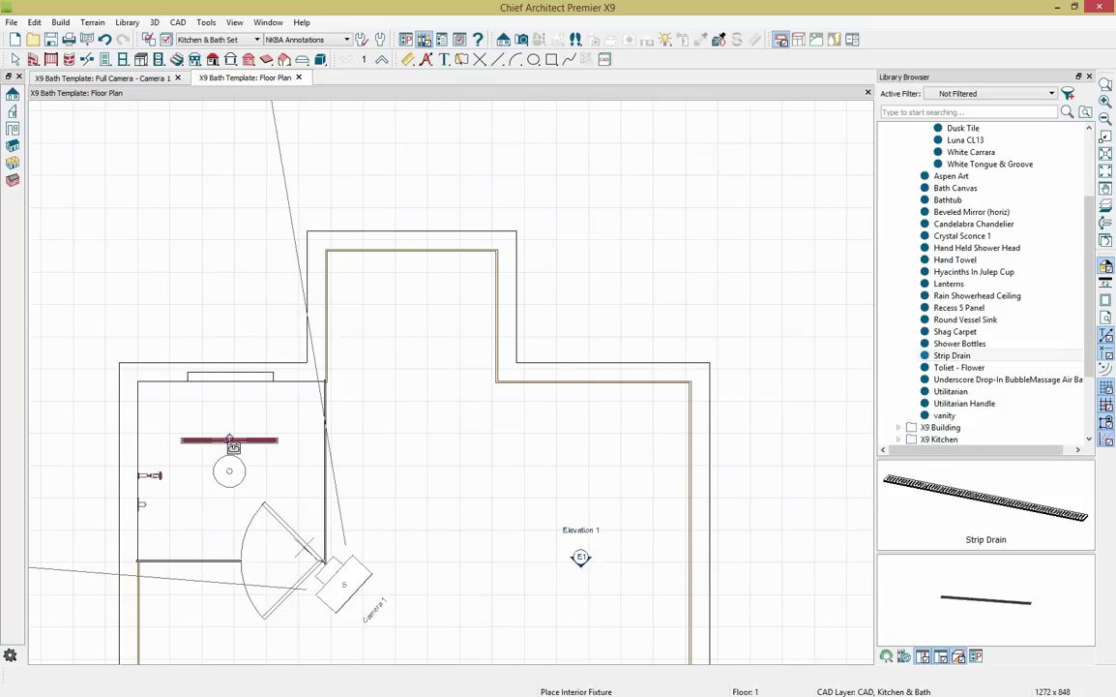
left_click(952, 345)
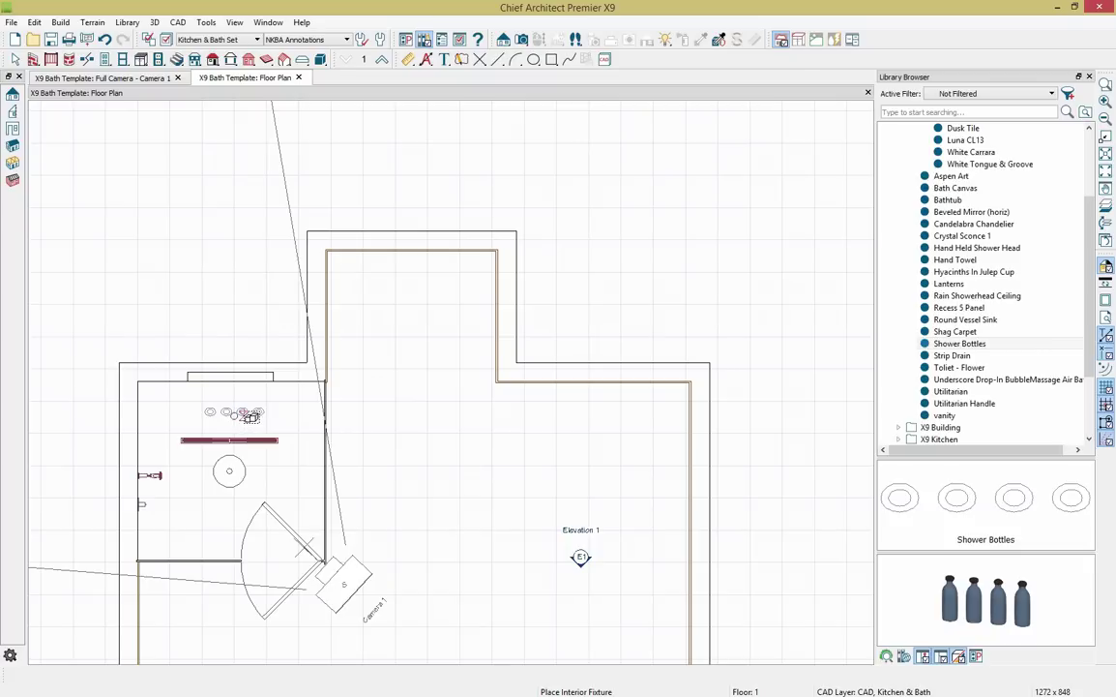
left_click(233, 414)
left_click_drag(234, 414, 229, 376)
key("Escape")
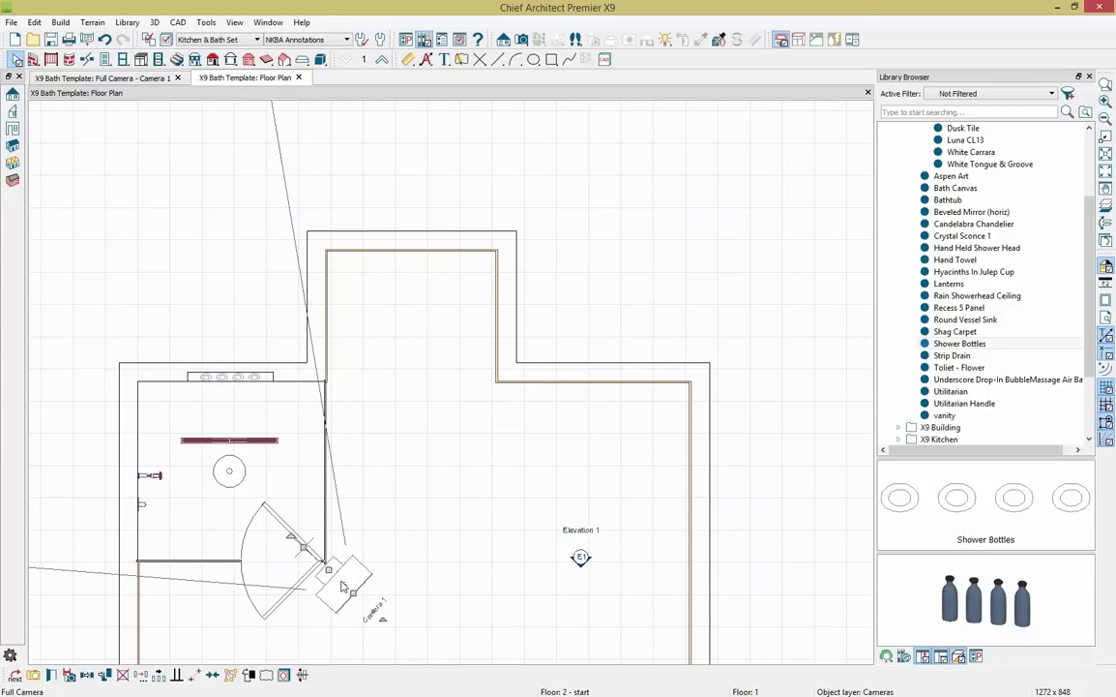
key("ctrl+Tab")
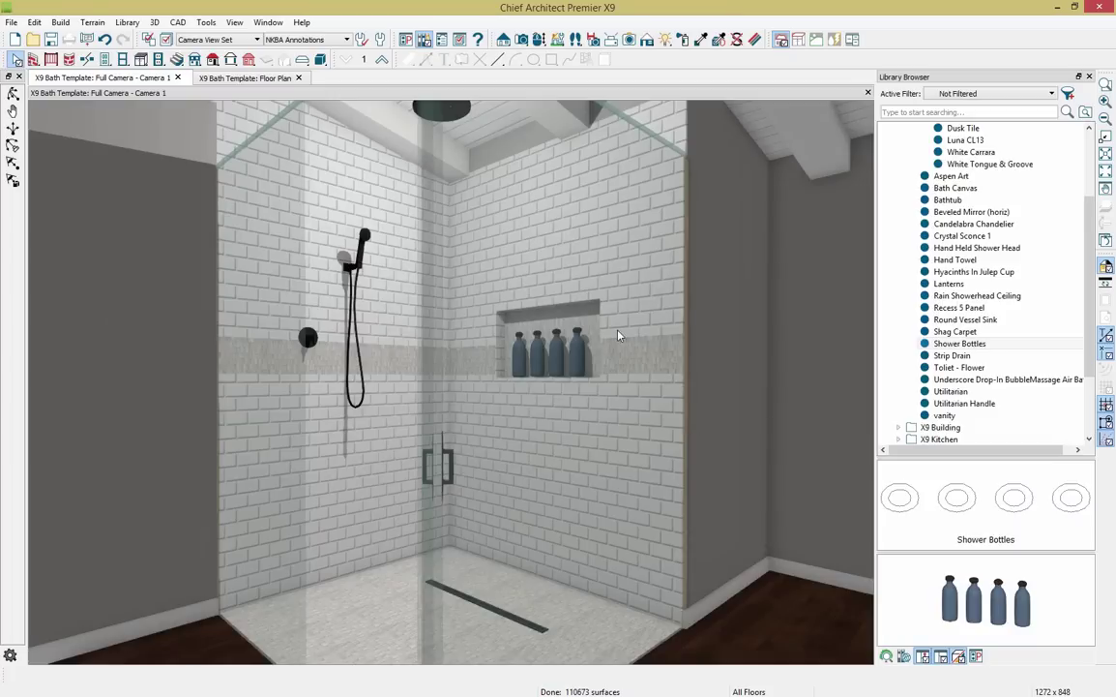
Look around the finished bathroom in the 360° panorama in the web browser, including the vanity, shower and bathtub alcove.
left_click(539, 38)
left_click_drag(560, 187, 710, 209)
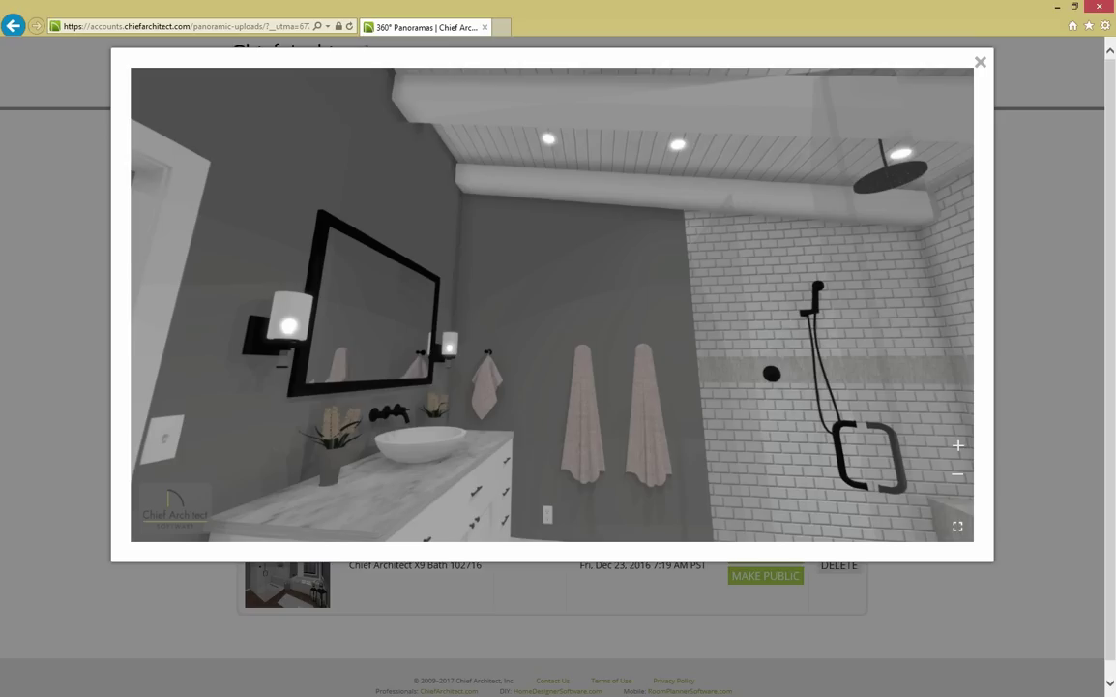
left_click_drag(689, 333, 289, 374)
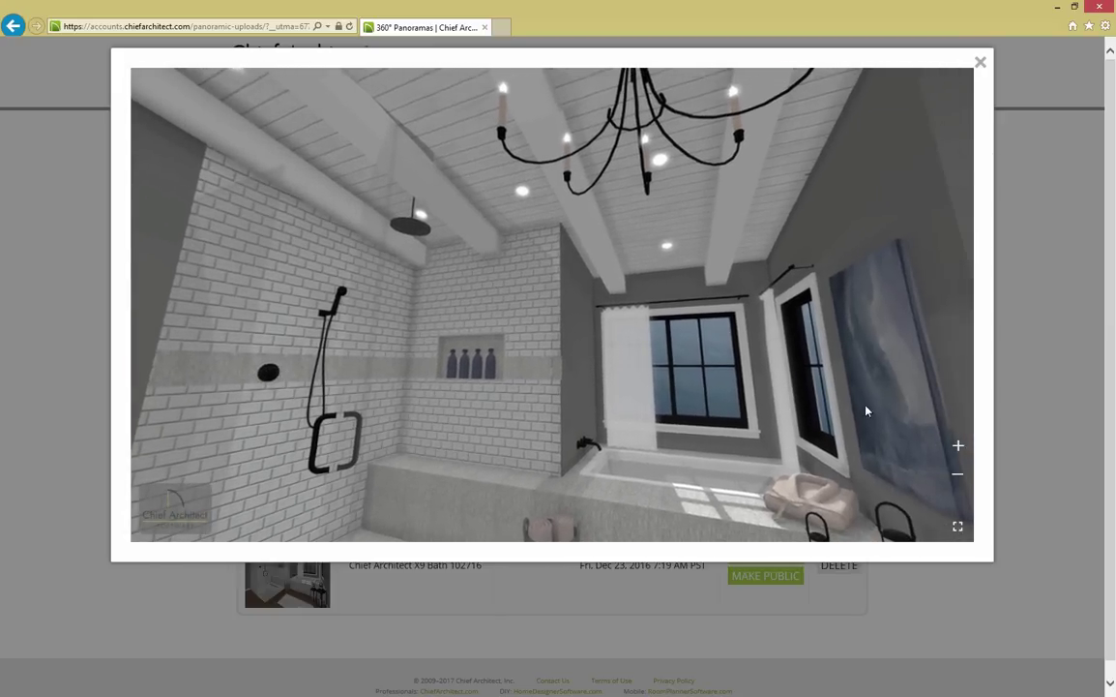
left_click_drag(866, 411, 740, 319)
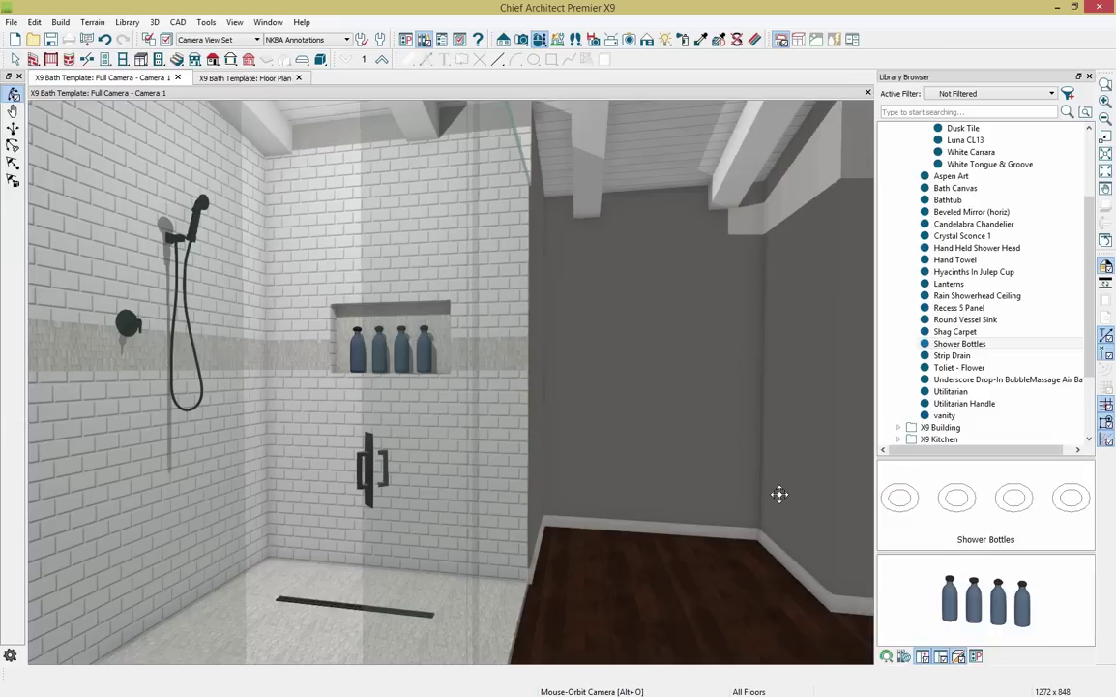
Turn the camera toward the alcove beside the shower and place a custom countertop there.
left_click_drag(680, 404, 514, 439)
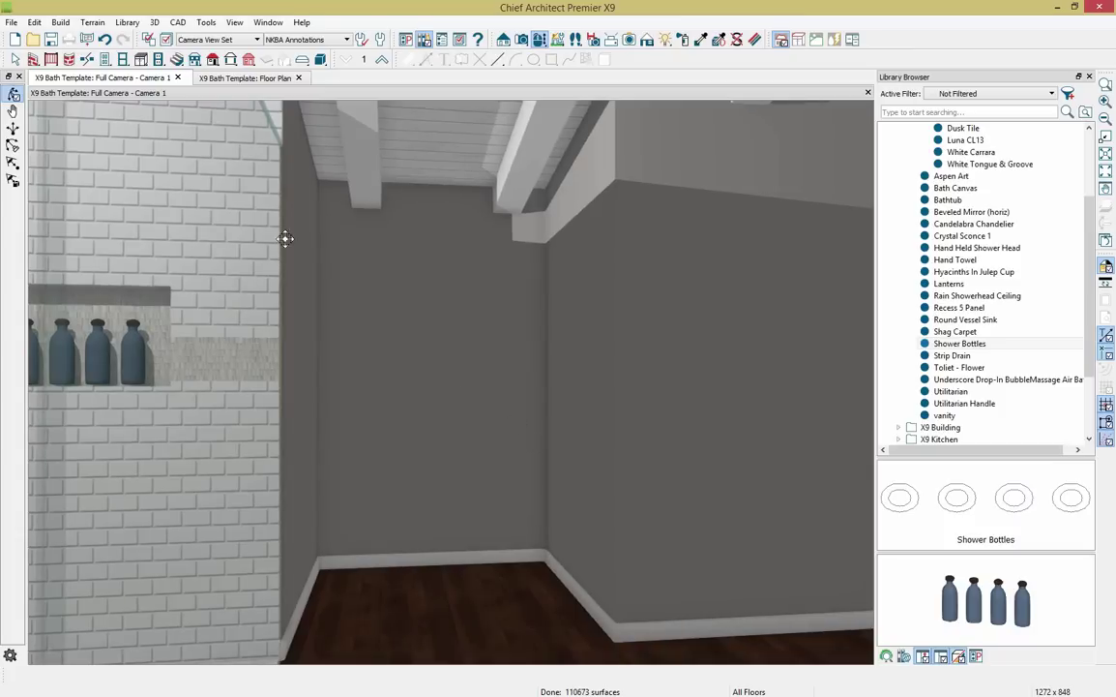
left_click(141, 59)
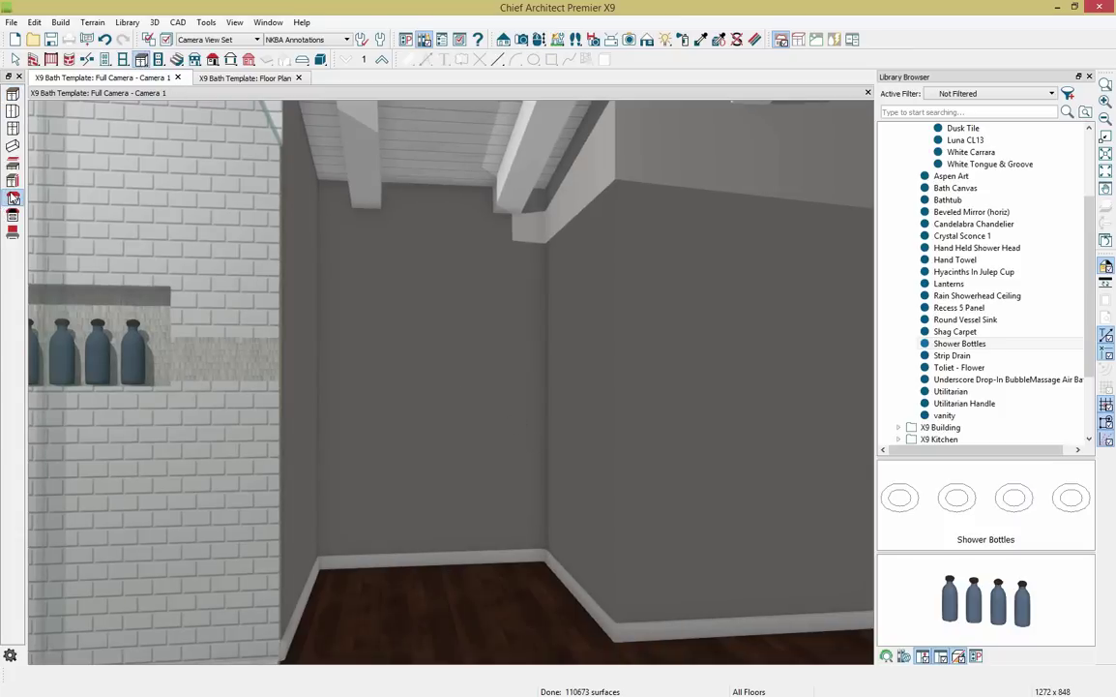
left_click(13, 196)
left_click(445, 481)
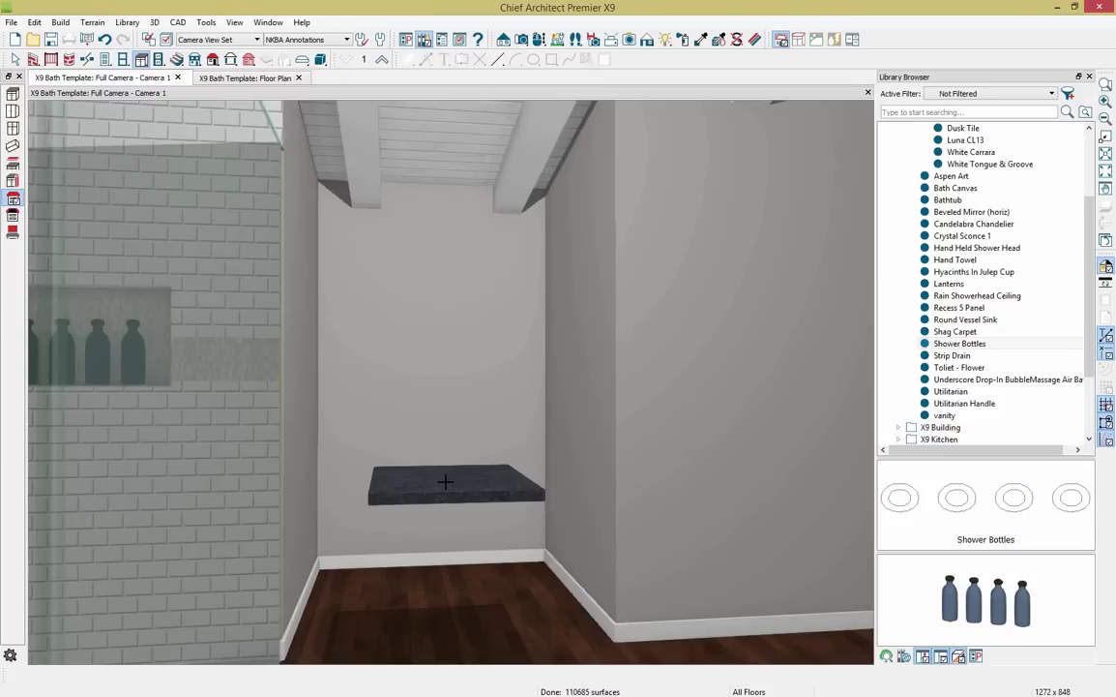
Stop taking the custom countertop's thickness from the cabinet and set it to 21".
key("space")
double_click(445, 480)
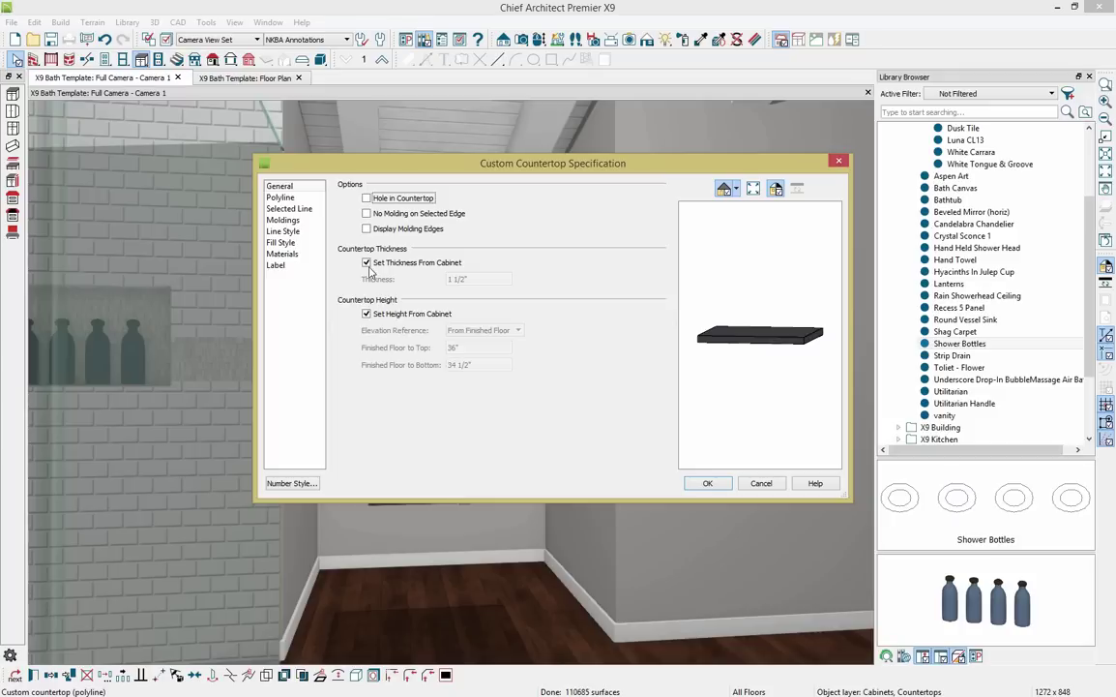
left_click(366, 264)
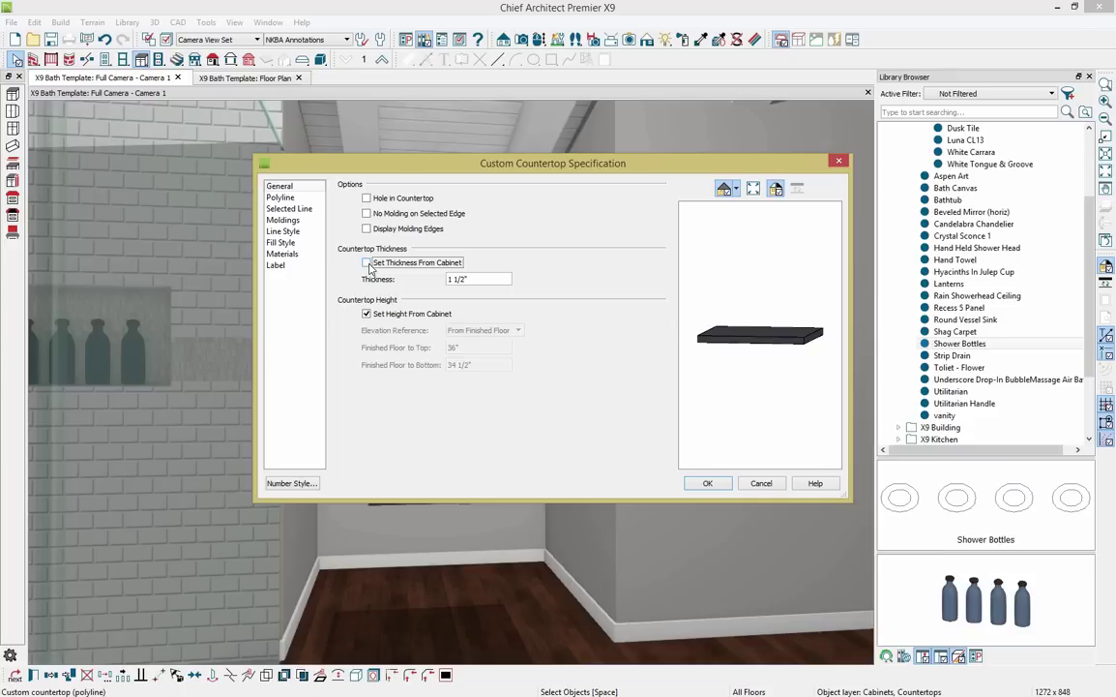
double_click(477, 278)
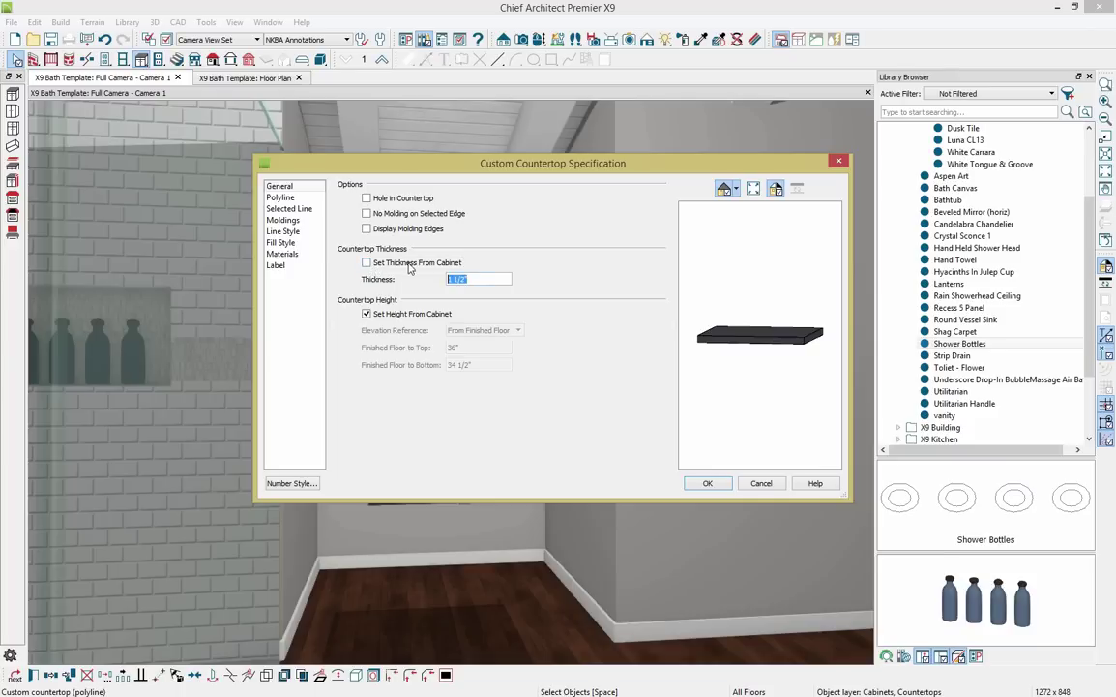
type("21")
left_click(698, 483)
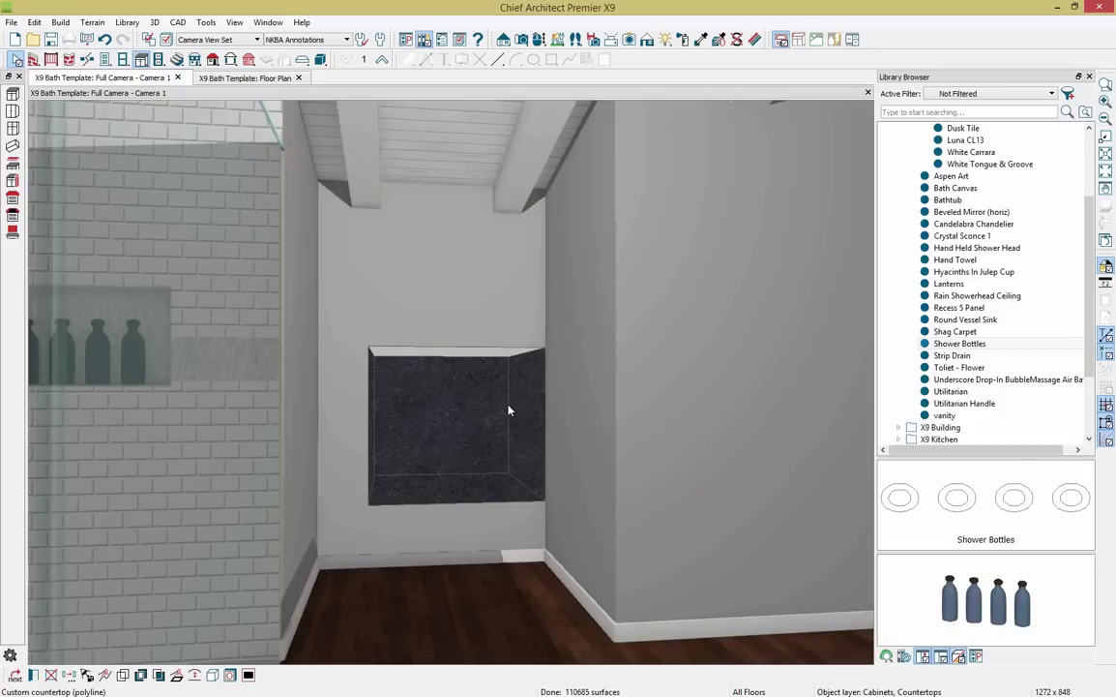
Close the Library Browser and arrange the floor plan side by side with the camera view.
left_click(510, 410)
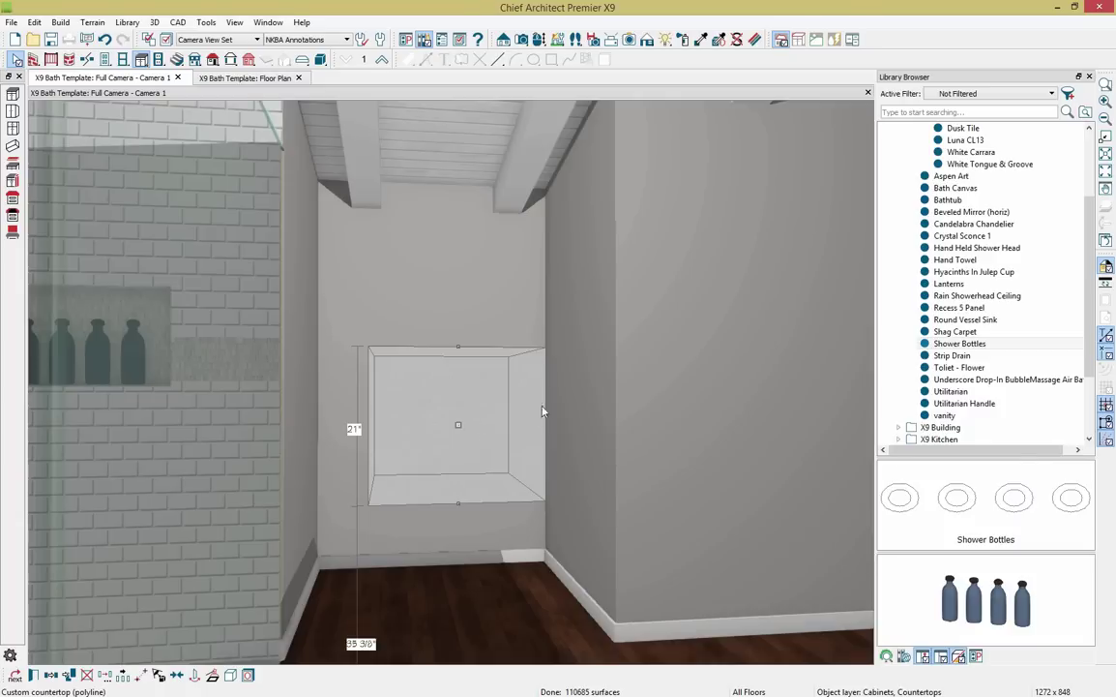
left_click(1089, 77)
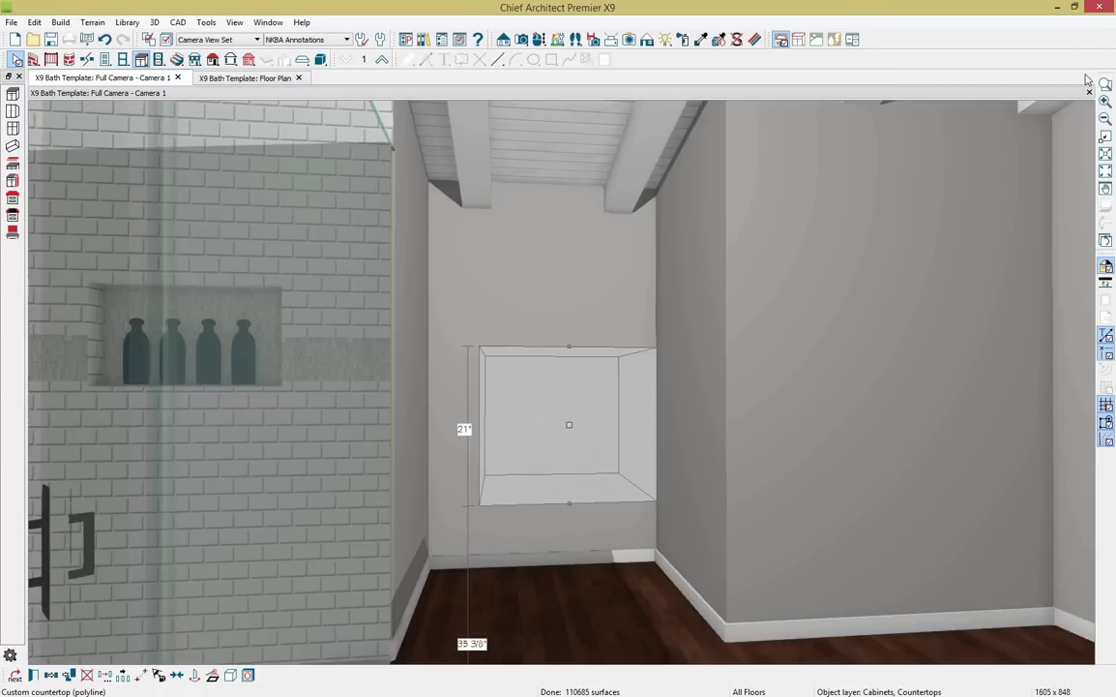
left_click_drag(210, 78, 116, 364)
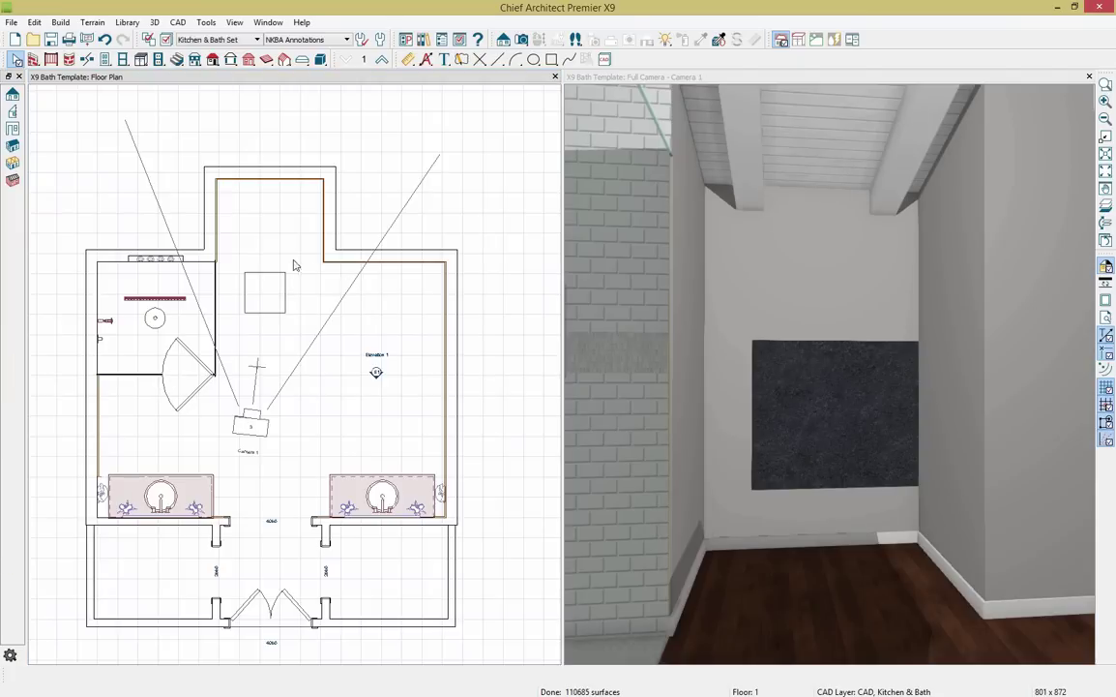
Move and stretch the custom countertop in the floor plan to span the alcove wall to wall, about 62" deep.
left_click(263, 290)
left_click_drag(263, 290, 324, 199)
left_click_drag(243, 198, 216, 199)
left_click_drag(270, 223, 262, 283)
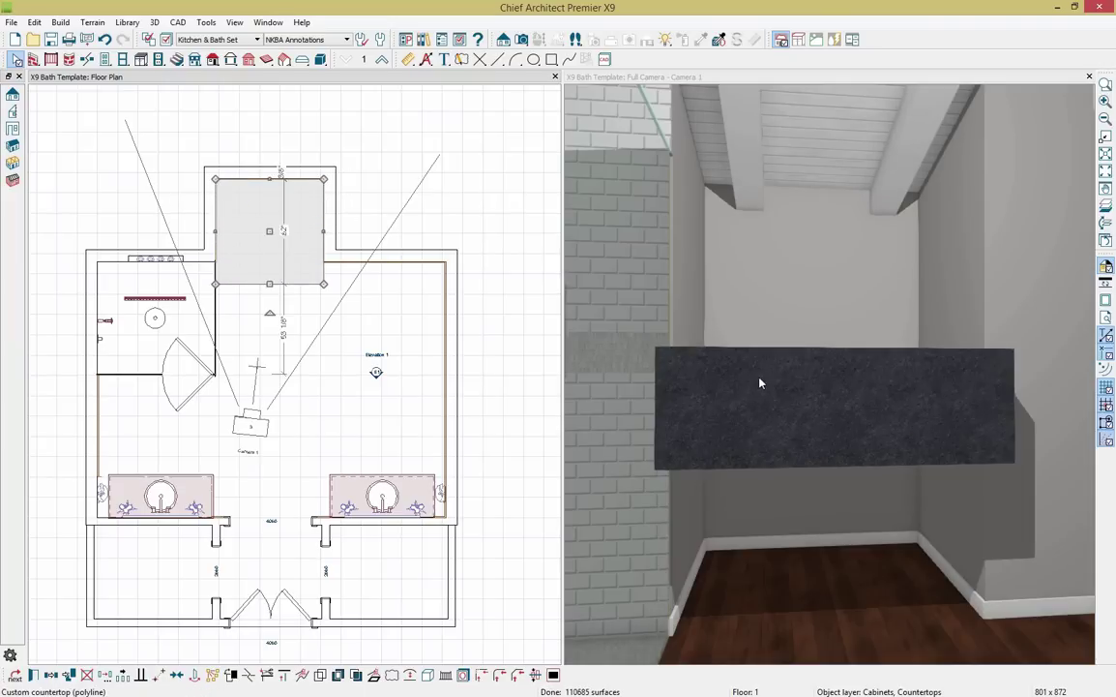
Lower the custom countertop in the camera view until it rests on the alcove floor.
left_click(822, 394)
left_click_drag(840, 405, 845, 604)
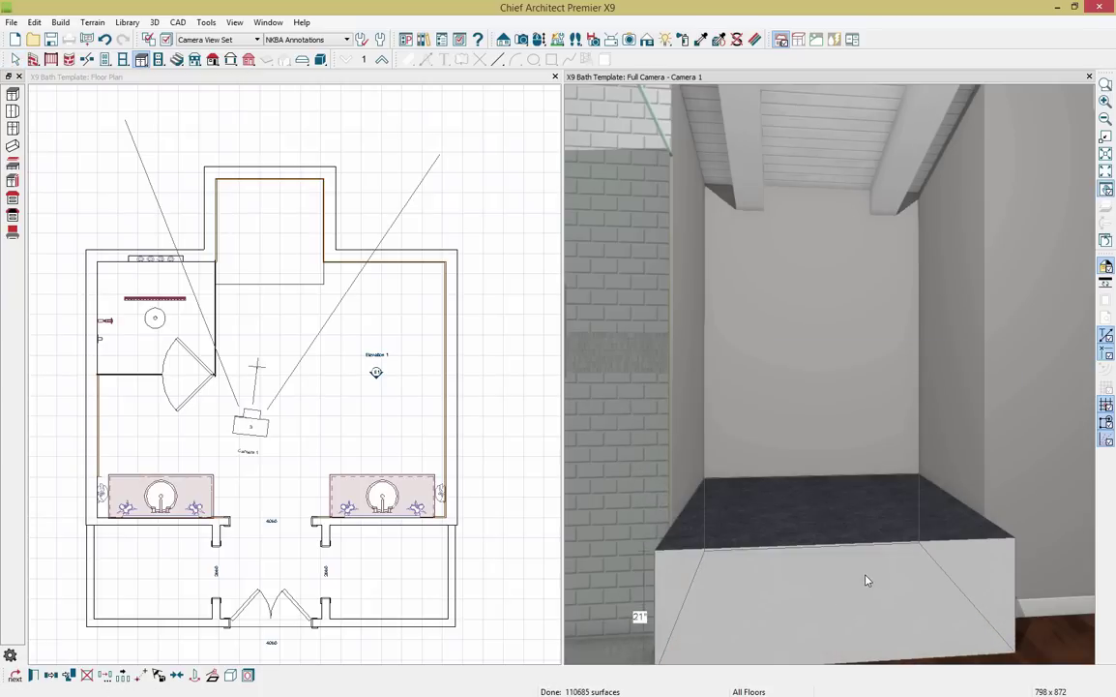
middle_click_drag(866, 581, 837, 520)
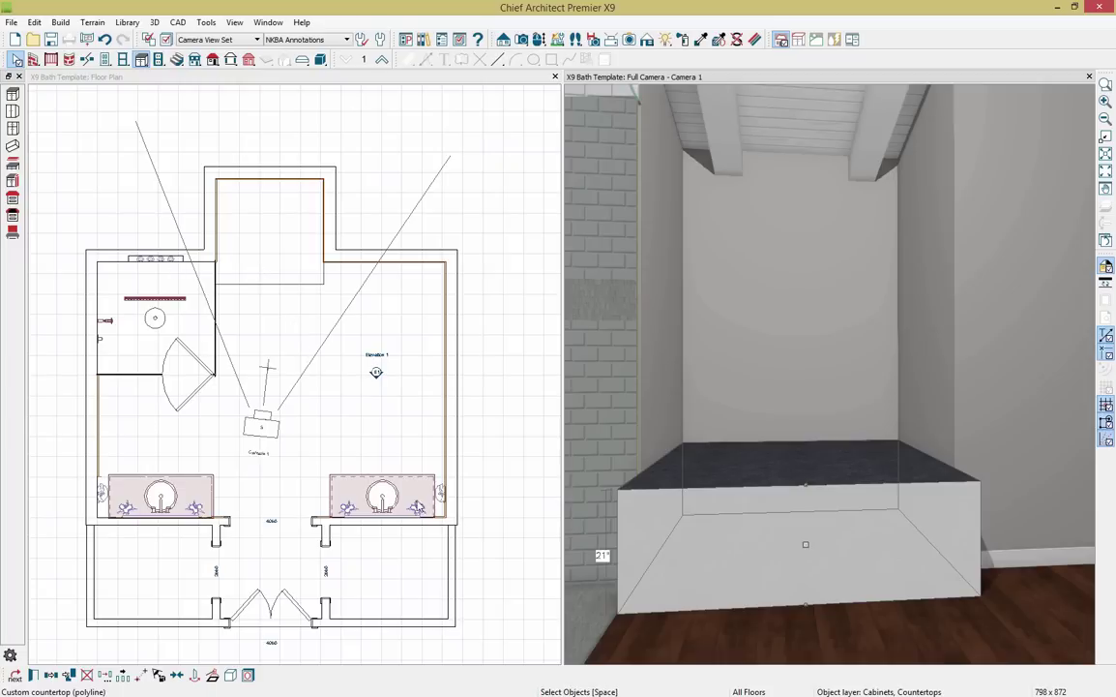
Break the custom countertop's edge at the alcove corner and stretch the lower segment about 70" through the shower to its far side wall.
scroll(364, 448, "up", 2)
left_click(191, 207)
middle_click_drag(192, 207, 310, 347)
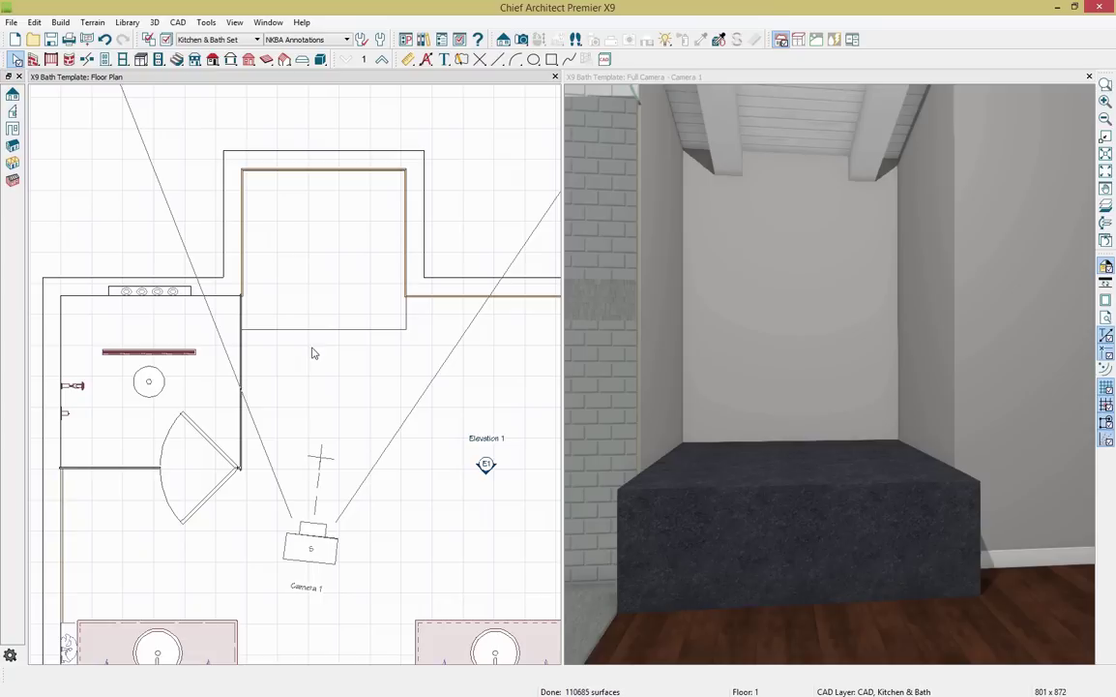
left_click(406, 61)
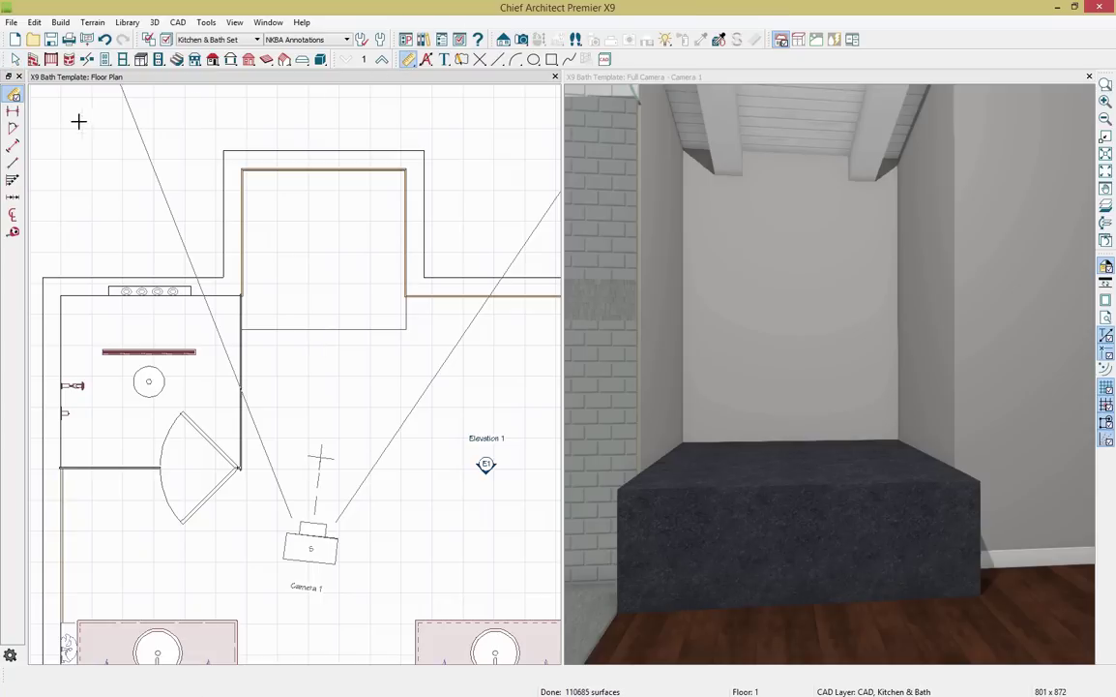
left_click(12, 163)
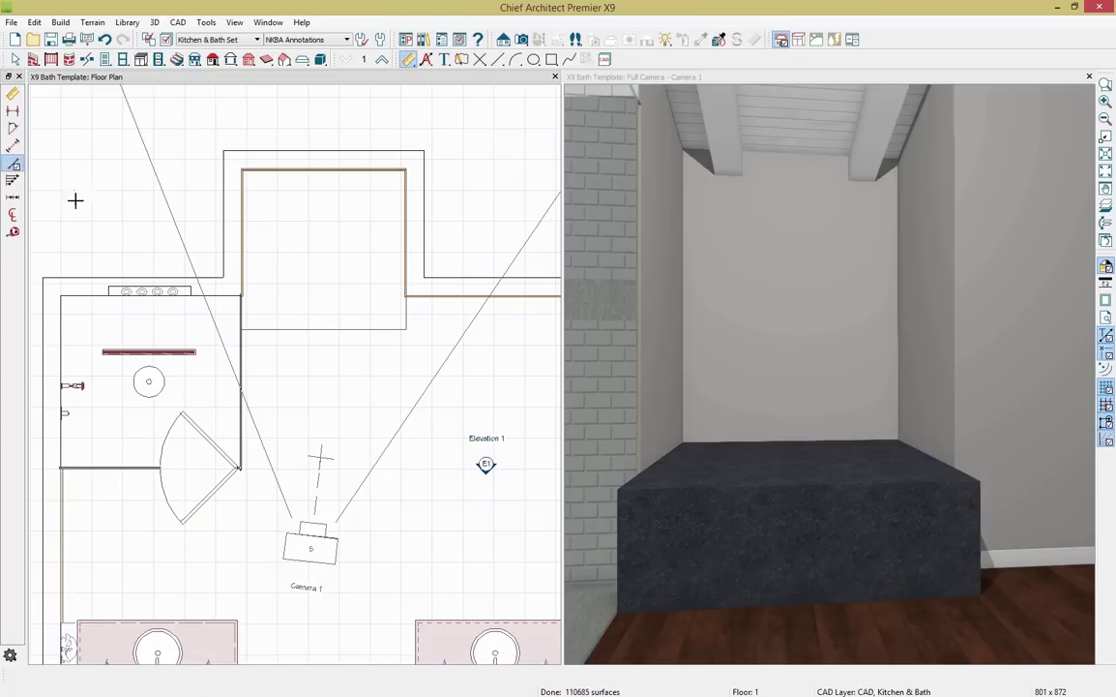
key("space")
left_click(258, 330)
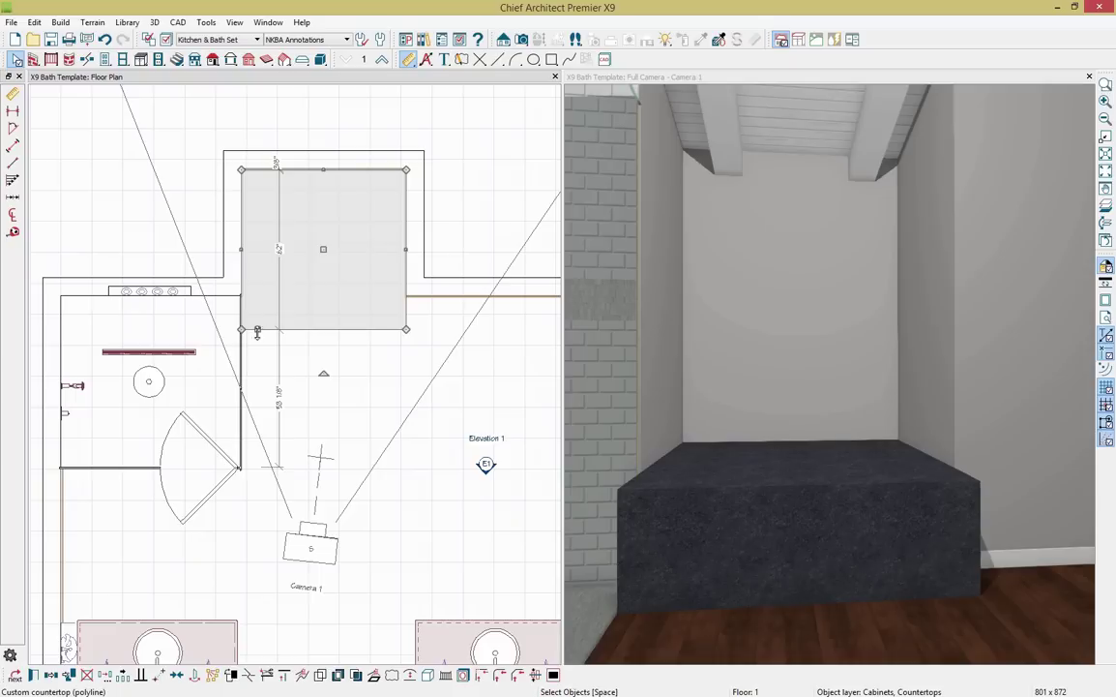
left_click(249, 676)
left_click(241, 295)
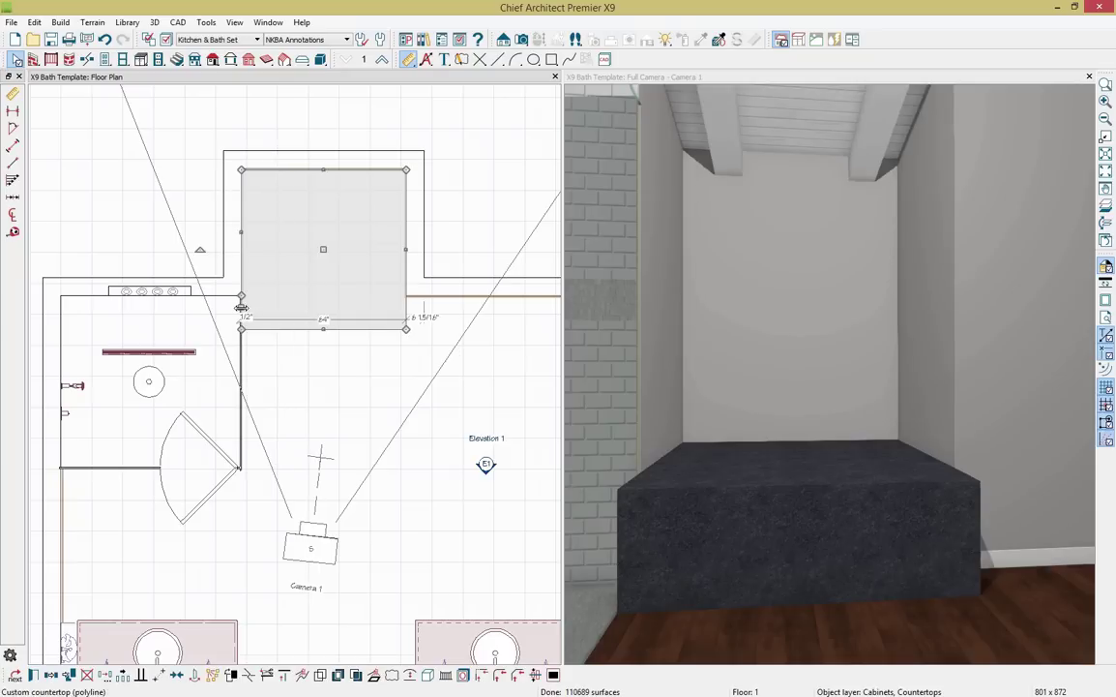
left_click_drag(241, 307, 60, 312)
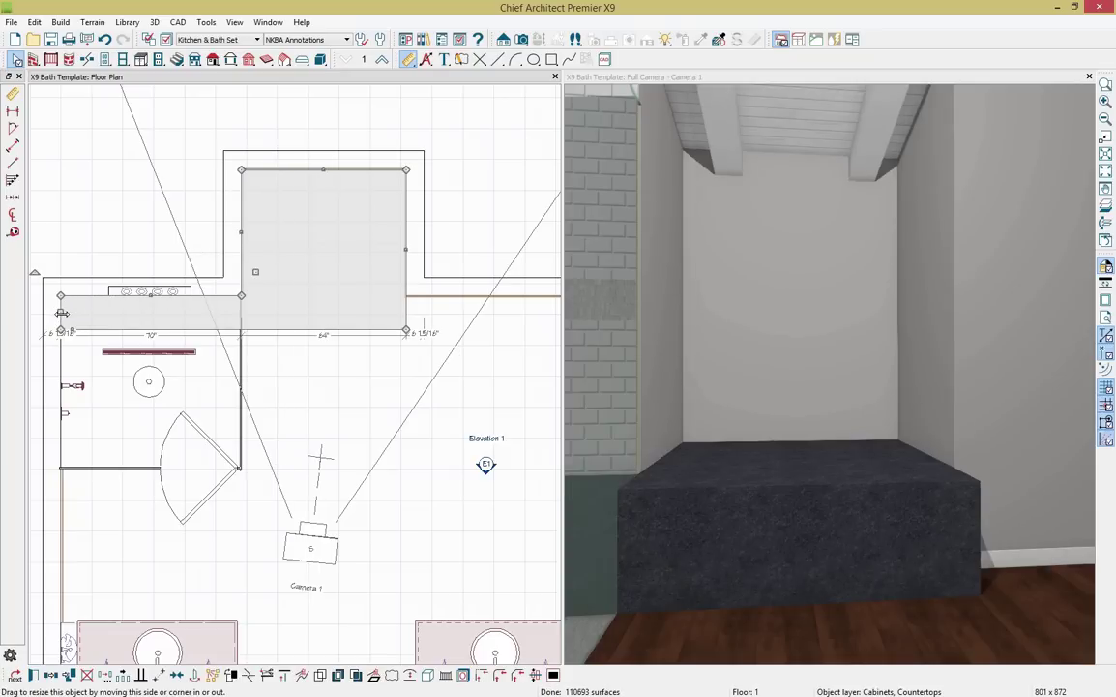
Add a point-to-point dimension from the shower's back wall to the front edge of the countertop extension.
left_click(15, 163)
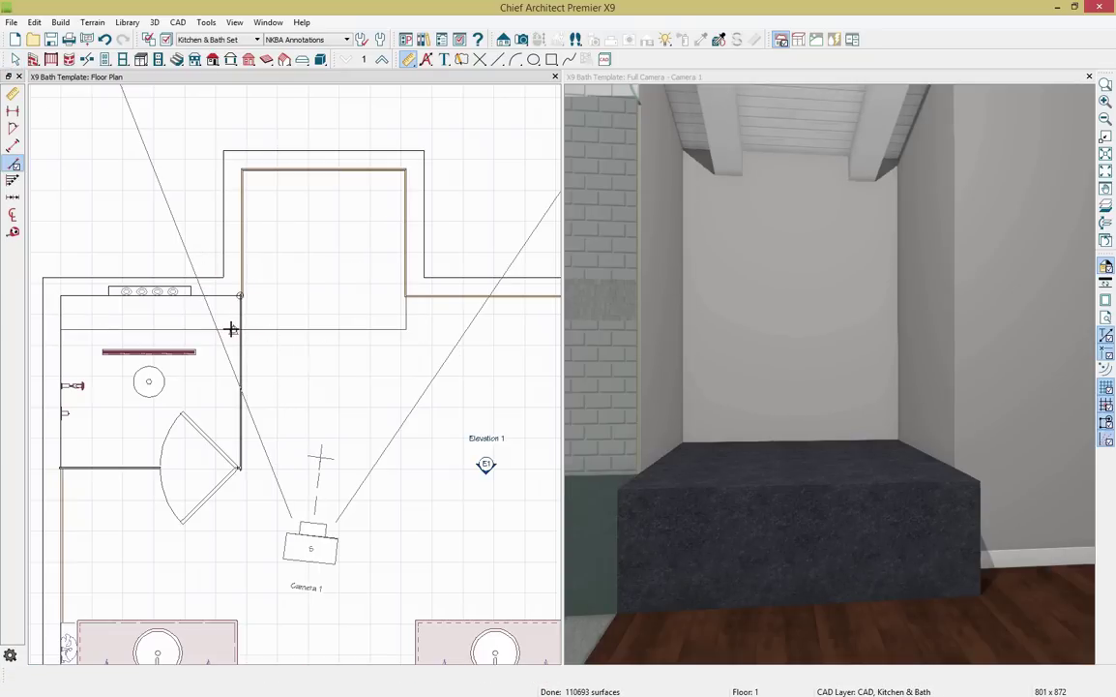
mouse_move(231, 327)
left_mouse_down()
mouse_move(234, 301)
mouse_move(245, 312)
left_mouse_up()
scroll(242, 312, "up", 2)
scroll(244, 311, "up", 3)
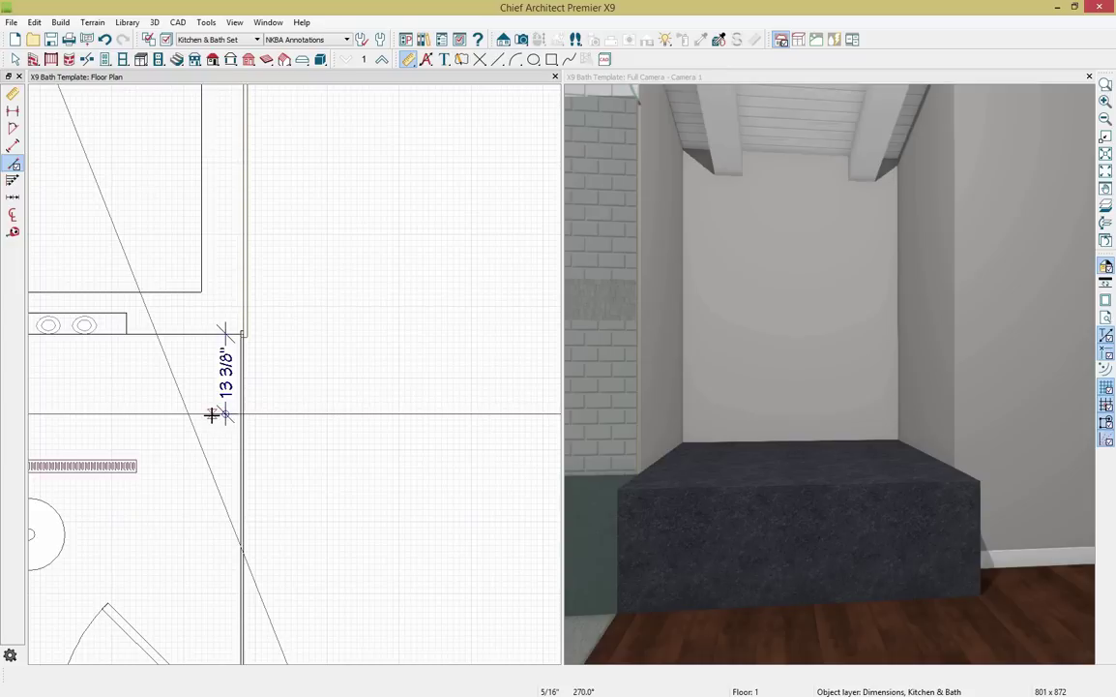
Set the depth of the countertop's extension in the shower to 15".
key("space")
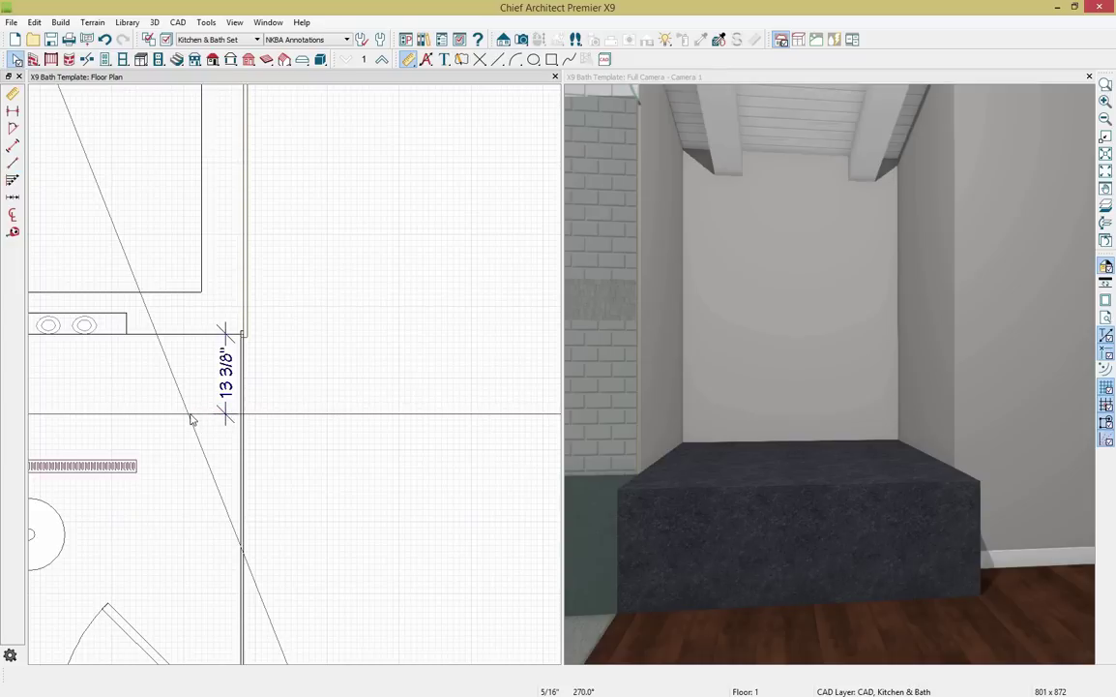
left_click(190, 419)
left_click(239, 385)
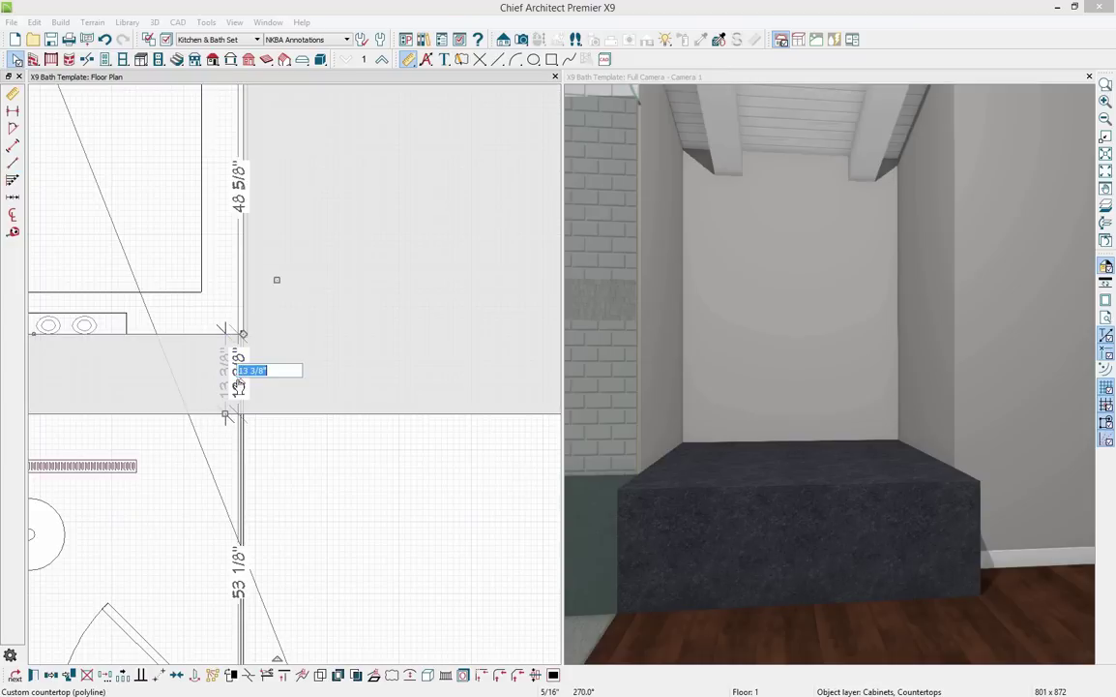
type("15")
key("Return")
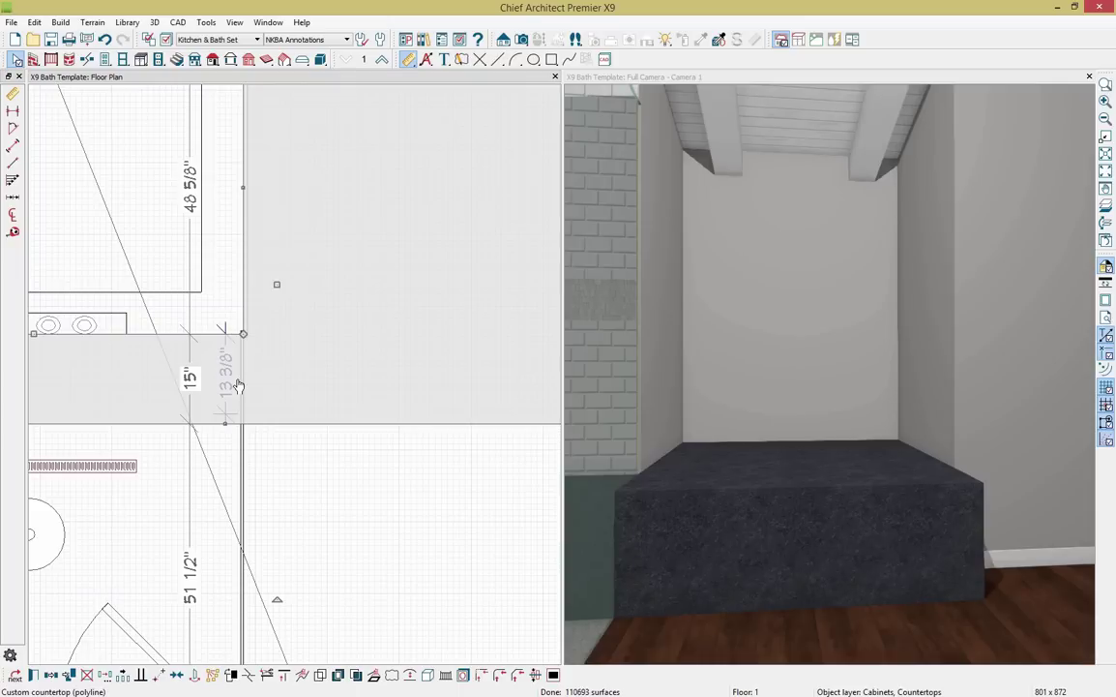
Apply the Luna CL13 material from the X9 Bath library to the custom countertop in the camera view.
left_click(423, 39)
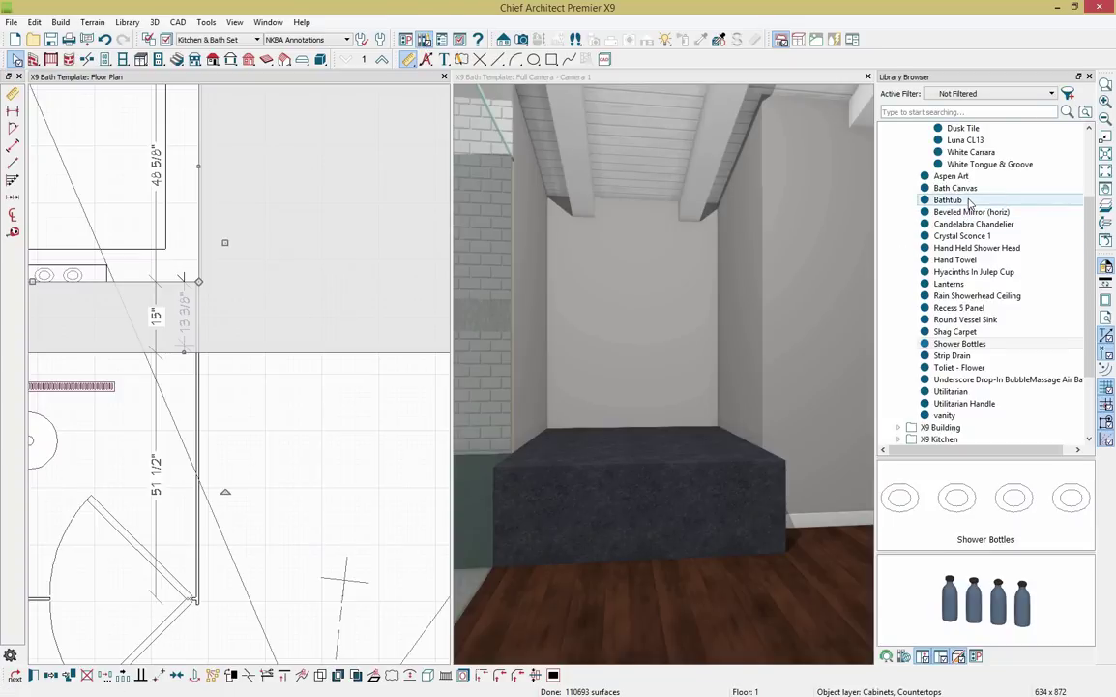
left_click(966, 140)
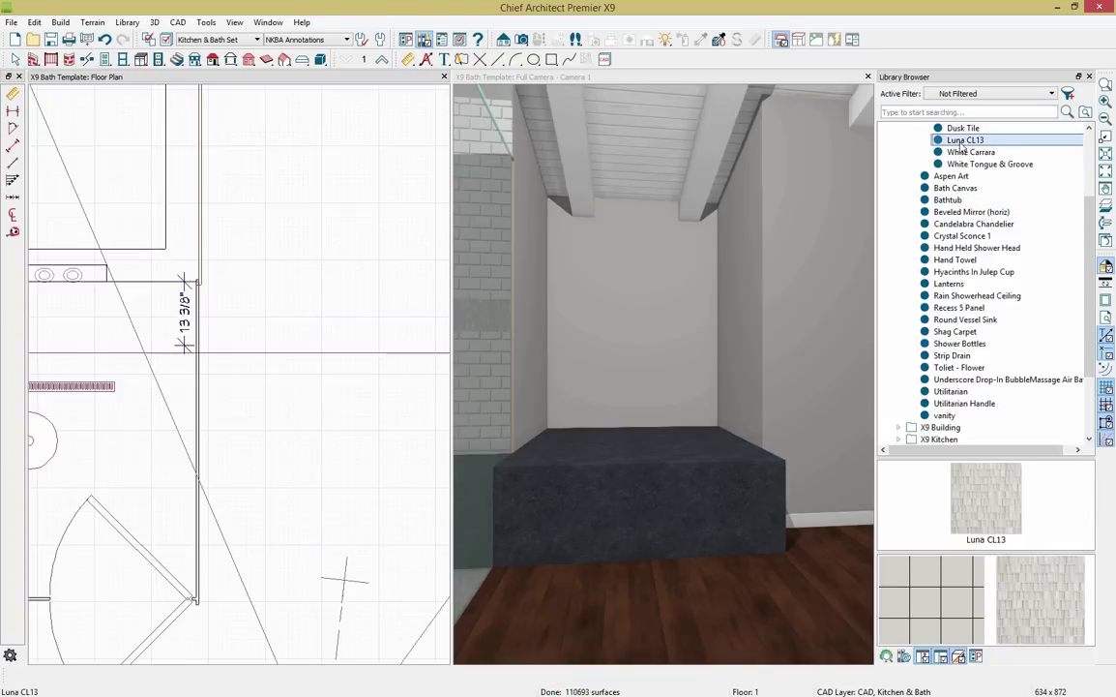
left_click(671, 525)
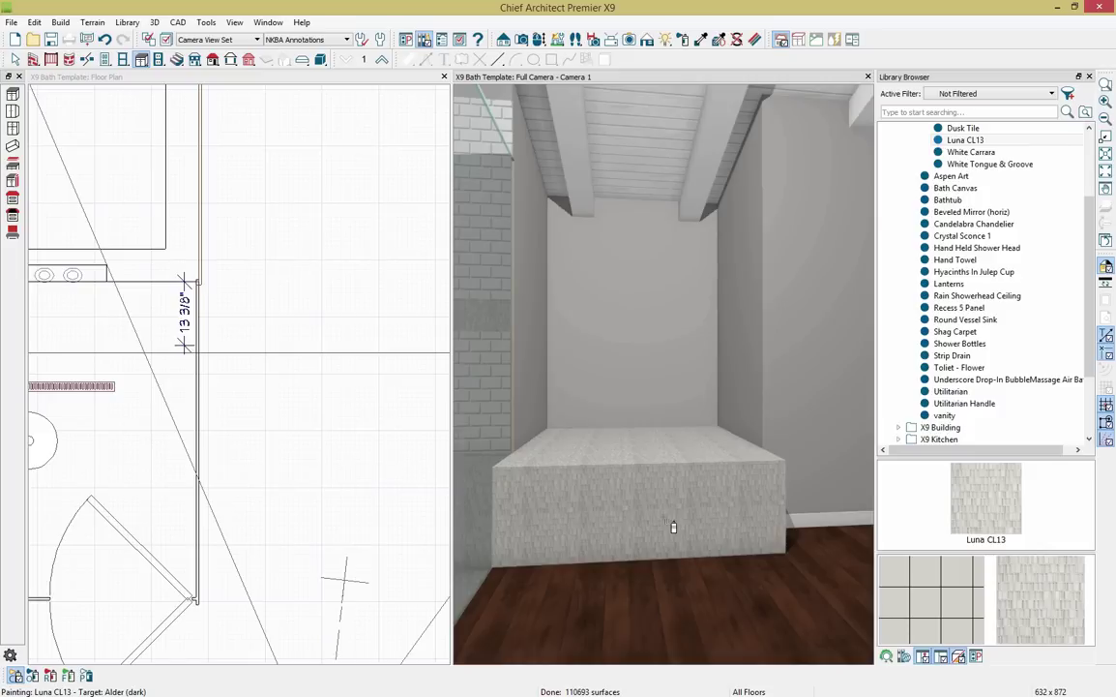
Place the library Bathtub in the alcove countertop and shift it so it sits centered between the side walls.
scroll(346, 259, "down", 3)
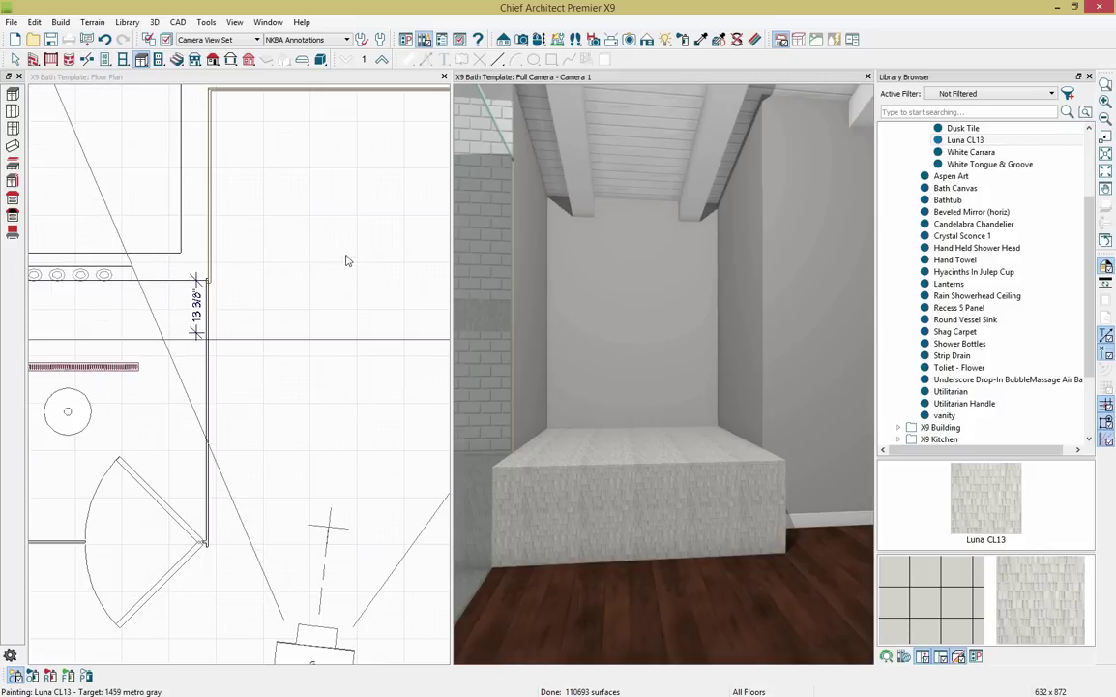
middle_click_drag(388, 212, 356, 332)
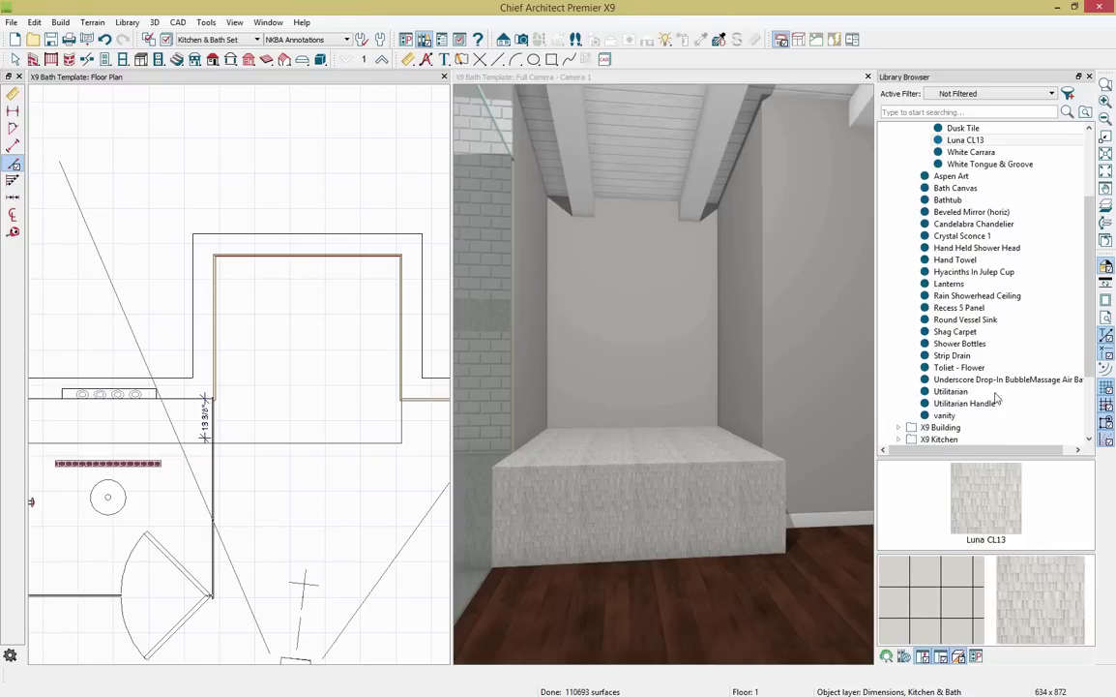
left_click(948, 199)
left_click(300, 332)
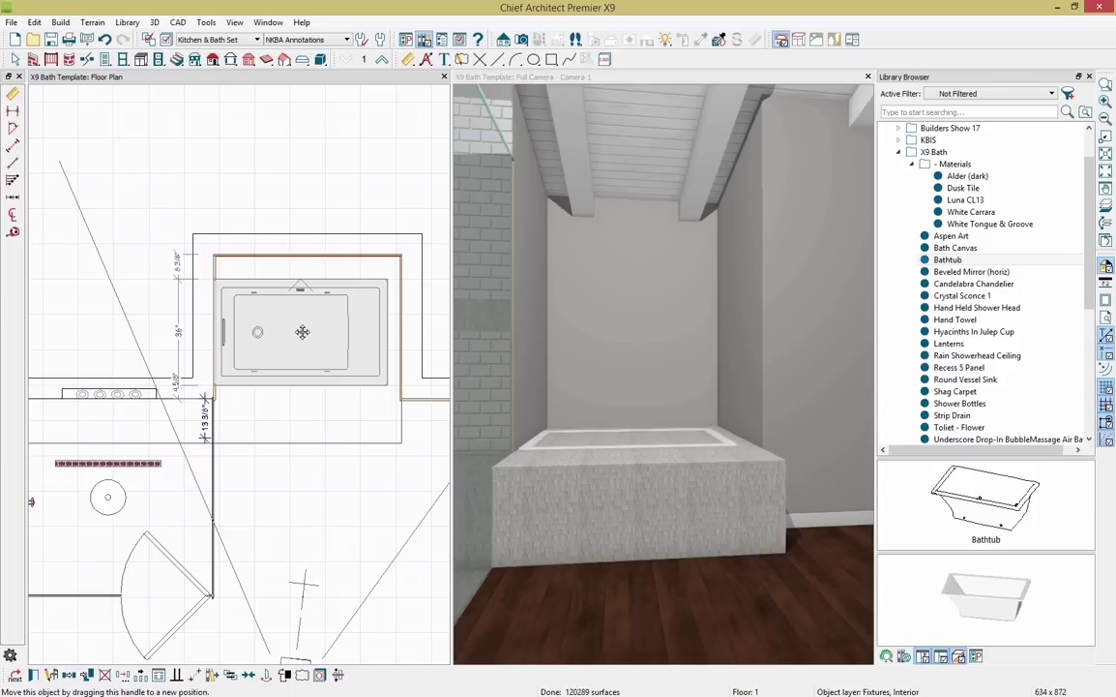
left_click_drag(301, 332, 307, 335)
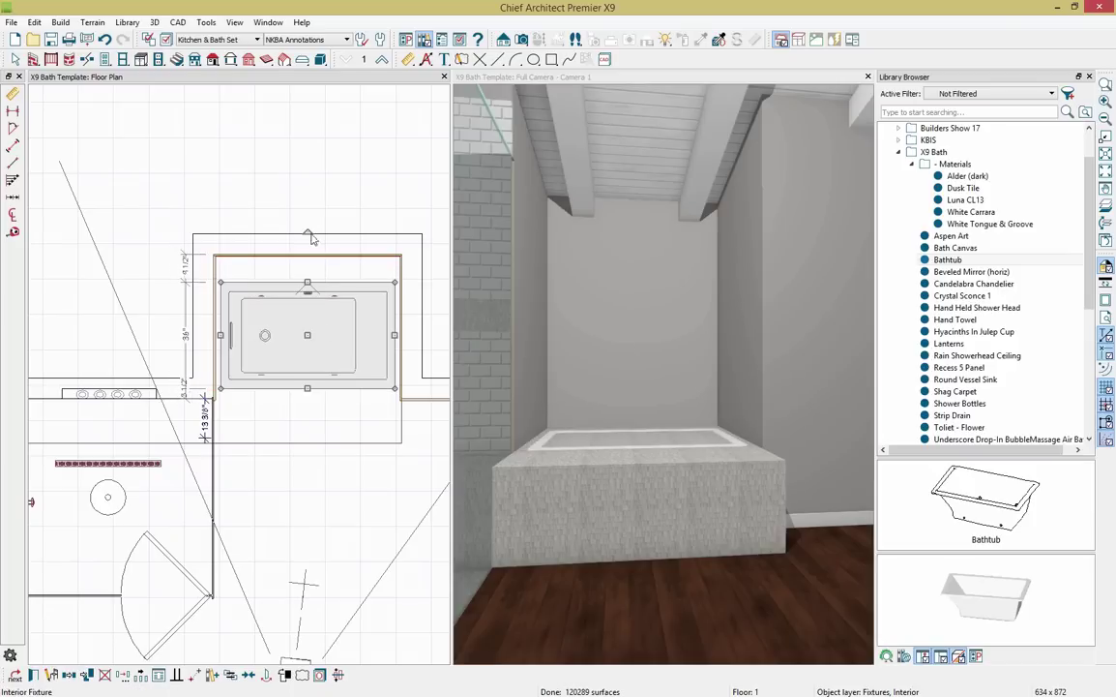
Cut a rectangular countertop hole just inside the bathtub's rim in the floor plan.
left_click(140, 59)
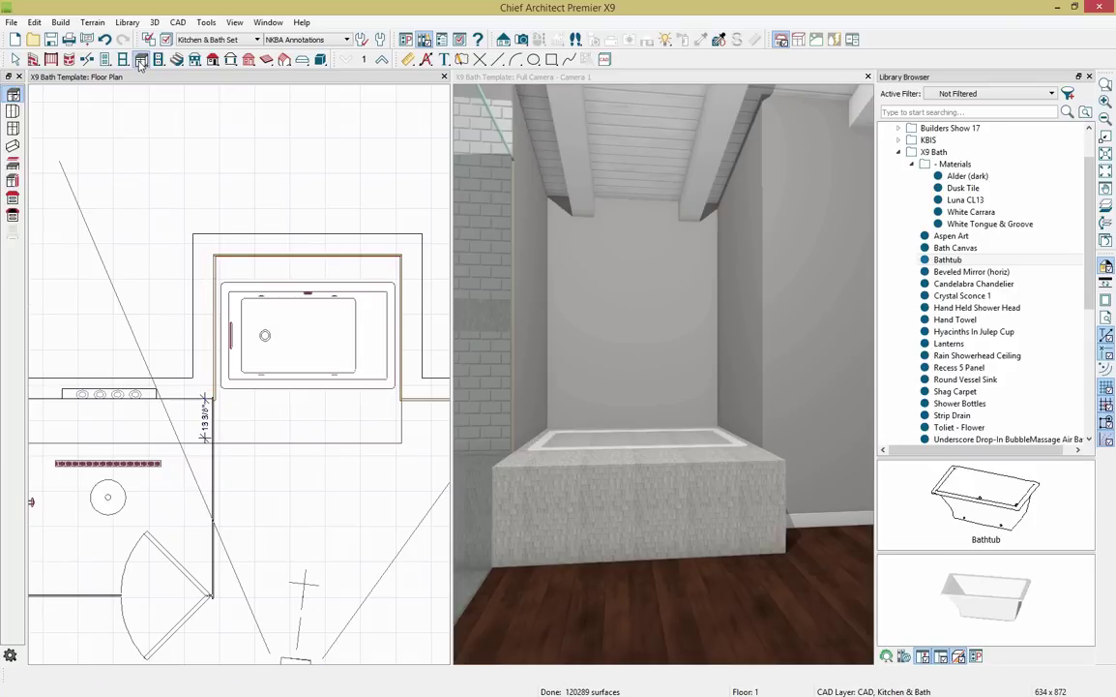
left_click(13, 215)
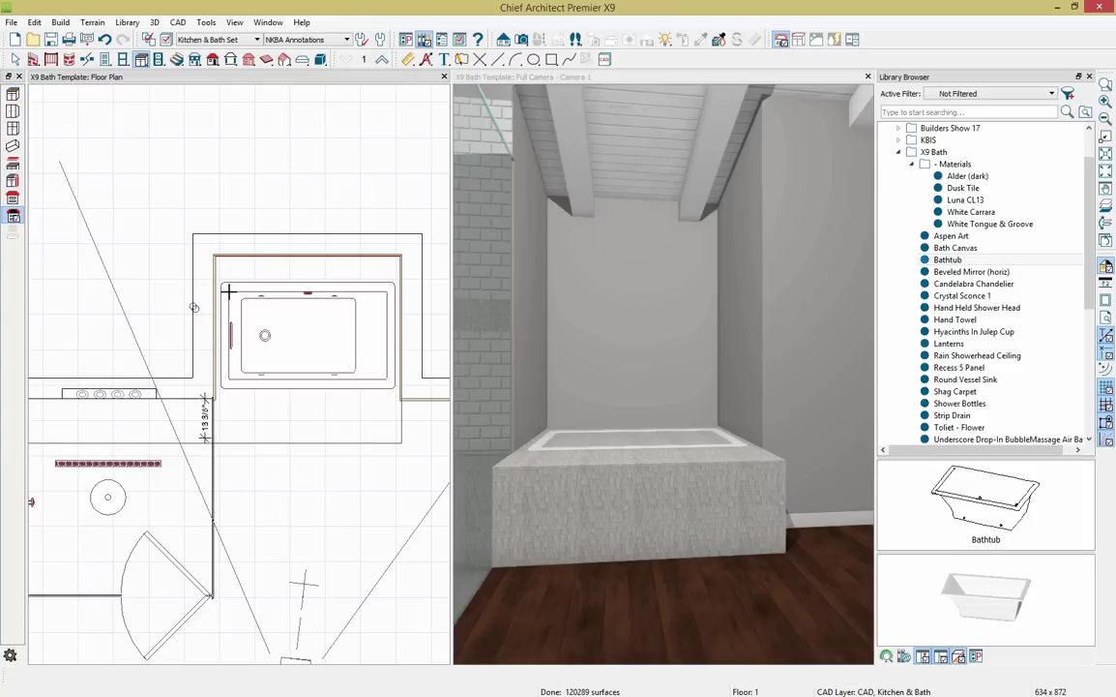
left_click_drag(228, 292, 387, 379)
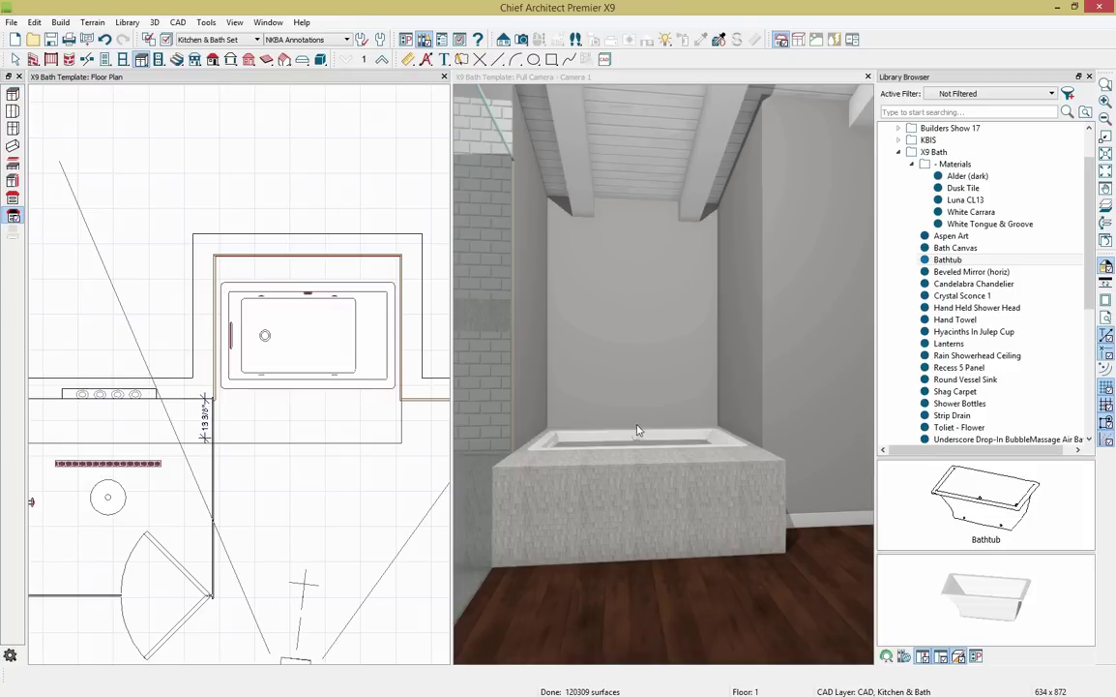
Place the Utilitarian wall-mounted faucet on the alcove side wall at the drain end of the bathtub.
left_click(658, 308)
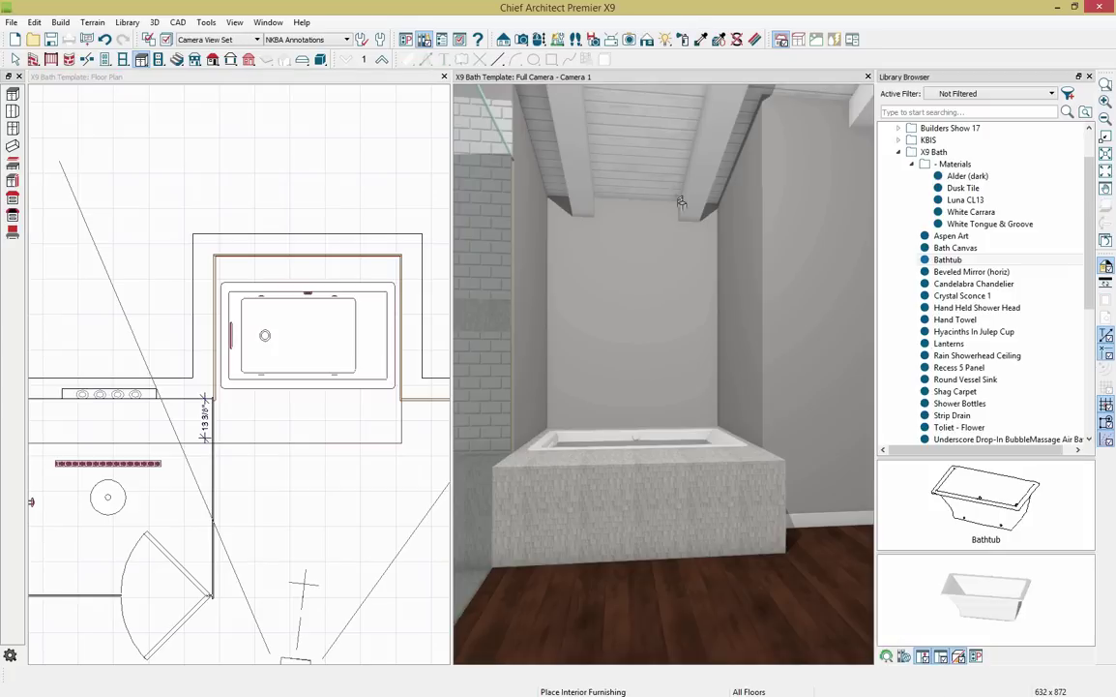
left_click(540, 38)
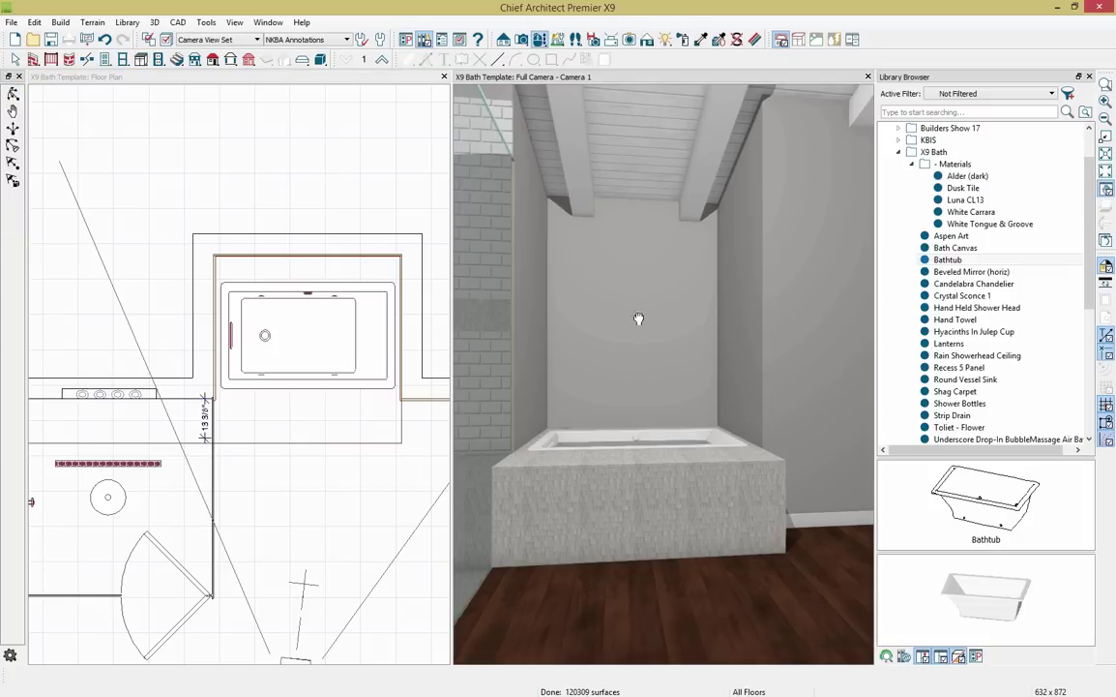
left_click_drag(635, 319, 558, 501)
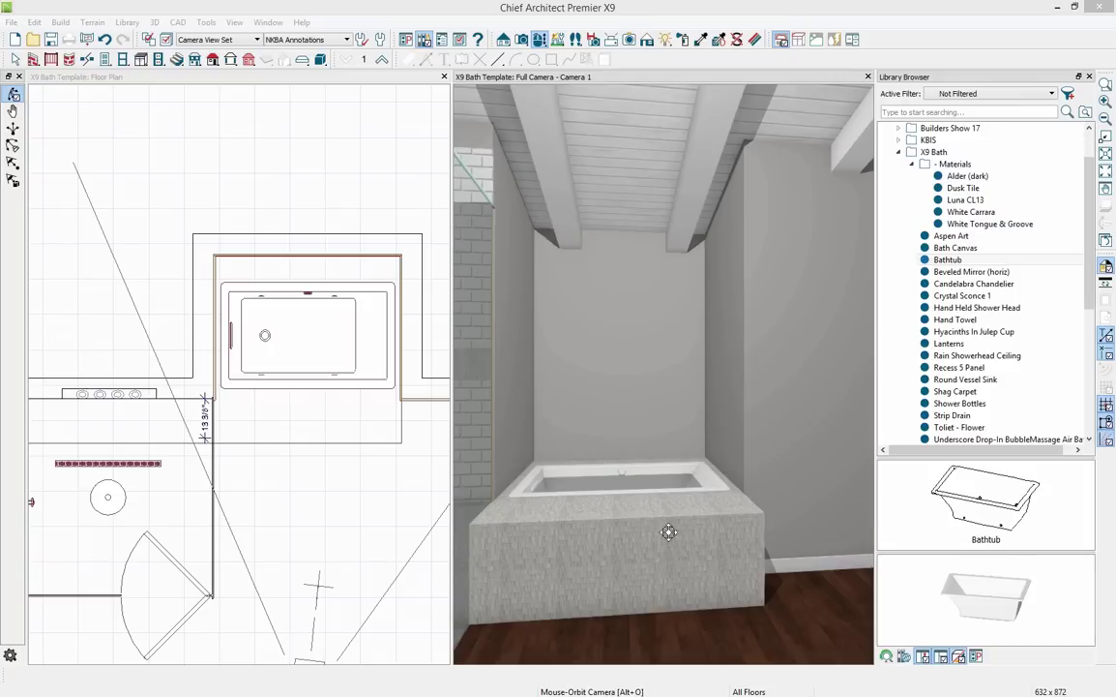
left_click(948, 260)
scroll(979, 290, "down", 4)
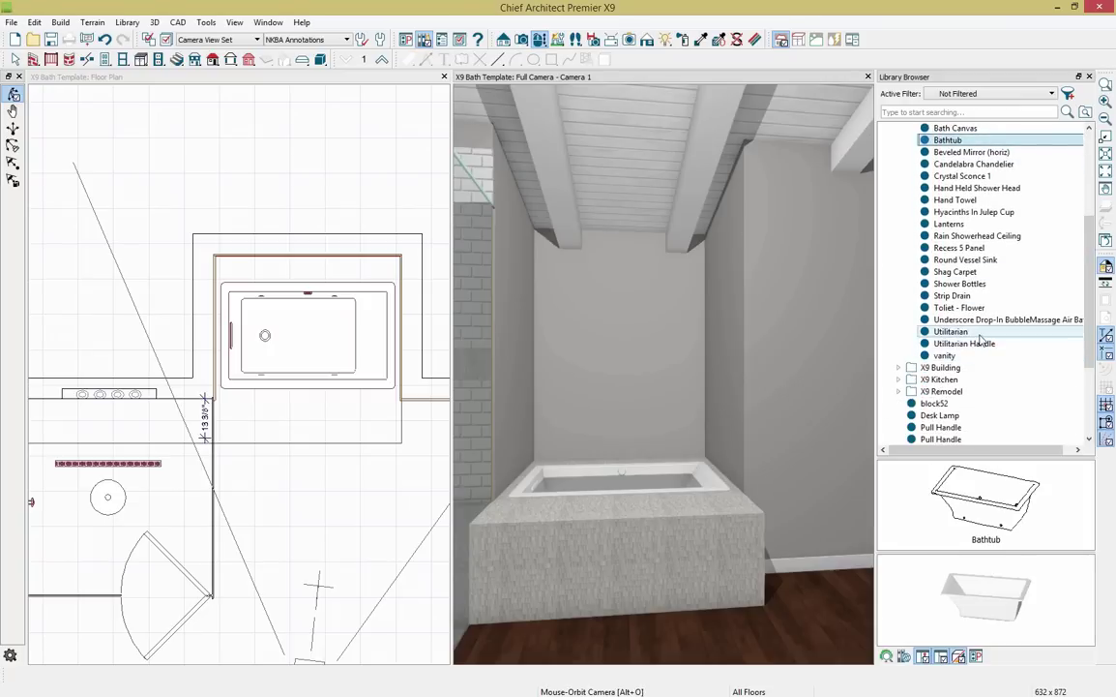
left_click(956, 331)
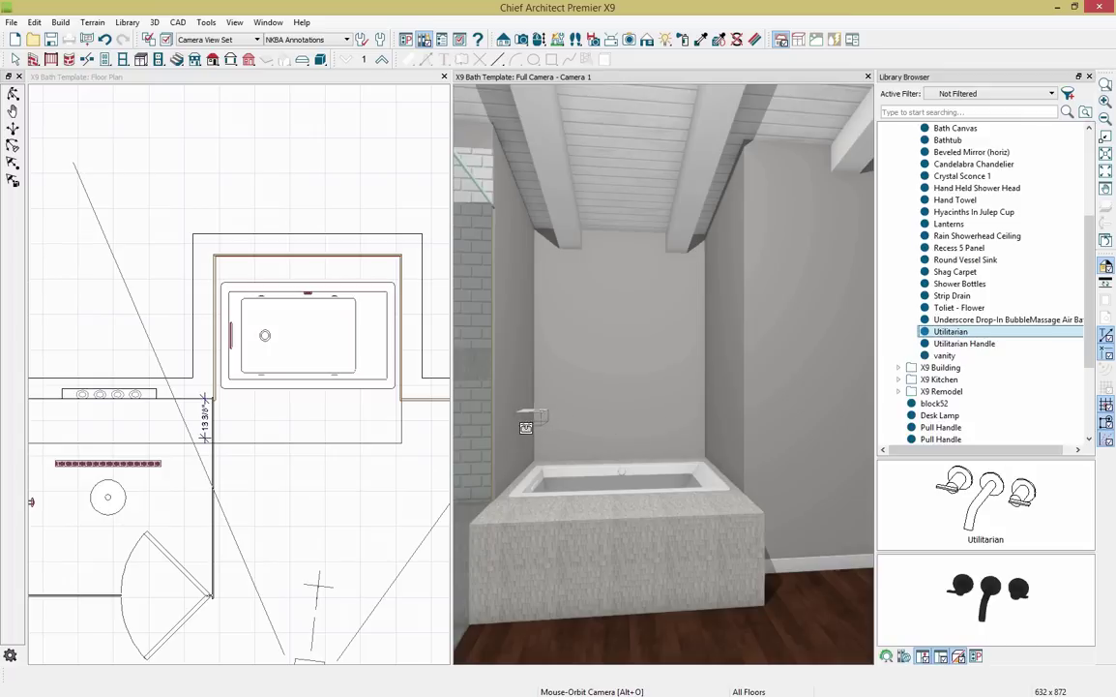
left_click(521, 464)
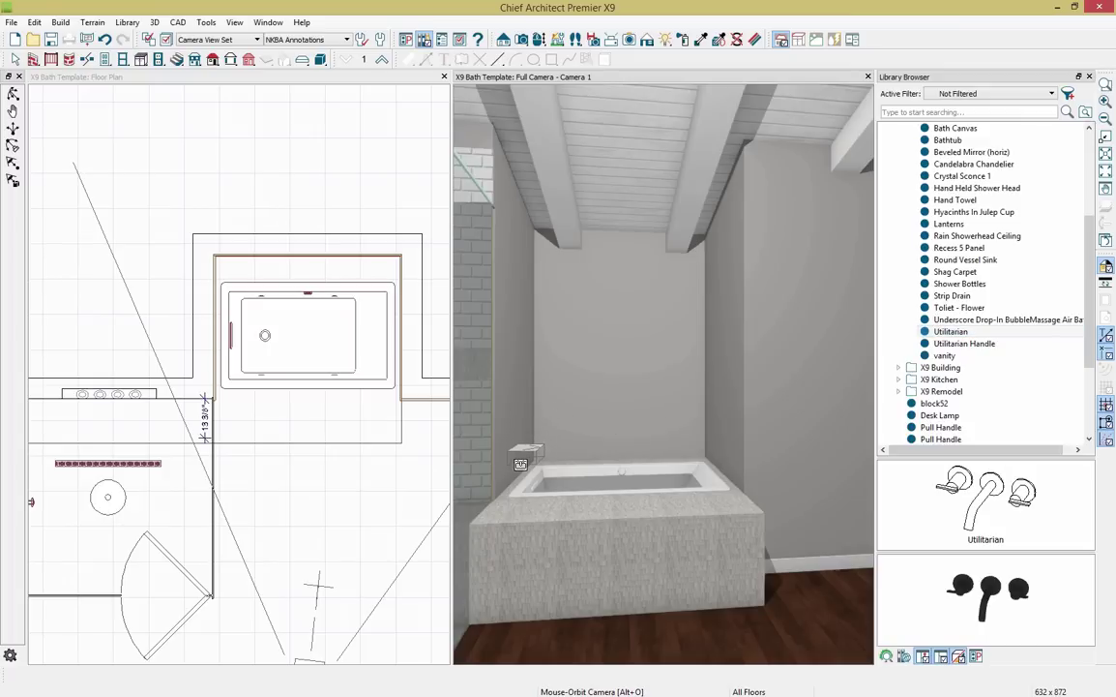
Center the Utilitarian faucet on the bathtub in the floor plan.
left_click(246, 336)
left_click(247, 336)
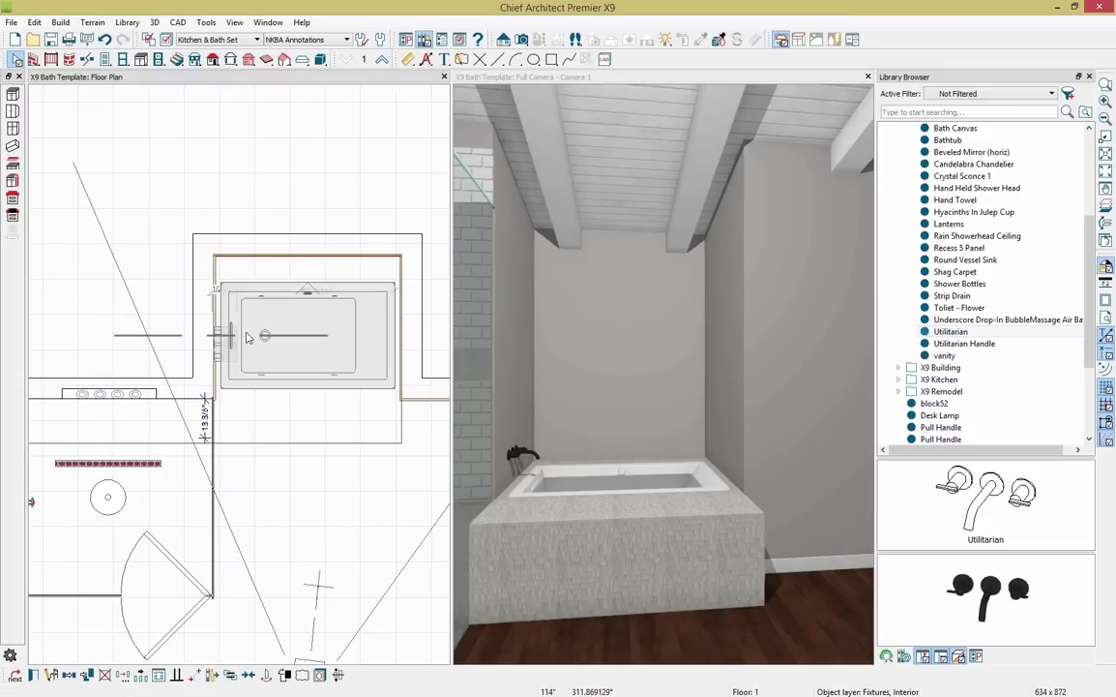
left_click(241, 336)
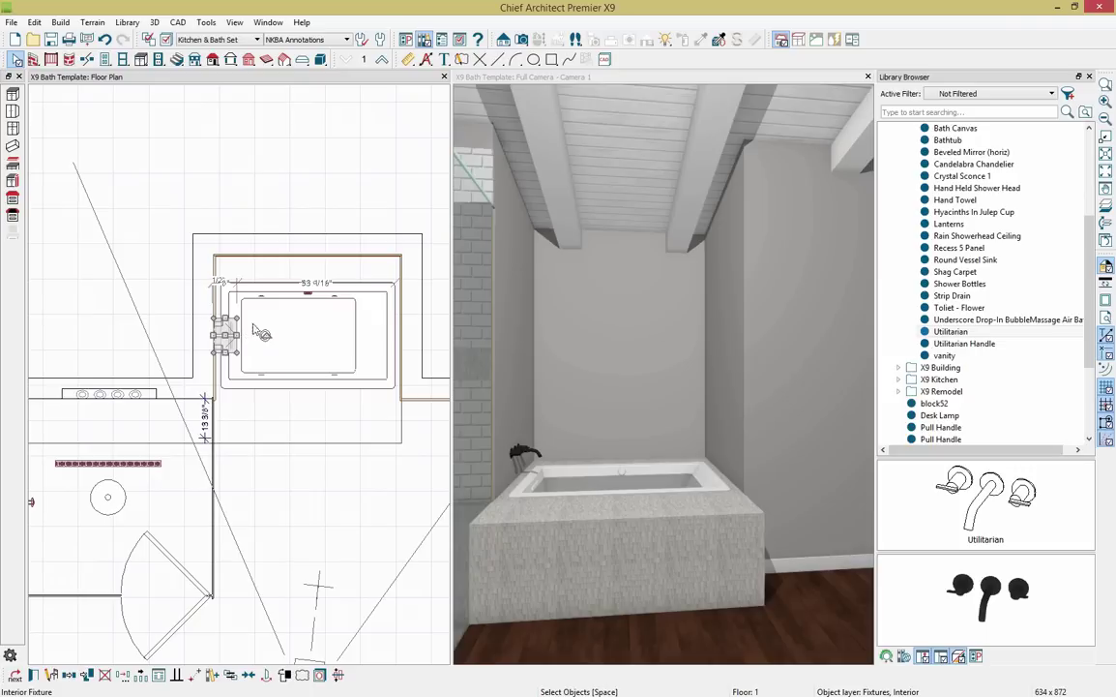
Place a window centered in the alcove's back wall above the bathtub.
left_click(124, 59)
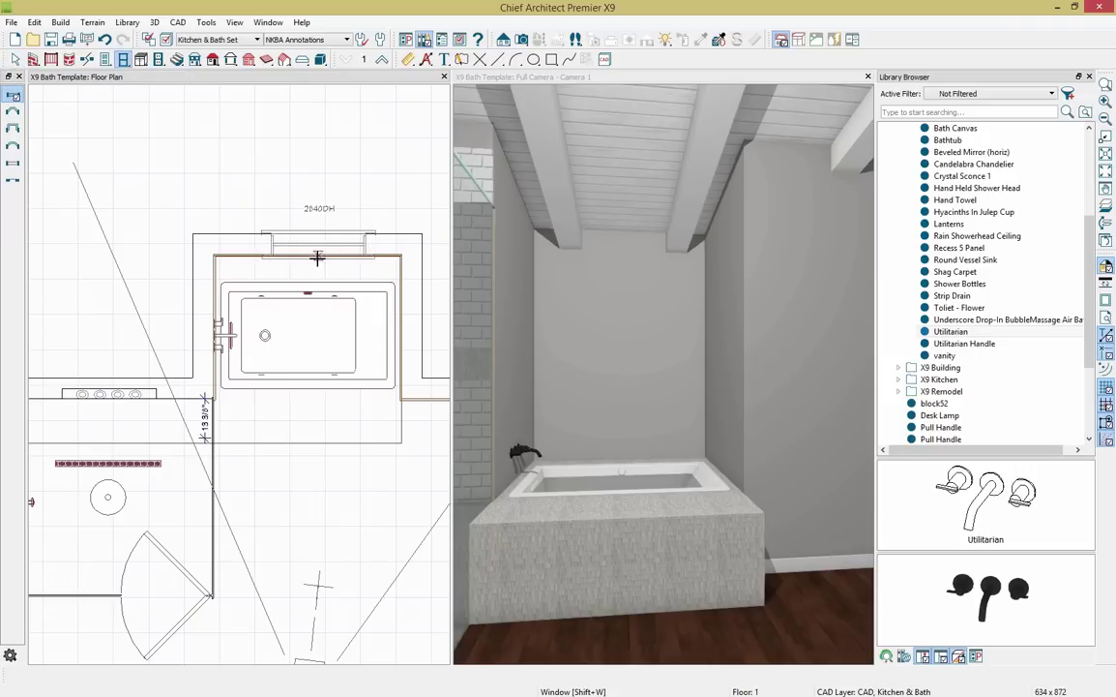
left_click(308, 256)
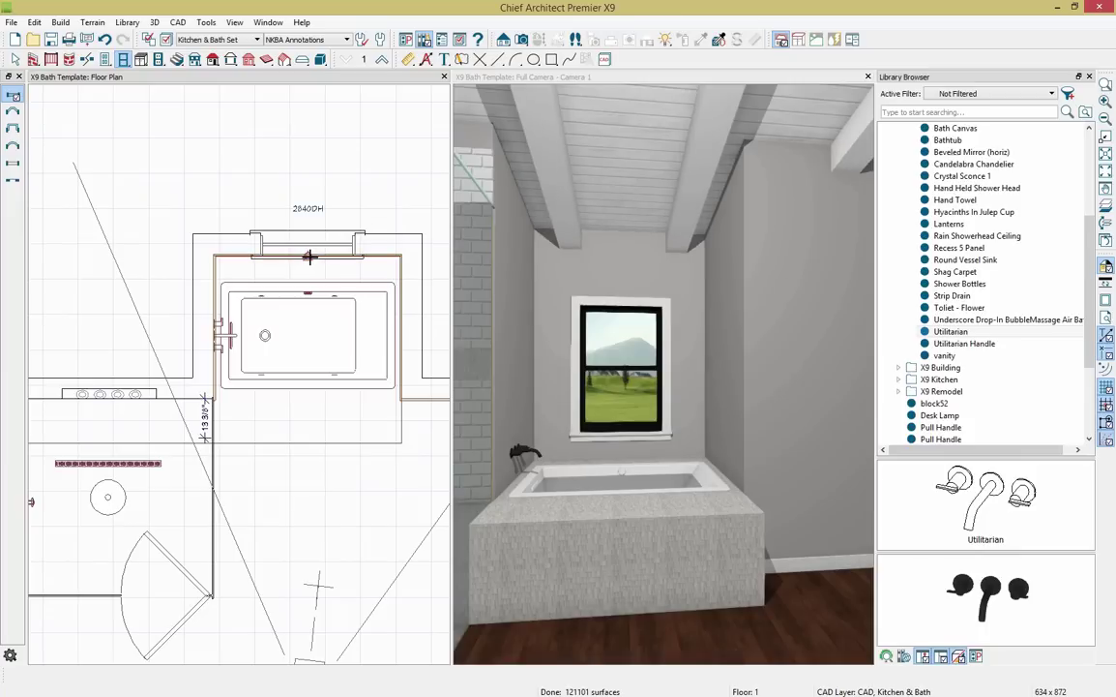
left_click(316, 254)
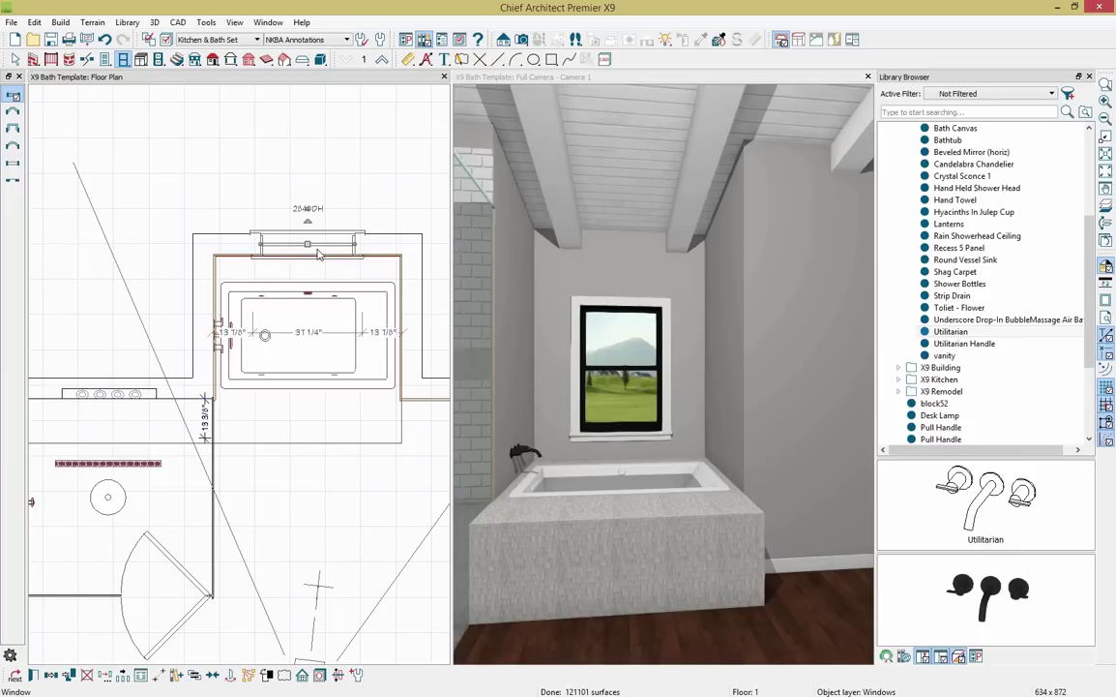
Make the alcove window a 36" wide Left Sliding type with 2 vertical lites.
double_click(317, 253)
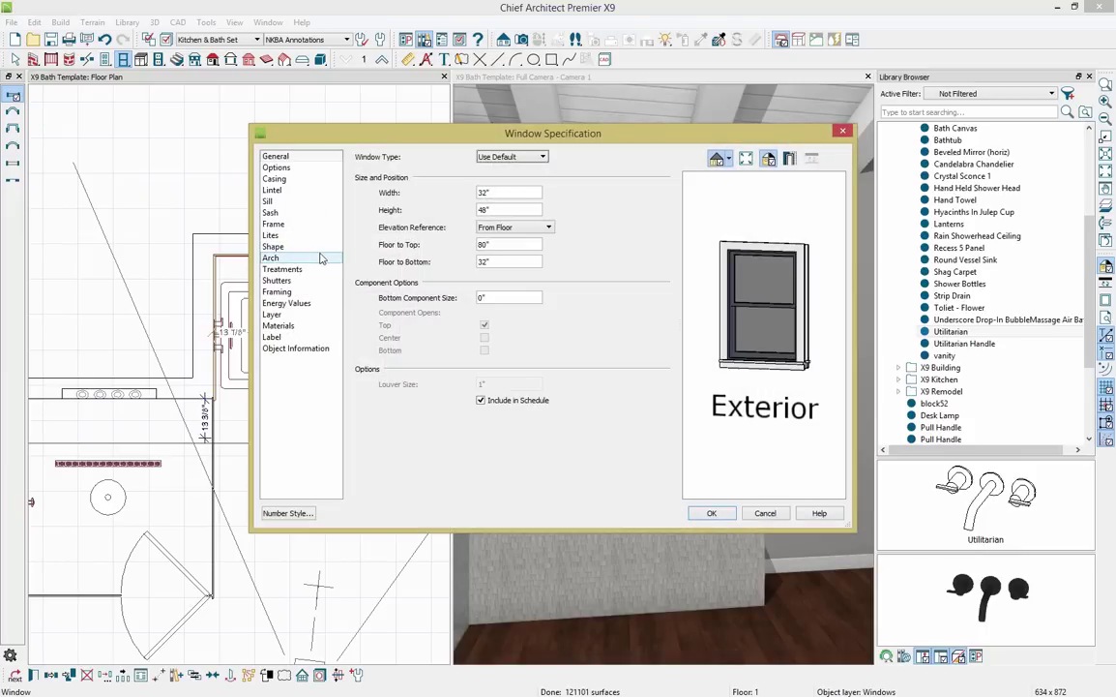
left_click(499, 193)
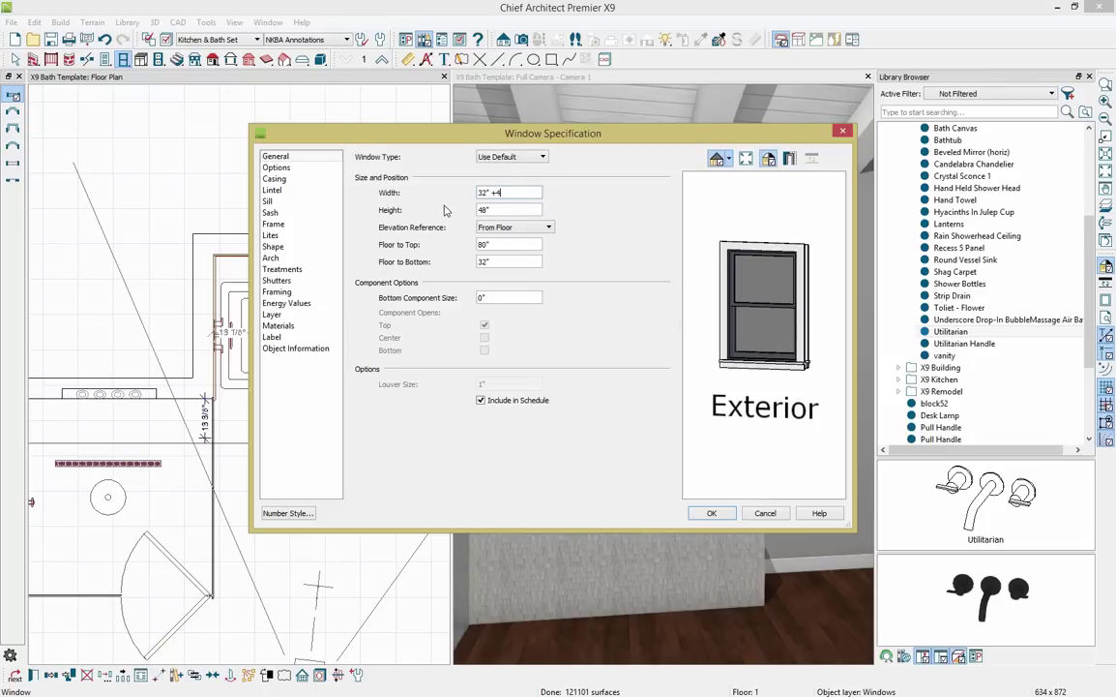
key("Tab")
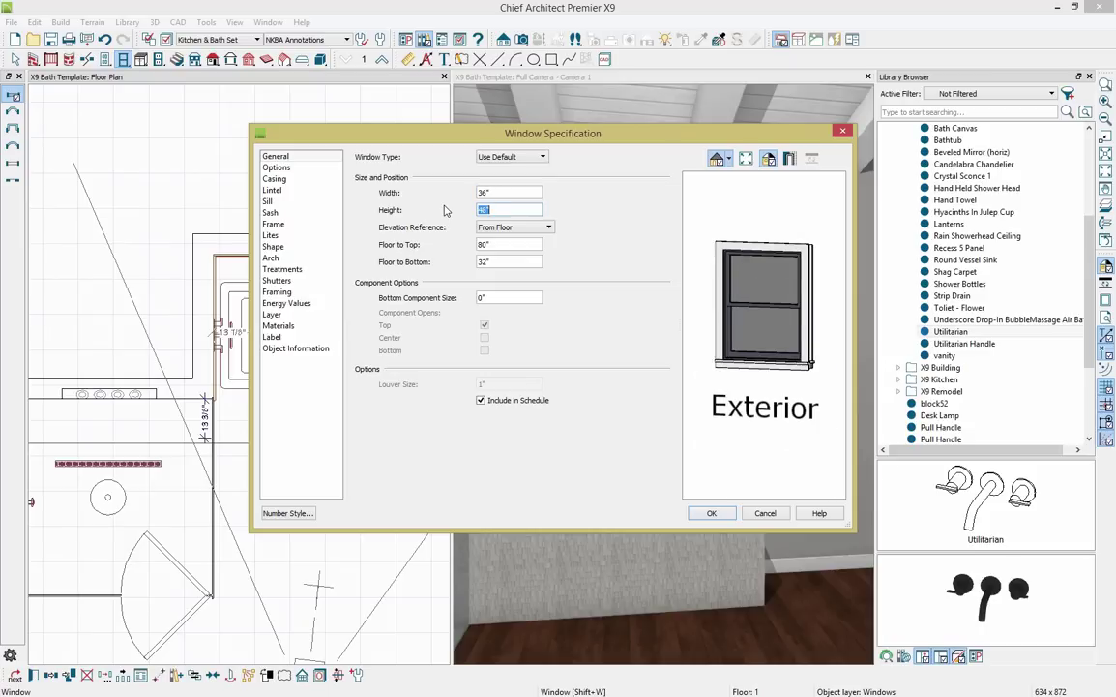
left_click(543, 158)
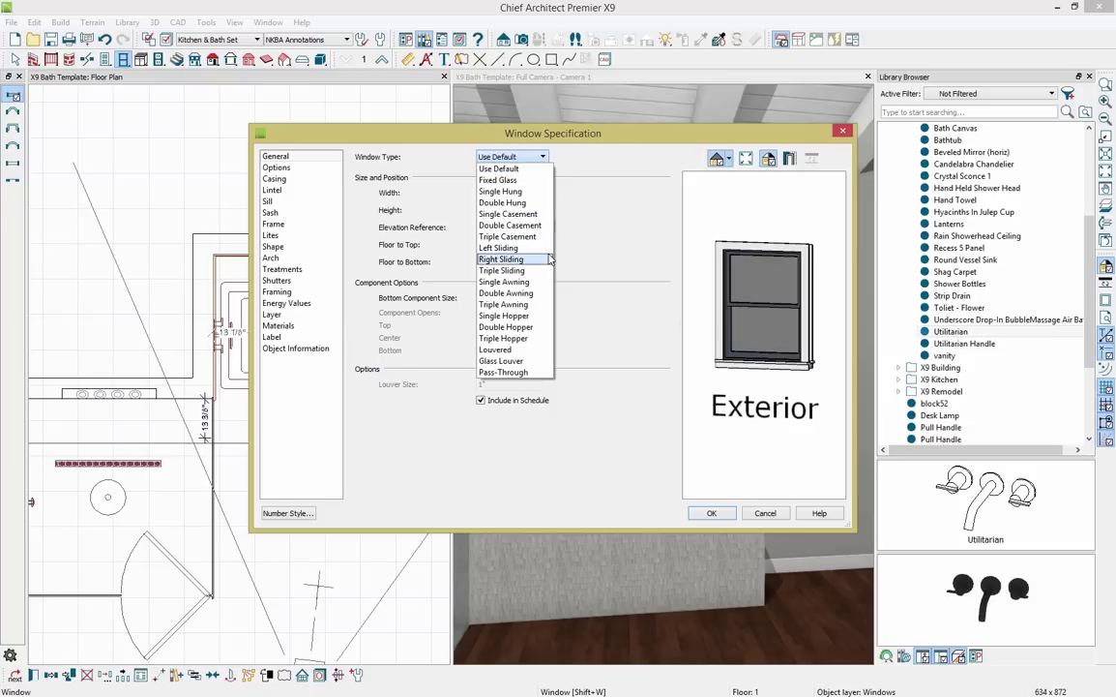
left_click(549, 250)
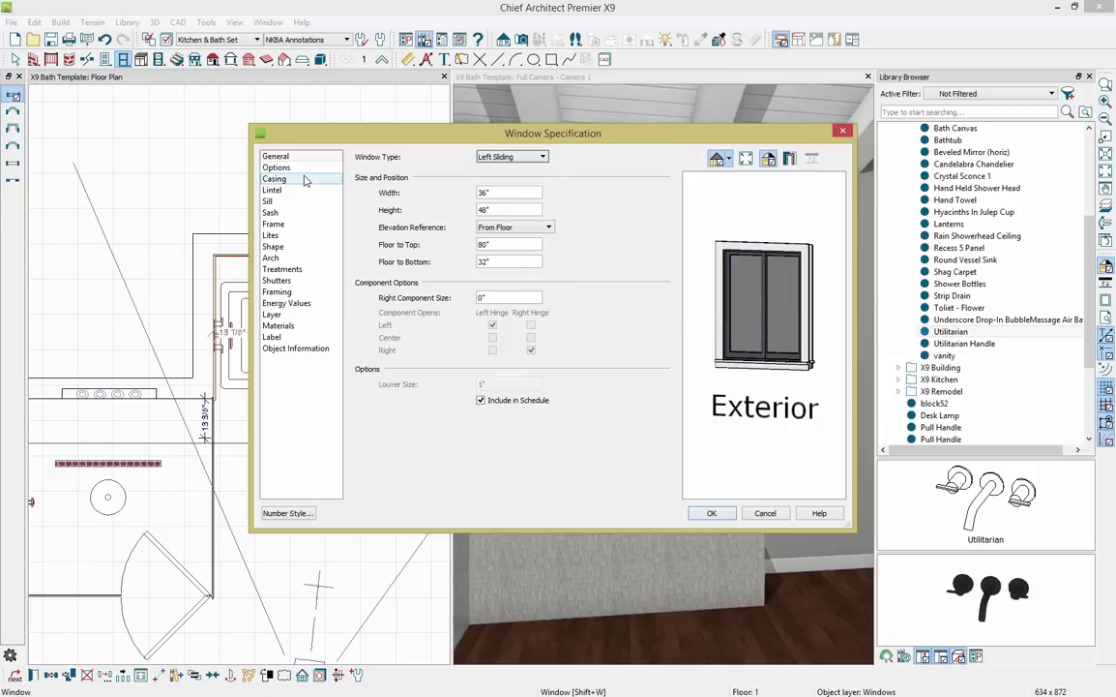
left_click(322, 238)
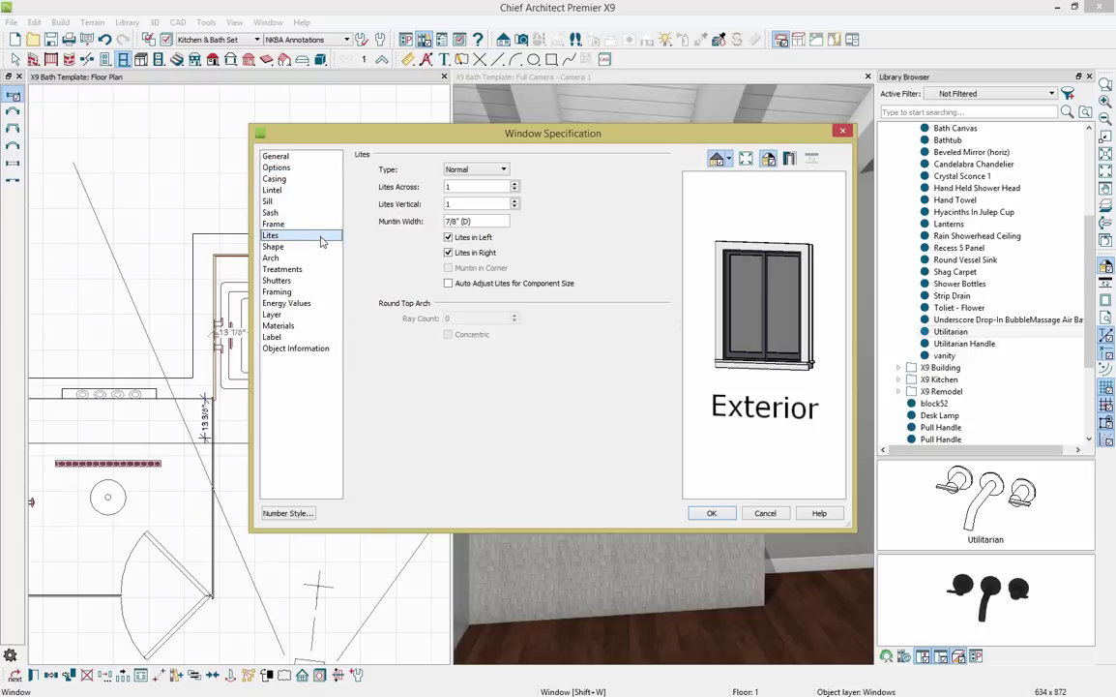
left_click(516, 200)
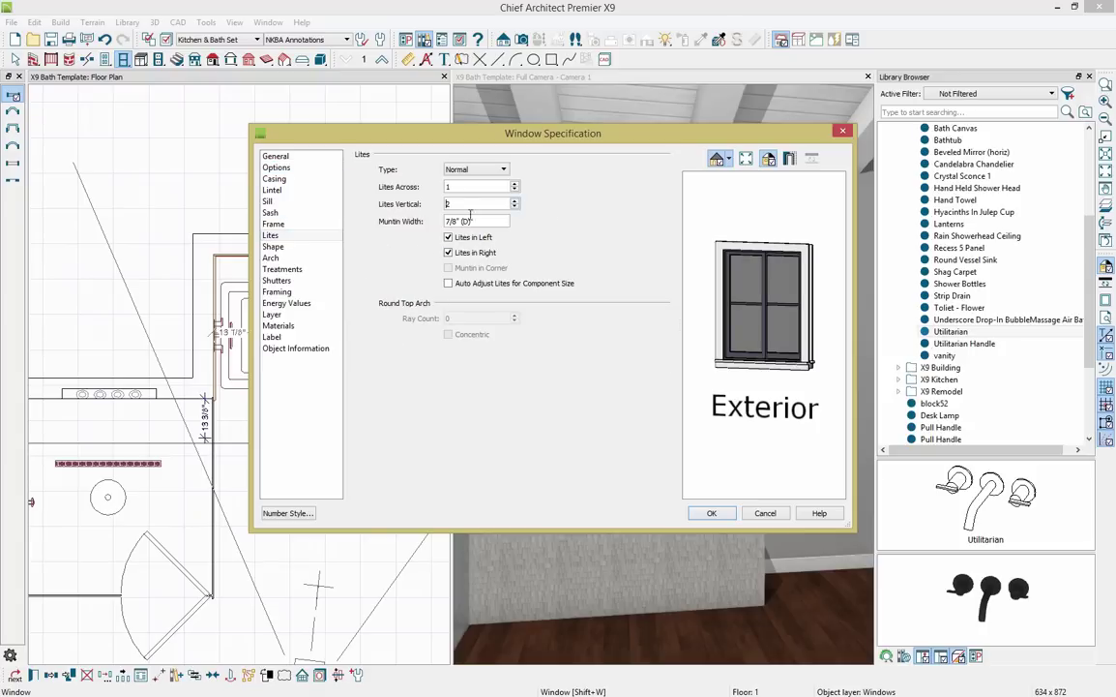
Give the alcove window the Pulled Curtain treatment from the core catalog's flat curtains and apply the window specification.
left_click(326, 270)
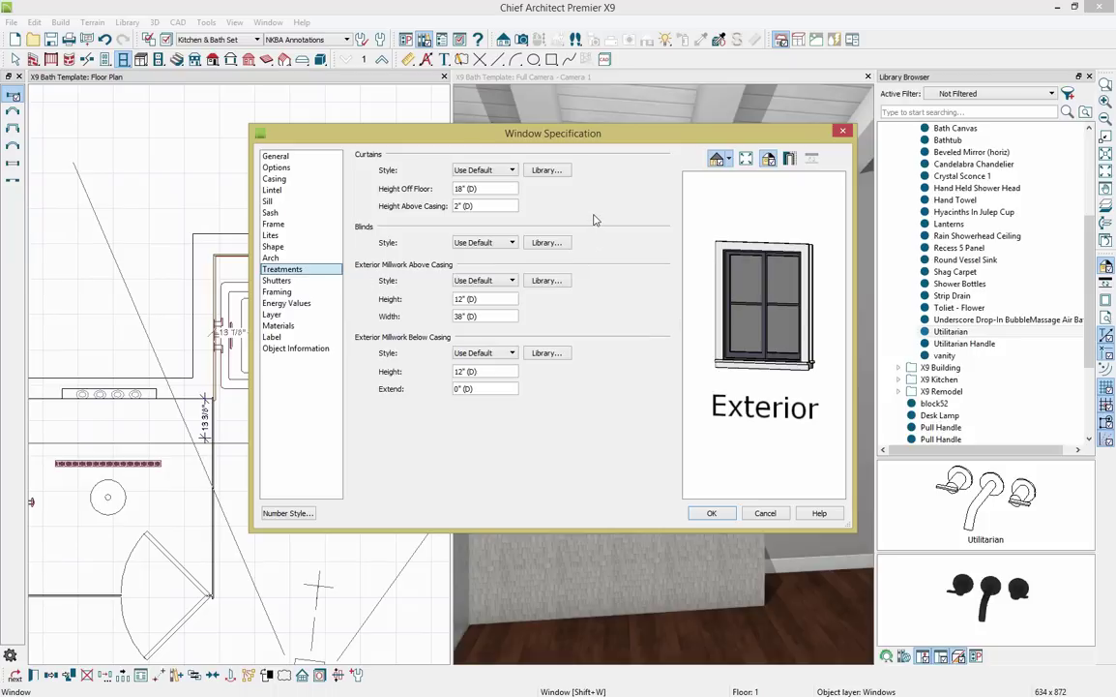
left_click(547, 171)
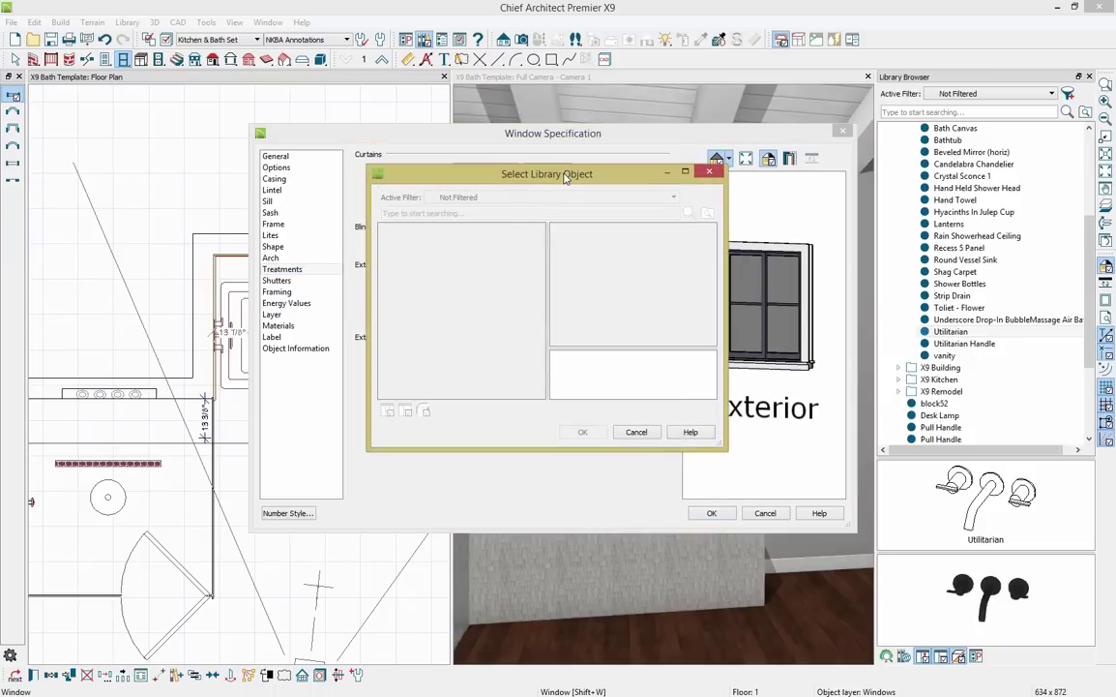
double_click(435, 229)
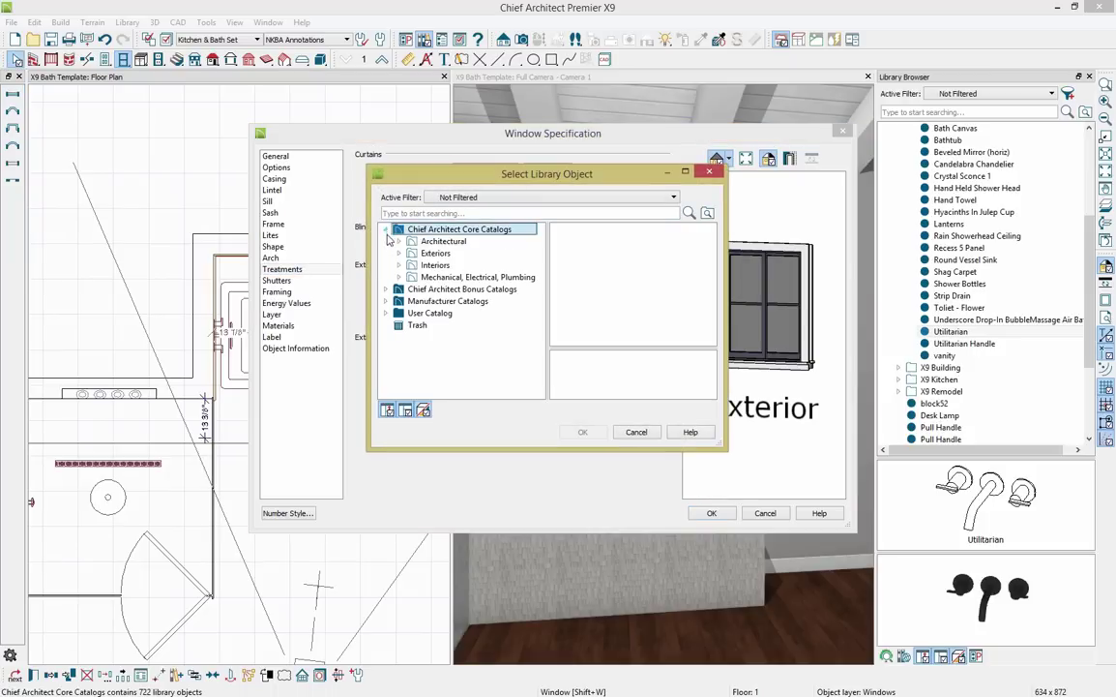
left_click(400, 265)
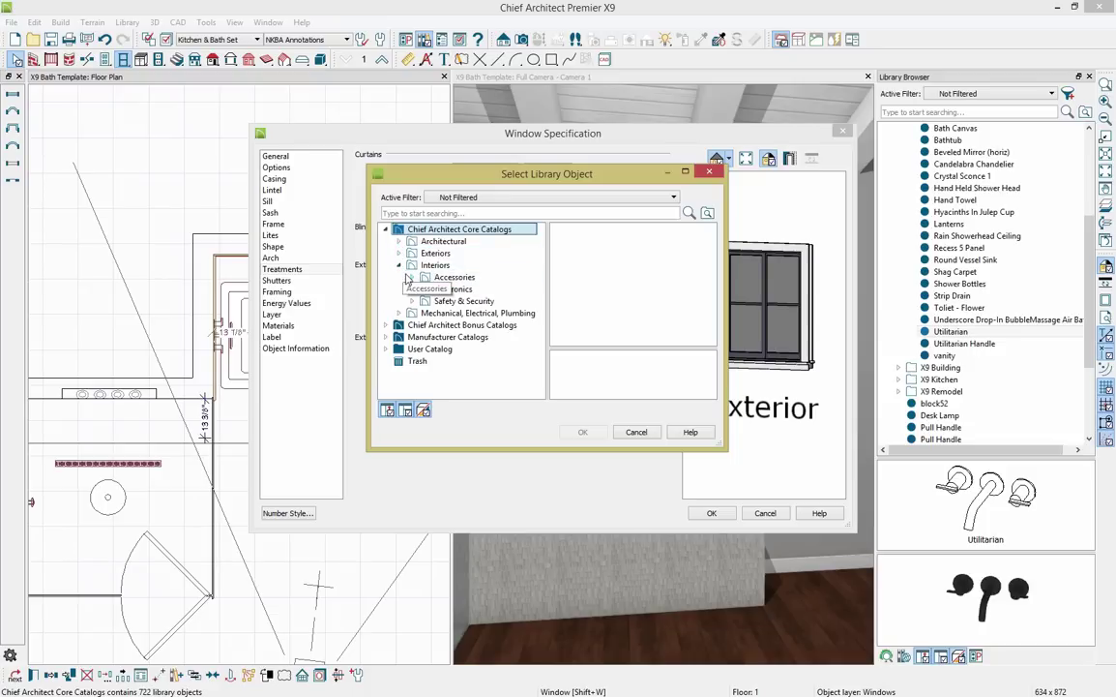
left_click(412, 277)
left_click(426, 289)
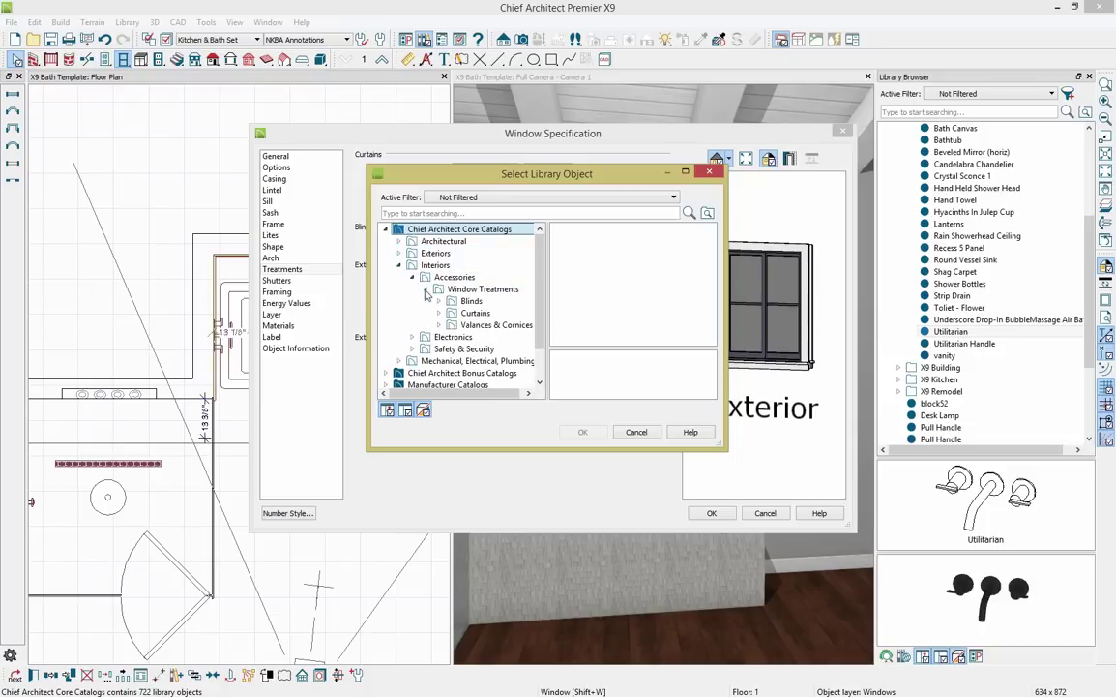
left_click(449, 314)
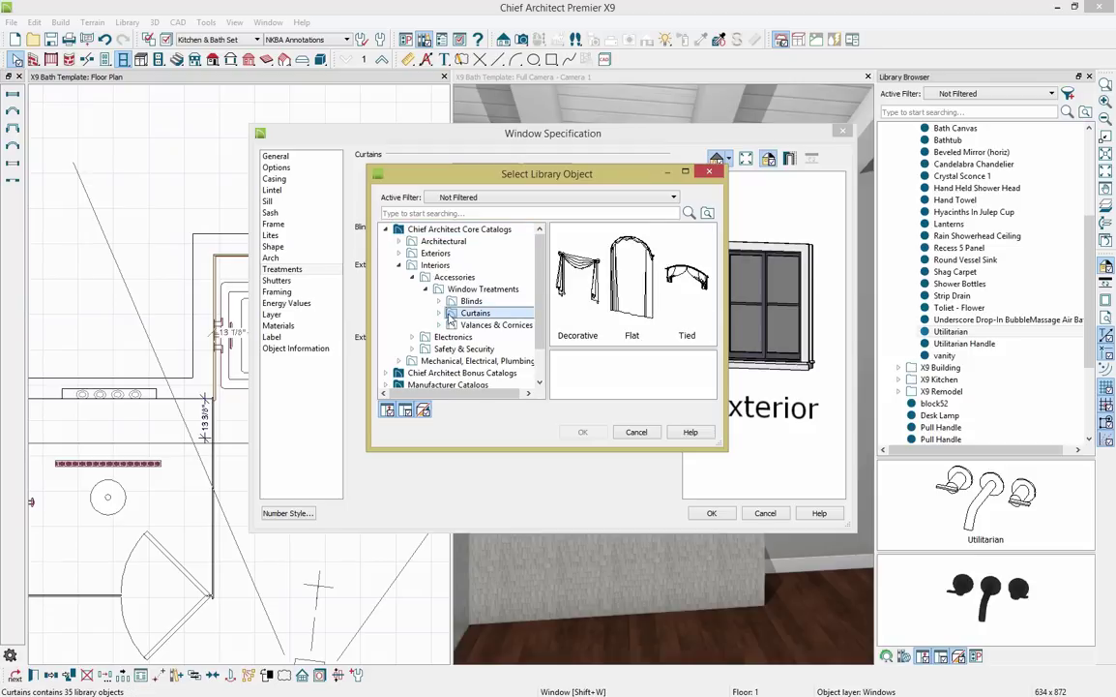
left_click(439, 314)
left_click(452, 338)
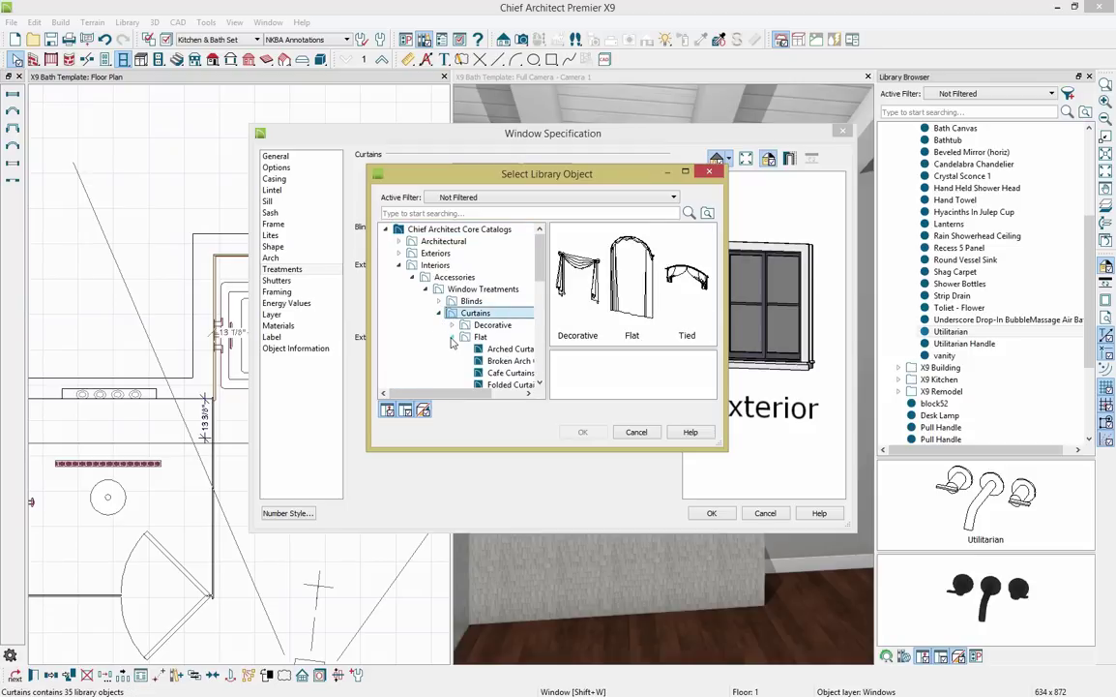
scroll(452, 341, "down", 3)
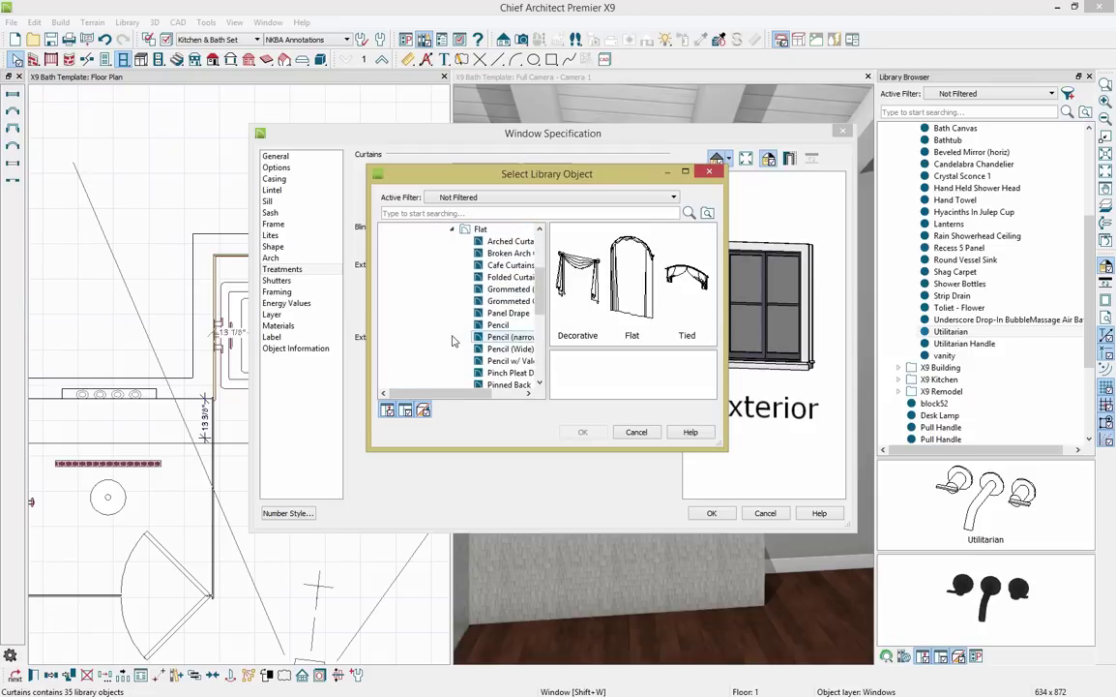
scroll(452, 340, "down", 2)
left_click_drag(548, 350, 578, 351)
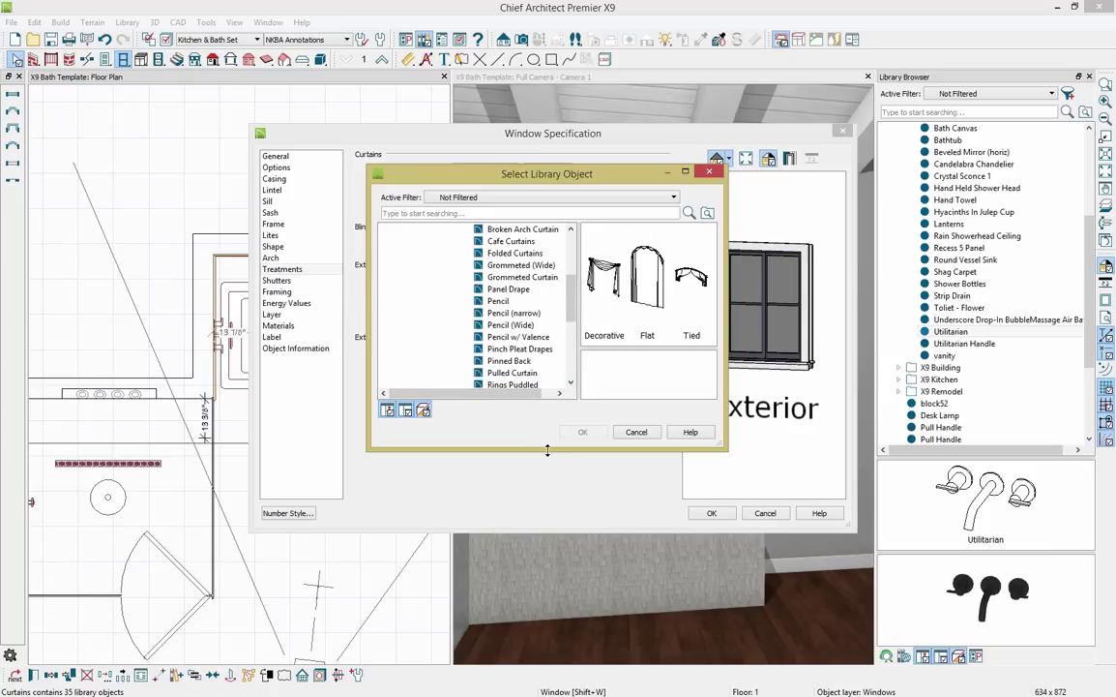
left_click_drag(548, 451, 550, 535)
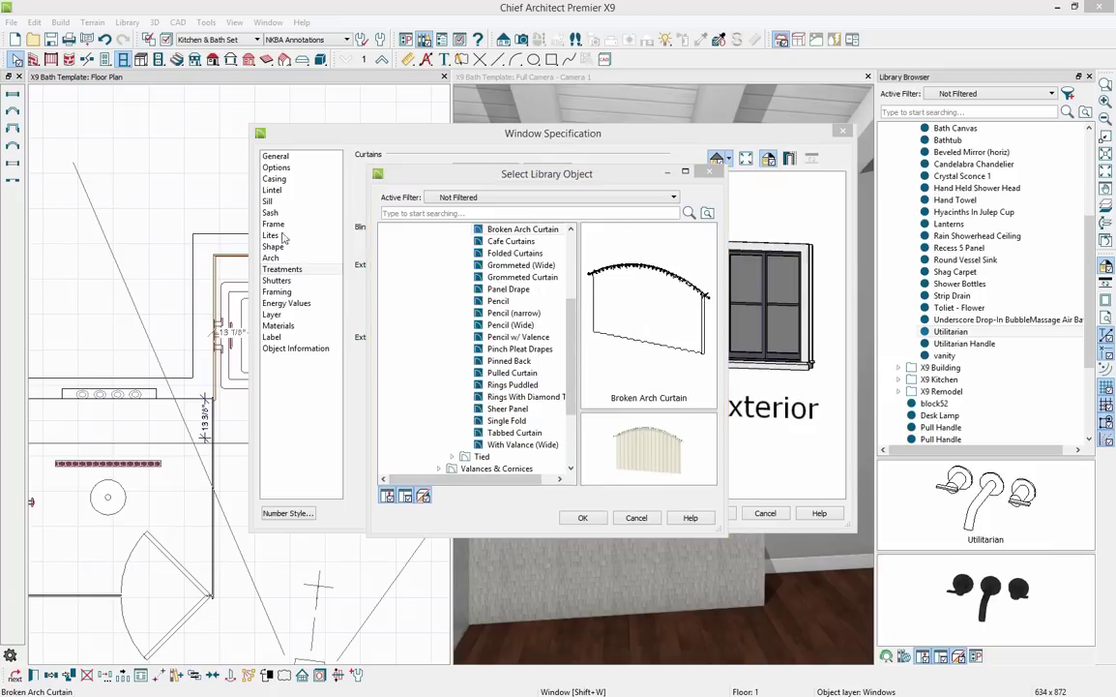
left_click(512, 372)
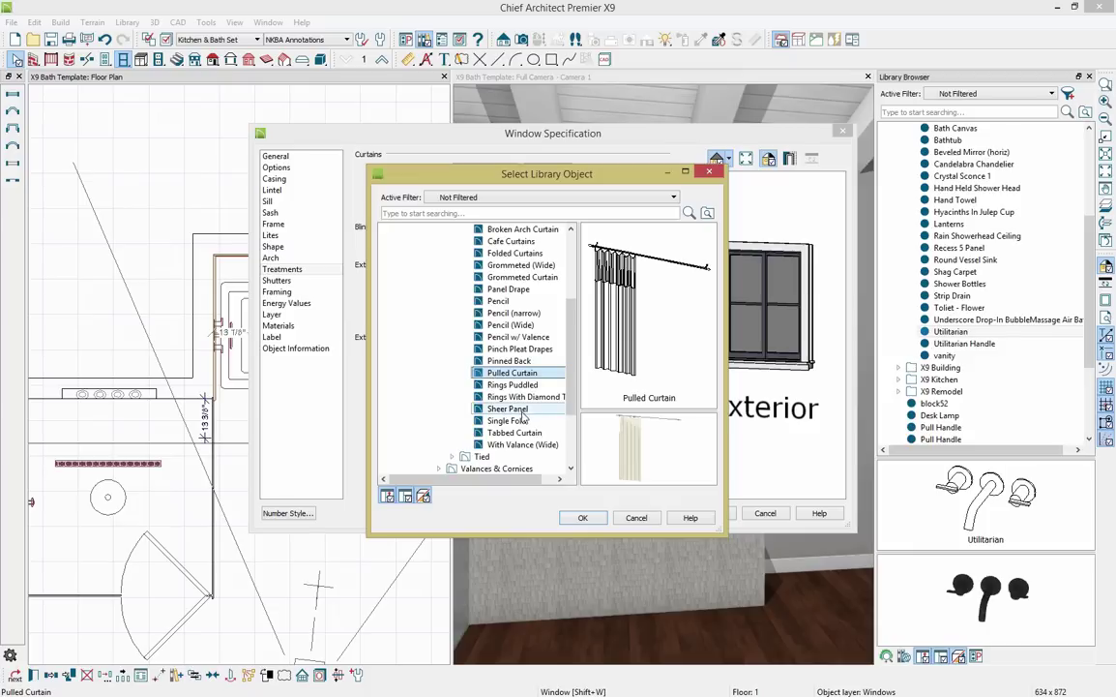
left_click(582, 518)
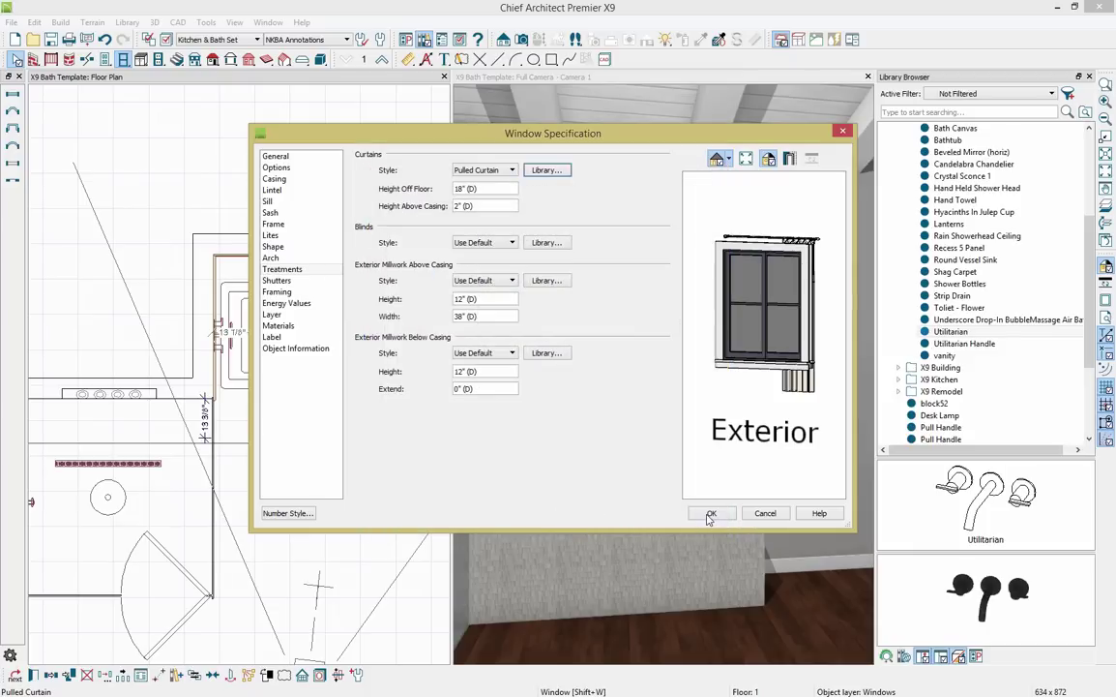
left_click(709, 515)
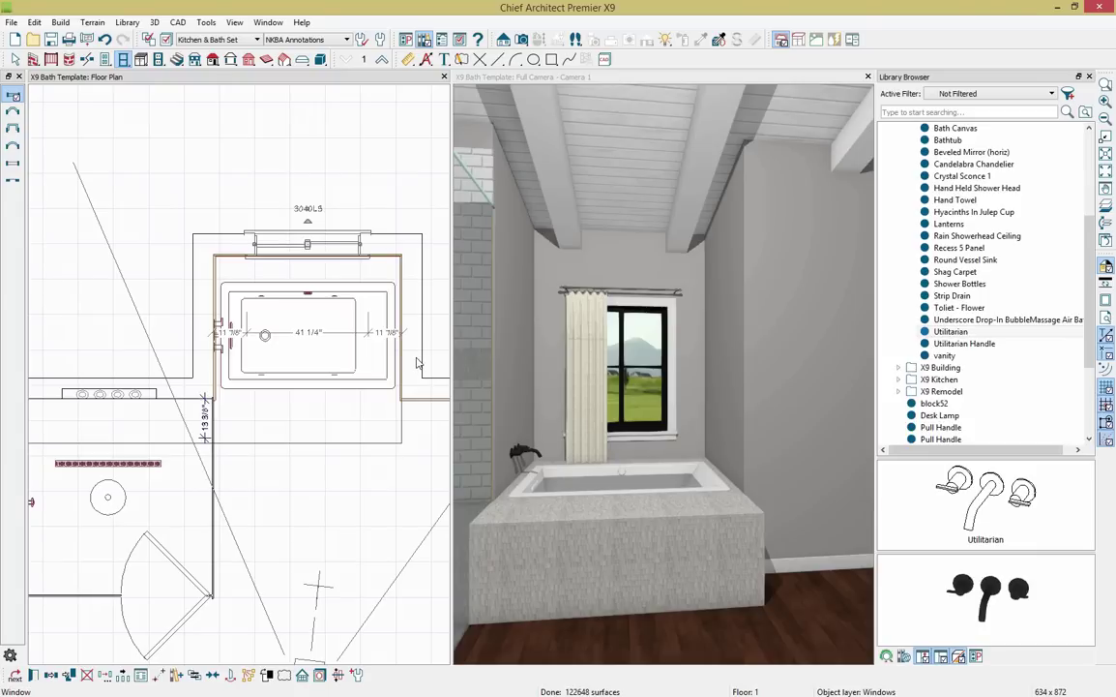
Stretch the alcove window at both ends to about 55" overall in the floor plan and center it in the alcove.
left_click(351, 248)
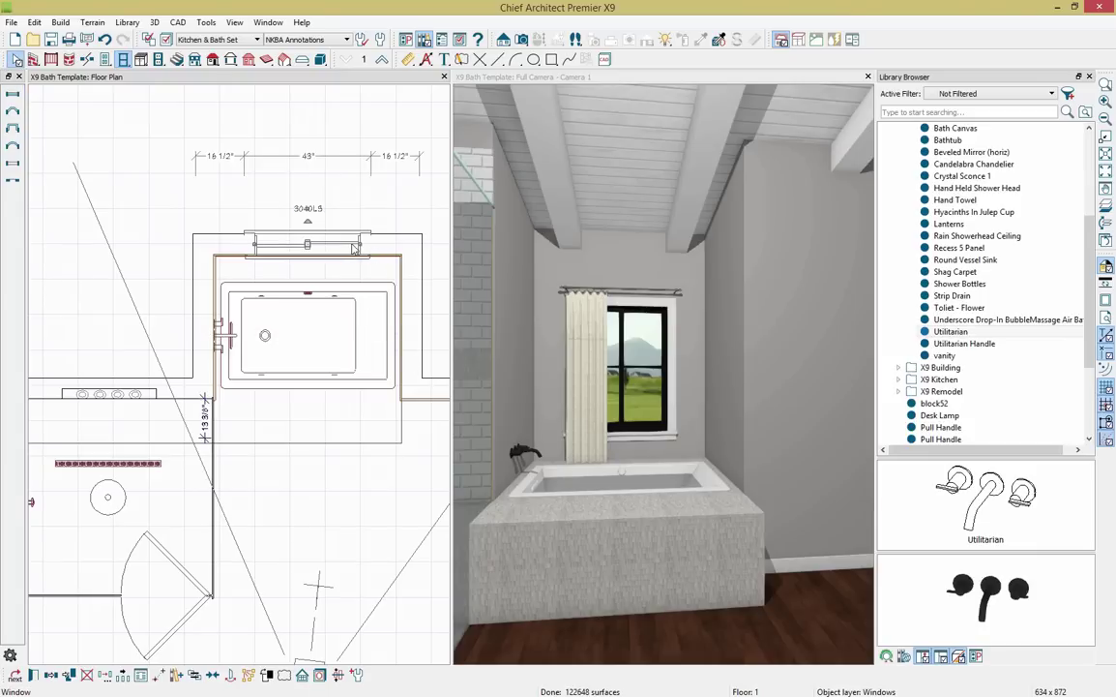
left_click_drag(359, 241, 382, 243)
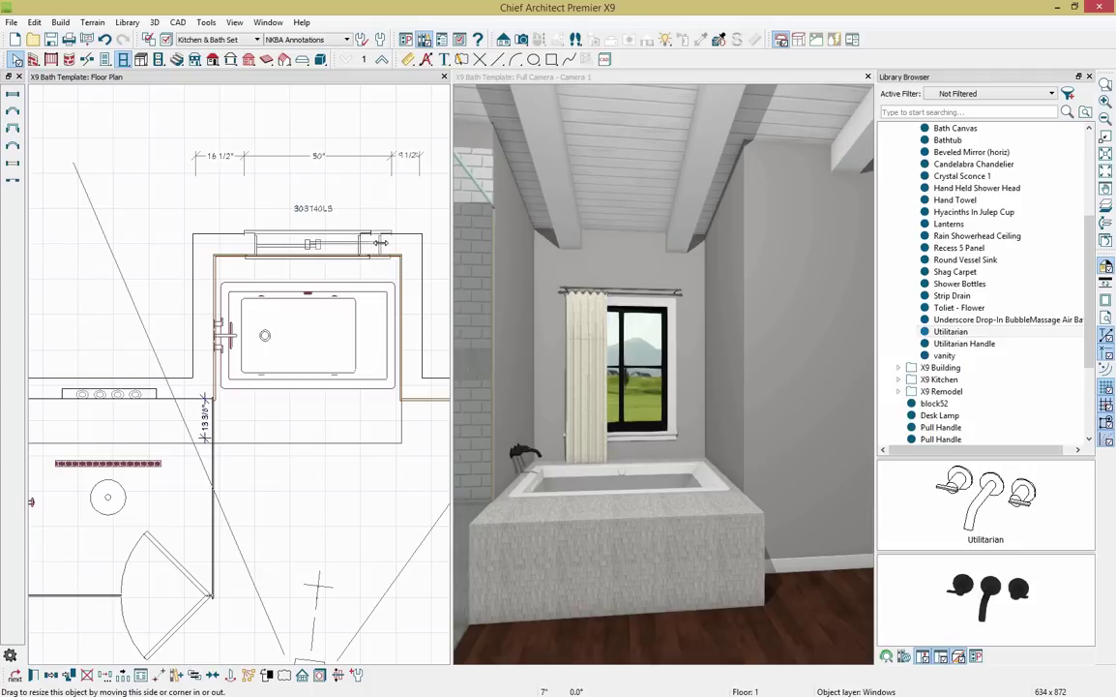
left_click_drag(254, 243, 241, 243)
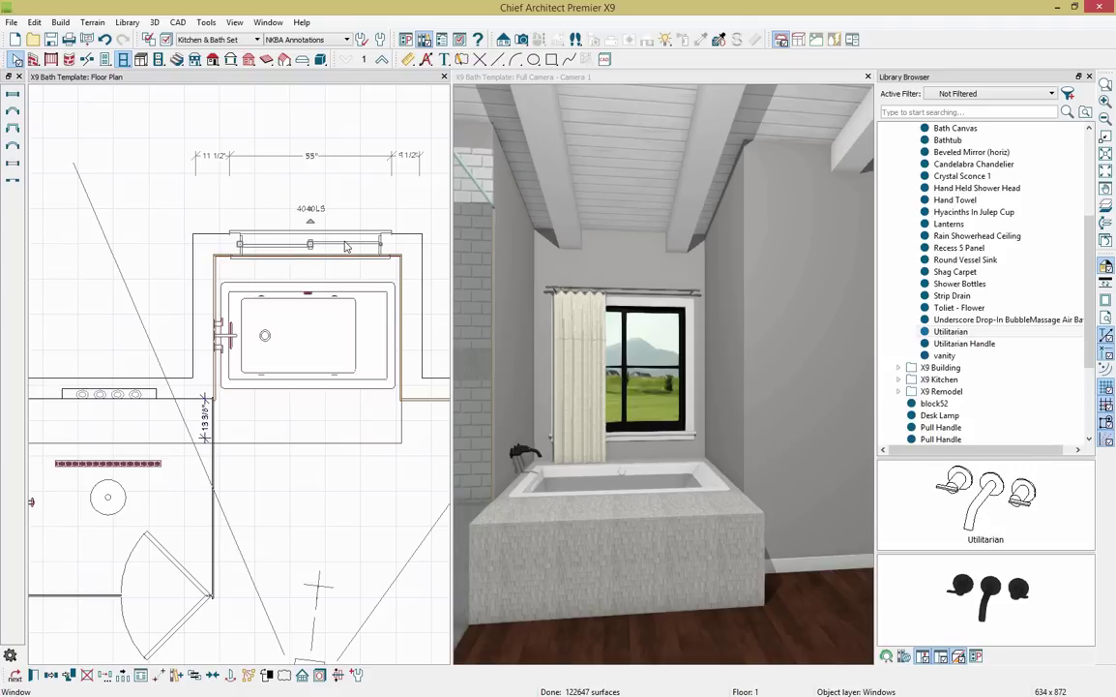
left_click(210, 676)
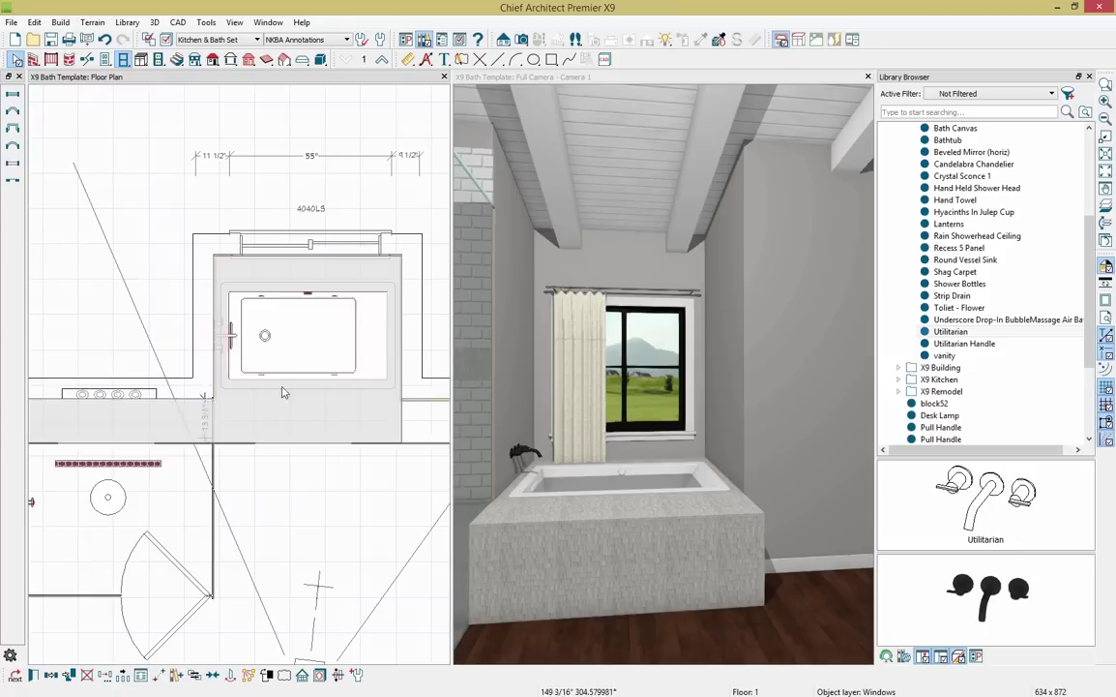
left_click(297, 312)
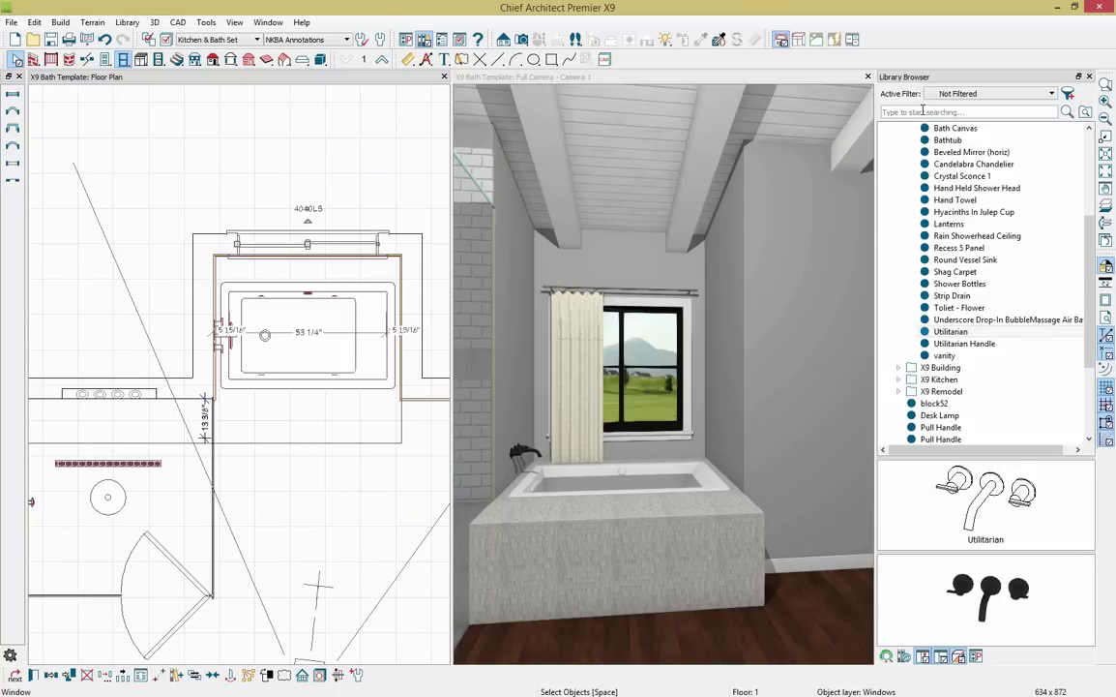
Search the library for cream and paint the alcove window's curtain with the plain pale grayish Cream material.
type("cream")
key("Return")
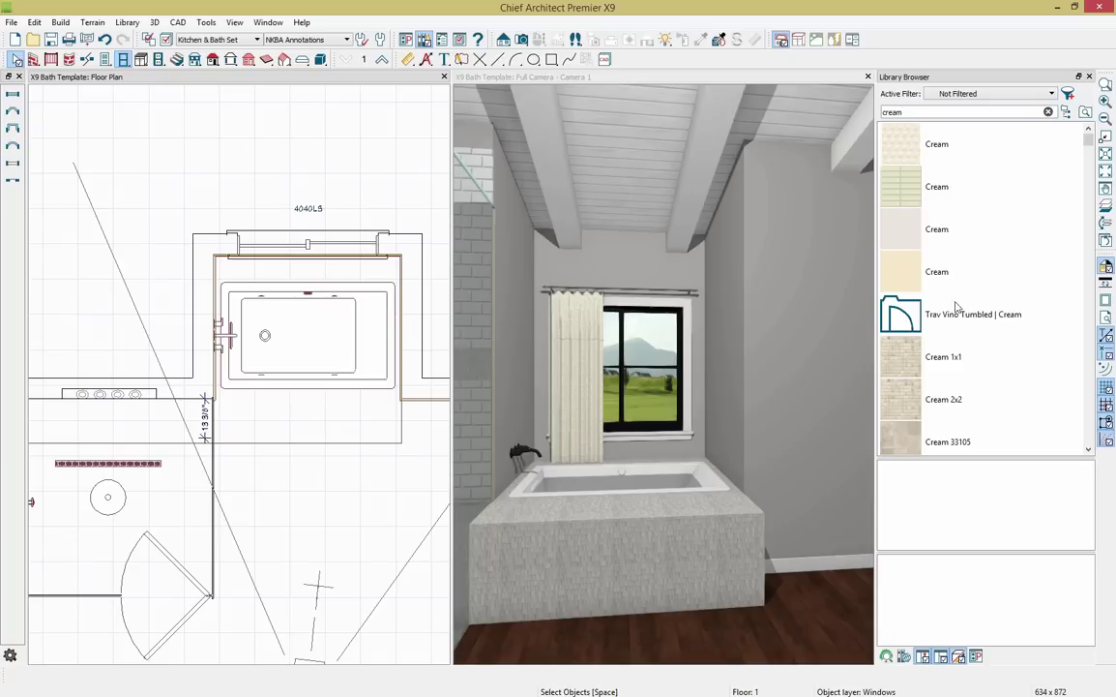
left_click(912, 237)
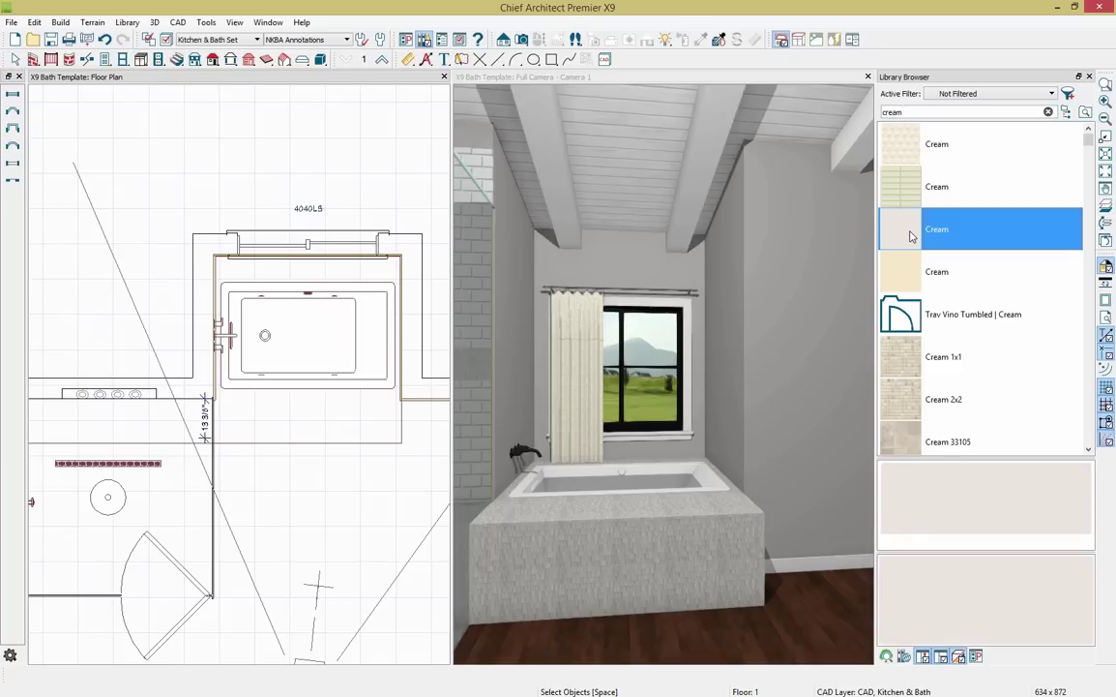
left_click(580, 362)
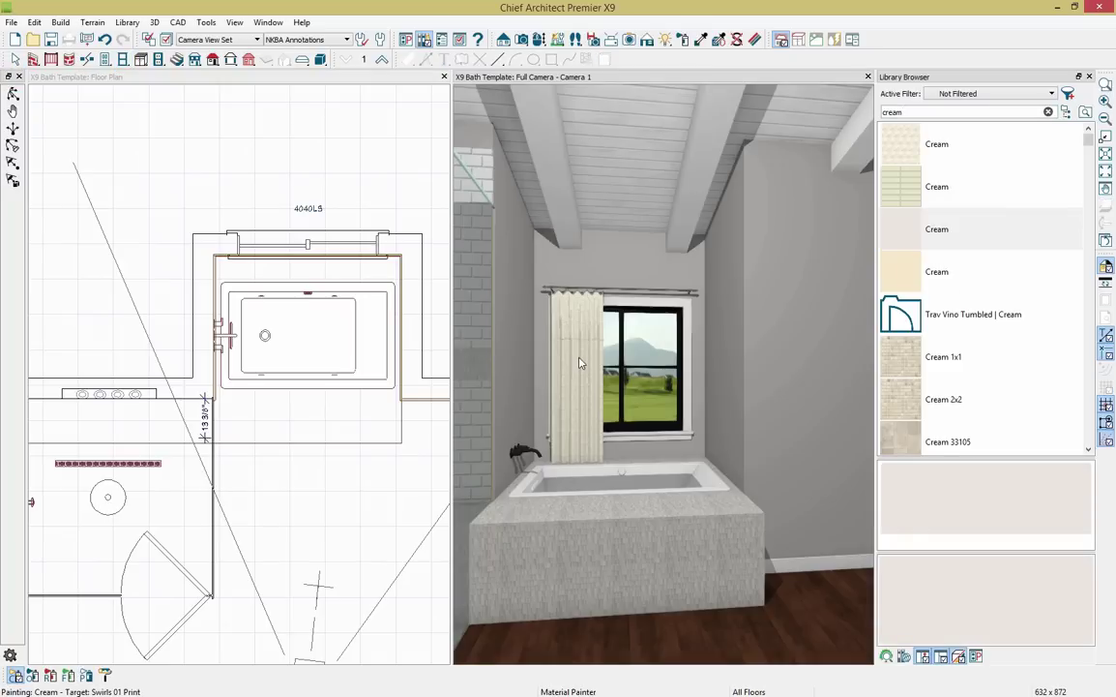
left_click(586, 364)
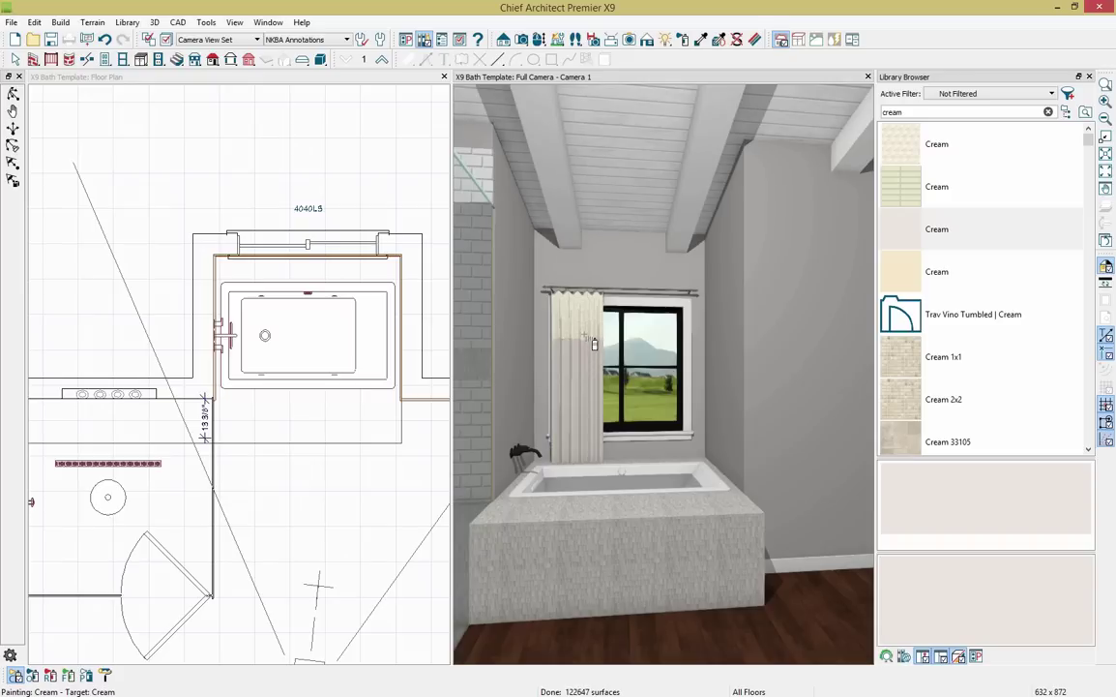
left_click(594, 343)
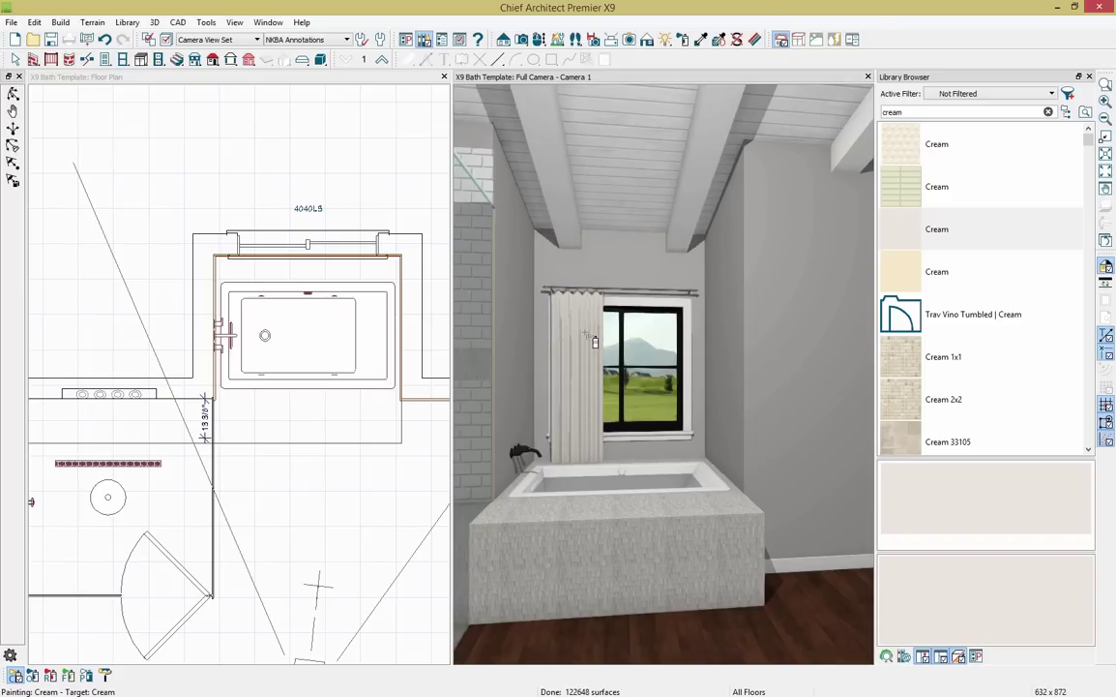
Draw two interior walls from the alcove's outer corner to the opposite exterior wall, boxing in the room corner beside the tub.
mouse_move(389, 356)
middle_mouse_down()
mouse_move(285, 232)
mouse_move(188, 207)
middle_mouse_up()
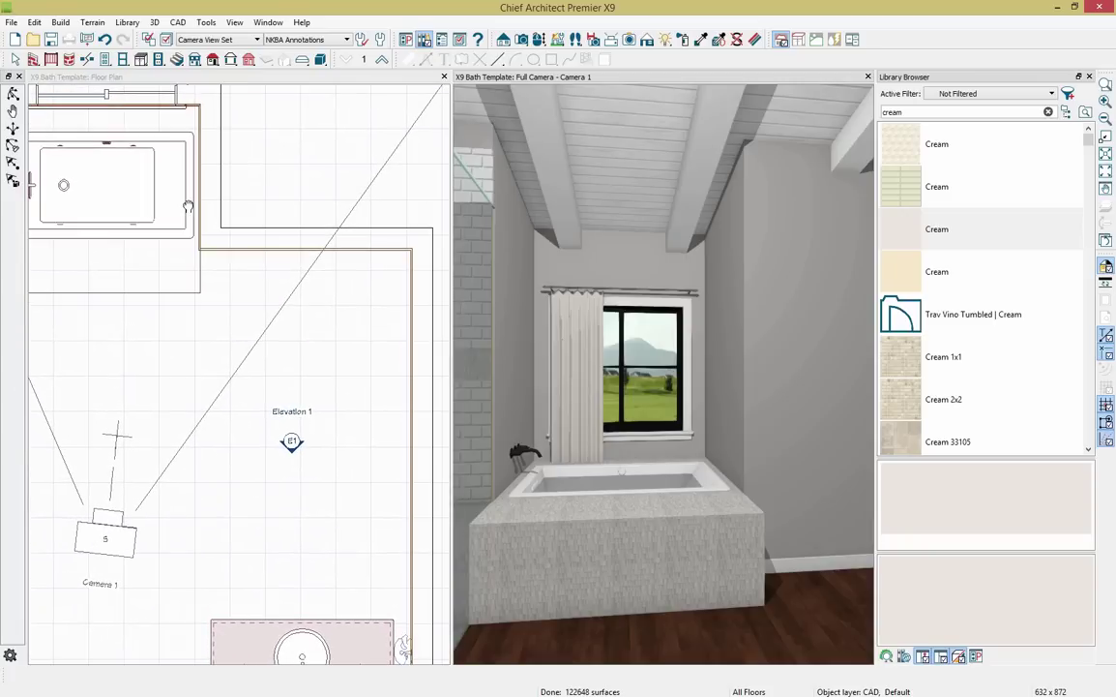
left_click(230, 433)
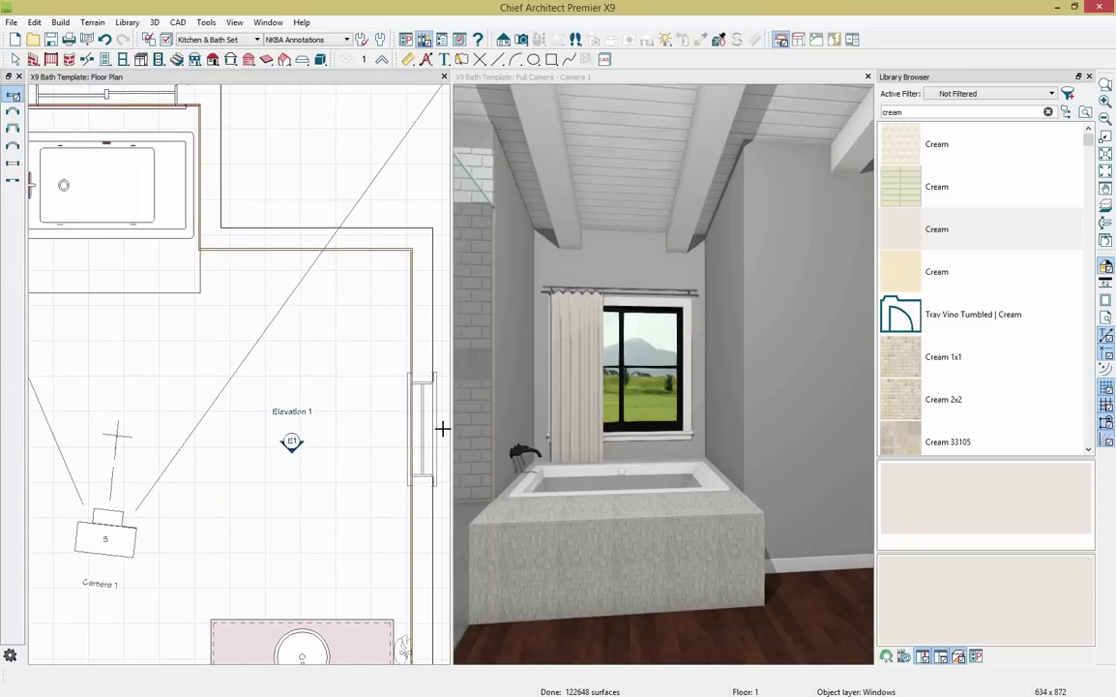
left_click(32, 60)
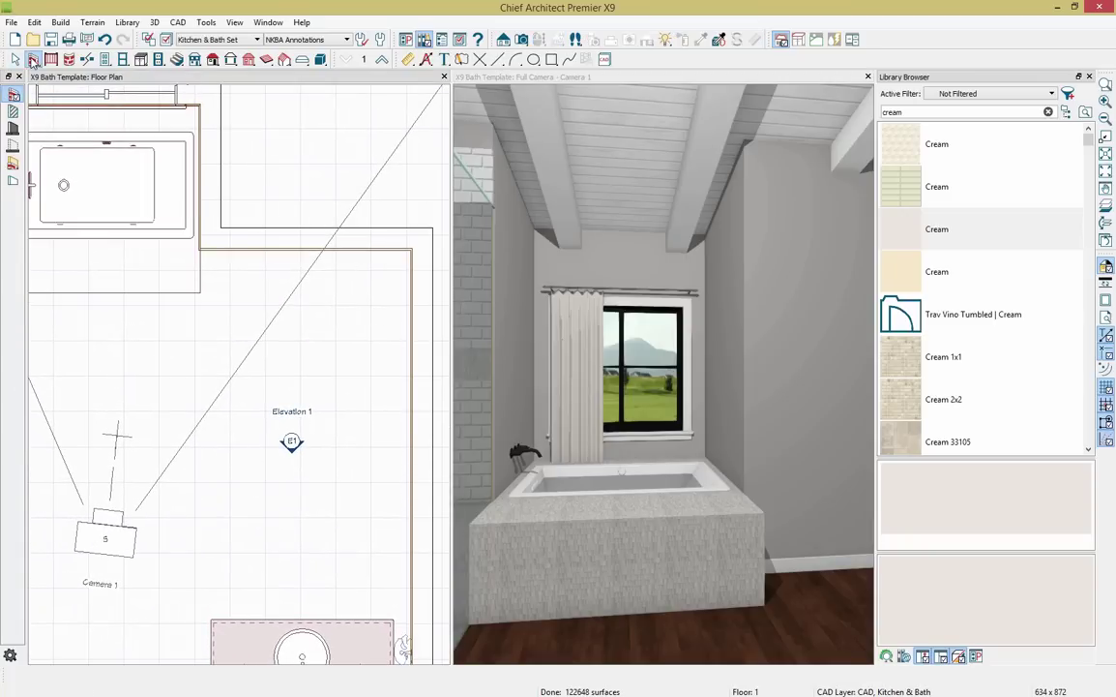
left_click(13, 112)
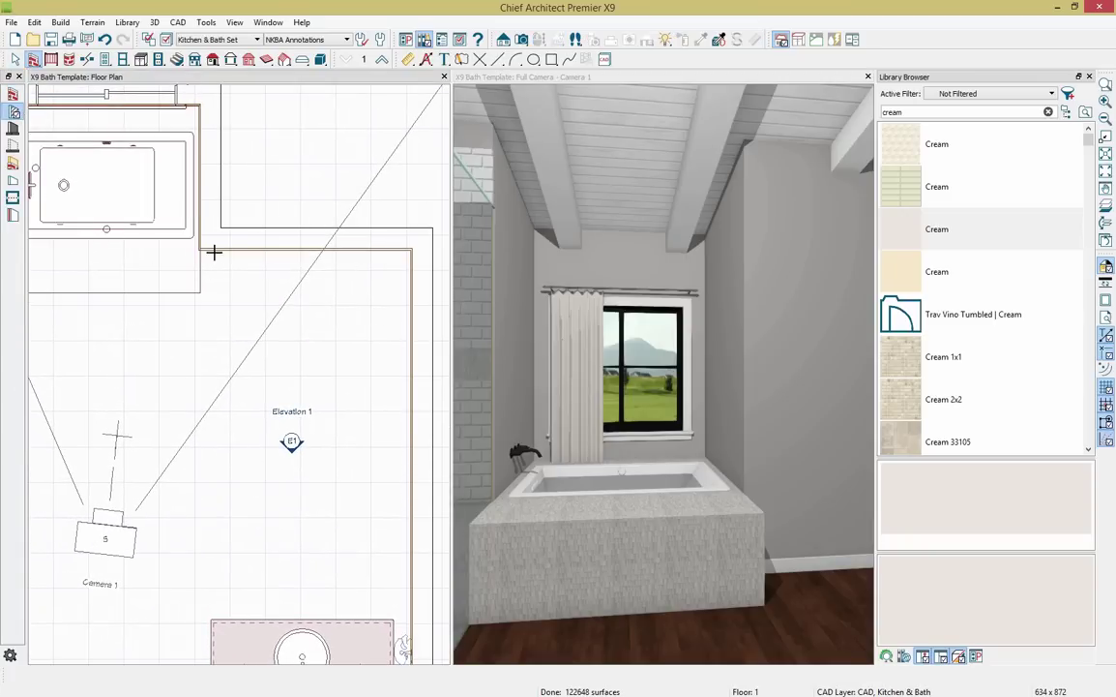
mouse_move(212, 257)
left_mouse_down()
mouse_move(196, 354)
mouse_move(412, 355)
left_mouse_up()
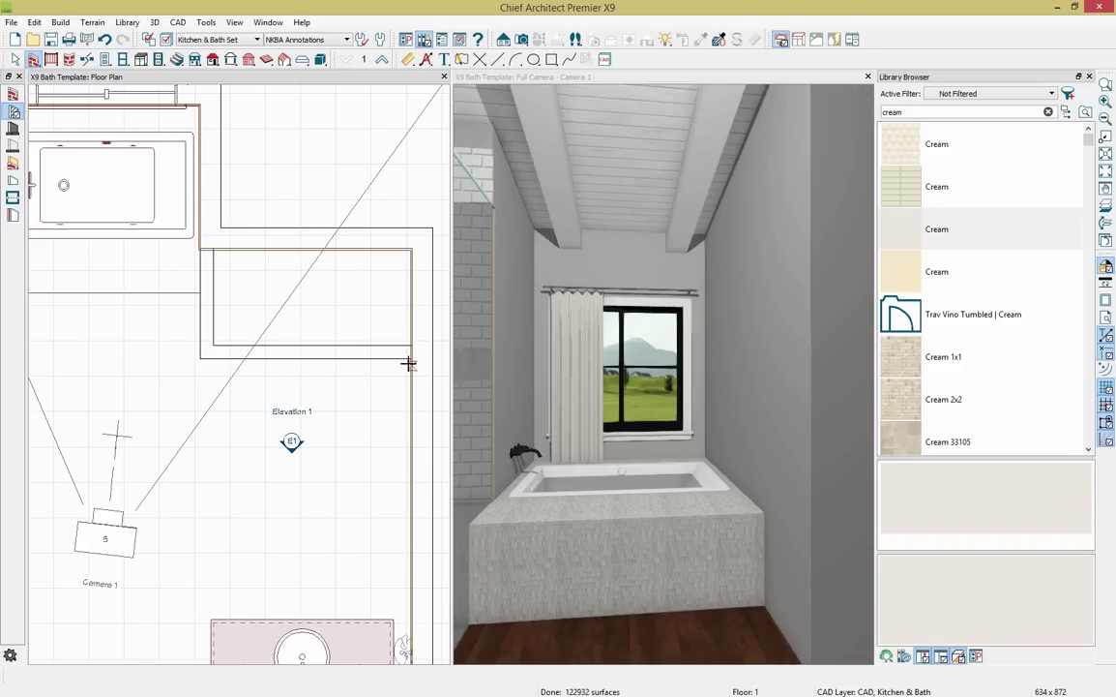
Copy the curtained alcove window onto the adjoining alcove side wall beside the bathtub.
left_click(716, 416)
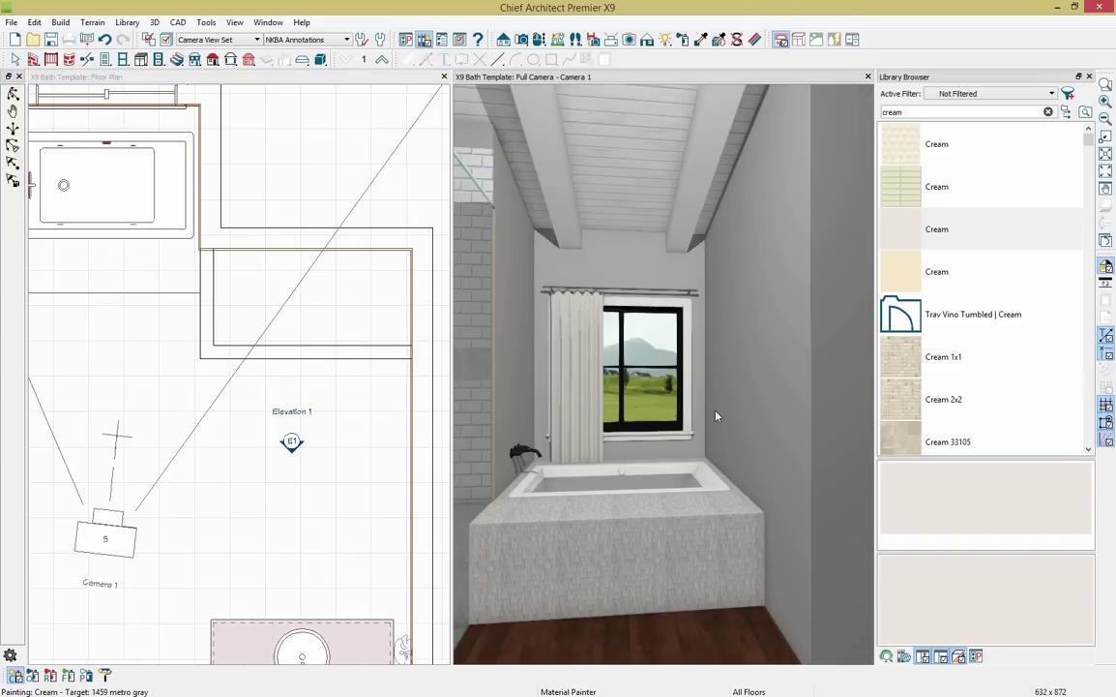
left_click_drag(563, 145, 669, 219)
left_click(181, 312)
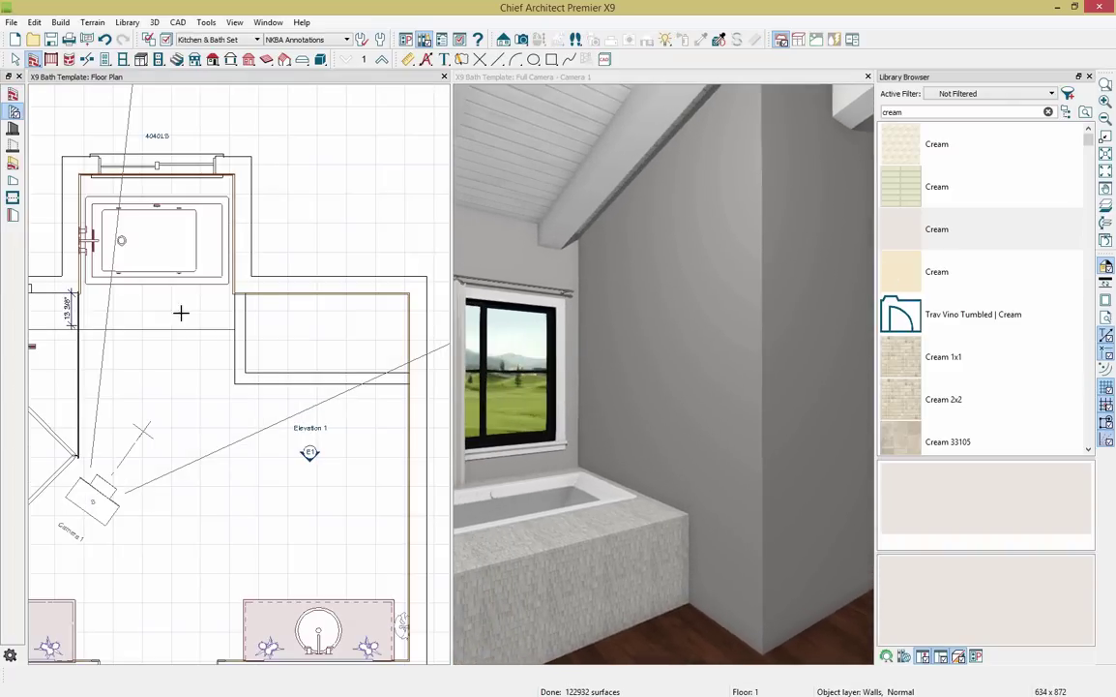
left_click(191, 165)
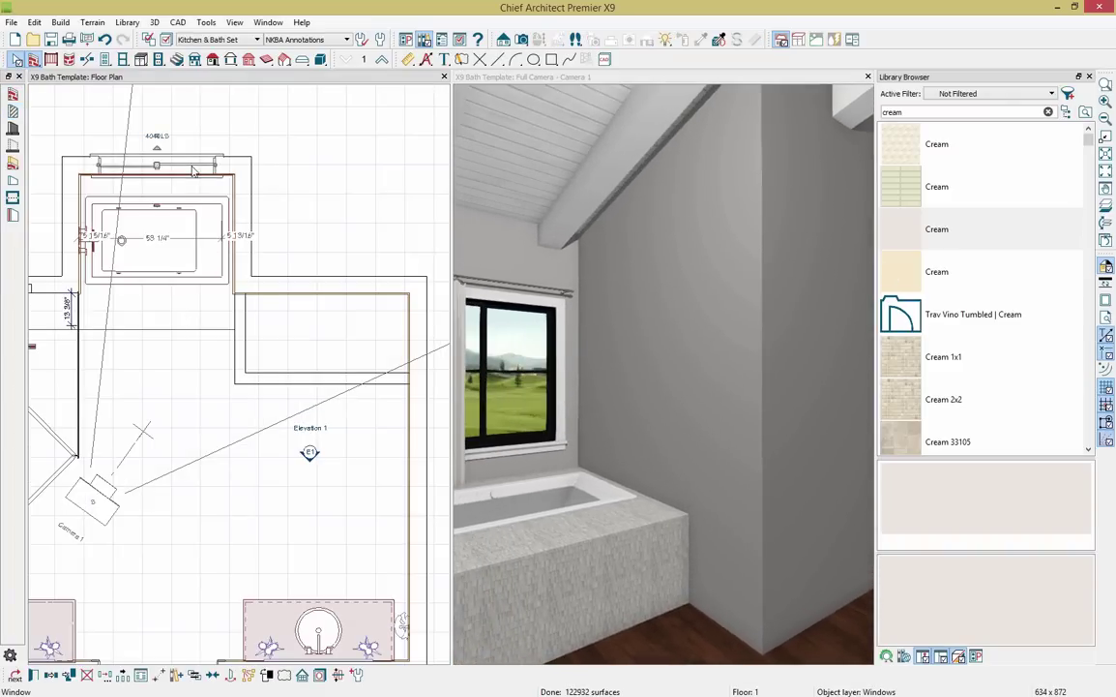
left_click(51, 674)
left_click(242, 230)
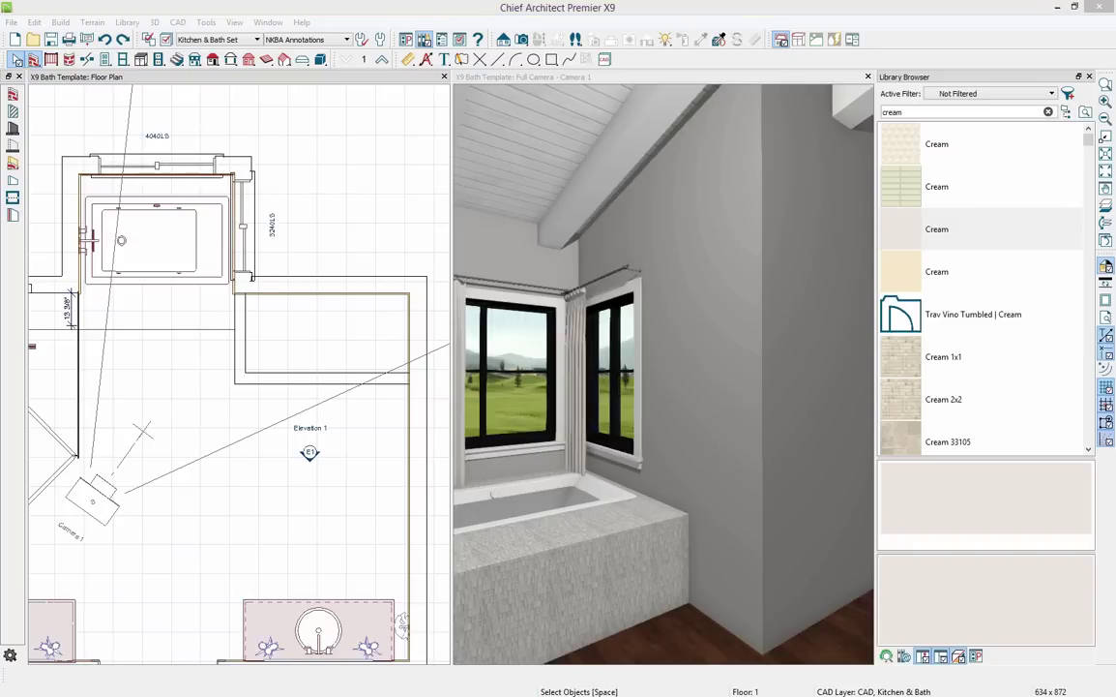
Set the copied side window's width to 30" and shift it slightly along the wall away from the alcove corner.
double_click(243, 249)
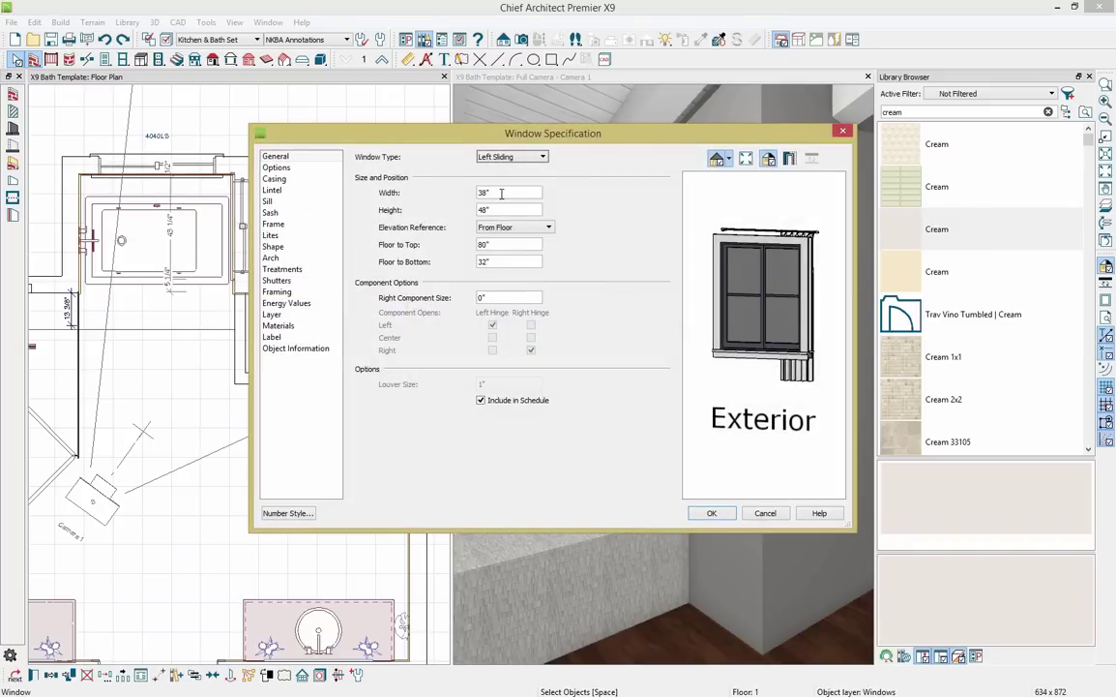
left_click_drag(501, 192, 464, 192)
type("3")
key("Return")
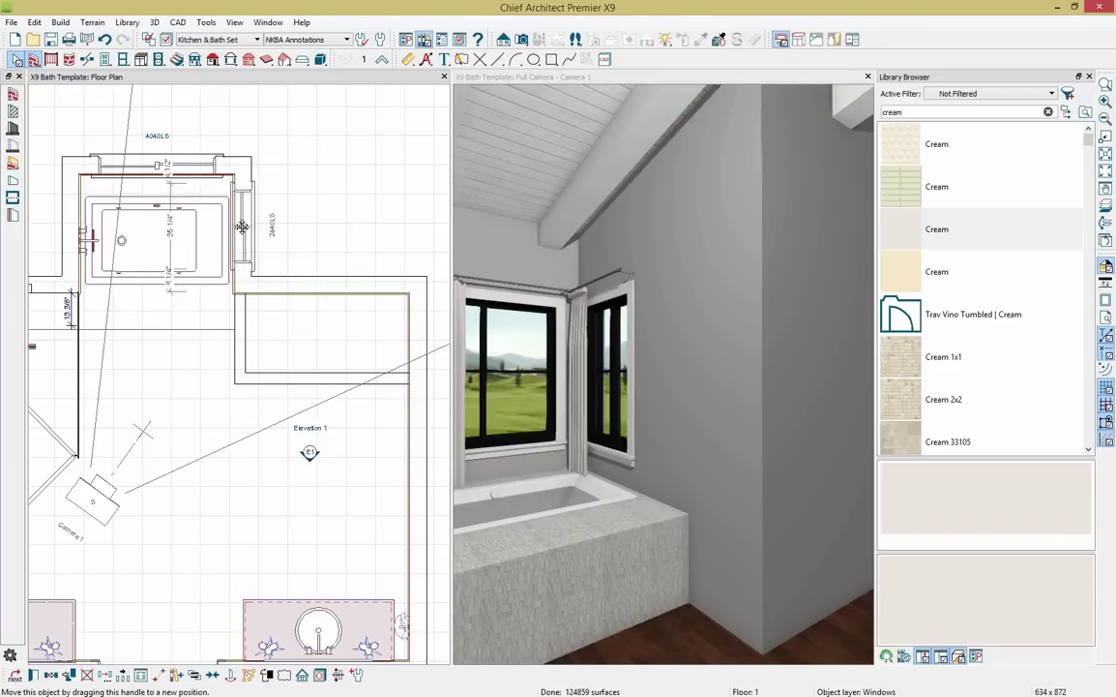
left_click_drag(238, 238, 239, 240)
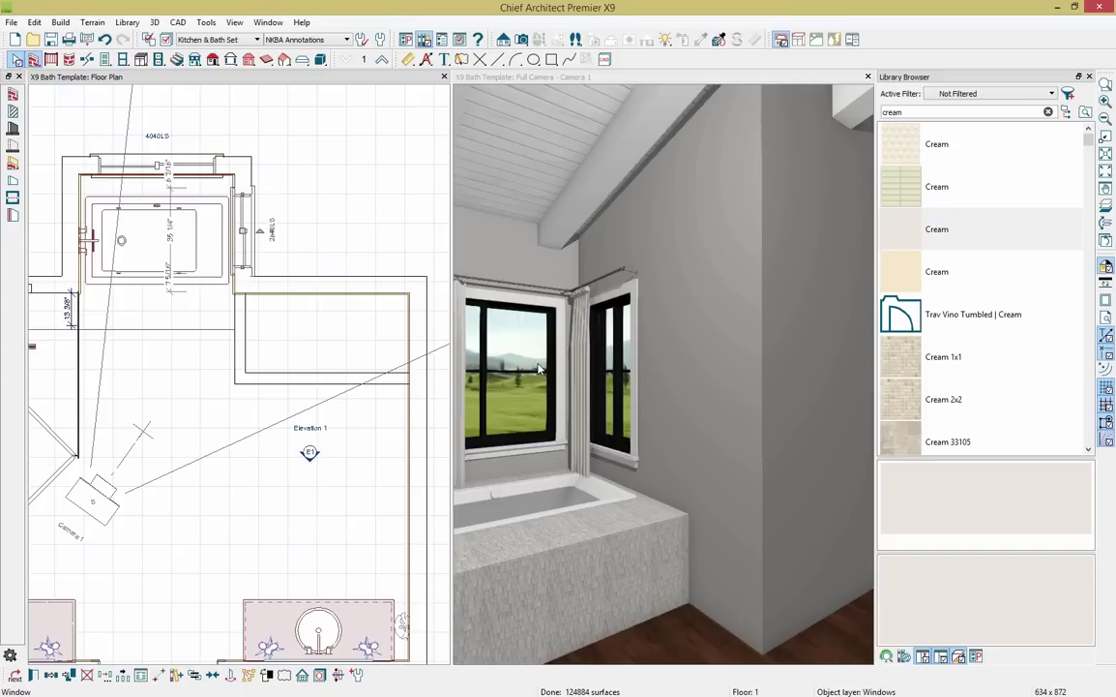
Draw a tall rectangular custom backsplash panel on the wall beside the copied side window in the camera view.
left_click(142, 60)
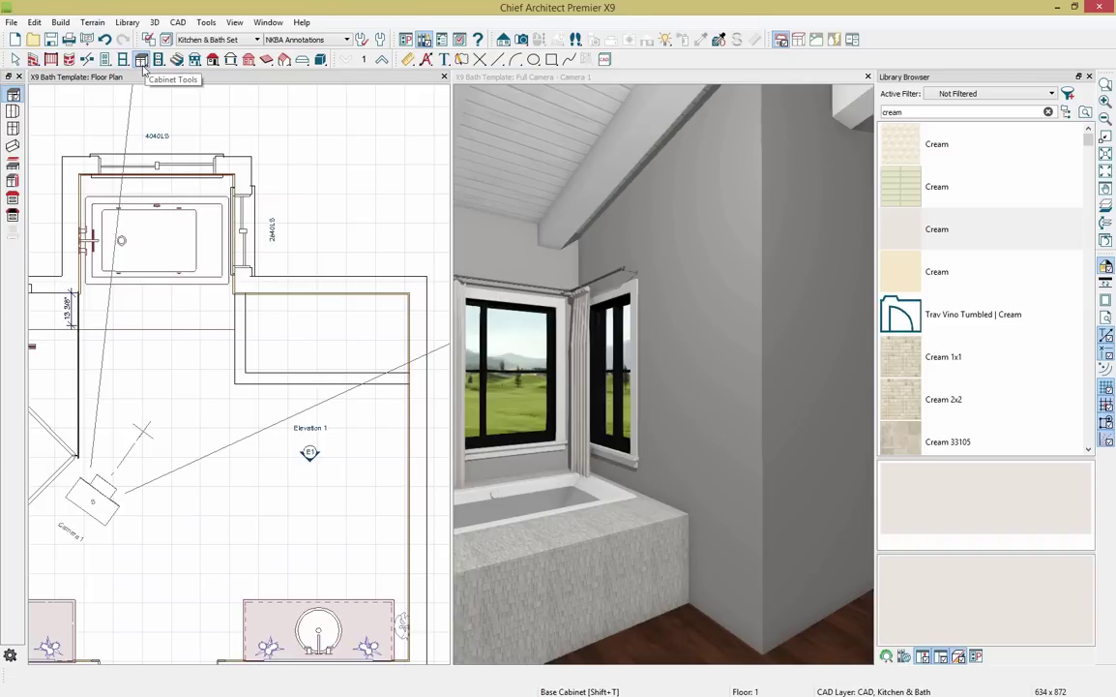
left_click(685, 362)
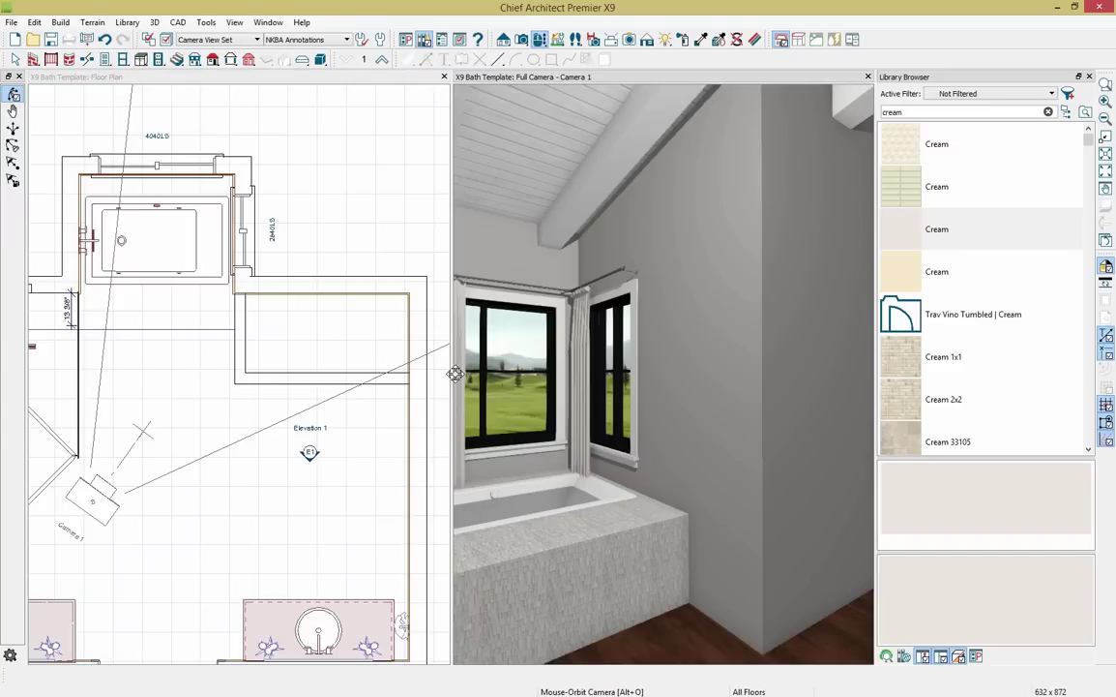
left_click(140, 60)
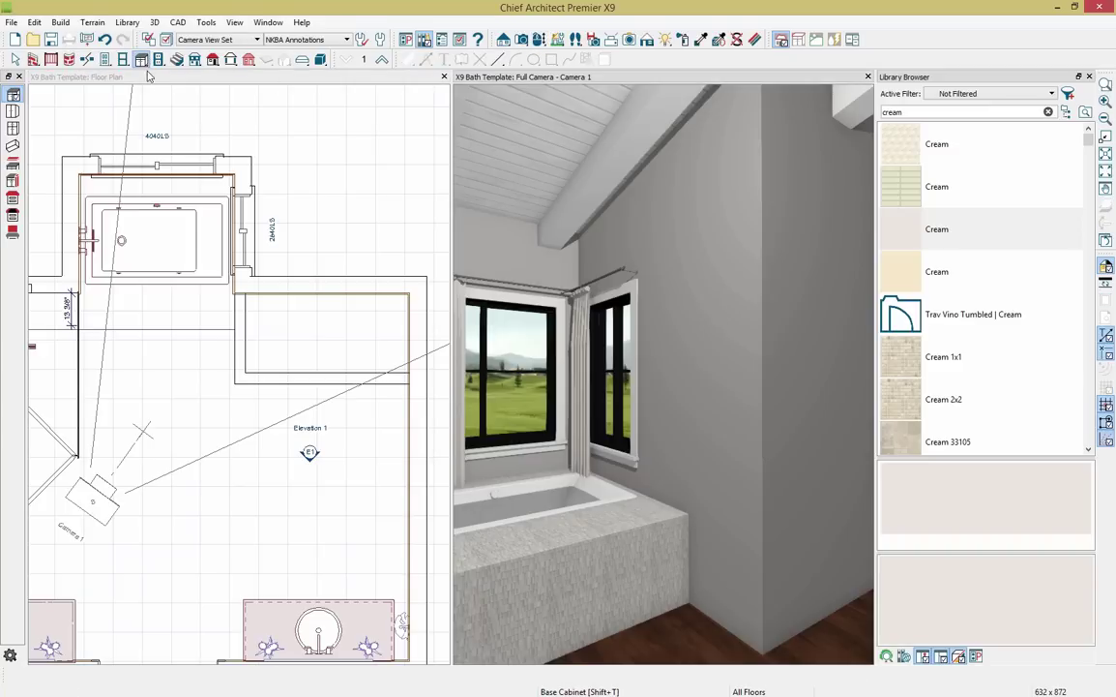
left_click(13, 233)
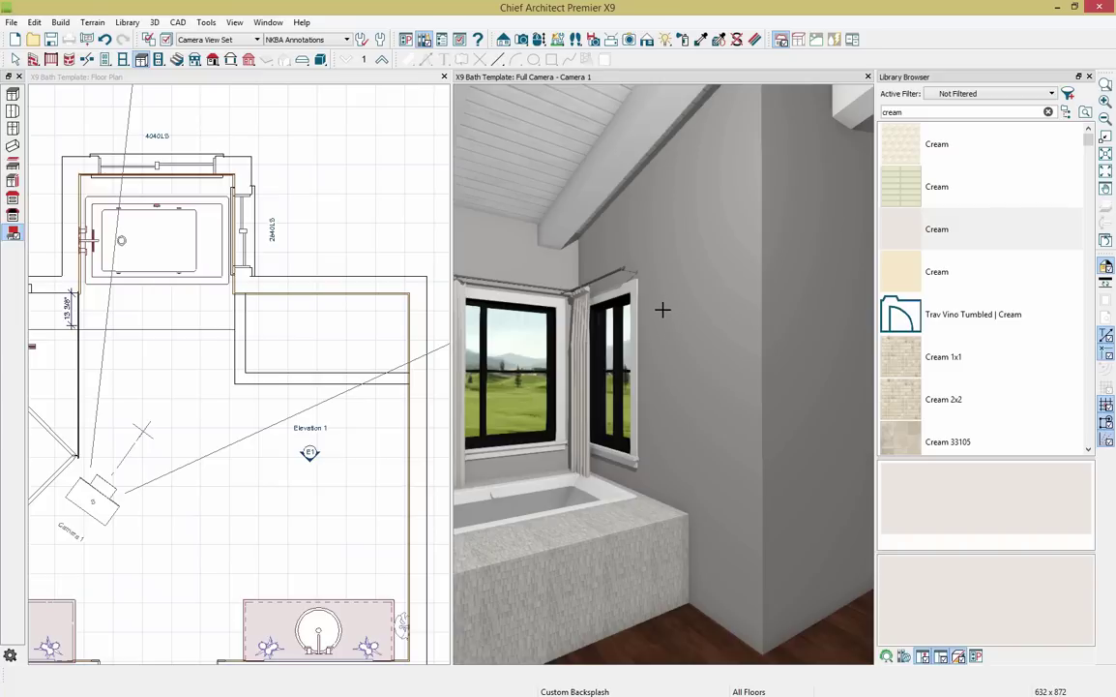
mouse_move(662, 310)
left_mouse_down()
mouse_move(658, 391)
mouse_move(687, 445)
mouse_move(720, 451)
mouse_move(728, 468)
left_mouse_up()
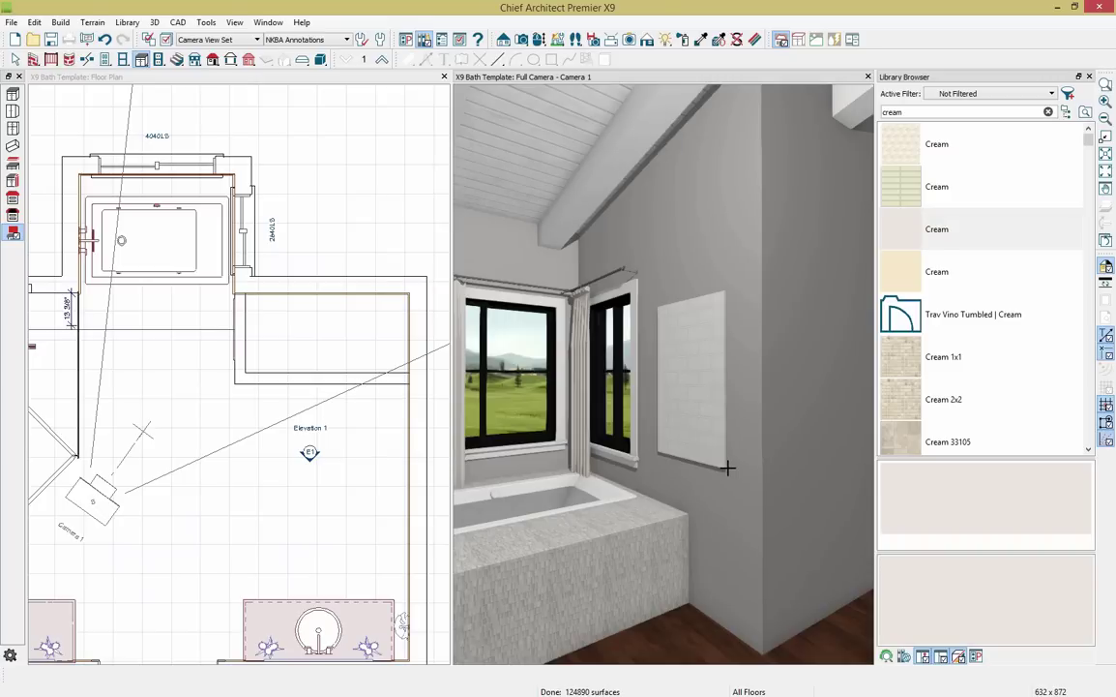
Set the custom backsplash's material layer thickness to 1" and apply the specification.
double_click(699, 364)
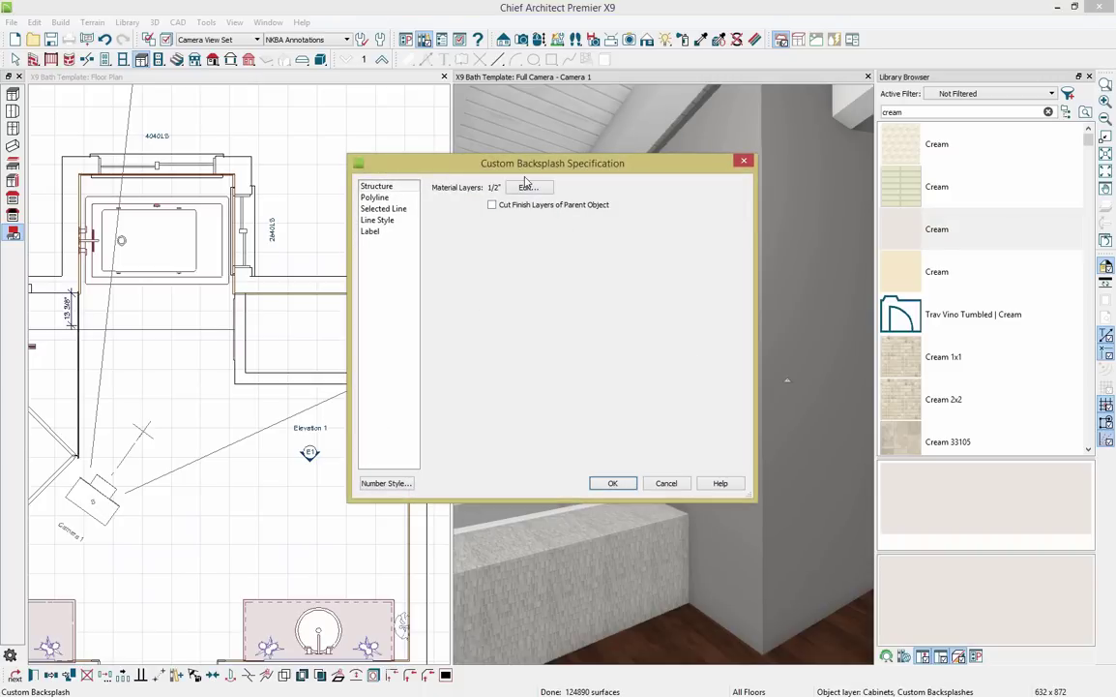
left_click(527, 187)
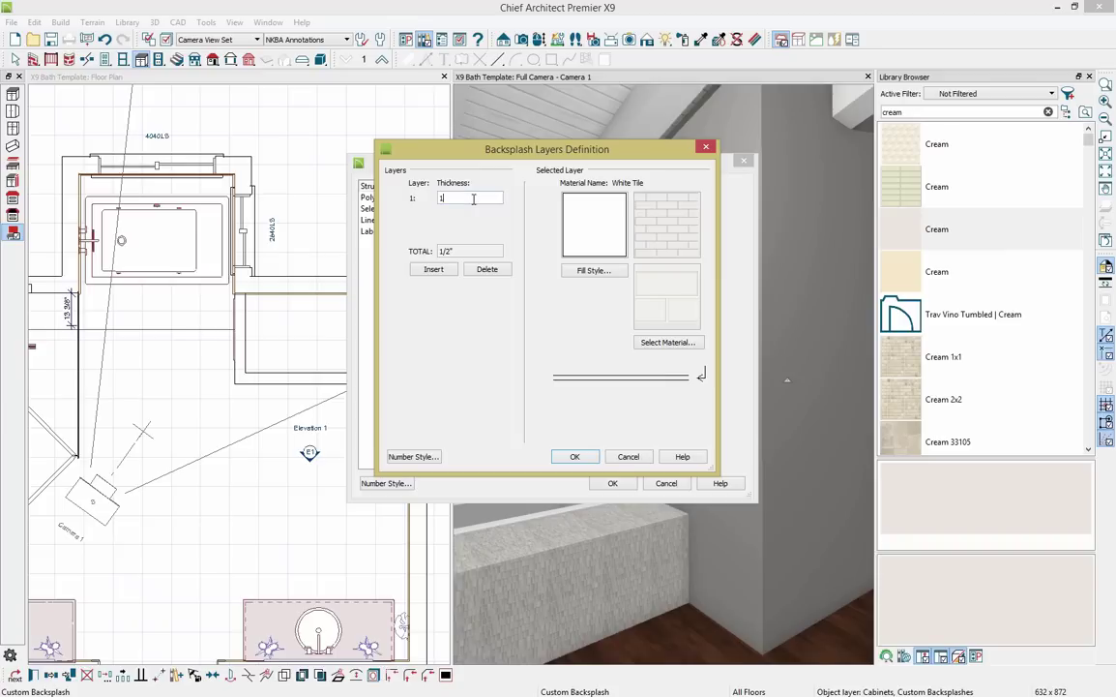
key("Return")
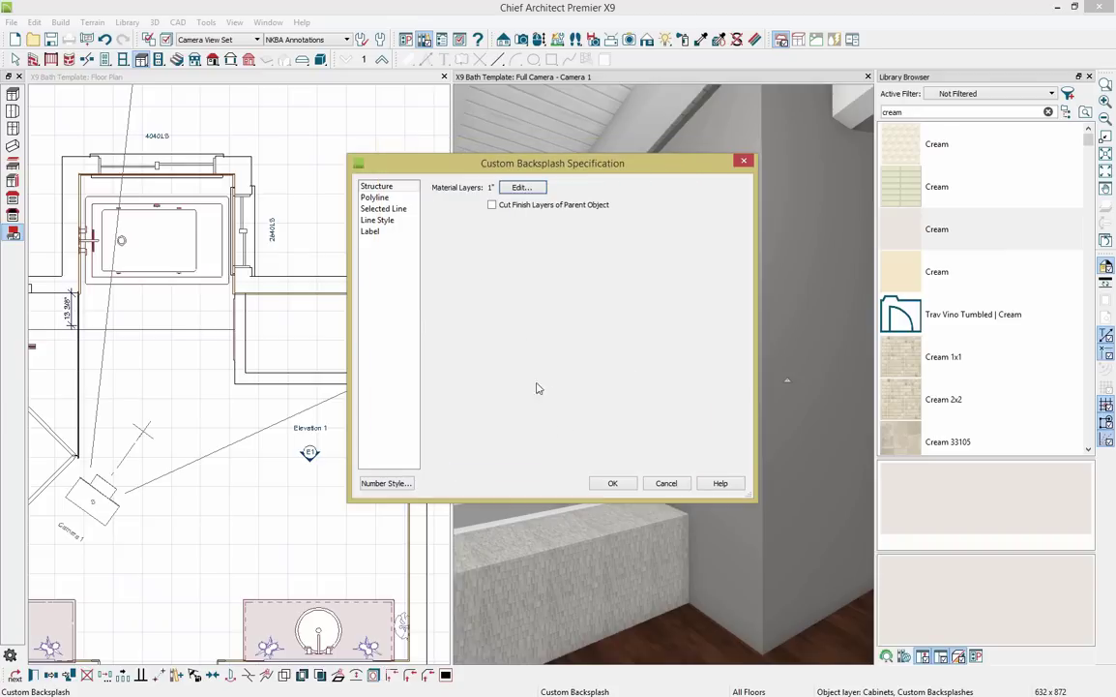
left_click(612, 483)
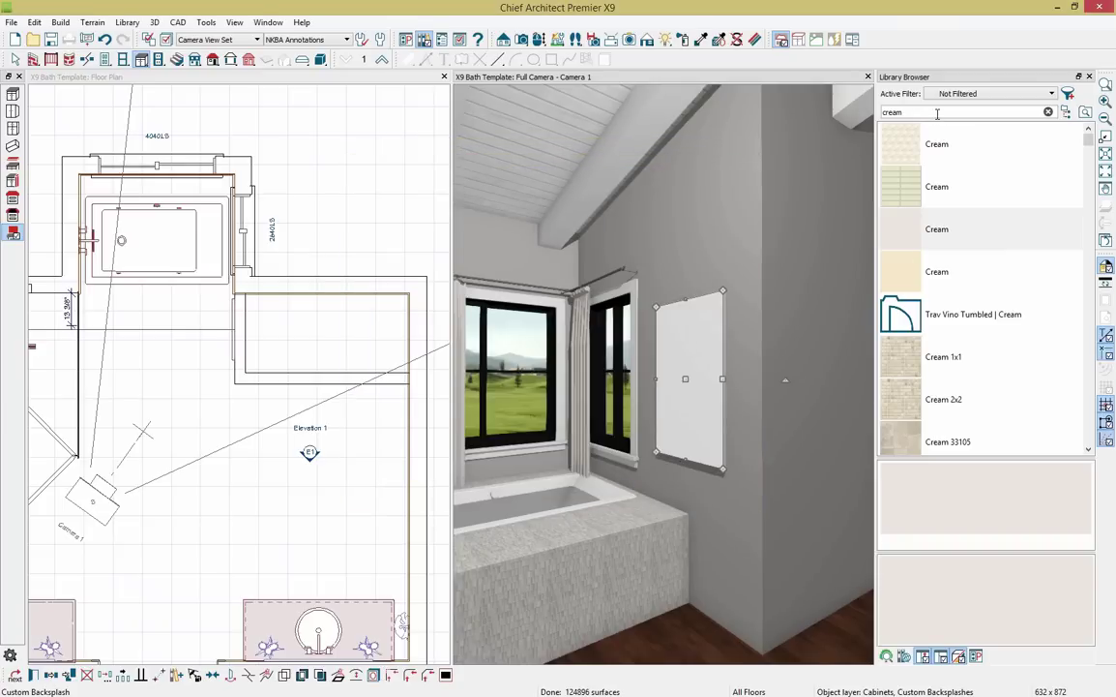
Clear the library search and paint the wall panel with the Bath Canvas material from the X9 Bath folder.
left_click(857, 109)
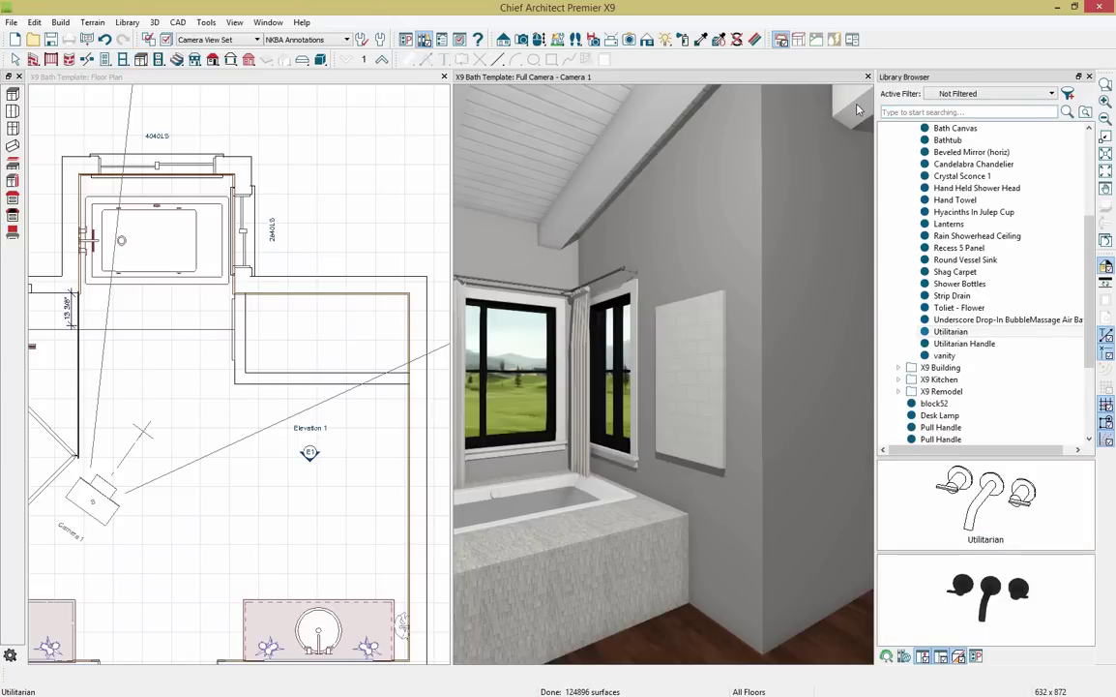
left_click_drag(1089, 246, 1091, 196)
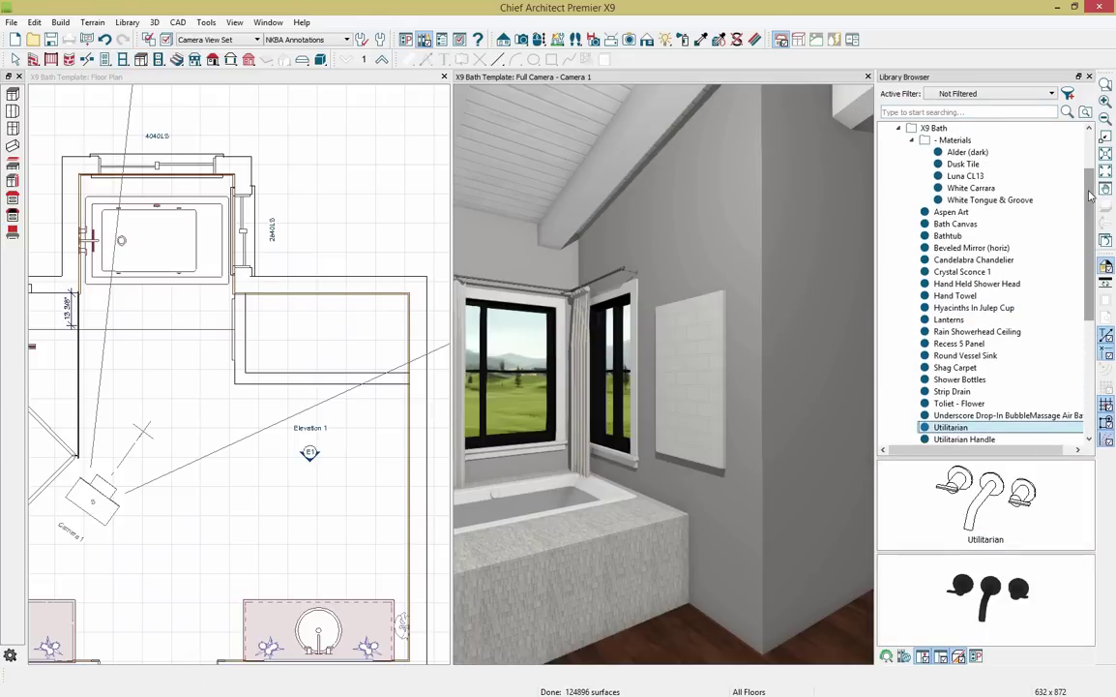
left_click(967, 223)
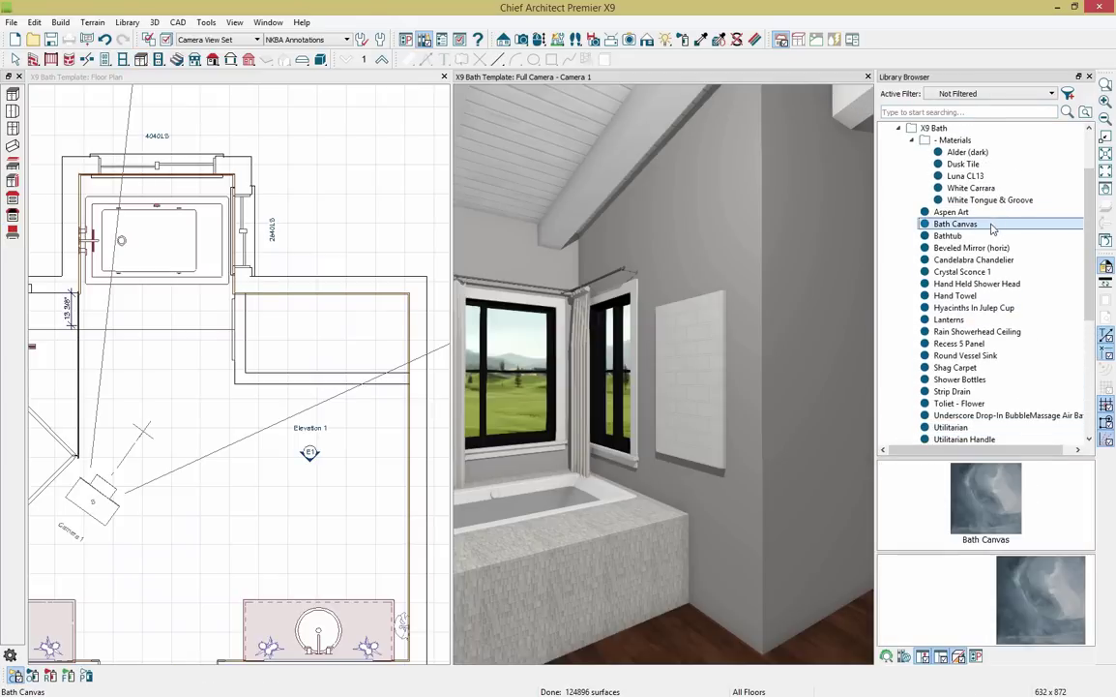
left_click(697, 391)
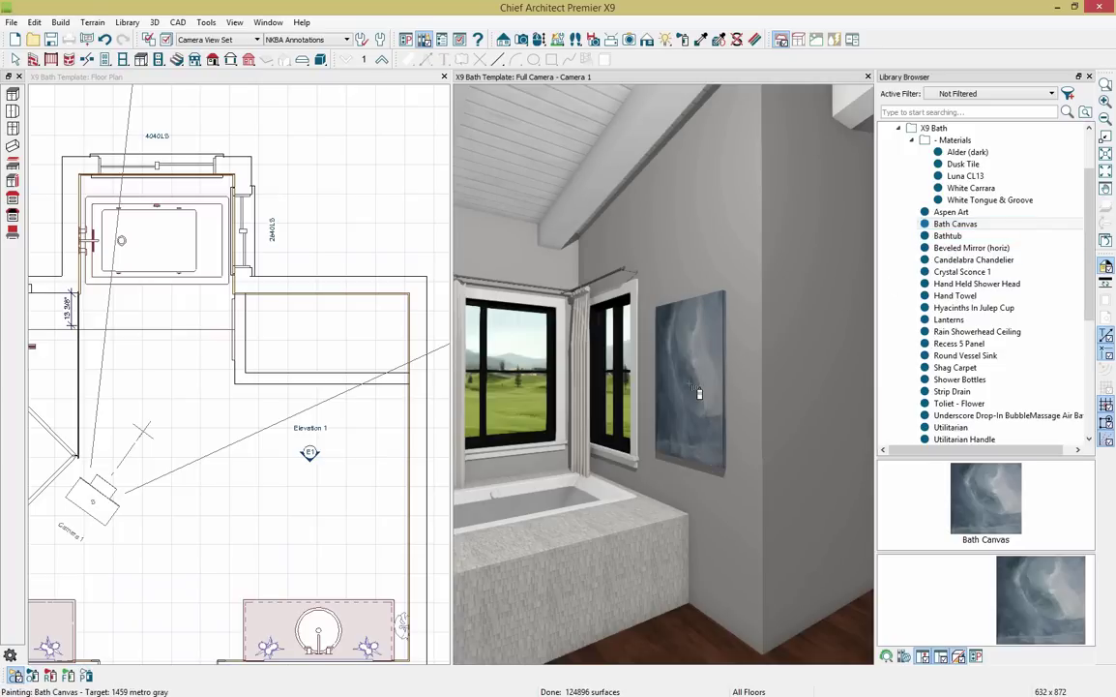
Place the Shag Carpet from the X9 Bath library on the floor and move it in front of the tub platform.
scroll(717, 402, "down", 1)
scroll(717, 402, "down", 1)
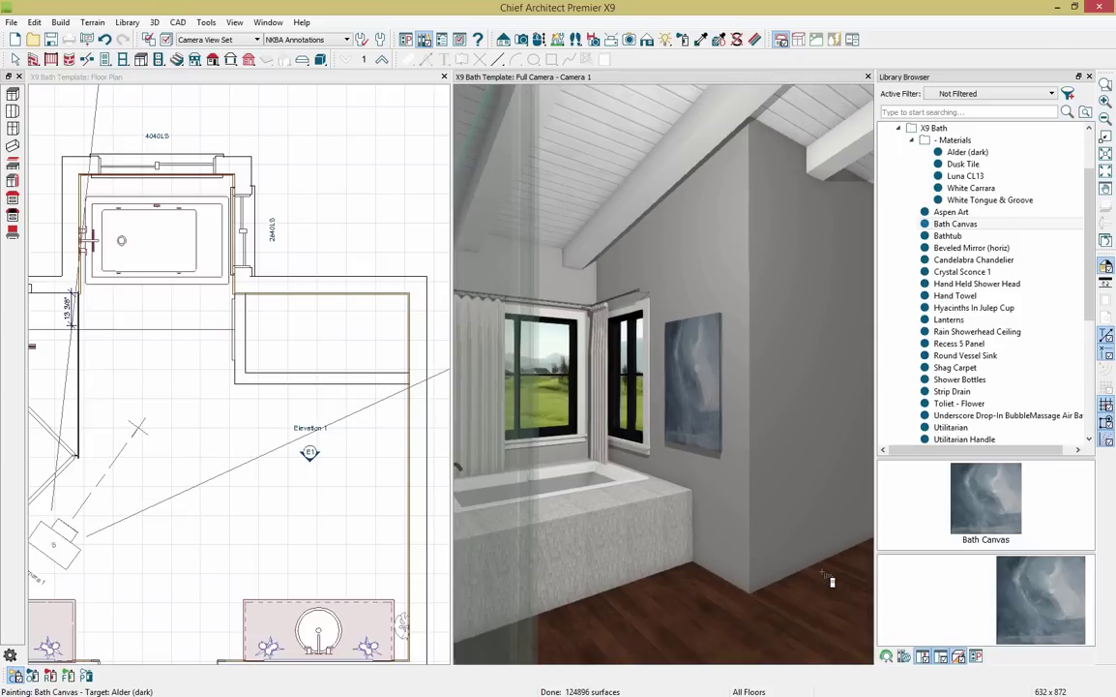
left_click(975, 368)
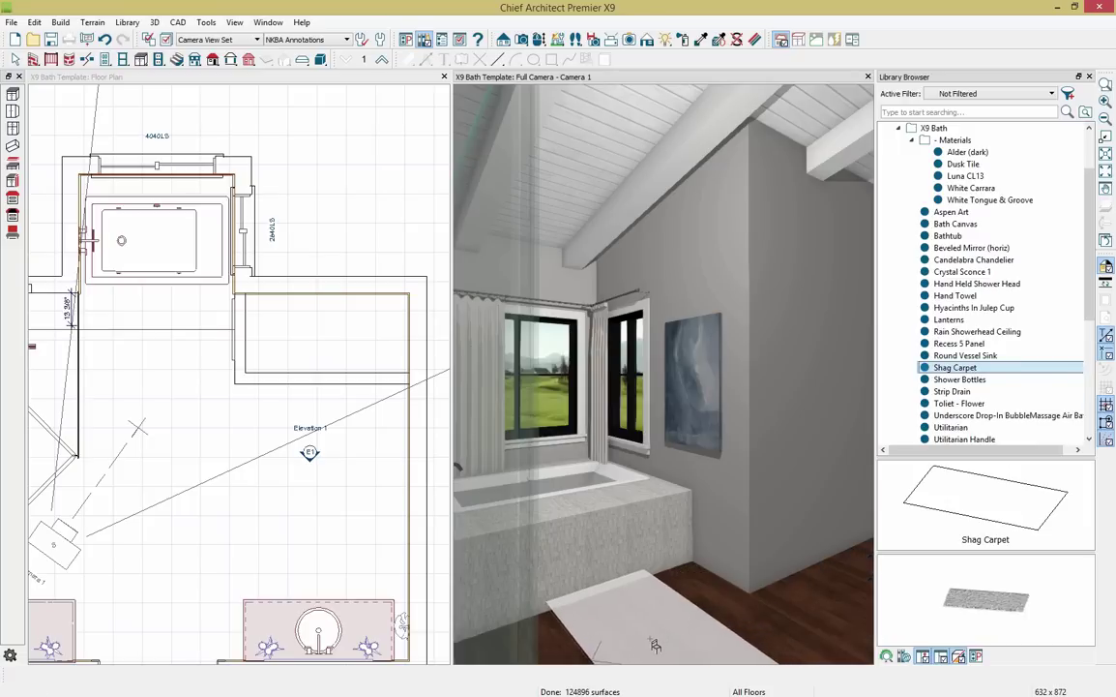
left_click(705, 641)
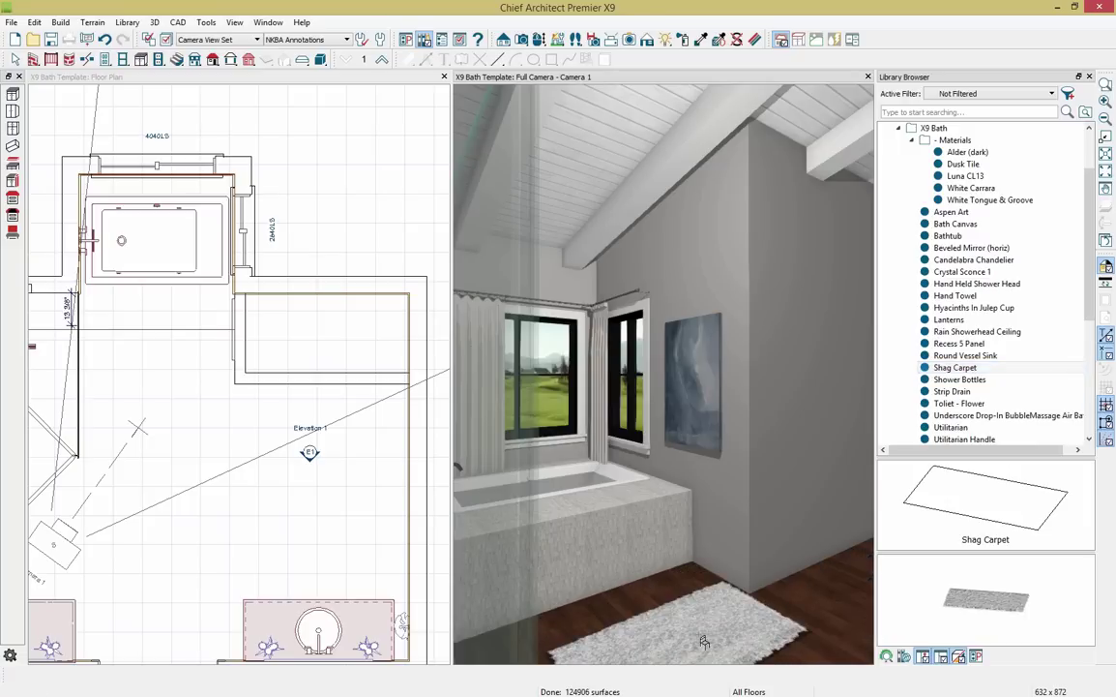
left_click_drag(704, 642, 555, 503)
key("space")
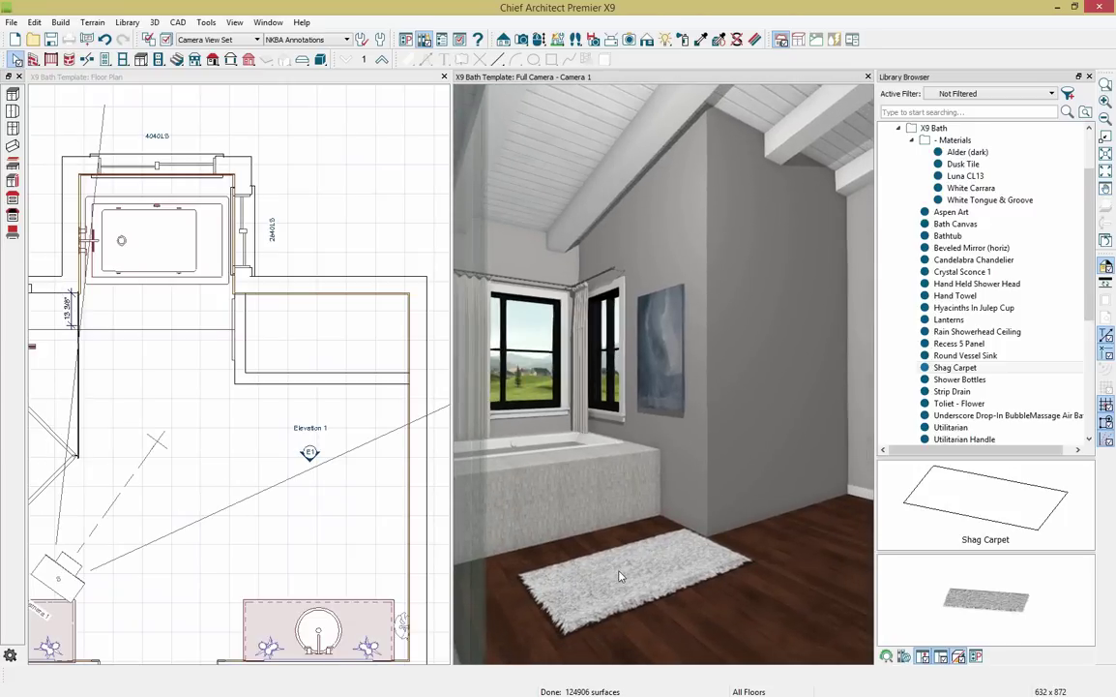
left_click(564, 519)
left_click_drag(636, 566, 601, 572)
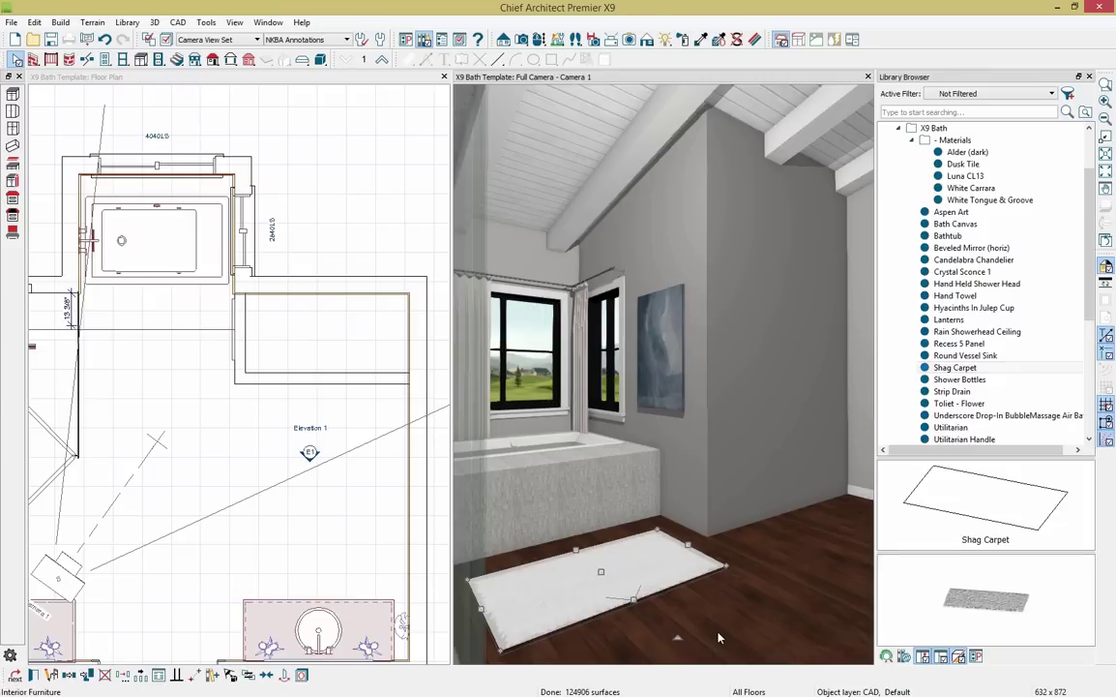
left_click(649, 572)
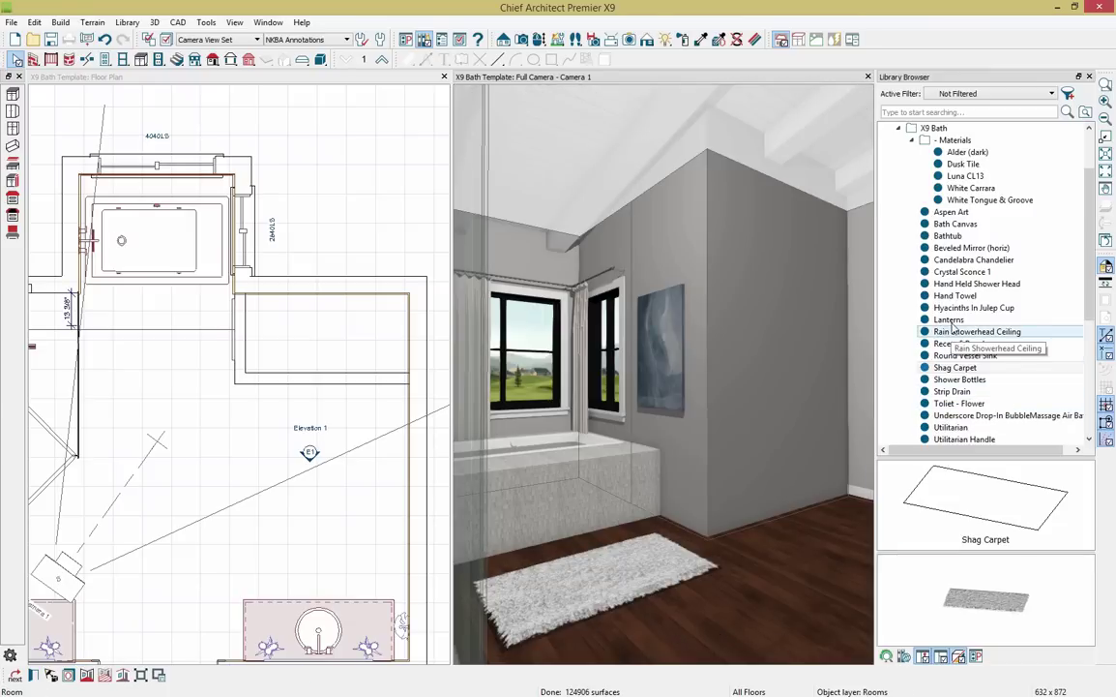
Place the Lanterns on the floor beside the tub platform, then rotate and reposition them in the floor plan so both show.
left_click(950, 320)
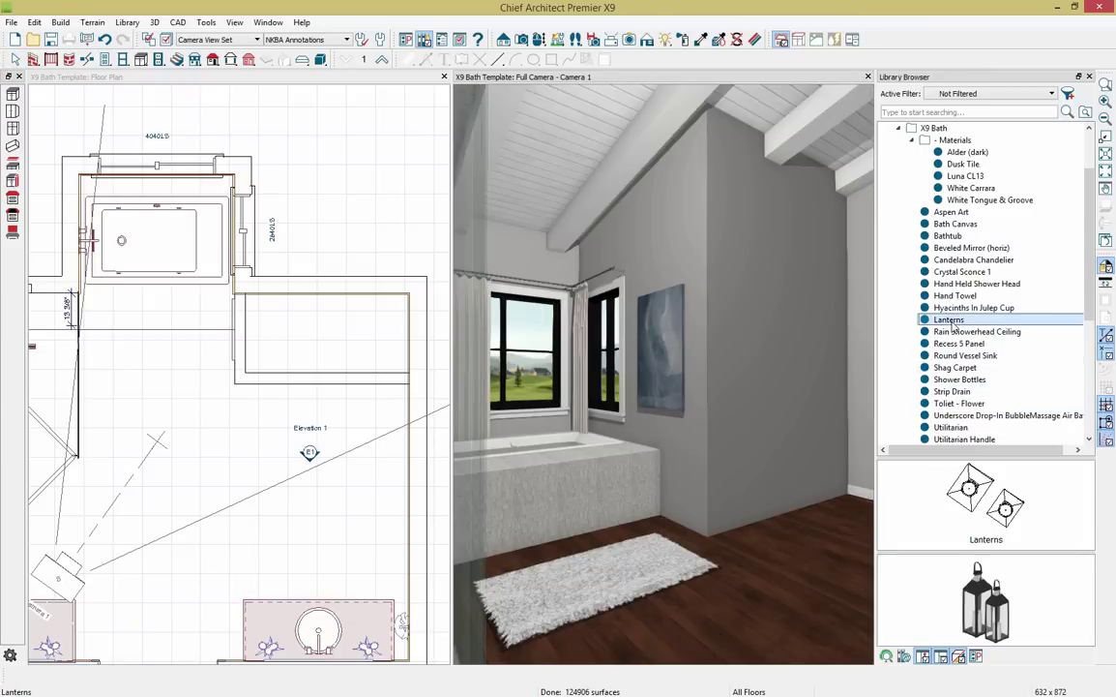
left_click(655, 538)
left_click(670, 531)
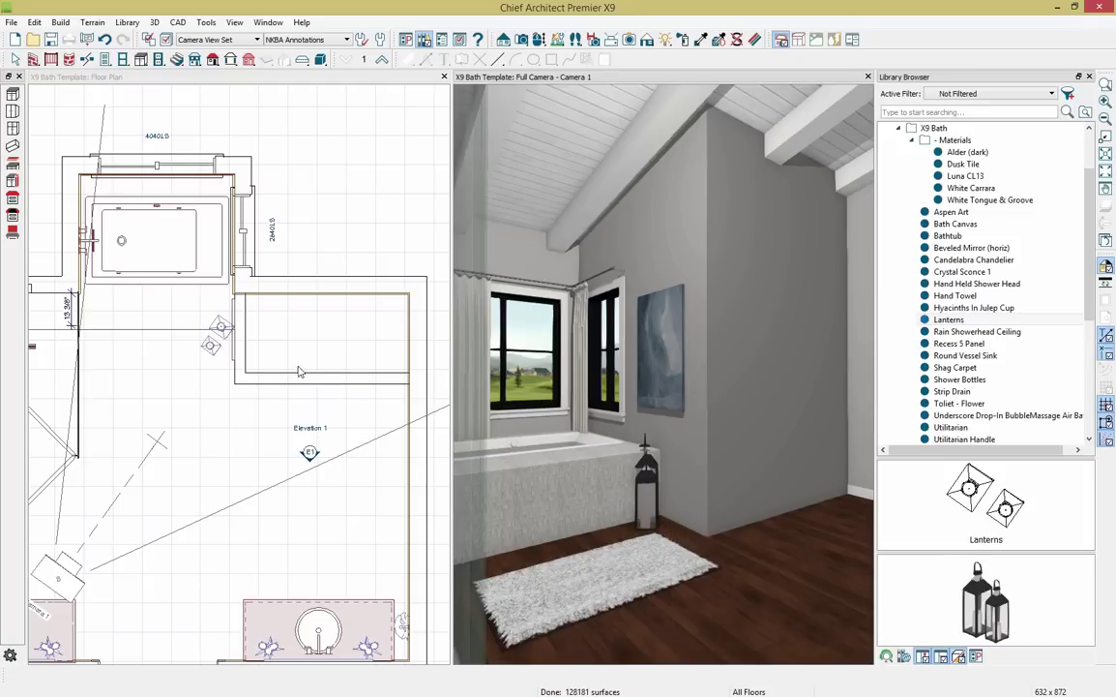
left_click(212, 348)
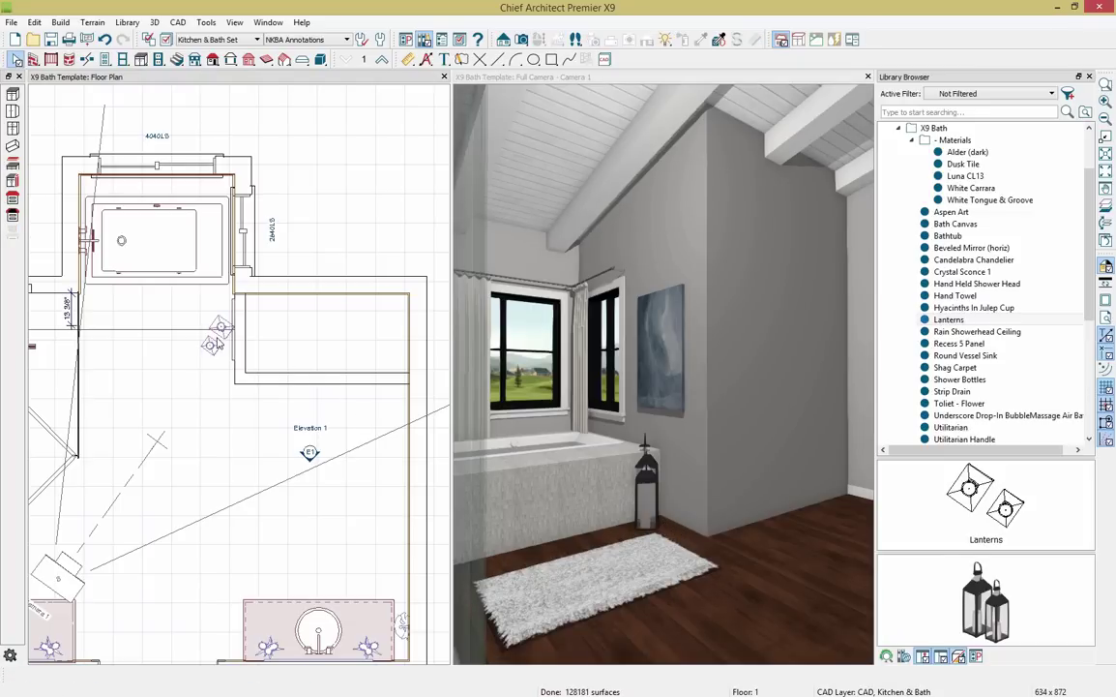
left_click(215, 347)
left_click_drag(221, 324, 208, 350)
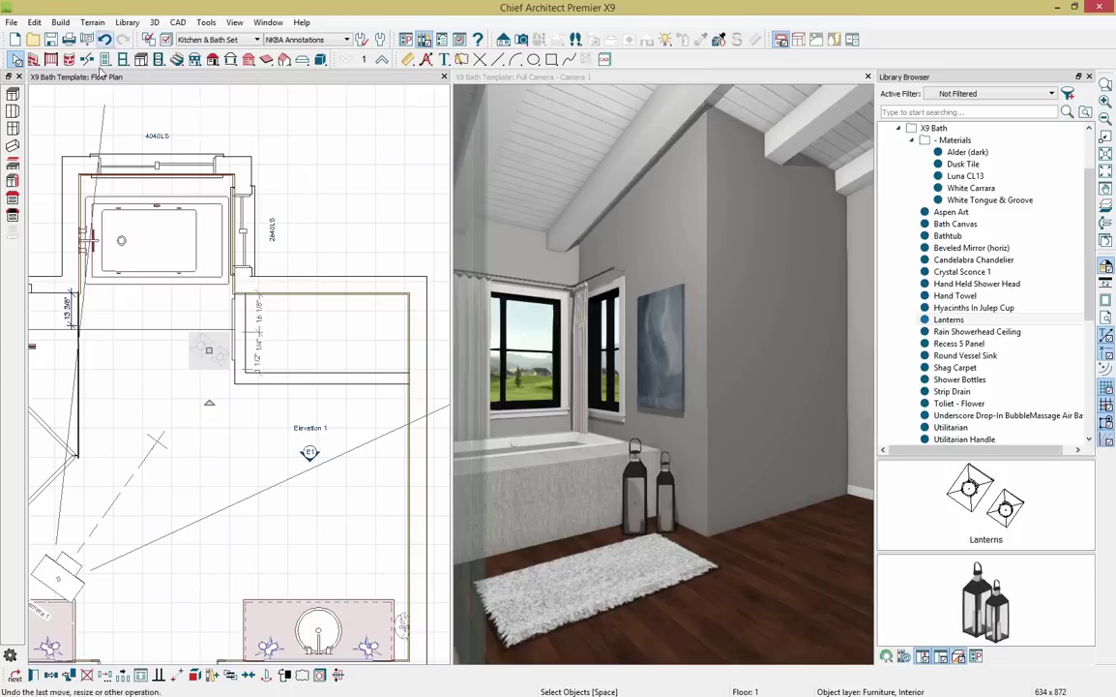
Add a doorway to the front wall of the small enclosed room, set its width to 48", and center it in the wall.
left_click(12, 145)
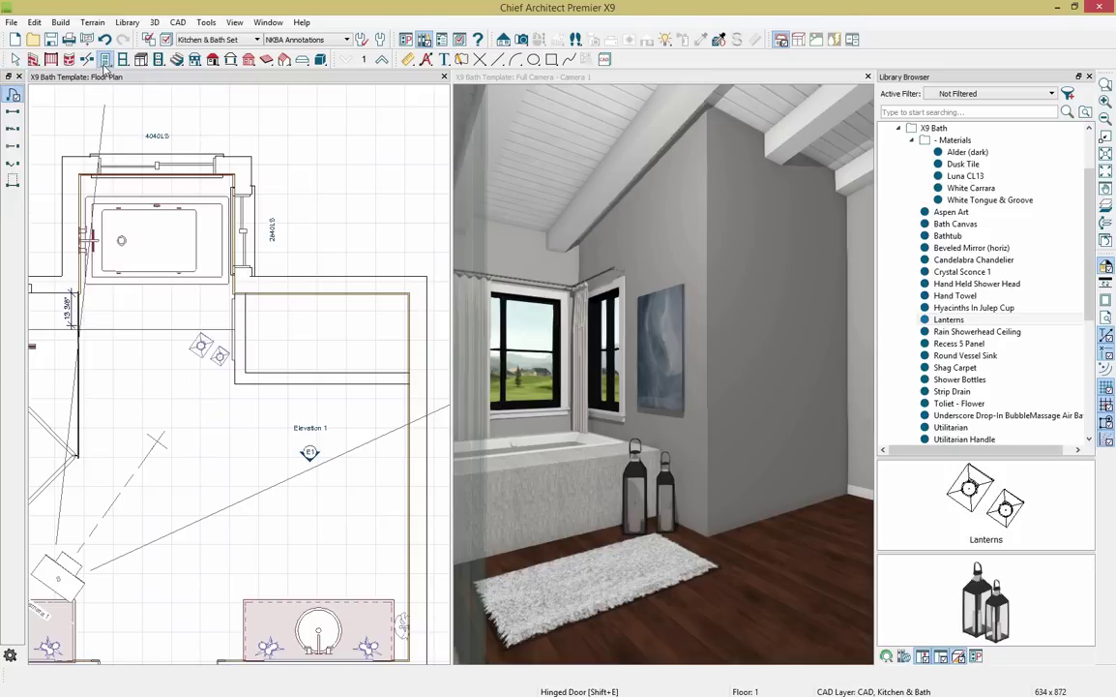
left_click(11, 114)
left_click(321, 381)
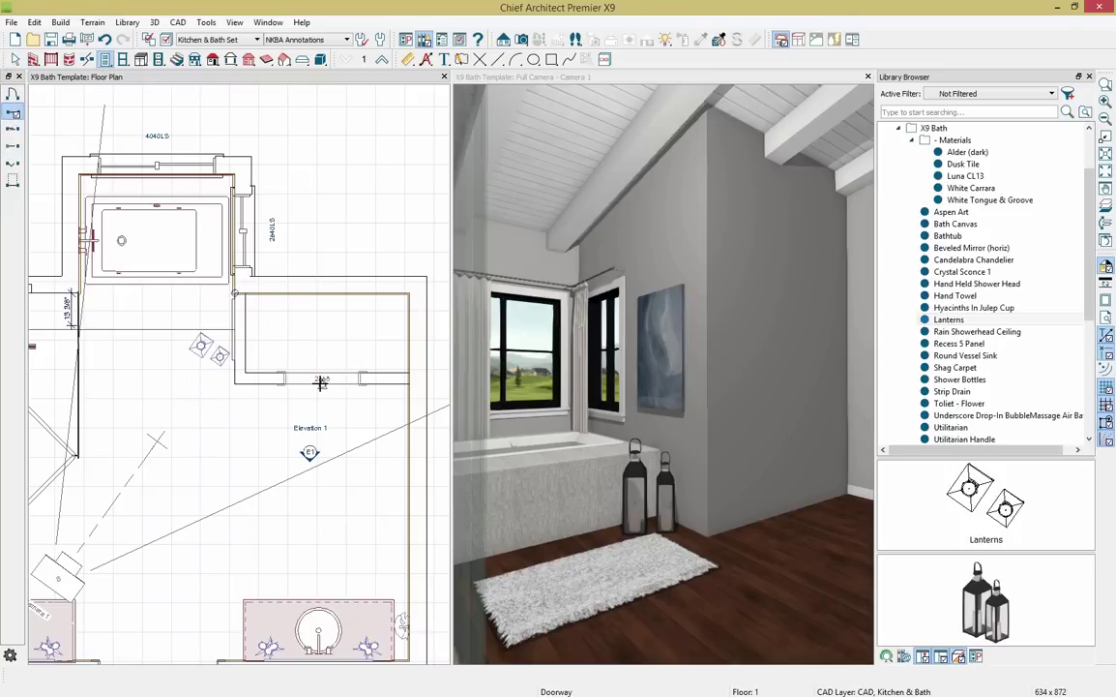
double_click(320, 380)
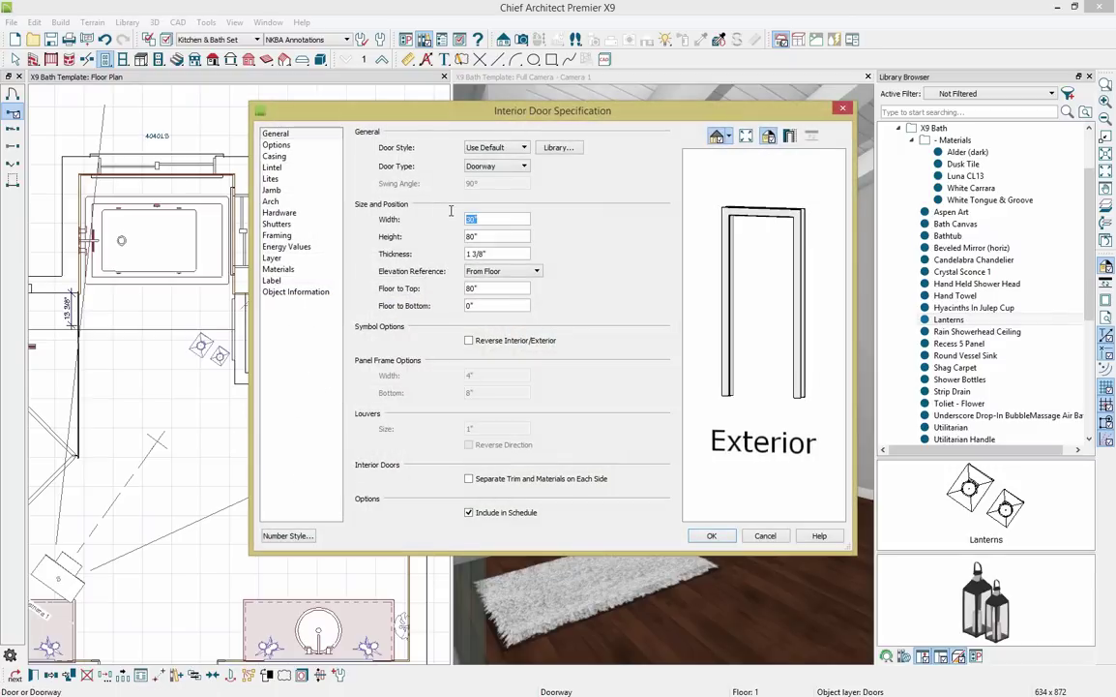
type("48")
key("Return")
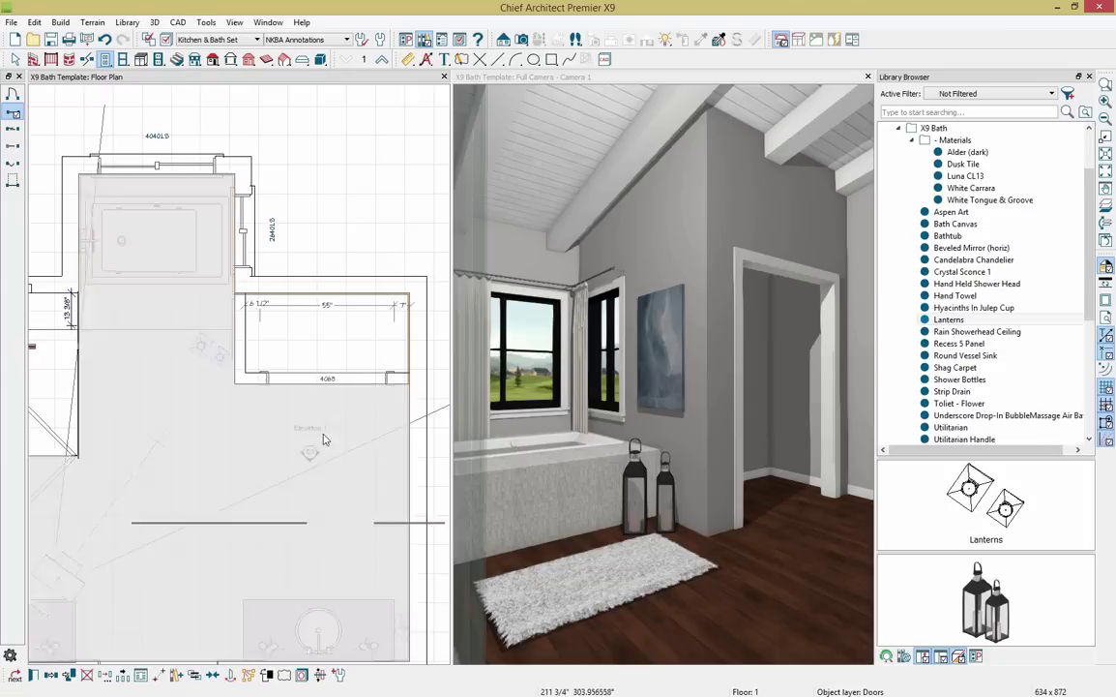
left_click(328, 377)
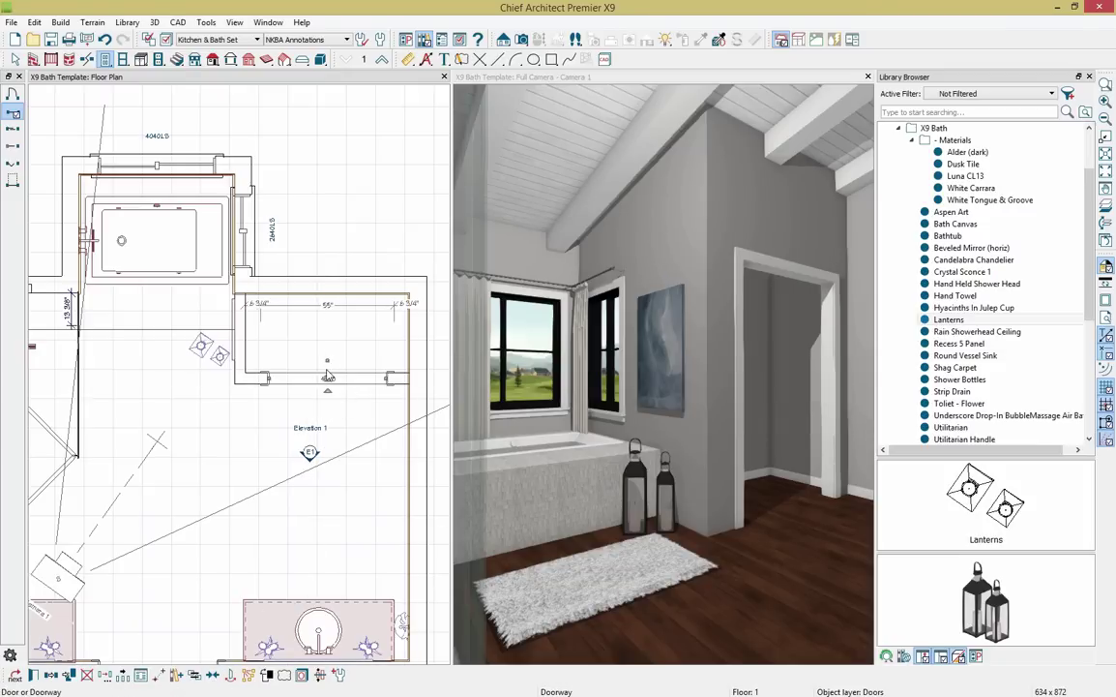
Place the Recess 5 Panel sliding door from the X9 Bath library over the new doorway.
left_click_drag(1086, 231, 1086, 272)
left_click(958, 259)
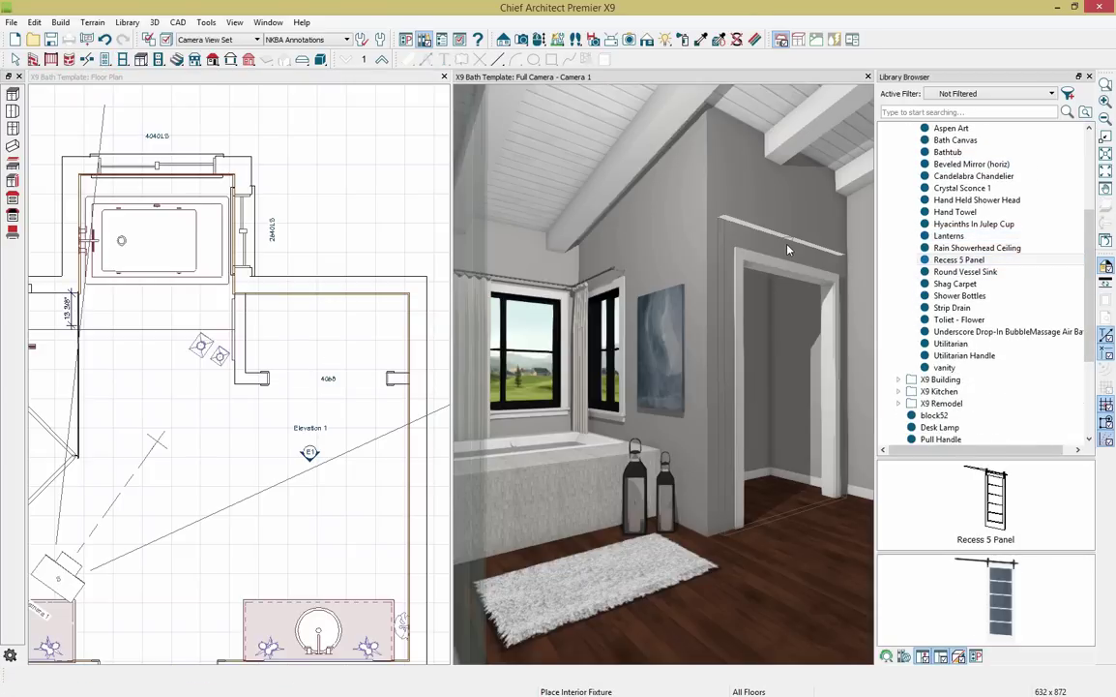
left_click(795, 252)
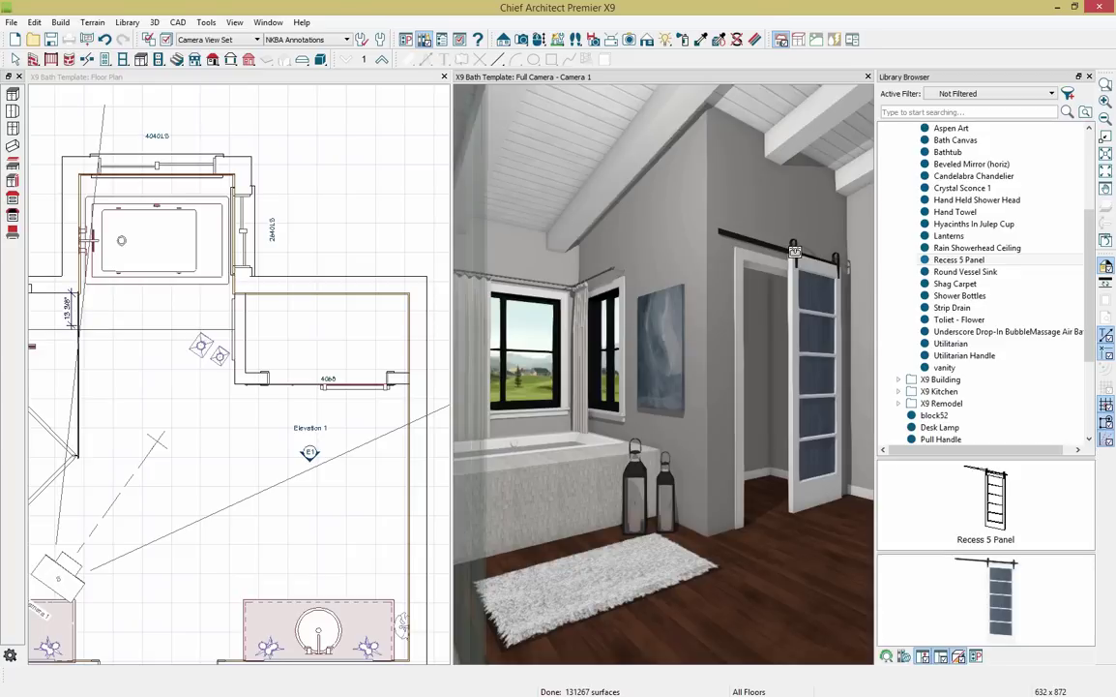
Place the Toliet - Flower fixture in the small enclosed room, rotating it so its tank backs onto the exterior side wall.
left_click(957, 319)
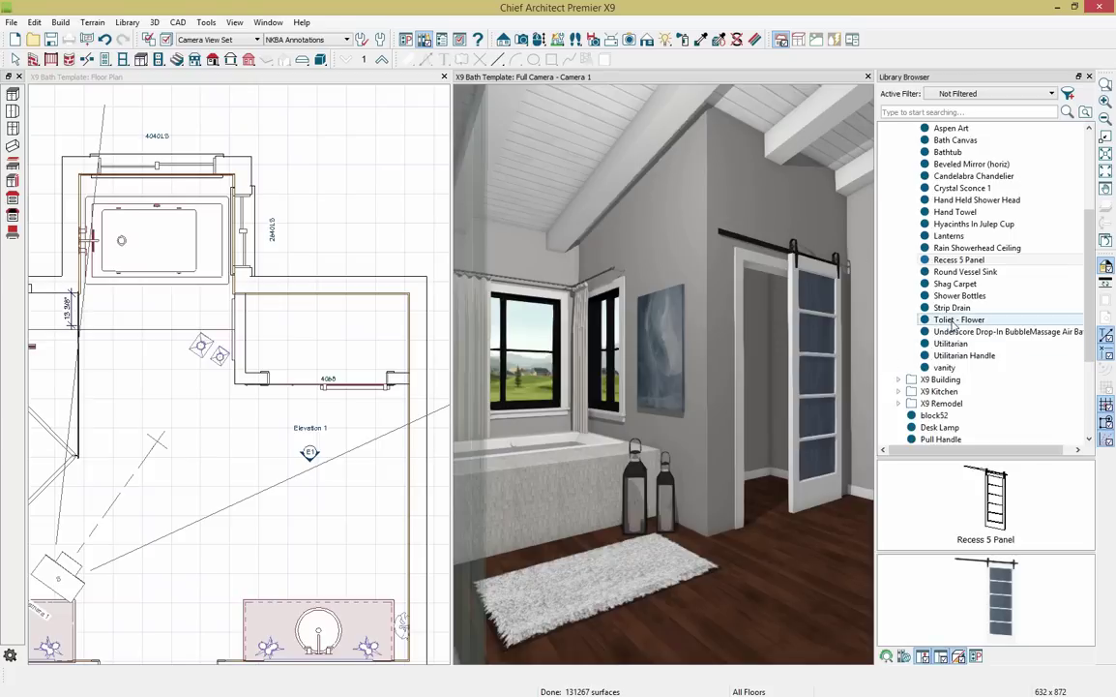
left_click(393, 345)
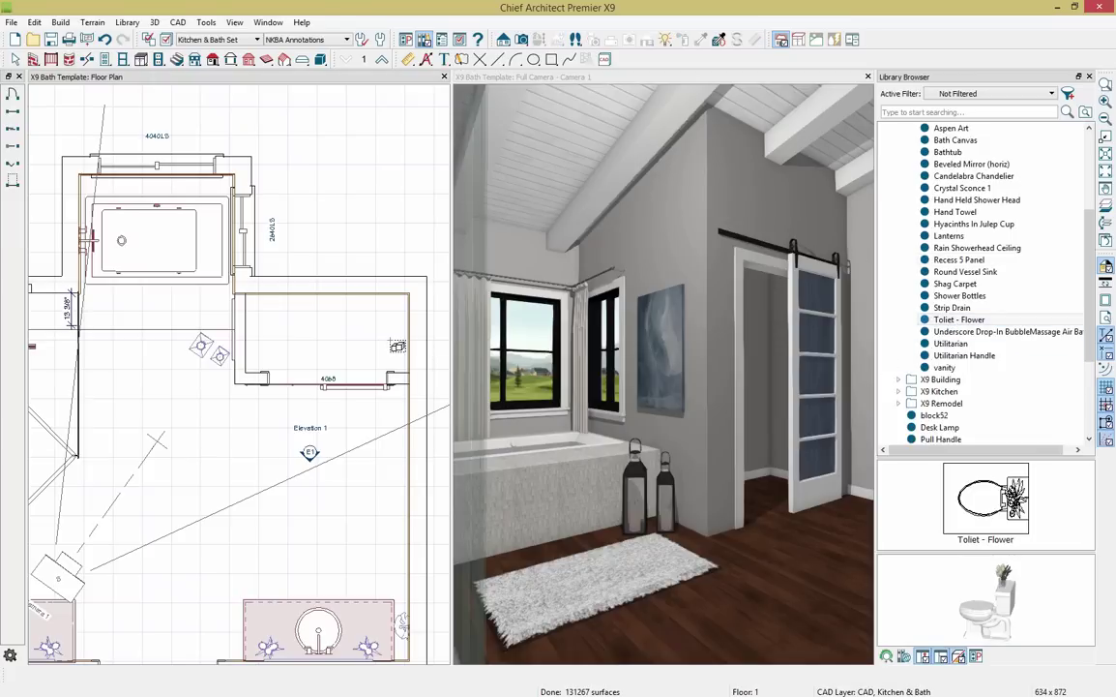
left_click(392, 345)
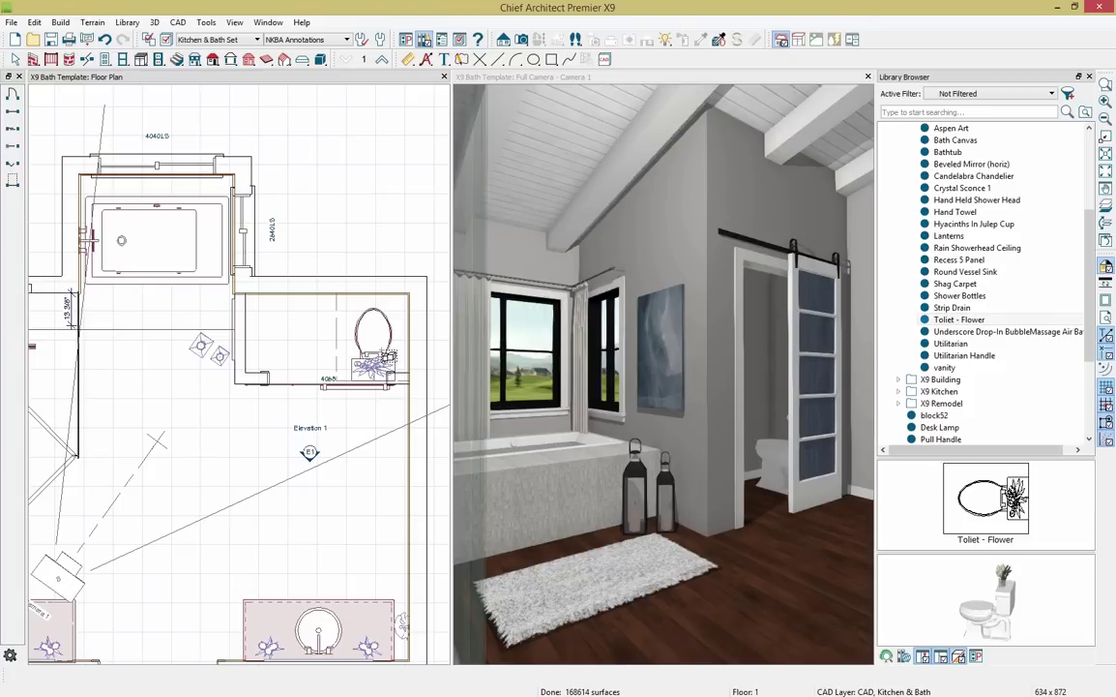
left_click(382, 356)
left_click_drag(338, 383, 423, 337)
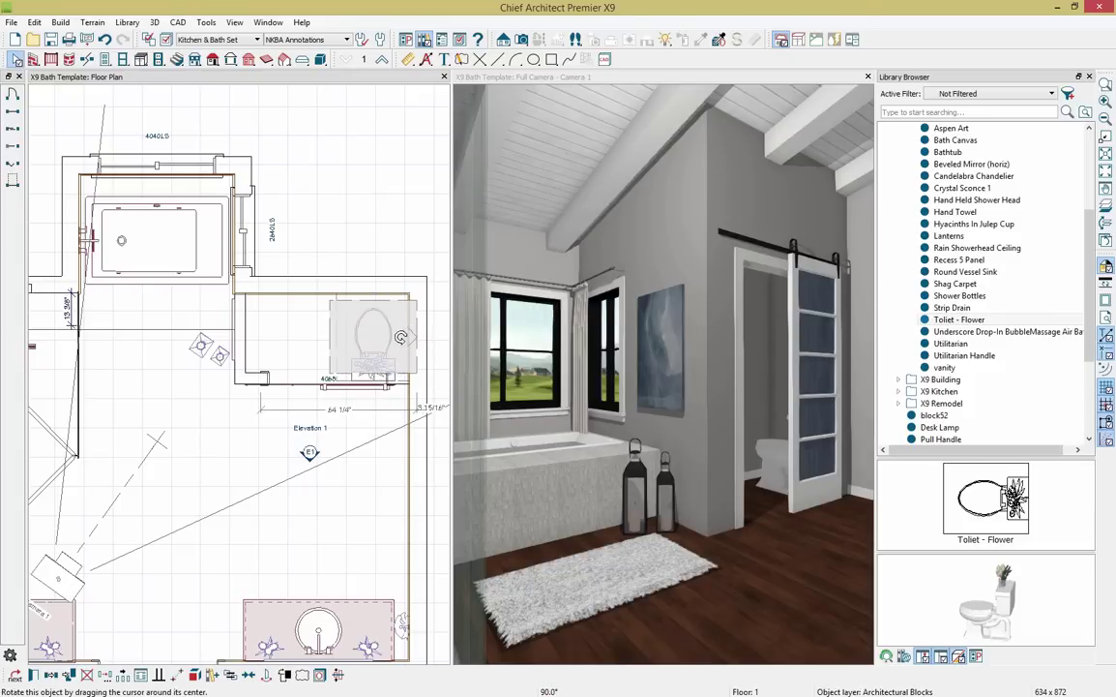
left_click_drag(374, 337, 365, 336)
Place the Aspen Art from the X9 Bath library, rotate it 90°, and move it along the side wall between the toilet room and vanity.
left_click(490, 155)
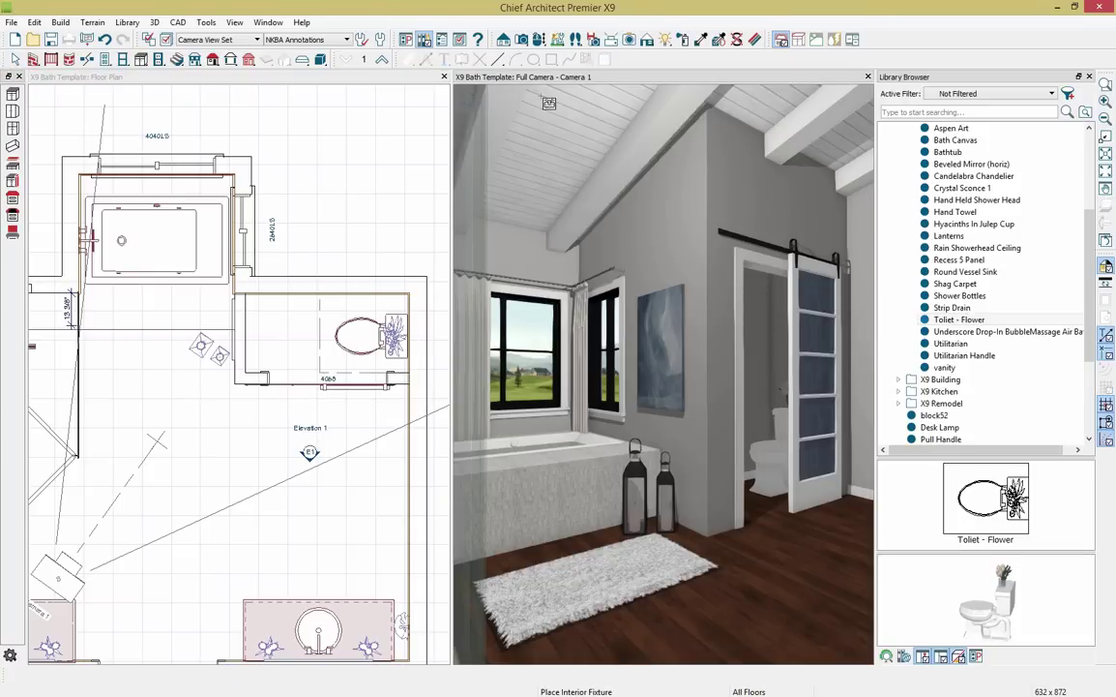
left_click(540, 39)
left_click_drag(720, 380, 758, 345)
left_click(967, 129)
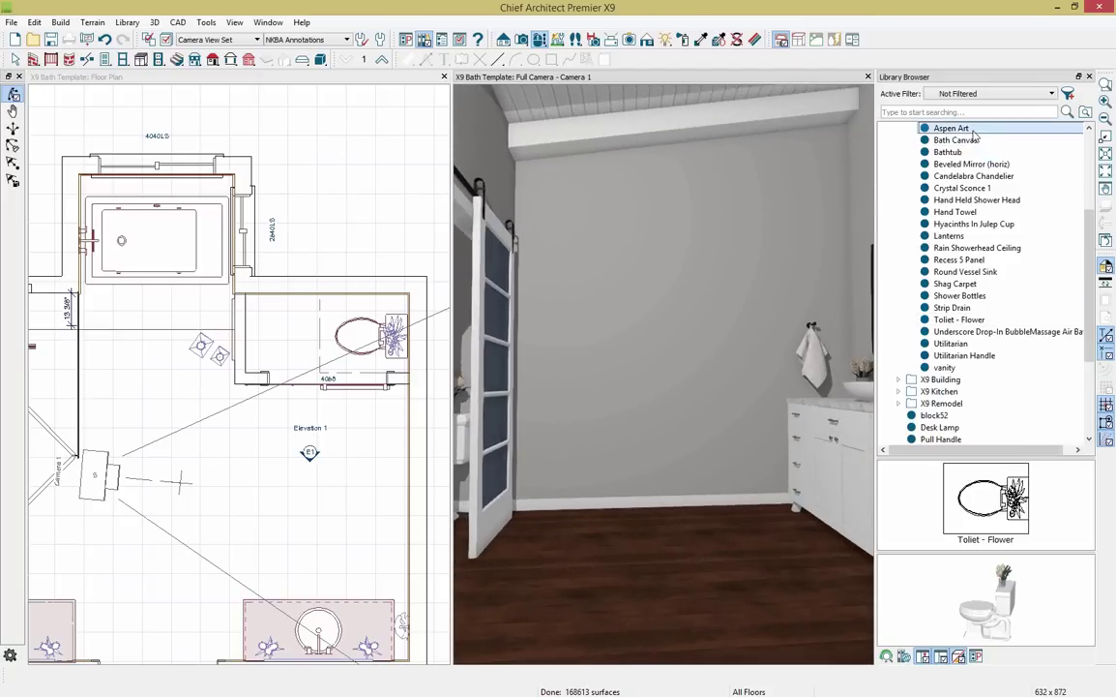
left_click(689, 362)
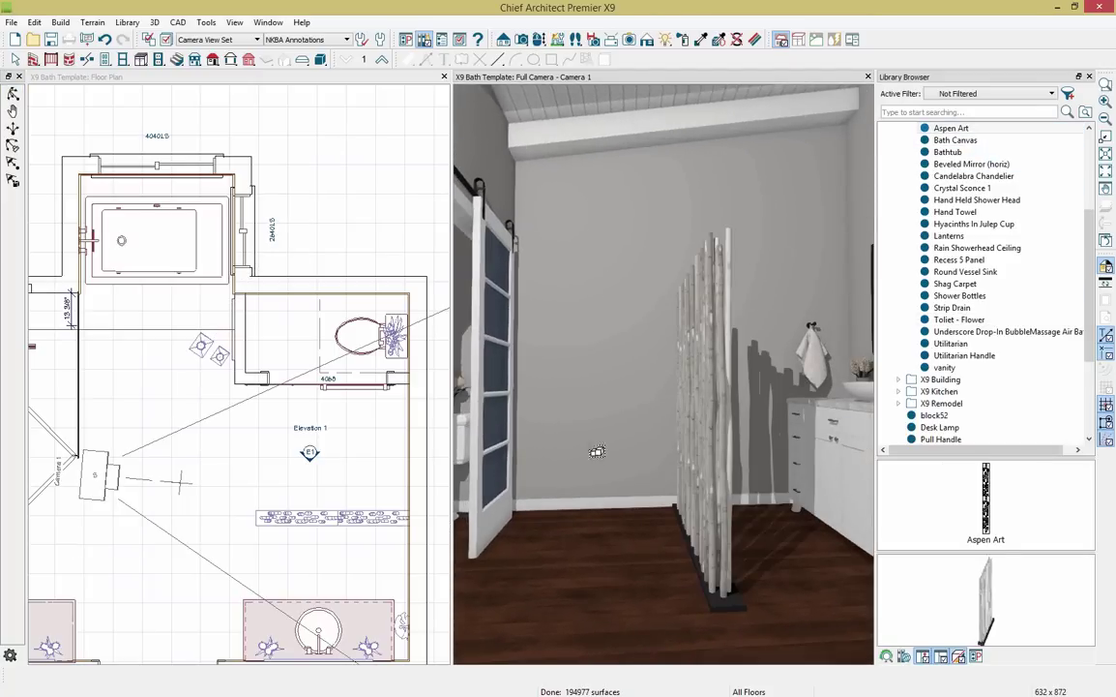
left_click(358, 520)
left_click_drag(360, 514, 310, 453)
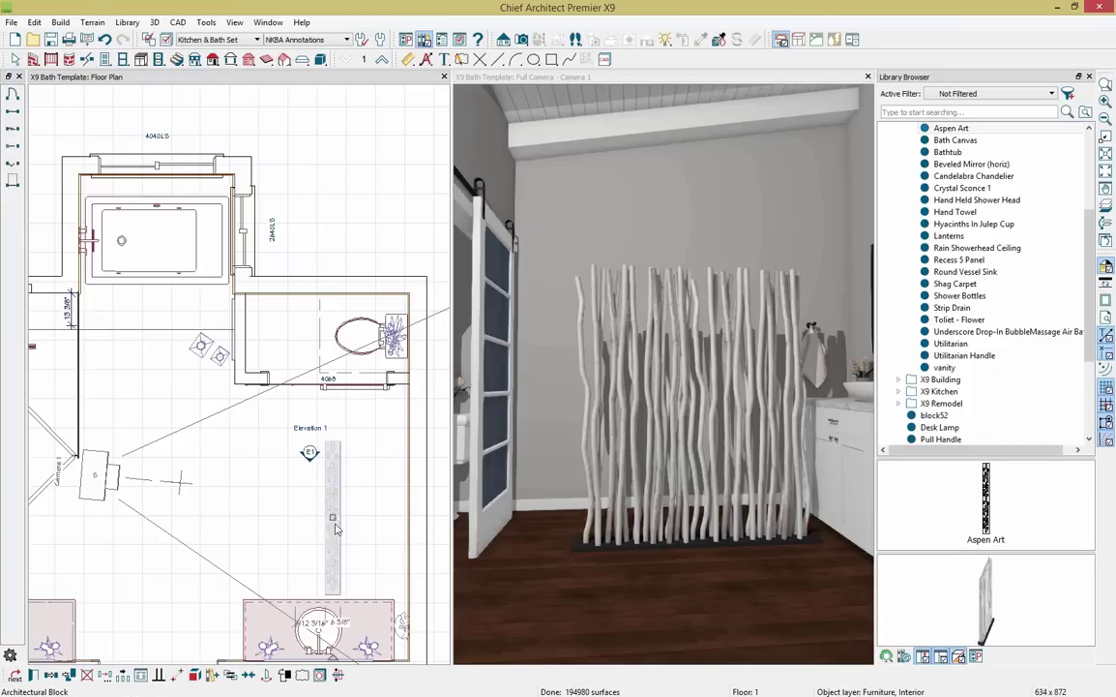
left_click_drag(331, 512, 399, 505)
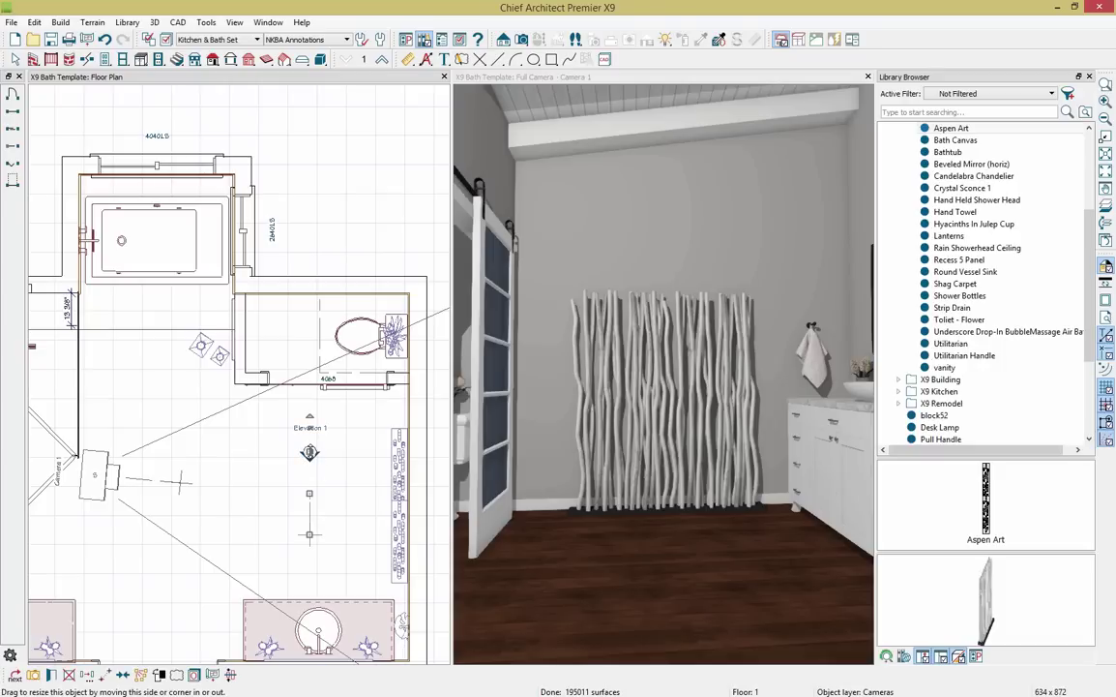
In the Elevation 1 view, place a Crystal Sconce 1 beside the first vanity mirror and reflect a copy to the mirror's other side.
double_click(310, 452)
scroll(319, 389, "up", 5)
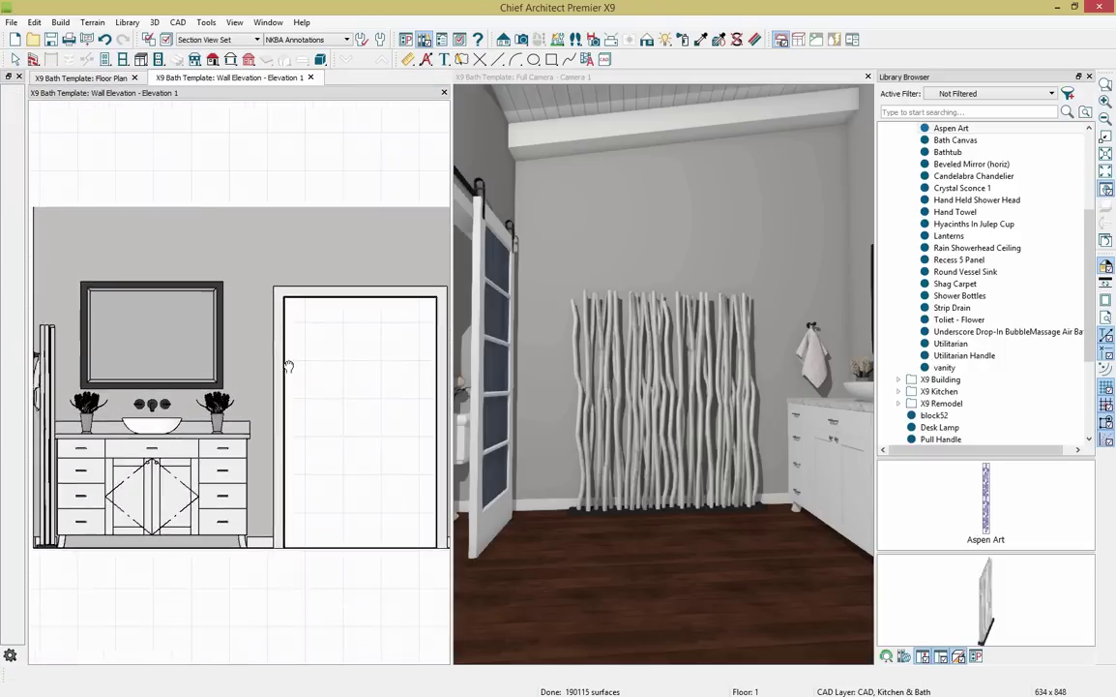
middle_click_drag(283, 371, 291, 379)
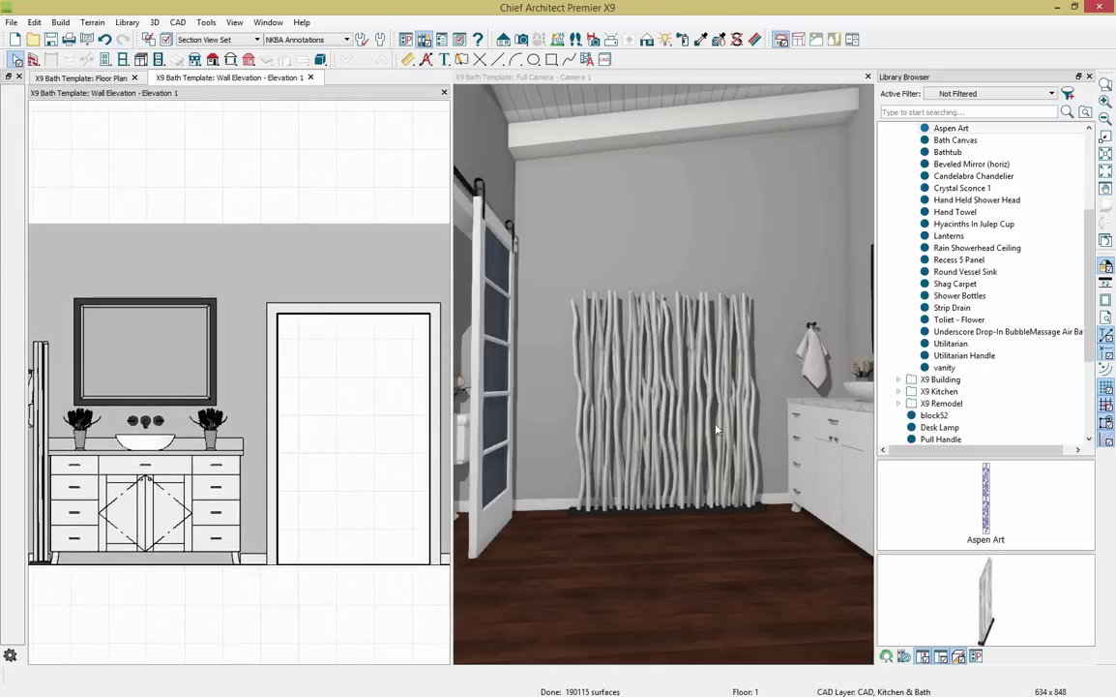
left_click(958, 188)
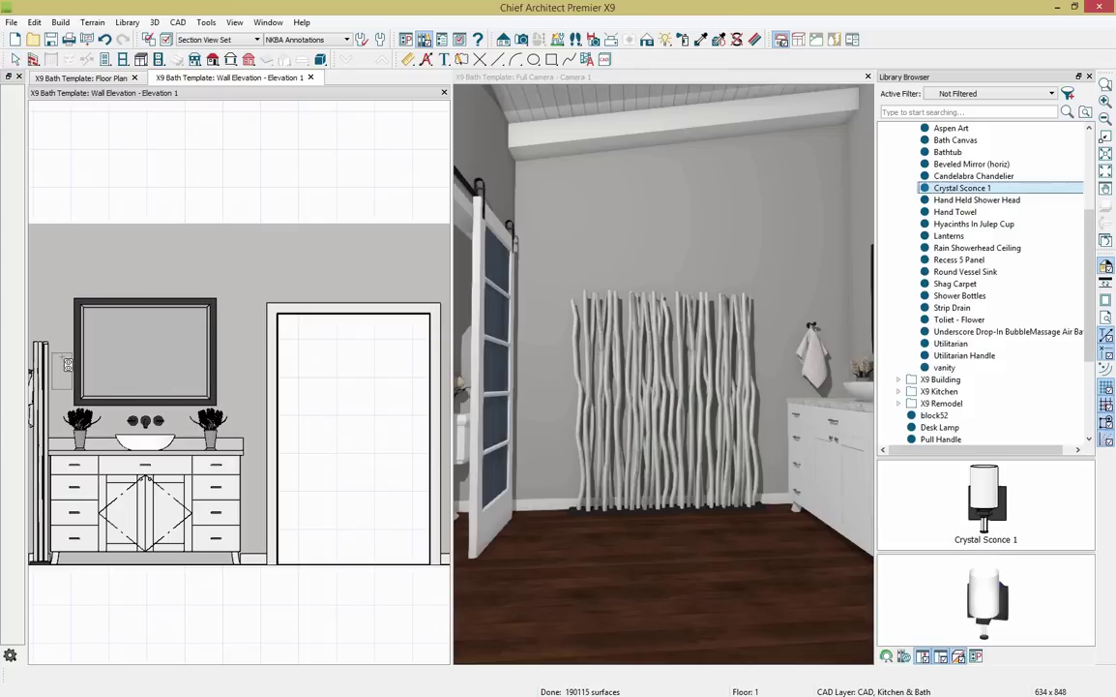
left_click(65, 363)
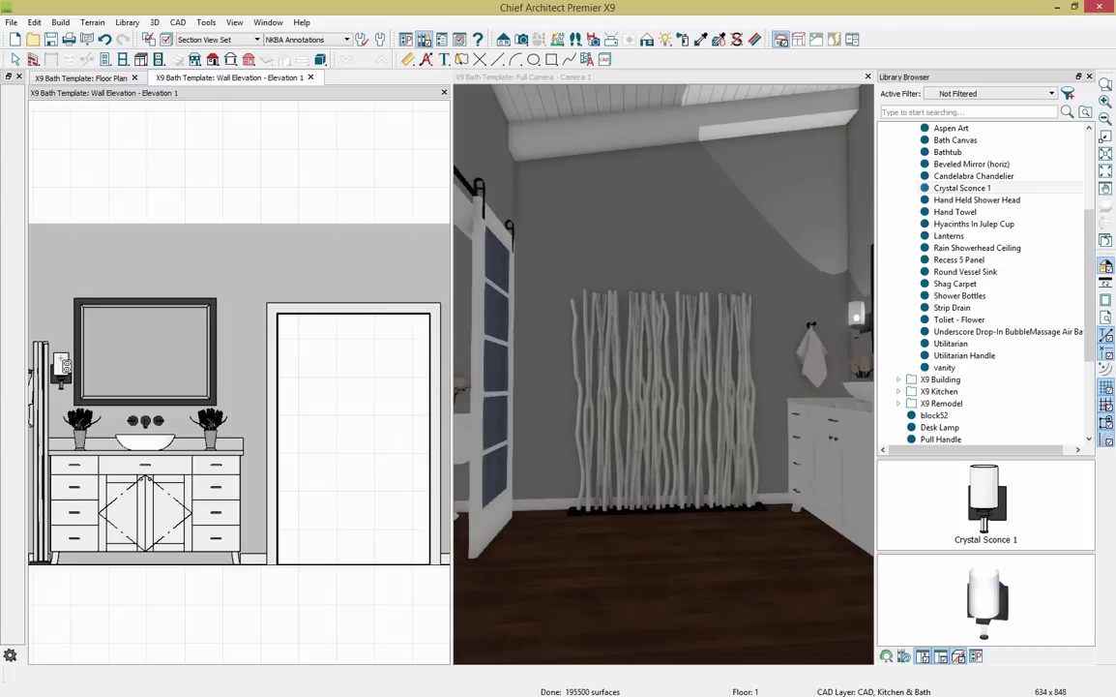
left_click(63, 368)
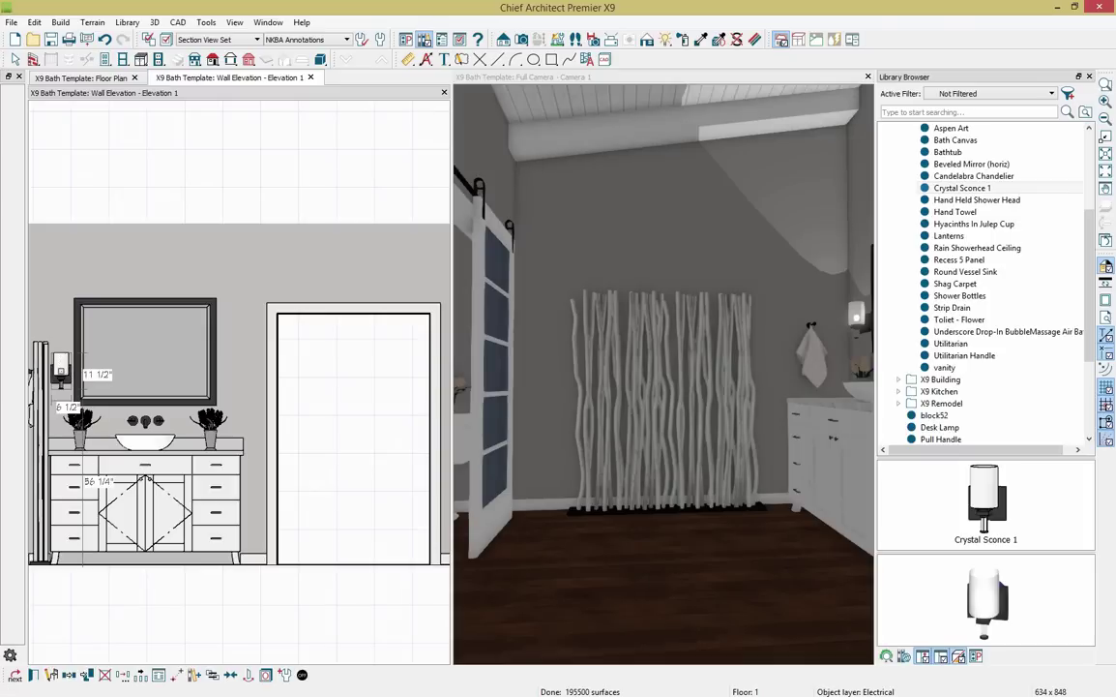
left_click(51, 674)
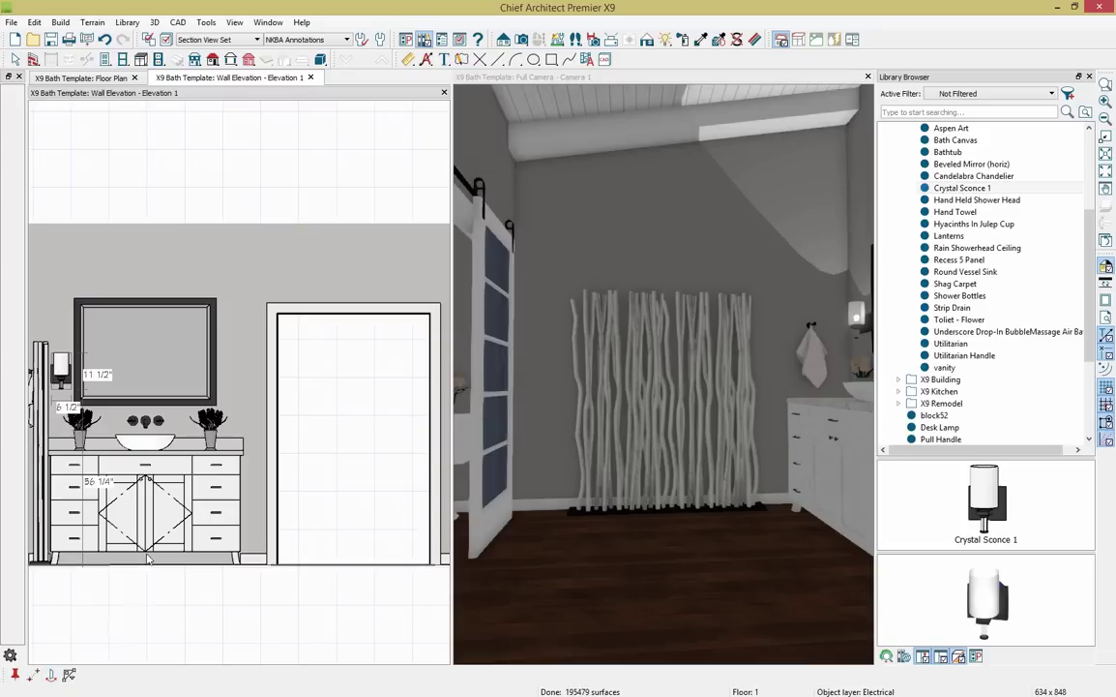
left_click_drag(146, 377, 145, 663)
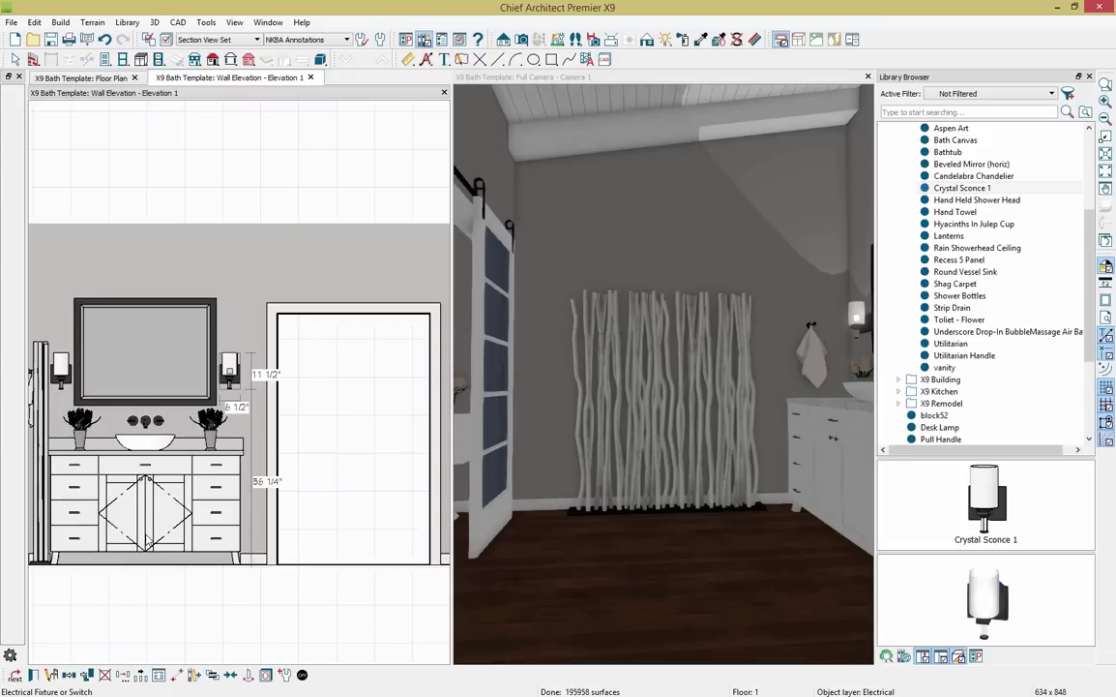
Maximize the wall elevation and add a Crystal Sconce 1 beside the second vanity mirror, with a reflected copy on its other side.
double_click(232, 87)
scroll(681, 471, "down", 2)
middle_click_drag(684, 468, 540, 441)
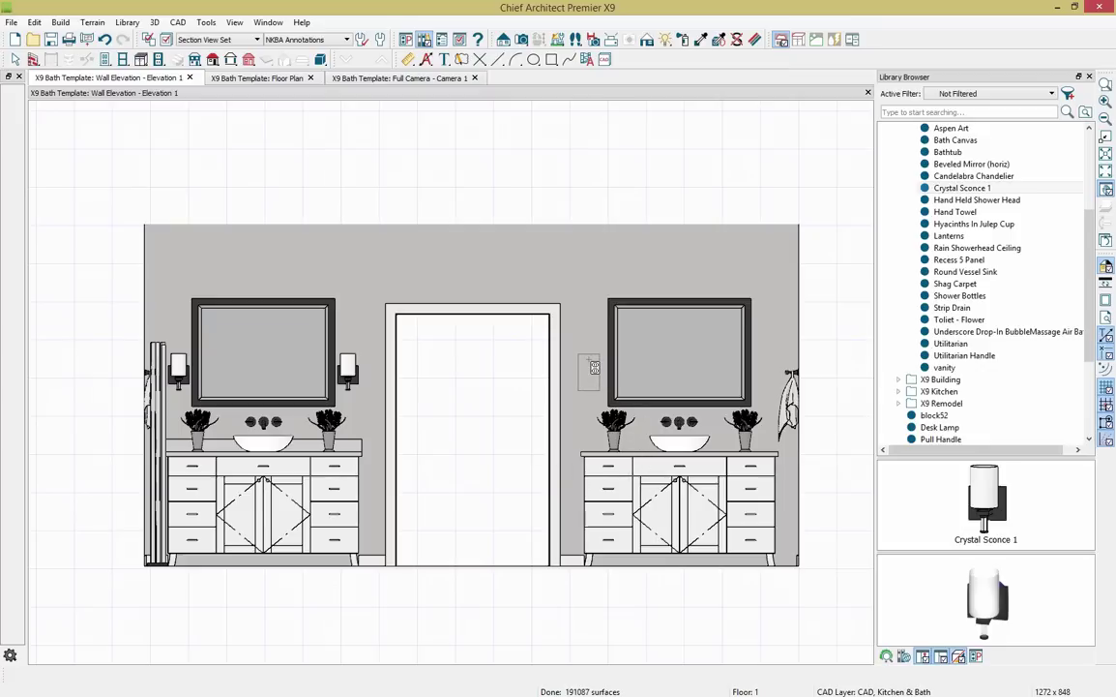
left_click(592, 369)
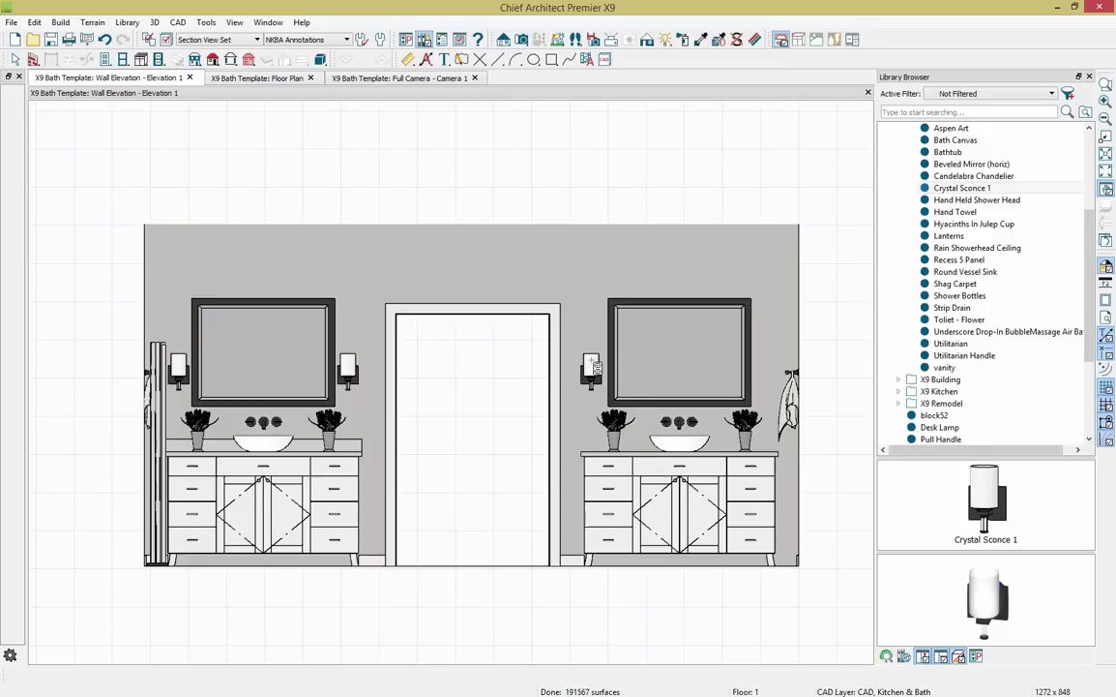
left_click(593, 367)
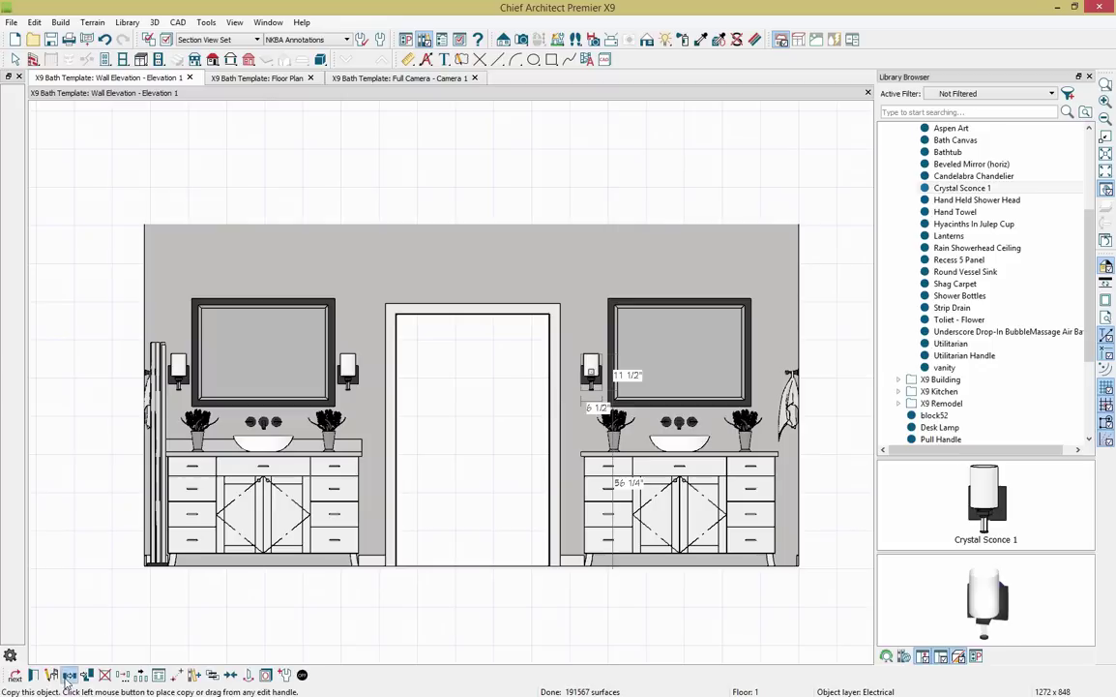
left_click(70, 675)
left_click(51, 674)
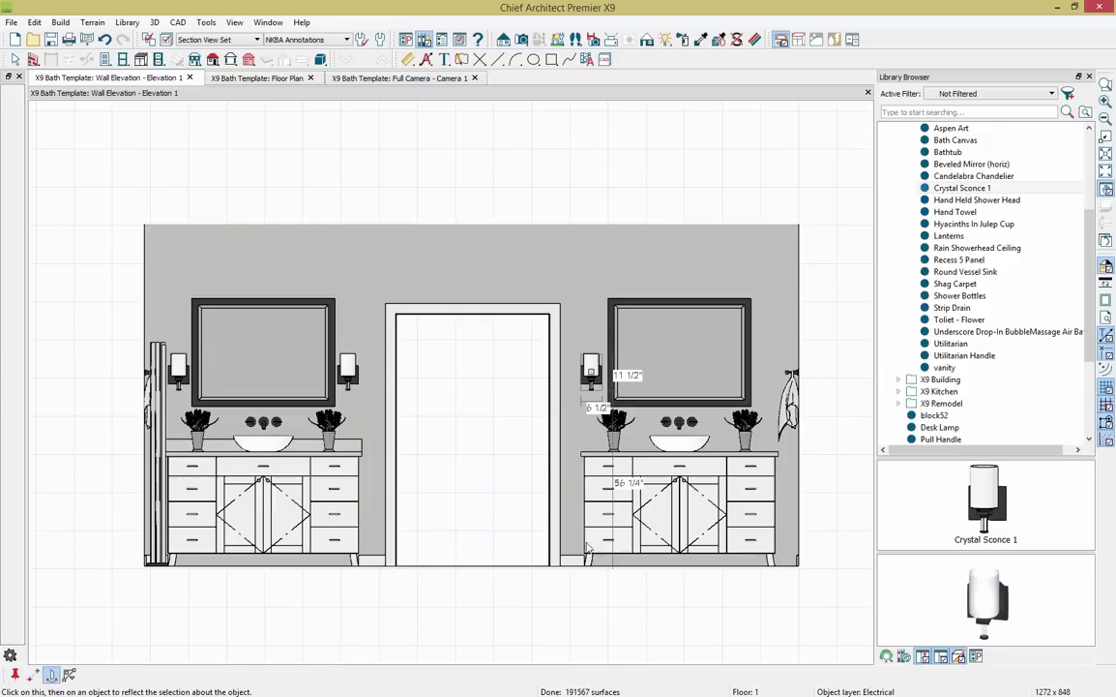
left_click(683, 547)
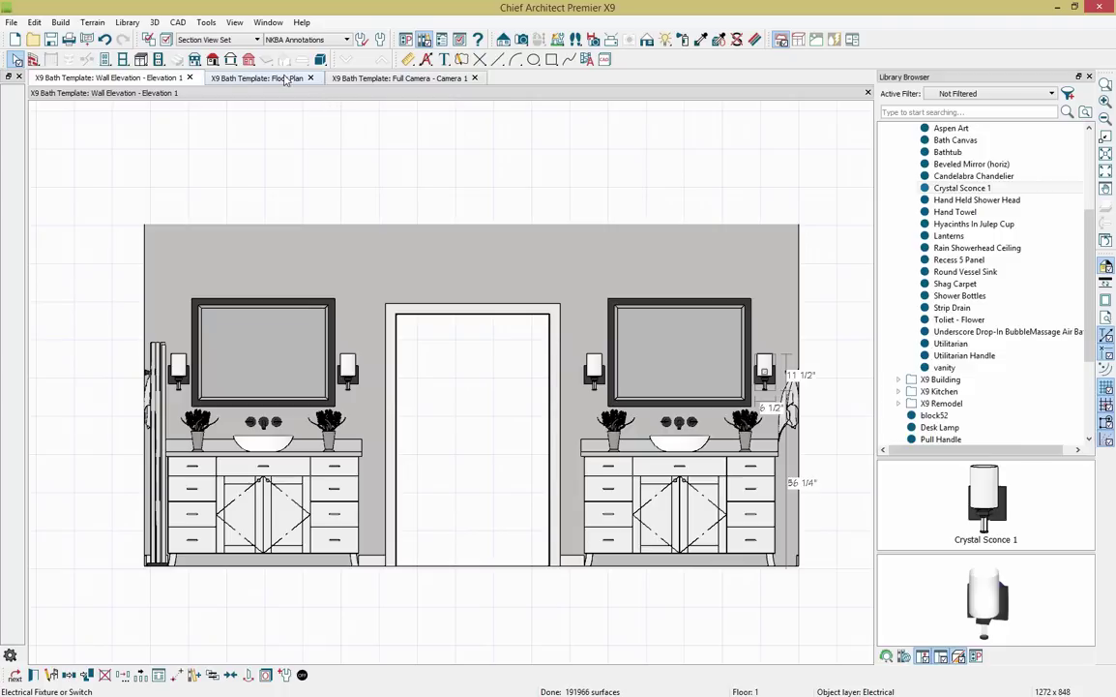
Arrange the floor plan side by side with the camera view so the whole bathroom plan fits.
left_click_drag(285, 80, 83, 300)
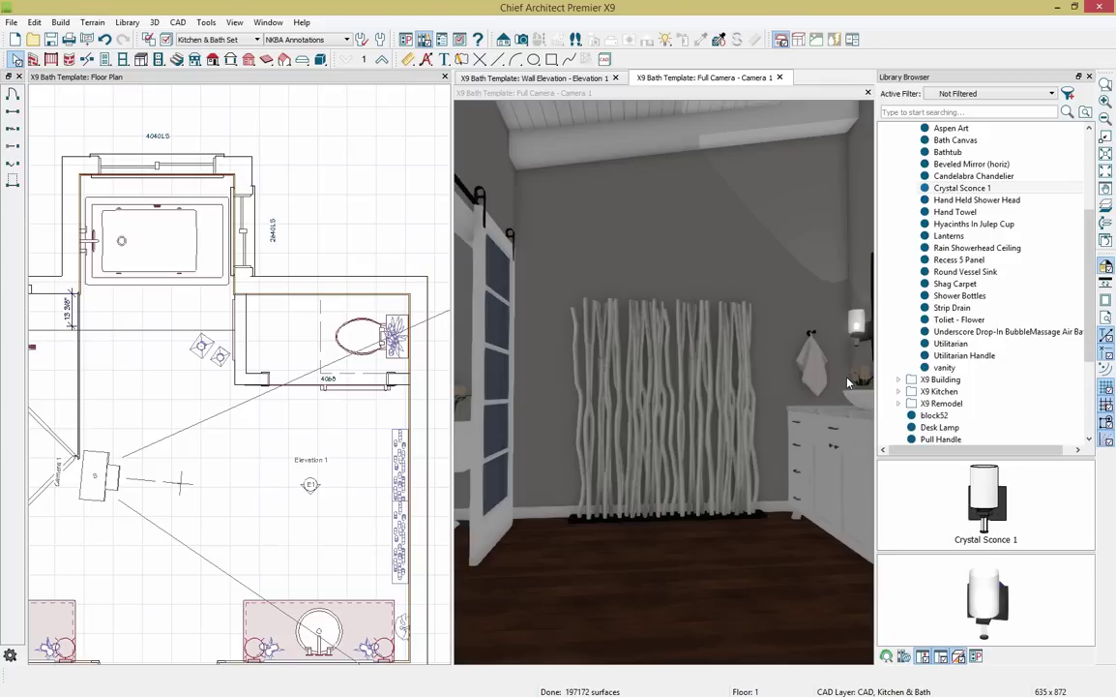
scroll(256, 406, "down", 4)
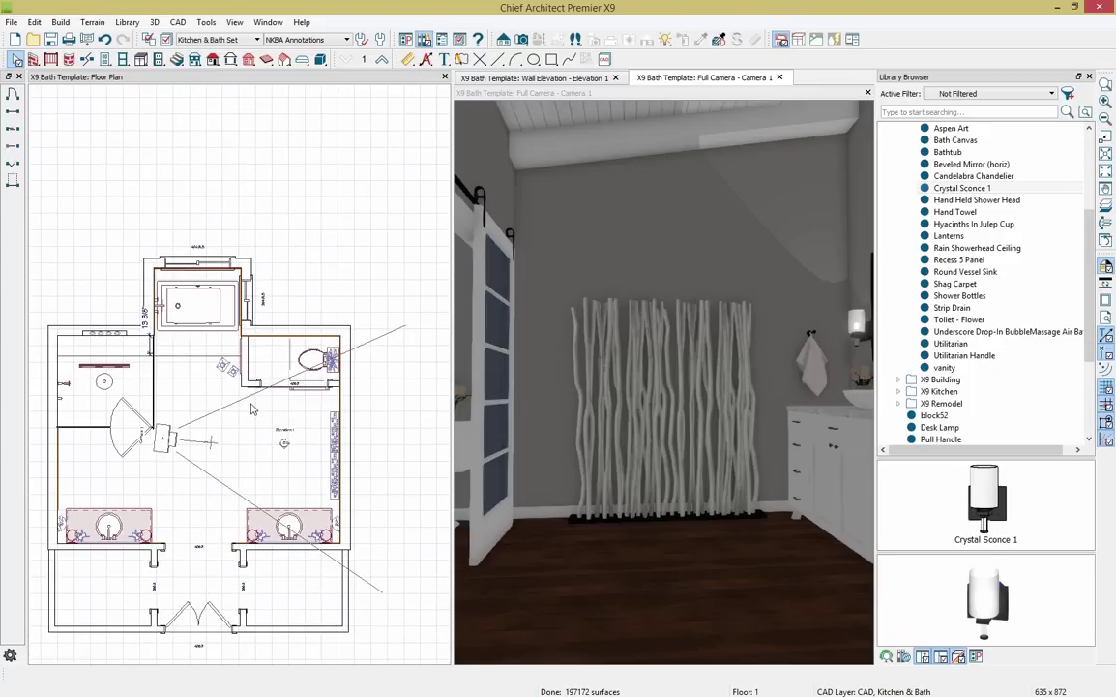
middle_click_drag(284, 376, 309, 340)
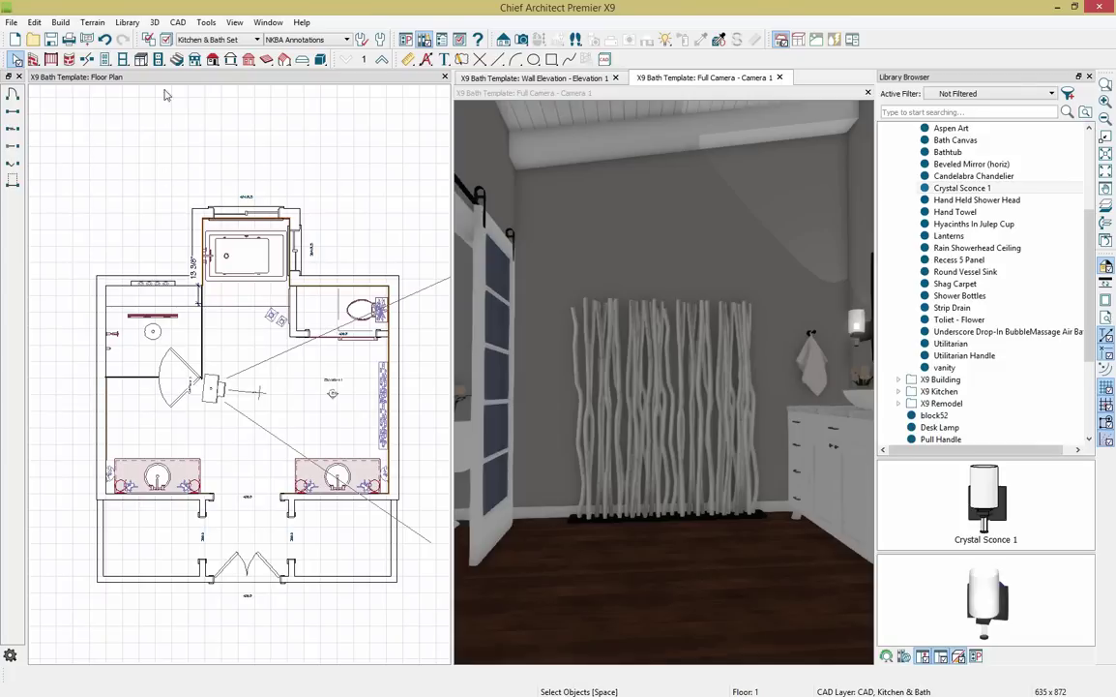
Place a light in the floor plan in front of the vanity near the Aspen Art and select it.
left_click(159, 60)
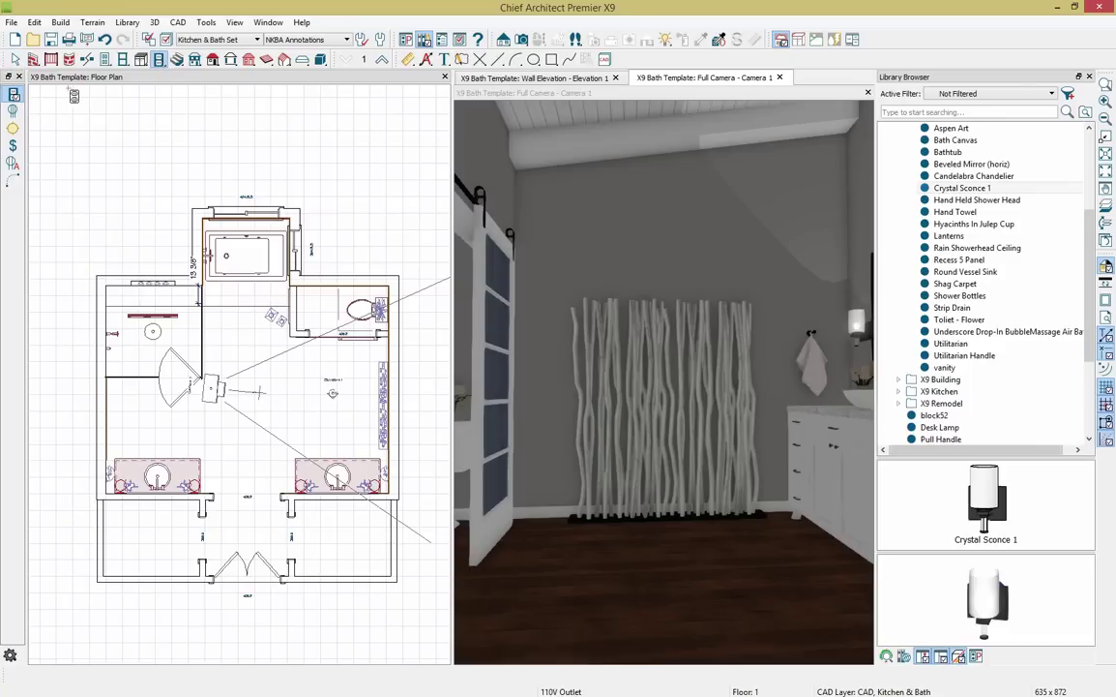
left_click(14, 129)
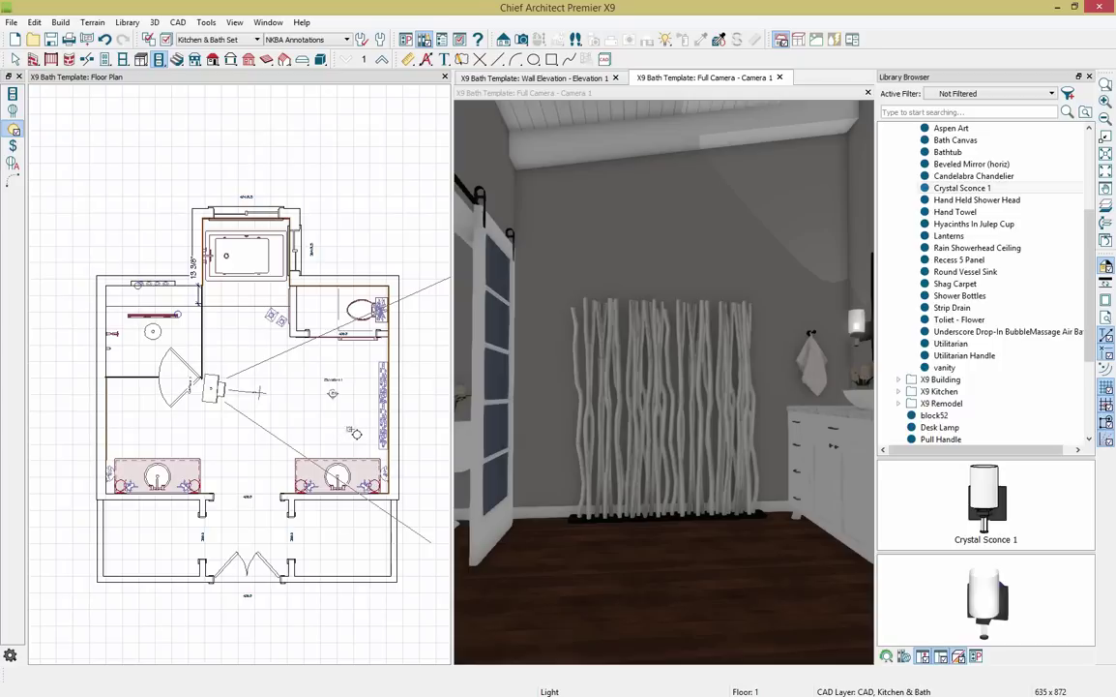
left_click(356, 433)
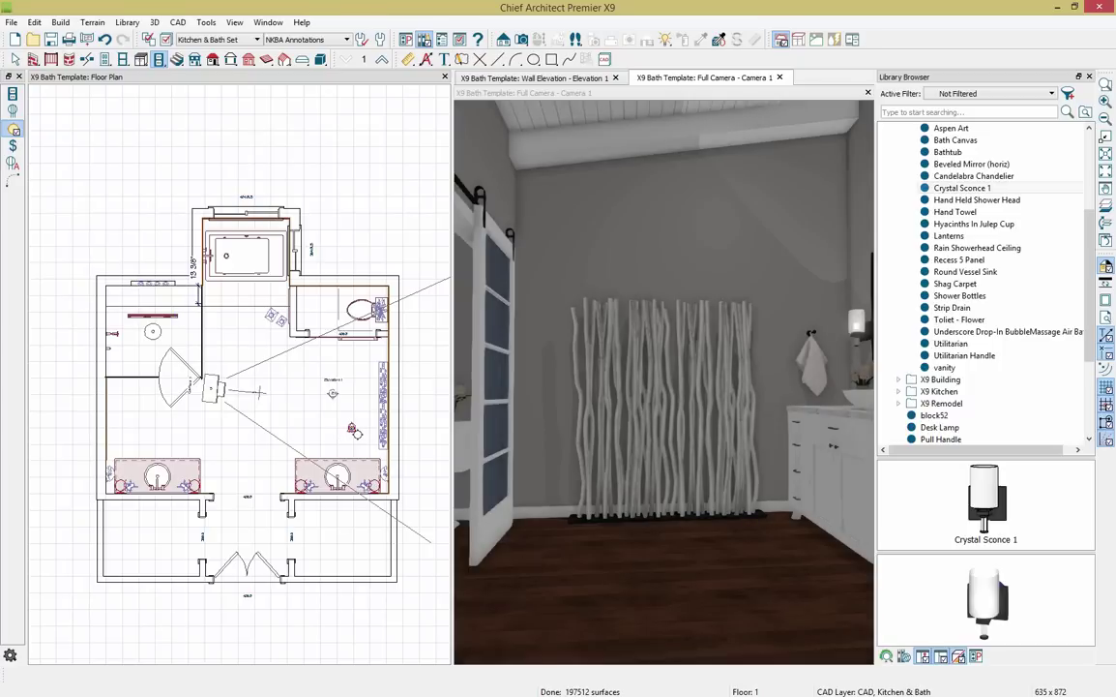
left_click(354, 430)
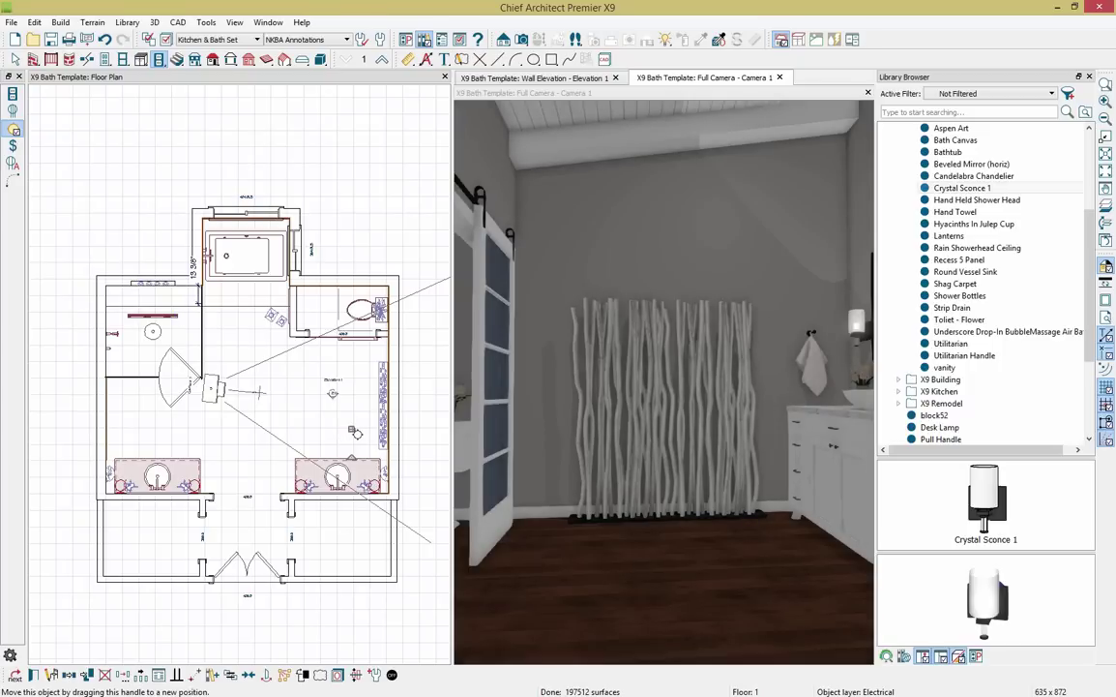
Multiple-copy the light across the bathroom as an evenly distributed grid, five lights wide and three deep, using 4 primary copies.
key("Escape")
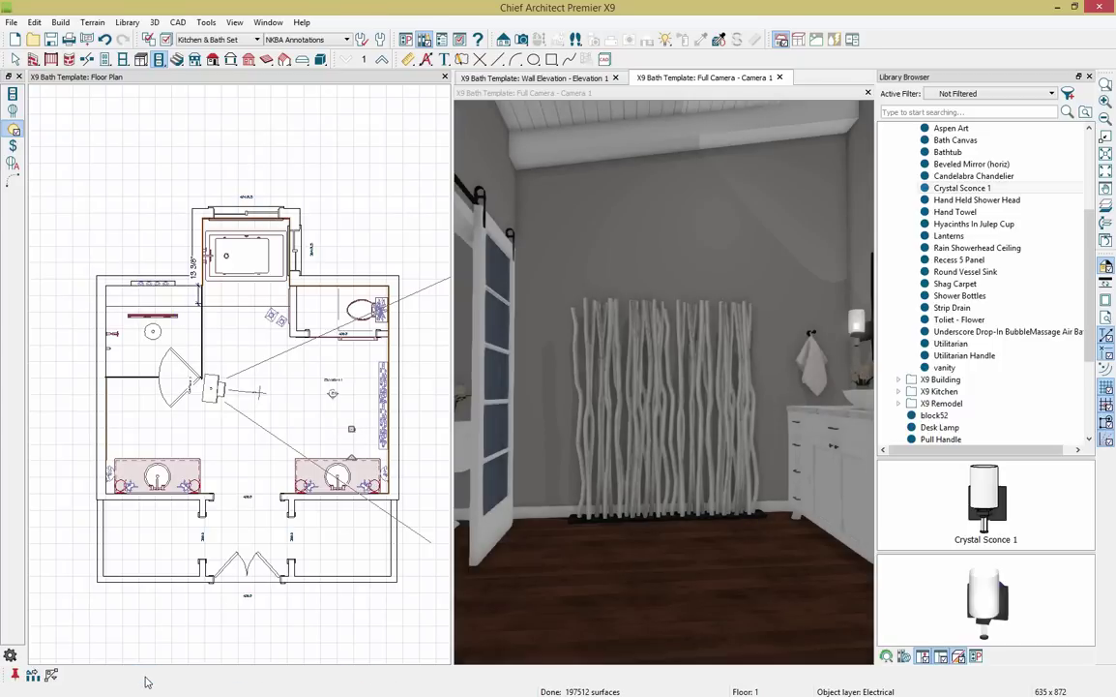
double_click(33, 676)
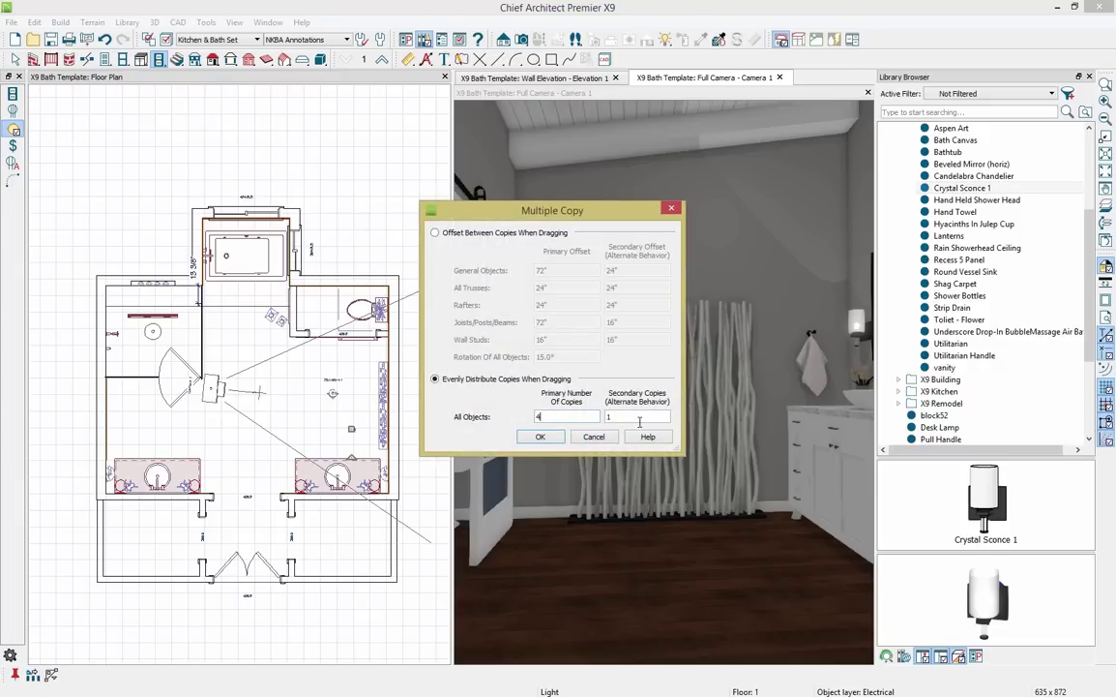
key("Tab")
key("Return")
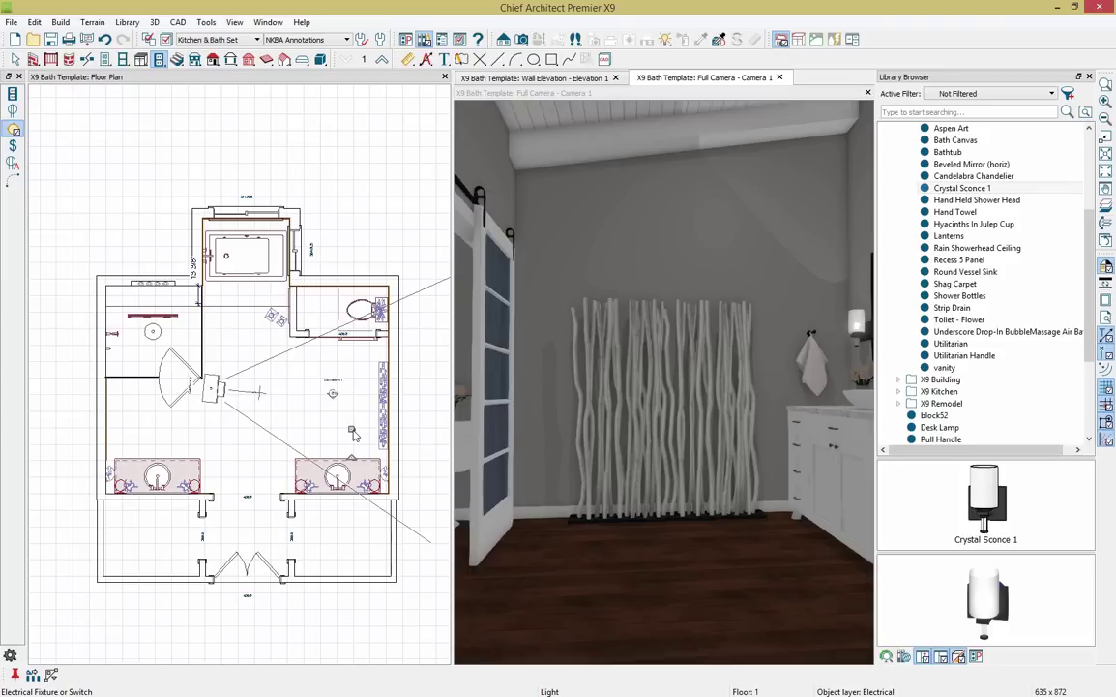
left_click_drag(353, 434, 136, 291)
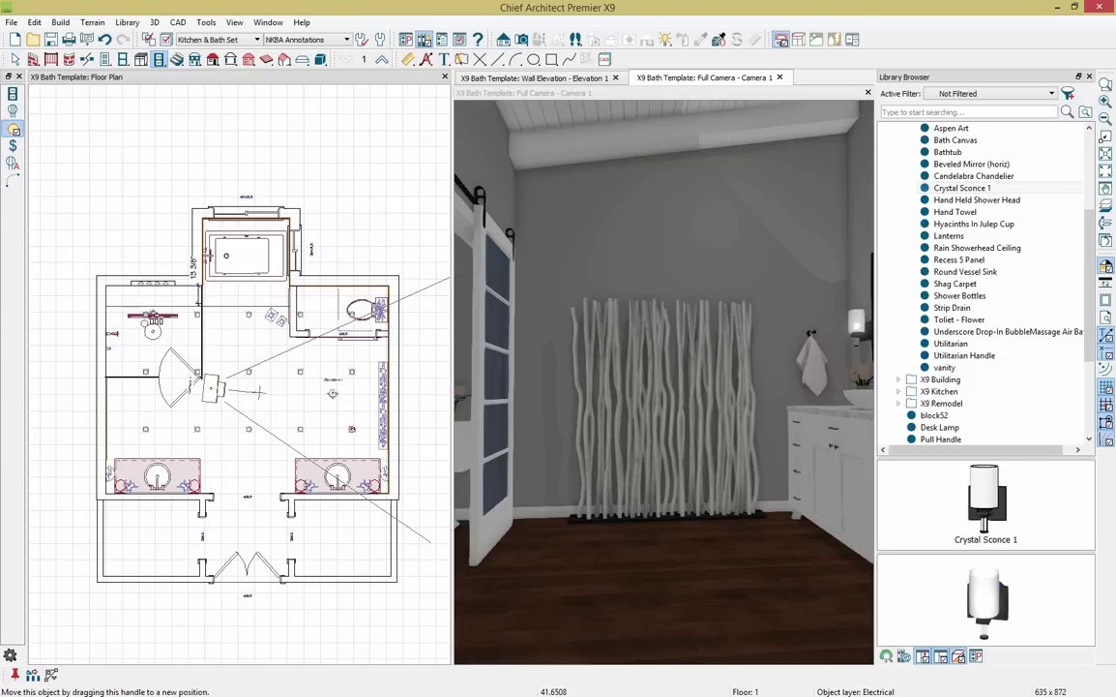
left_click_drag(146, 337, 146, 339)
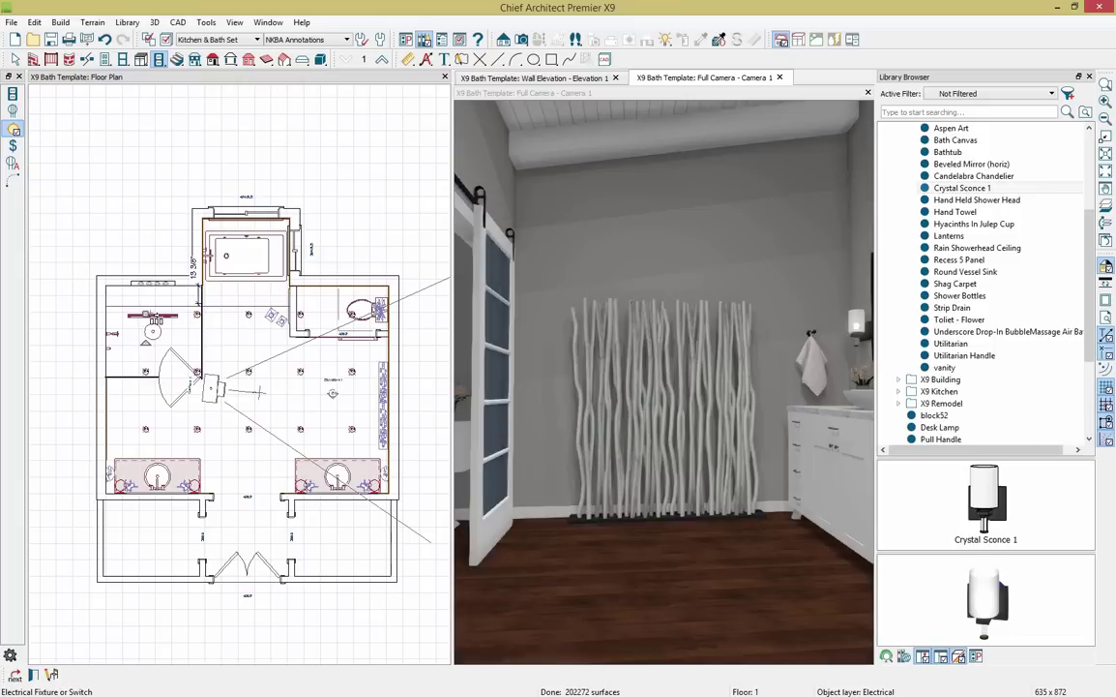
Replace the light at the centre of the grid with a Candelabra Chandelier.
left_click(249, 372)
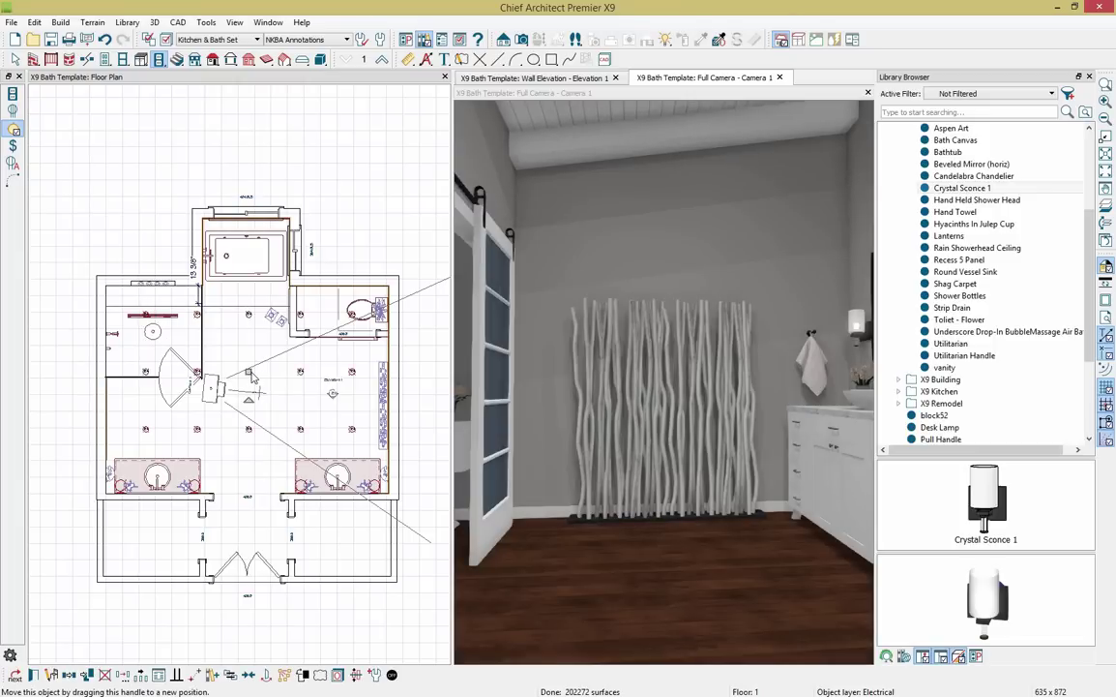
key("Delete")
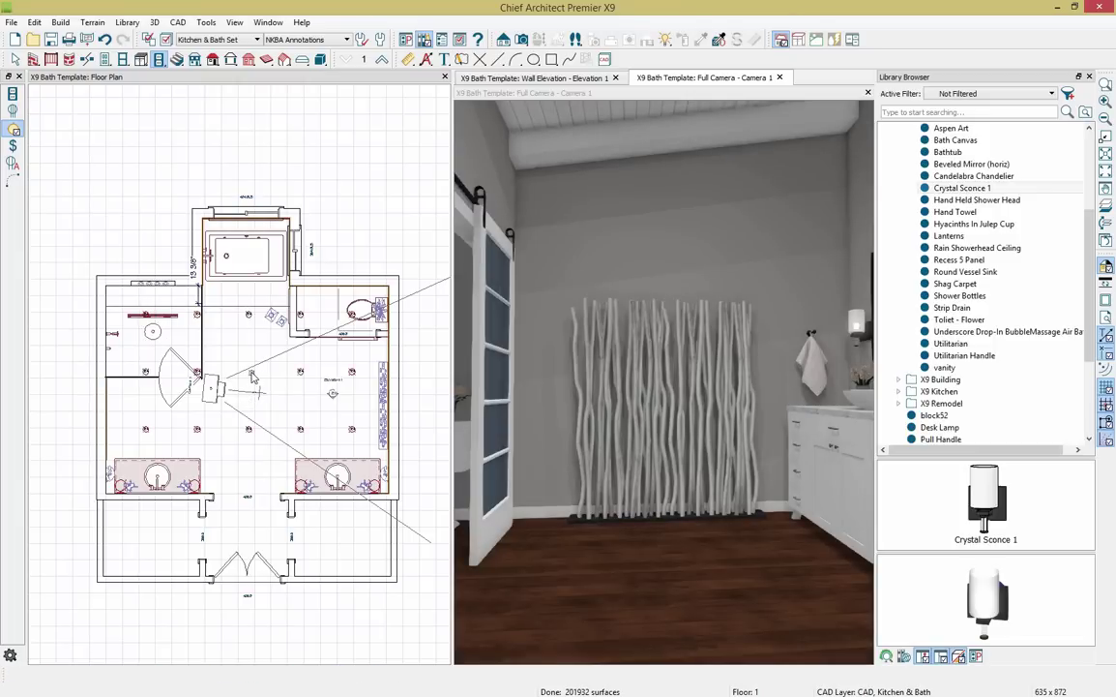
left_click(984, 177)
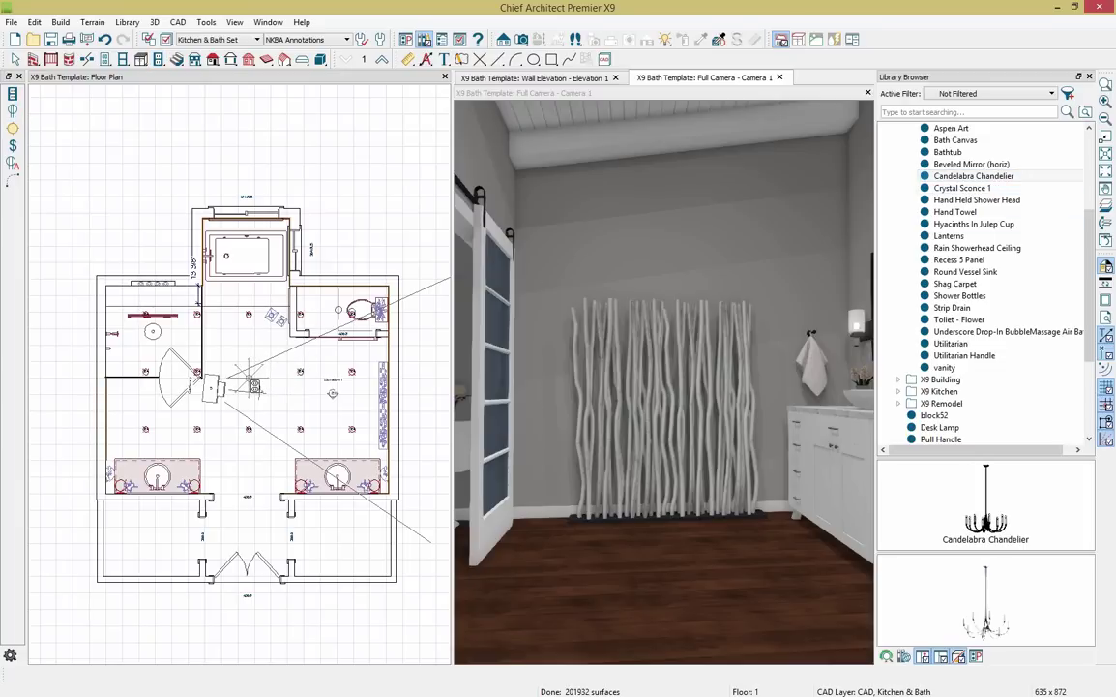
left_click(250, 377)
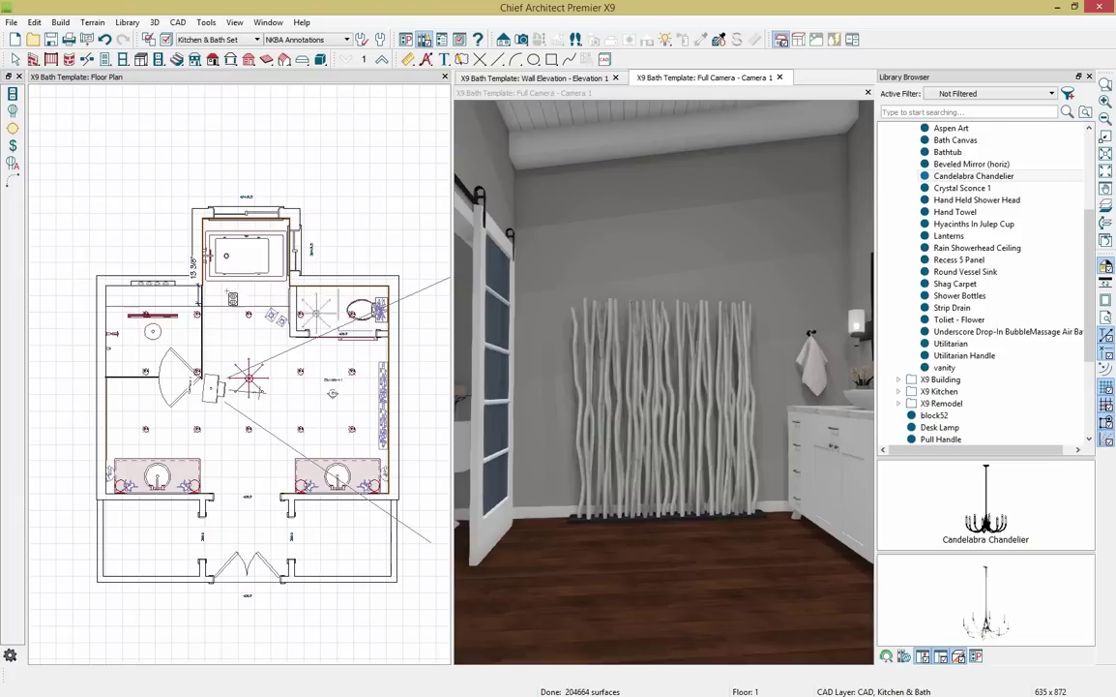
key("Escape")
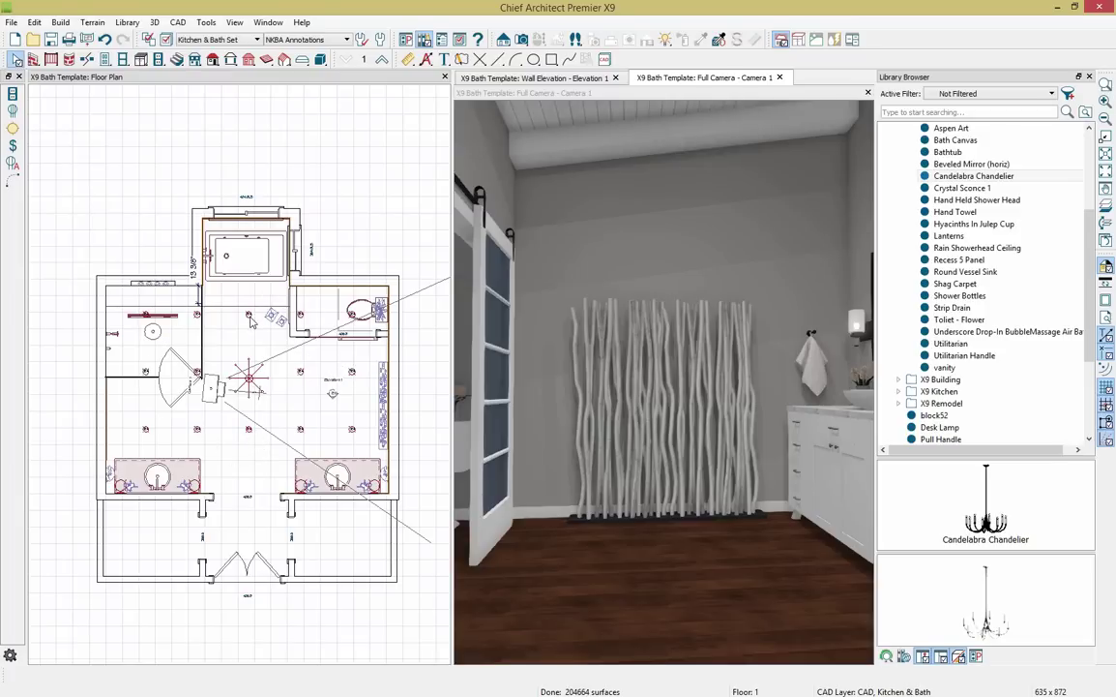
Delete the light beside the toilet room wall and the one on the shower's glass wall.
left_click(301, 317)
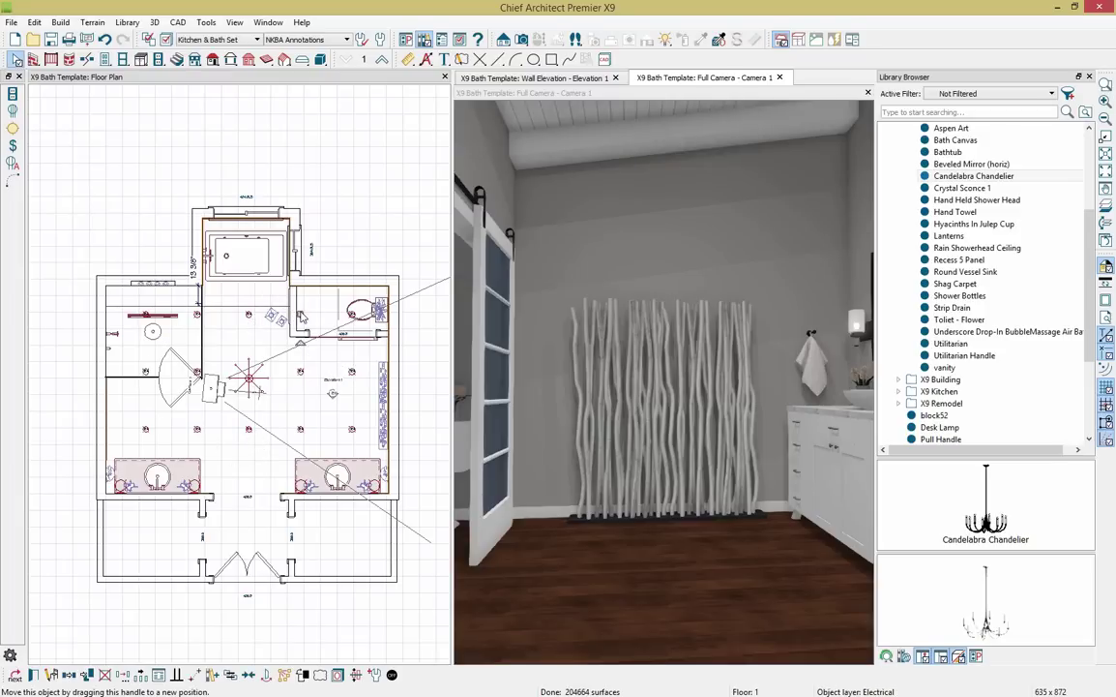
key("Escape")
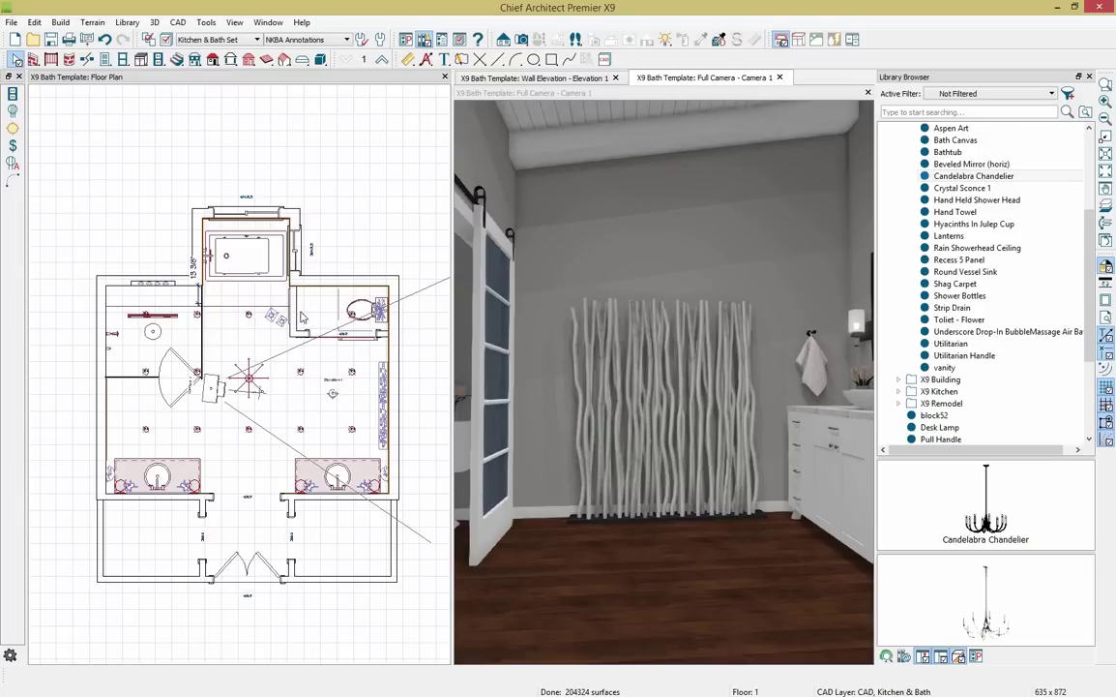
left_click(198, 313)
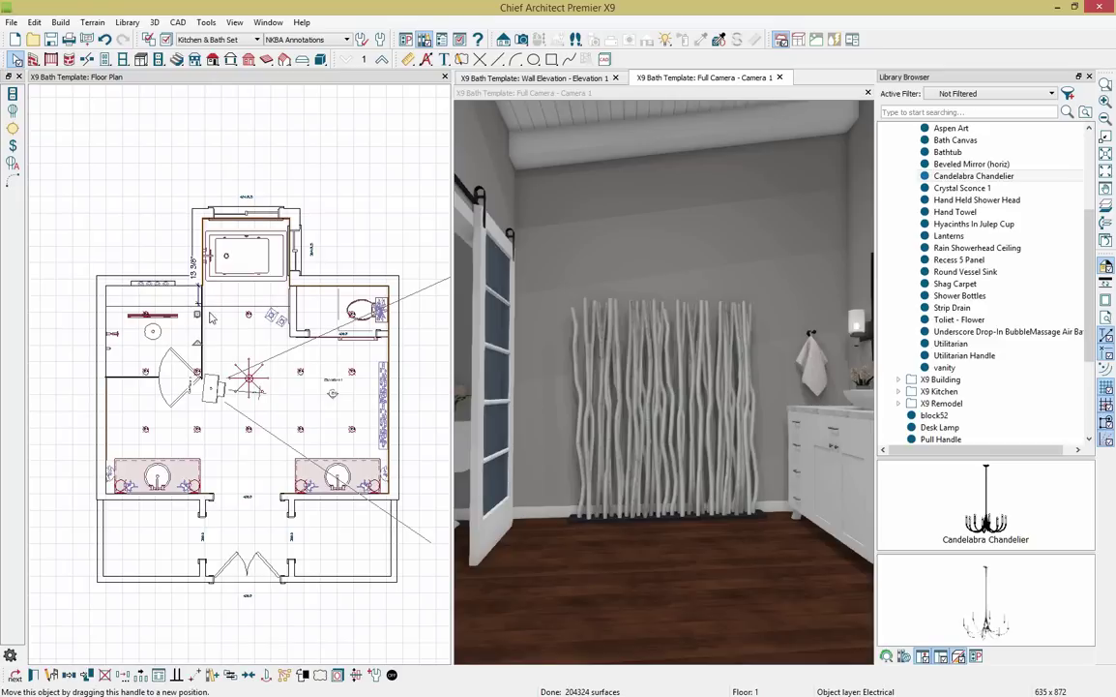
key("Delete")
Move the remaining light between the shower and toilet room closer to the alcove tub.
left_click(249, 316)
left_click_drag(249, 315, 248, 287)
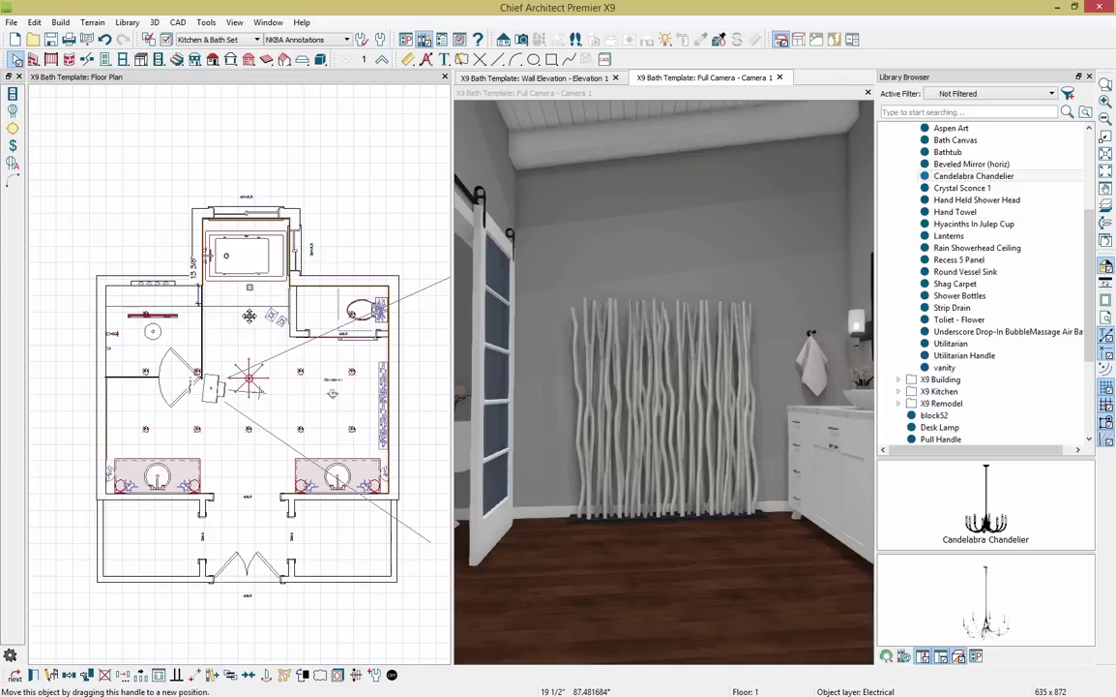
left_click(249, 320)
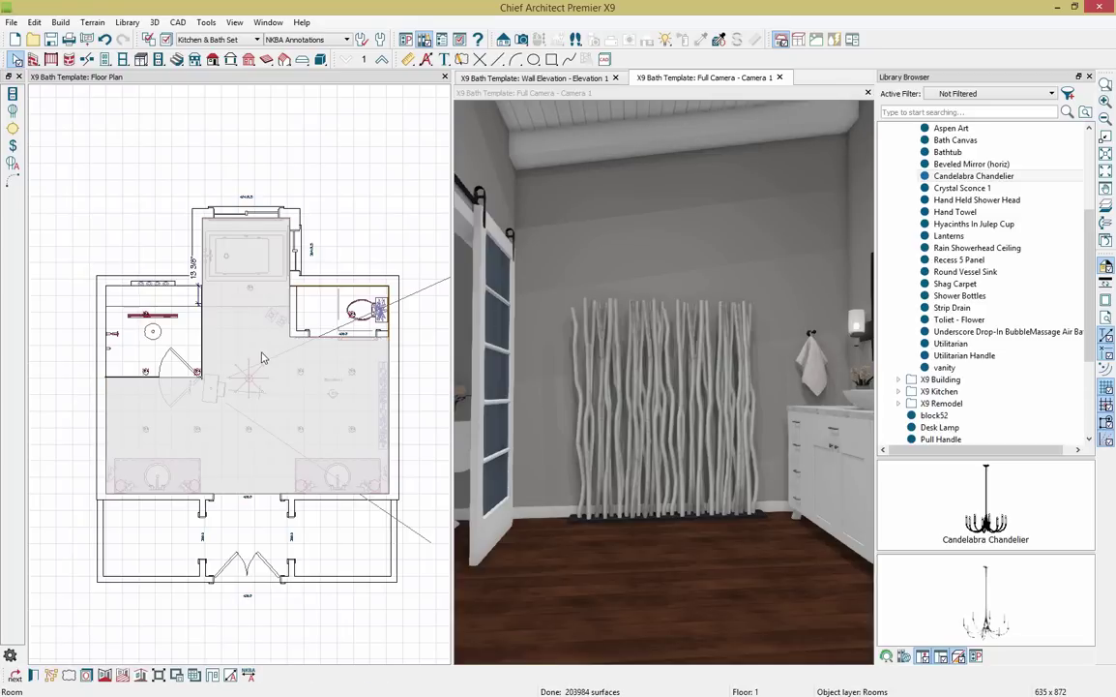
key("Escape")
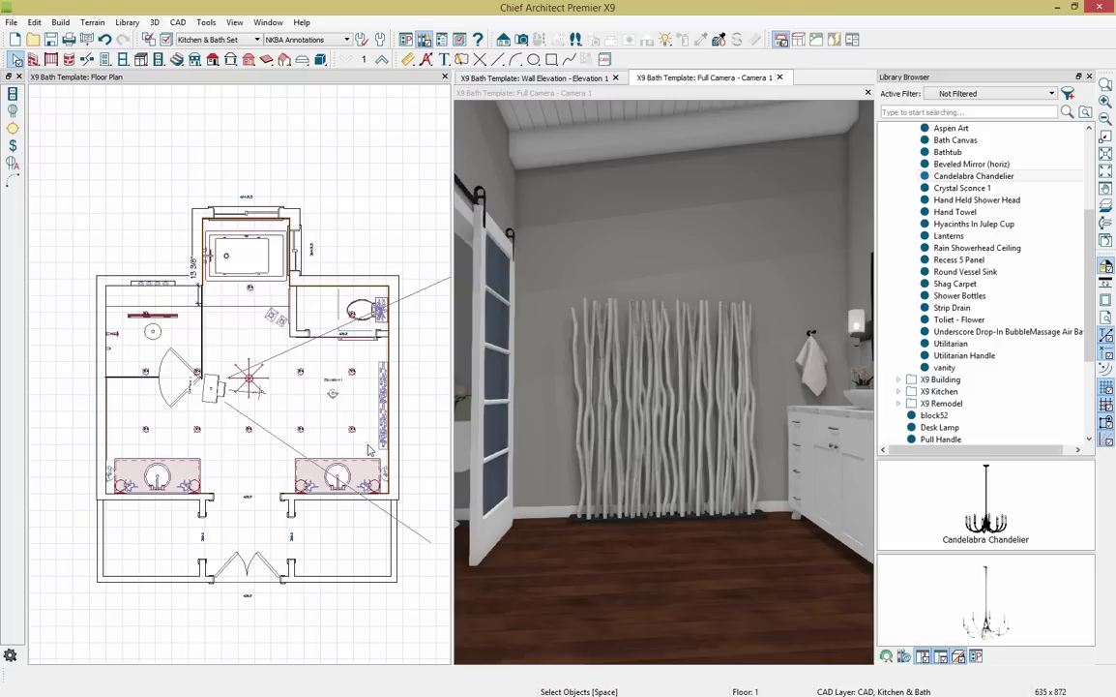
Place one switch beside the entrance near the first vanity and another inside the toilet room by its door.
left_click(12, 148)
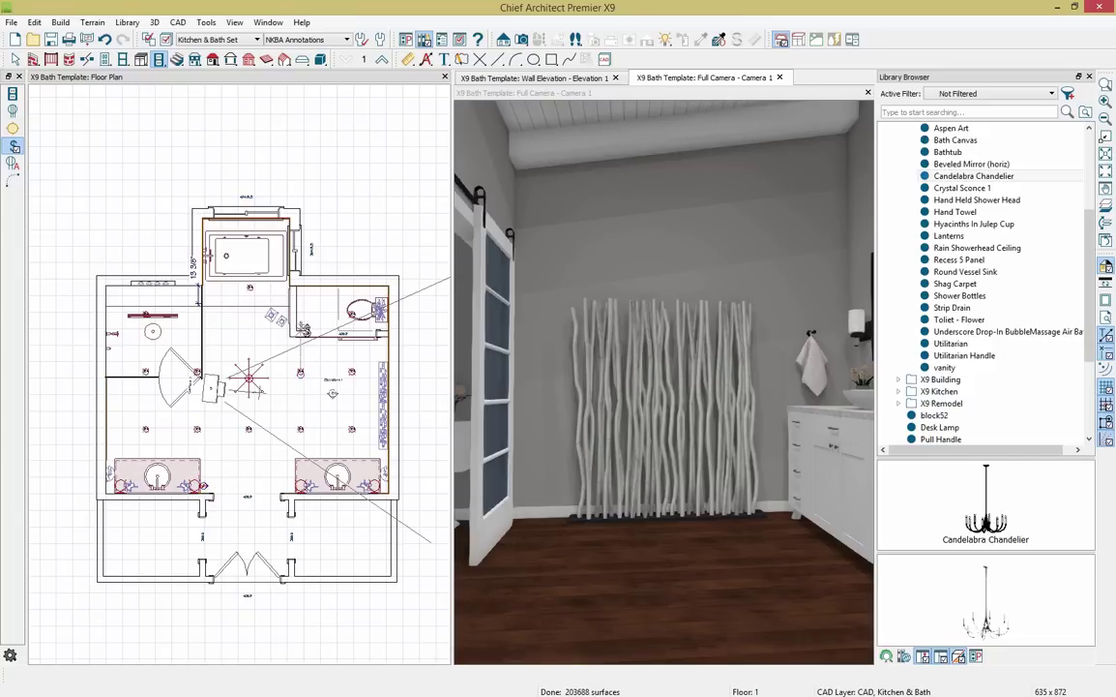
left_click(301, 325)
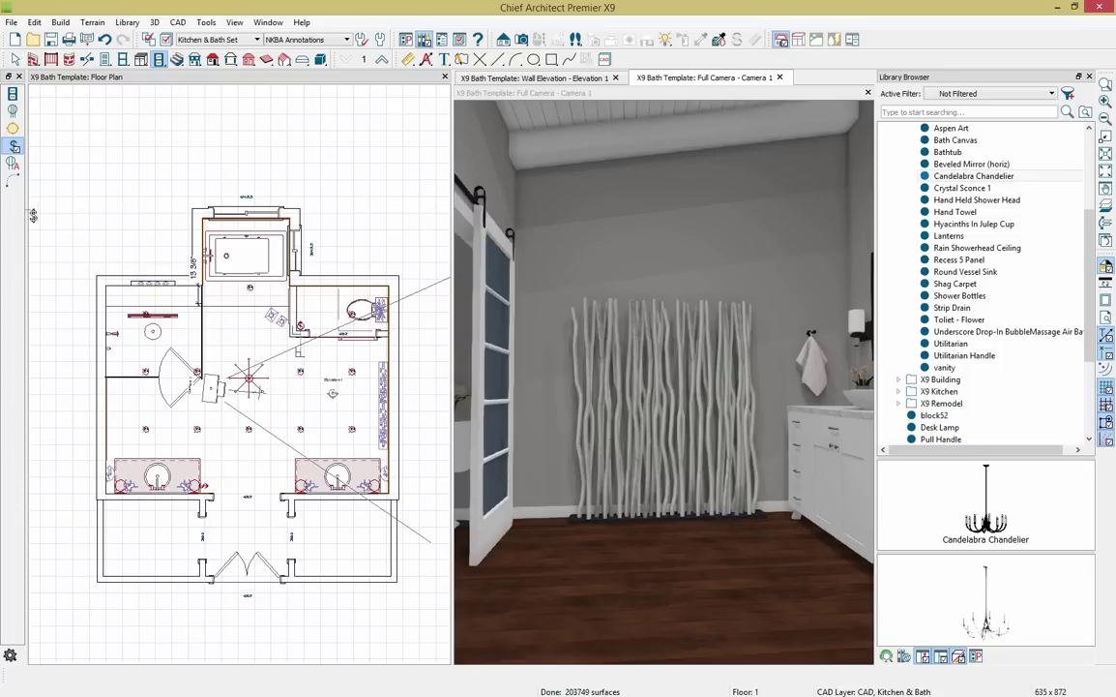
Electrically connect the row of lights in front of the vanities through to the light by the shower, displaying the "Electrical, Connections" layer.
left_click(14, 182)
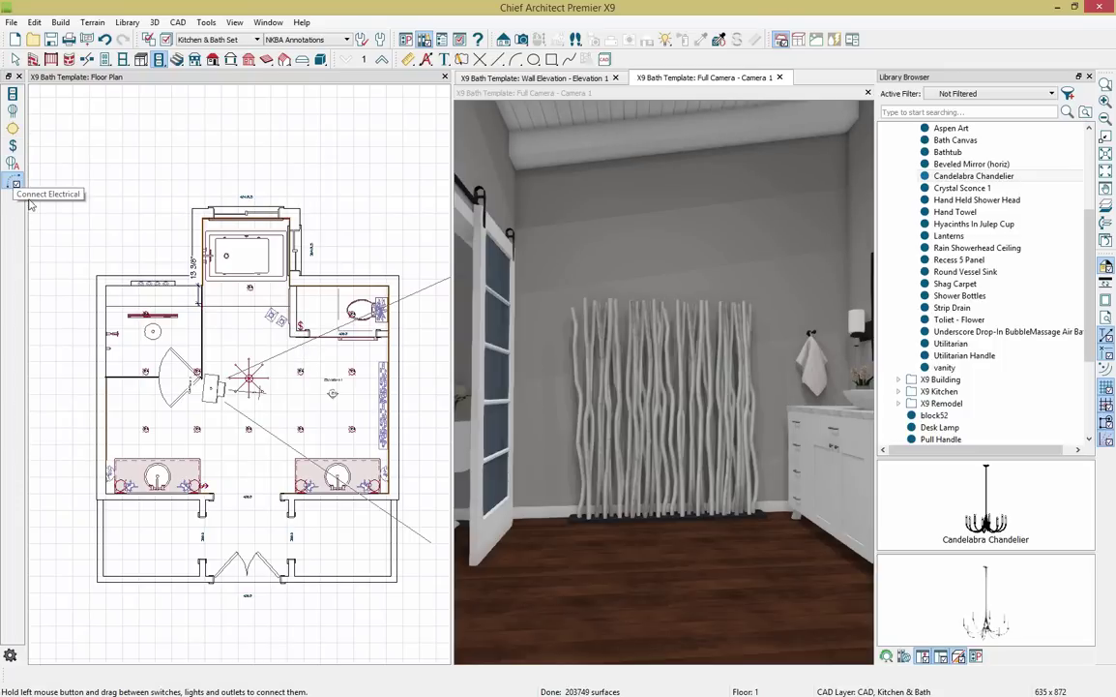
left_click(12, 182)
left_click(274, 390)
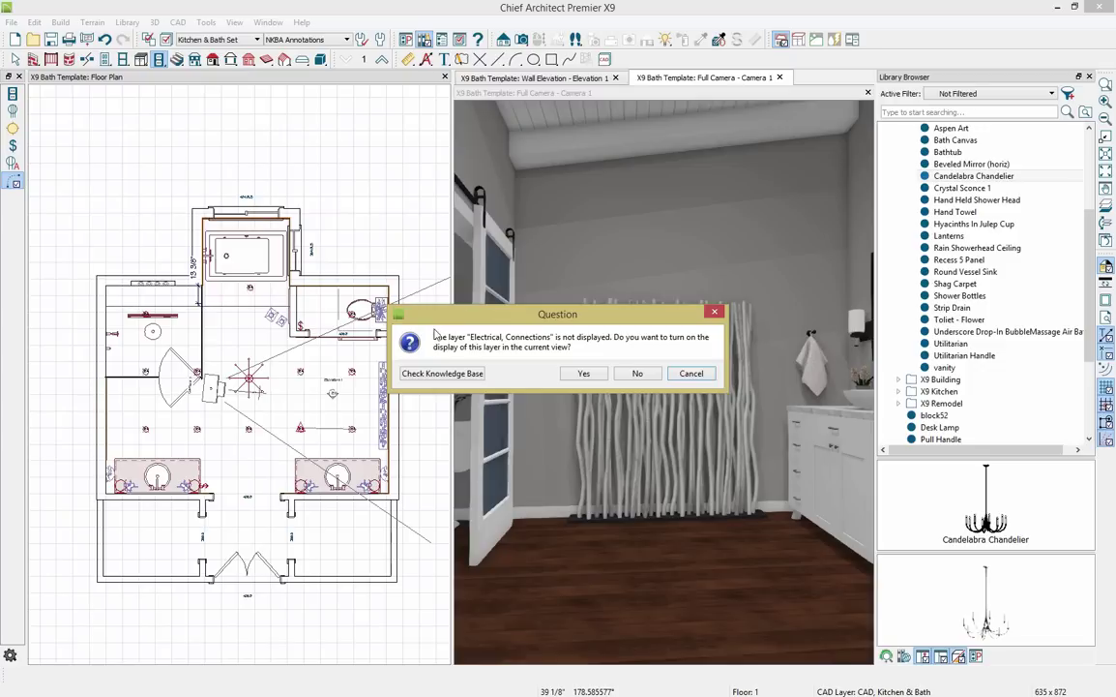
left_click(583, 373)
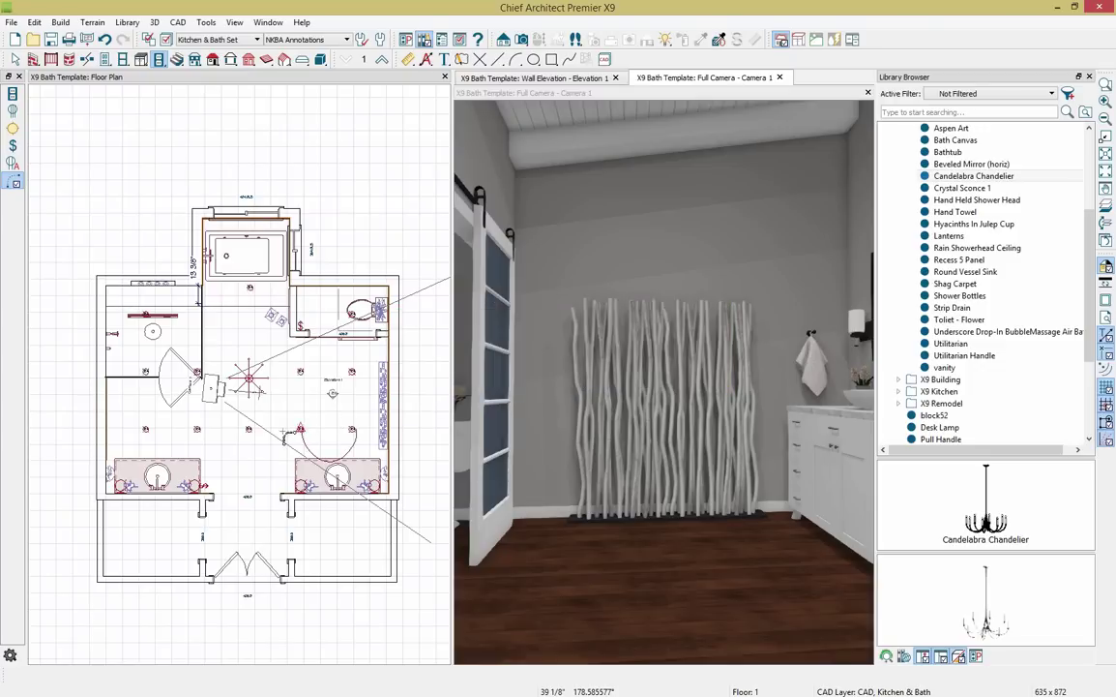
left_click(248, 428)
left_click(197, 429)
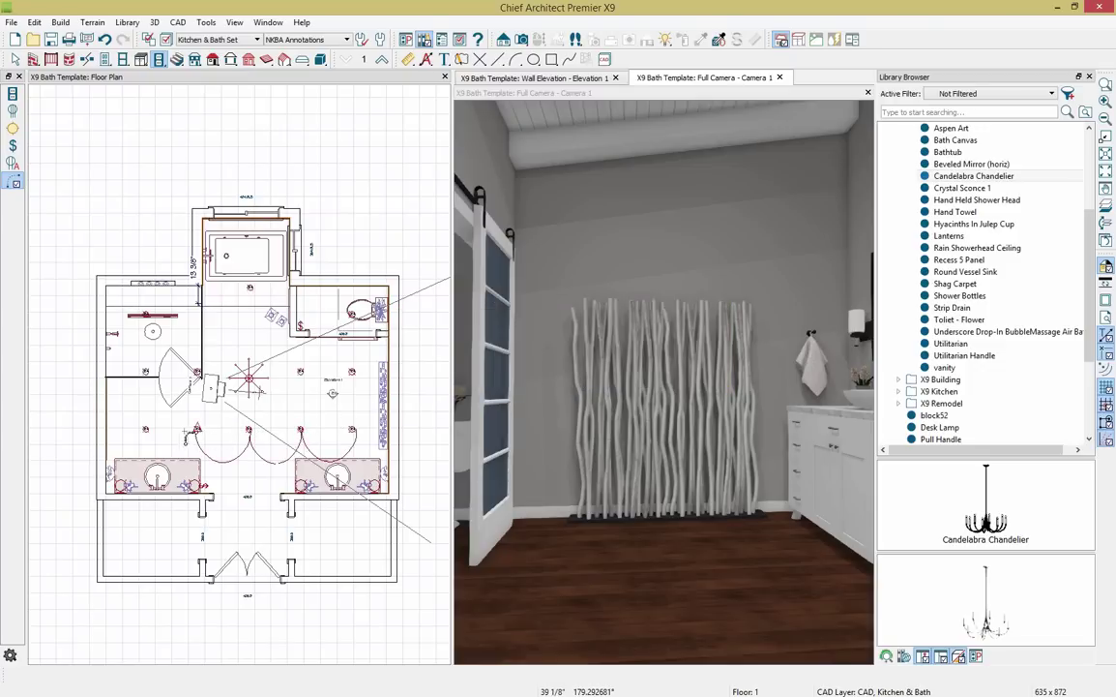
left_click(147, 374)
left_click(145, 374)
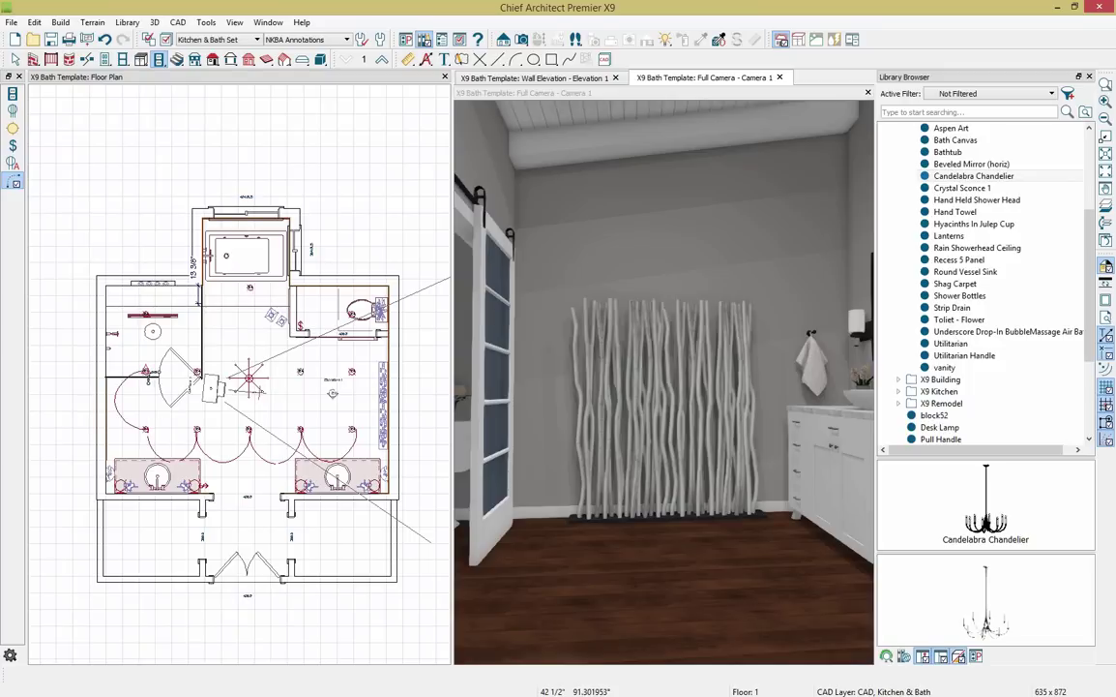
Extend the electrical connections along the middle row through the chandelier, then to the toilet room, tub and shower lights.
left_click(249, 373)
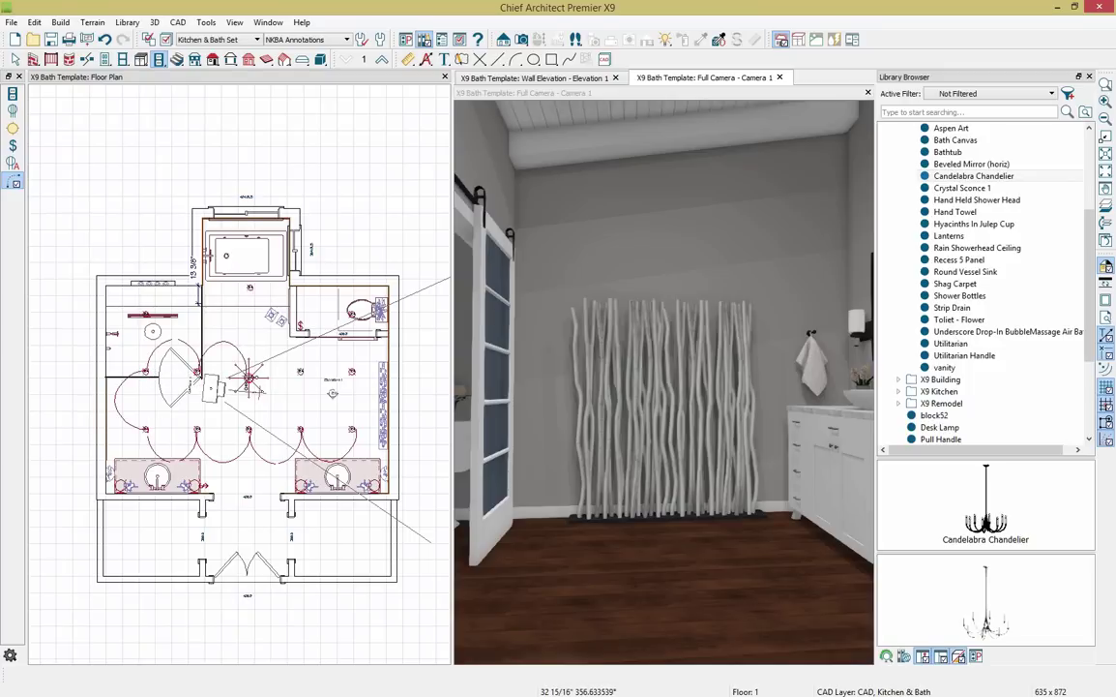
left_click(300, 372)
left_click(351, 313)
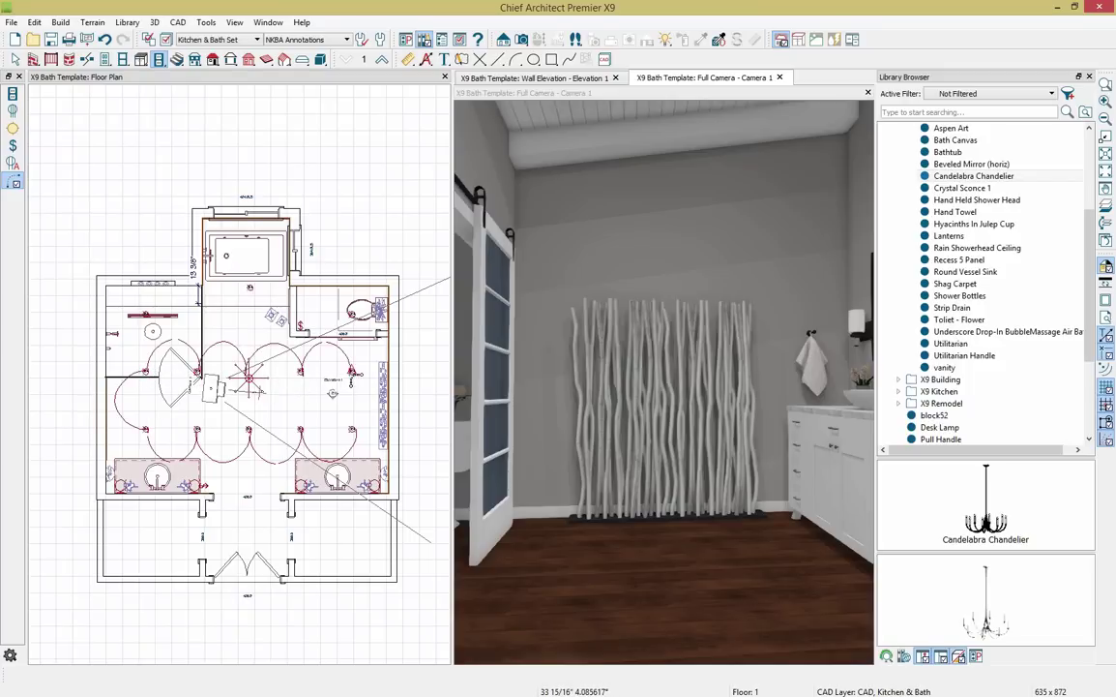
left_click(250, 287)
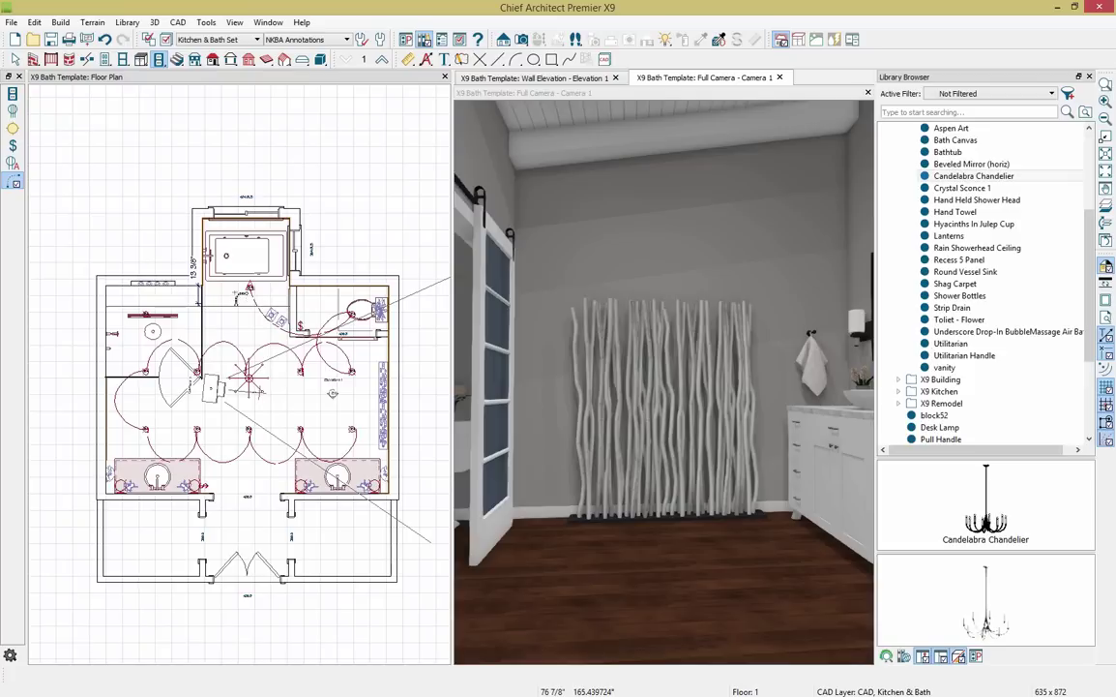
left_click(148, 317)
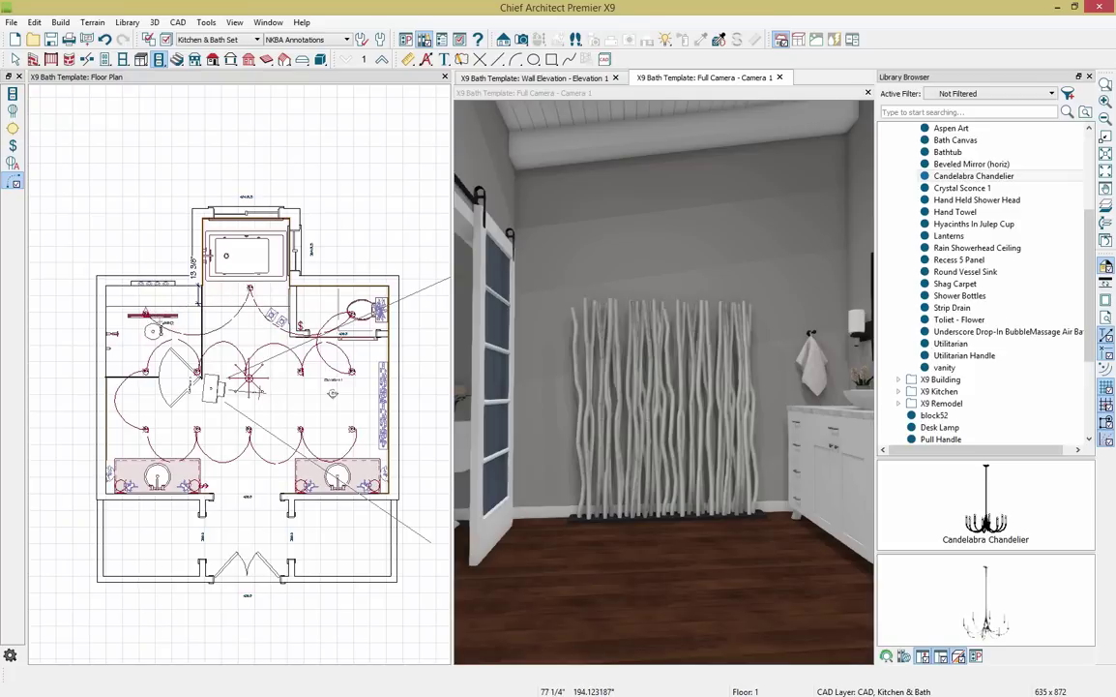
Connect the switches to the lights and reshape the toilet room light's connection so it arcs toward the outer wall.
left_click(311, 334)
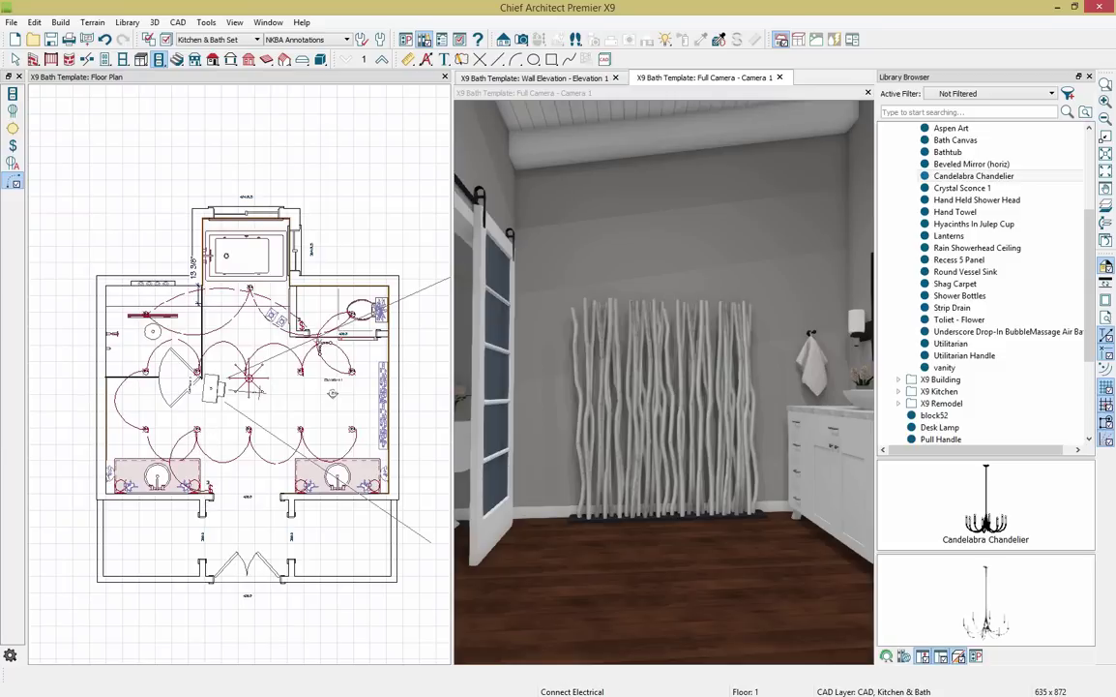
left_click(290, 312)
left_click_drag(319, 334, 367, 346)
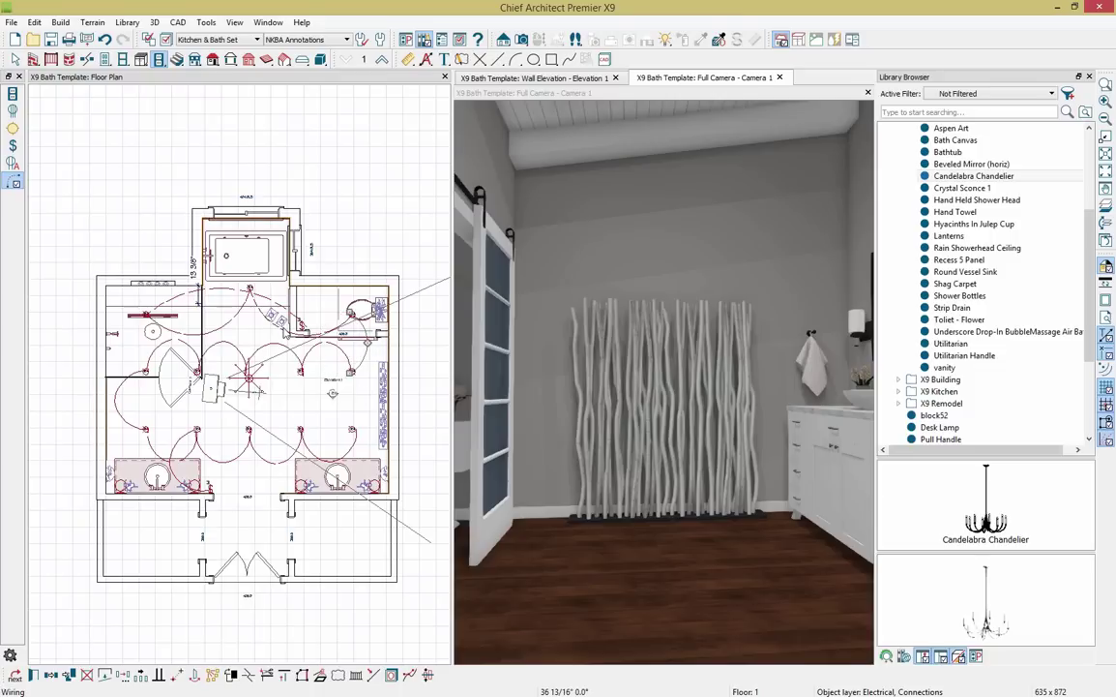
Turn off display of the "Electrical" and "Electrical, Connections" layers in the Kitchen & Bath Set for the floor plan.
left_click(150, 41)
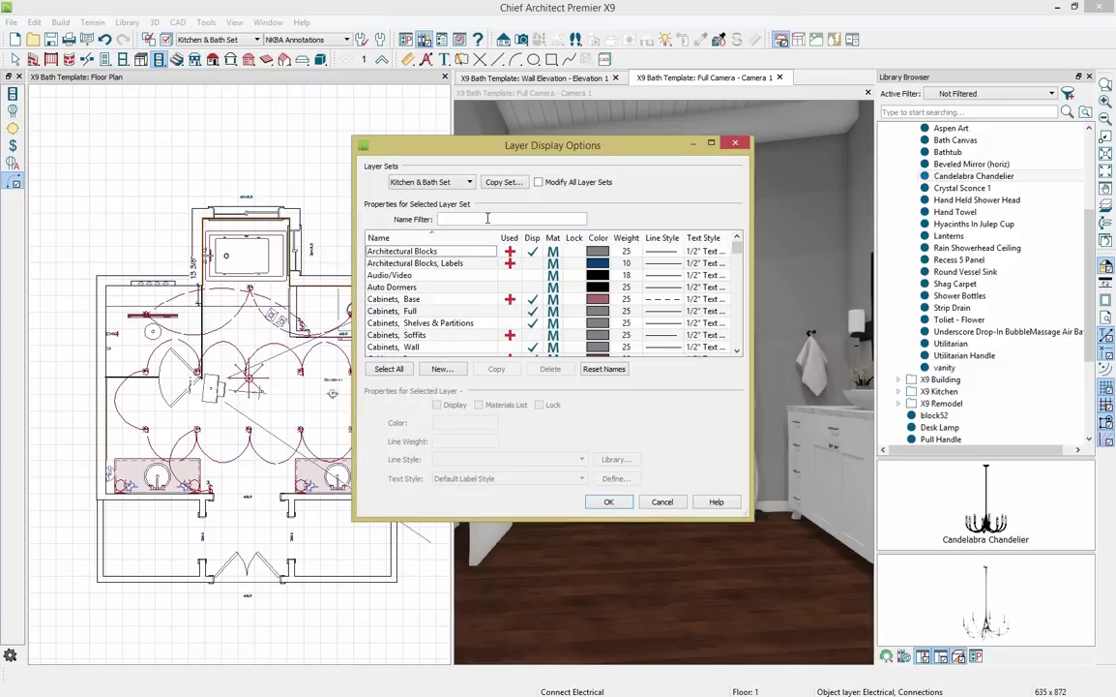
key("e")
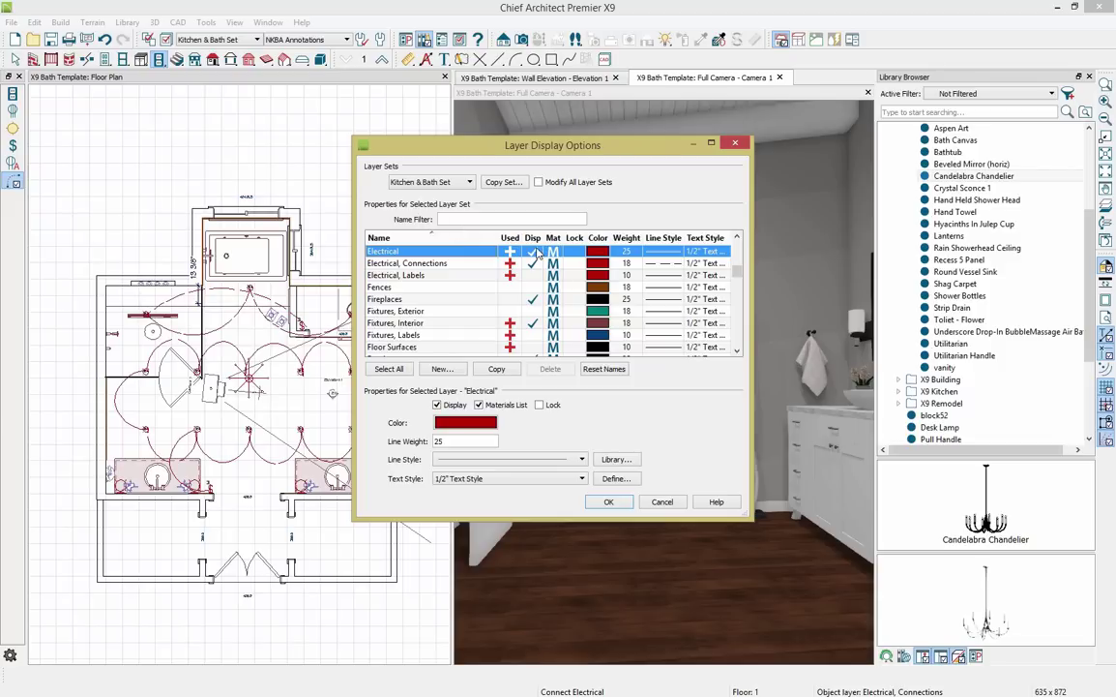
left_click(532, 251)
left_click(532, 264)
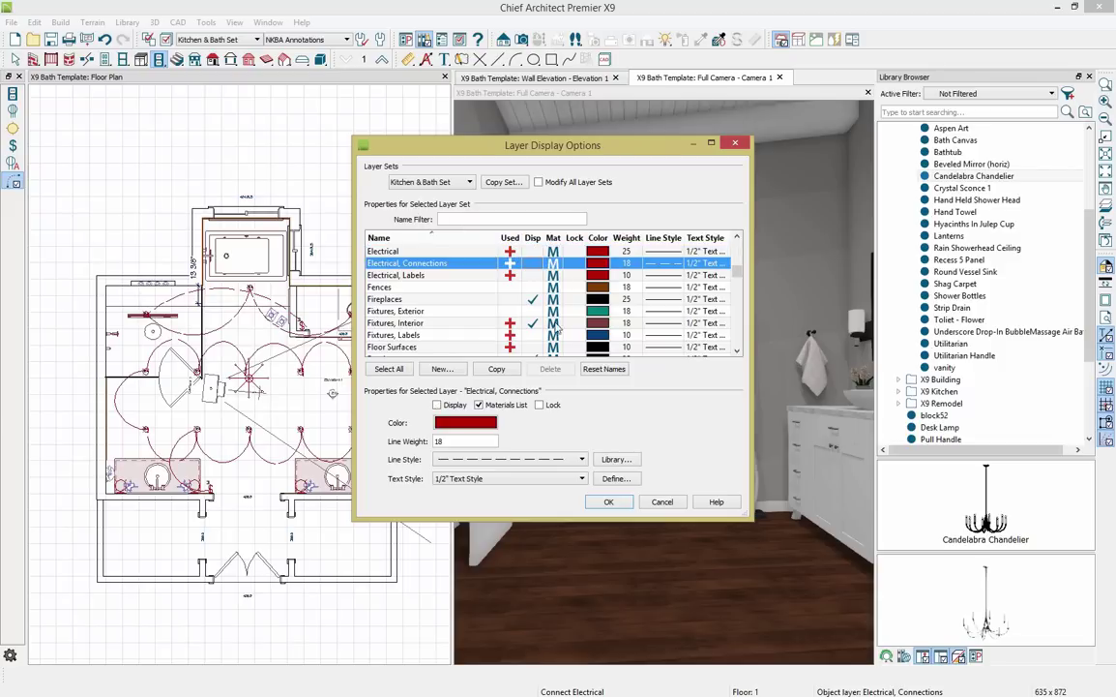
left_click(607, 501)
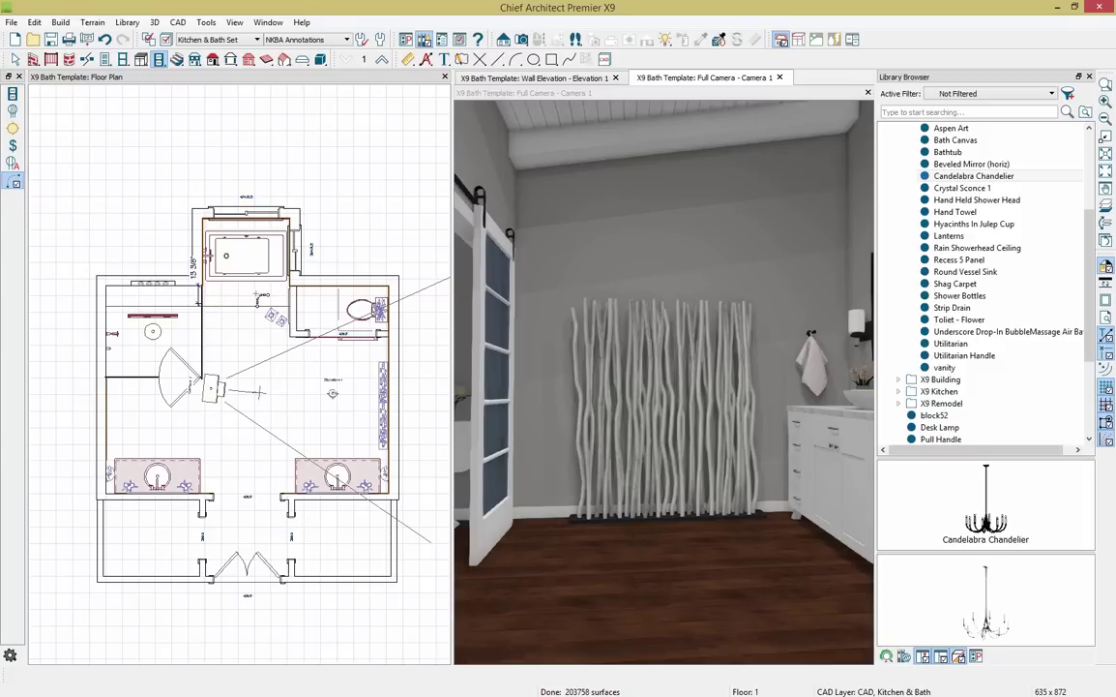
Maximize the Camera 1 view and turn the camera to examine both vanities, their sconces and the entry doors.
double_click(572, 94)
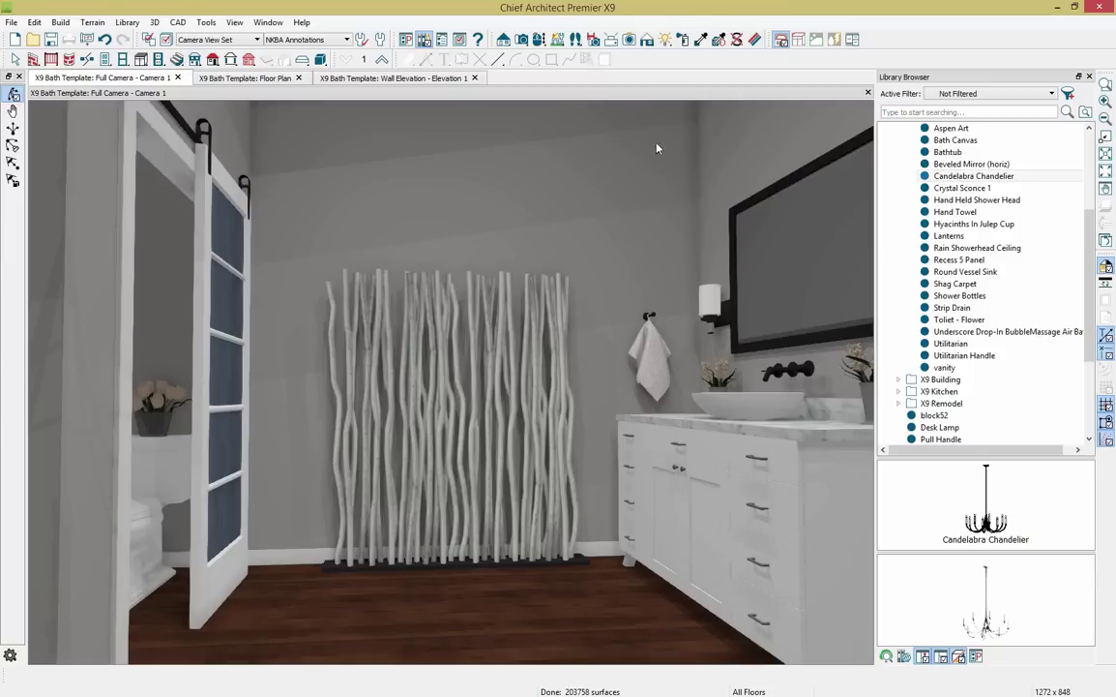
left_click(539, 39)
left_click_drag(528, 233, 593, 296)
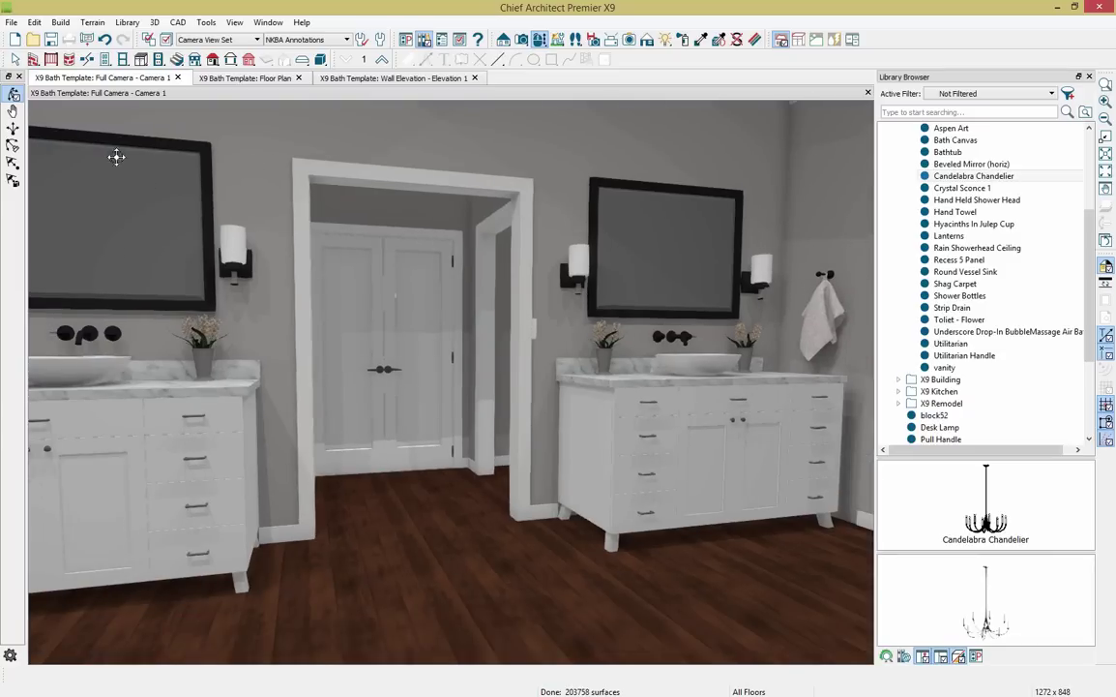
Turn on reflections for the Camera 1 view and close the Library Browser to enlarge the view.
left_click(153, 22)
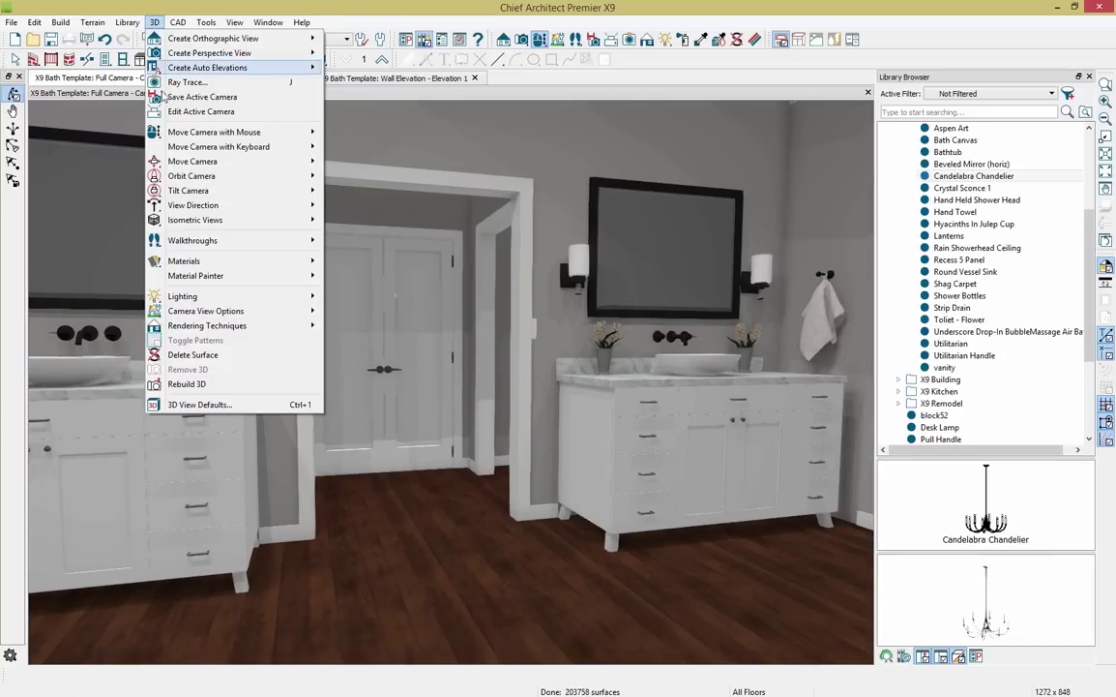
mouse_move(223, 313)
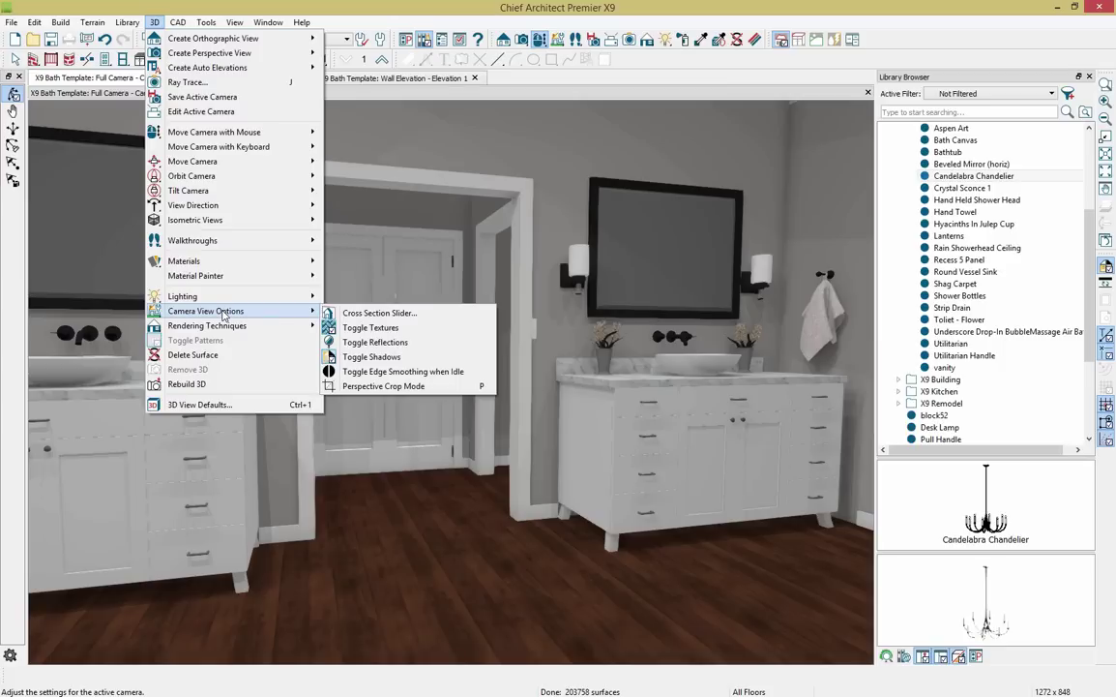
left_click(387, 343)
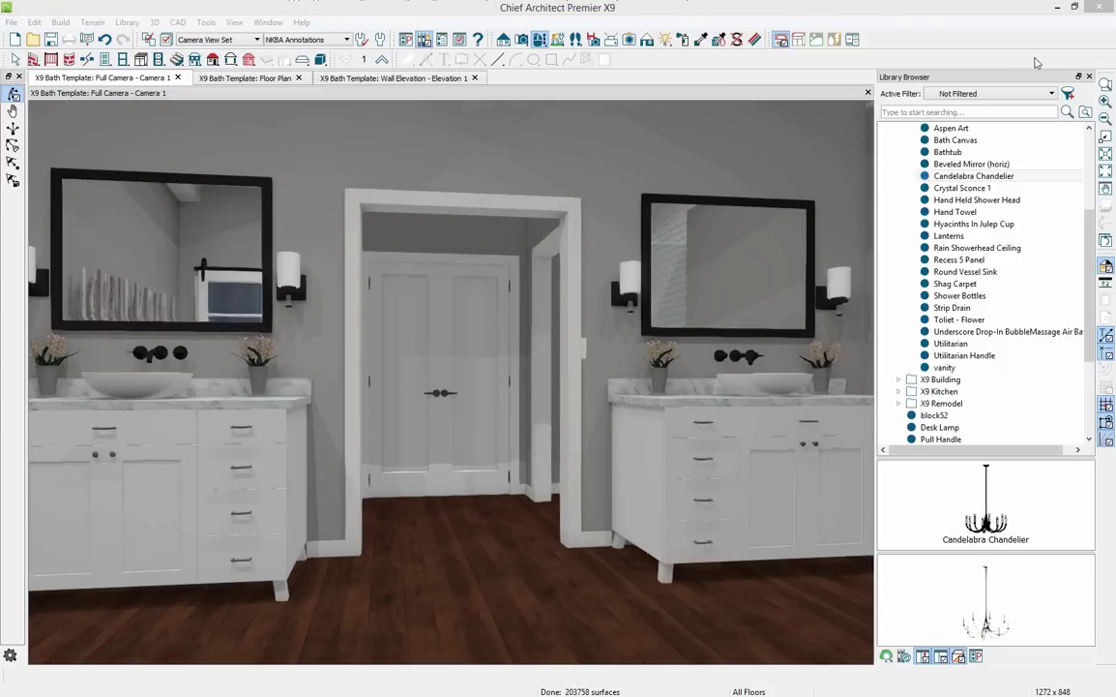
left_click(1089, 76)
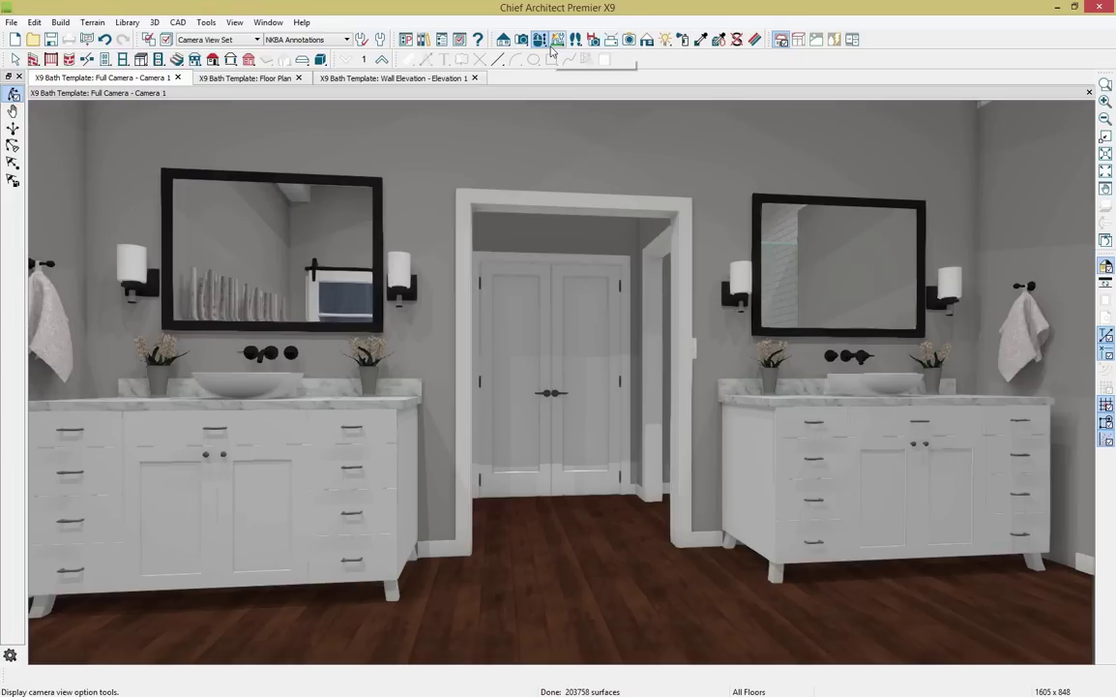
Preview the Camera 1 view in the Vector, Glass House, Duotone, Technical Illustration, Painting and Watercolor rendering techniques.
left_click(647, 40)
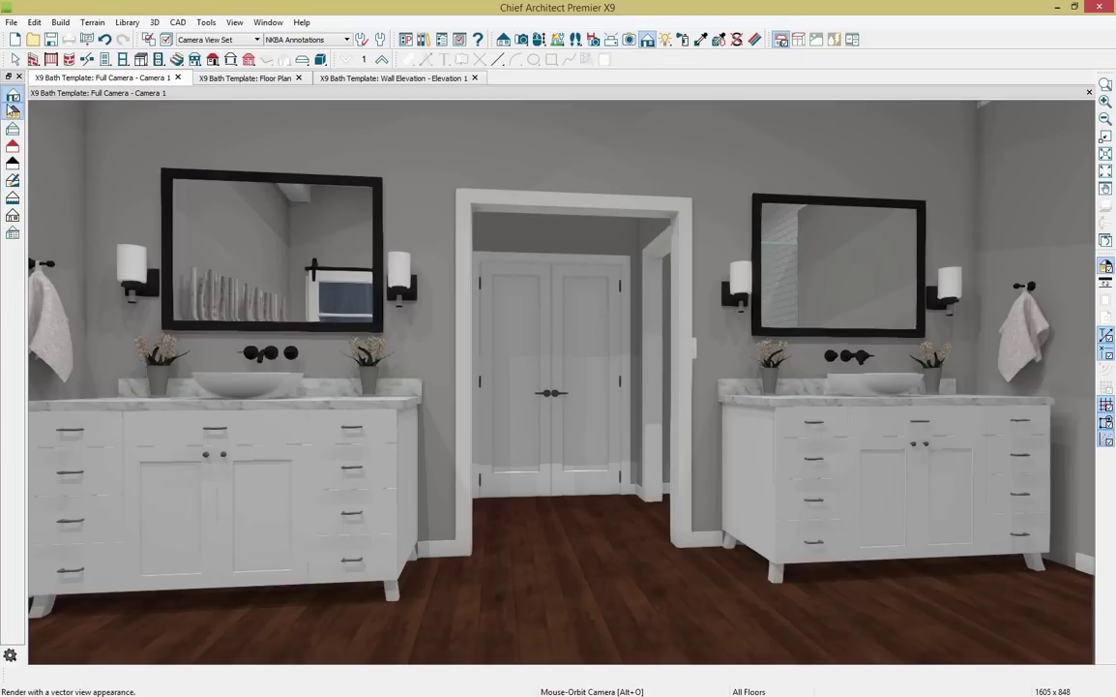
left_click(12, 110)
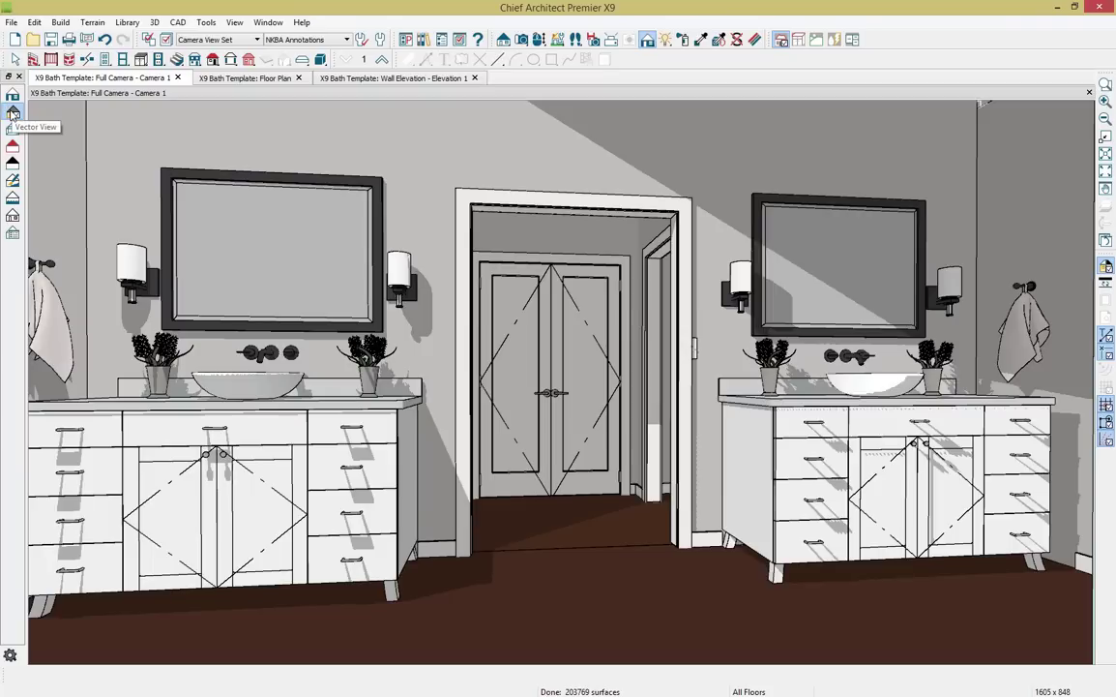
left_click(13, 130)
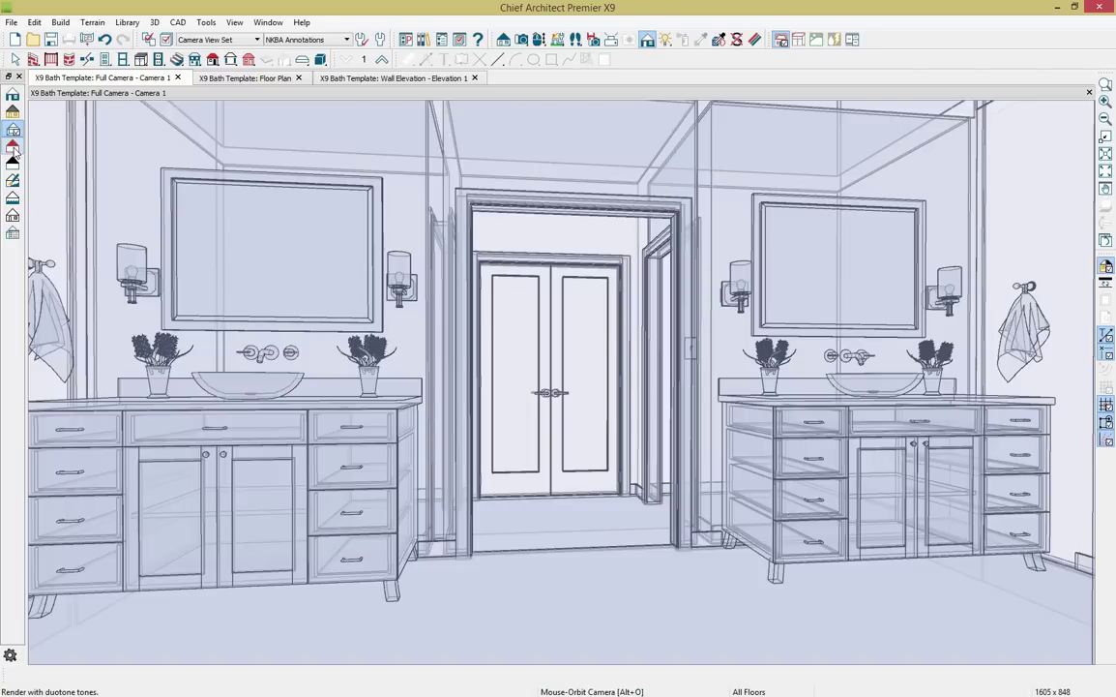
left_click(16, 152)
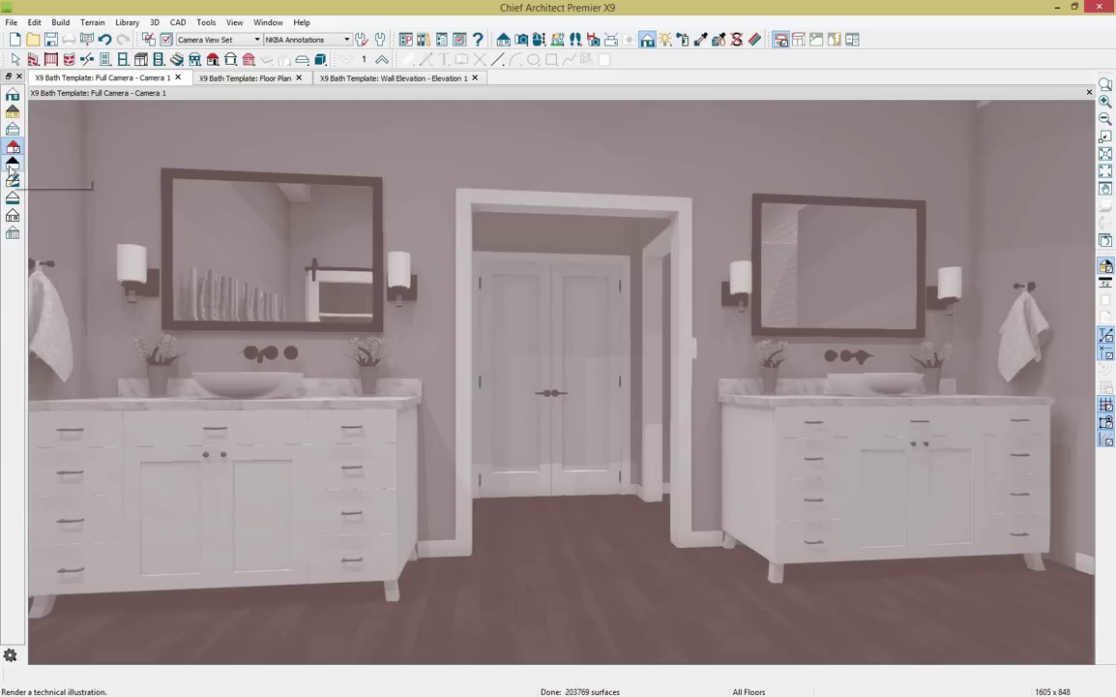
left_click(12, 164)
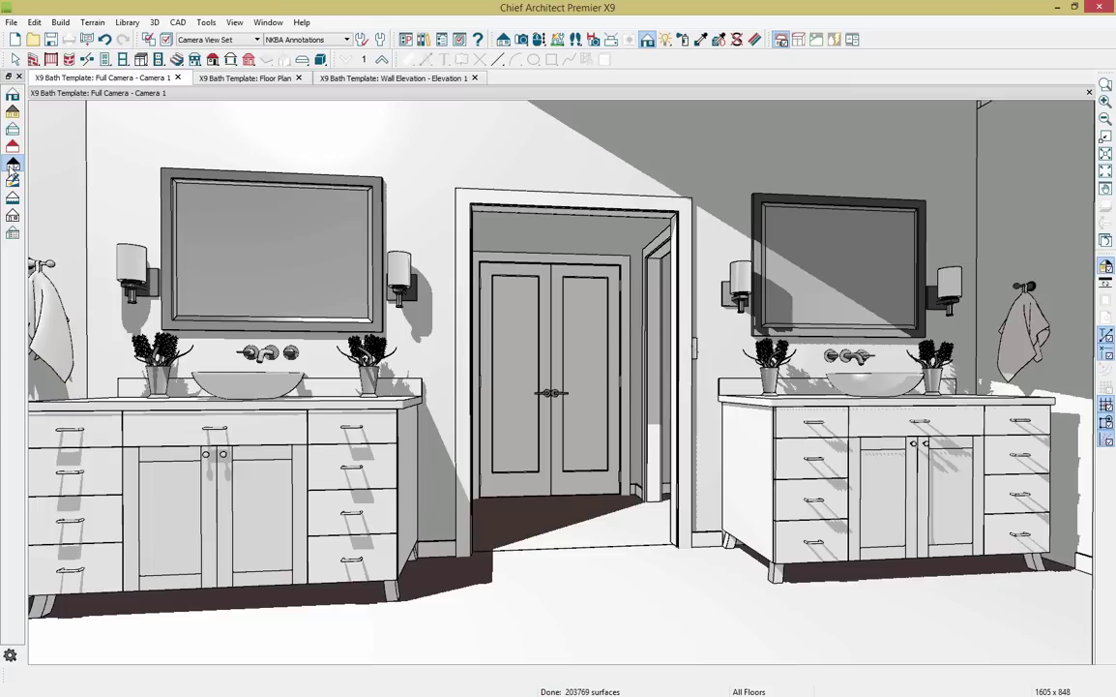
left_click(12, 181)
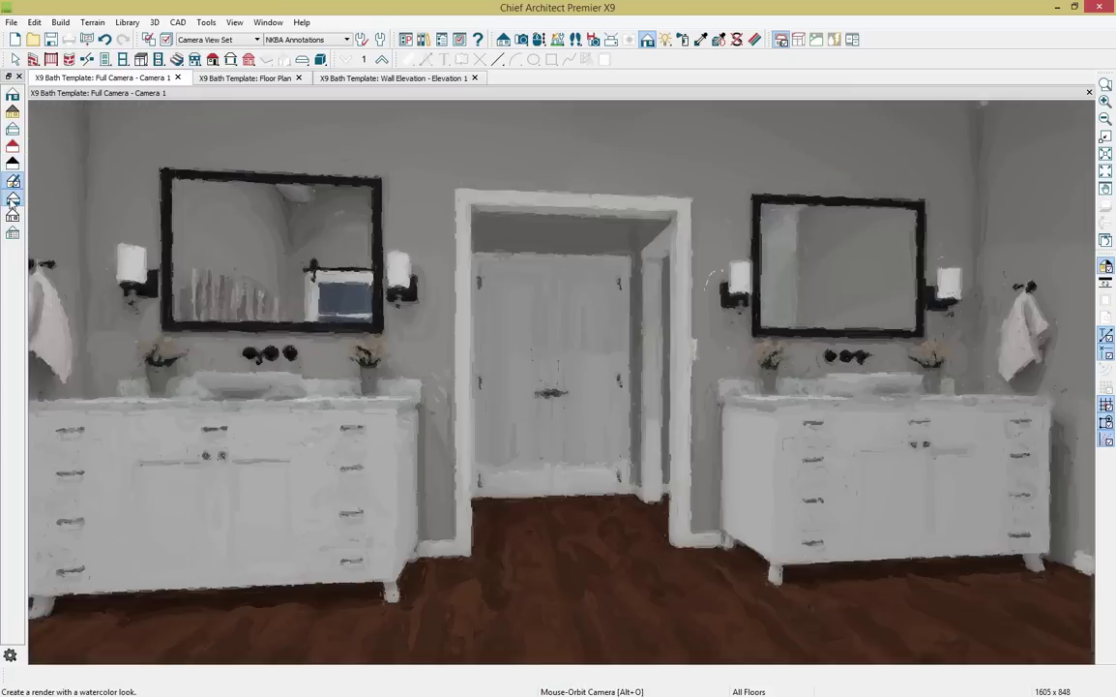
left_click(12, 200)
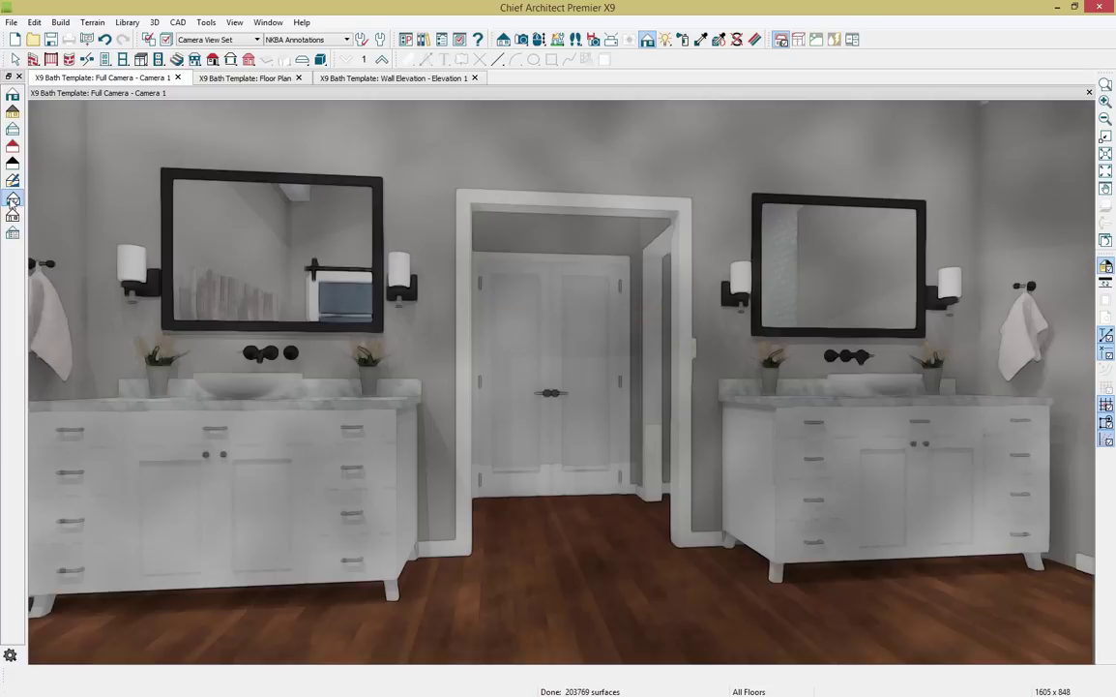
Enable Line Drawing on Top for the Watercolor technique and return the camera view to Standard rendering.
left_click(13, 234)
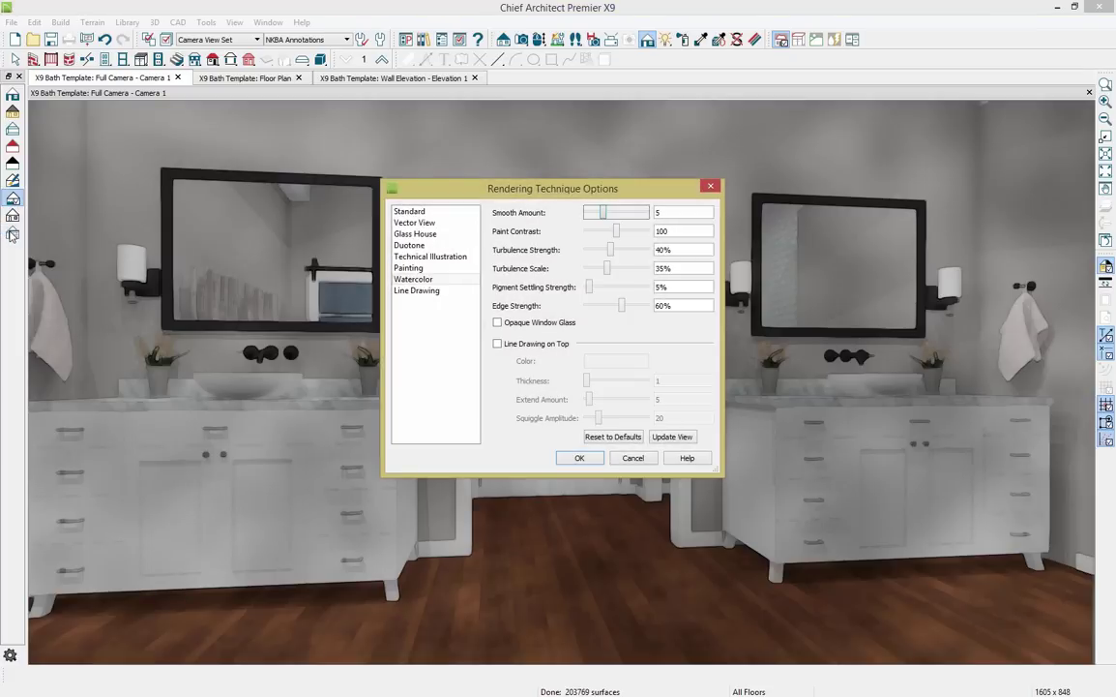
left_click(498, 343)
left_click(582, 458)
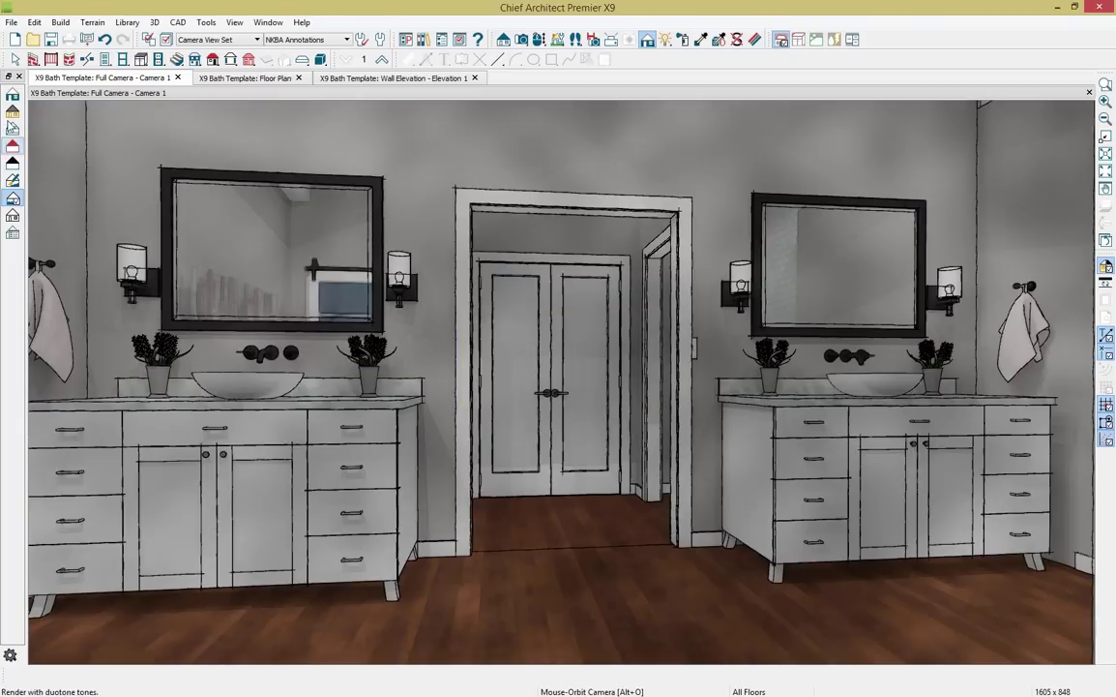
left_click(13, 97)
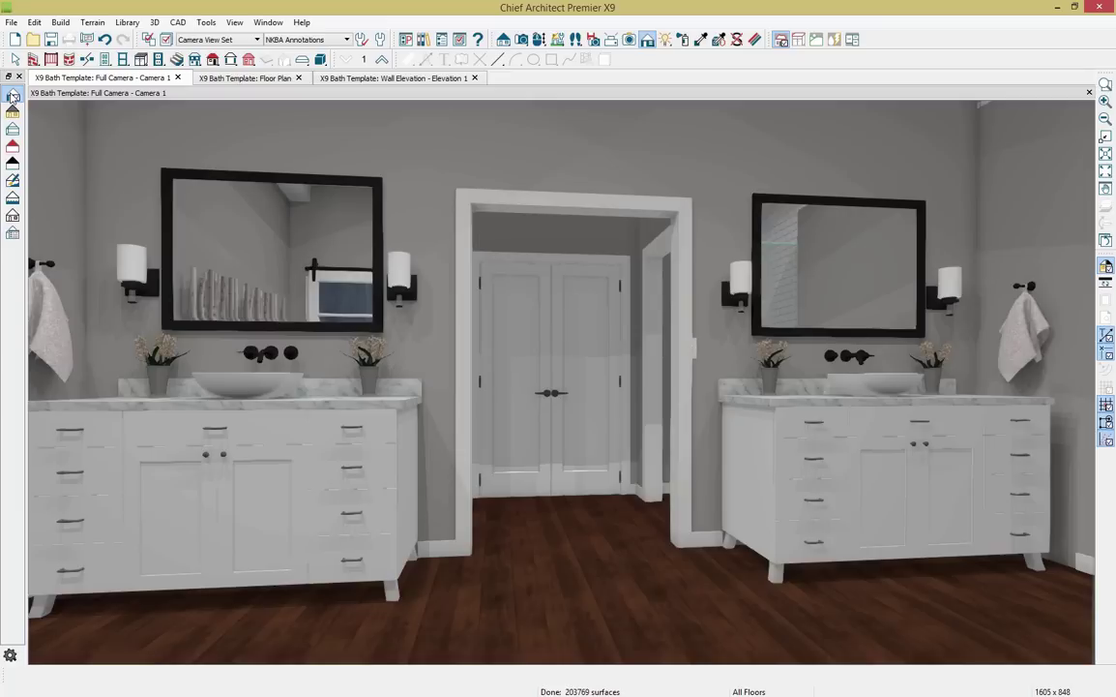
Review the Default Interior Ray Trace configuration for the current view without running it.
left_click(631, 41)
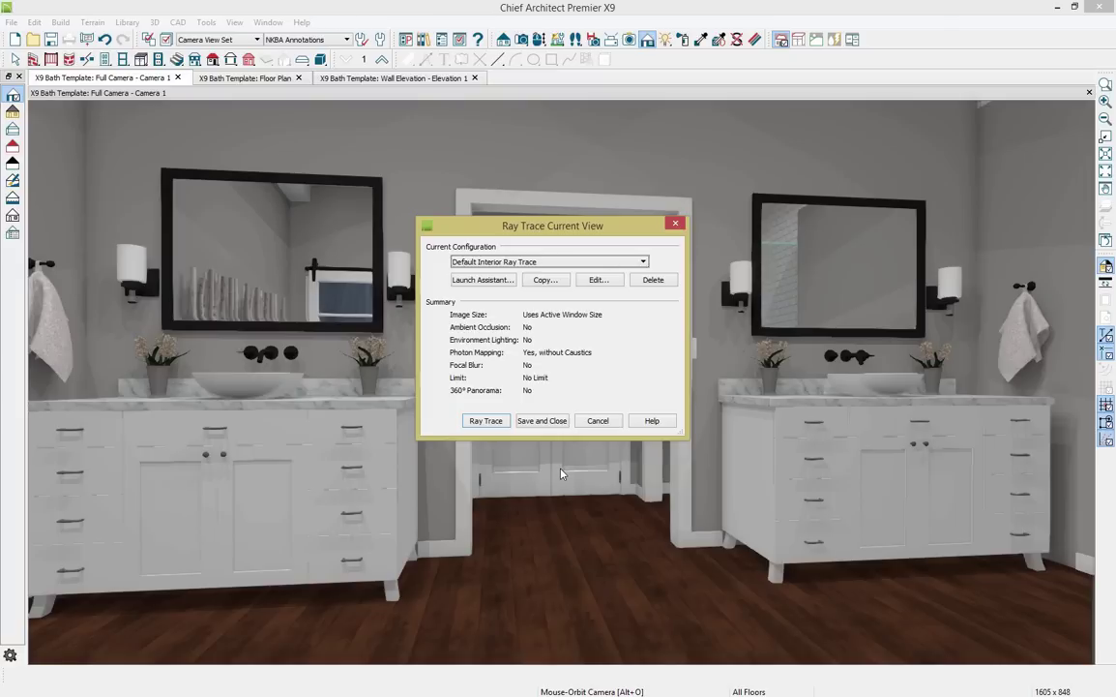
left_click(597, 422)
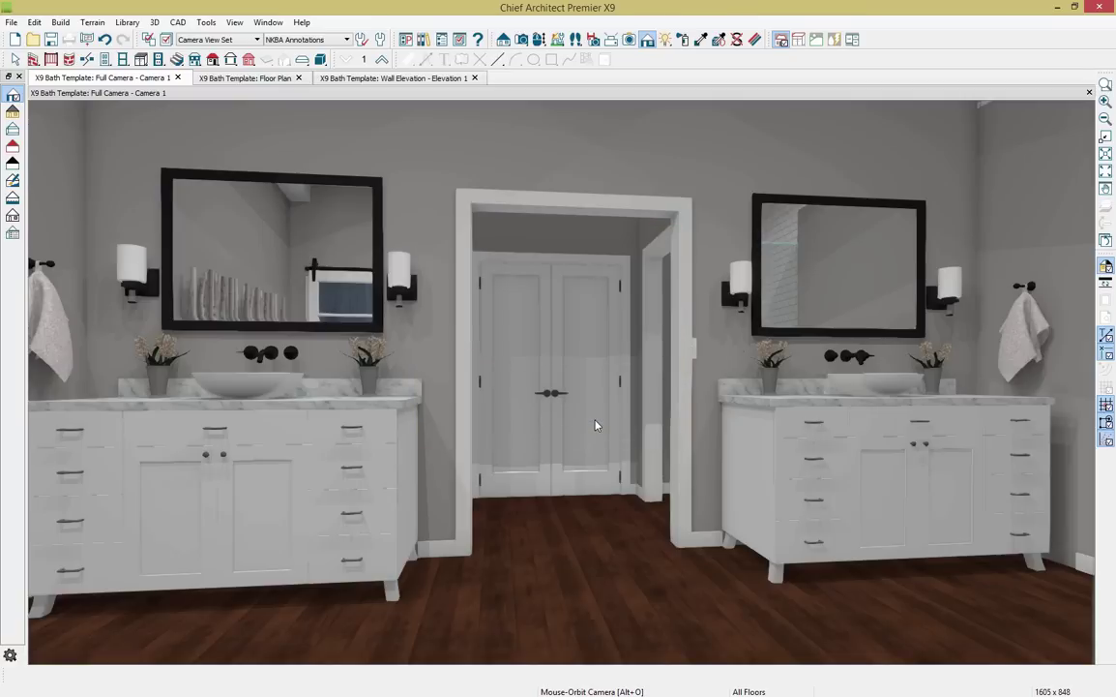
Generate a materials list for the bathroom plan.
left_click(207, 23)
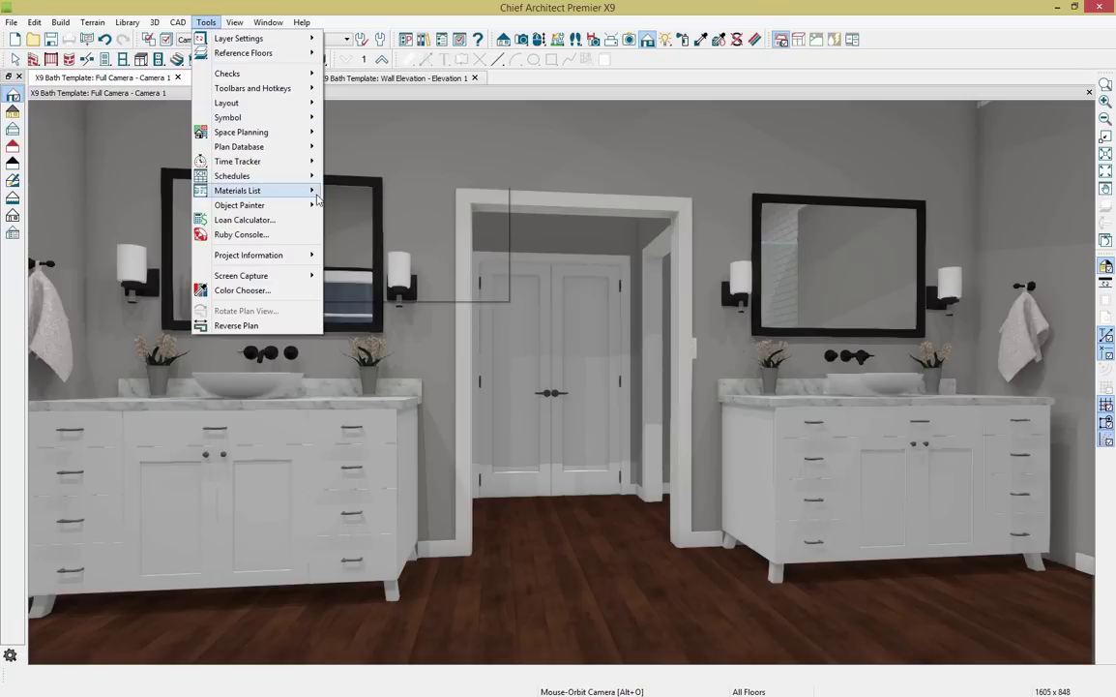
mouse_move(291, 190)
left_click(400, 194)
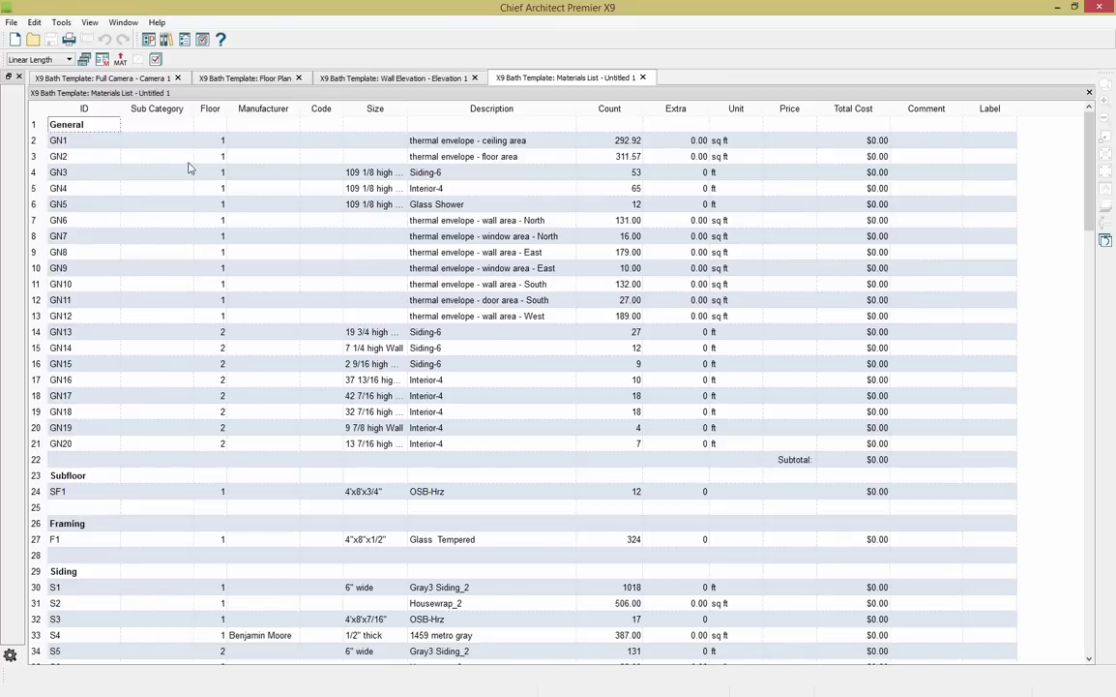
Check the file types and options for exporting the materials list, and close the list without saving it.
left_click(120, 60)
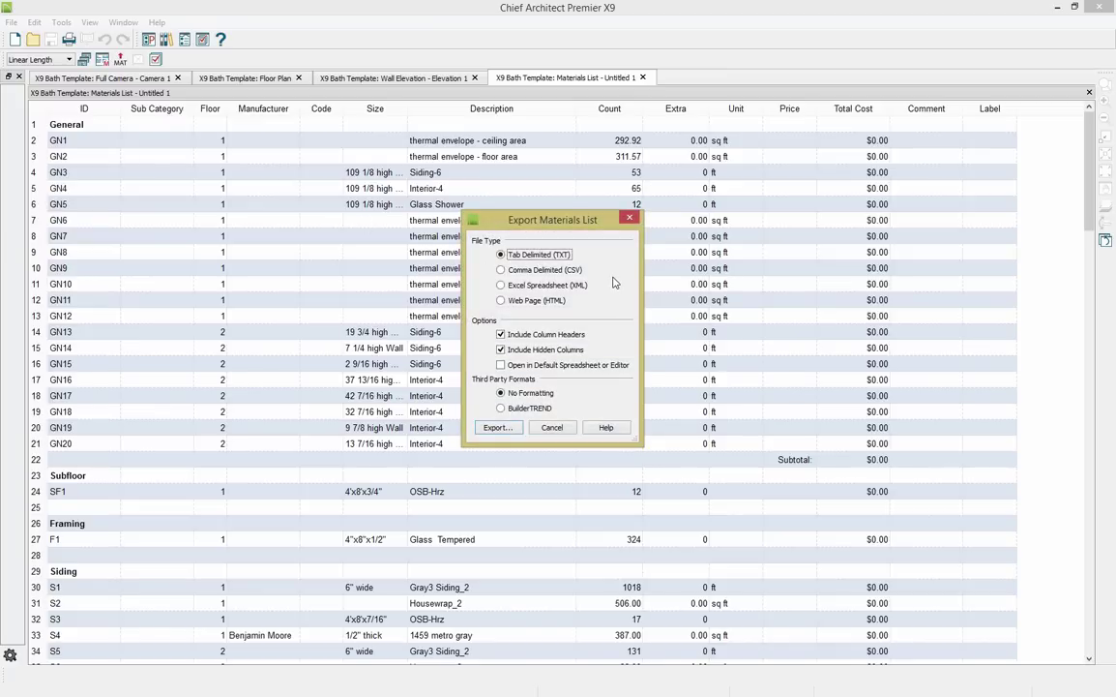
left_click(551, 427)
middle_click(581, 78)
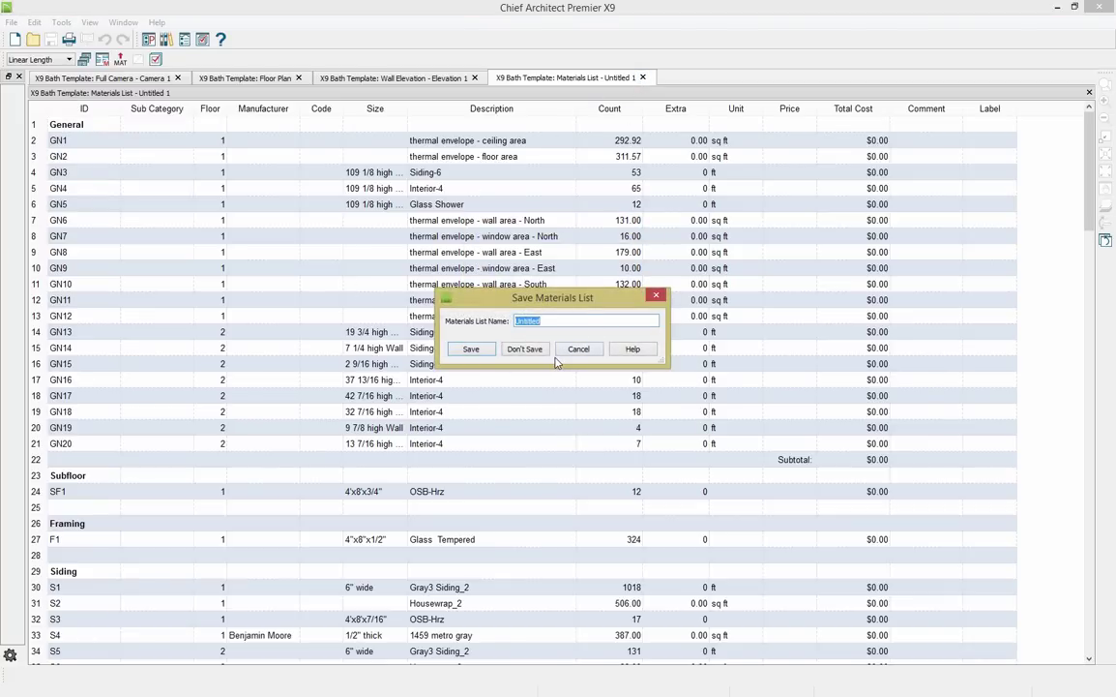
left_click(525, 349)
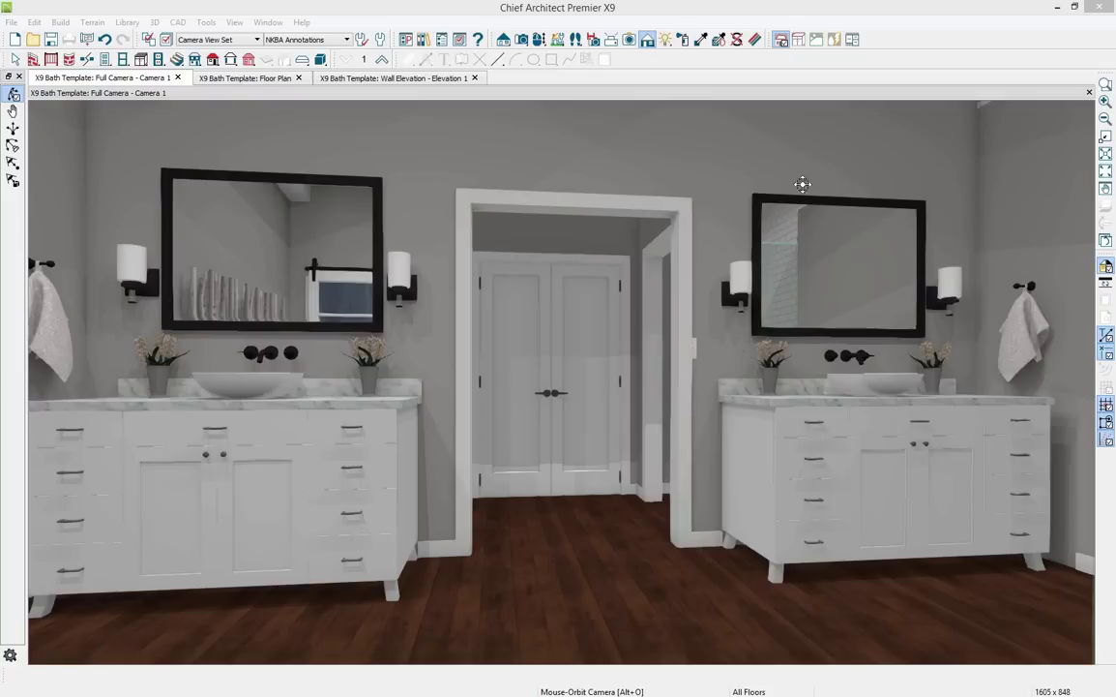
Create a new layout file and switch it to page 0.
left_click(11, 21)
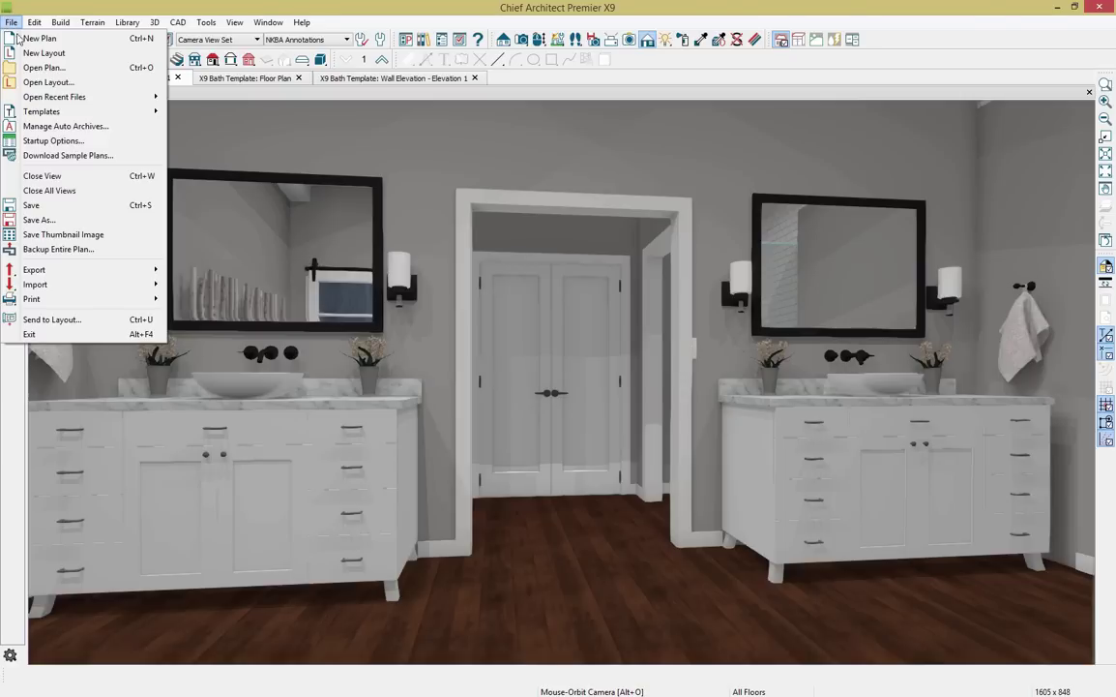
left_click(40, 53)
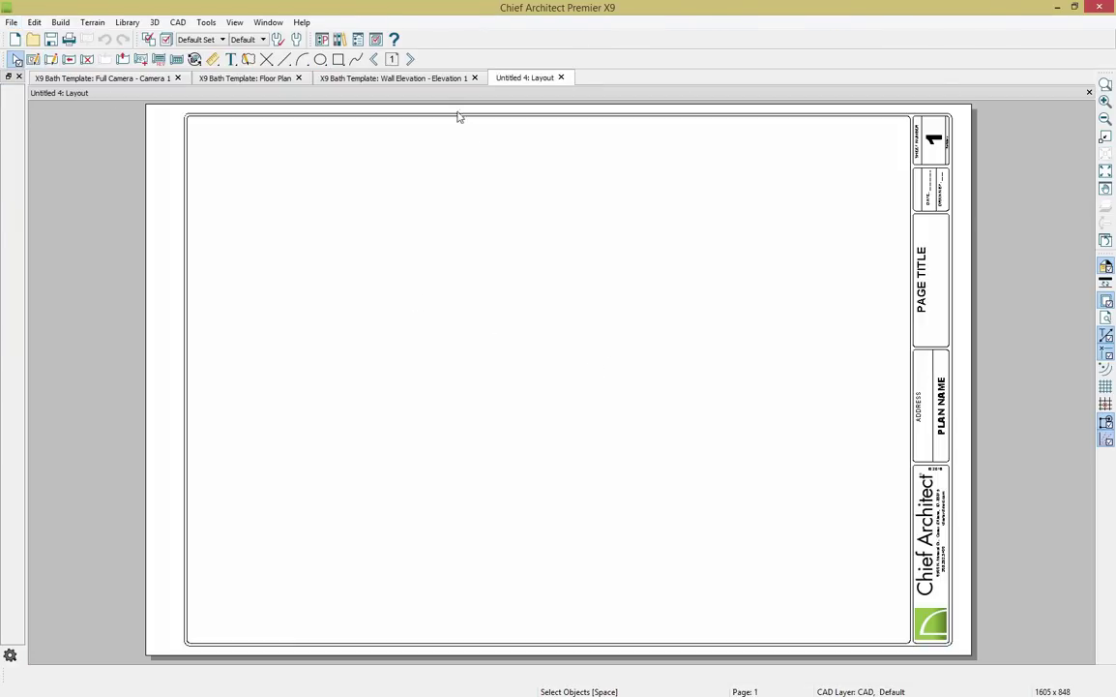
left_click(374, 59)
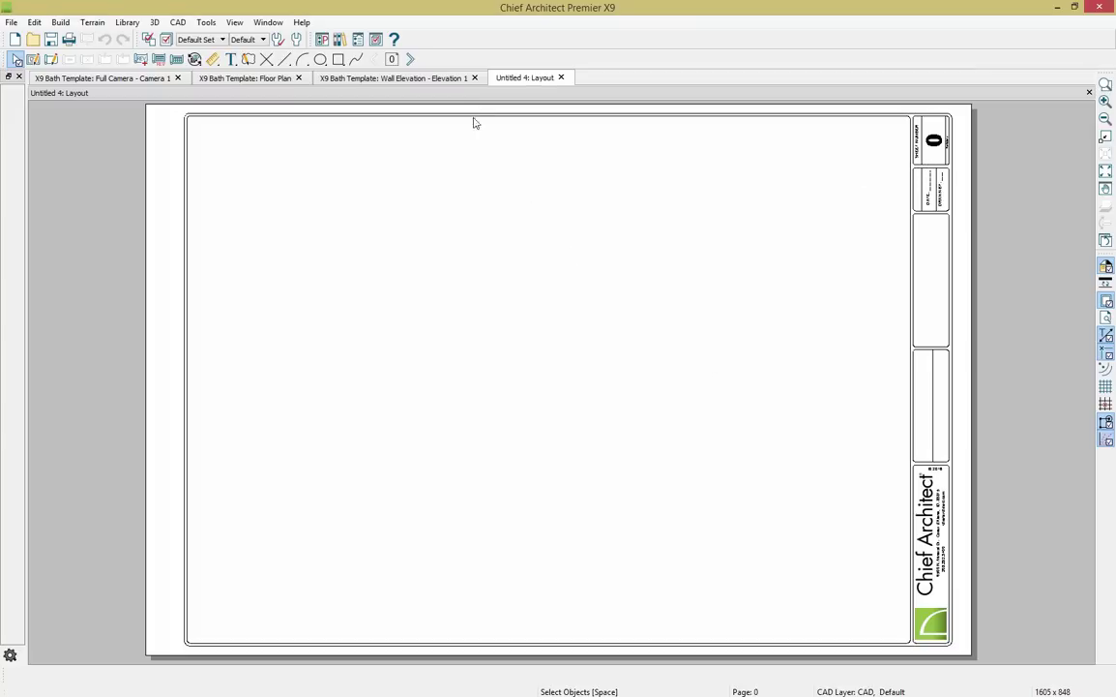
Add automatic elevation dimensions to Elevation 1 and send it to layout page 0 as plot lines at 1/4 in = 1 ft.
left_click(394, 76)
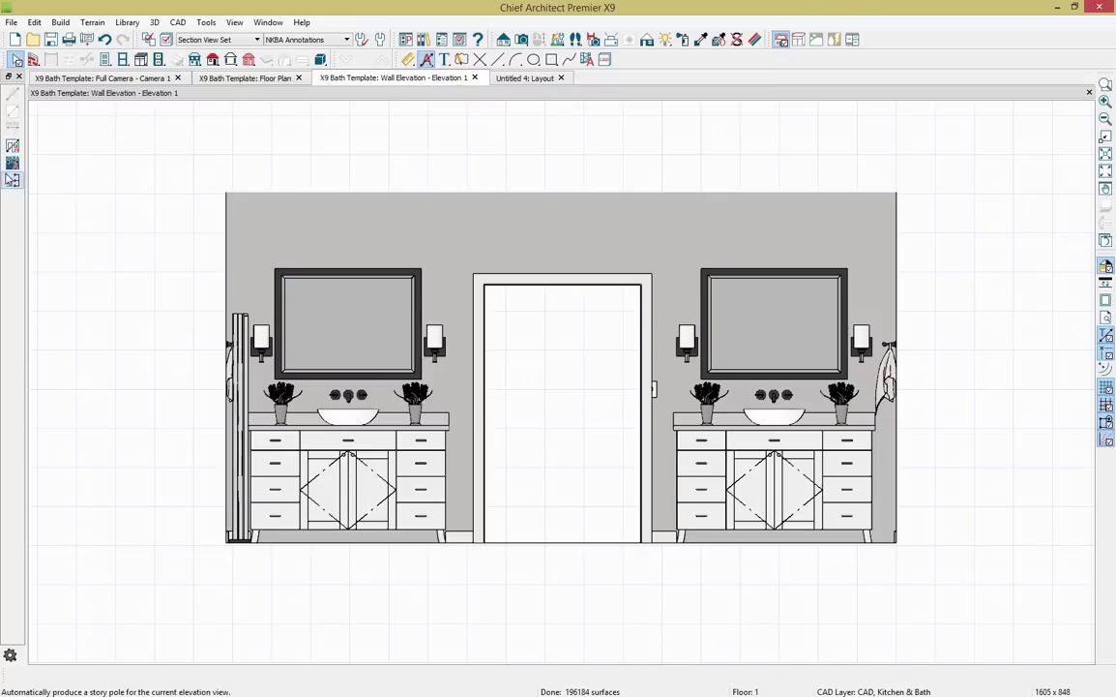
left_click(12, 164)
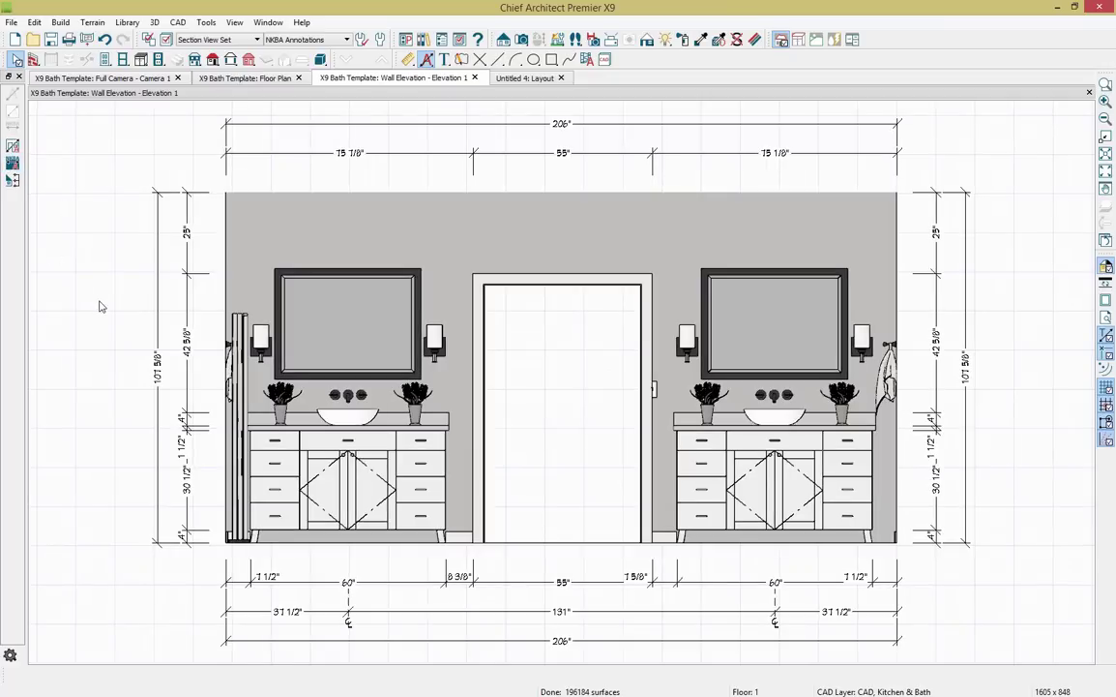
left_click(10, 21)
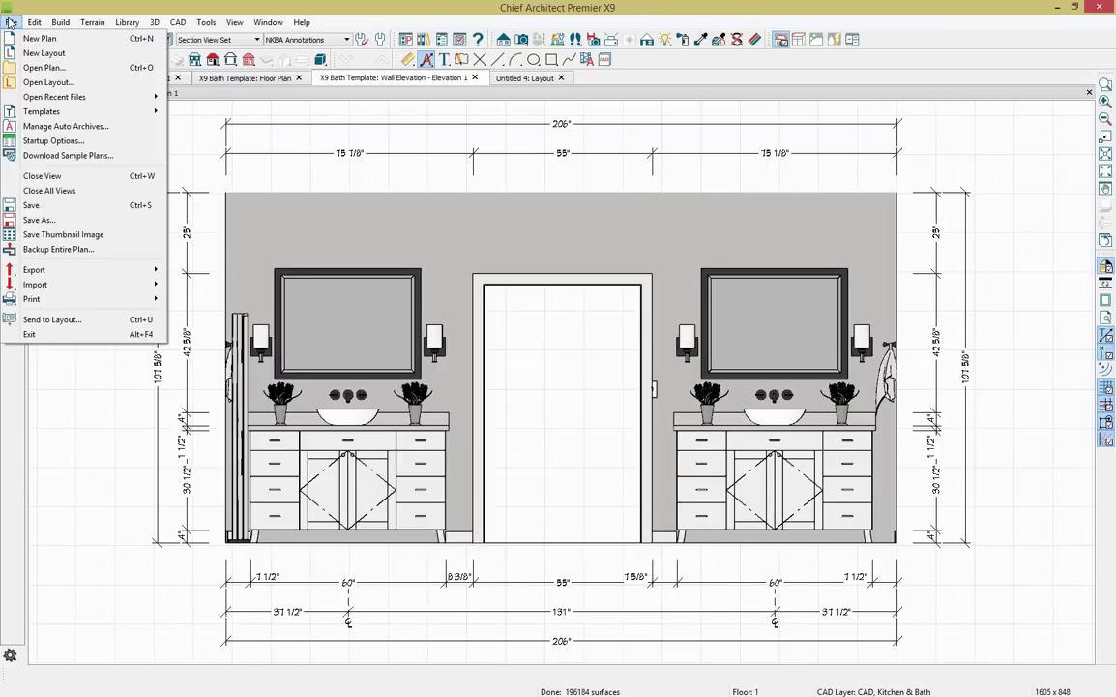
left_click(145, 319)
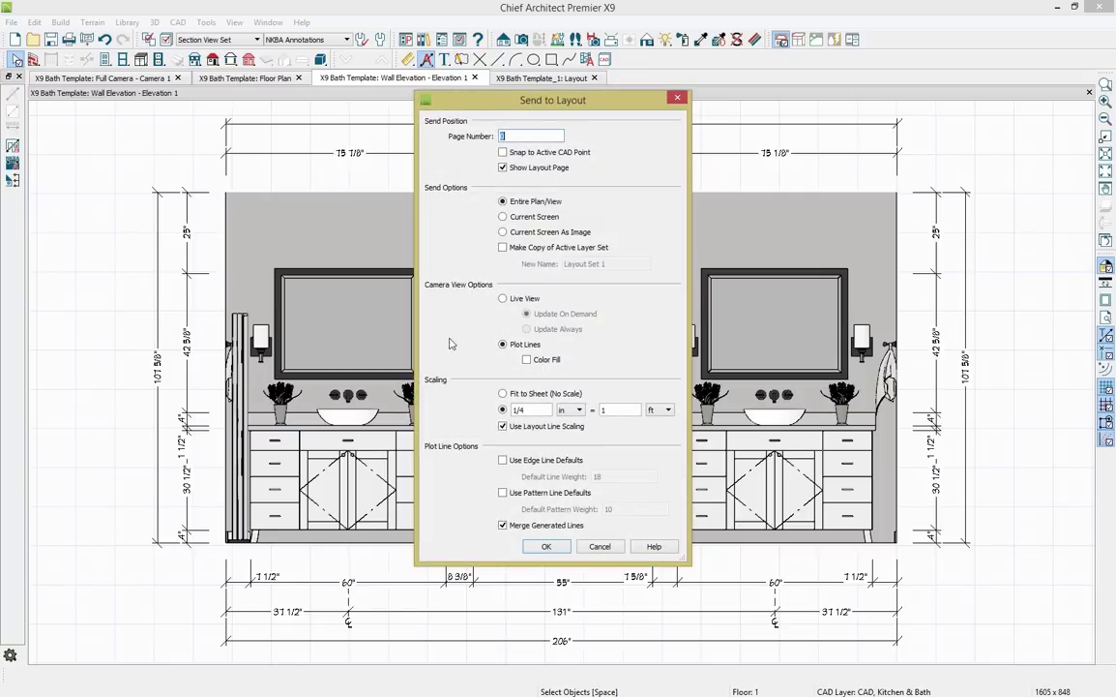
left_click(523, 409)
left_click(555, 548)
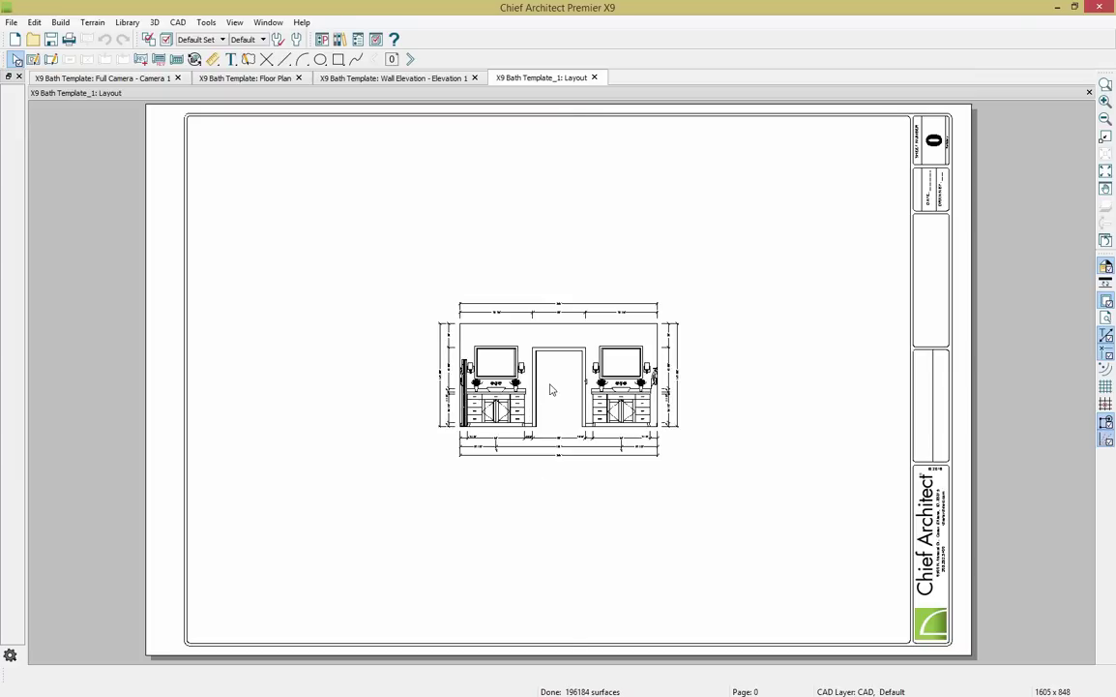
Move the elevation's layout box to the upper-left area of the sheet.
left_click(569, 383)
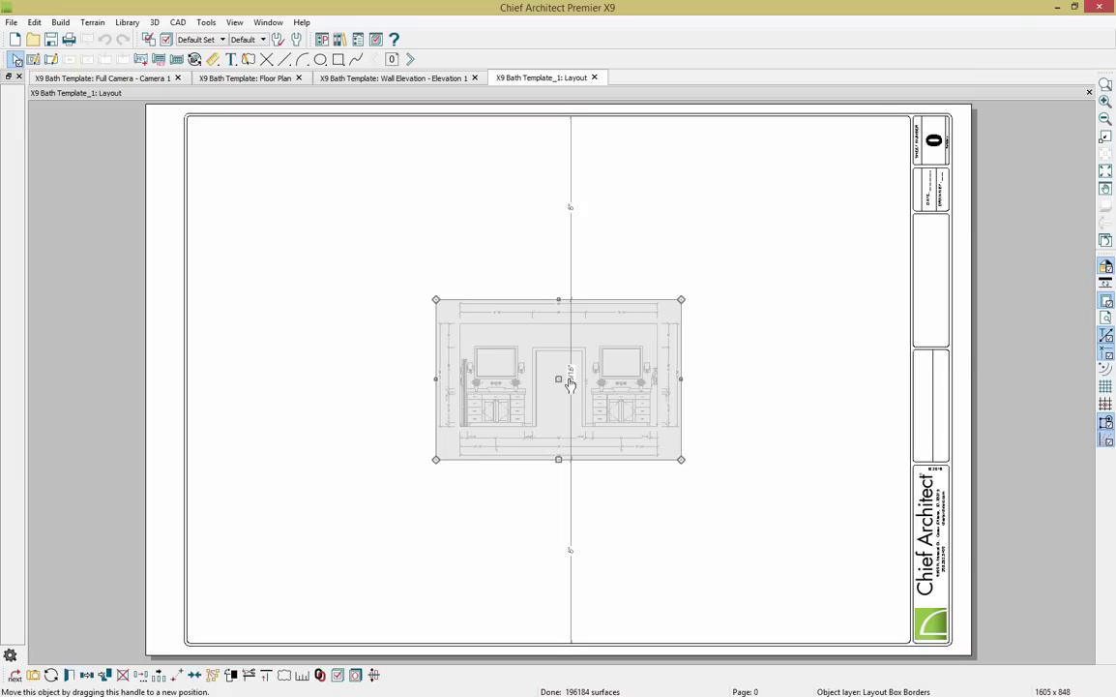
left_click_drag(562, 379, 352, 239)
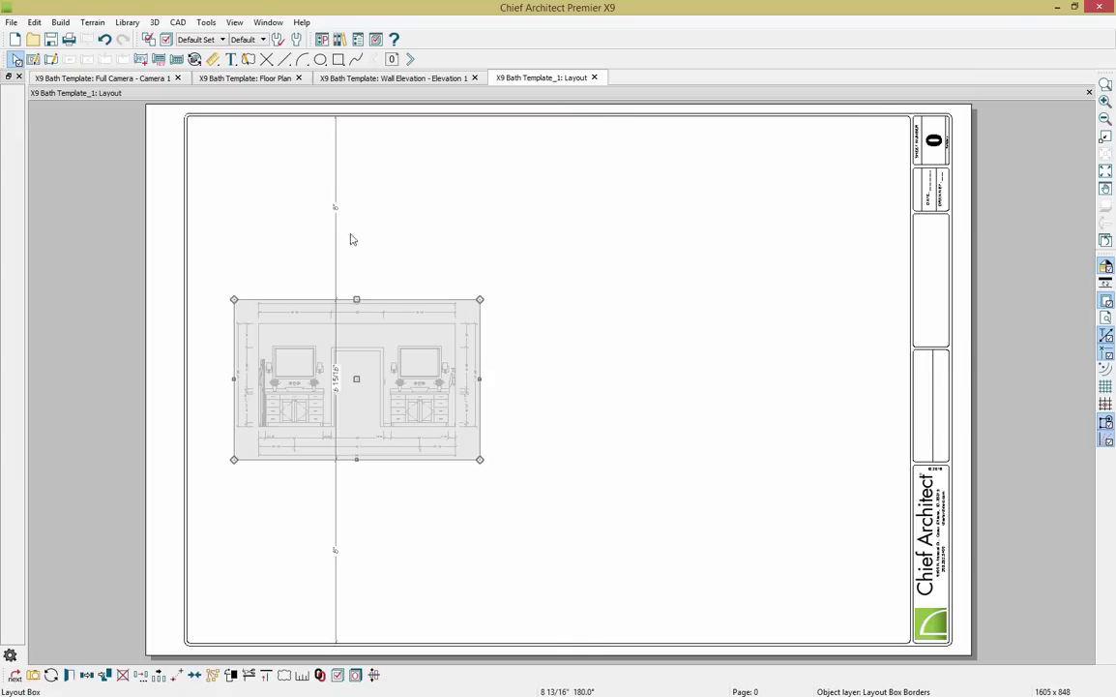
left_click_drag(356, 379, 325, 232)
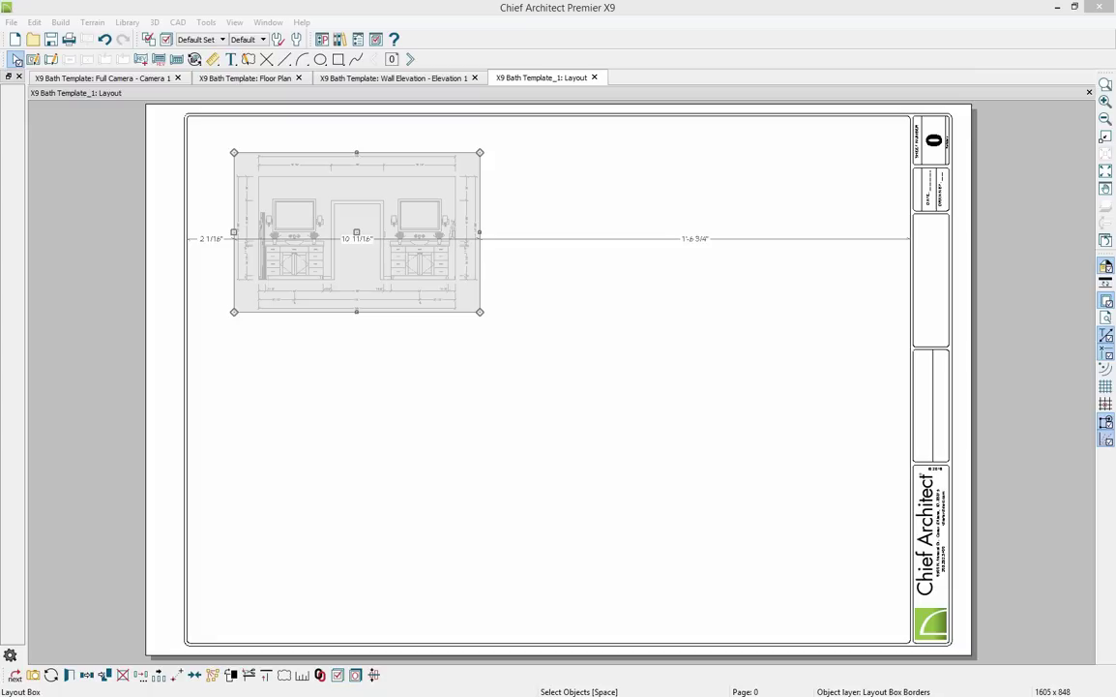
Send the Camera 1 current screen to layout page 0 as a live view updated on demand, and reposition its box lower on the sheet.
left_click(93, 79)
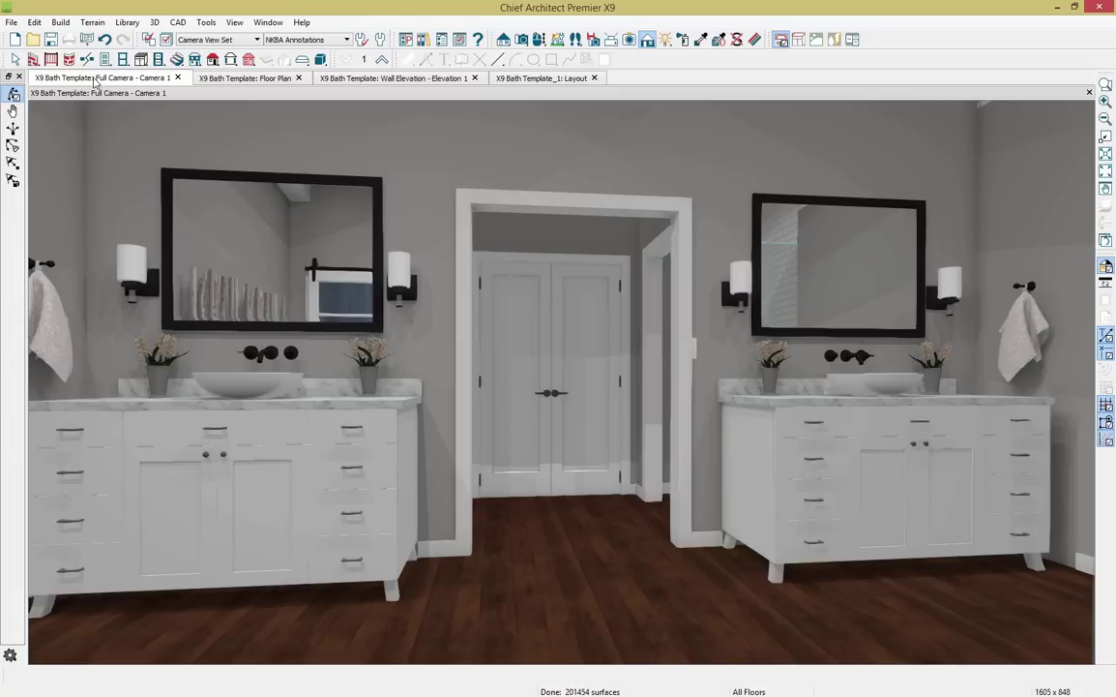
left_click(11, 22)
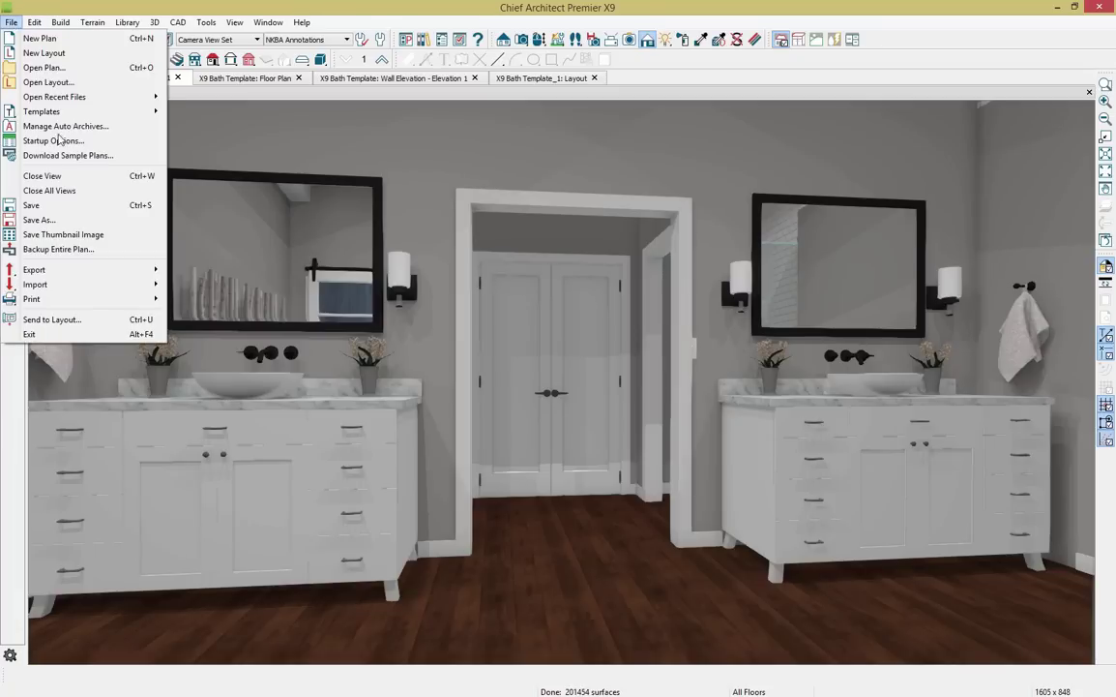
left_click(132, 323)
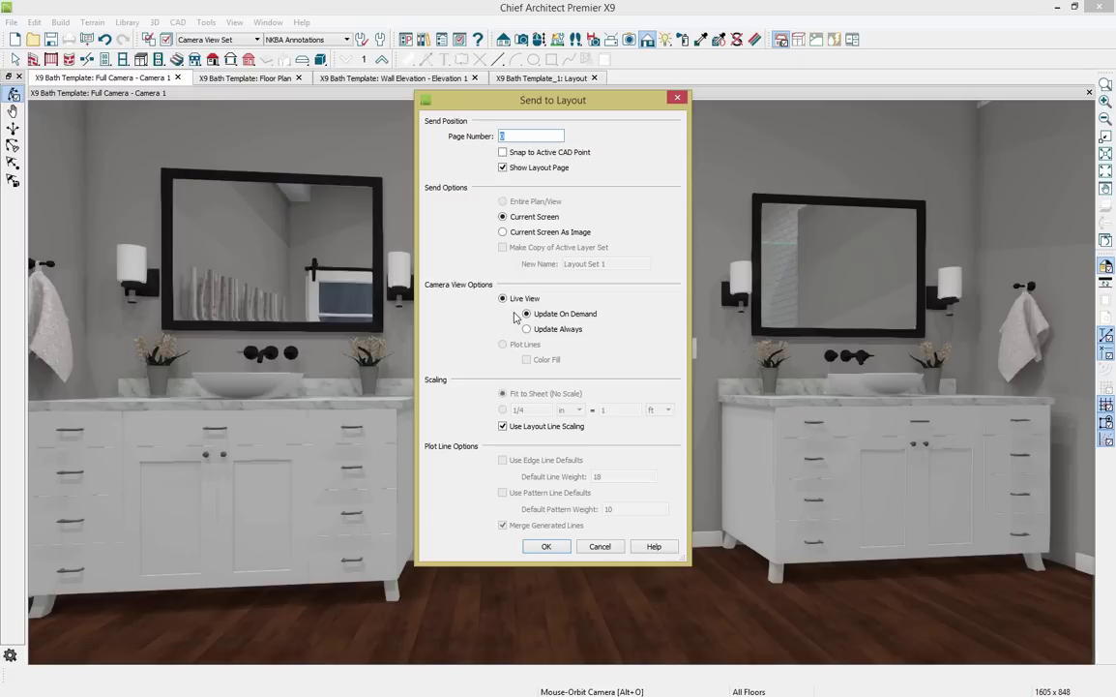
left_click(544, 546)
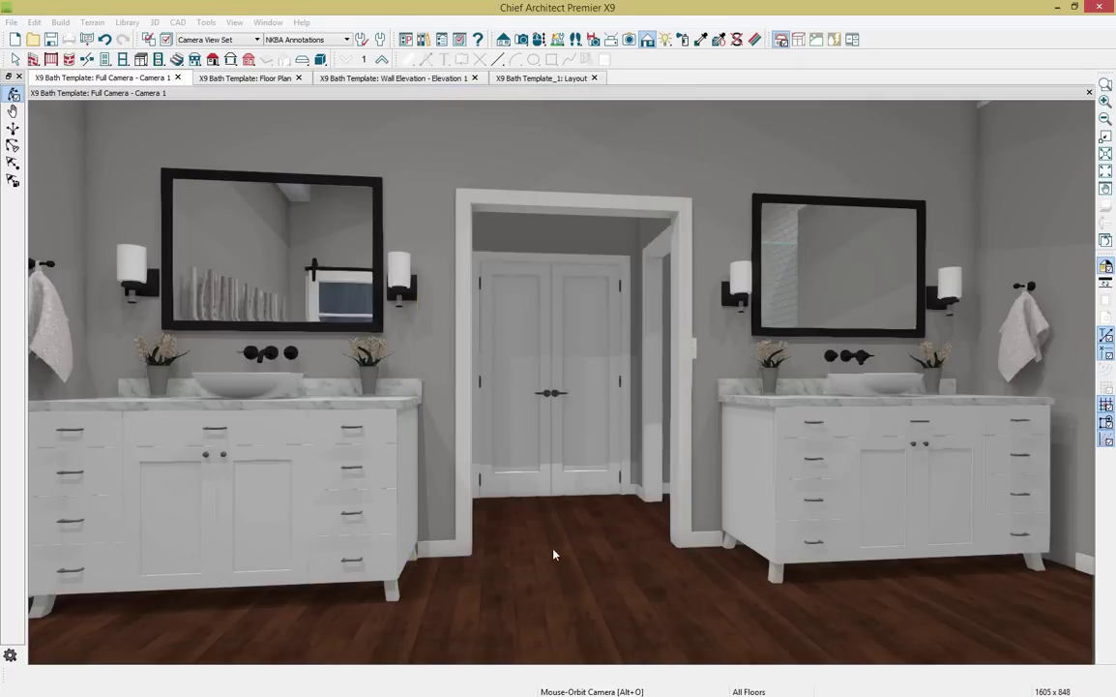
left_click(553, 415)
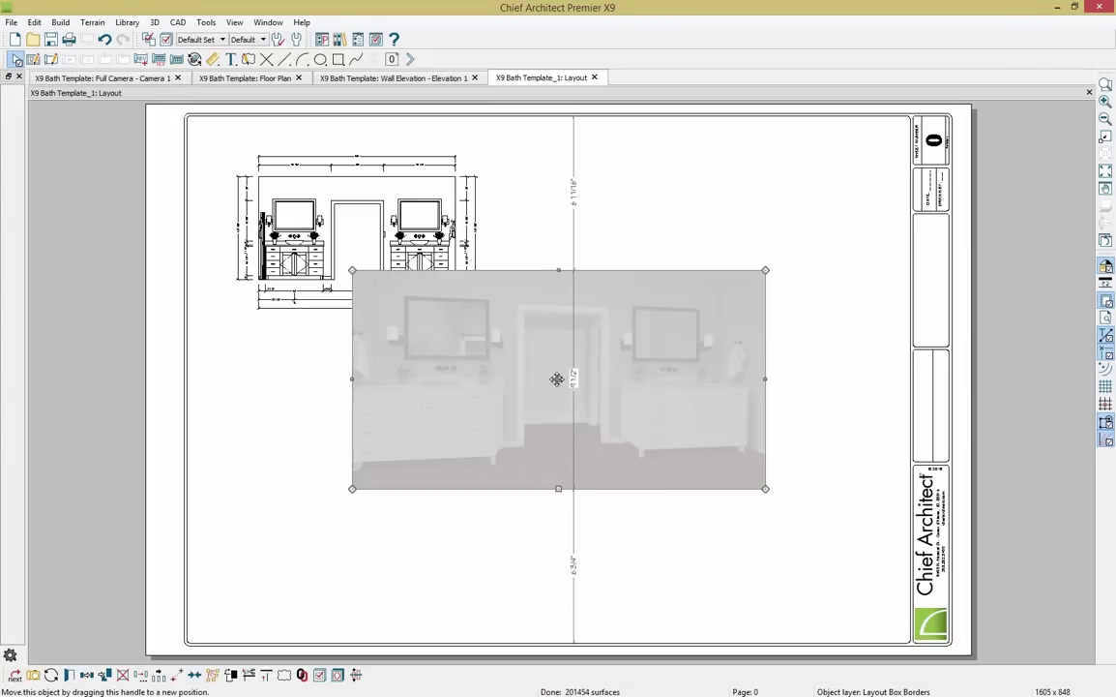
left_click_drag(565, 390, 593, 449)
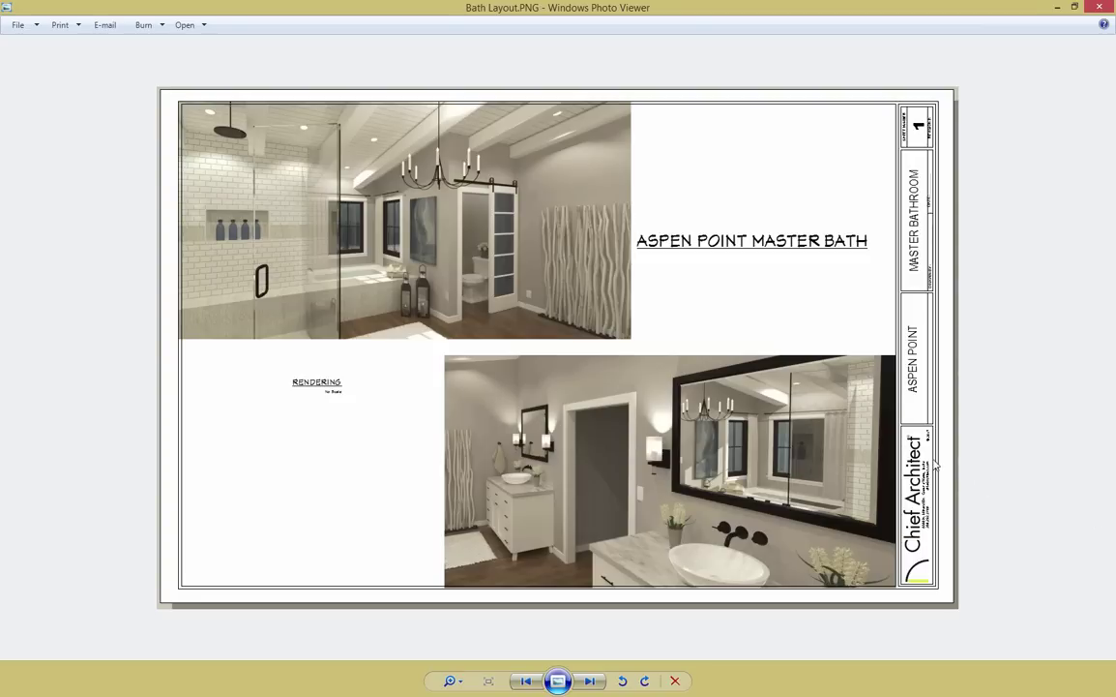
key("Right")
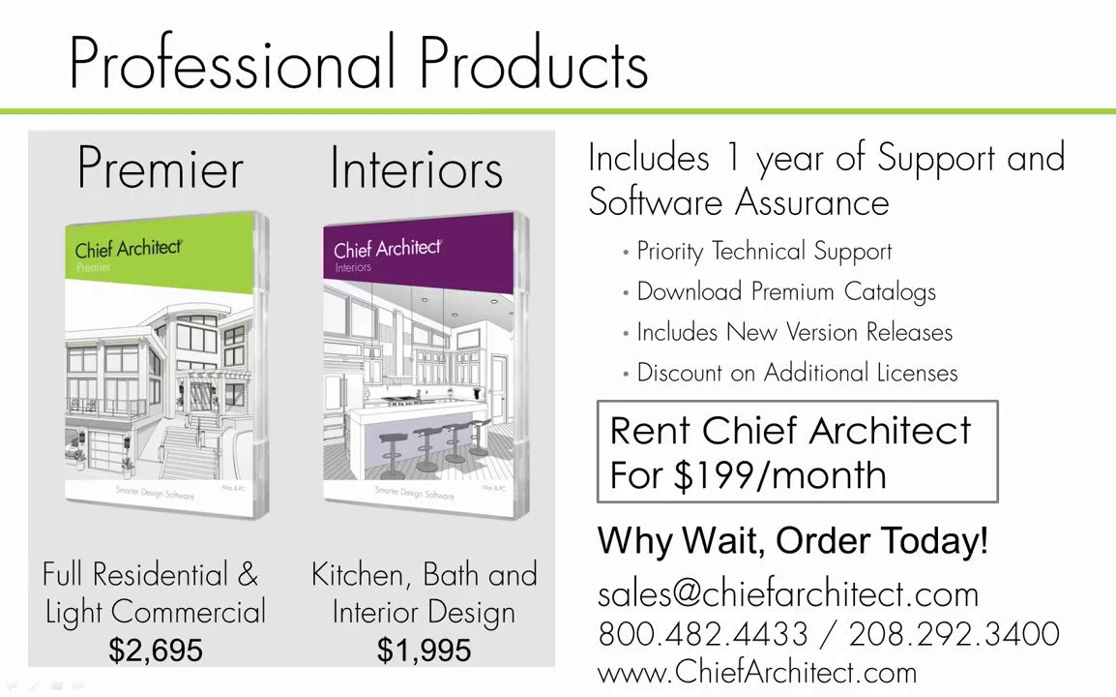
key("Right")
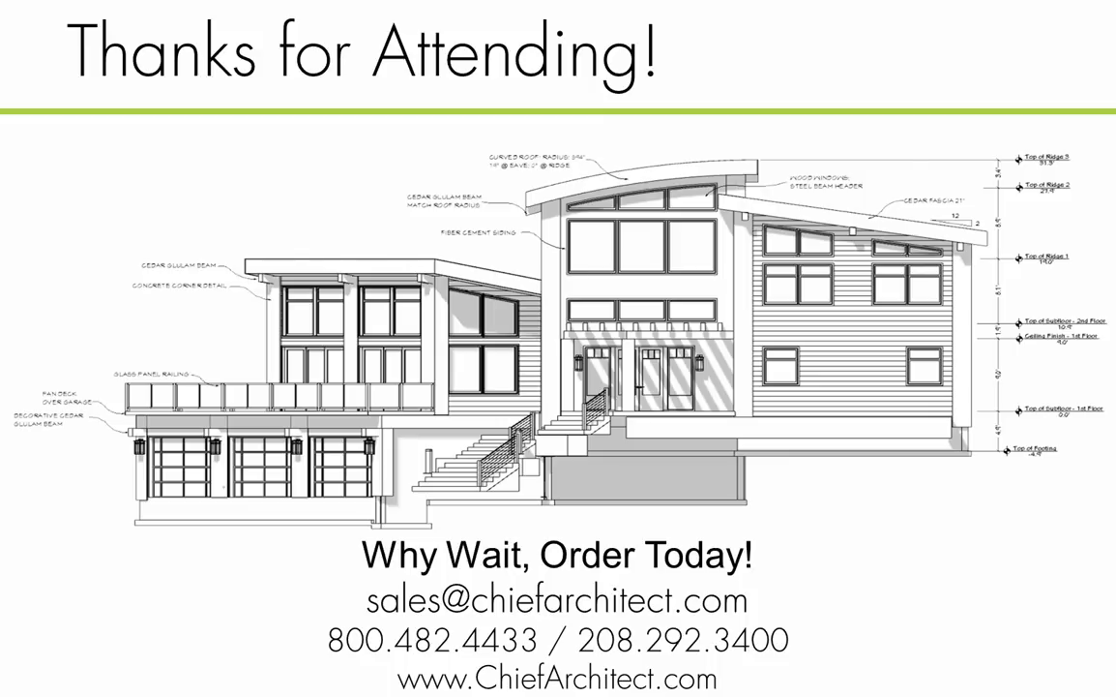